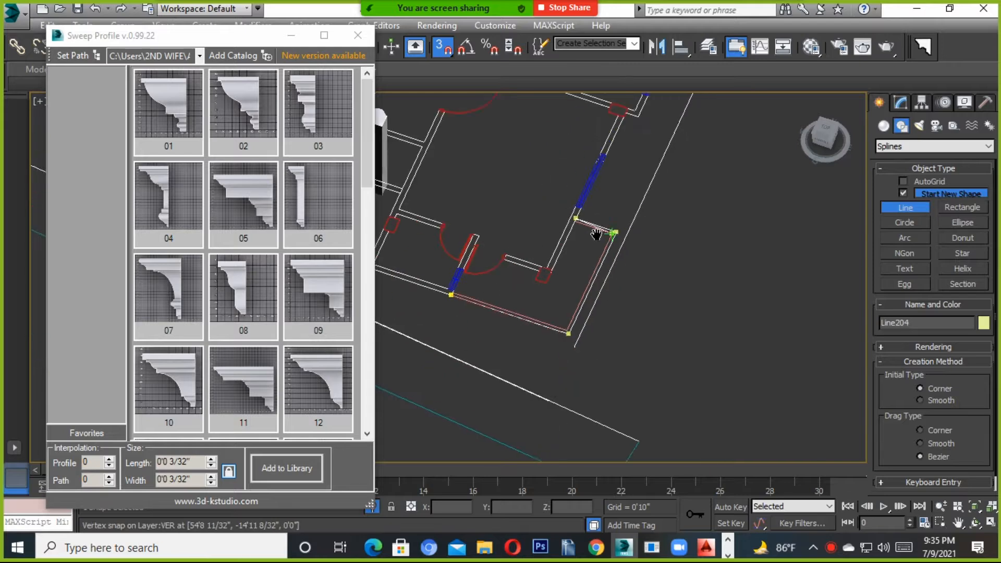
# Step: Hide the floor plan group and select the open spline that outlines the corner balcony
pyautogui.scroll(2, 663, 225)
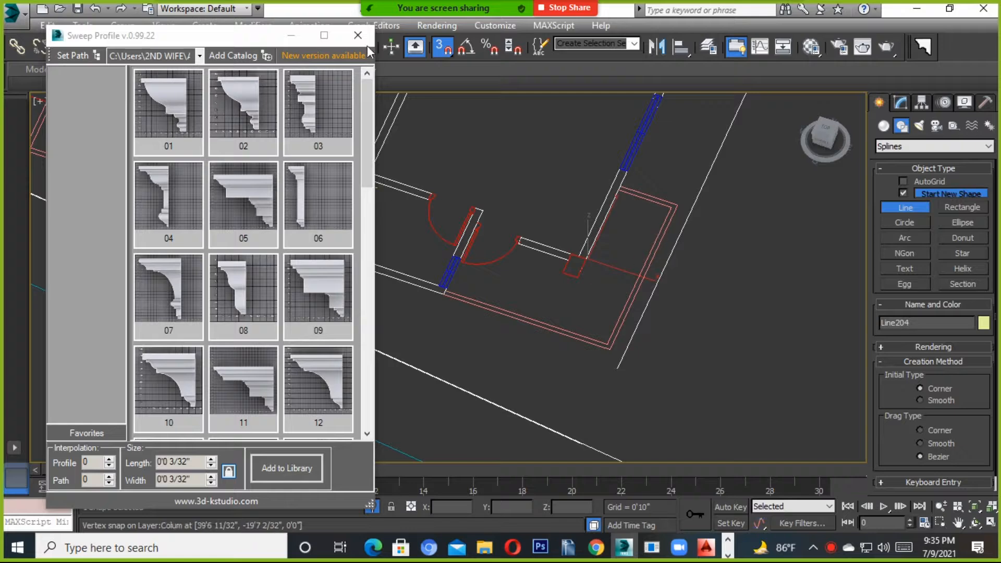
pyautogui.moveTo(344, 36); pyautogui.dragTo(259, 190)
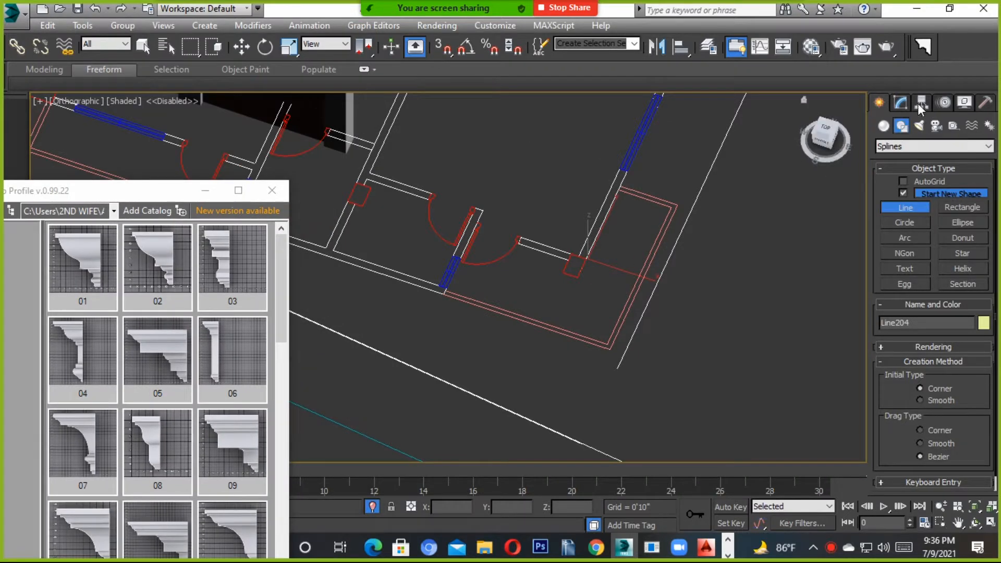
pyautogui.press('w')
pyautogui.click(374, 181)
pyautogui.rightClick(375, 180)
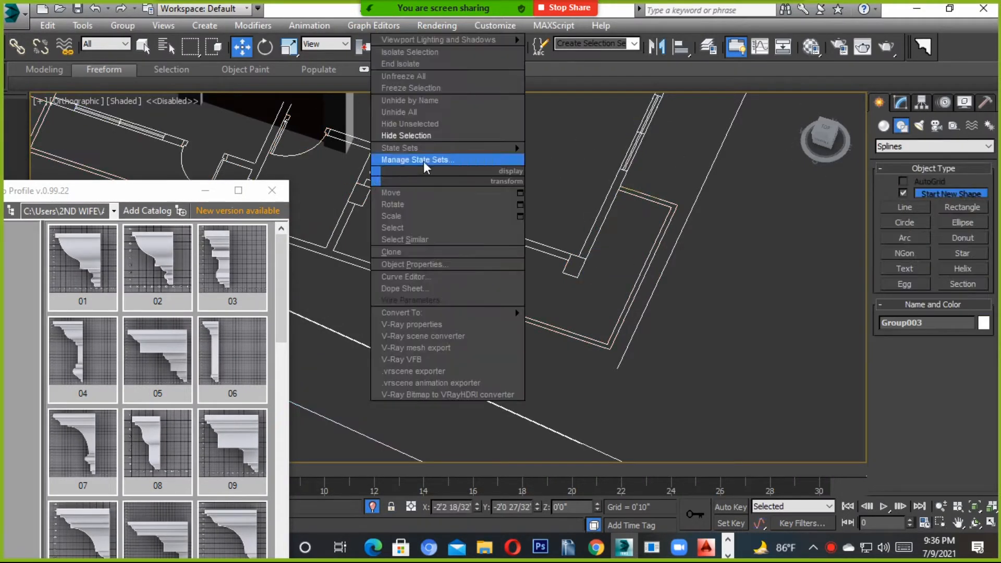
pyautogui.click(423, 160)
pyautogui.moveTo(600, 327); pyautogui.dragTo(601, 327)
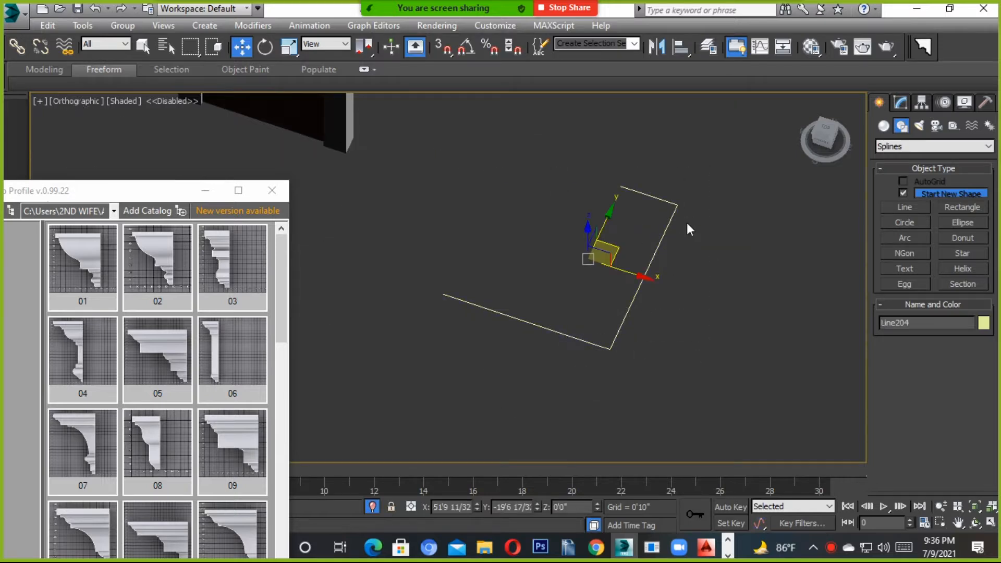
# Step: Apply moulding profile 09 from the Sweep Profile library to the balcony outline spline
pyautogui.moveTo(147, 193); pyautogui.dragTo(255, 36)
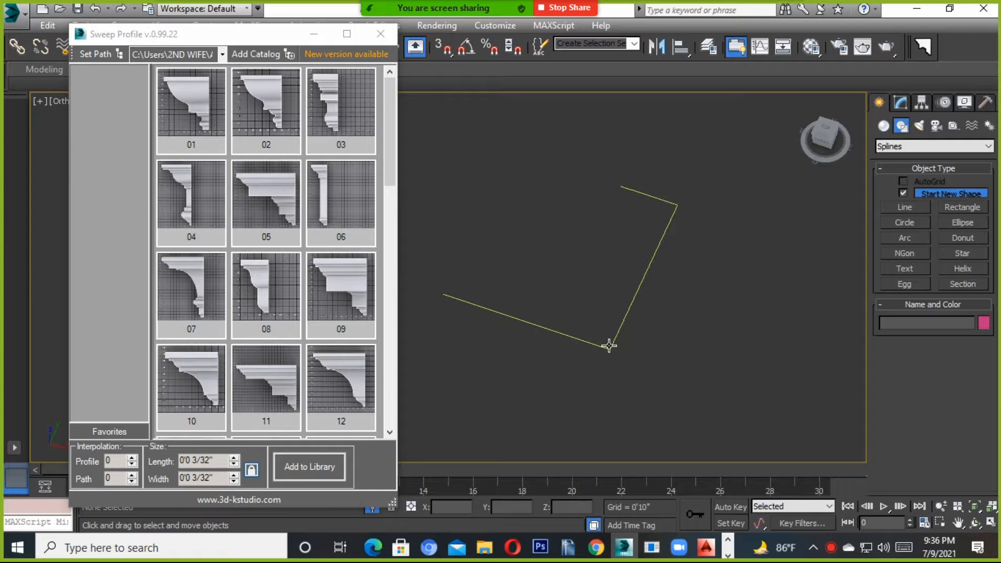
pyautogui.press('s')
pyautogui.scroll(4, 607, 345)
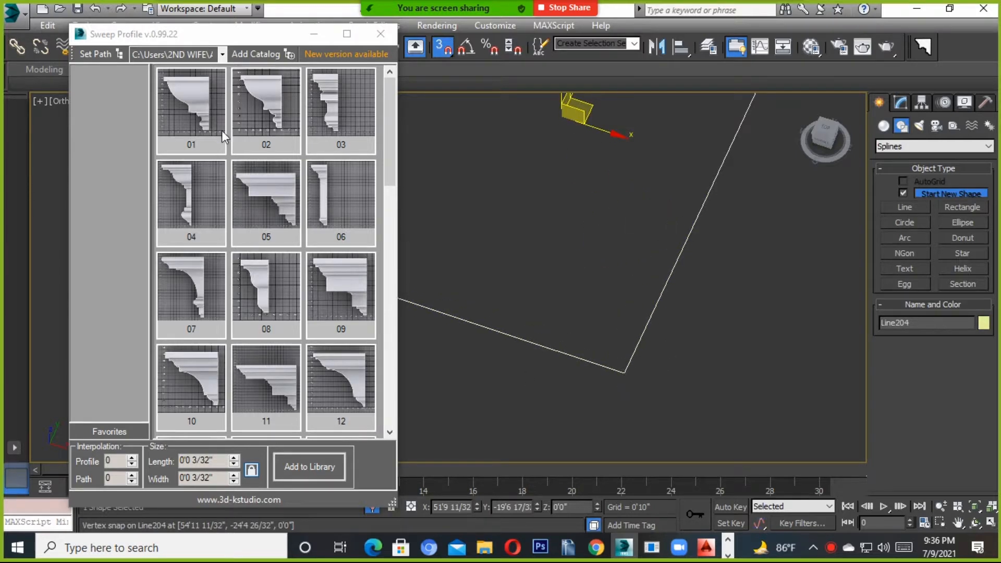
pyautogui.scroll(-3, 258, 252)
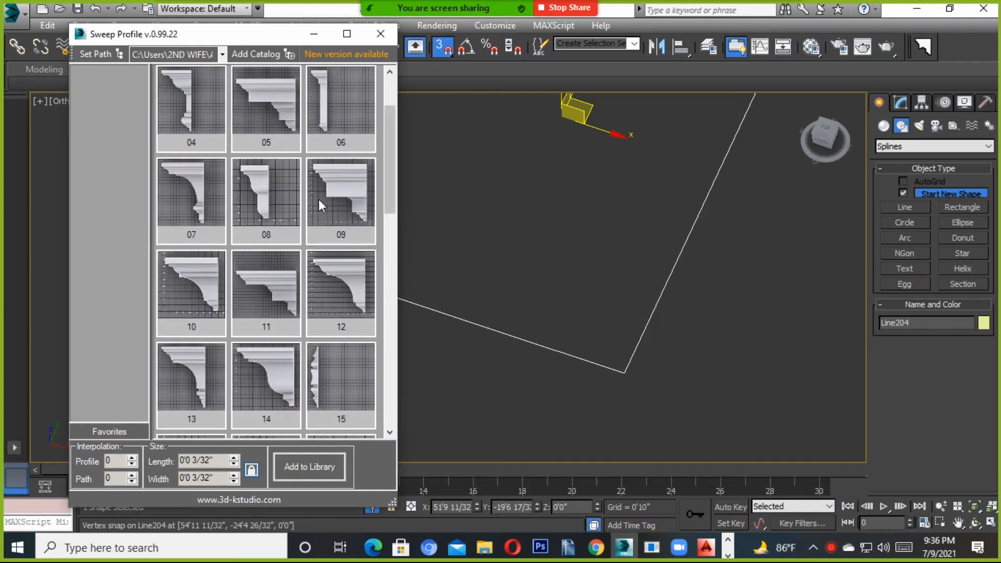
pyautogui.scroll(-3, 322, 208)
pyautogui.scroll(3, 344, 209)
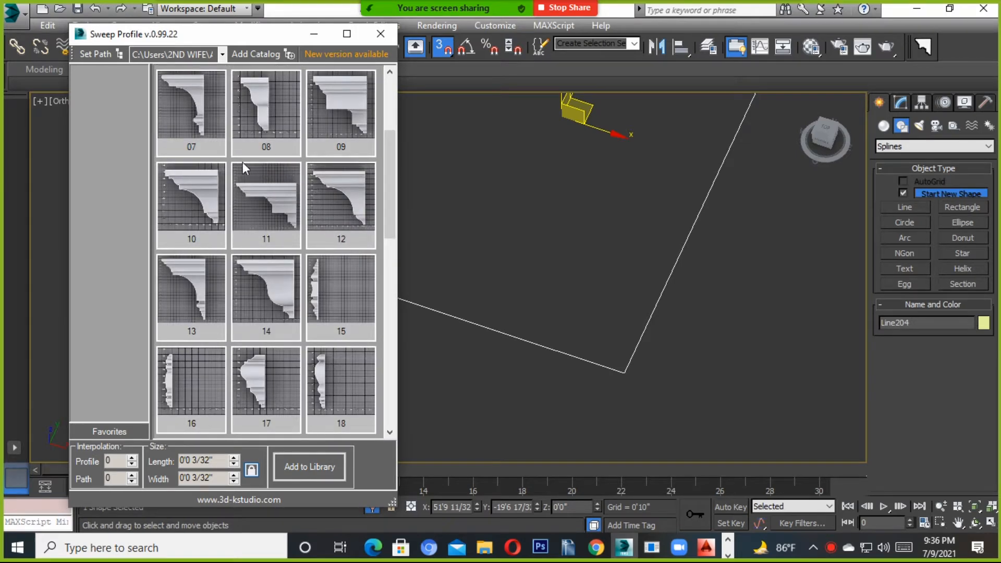
pyautogui.click(343, 102)
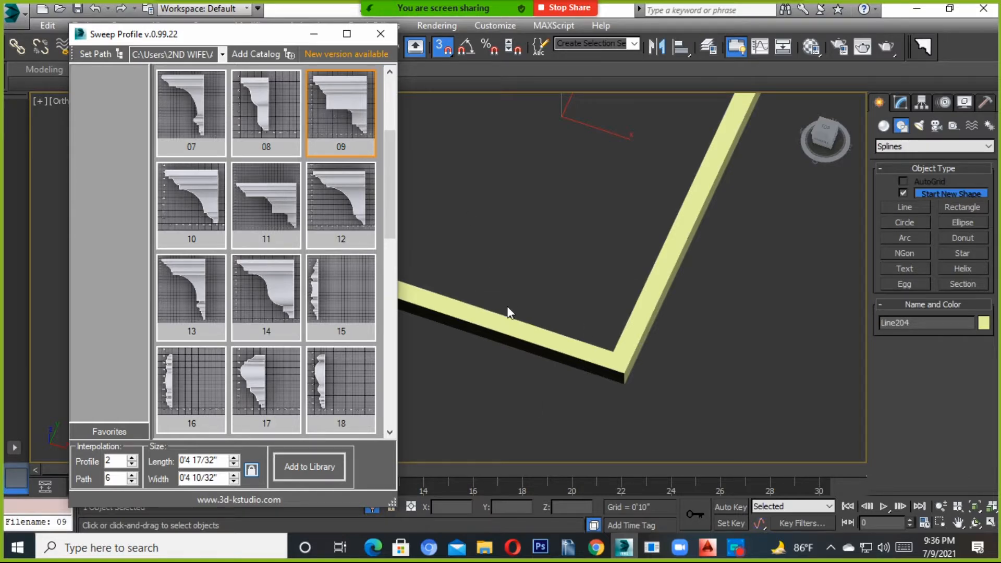
# Step: Examine the swept moulding's corner and inner and outer faces from above and below
pyautogui.scroll(-4, 619, 340)
pyautogui.keyDown('alt'); pyautogui.moveTo(620, 340); pyautogui.dragTo(646, 177, button='middle'); pyautogui.keyUp('alt')
pyautogui.scroll(4, 671, 201)
pyautogui.keyDown('alt'); pyautogui.moveTo(682, 228); pyautogui.dragTo(674, 254, button='middle'); pyautogui.keyUp('alt')
pyautogui.scroll(4, 647, 362)
pyautogui.moveTo(643, 425); pyautogui.dragTo(565, 354, button='middle')
pyautogui.moveTo(191, 42); pyautogui.dragTo(152, 88)
pyautogui.click(242, 48)
pyautogui.click(490, 225)
pyautogui.scroll(4, 591, 334)
pyautogui.click(565, 311)
pyautogui.press('s')
pyautogui.scroll(-6, 564, 311)
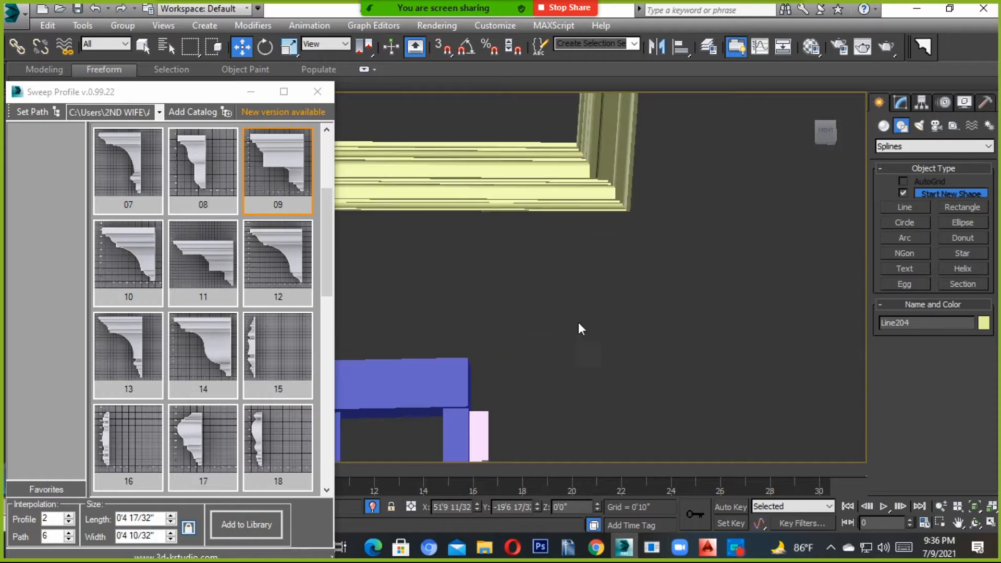
pyautogui.scroll(3, 569, 310)
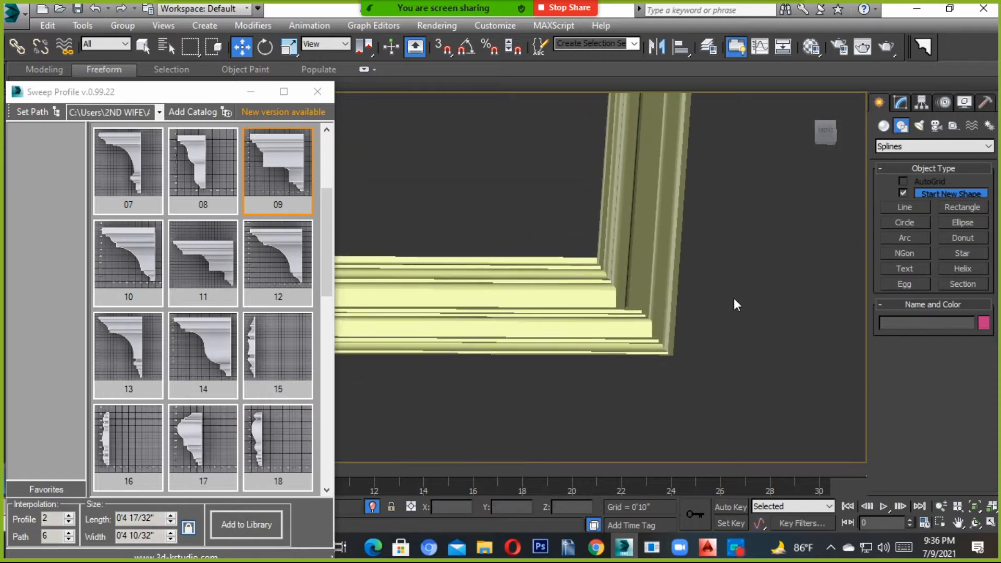
pyautogui.keyDown('alt'); pyautogui.moveTo(599, 290); pyautogui.dragTo(662, 295, button='middle'); pyautogui.keyUp('alt')
pyautogui.scroll(3, 636, 308)
pyautogui.scroll(-3, 535, 332)
pyautogui.keyDown('alt'); pyautogui.moveTo(539, 339); pyautogui.dragTo(597, 344, button='middle'); pyautogui.keyUp('alt')
pyautogui.moveTo(517, 366); pyautogui.dragTo(565, 323, button='middle')
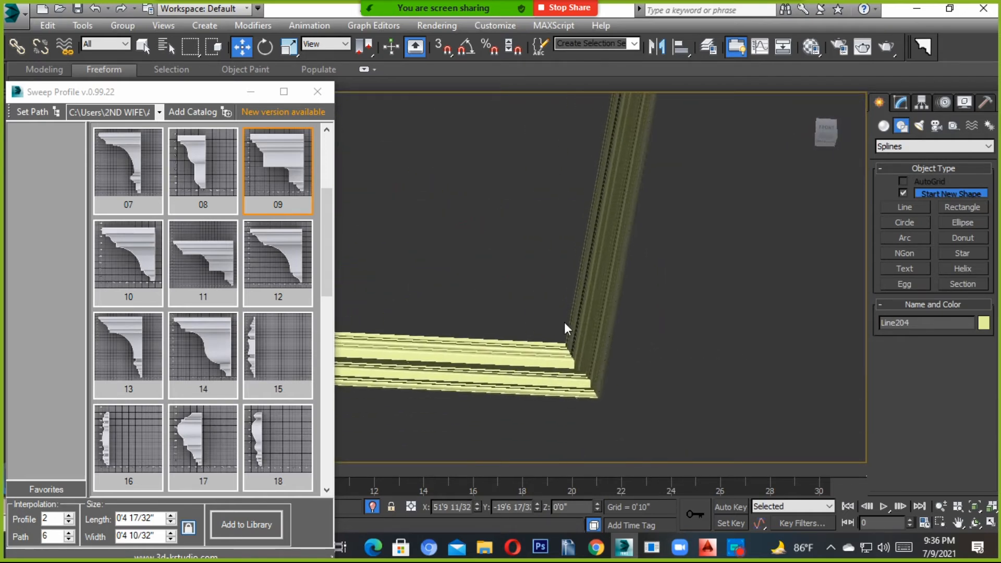
pyautogui.scroll(-4, 559, 329)
pyautogui.keyDown('alt'); pyautogui.moveTo(593, 339); pyautogui.dragTo(604, 372, button='middle'); pyautogui.keyUp('alt')
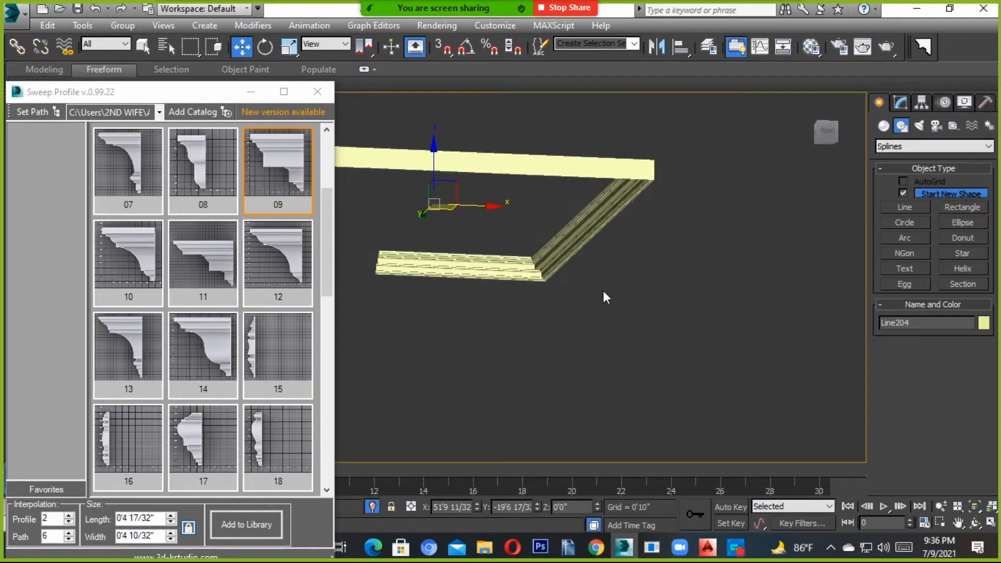
pyautogui.click(574, 286)
pyautogui.scroll(5, 538, 270)
pyautogui.scroll(-3, 539, 269)
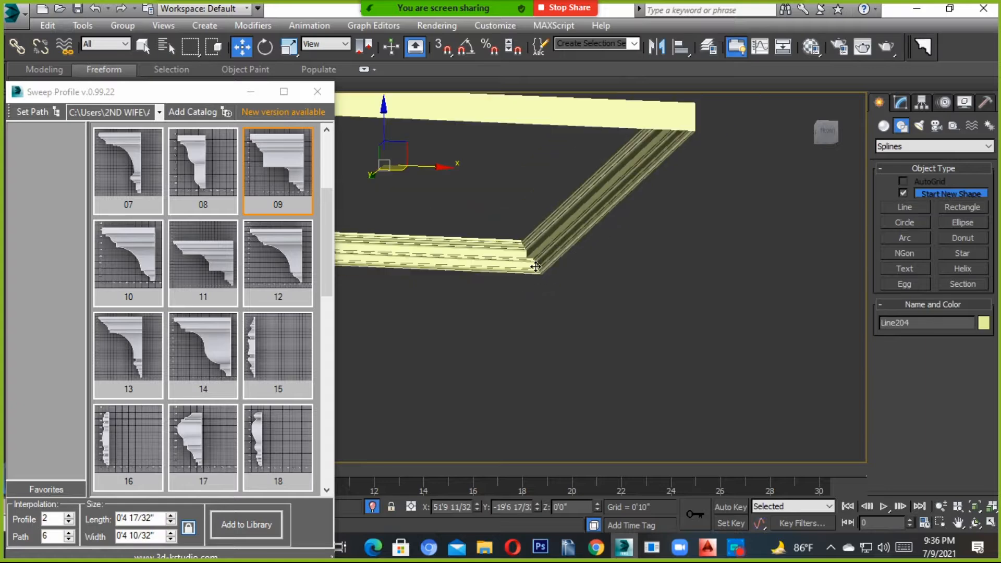
pyautogui.scroll(-4, 529, 265)
pyautogui.moveTo(512, 353); pyautogui.dragTo(511, 355)
pyautogui.keyDown('alt'); pyautogui.moveTo(546, 300); pyautogui.dragTo(528, 353, button='middle'); pyautogui.keyUp('alt')
# Step: Unhide all hidden objects to bring the floor plan back around the balcony moulding
pyautogui.rightClick(540, 317)
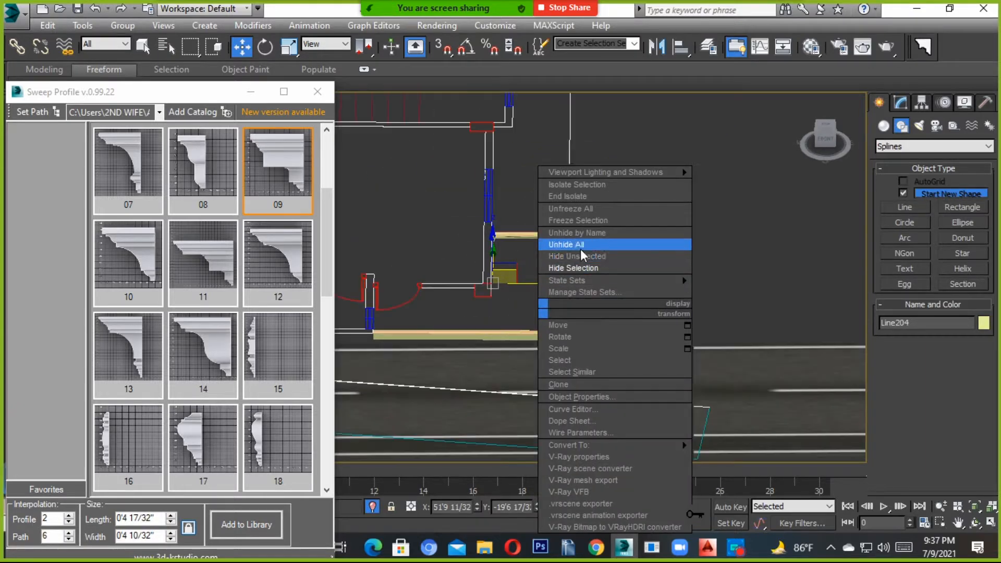
pyautogui.click(580, 245)
pyautogui.keyDown('alt'); pyautogui.moveTo(549, 314); pyautogui.dragTo(528, 337, button='middle'); pyautogui.keyUp('alt')
pyautogui.scroll(2, 527, 337)
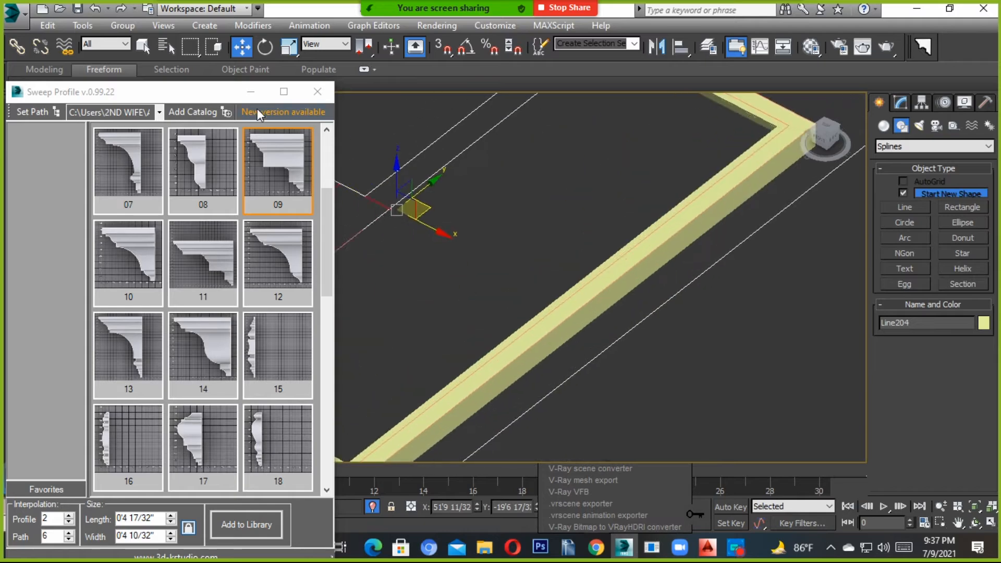
pyautogui.moveTo(216, 95); pyautogui.dragTo(15, 60)
pyautogui.scroll(-5, 515, 283)
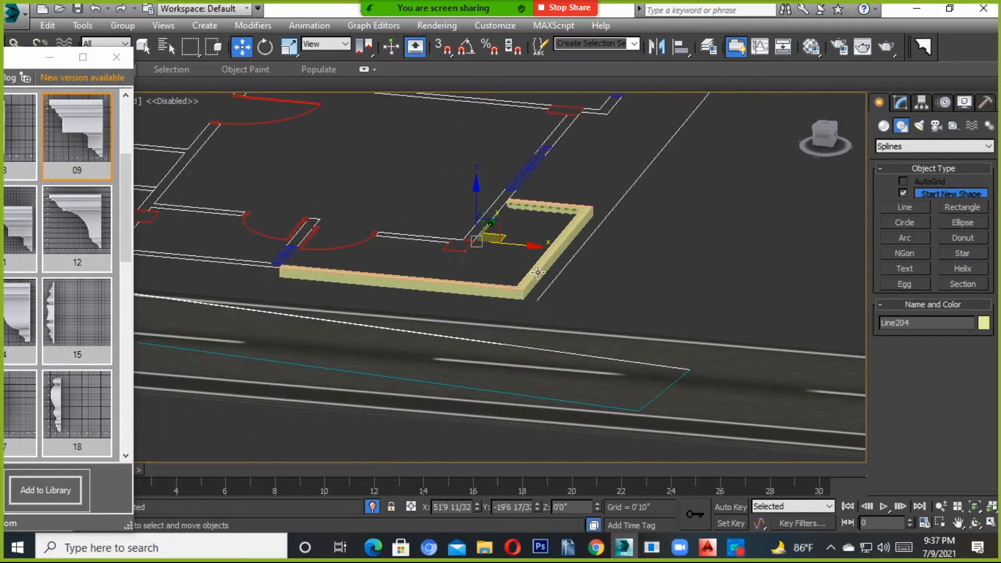
pyautogui.moveTo(41, 59); pyautogui.dragTo(133, 17)
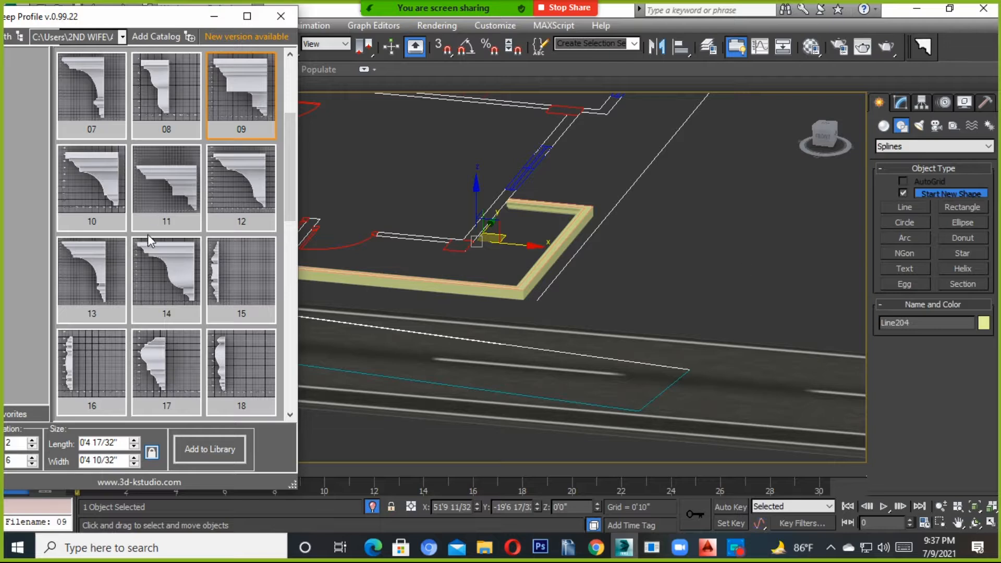
pyautogui.scroll(-3, 172, 272)
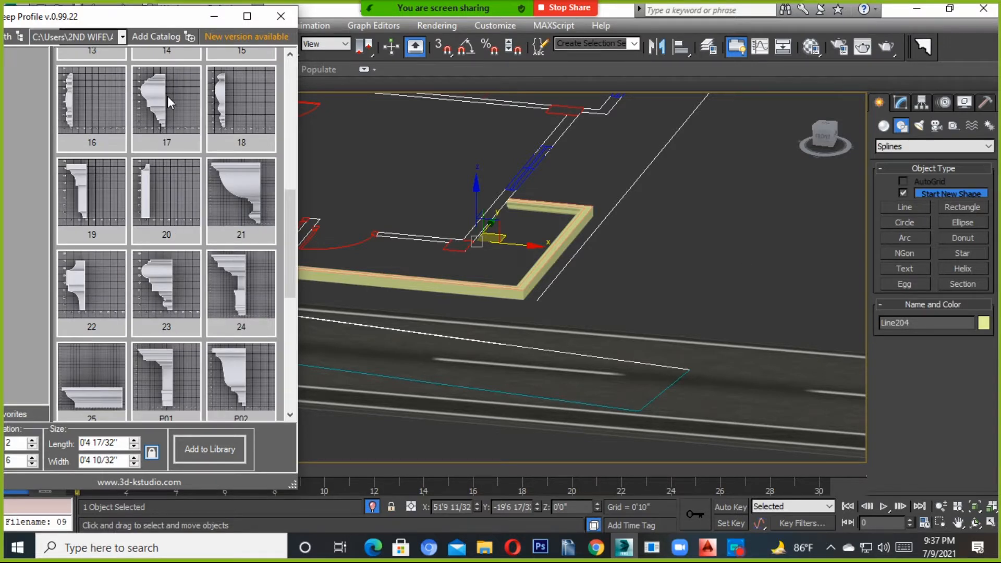
# Step: Delete the oversized green tree above the building
pyautogui.keyDown('alt'); pyautogui.moveTo(388, 310); pyautogui.dragTo(612, 312, button='middle'); pyautogui.keyUp('alt')
pyautogui.scroll(-10, 612, 312)
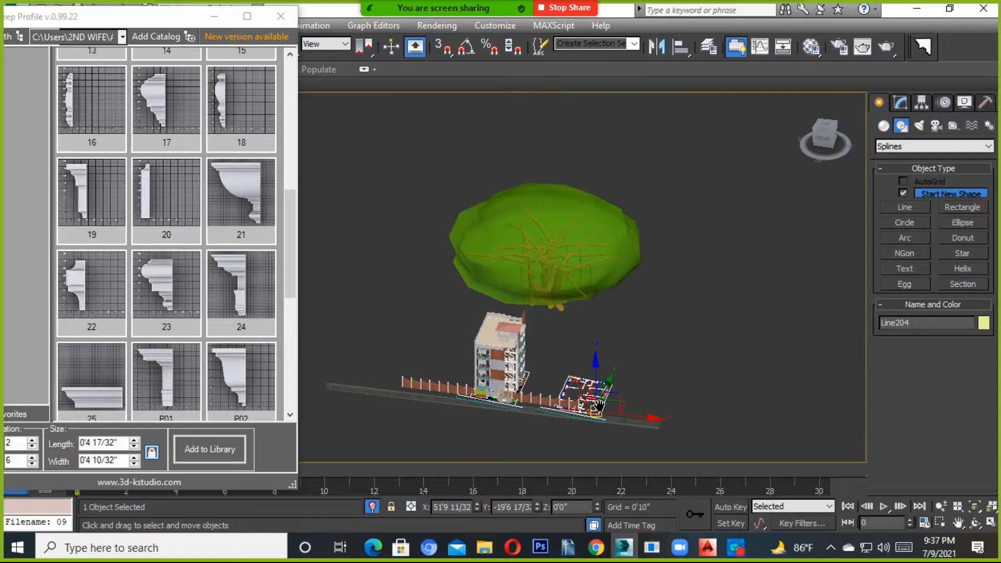
pyautogui.click(569, 257)
pyautogui.press('Delete')
# Step: Select the balcony moulding and mirror its sweep section on the XZ plane
pyautogui.scroll(15, 645, 293)
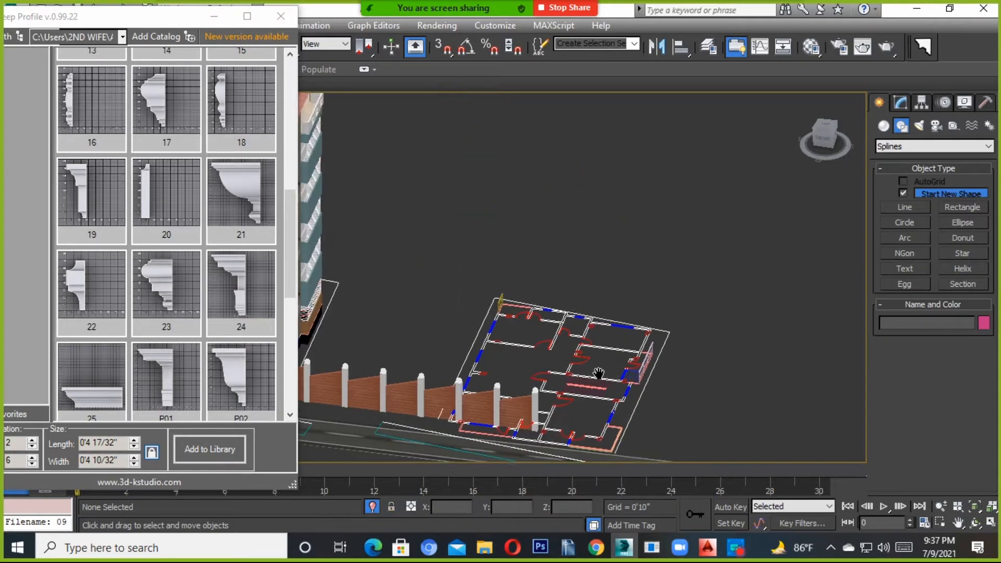
pyautogui.scroll(-10, 645, 293)
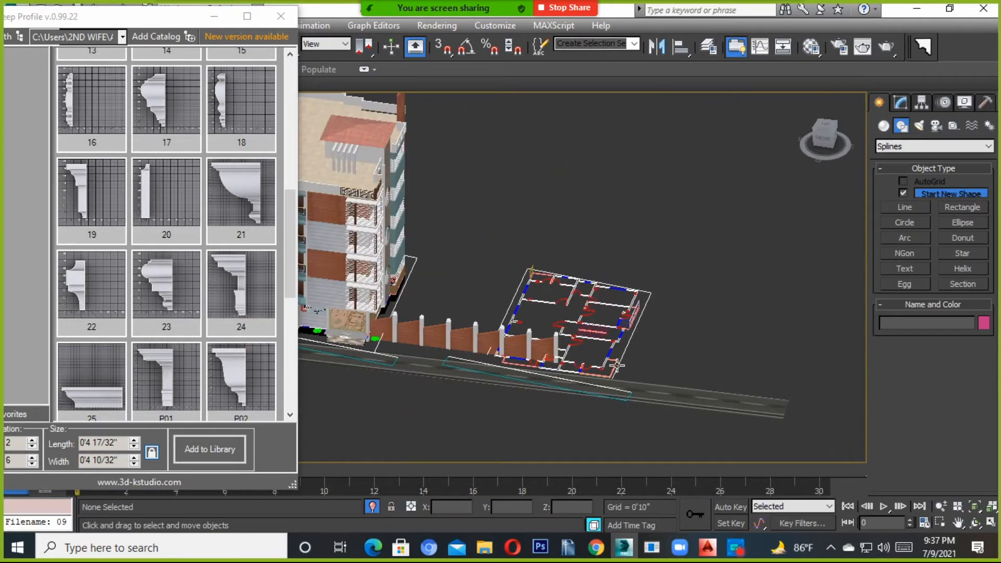
pyautogui.scroll(10, 649, 259)
pyautogui.scroll(-2, 649, 259)
pyautogui.click(641, 308)
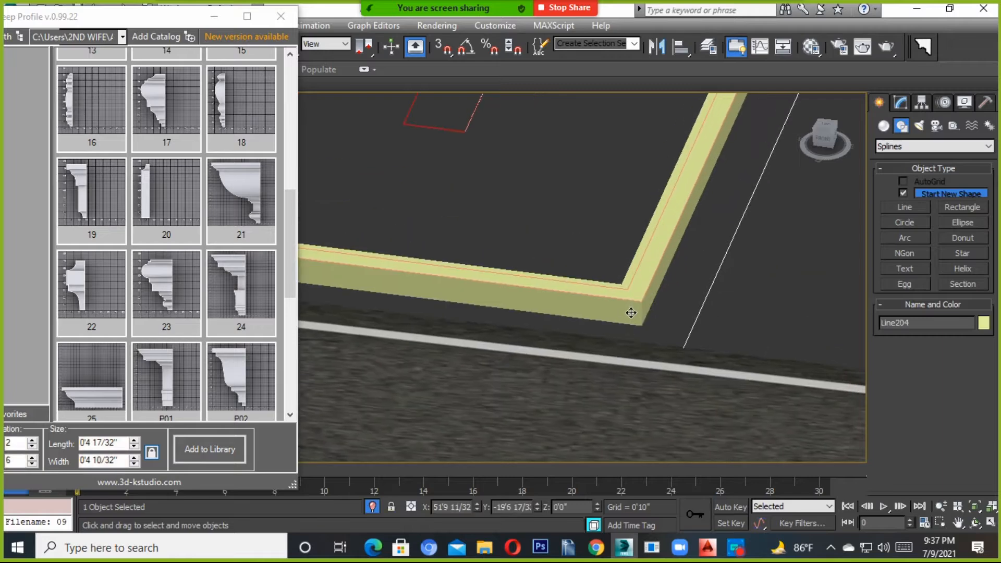
pyautogui.scroll(-8, 648, 298)
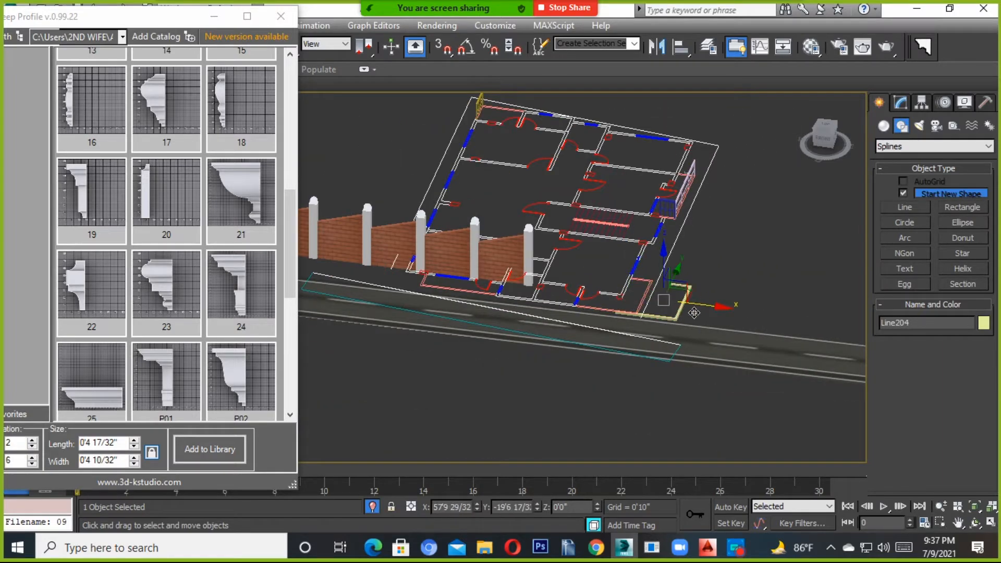
pyautogui.scroll(8, 675, 302)
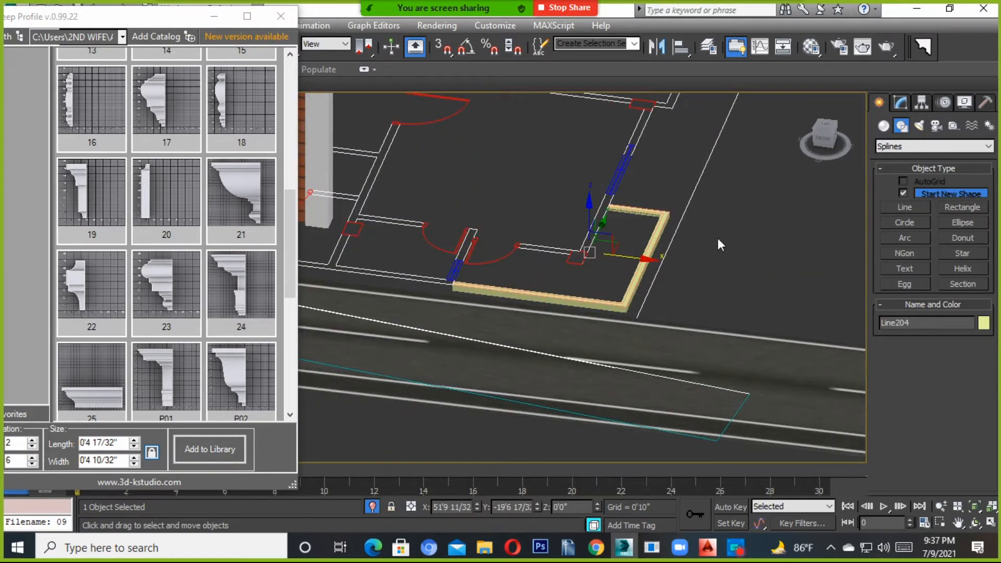
pyautogui.click(905, 105)
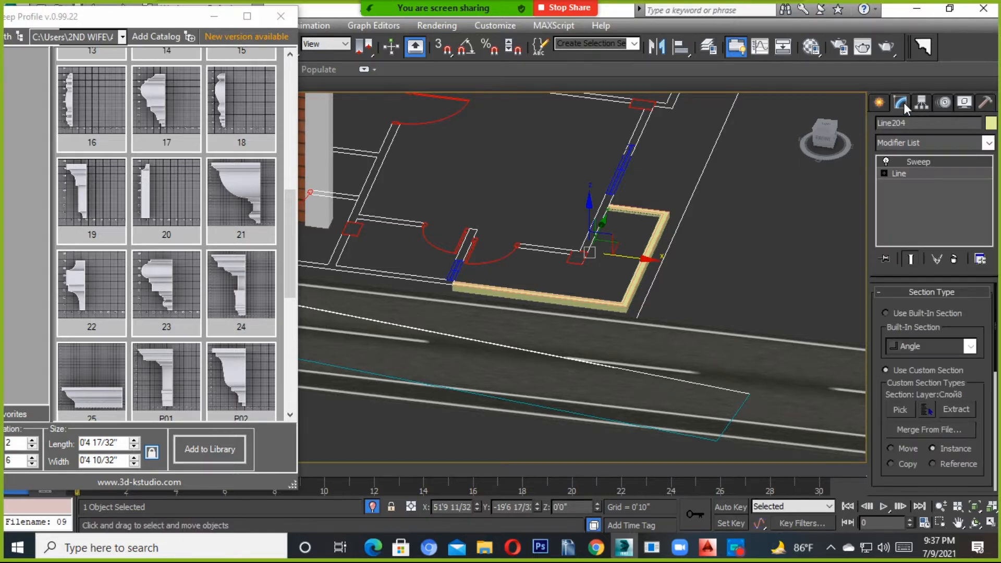
pyautogui.scroll(5, 627, 389)
pyautogui.scroll(-5, 627, 389)
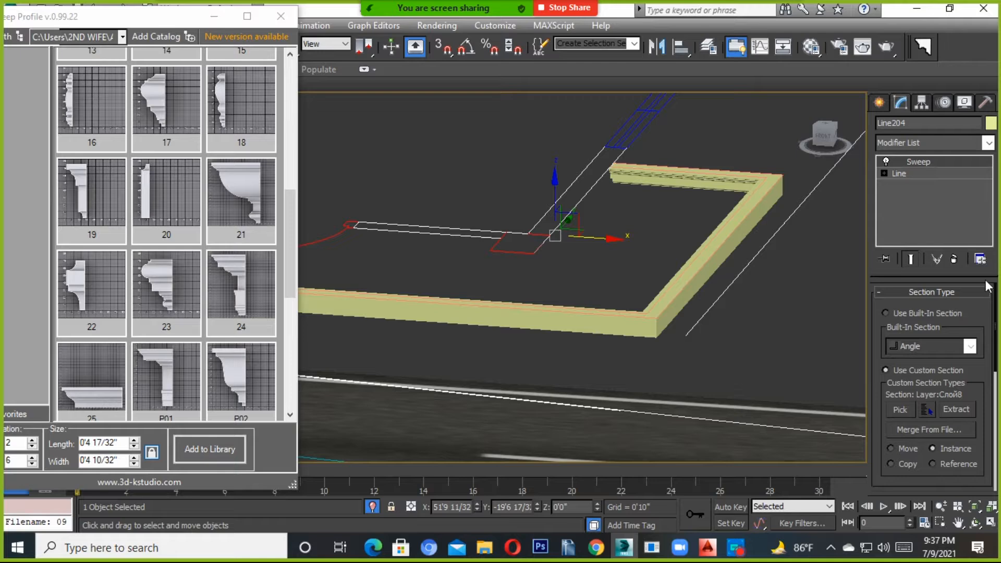
pyautogui.moveTo(996, 315); pyautogui.dragTo(982, 383)
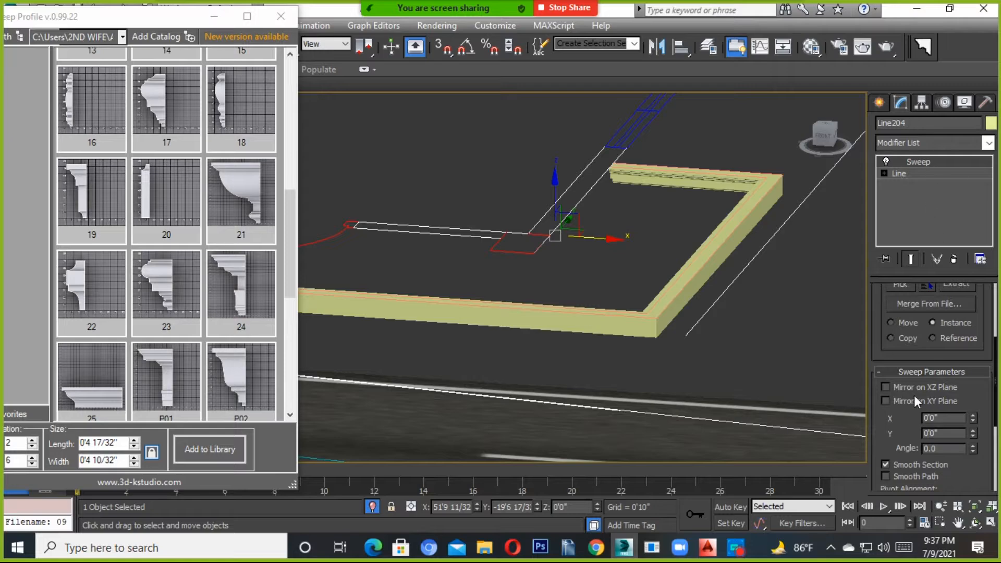
pyautogui.click(885, 387)
# Step: Hide the Shapes category so only solid geometry surrounds the balcony moulding
pyautogui.scroll(-3, 667, 399)
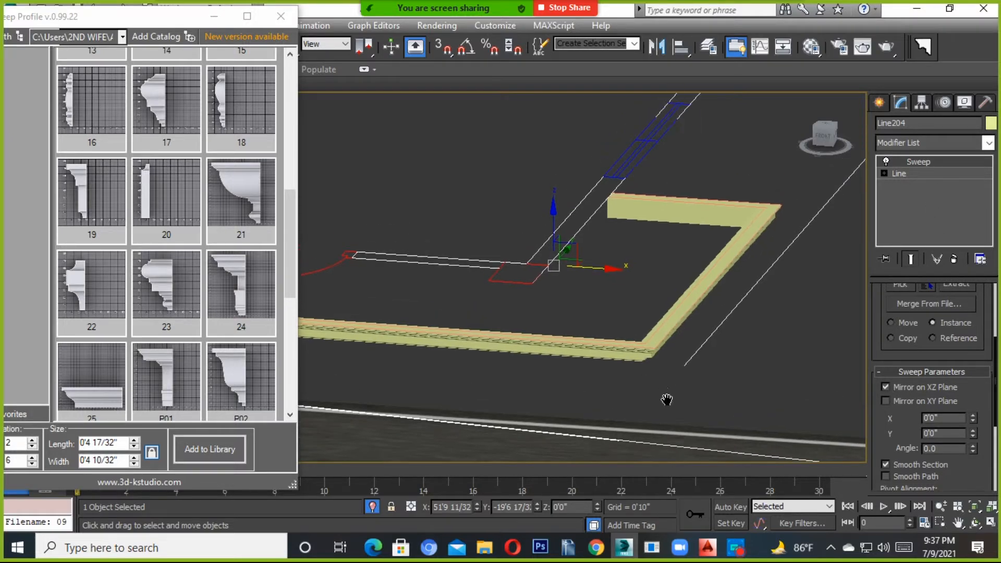
pyautogui.keyDown('alt'); pyautogui.moveTo(680, 392); pyautogui.dragTo(743, 310, button='middle'); pyautogui.keyUp('alt')
pyautogui.scroll(-5, 760, 308)
pyautogui.scroll(3, 743, 310)
pyautogui.scroll(5, 689, 340)
pyautogui.moveTo(689, 340); pyautogui.dragTo(620, 398, button='middle')
pyautogui.click(964, 102)
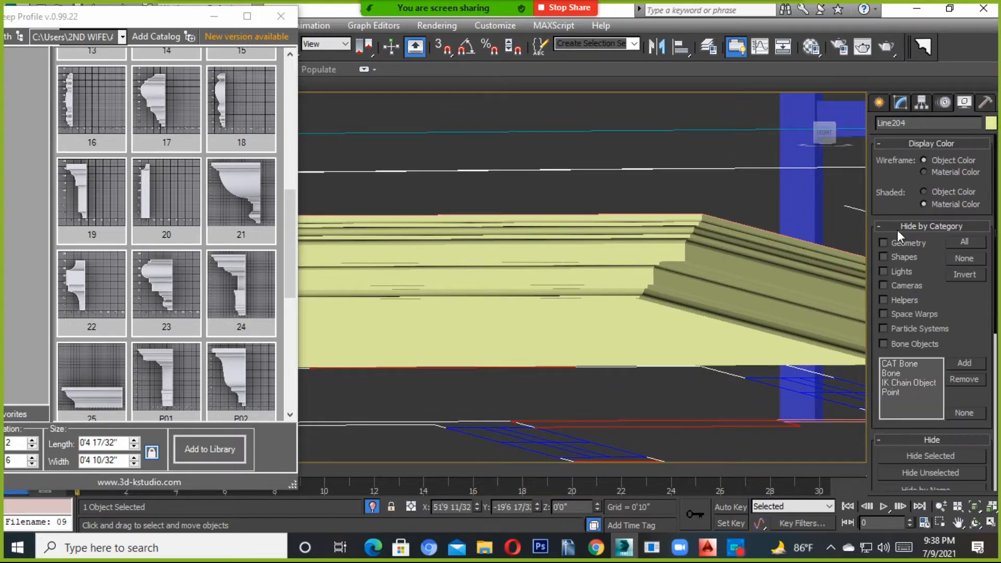
pyautogui.click(883, 257)
# Step: Inspect the mirrored moulding's stepped profile at the balcony corner, close up and from a distance
pyautogui.scroll(-4, 590, 305)
pyautogui.keyDown('alt'); pyautogui.moveTo(590, 305); pyautogui.dragTo(615, 309, button='middle'); pyautogui.keyUp('alt')
pyautogui.scroll(4, 677, 287)
pyautogui.keyDown('alt'); pyautogui.moveTo(698, 279); pyautogui.dragTo(672, 292, button='middle'); pyautogui.keyUp('alt')
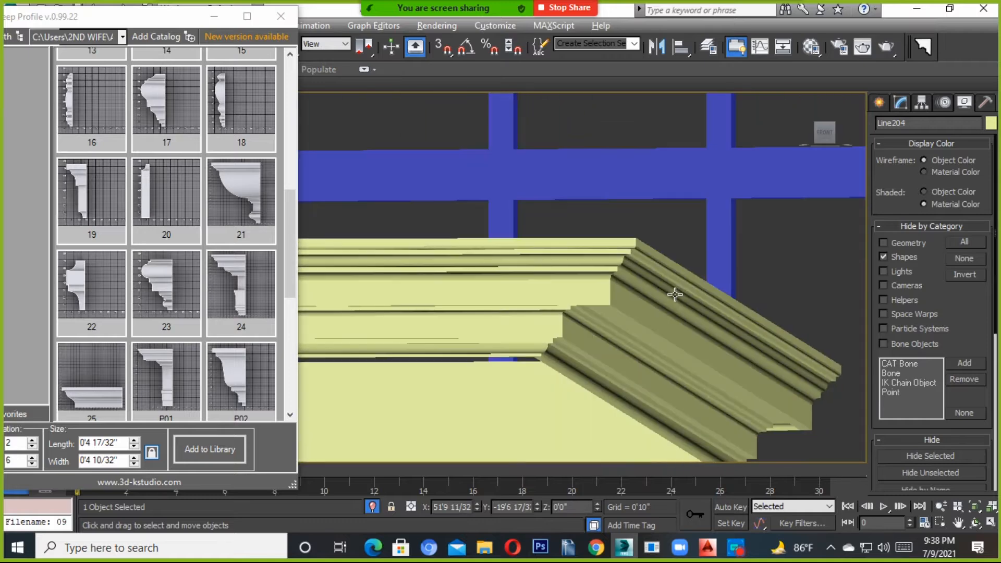
pyautogui.scroll(2, 650, 315)
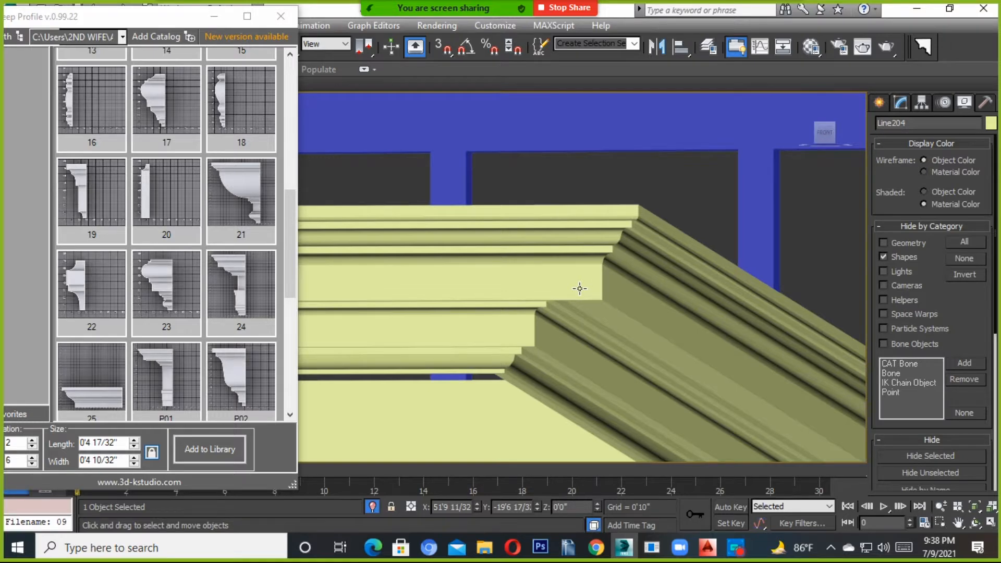
pyautogui.scroll(-4, 580, 288)
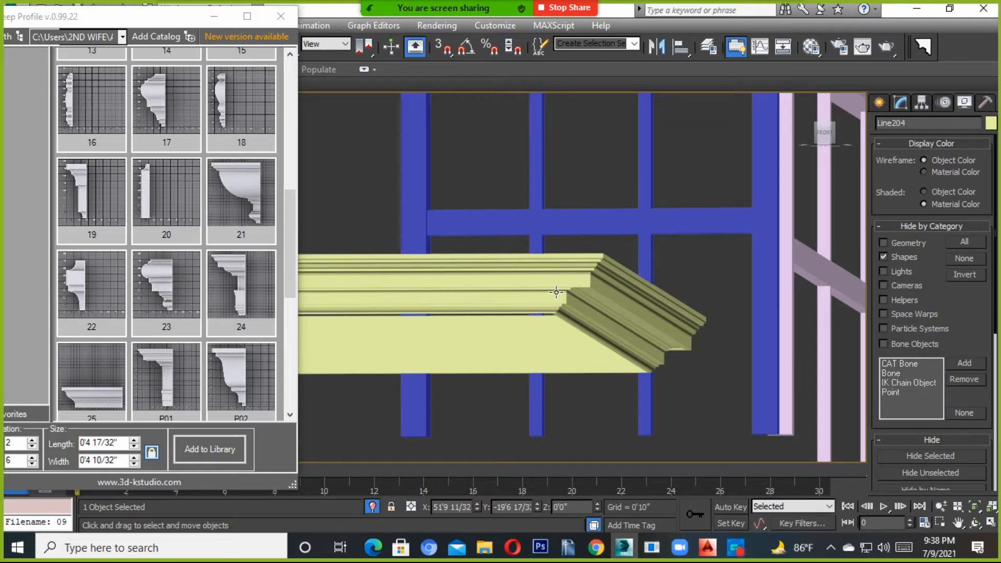
pyautogui.scroll(-5, 556, 293)
pyautogui.moveTo(570, 305); pyautogui.dragTo(649, 292, button='middle')
pyautogui.scroll(3, 642, 350)
# Step: Show the Shapes category again around the balcony moulding
pyautogui.hotkey('shift', 's')
pyautogui.click(589, 90)
pyautogui.scroll(4, 649, 296)
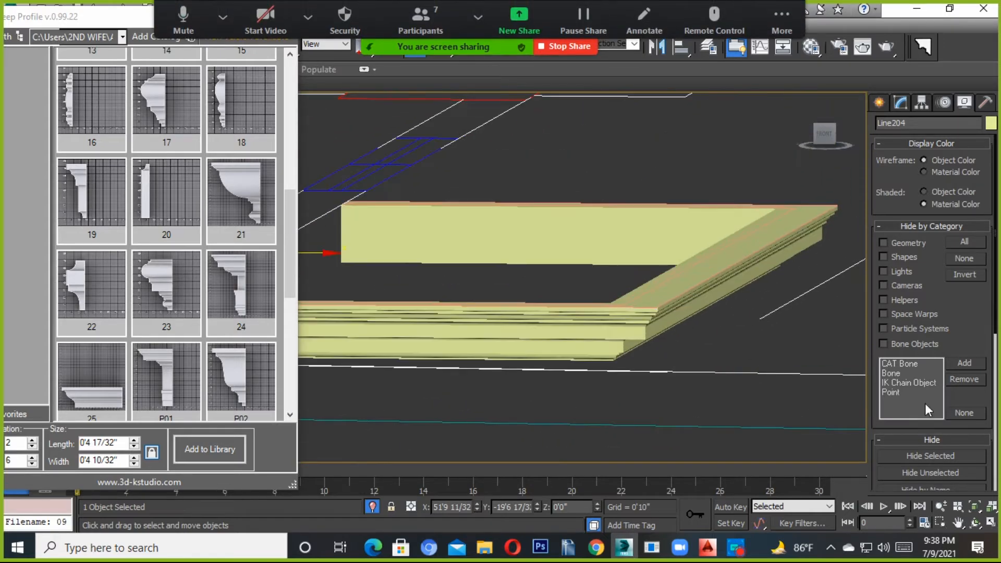
# Step: Set the balcony moulding's Sweep pivot alignment to the top-centre point of its profile
pyautogui.click(900, 102)
pyautogui.moveTo(996, 333); pyautogui.dragTo(996, 384)
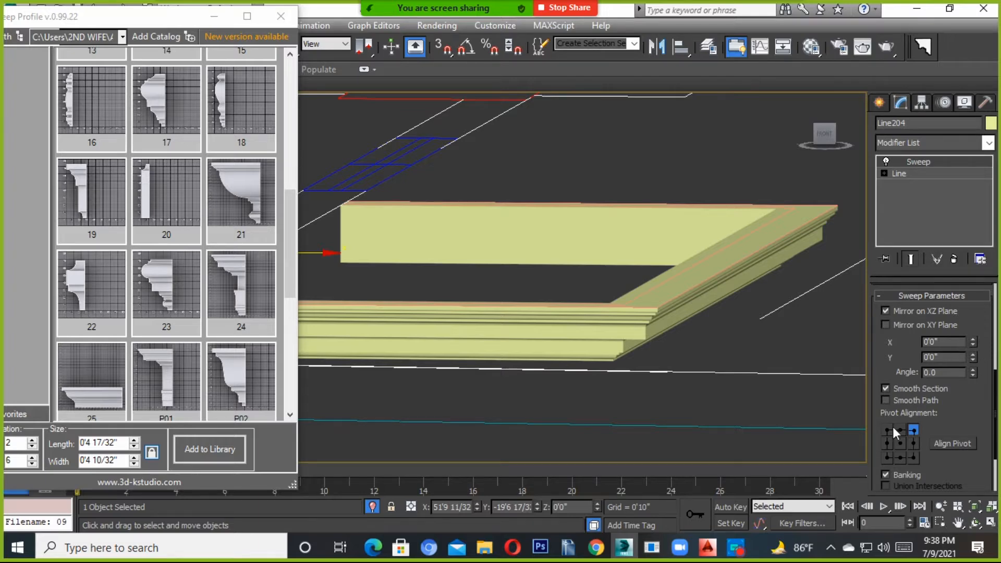
pyautogui.click(899, 441)
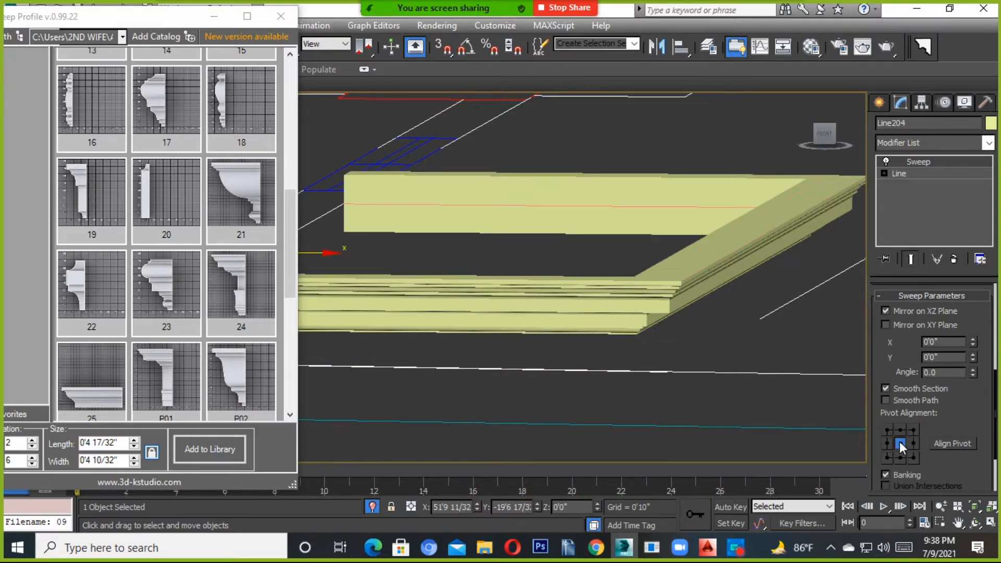
pyautogui.click(901, 430)
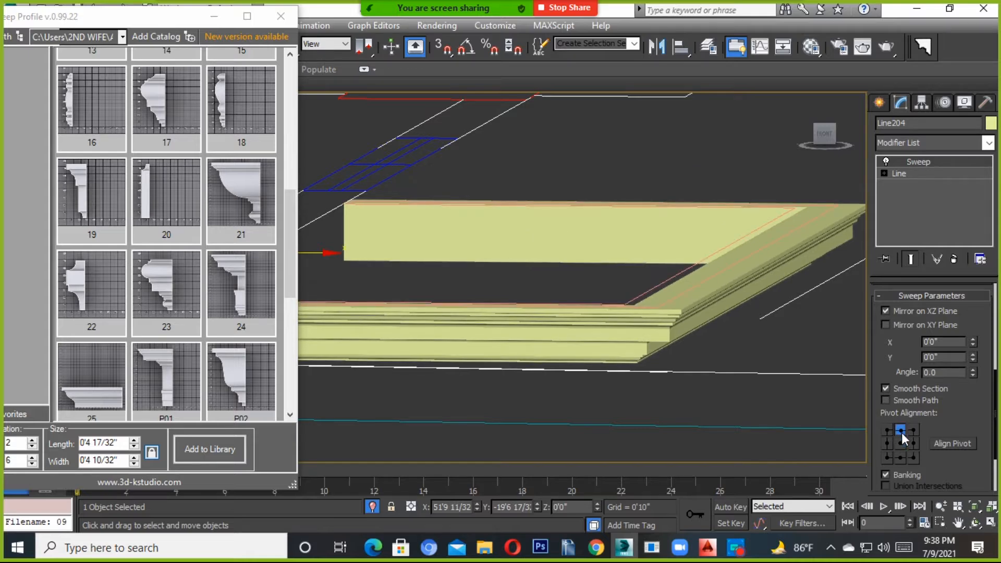
# Step: Minimise the Sweep Profile library window to clear the viewport around the moulding
pyautogui.moveTo(196, 23); pyautogui.dragTo(198, 181)
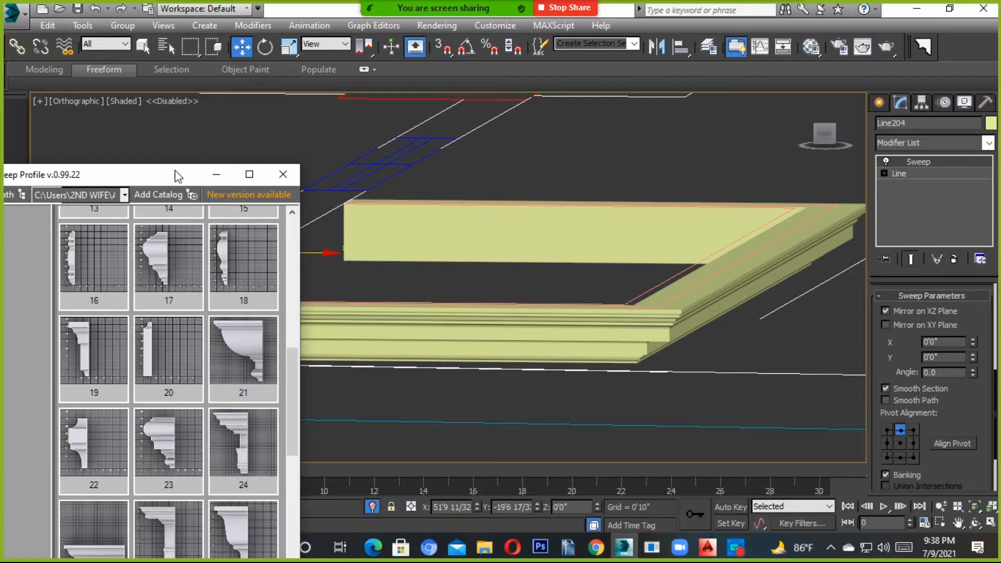
pyautogui.click(443, 46)
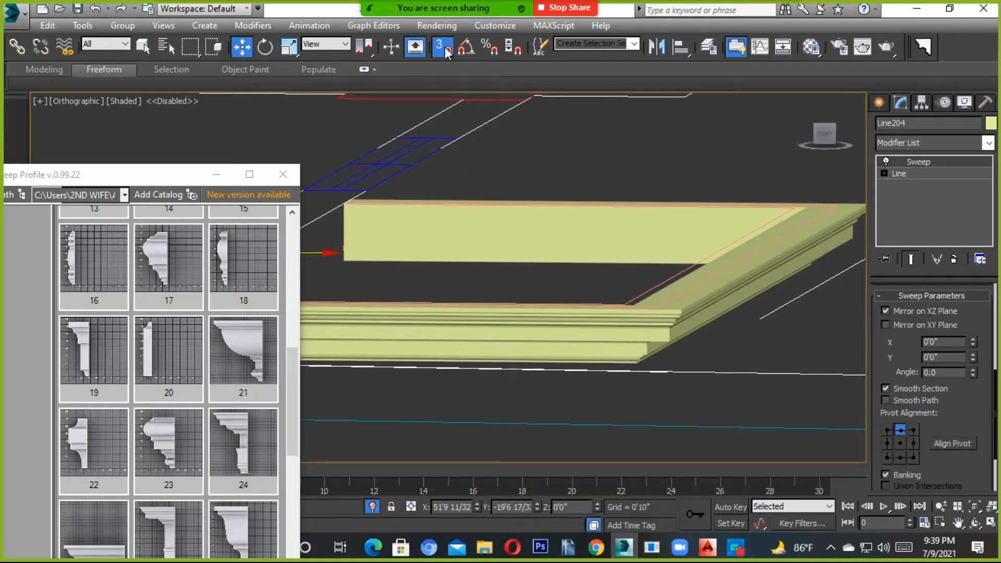
pyautogui.click(445, 46)
pyautogui.scroll(-4, 645, 246)
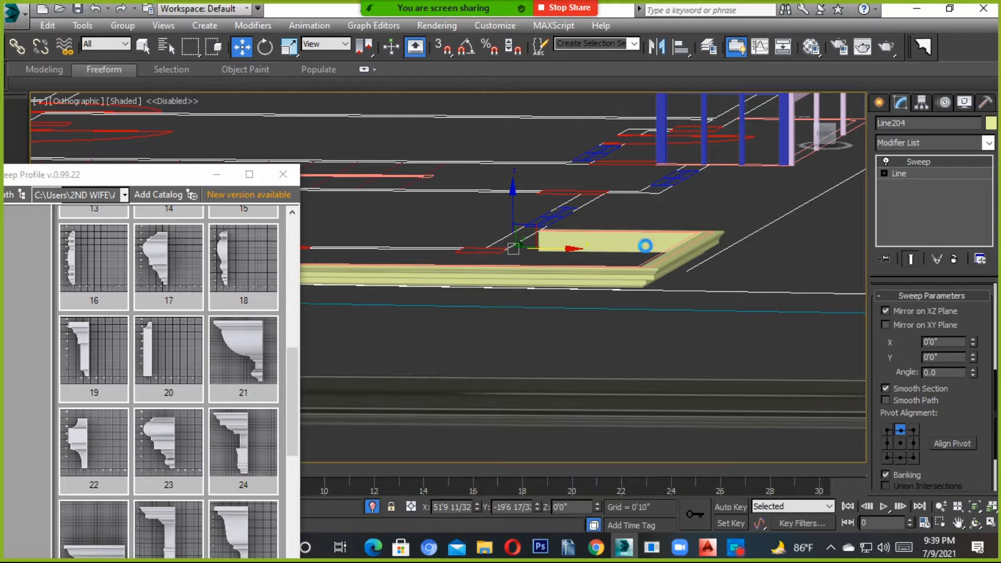
pyautogui.click(216, 175)
pyautogui.scroll(-10, 495, 271)
pyautogui.moveTo(496, 209); pyautogui.dragTo(330, 414)
pyautogui.moveTo(474, 326); pyautogui.dragTo(424, 331)
pyautogui.hotkey('ctrl', 'z')
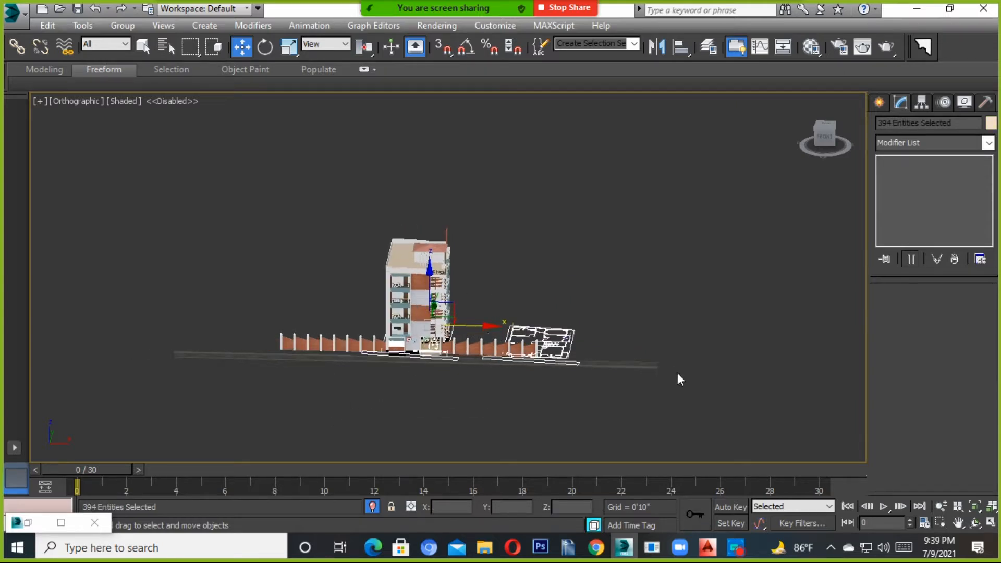
pyautogui.moveTo(479, 327); pyautogui.dragTo(353, 315)
pyautogui.hotkey('ctrl', 'z')
pyautogui.click(517, 255)
# Step: Select the floor plan drawing objects beside the building and group them
pyautogui.scroll(5, 524, 300)
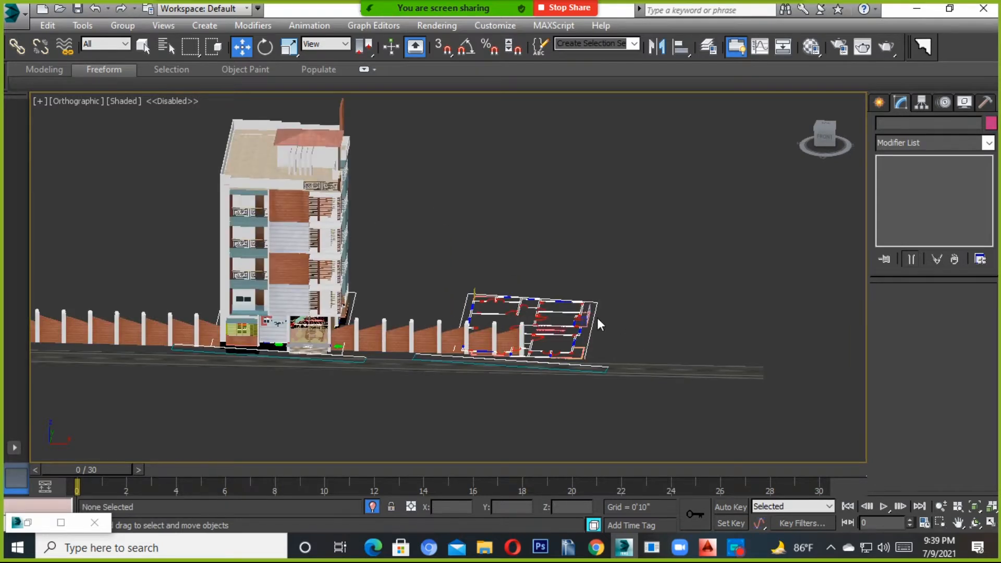
pyautogui.moveTo(596, 318); pyautogui.dragTo(614, 368, button='middle')
pyautogui.moveTo(647, 322); pyautogui.dragTo(580, 412)
pyautogui.click(647, 336)
pyautogui.moveTo(647, 339); pyautogui.dragTo(580, 409)
pyautogui.click(122, 25)
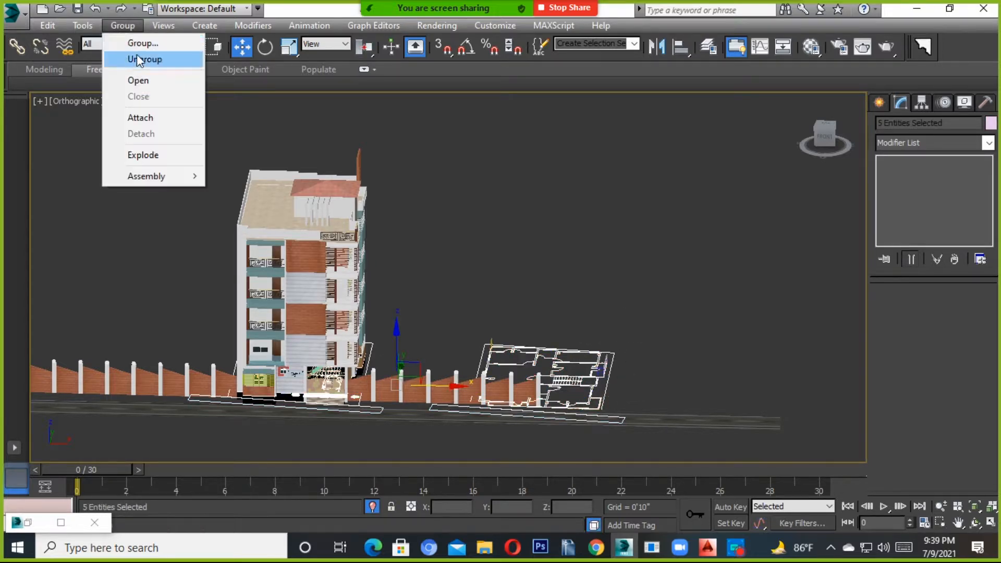
pyautogui.click(146, 43)
pyautogui.click(508, 299)
pyautogui.click(578, 252)
pyautogui.moveTo(577, 254); pyautogui.dragTo(665, 262, button='middle')
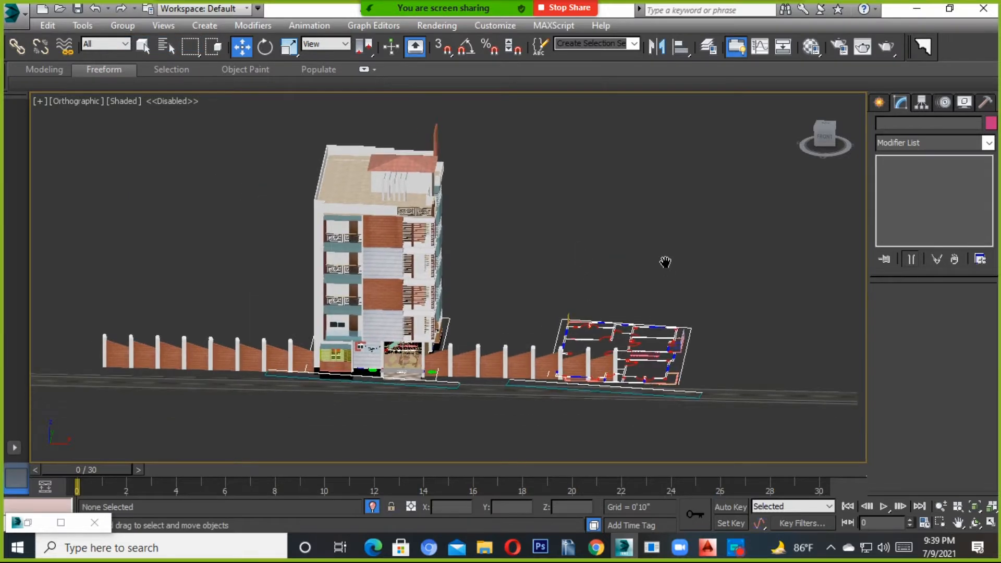
# Step: Hide the grouped floor plan drawing from the viewport
pyautogui.click(659, 337)
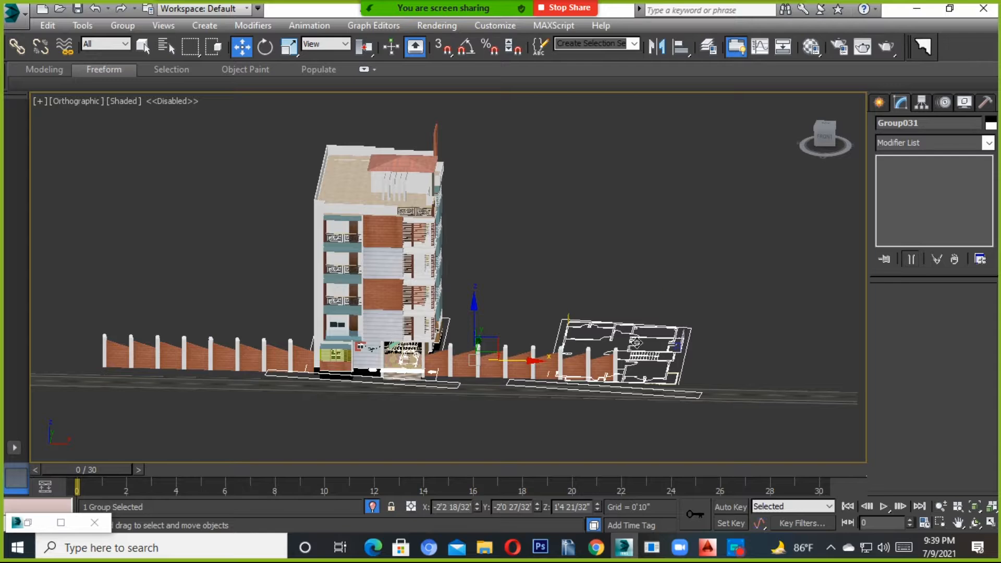
pyautogui.rightClick(636, 342)
pyautogui.click(676, 268)
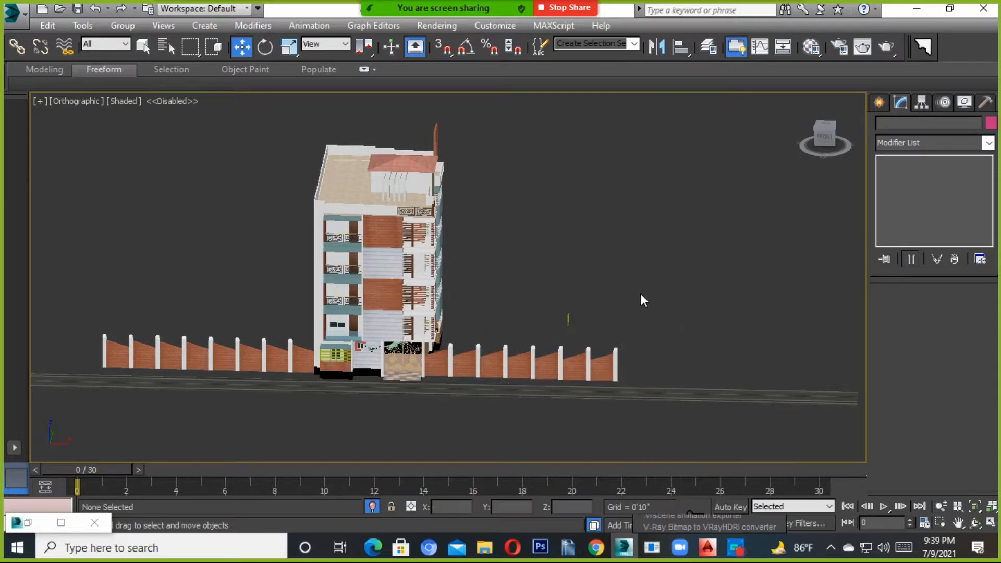
# Step: Clone the whole building with its fence and road as one Copy, offset along the negative X axis
pyautogui.scroll(-5, 640, 293)
pyautogui.moveTo(678, 190); pyautogui.dragTo(340, 403)
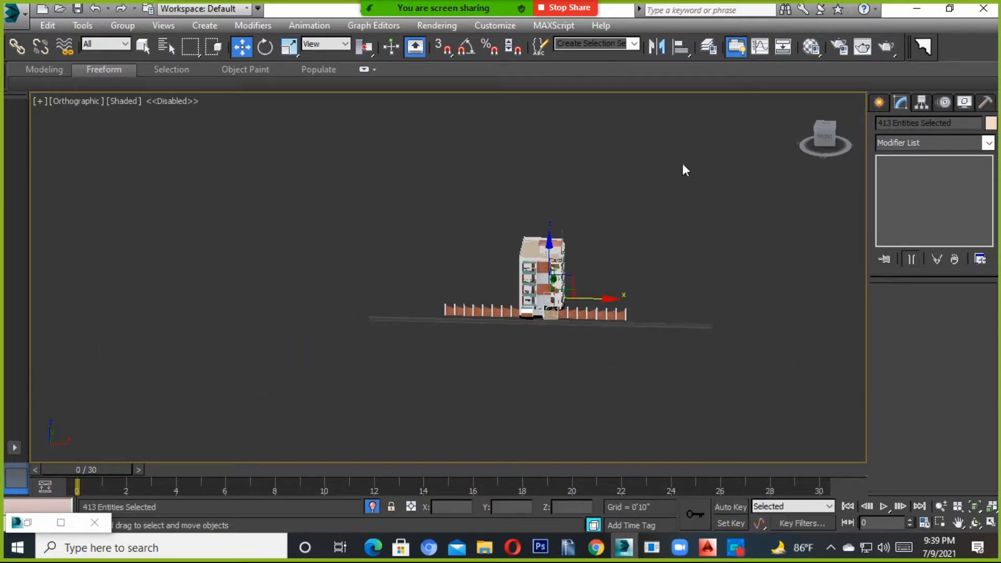
pyautogui.scroll(5, 617, 333)
pyautogui.moveTo(565, 310); pyautogui.dragTo(624, 374, button='middle')
pyautogui.scroll(-5, 601, 329)
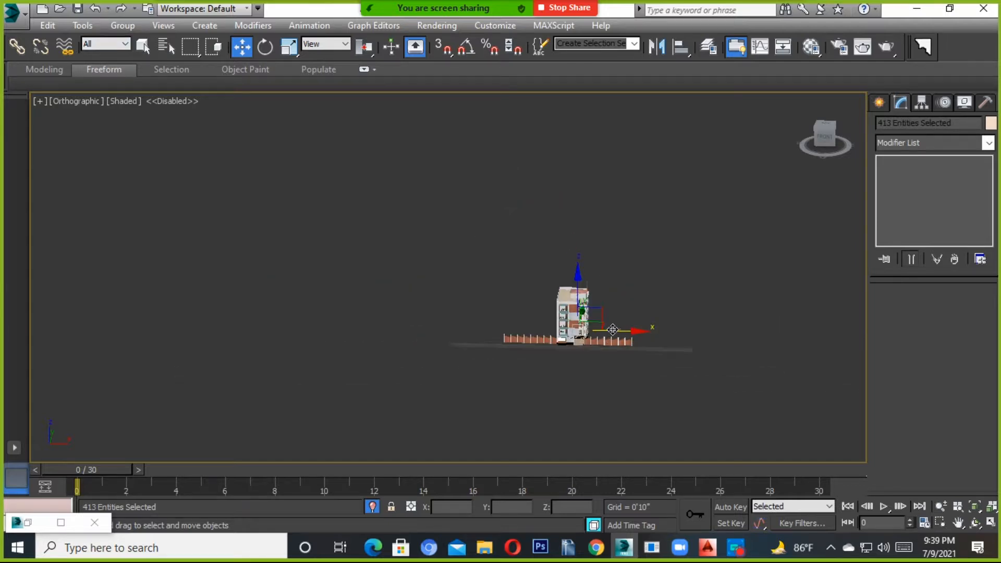
pyautogui.keyDown('shift'); pyautogui.moveTo(601, 330); pyautogui.dragTo(471, 324); pyautogui.keyUp('shift')
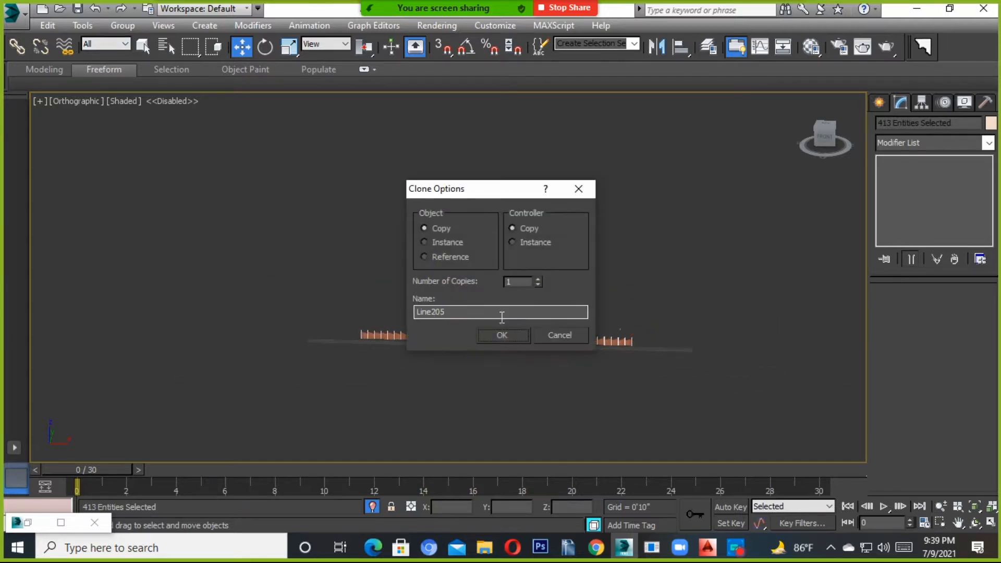
pyautogui.click(497, 335)
# Step: Unhide all hidden objects in the scene
pyautogui.rightClick(653, 301)
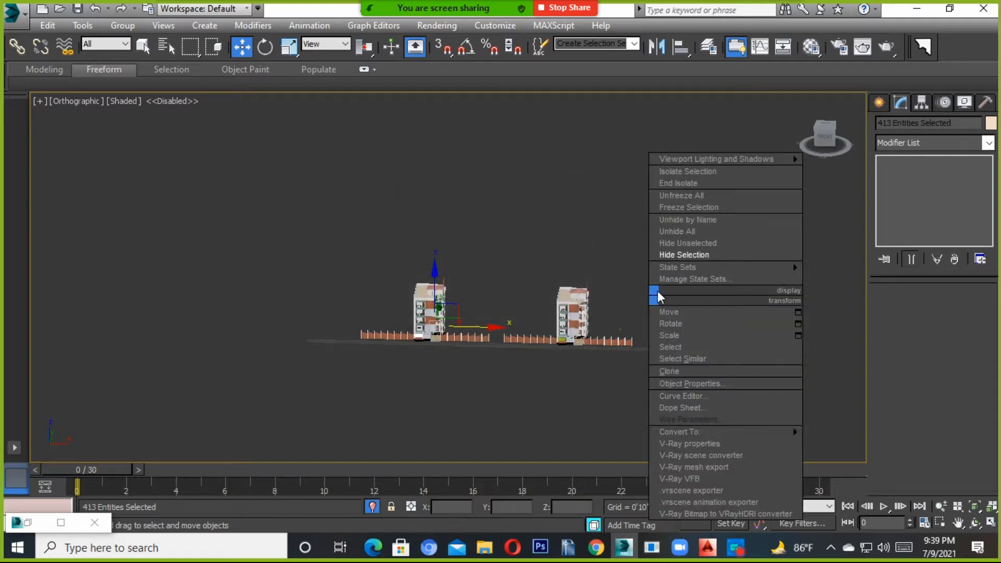
pyautogui.click(681, 232)
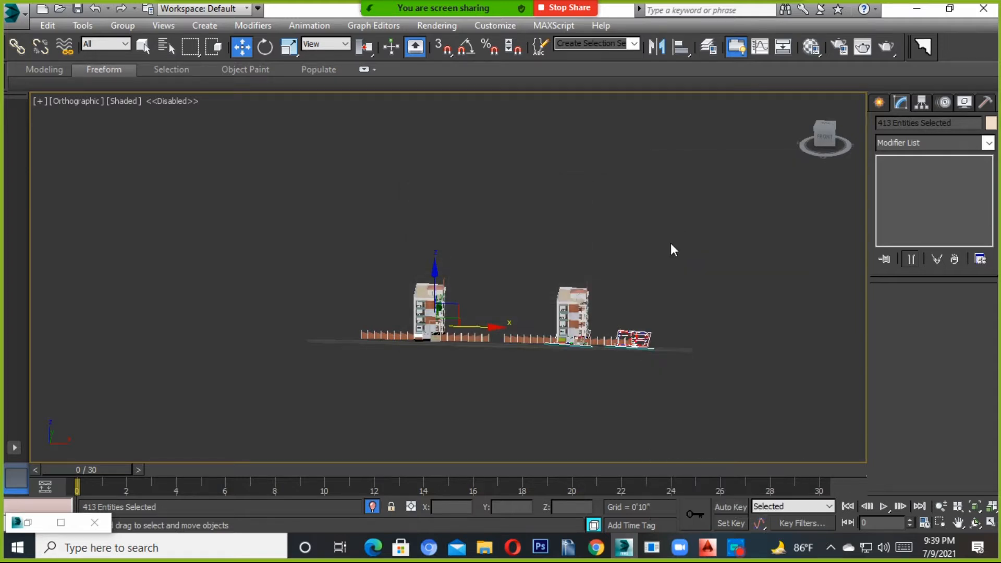
pyautogui.scroll(2, 509, 389)
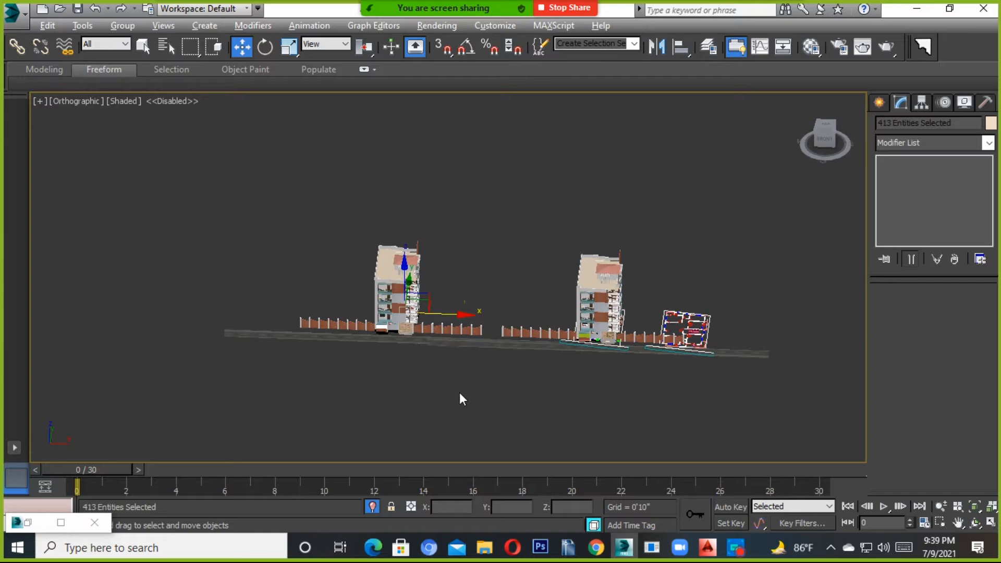
# Step: Examine the copied building, the original building and the floor plan drawings from several angles
pyautogui.scroll(5, 571, 417)
pyautogui.keyDown('alt'); pyautogui.moveTo(721, 359); pyautogui.dragTo(652, 365, button='middle'); pyautogui.keyUp('alt')
pyautogui.scroll(4, 327, 363)
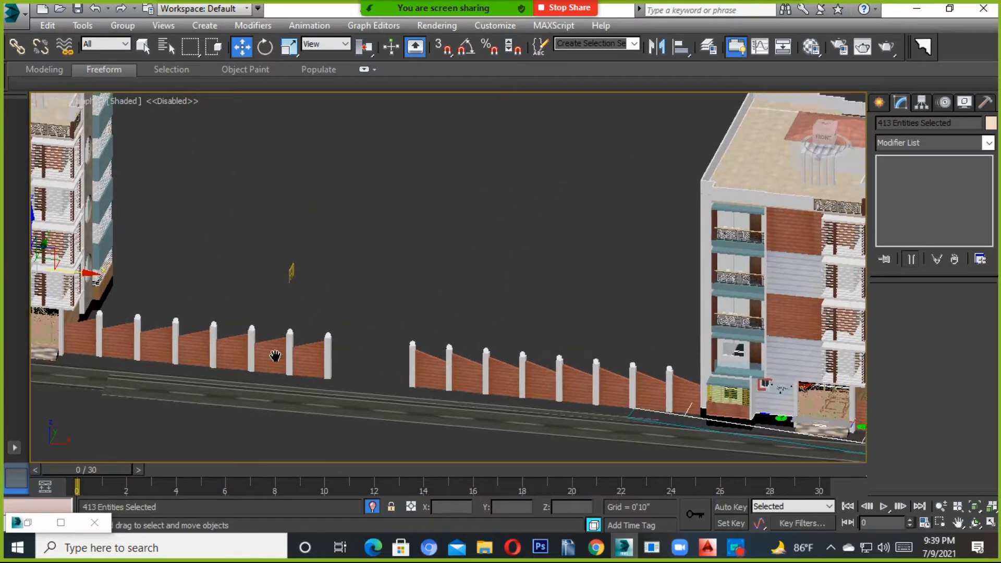
pyautogui.scroll(-5, 327, 364)
pyautogui.scroll(-3, 607, 408)
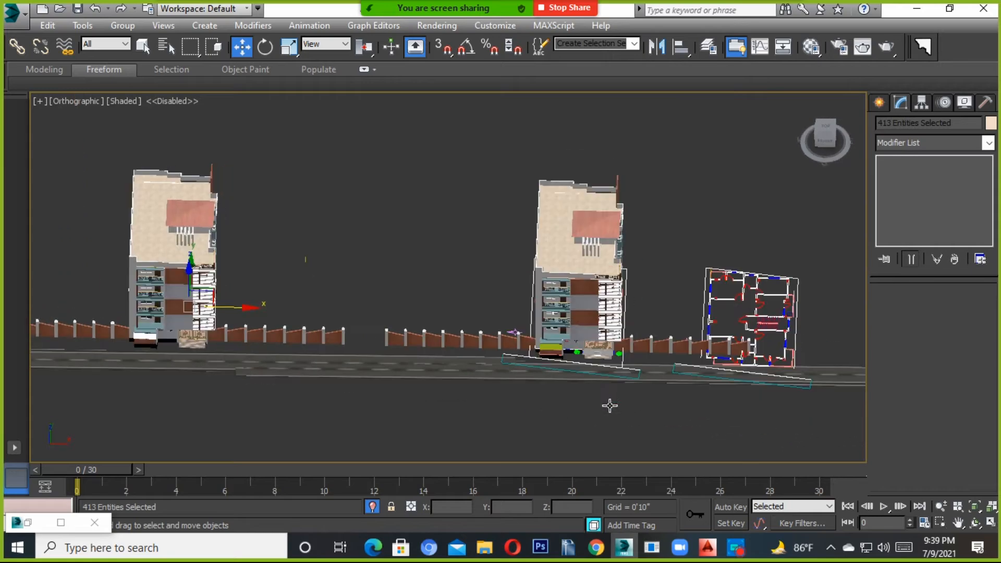
pyautogui.keyDown('alt'); pyautogui.moveTo(536, 371); pyautogui.dragTo(451, 231, button='middle'); pyautogui.keyUp('alt')
pyautogui.moveTo(688, 399); pyautogui.dragTo(739, 442, button='middle')
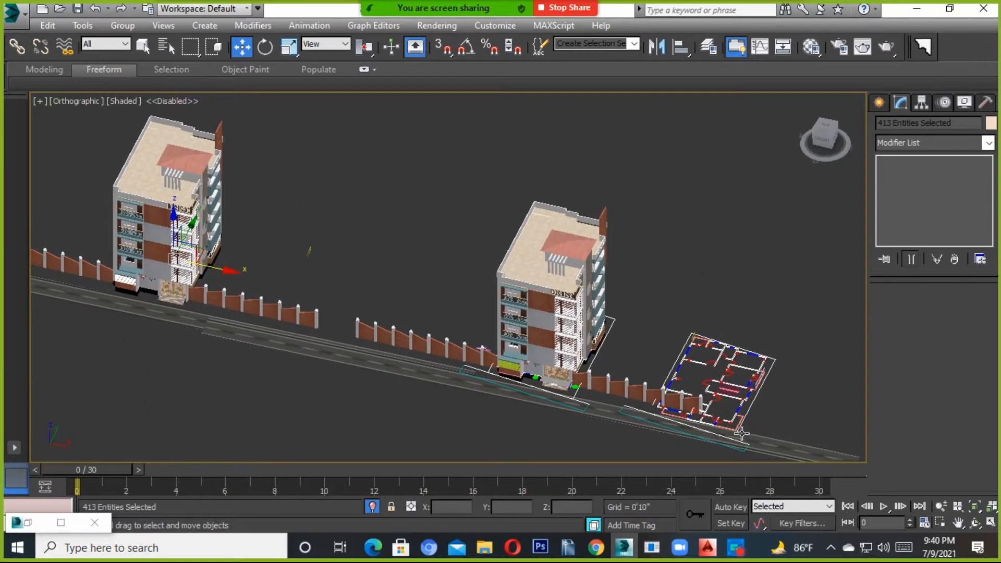
pyautogui.moveTo(669, 381); pyautogui.dragTo(747, 433, button='middle')
# Step: Hide the Shapes category so only the geometry of the two buildings is displayed
pyautogui.moveTo(393, 183); pyautogui.dragTo(149, 358)
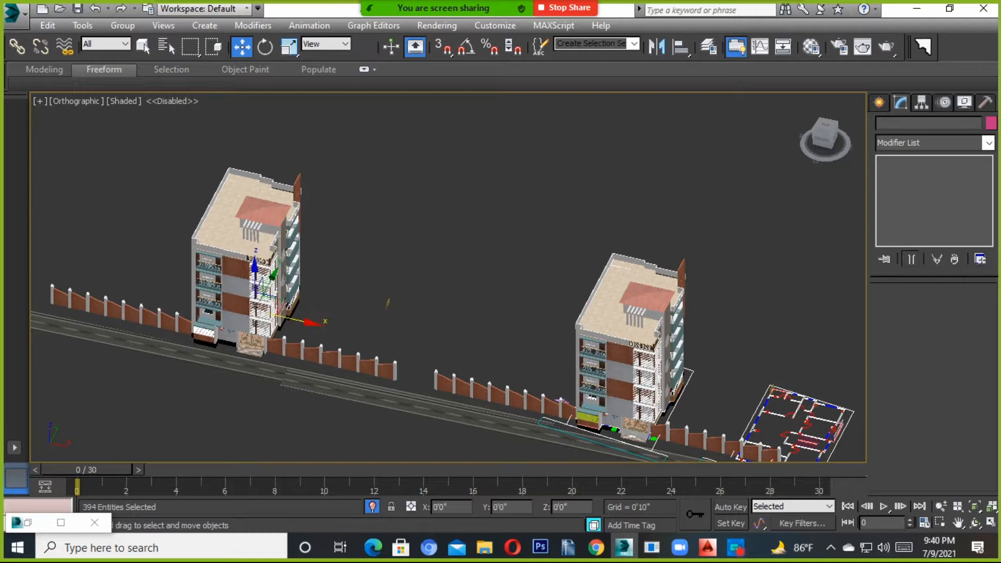
pyautogui.click(964, 103)
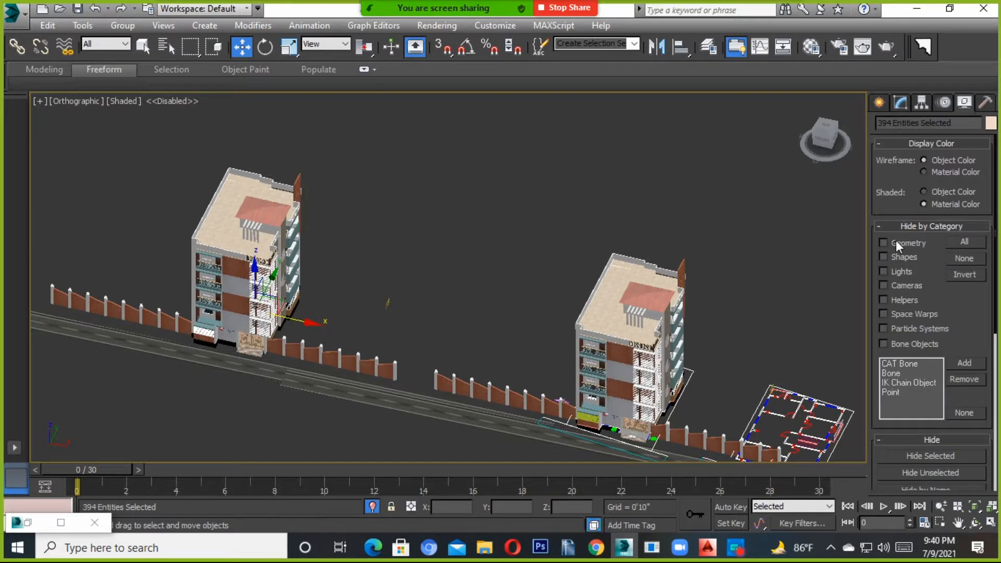
pyautogui.click(824, 263)
pyautogui.click(881, 258)
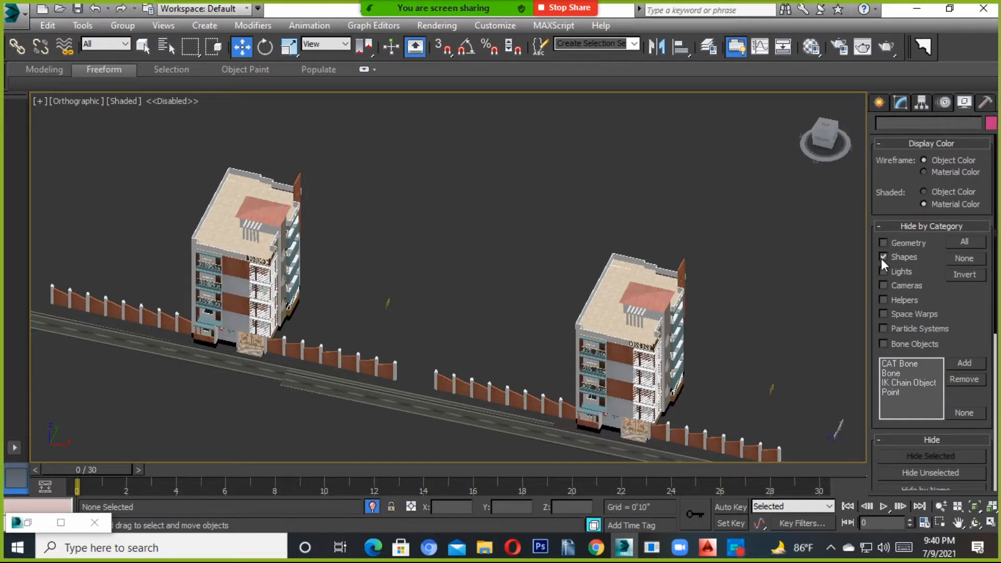
pyautogui.click(881, 258)
pyautogui.click(881, 259)
# Step: Compare the original building with the Shapes category shown and hidden, from close up and from a distance
pyautogui.scroll(10, 683, 449)
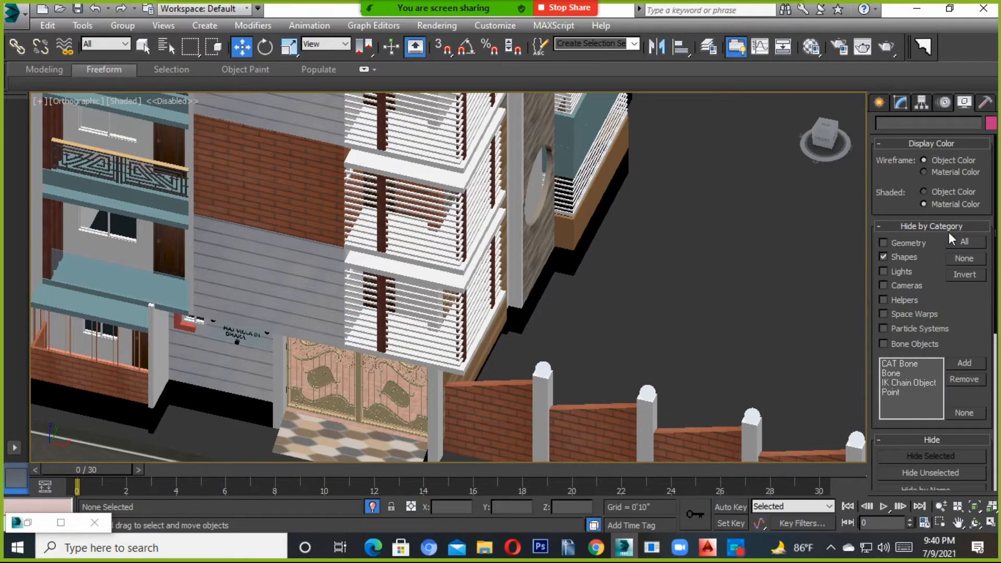
pyautogui.click(885, 257)
pyautogui.click(883, 257)
pyautogui.scroll(-10, 482, 285)
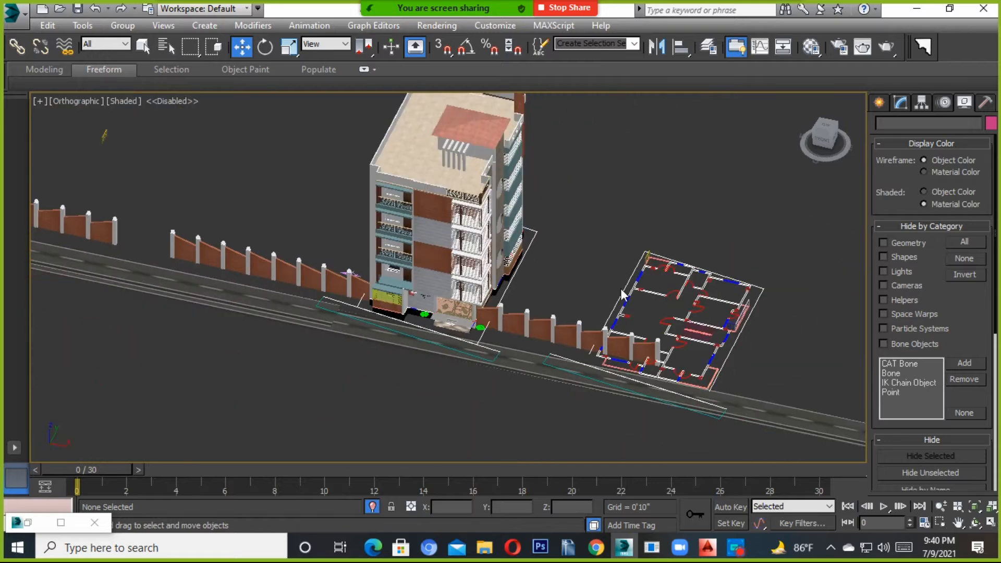
pyautogui.click(883, 257)
pyautogui.scroll(10, 574, 271)
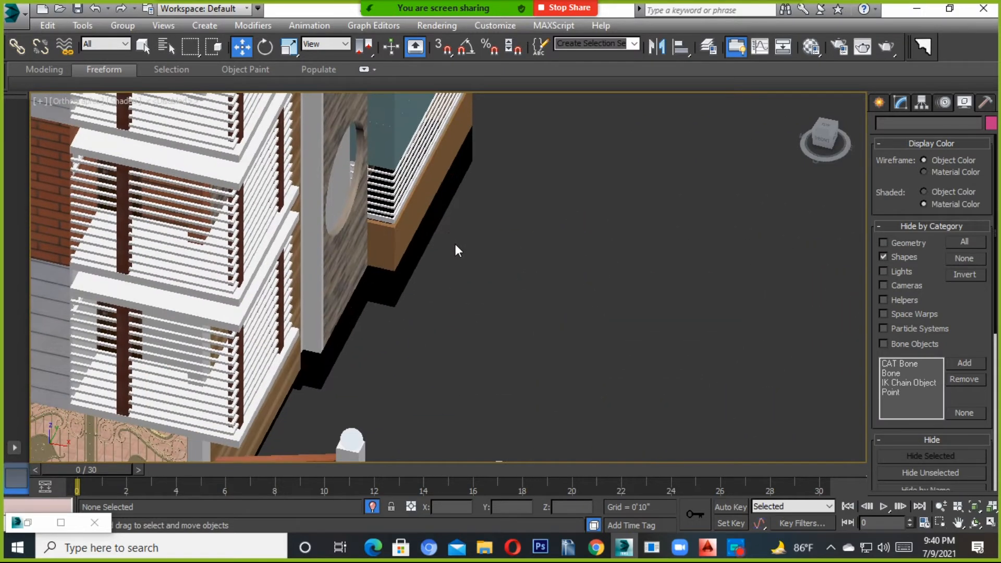
pyautogui.scroll(-10, 676, 282)
pyautogui.scroll(-8, 674, 275)
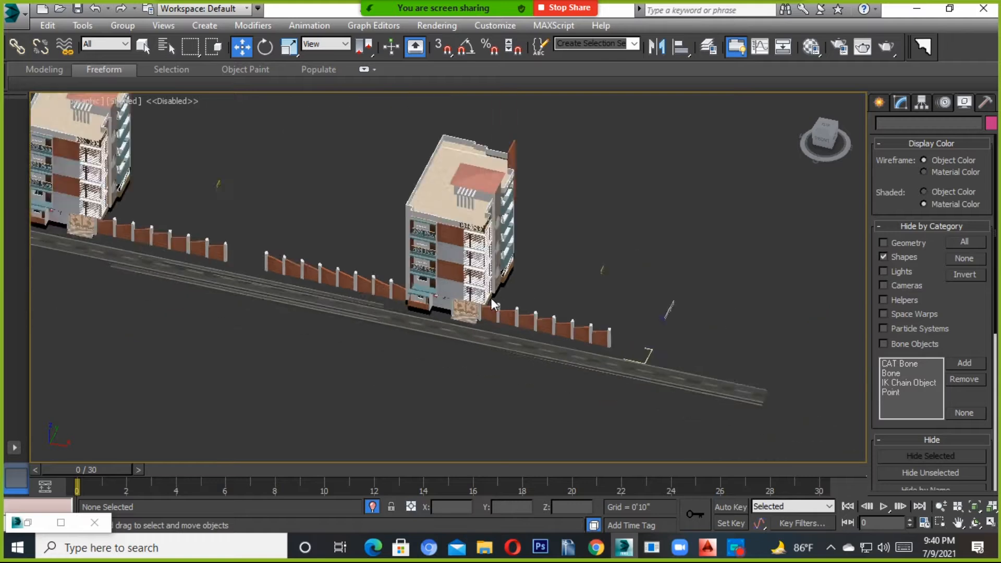
# Step: Delete the copied building and its road beside the original
pyautogui.moveTo(647, 391); pyautogui.dragTo(580, 323, button='middle')
pyautogui.keyDown('alt'); pyautogui.moveTo(449, 324); pyautogui.dragTo(553, 374, button='middle'); pyautogui.keyUp('alt')
pyautogui.scroll(4, 457, 312)
pyautogui.moveTo(276, 426); pyautogui.dragTo(277, 428)
pyautogui.press('Delete')
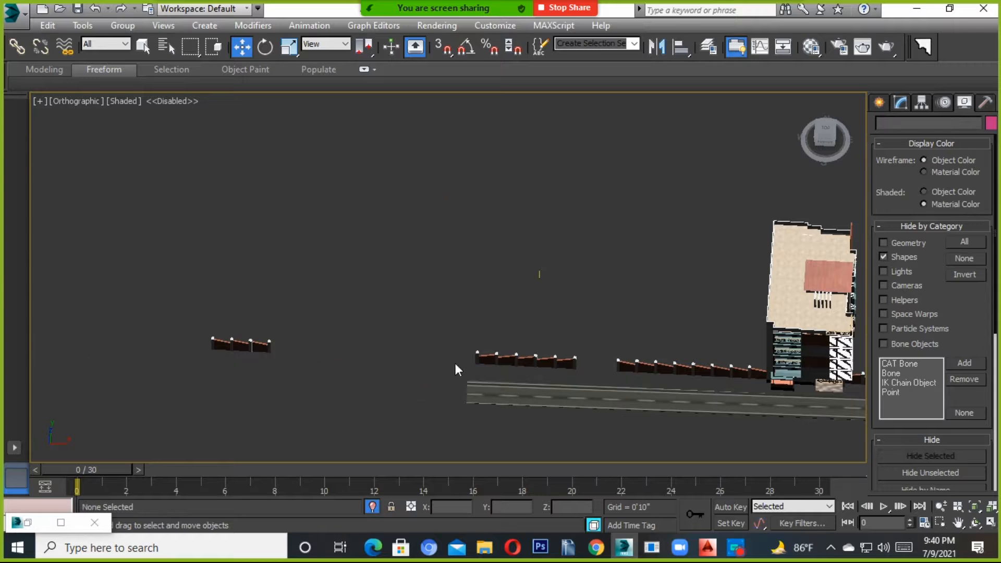
# Step: Delete the leftover copied fence section nearest the original building's fence
pyautogui.moveTo(579, 365); pyautogui.dragTo(422, 331, button='middle')
pyautogui.scroll(3, 452, 334)
pyautogui.moveTo(178, 343); pyautogui.dragTo(196, 349)
pyautogui.press('Delete')
pyautogui.scroll(-2, 472, 395)
# Step: Delete the far fence section and the stray railing pieces left over from the building copy
pyautogui.moveTo(577, 220); pyautogui.dragTo(524, 276)
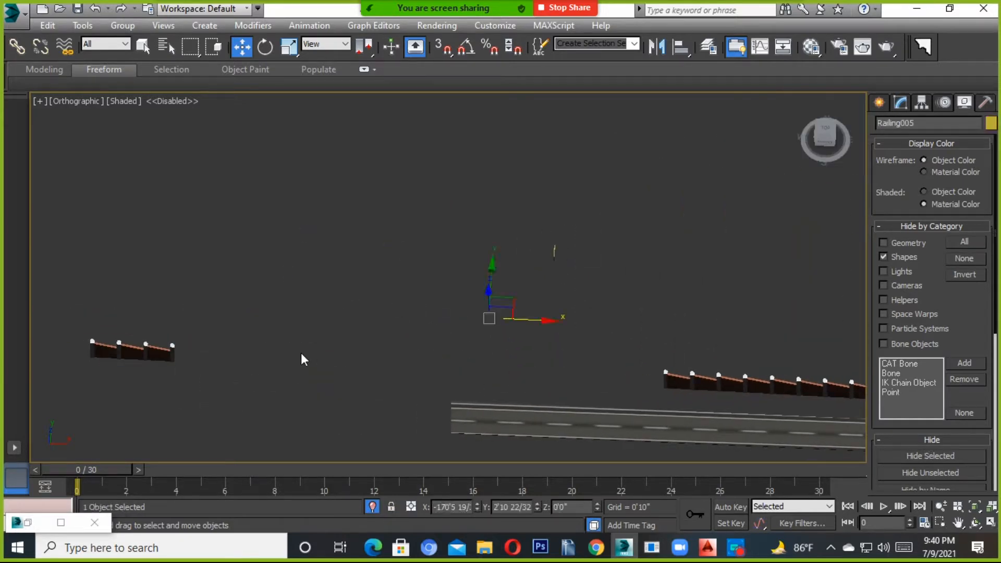
pyautogui.moveTo(253, 331); pyautogui.dragTo(386, 308, button='middle')
pyautogui.moveTo(387, 308); pyautogui.dragTo(134, 381)
pyautogui.press('Delete')
pyautogui.moveTo(718, 204); pyautogui.dragTo(629, 274)
pyautogui.press('Delete')
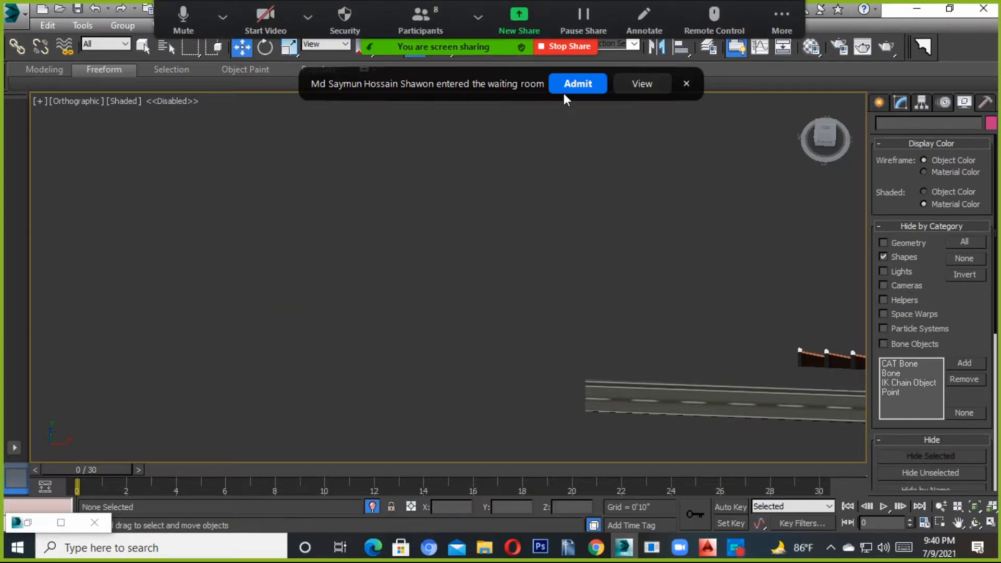
# Step: Admit the waiting participant to the meeting and bring the original building back into view
pyautogui.click(564, 90)
pyautogui.scroll(-2, 654, 310)
pyautogui.moveTo(653, 310); pyautogui.dragTo(146, 344, button='middle')
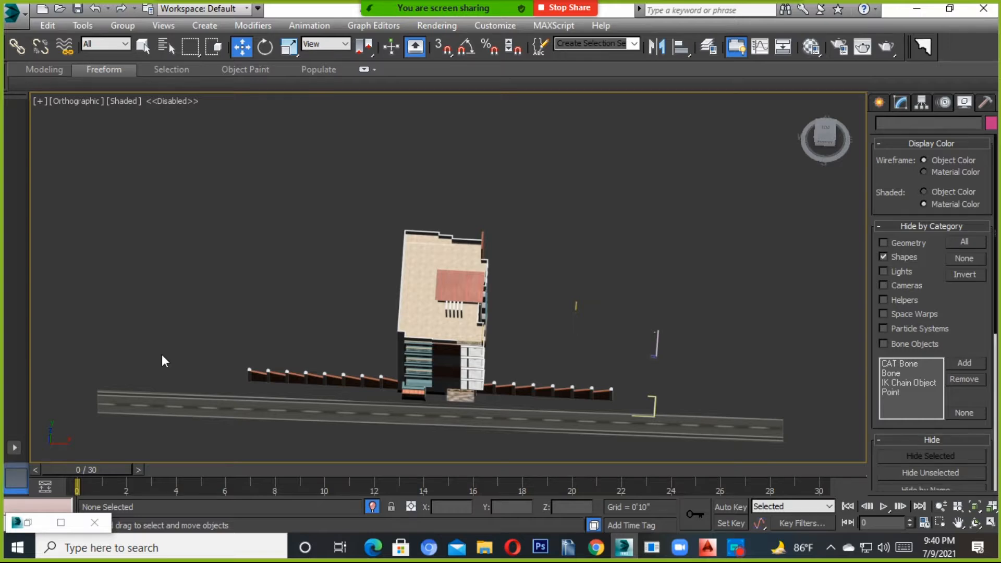
# Step: Draw an open zigzag line with five corner points in the empty area beside the floor plan
pyautogui.scroll(5, 454, 339)
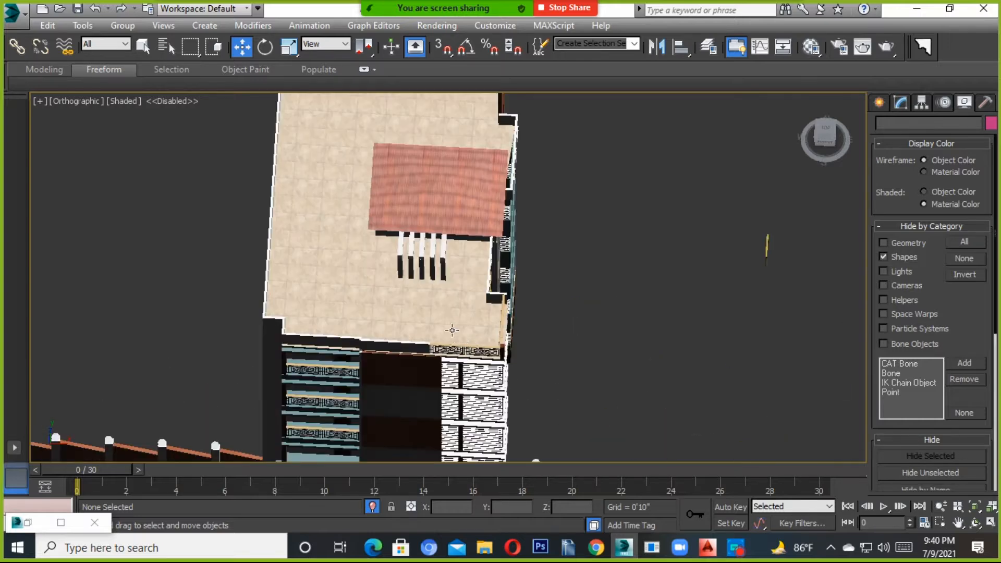
pyautogui.rightClick(455, 340)
pyautogui.click(877, 103)
pyautogui.click(884, 127)
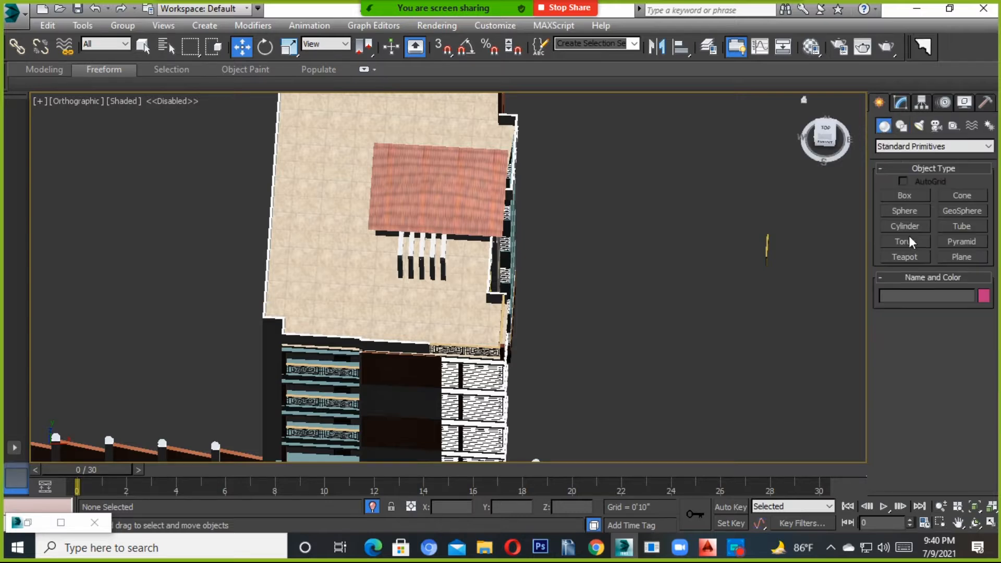
pyautogui.click(901, 125)
pyautogui.click(907, 208)
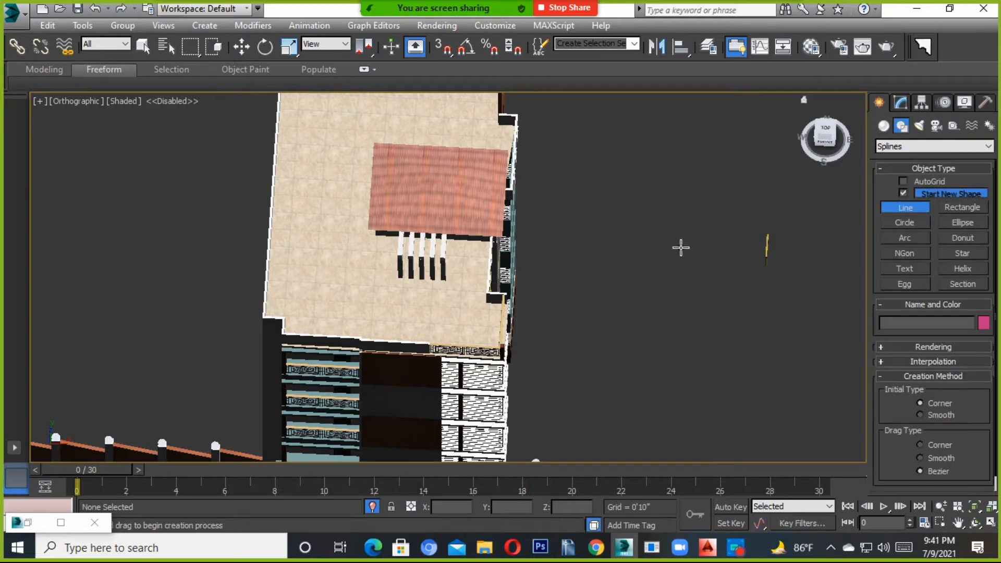
pyautogui.keyDown('alt'); pyautogui.moveTo(681, 241); pyautogui.dragTo(315, 237, button='middle'); pyautogui.keyUp('alt')
pyautogui.moveTo(542, 274); pyautogui.dragTo(268, 255, button='middle')
pyautogui.click(411, 284)
pyautogui.click(627, 321)
pyautogui.click(636, 210)
pyautogui.click(442, 241)
pyautogui.click(584, 300)
pyautogui.rightClick(584, 300)
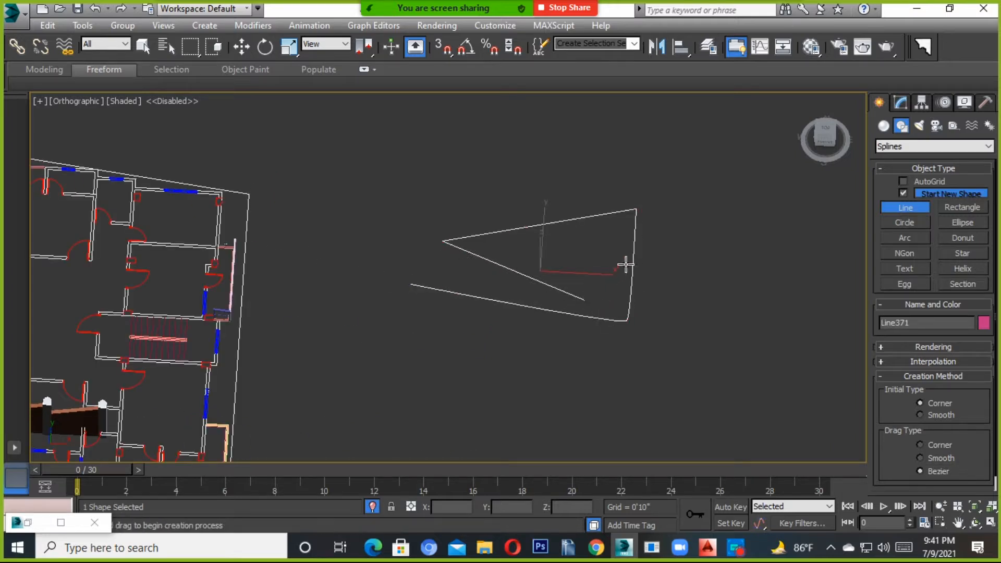
# Step: Convert the zigzag line to an Editable Poly
pyautogui.rightClick(630, 265)
pyautogui.rightClick(651, 264)
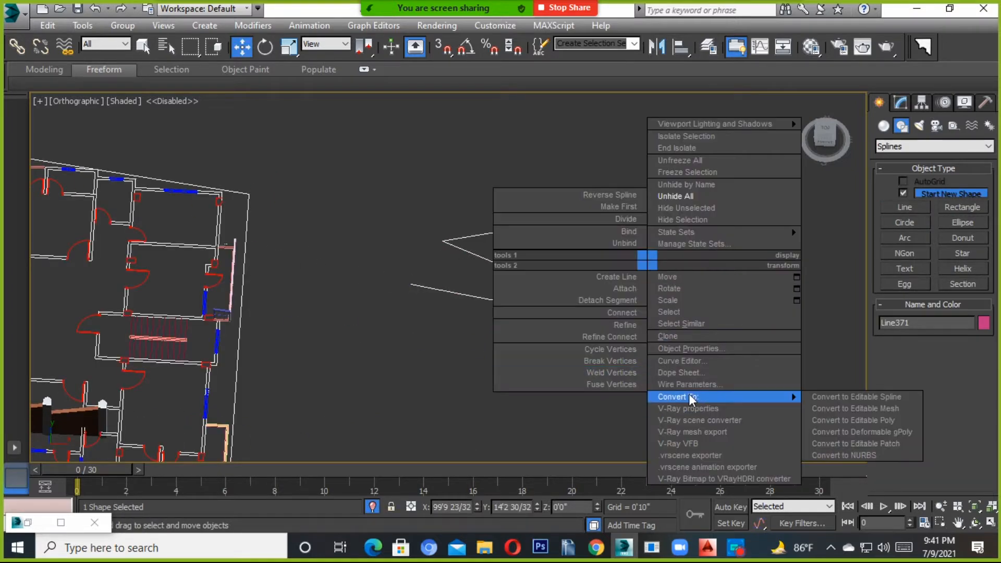
pyautogui.click(798, 410)
pyautogui.rightClick(637, 300)
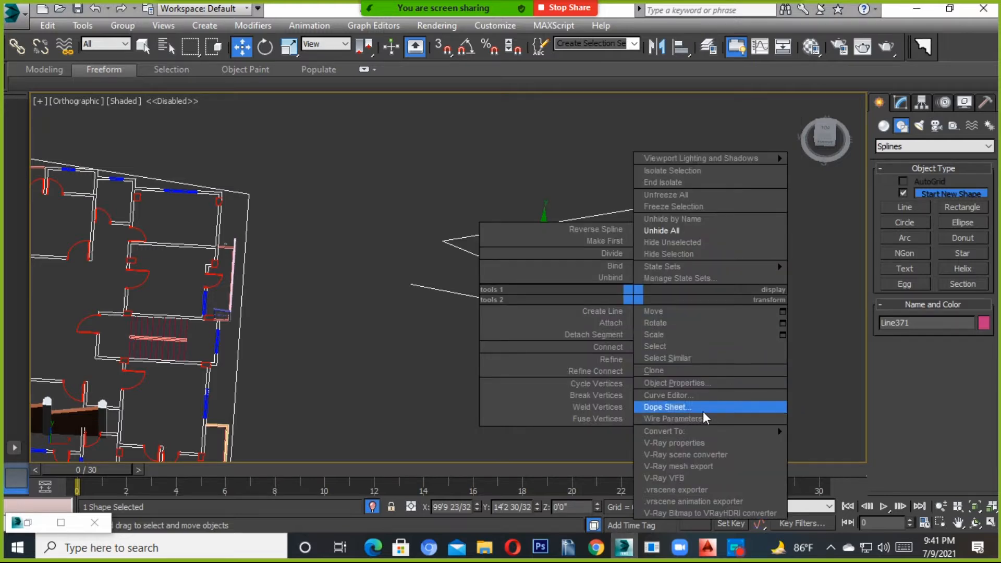
pyautogui.moveTo(693, 431)
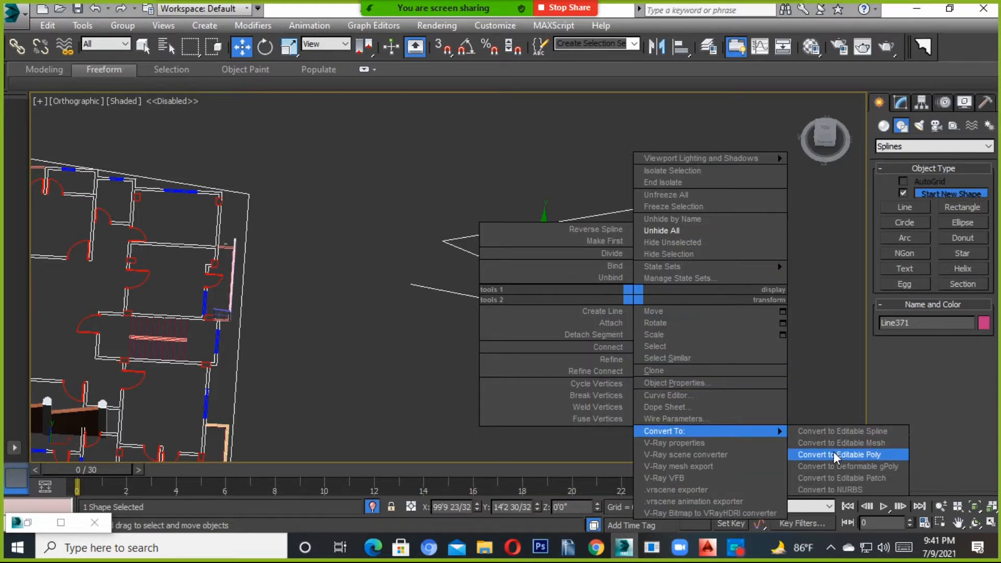
pyautogui.click(833, 453)
pyautogui.moveTo(746, 194); pyautogui.dragTo(683, 219)
pyautogui.scroll(-5, 515, 362)
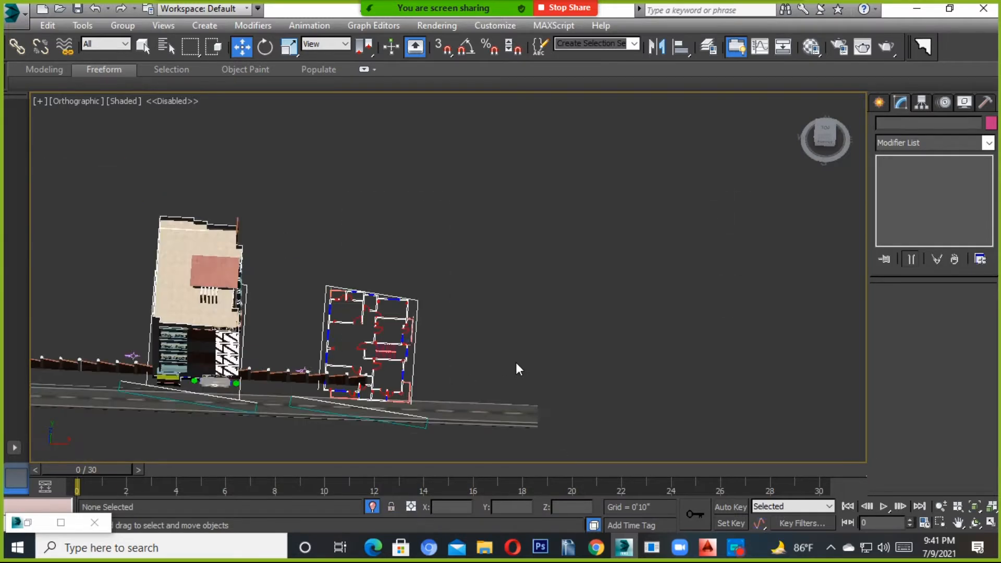
pyautogui.moveTo(611, 310); pyautogui.dragTo(490, 377)
pyautogui.scroll(5, 514, 365)
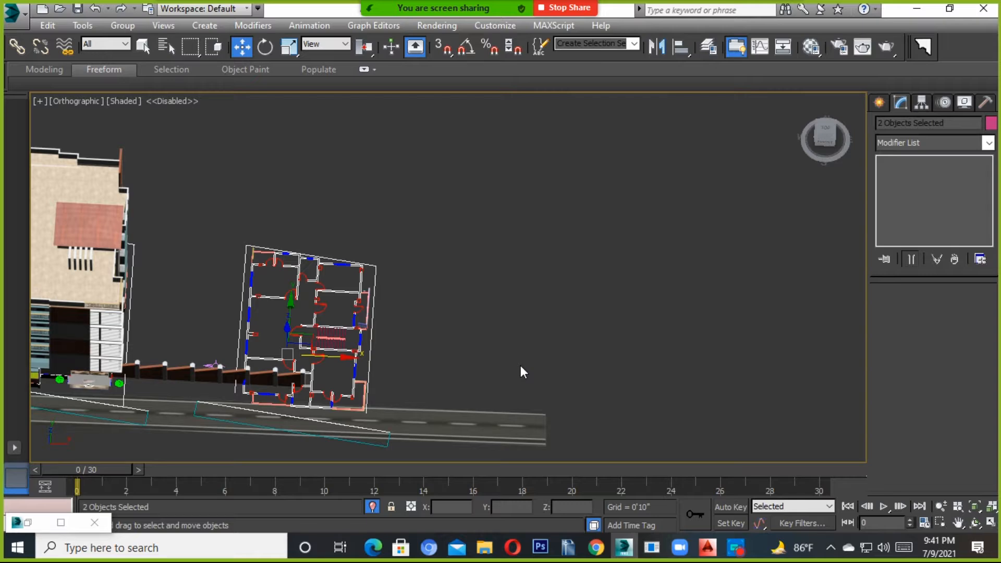
pyautogui.moveTo(478, 421); pyautogui.dragTo(670, 411, button='middle')
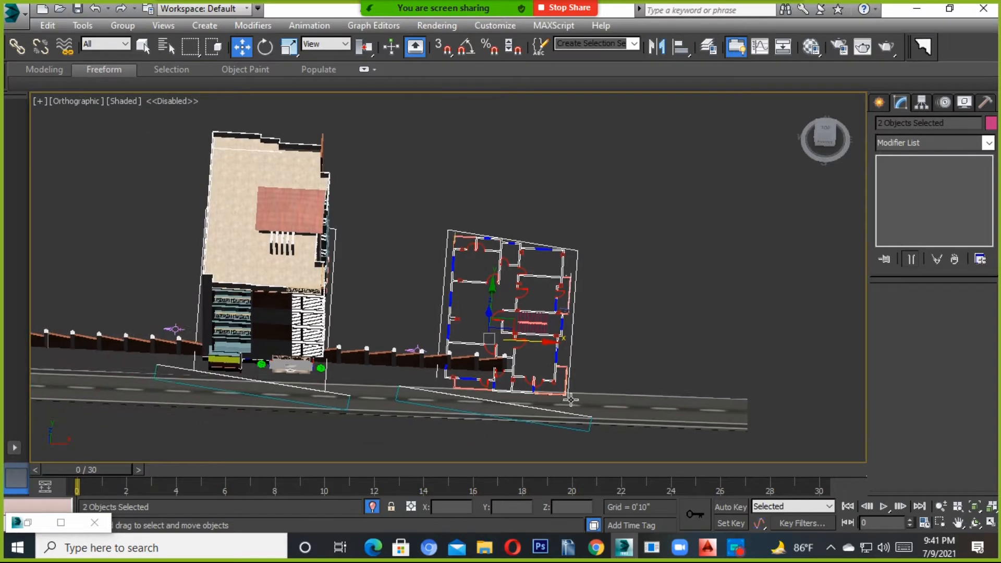
pyautogui.scroll(2, 625, 365)
# Step: Select the floor plan group and try to convert it to an Editable Poly
pyautogui.moveTo(651, 217); pyautogui.dragTo(407, 272)
pyautogui.keyDown('alt'); pyautogui.moveTo(494, 323); pyautogui.dragTo(672, 235, button='middle'); pyautogui.keyUp('alt')
pyautogui.scroll(3, 553, 405)
pyautogui.scroll(2, 554, 406)
pyautogui.scroll(2, 615, 382)
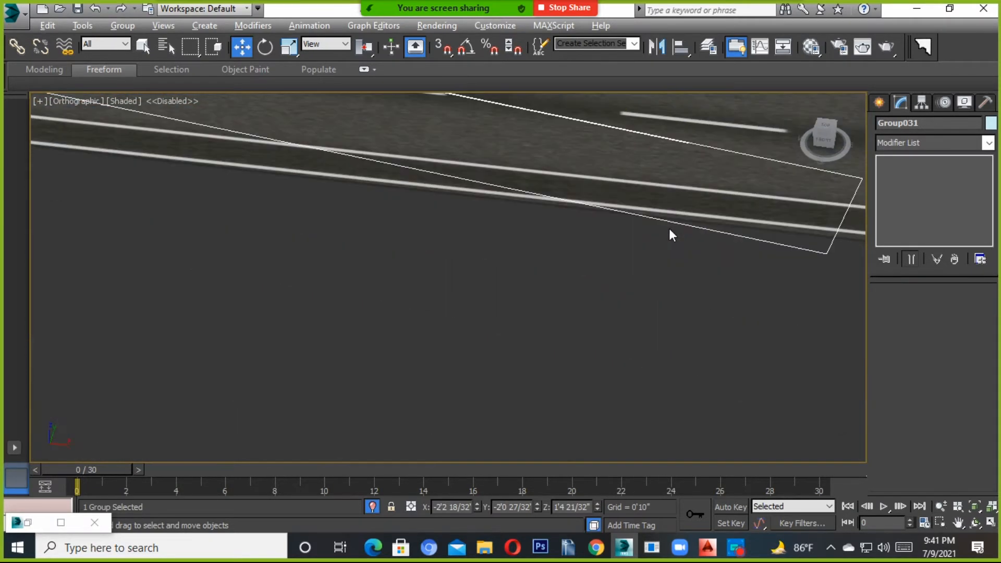
pyautogui.moveTo(644, 276); pyautogui.dragTo(592, 444, button='middle')
pyautogui.moveTo(590, 307); pyautogui.dragTo(506, 427, button='middle')
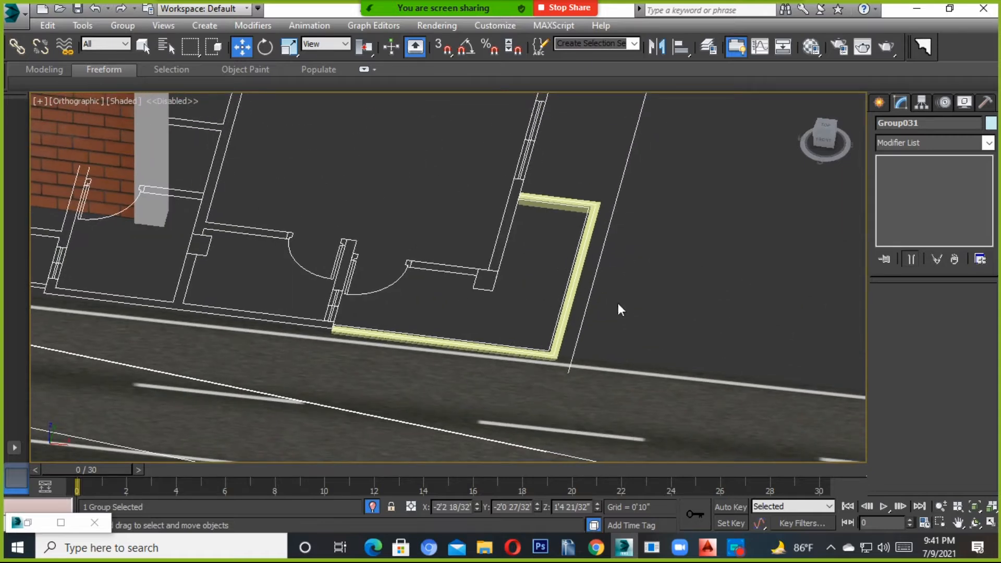
pyautogui.rightClick(554, 252)
pyautogui.moveTo(619, 386)
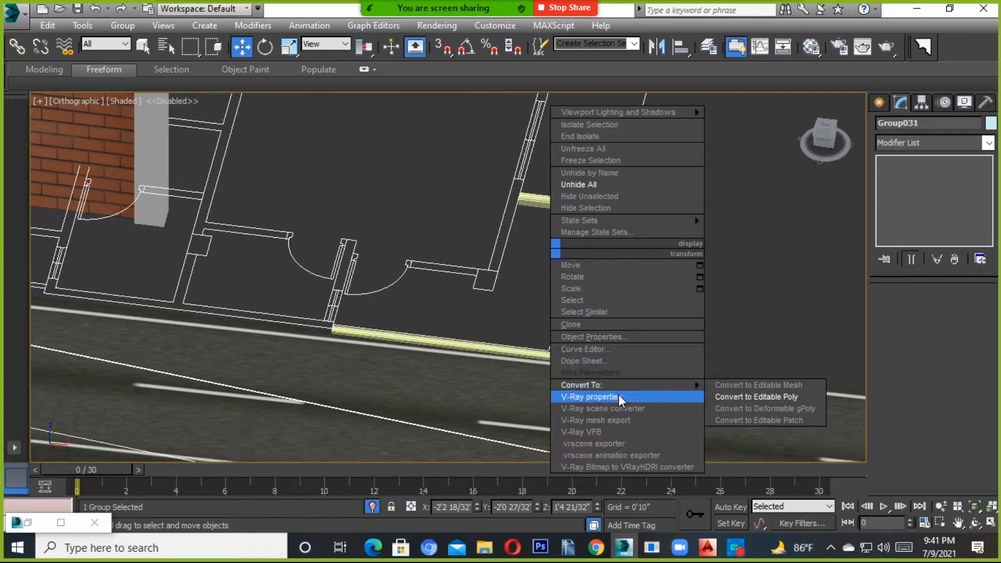
pyautogui.click(761, 395)
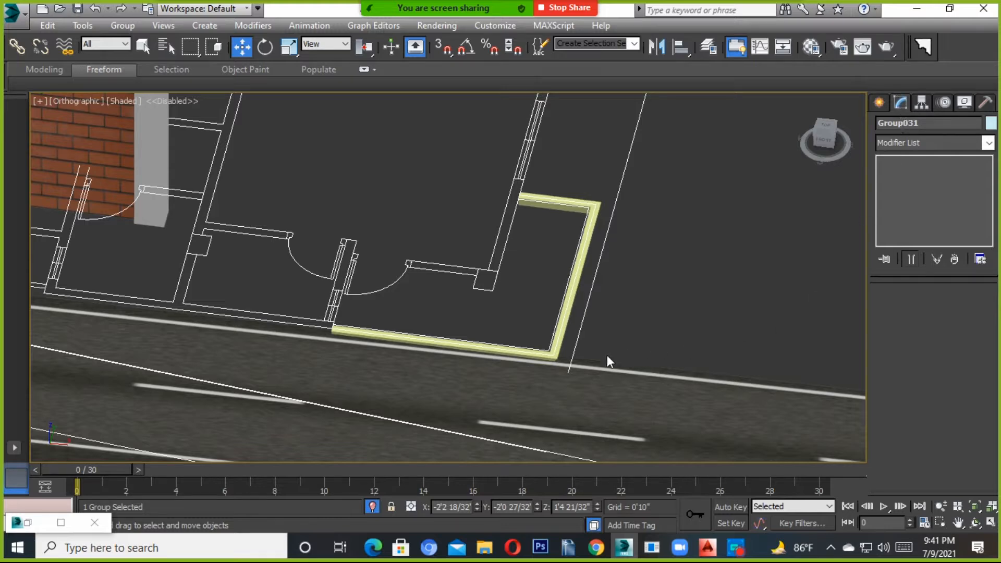
# Step: Draw an open three-point line with a curved Bezier bend in the empty area beside the floor plan's balcony
pyautogui.click(881, 102)
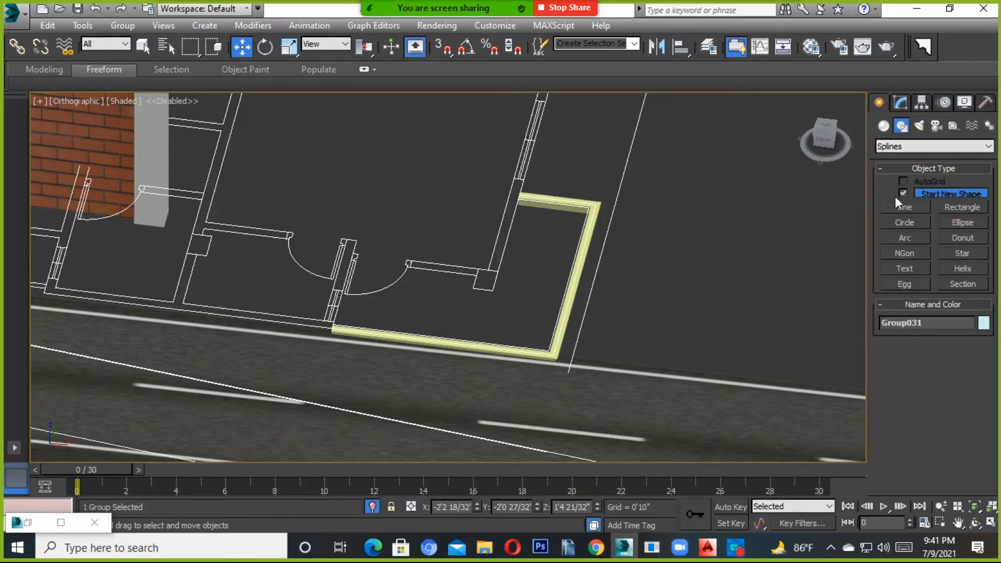
pyautogui.click(906, 207)
pyautogui.moveTo(788, 255); pyautogui.dragTo(380, 291, button='middle')
pyautogui.click(962, 207)
pyautogui.click(905, 209)
pyautogui.click(452, 227)
pyautogui.moveTo(725, 349); pyautogui.dragTo(718, 330)
pyautogui.click(728, 214)
pyautogui.rightClick(786, 243)
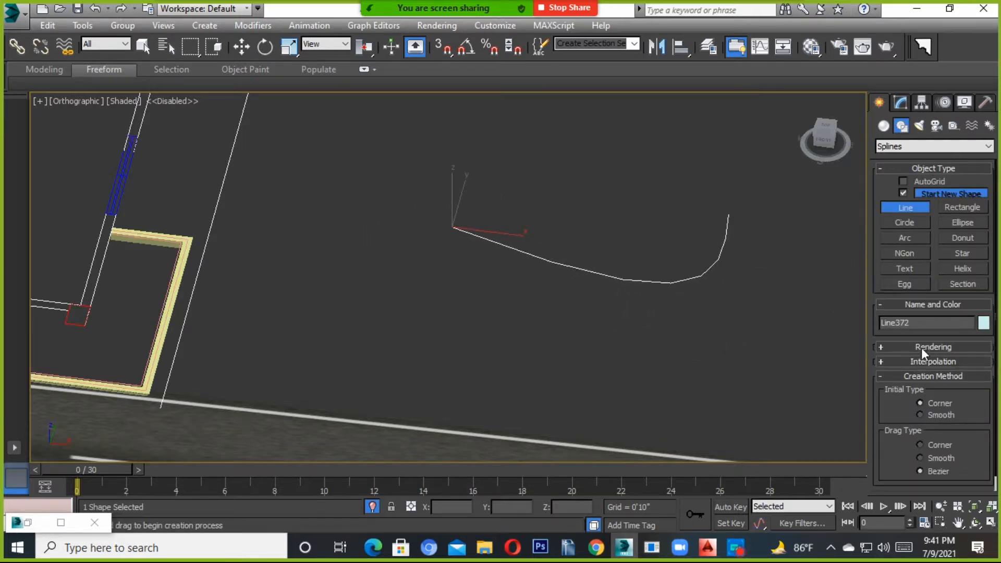
# Step: Make the curved line visible in renderer and viewport with a rectangular cross-section
pyautogui.click(921, 347)
pyautogui.click(884, 261)
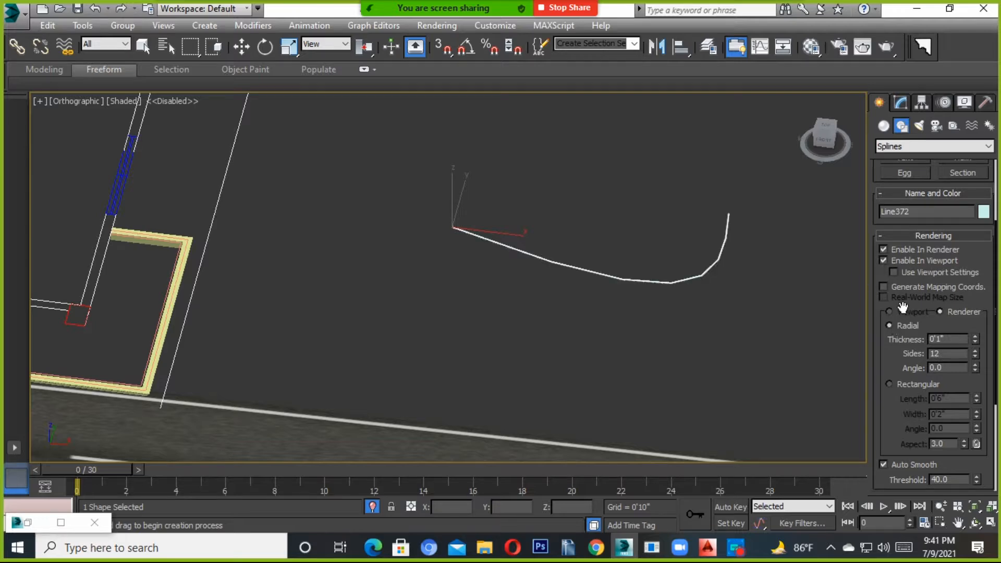
pyautogui.click(889, 384)
pyautogui.scroll(5, 728, 251)
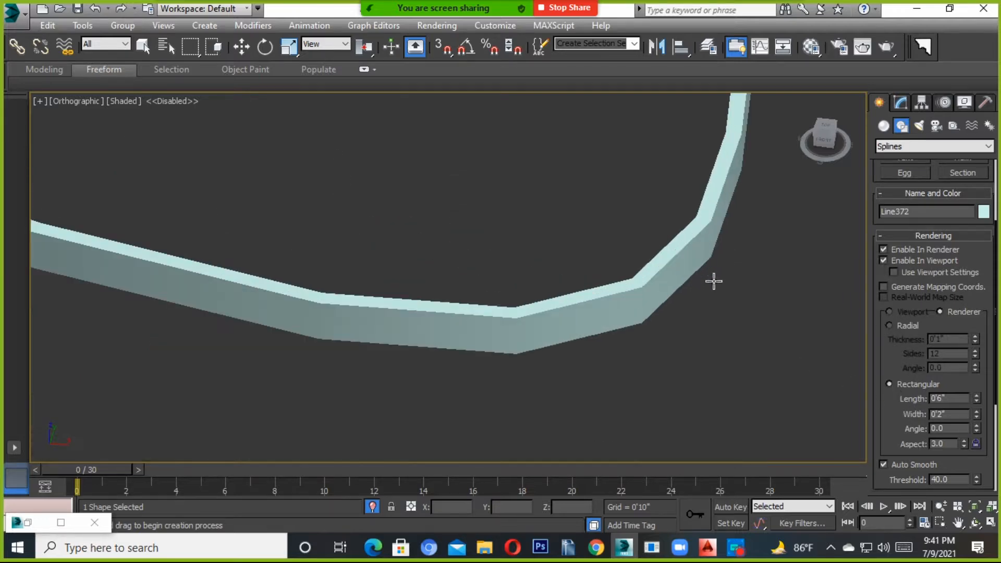
# Step: Set the rectangular section's length to 10'0" so the curved line forms a tall wall
pyautogui.doubleClick(959, 398)
pyautogui.write('10')
pyautogui.press('Return')
pyautogui.scroll(-6, 458, 319)
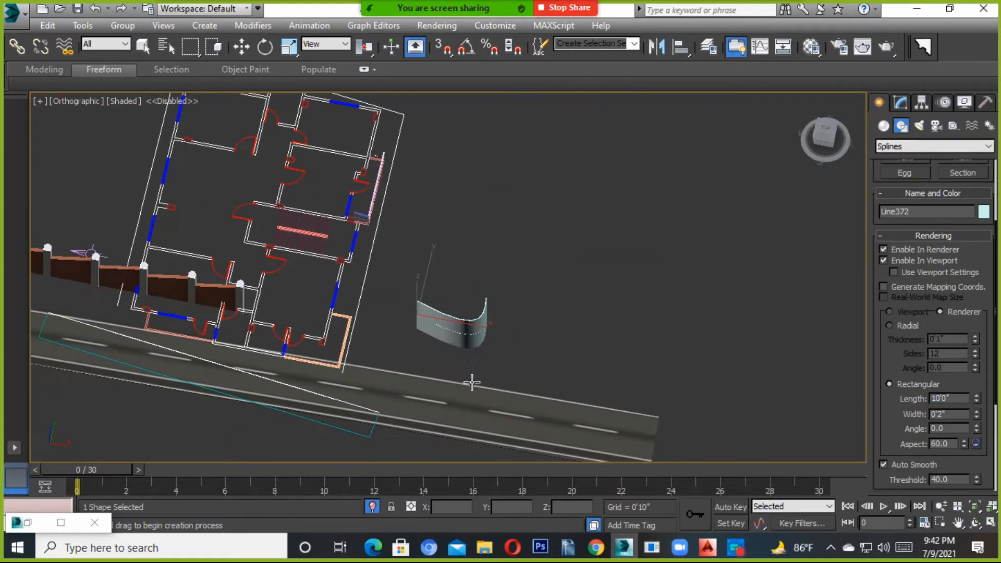
pyautogui.scroll(5, 471, 339)
pyautogui.keyDown('alt'); pyautogui.moveTo(471, 339); pyautogui.dragTo(480, 336, button='middle'); pyautogui.keyUp('alt')
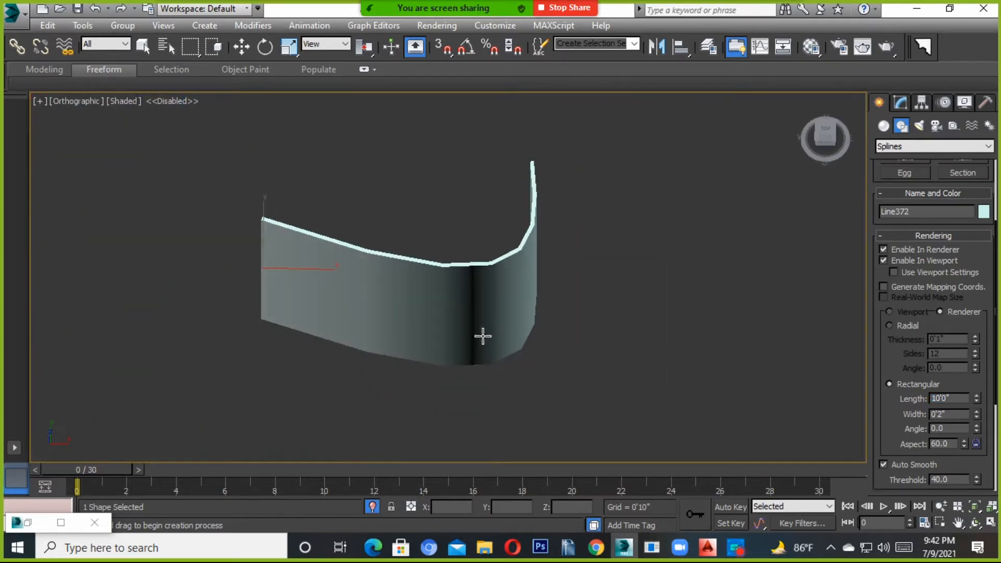
# Step: Convert the curved wall line to an Editable Poly
pyautogui.click(242, 47)
pyautogui.click(904, 102)
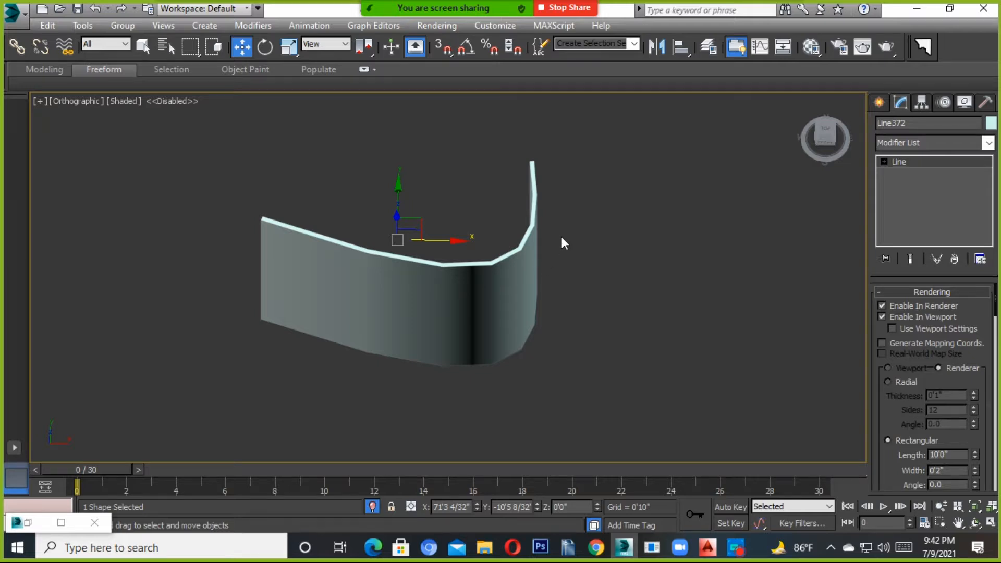
pyautogui.rightClick(450, 270)
pyautogui.moveTo(542, 406)
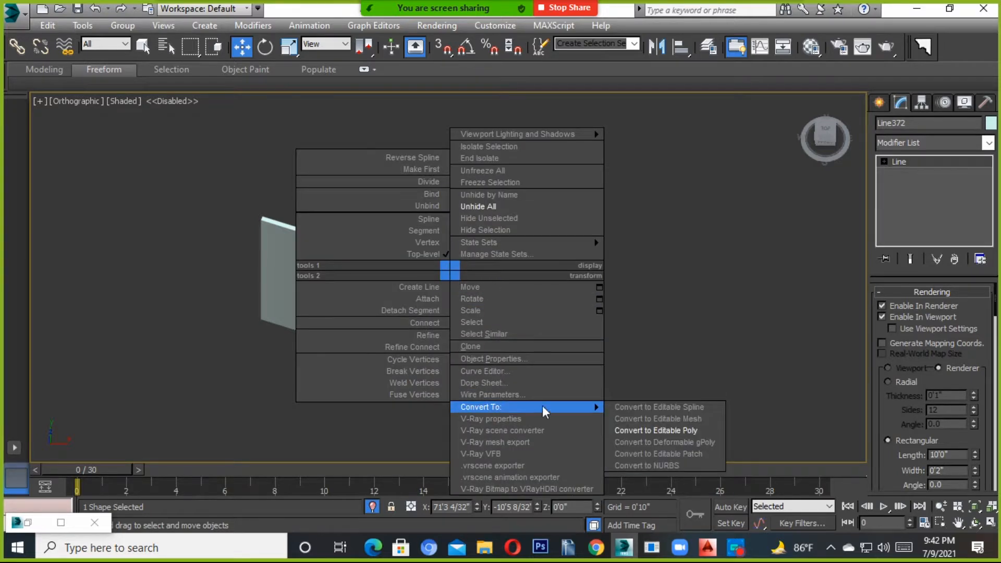
pyautogui.click(658, 430)
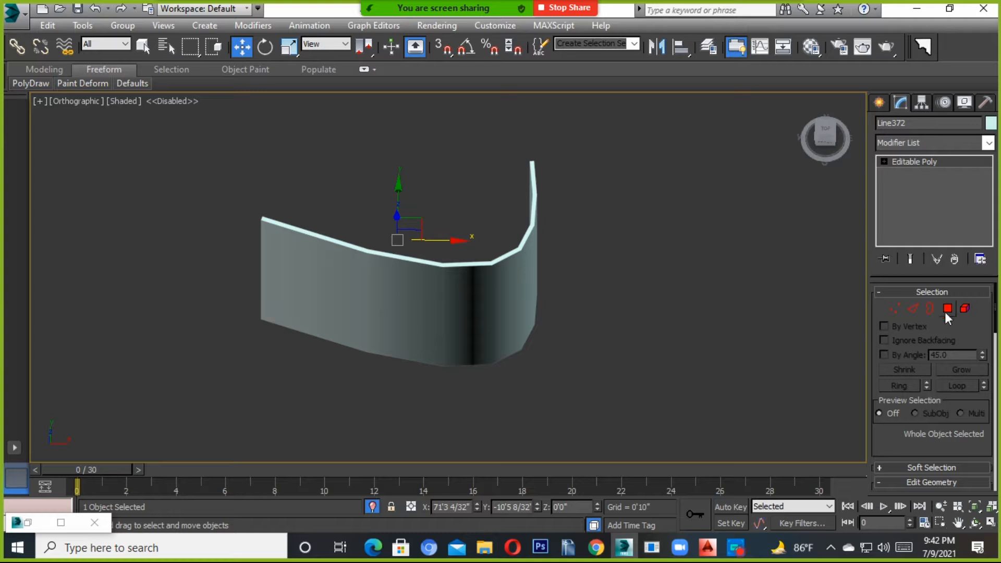
# Step: Lower all top vertices of the curved wall to a Z position of about 0'6.6"
pyautogui.click(895, 309)
pyautogui.moveTo(569, 299)
pyautogui.mouseDown(button='middle')
pyautogui.moveTo(563, 394)
pyautogui.moveTo(562, 287)
pyautogui.mouseUp(button='middle')
pyautogui.moveTo(671, 167); pyautogui.dragTo(57, 319)
pyautogui.moveTo(452, 205); pyautogui.dragTo(442, 307)
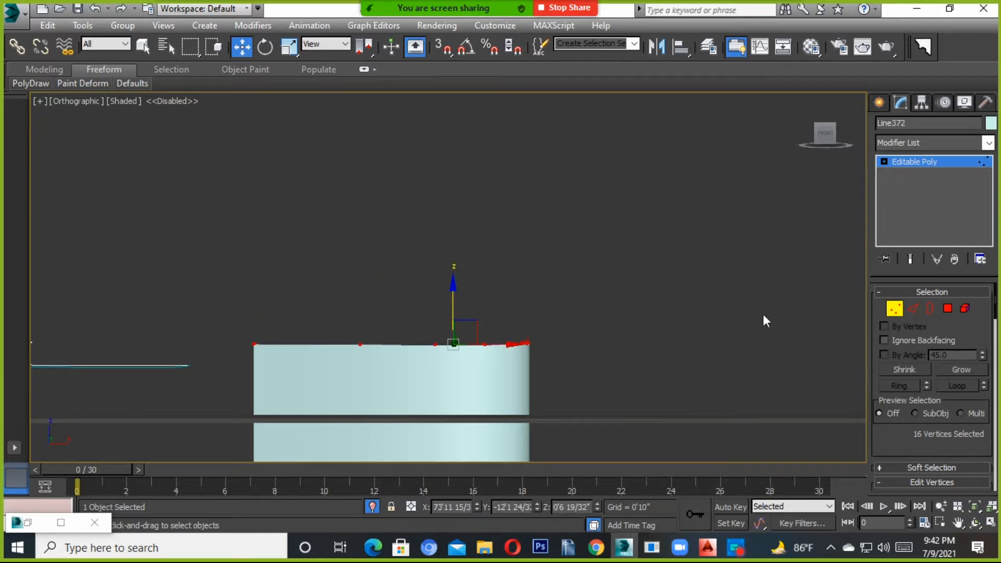
# Step: Select a single polygon at the curved wall's bend and leave polygon editing
pyautogui.press('4')
pyautogui.click(462, 399)
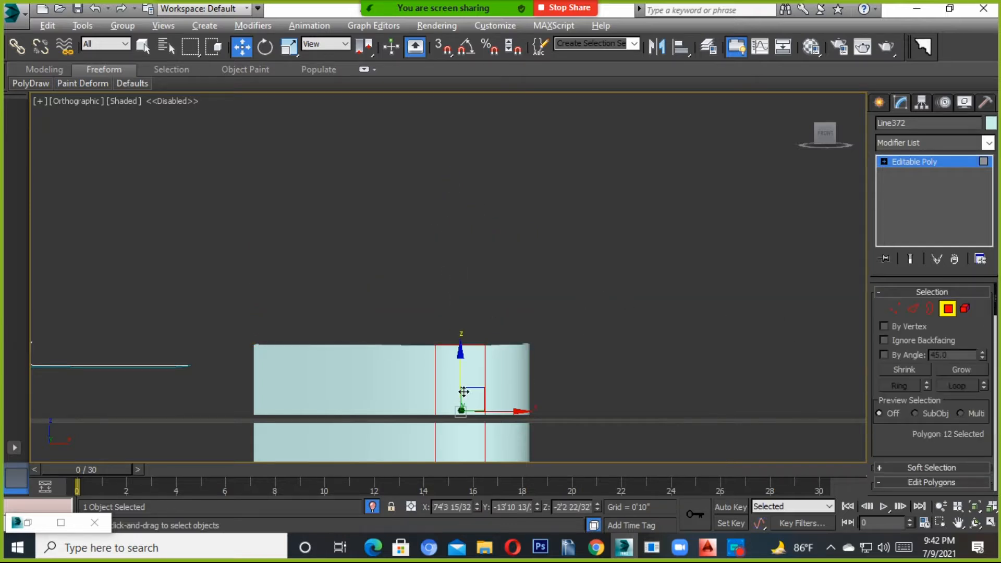
pyautogui.keyDown('alt'); pyautogui.moveTo(461, 399); pyautogui.dragTo(465, 406, button='middle'); pyautogui.keyUp('alt')
pyautogui.hotkey('ctrl', 'z')
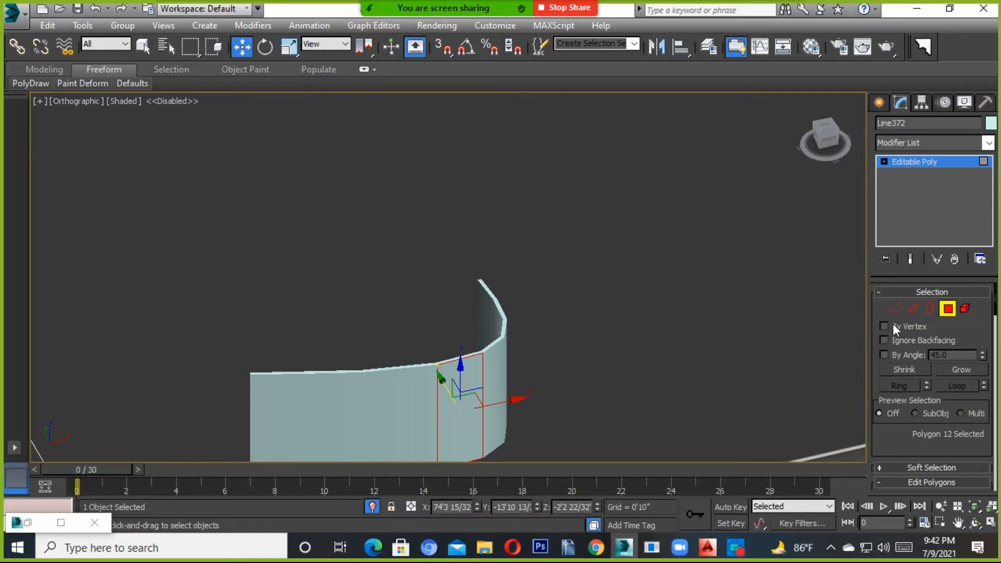
pyautogui.click(948, 309)
# Step: Examine the shortened curved wall from near and far, including its place beside the floor plan and road
pyautogui.click(626, 359)
pyautogui.moveTo(536, 387); pyautogui.dragTo(465, 298, button='middle')
pyautogui.scroll(5, 465, 297)
pyautogui.click(464, 297)
pyautogui.scroll(-4, 458, 342)
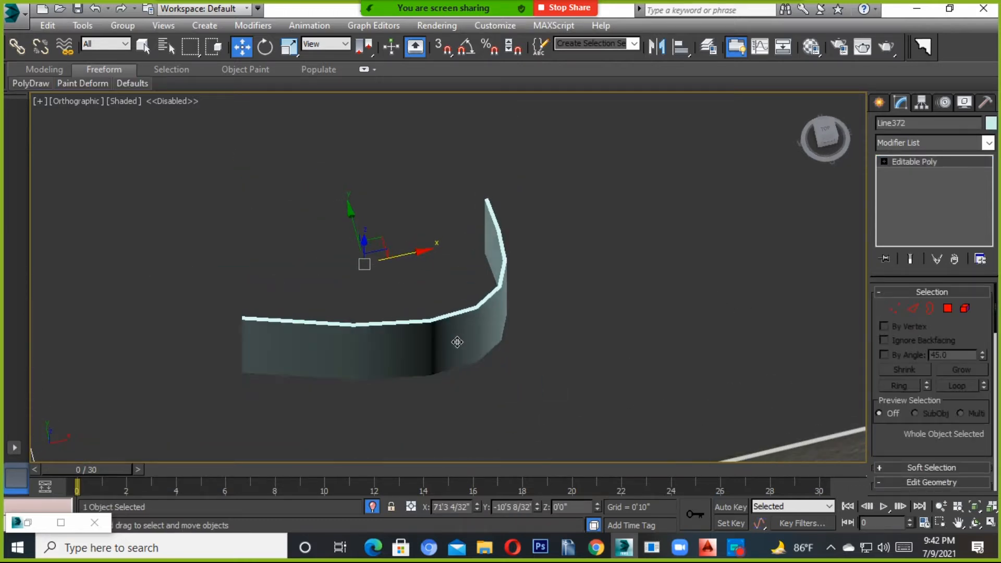
pyautogui.scroll(2, 458, 342)
pyautogui.scroll(-5, 454, 351)
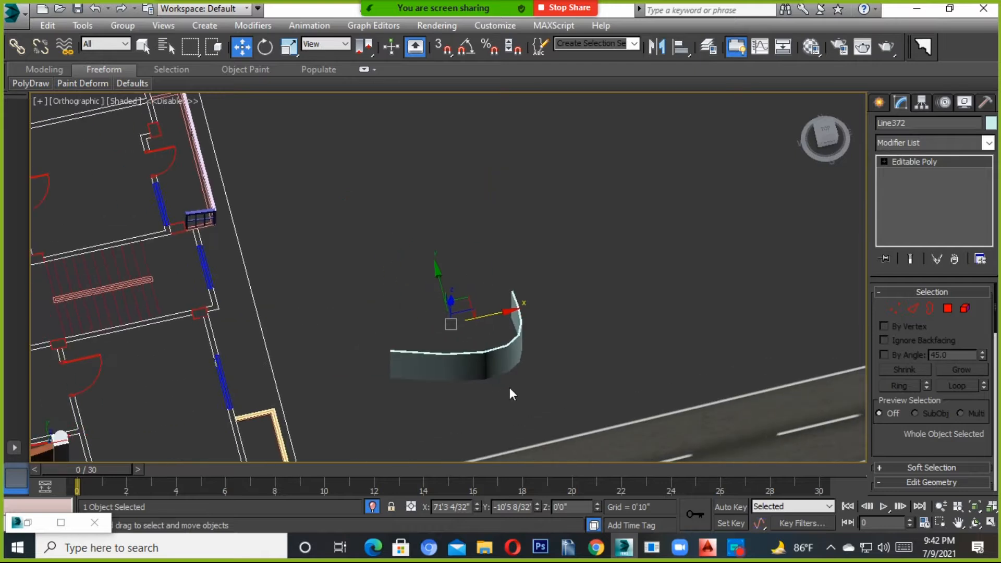
pyautogui.scroll(3, 509, 386)
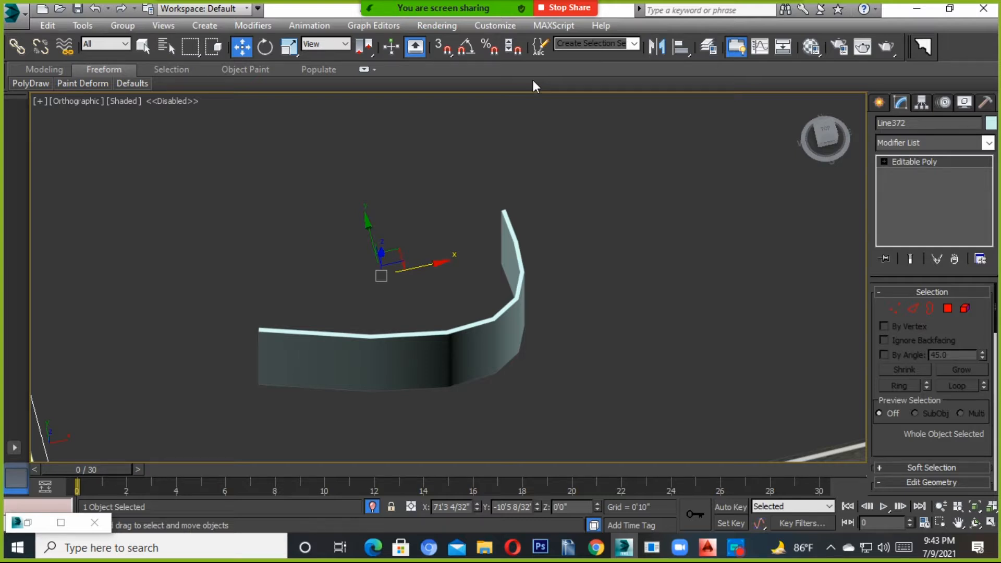
# Step: Draw a second, irregular open wall line with eight points, mixing curved and sharp corners, beside the first curved wall
pyautogui.click(882, 106)
pyautogui.click(909, 211)
pyautogui.moveTo(641, 313)
pyautogui.mouseDown(button='middle')
pyautogui.moveTo(556, 320)
pyautogui.moveTo(380, 297)
pyautogui.mouseUp(button='middle')
pyautogui.click(403, 292)
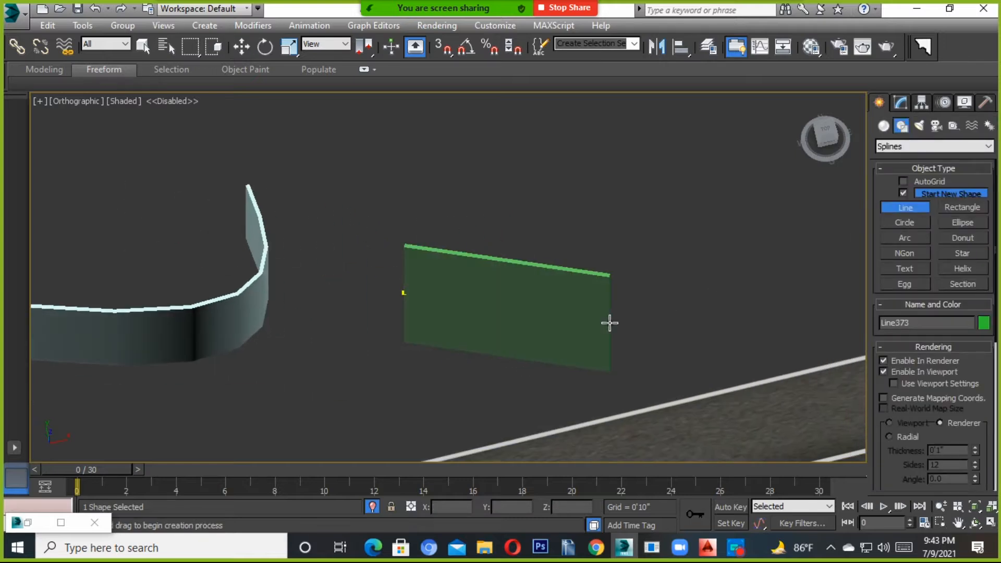
pyautogui.moveTo(607, 324); pyautogui.dragTo(624, 291)
pyautogui.click(600, 219)
pyautogui.click(498, 196)
pyautogui.click(475, 223)
pyautogui.click(432, 221)
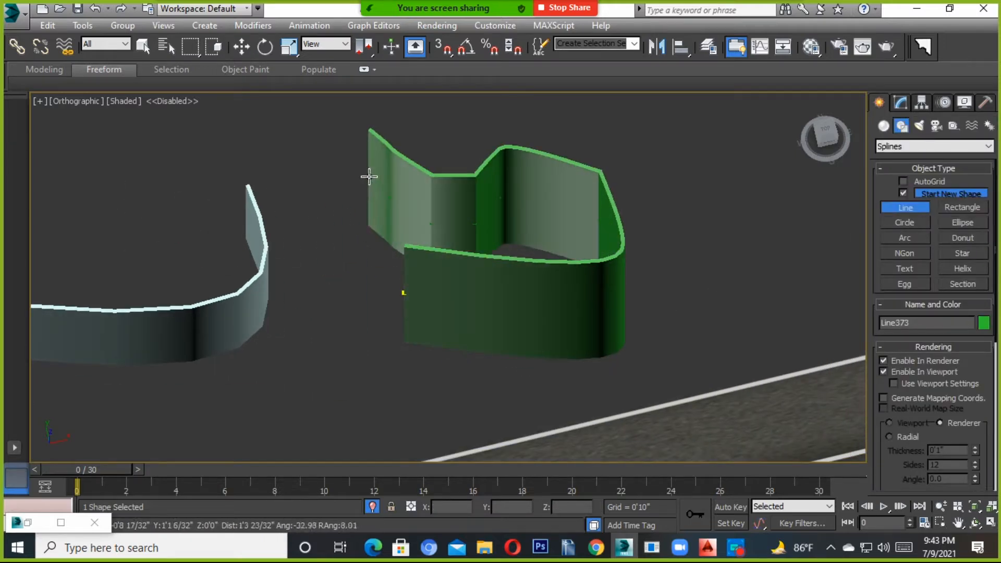
pyautogui.click(369, 179)
pyautogui.click(330, 217)
pyautogui.rightClick(331, 216)
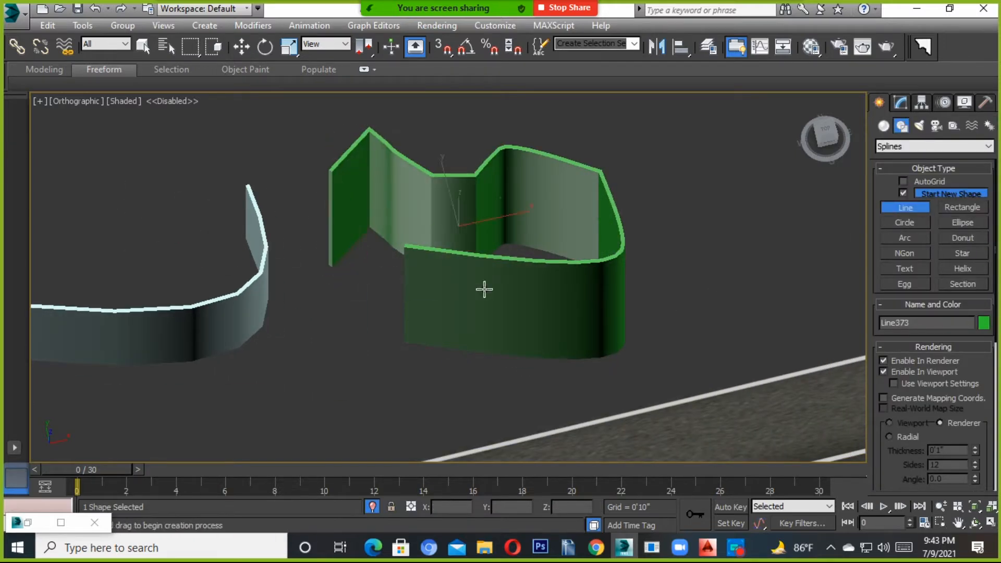
# Step: Move the irregular green wall slightly farther from the first curved wall and deselect it
pyautogui.click(241, 47)
pyautogui.scroll(-4, 495, 194)
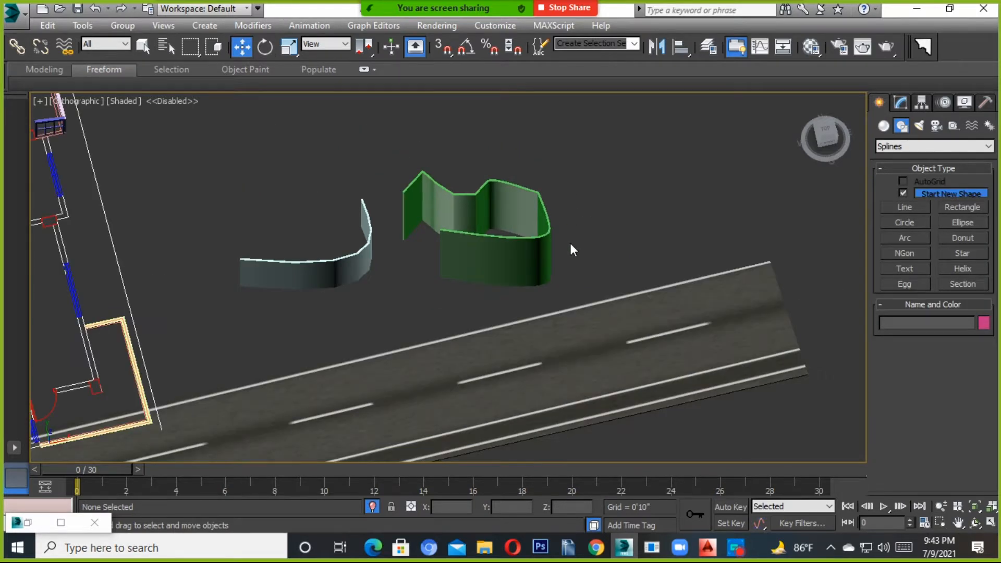
pyautogui.moveTo(526, 250); pyautogui.dragTo(618, 224)
pyautogui.click(636, 181)
pyautogui.moveTo(517, 250); pyautogui.dragTo(495, 251)
pyautogui.click(639, 207)
pyautogui.scroll(-8, 572, 183)
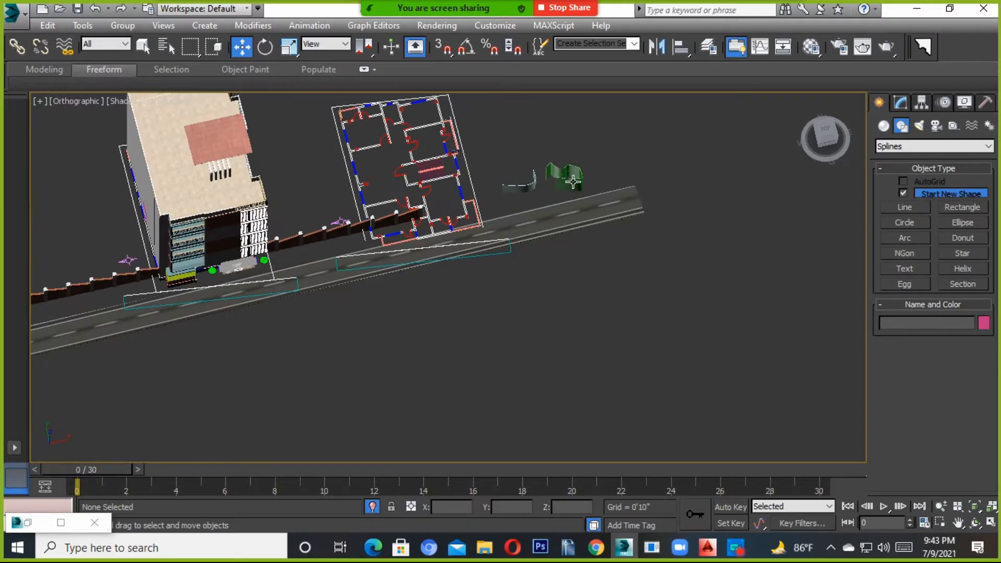
pyautogui.scroll(6, 572, 183)
pyautogui.moveTo(572, 183); pyautogui.dragTo(552, 271, button='middle')
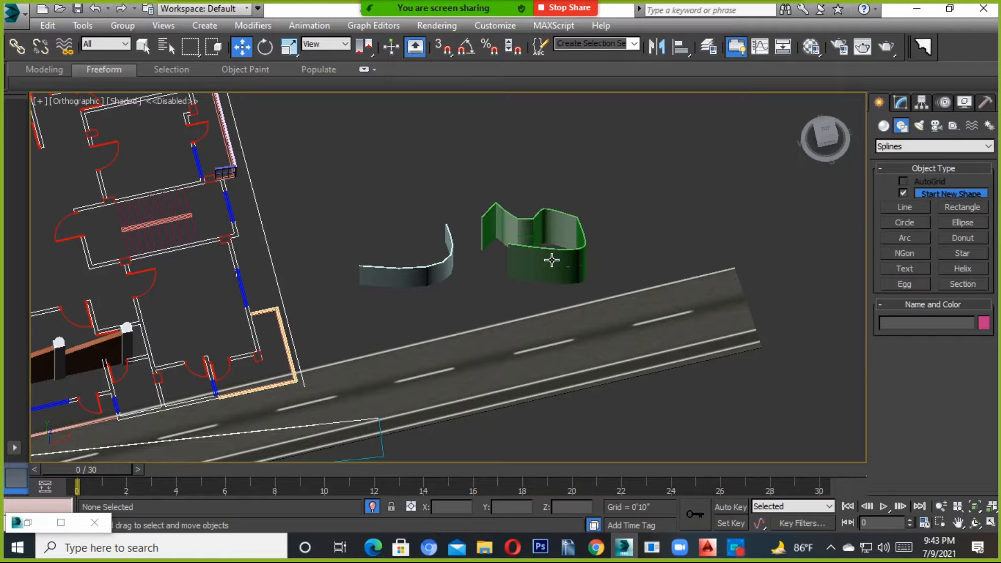
# Step: Convert the irregular green wall to an Editable Poly
pyautogui.moveTo(611, 171); pyautogui.dragTo(482, 275)
pyautogui.click(596, 227)
pyautogui.click(585, 193)
pyautogui.scroll(-2, 518, 259)
pyautogui.moveTo(487, 279); pyautogui.dragTo(487, 279)
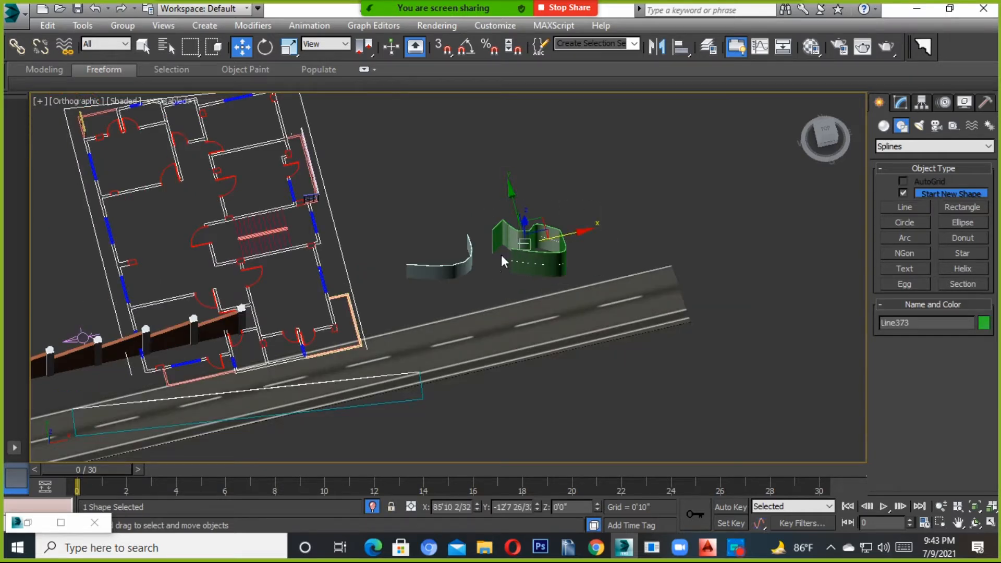
pyautogui.rightClick(502, 245)
pyautogui.moveTo(534, 381)
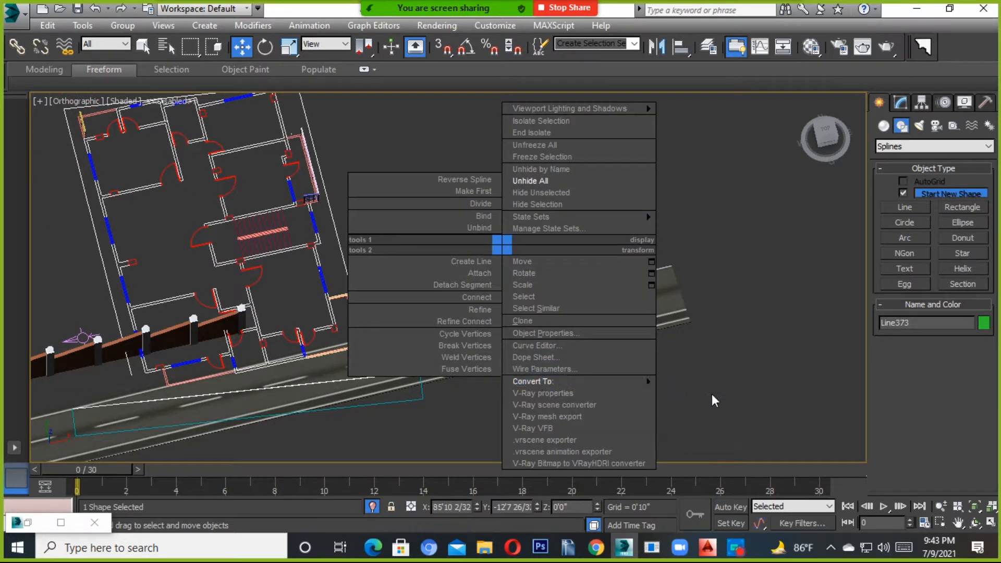
pyautogui.click(715, 404)
pyautogui.scroll(3, 574, 290)
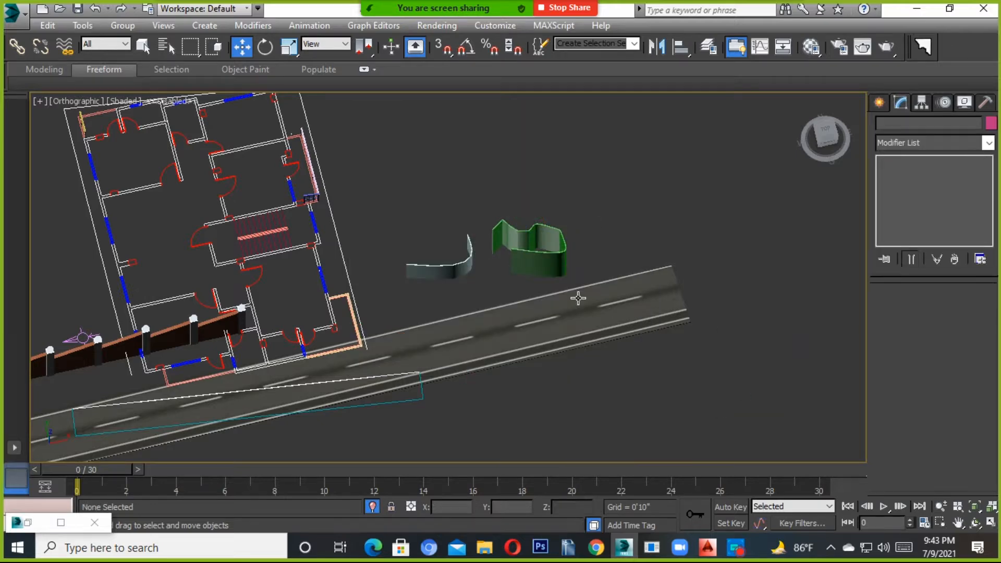
# Step: Delete the irregular green wall and the first curved wall beside the floor plan
pyautogui.moveTo(540, 220)
pyautogui.mouseDown()
pyautogui.moveTo(498, 230)
pyautogui.moveTo(604, 211)
pyautogui.moveTo(541, 224)
pyautogui.mouseUp()
pyautogui.click(522, 244)
pyautogui.click(522, 249)
pyautogui.click(681, 161)
pyautogui.click(577, 233)
pyautogui.click(610, 217)
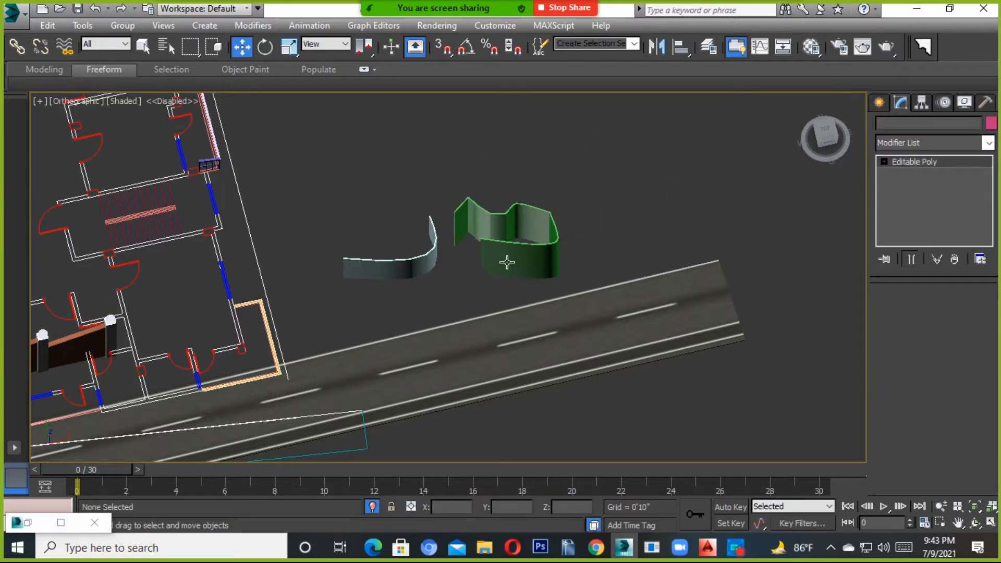
pyautogui.click(506, 263)
pyautogui.press('Delete')
pyautogui.click(405, 267)
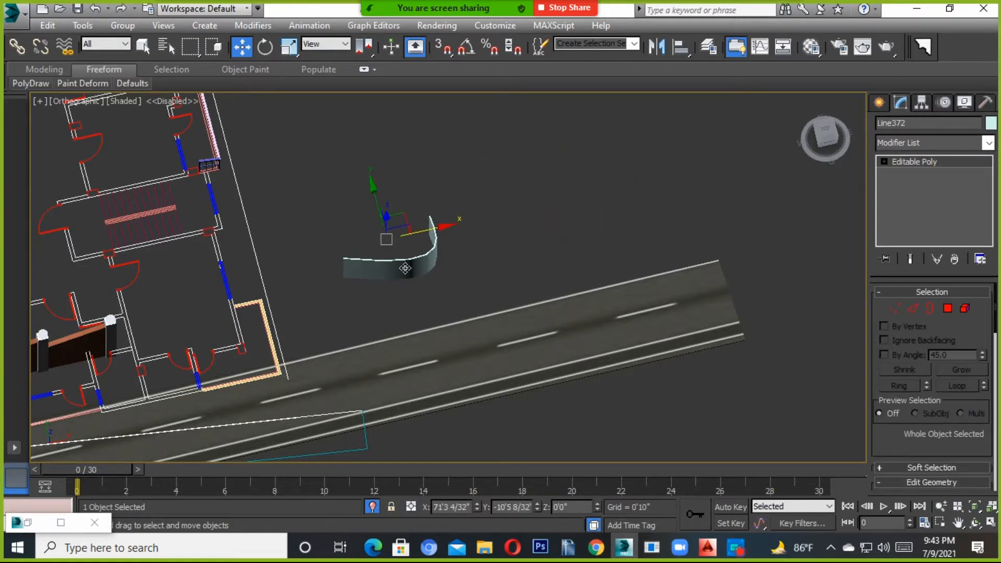
pyautogui.press('Delete')
# Step: Examine the building's entrance and its paved ramp from above and from the front
pyautogui.scroll(-3, 404, 266)
pyautogui.moveTo(405, 266); pyautogui.dragTo(643, 211, button='middle')
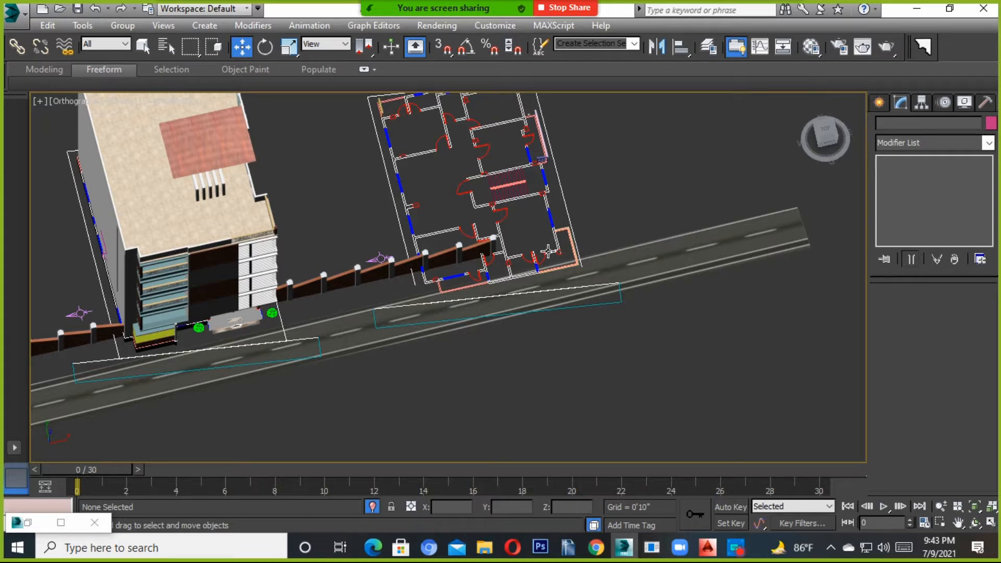
pyautogui.scroll(-5, 337, 319)
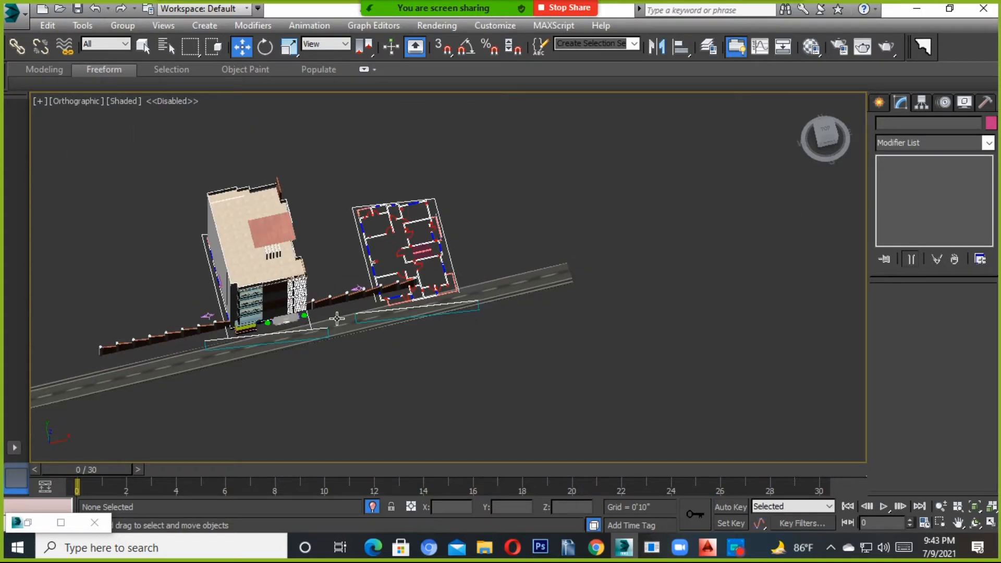
pyautogui.moveTo(336, 319); pyautogui.dragTo(457, 392, button='middle')
pyautogui.scroll(8, 442, 400)
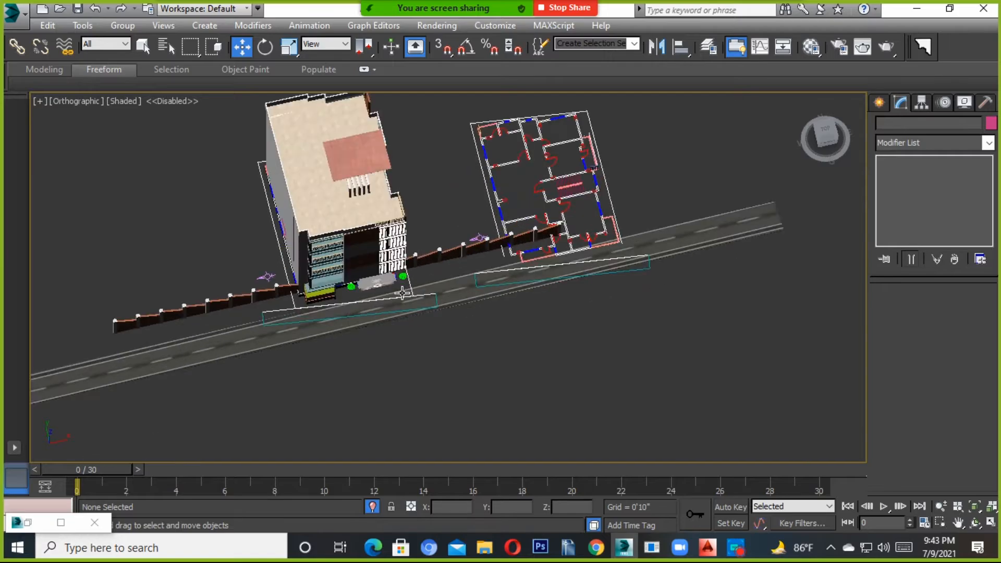
pyautogui.scroll(3, 413, 352)
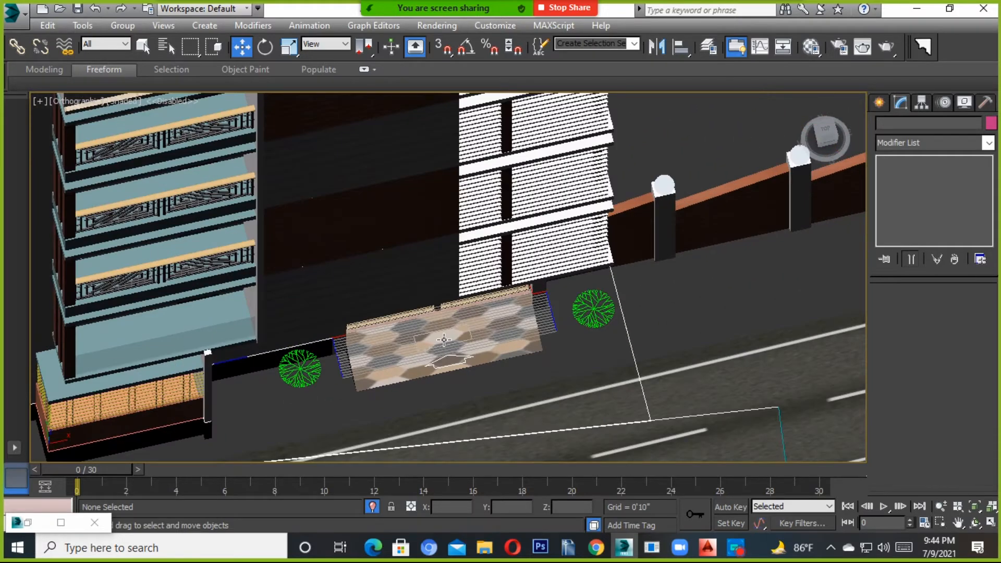
pyautogui.click(443, 345)
pyautogui.scroll(-4, 459, 350)
pyautogui.keyDown('alt'); pyautogui.moveTo(458, 351); pyautogui.dragTo(405, 247, button='middle'); pyautogui.keyUp('alt')
pyautogui.keyDown('alt'); pyautogui.moveTo(471, 314); pyautogui.dragTo(516, 296, button='middle'); pyautogui.keyUp('alt')
pyautogui.scroll(-3, 415, 330)
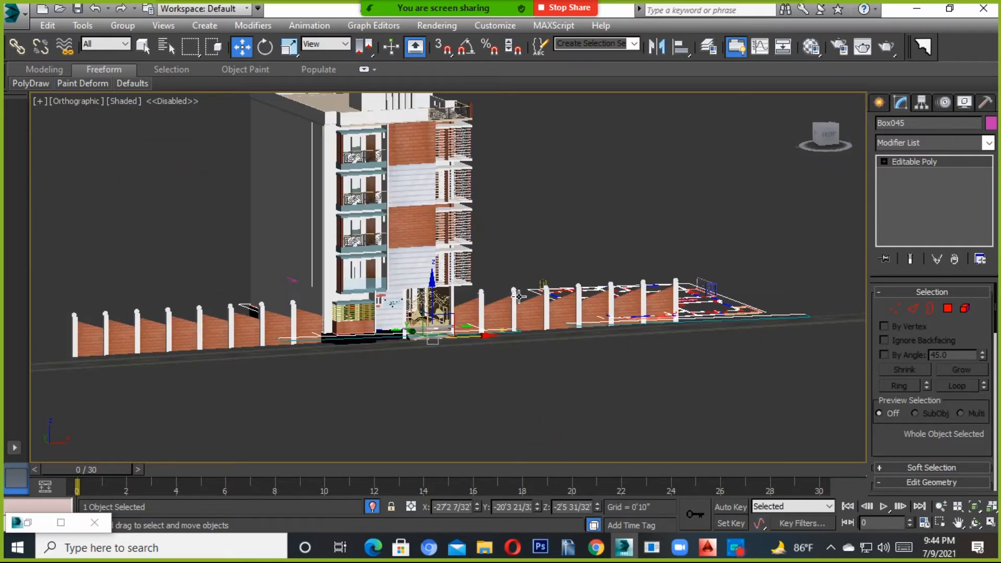
# Step: Examine the building's facade and boundary walls from several angles, near and far, with a front wall box selected
pyautogui.hotkey('ctrl', 'z')
pyautogui.click(417, 280)
pyautogui.scroll(-4, 416, 280)
pyautogui.moveTo(419, 323); pyautogui.dragTo(349, 382, button='middle')
pyautogui.scroll(2, 455, 370)
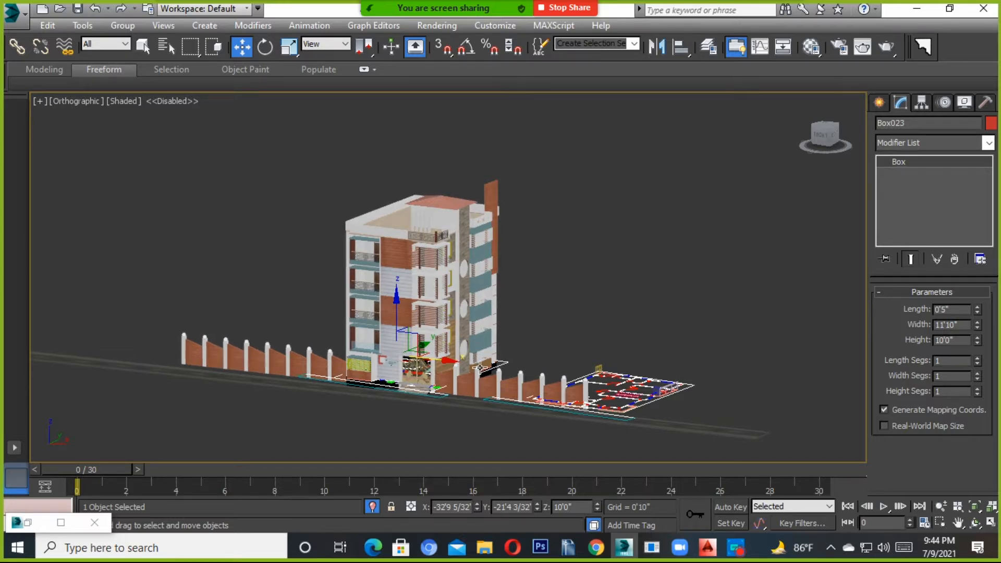
pyautogui.scroll(3, 412, 402)
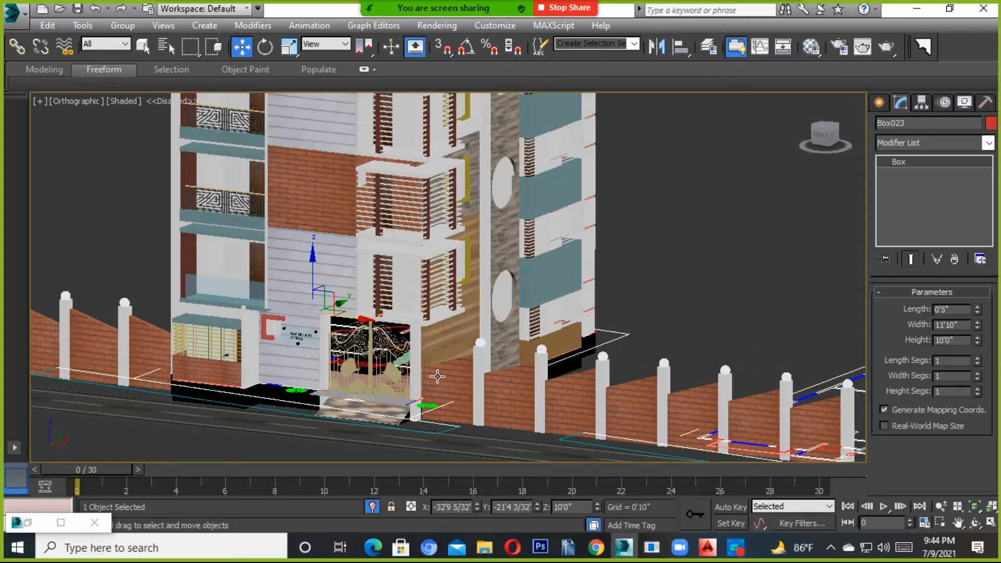
pyautogui.scroll(-5, 493, 353)
pyautogui.keyDown('alt'); pyautogui.moveTo(493, 352); pyautogui.dragTo(561, 386, button='middle'); pyautogui.keyUp('alt')
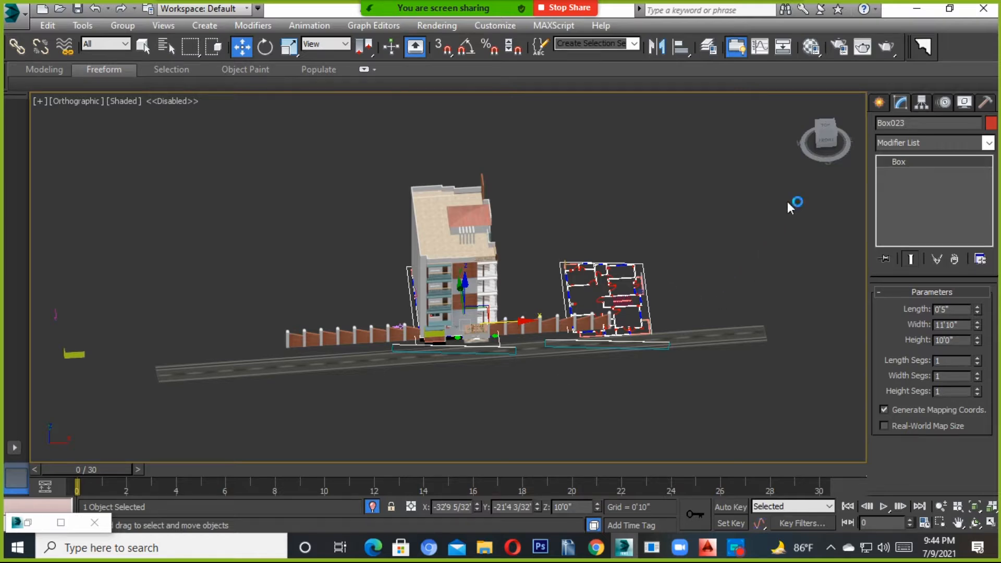
# Step: Create a long, low rectangular standard primitive box in the empty area beyond the road's end
pyautogui.click(879, 102)
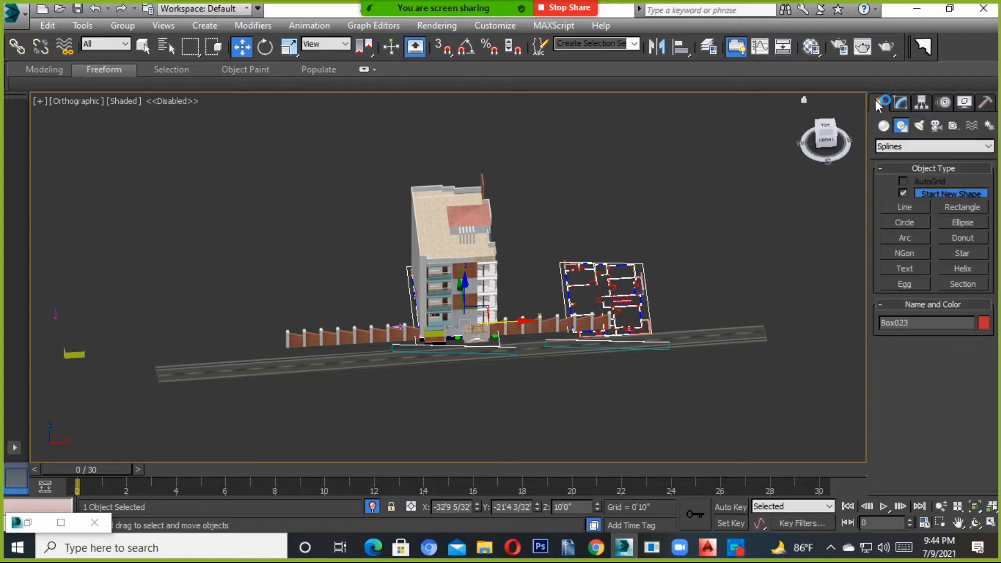
pyautogui.click(883, 125)
pyautogui.click(906, 196)
pyautogui.moveTo(765, 297); pyautogui.dragTo(373, 372, button='middle')
pyautogui.moveTo(399, 341); pyautogui.dragTo(551, 331)
pyautogui.click(558, 329)
pyautogui.moveTo(563, 335); pyautogui.dragTo(588, 306, button='middle')
pyautogui.click(241, 47)
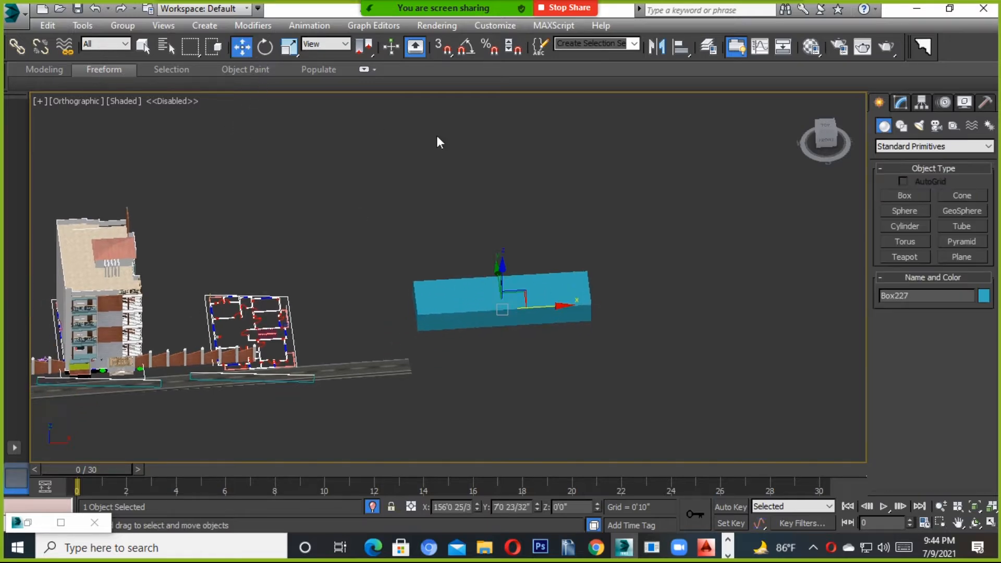
# Step: Move the box along the Y axis to about Y 21'4" and check its placement in the top view
pyautogui.scroll(-5, 503, 301)
pyautogui.scroll(7, 508, 318)
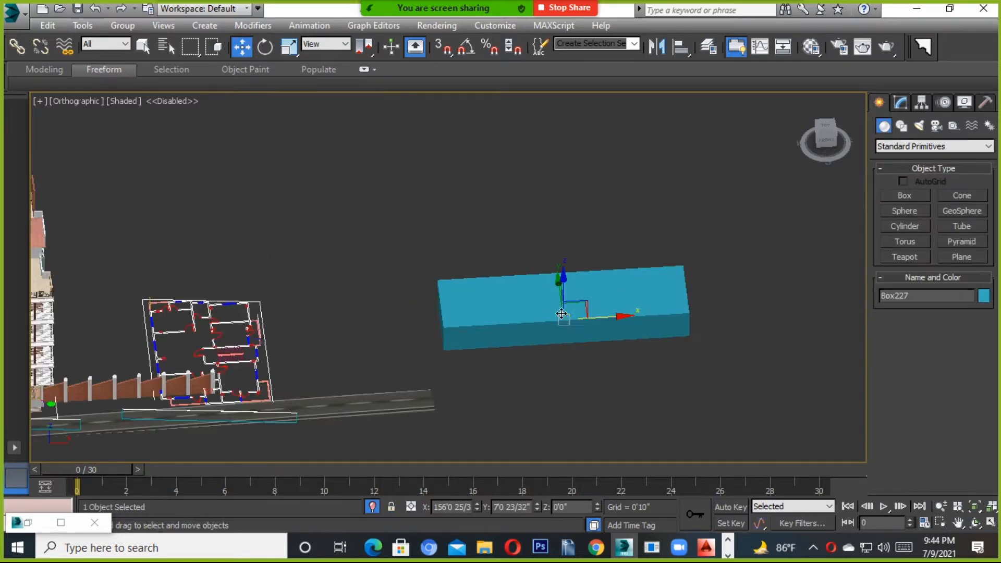
pyautogui.keyDown('alt'); pyautogui.moveTo(561, 313); pyautogui.dragTo(565, 380, button='middle'); pyautogui.keyUp('alt')
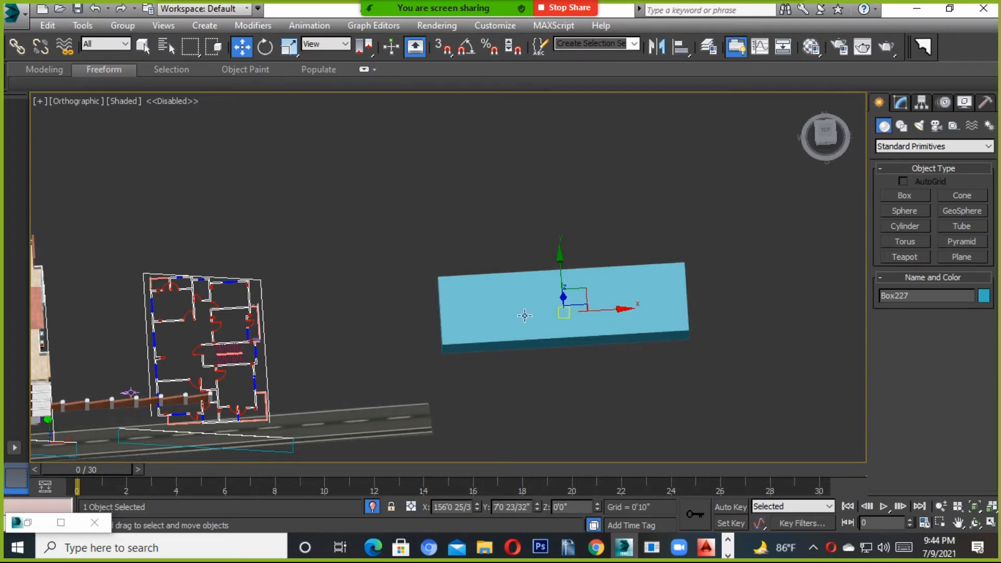
pyautogui.moveTo(562, 281); pyautogui.dragTo(562, 240)
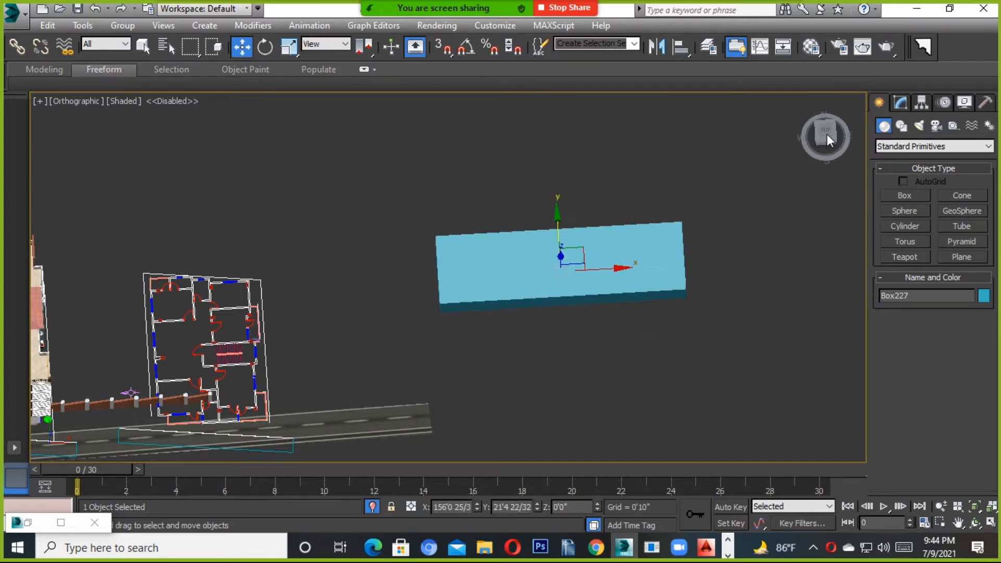
pyautogui.press('t')
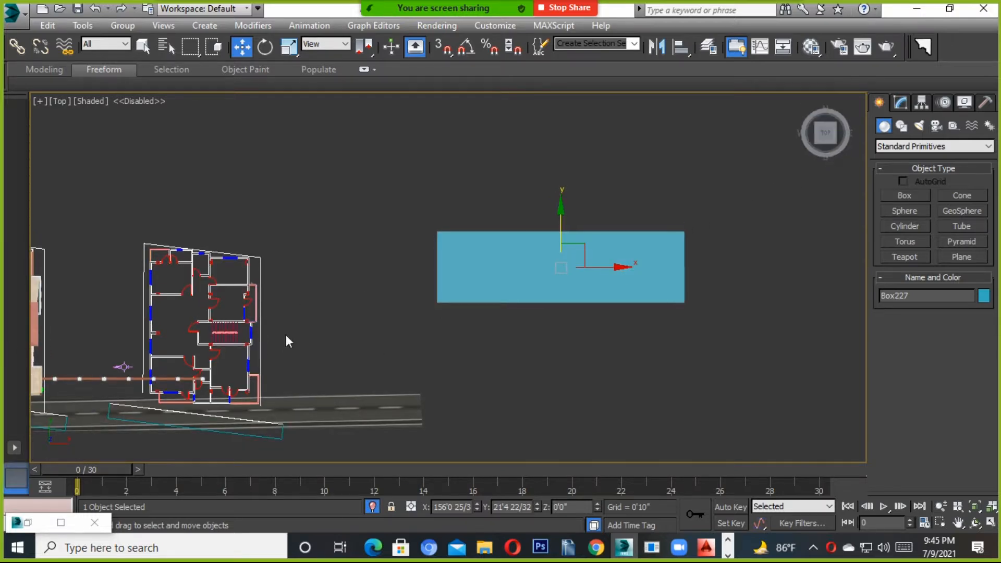
pyautogui.moveTo(656, 330); pyautogui.dragTo(538, 309, button='middle')
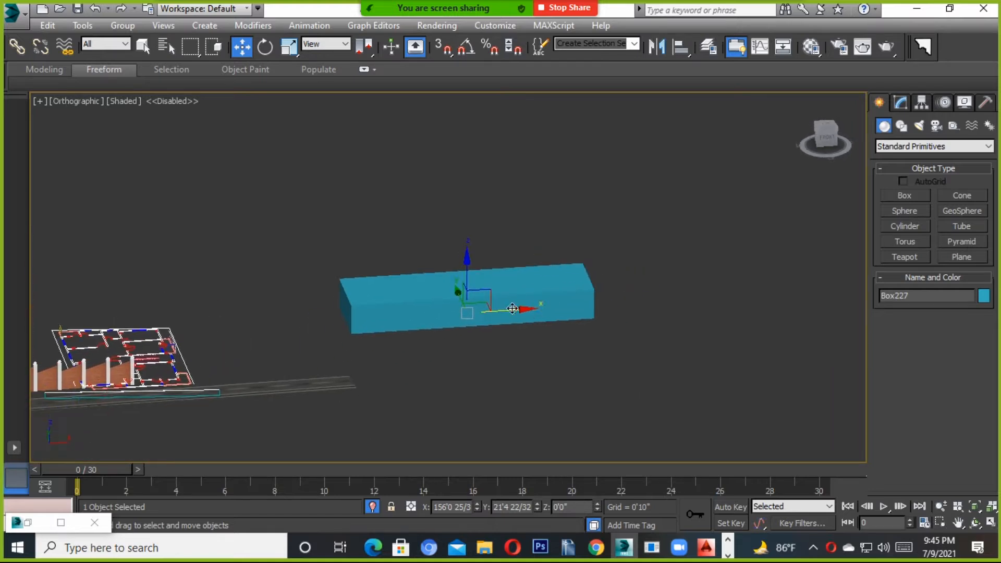
# Step: Scale the box down along its length to about 85 percent
pyautogui.click(323, 44)
pyautogui.click(290, 47)
pyautogui.click(290, 47)
pyautogui.moveTo(409, 313); pyautogui.dragTo(417, 312)
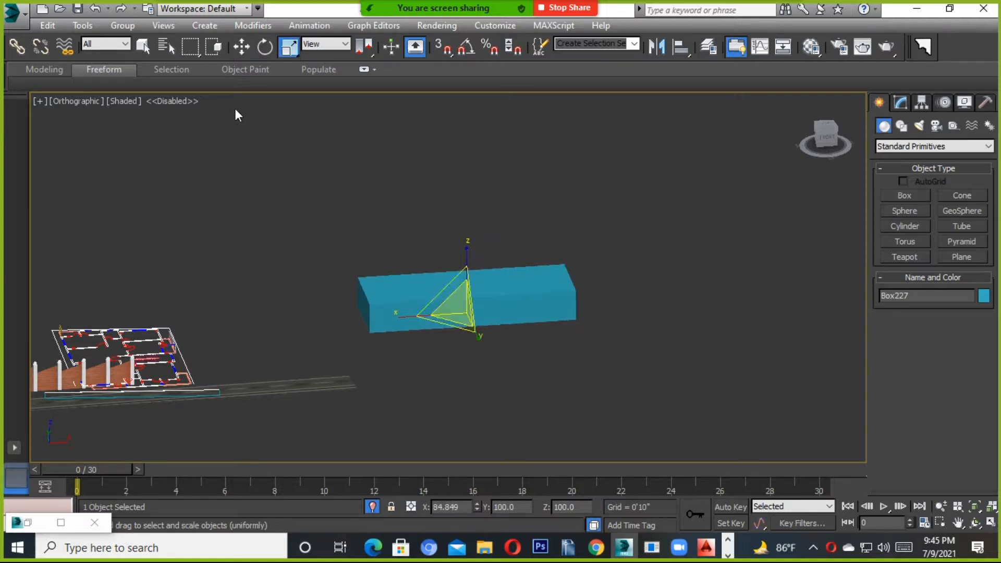
# Step: Convert the scaled box to an Editable Poly
pyautogui.click(240, 47)
pyautogui.rightClick(495, 286)
pyautogui.moveTo(518, 418)
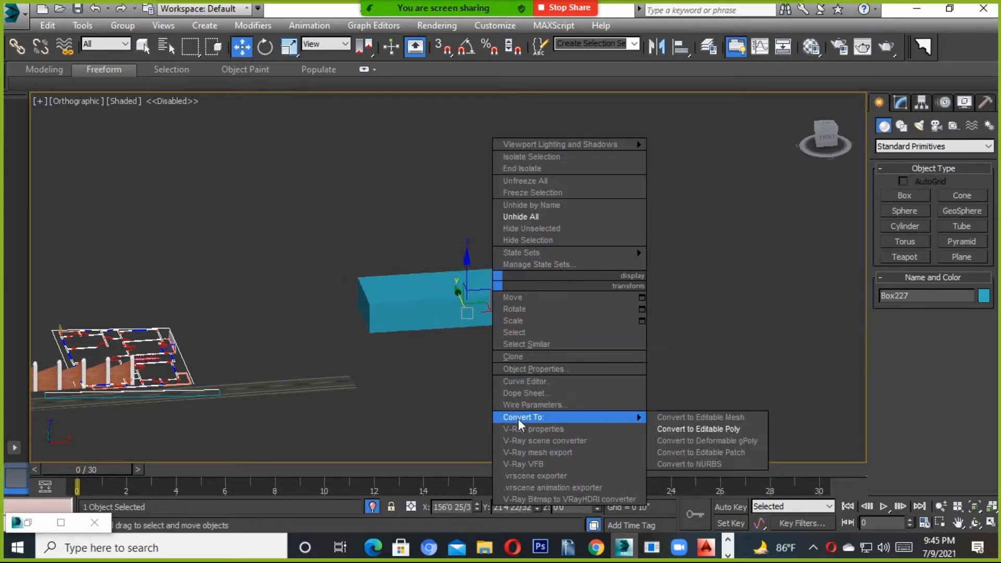
pyautogui.click(699, 428)
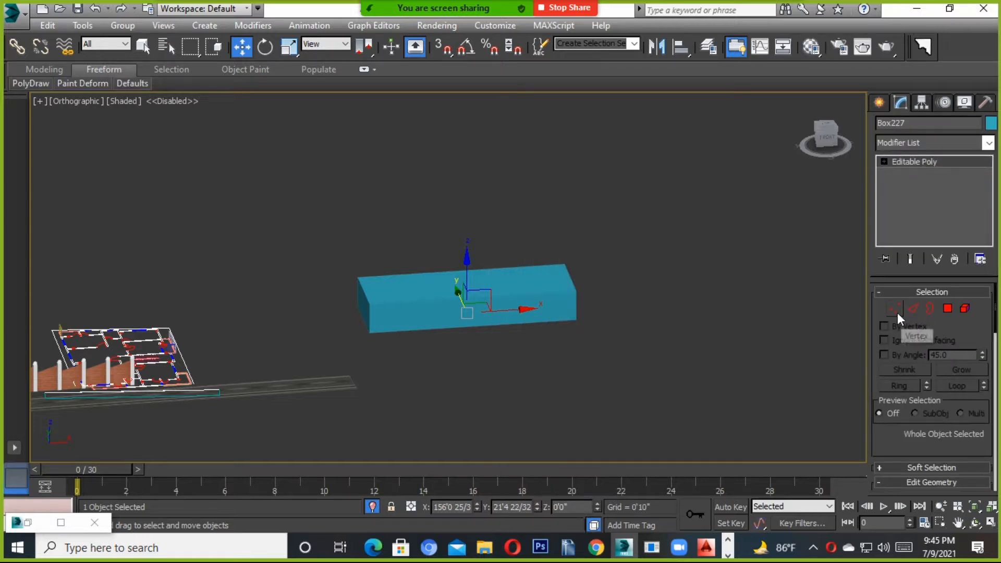
# Step: Shorten the box in vertex editing by moving both ends' vertices inward, with the right end at about X 183'10"
pyautogui.click(894, 309)
pyautogui.moveTo(288, 212); pyautogui.dragTo(388, 358)
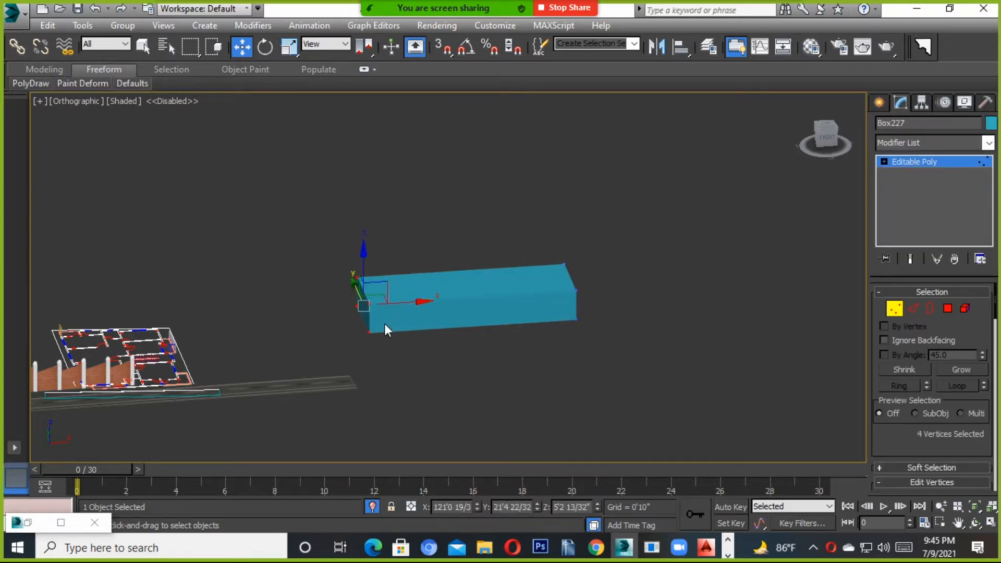
pyautogui.moveTo(777, 205); pyautogui.dragTo(556, 342)
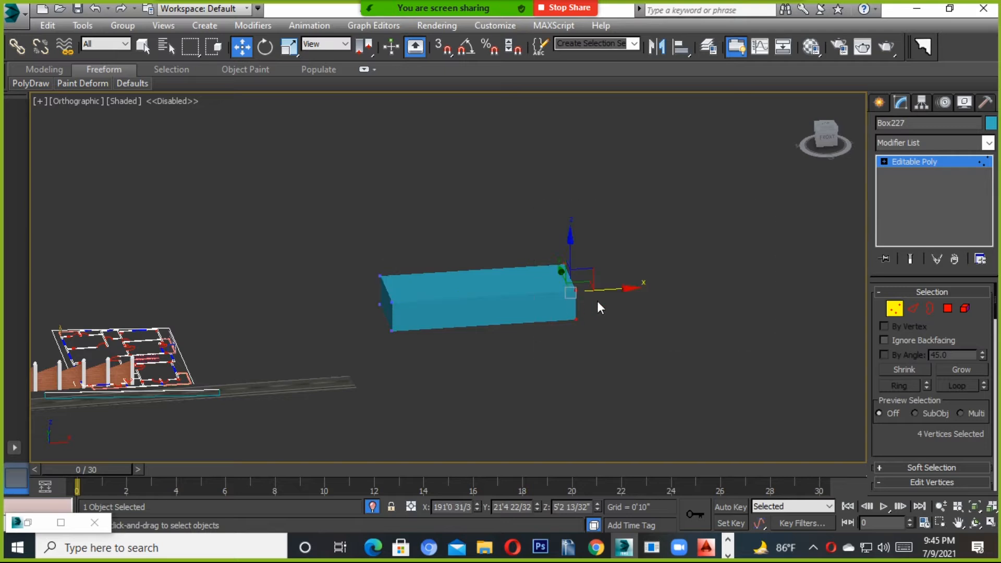
pyautogui.moveTo(616, 288); pyautogui.dragTo(595, 299)
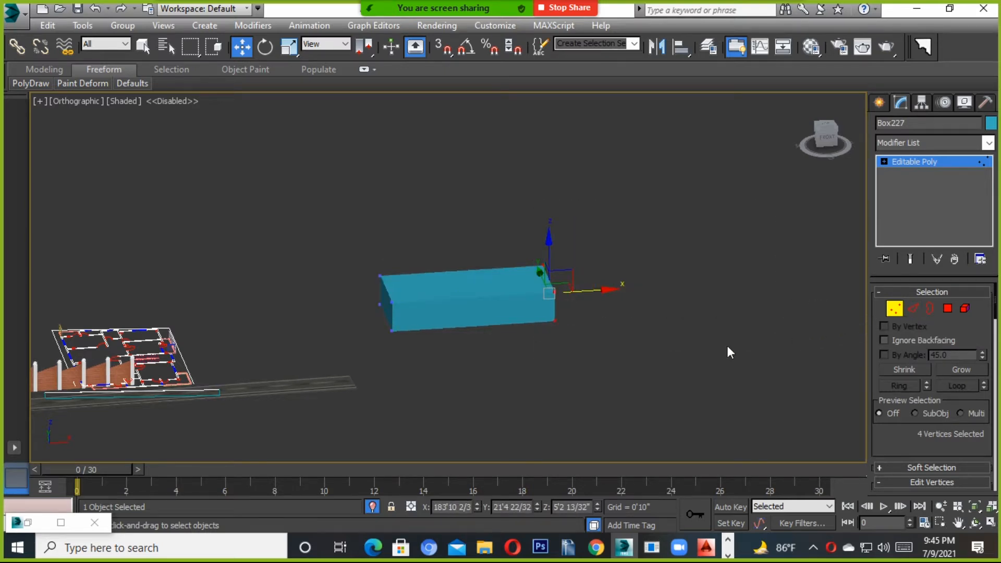
# Step: Shorten the box further by moving the four vertices of its left end inward along X
pyautogui.keyDown('alt'); pyautogui.moveTo(567, 363); pyautogui.dragTo(667, 404, button='middle'); pyautogui.keyUp('alt')
pyautogui.scroll(4, 510, 364)
pyautogui.keyDown('alt'); pyautogui.moveTo(510, 364); pyautogui.dragTo(472, 286, button='middle'); pyautogui.keyUp('alt')
pyautogui.scroll(-4, 477, 380)
pyautogui.scroll(4, 329, 282)
pyautogui.moveTo(366, 235); pyautogui.dragTo(542, 446)
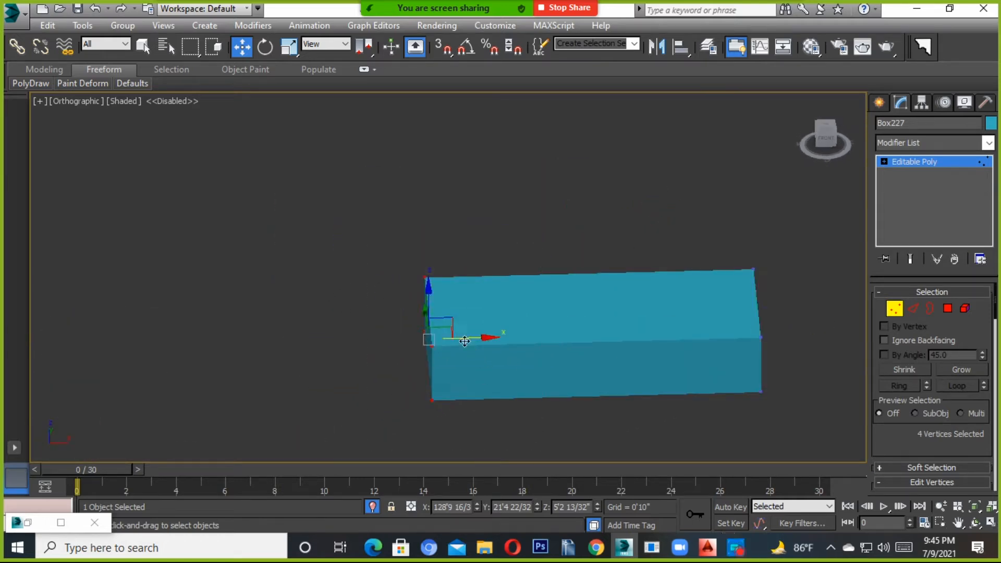
pyautogui.moveTo(465, 339); pyautogui.dragTo(541, 347)
pyautogui.moveTo(542, 347); pyautogui.dragTo(408, 324, button='middle')
# Step: Select the four vertices at the box's right end in vertex editing
pyautogui.moveTo(732, 218); pyautogui.dragTo(521, 406)
pyautogui.click(948, 311)
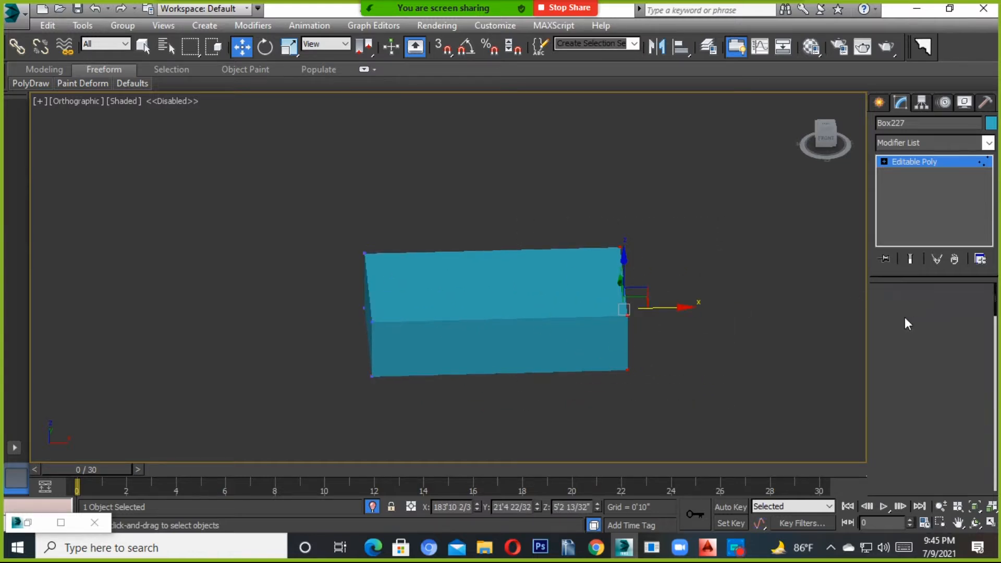
pyautogui.click(892, 308)
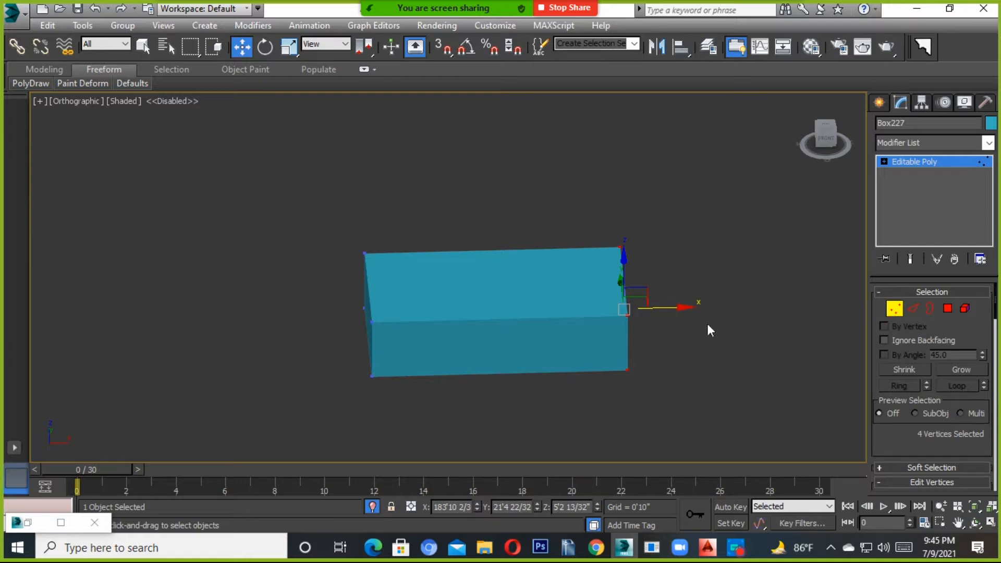
pyautogui.keyDown('alt'); pyautogui.moveTo(703, 312); pyautogui.dragTo(636, 349, button='middle'); pyautogui.keyUp('alt')
pyautogui.moveTo(687, 314); pyautogui.dragTo(655, 328, button='middle')
pyautogui.scroll(4, 591, 372)
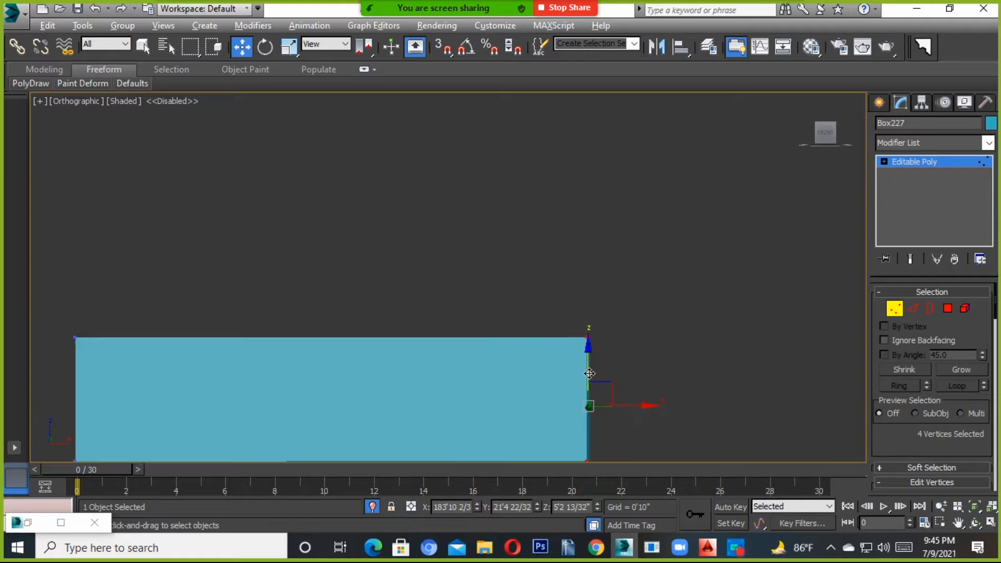
# Step: Try lowering the front top corner vertex at the box's right end, and undo it
pyautogui.keyDown('alt'); pyautogui.moveTo(591, 373); pyautogui.dragTo(556, 362, button='middle'); pyautogui.keyUp('alt')
pyautogui.moveTo(465, 363); pyautogui.dragTo(464, 363)
pyautogui.moveTo(541, 326); pyautogui.dragTo(560, 268, button='middle')
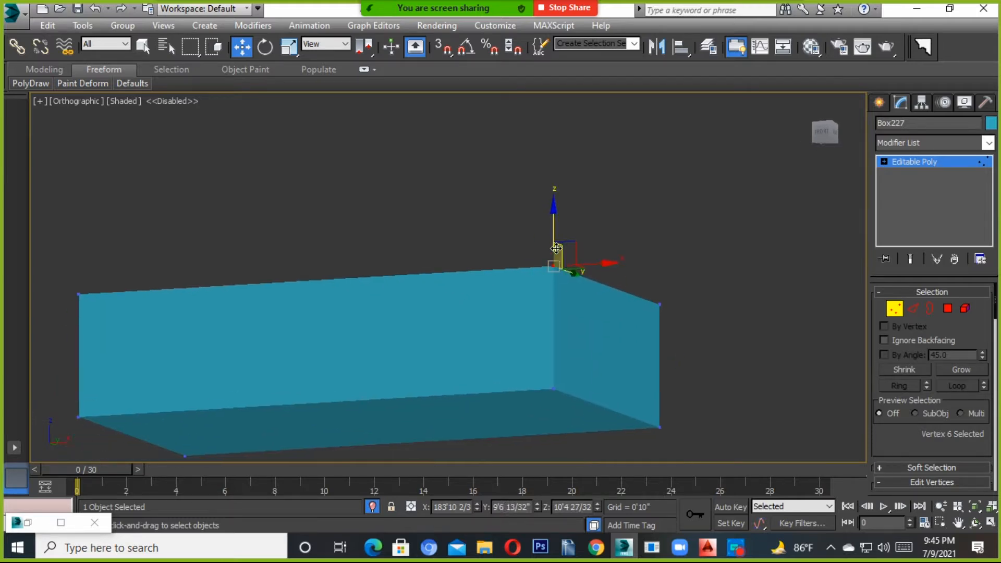
pyautogui.moveTo(552, 220); pyautogui.dragTo(555, 293)
pyautogui.hotkey('ctrl', 'z')
# Step: Lower the rear top corner vertex at the box's right end to about 4'11", and raise both top vertices of that end together
pyautogui.moveTo(698, 268); pyautogui.dragTo(649, 311)
pyautogui.moveTo(661, 264); pyautogui.dragTo(650, 329)
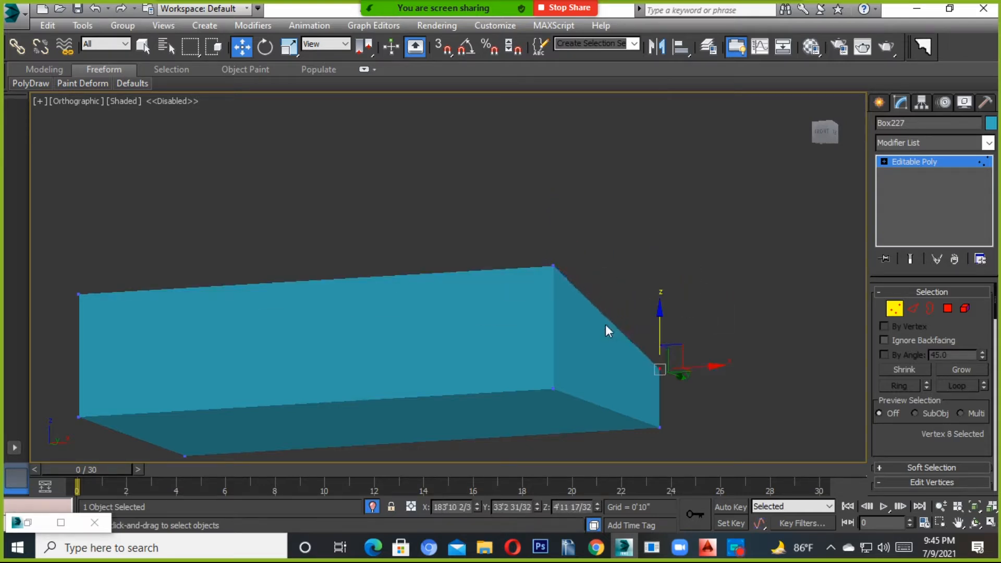
pyautogui.scroll(-2, 685, 339)
pyautogui.keyDown('alt'); pyautogui.moveTo(685, 340); pyautogui.dragTo(625, 360, button='middle'); pyautogui.keyUp('alt')
pyautogui.keyDown('ctrl'); pyautogui.moveTo(518, 316); pyautogui.dragTo(455, 339); pyautogui.keyUp('ctrl')
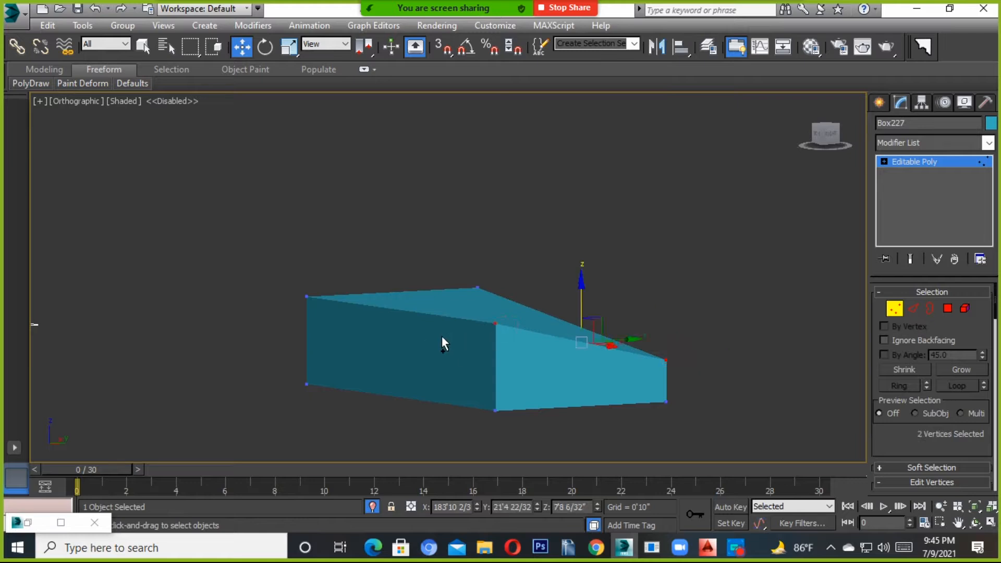
pyautogui.click(422, 305)
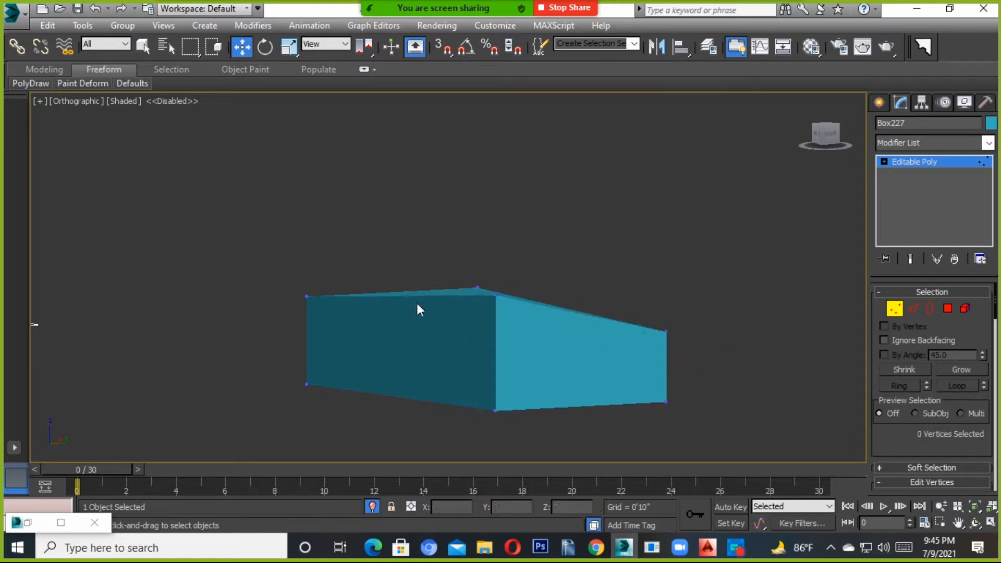
# Step: Raise a top corner vertex at the box's left end and leave vertex editing
pyautogui.moveTo(241, 322); pyautogui.dragTo(241, 322)
pyautogui.moveTo(306, 251); pyautogui.dragTo(315, 188)
pyautogui.keyDown('alt'); pyautogui.moveTo(316, 188); pyautogui.dragTo(525, 338, button='middle'); pyautogui.keyUp('alt')
pyautogui.click(894, 309)
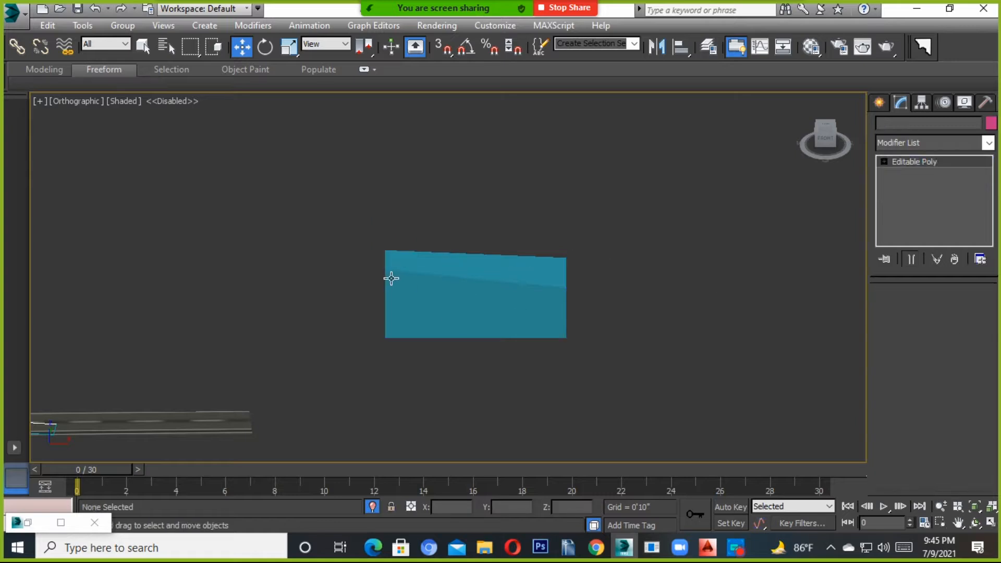
# Step: Delete the reshaped Editable Poly practice box
pyautogui.click(465, 282)
pyautogui.press('Delete')
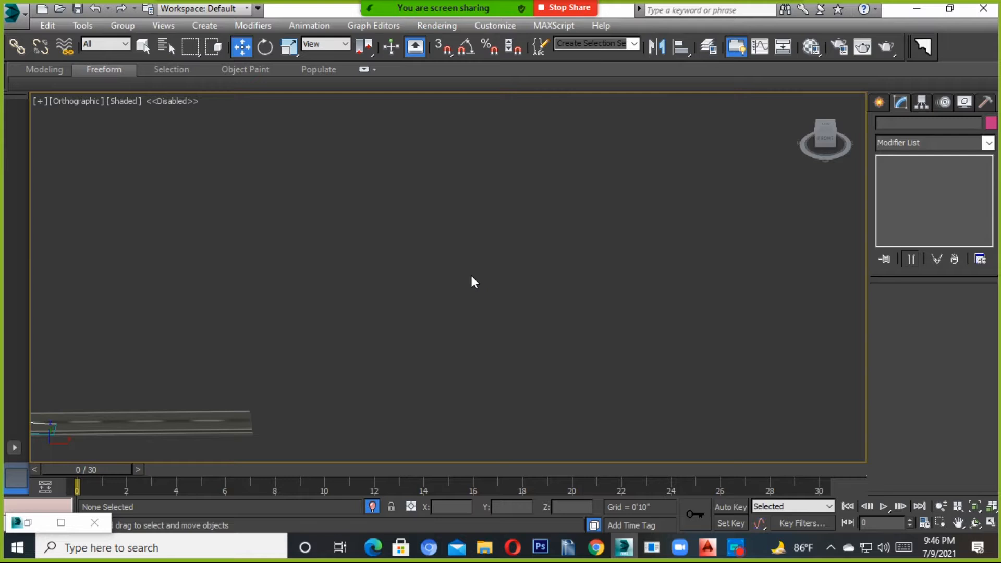
pyautogui.scroll(3, 376, 411)
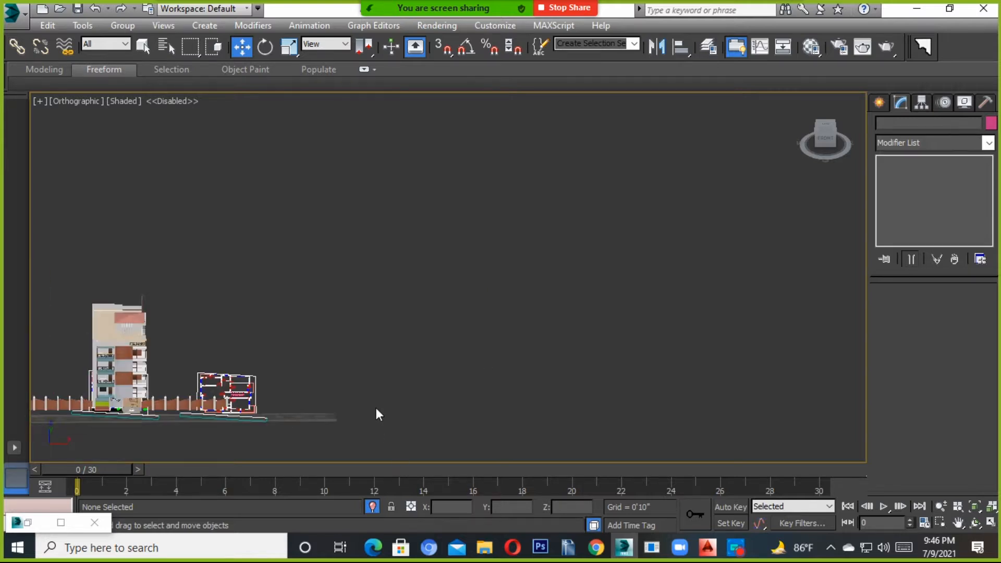
# Step: Examine the building's facade, entrance gate and boundary wall from close up and from several angles
pyautogui.moveTo(376, 412); pyautogui.dragTo(510, 344, button='middle')
pyautogui.scroll(3, 401, 291)
pyautogui.moveTo(401, 292); pyautogui.dragTo(474, 340, button='middle')
pyautogui.scroll(3, 474, 340)
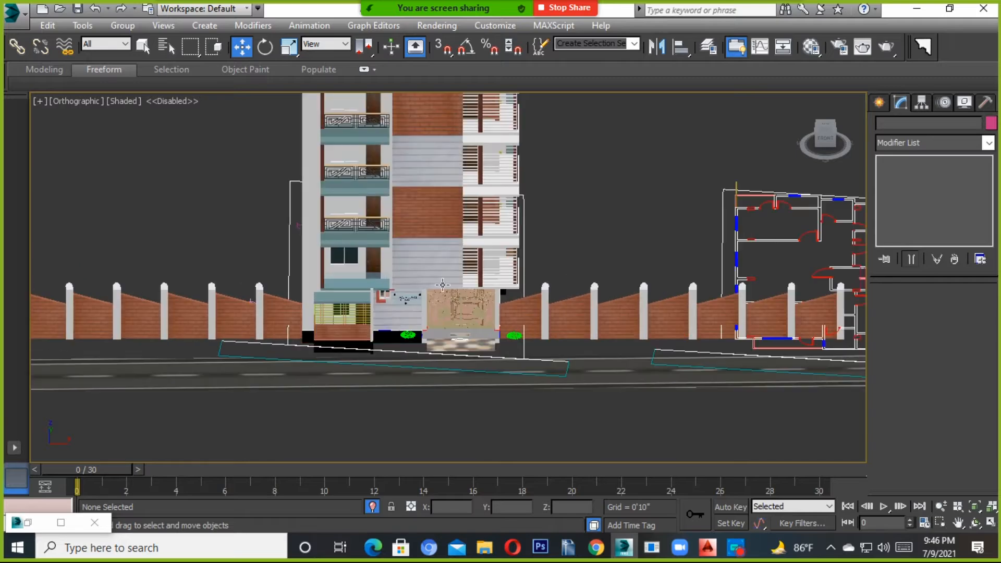
pyautogui.click(443, 271)
pyautogui.scroll(-3, 469, 382)
pyautogui.keyDown('alt'); pyautogui.moveTo(469, 382); pyautogui.dragTo(434, 350, button='middle'); pyautogui.keyUp('alt')
pyautogui.click(434, 350)
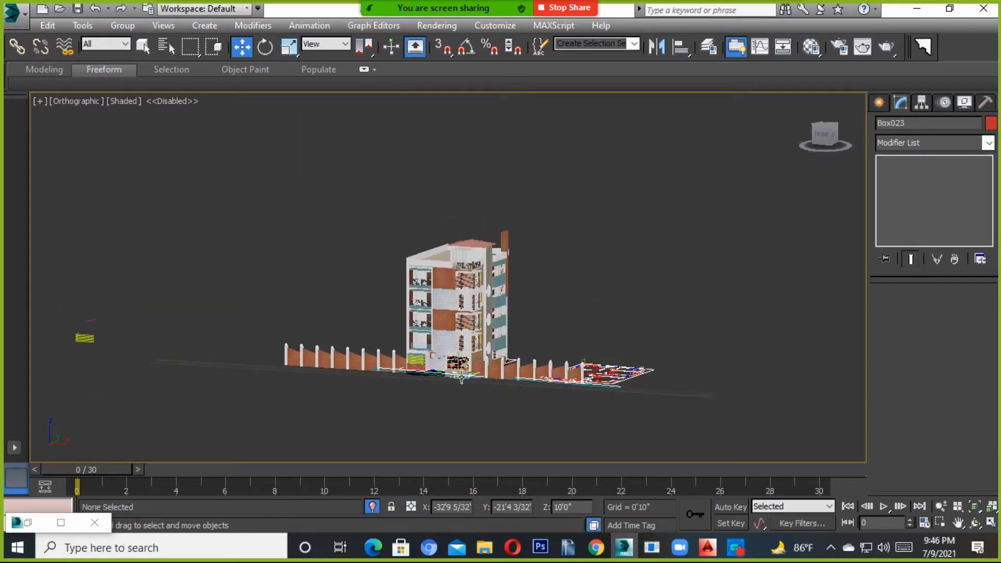
pyautogui.scroll(4, 451, 369)
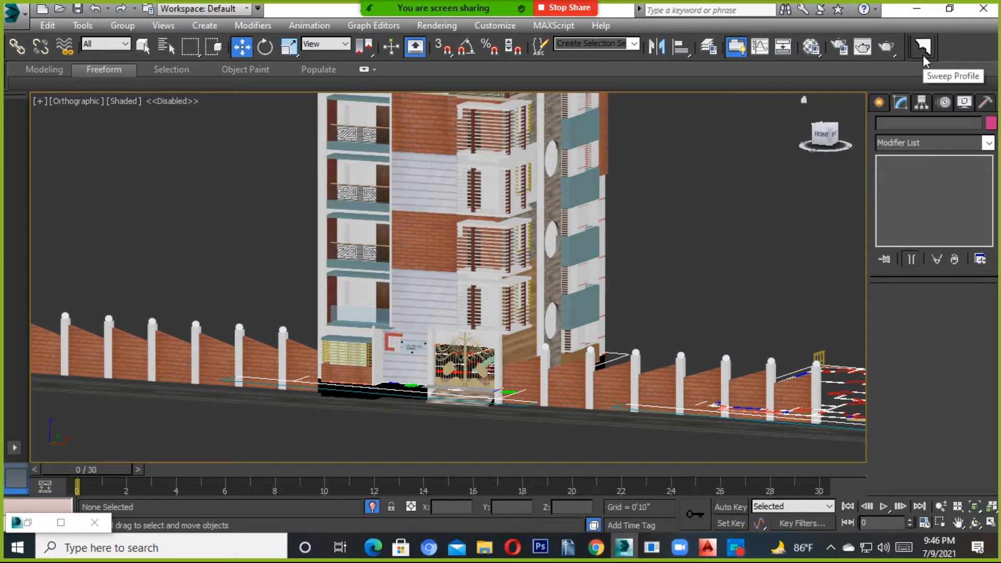
pyautogui.click(736, 547)
pyautogui.click(297, 54)
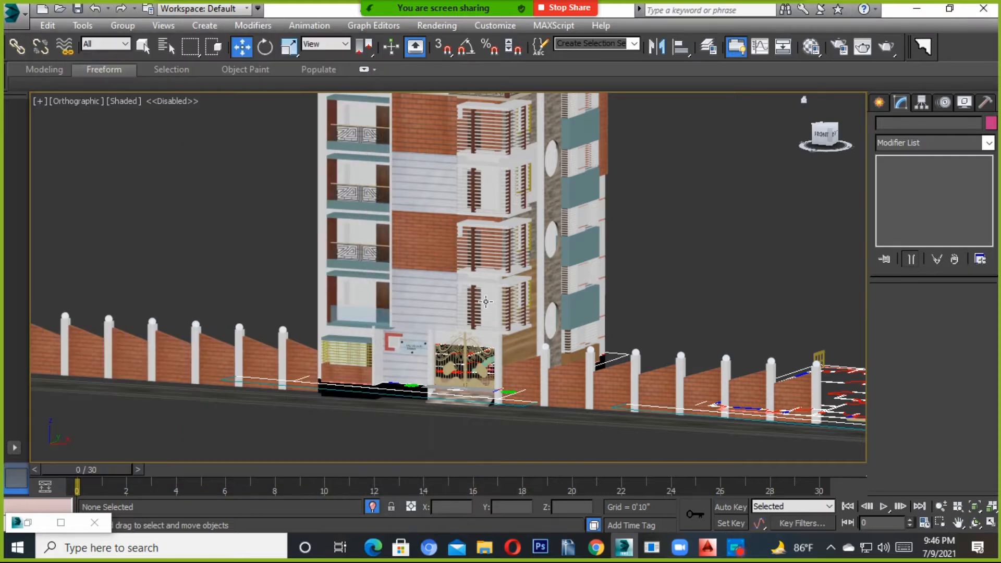
pyautogui.scroll(-5, 548, 415)
pyautogui.scroll(3, 499, 337)
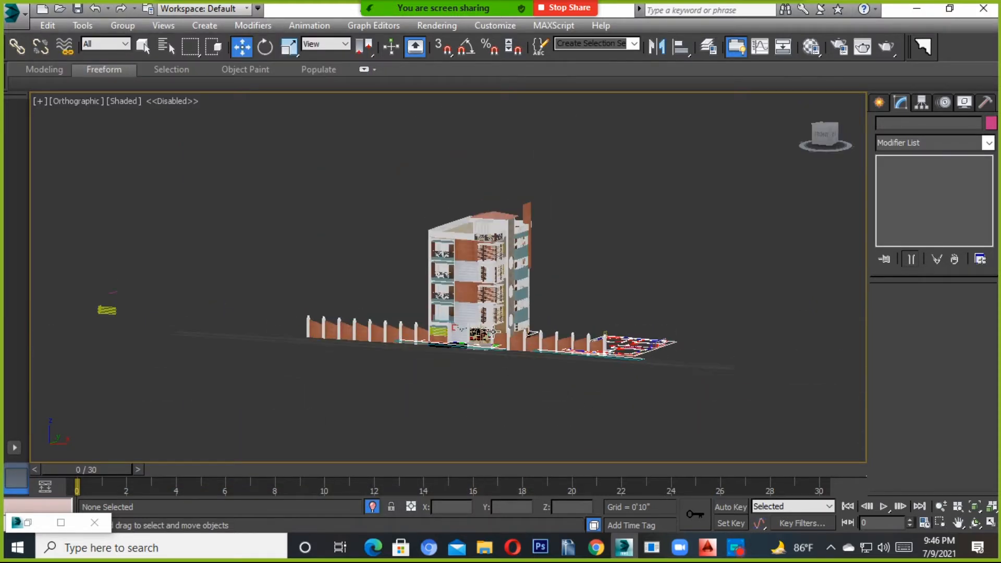
pyautogui.scroll(2, 490, 335)
pyautogui.scroll(3, 490, 335)
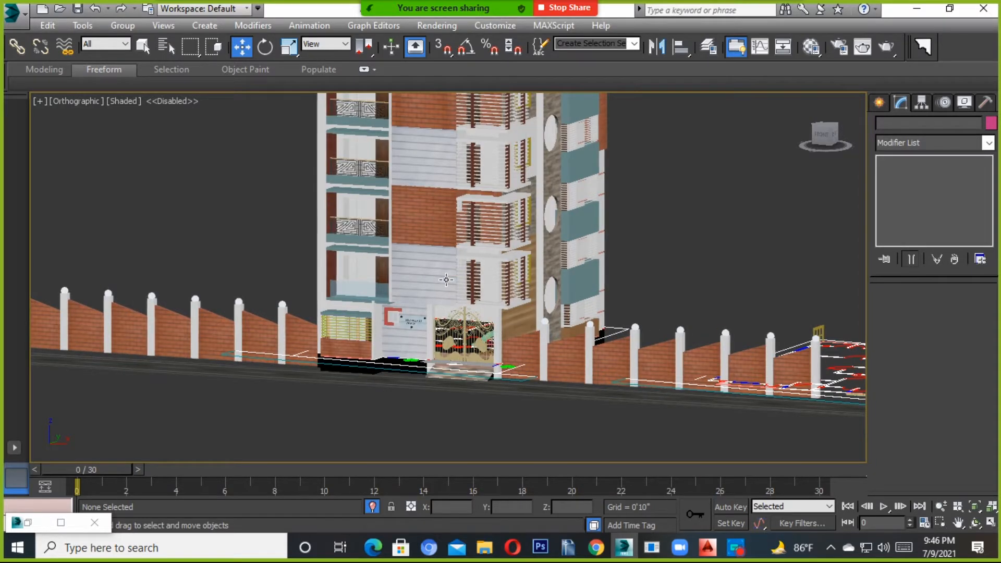
pyautogui.scroll(-6, 469, 334)
pyautogui.keyDown('alt'); pyautogui.moveTo(486, 357); pyautogui.dragTo(703, 271, button='middle'); pyautogui.keyUp('alt')
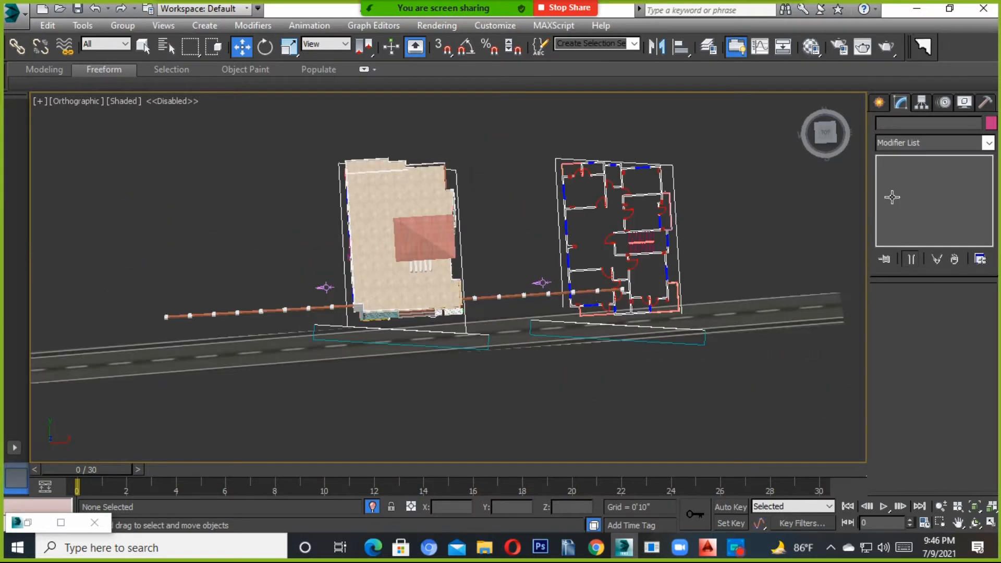
# Step: Examine the building, road and adjacent floor plan from above, starting in the Top view
pyautogui.click(825, 132)
pyautogui.moveTo(541, 260); pyautogui.dragTo(404, 239, button='middle')
pyautogui.click(879, 102)
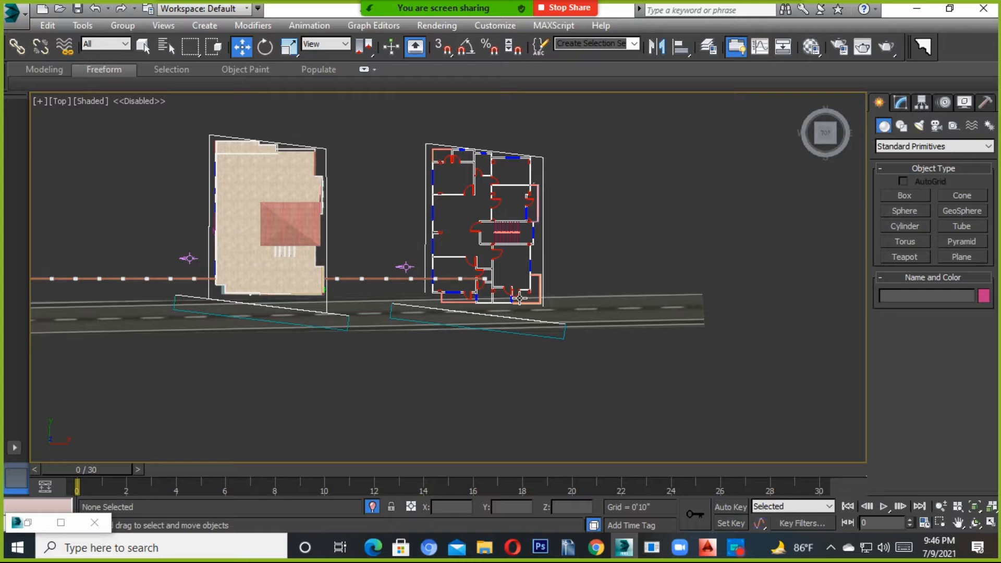
pyautogui.moveTo(408, 342); pyautogui.dragTo(630, 323, button='middle')
pyautogui.scroll(-4, 422, 308)
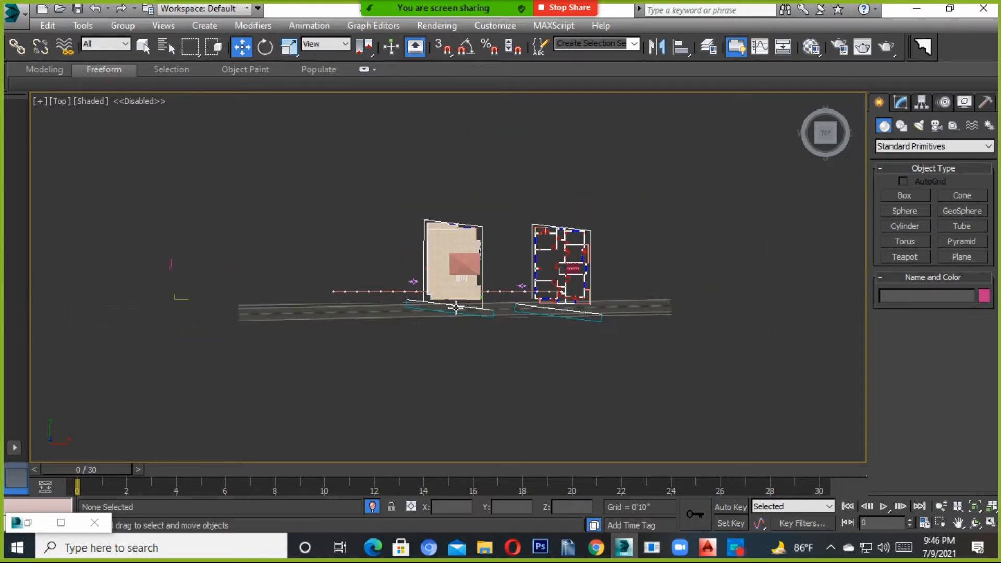
pyautogui.scroll(4, 456, 307)
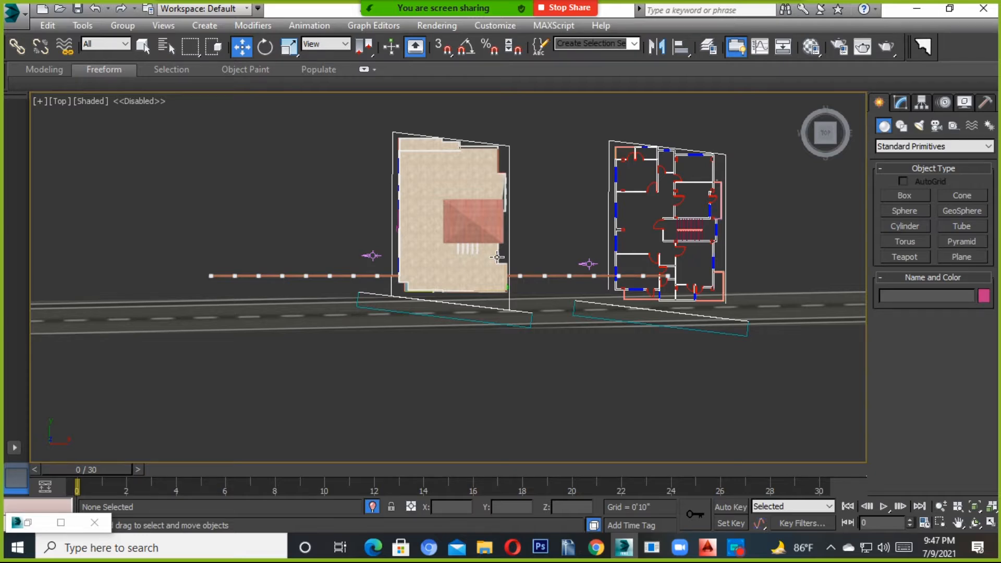
pyautogui.scroll(-2, 490, 260)
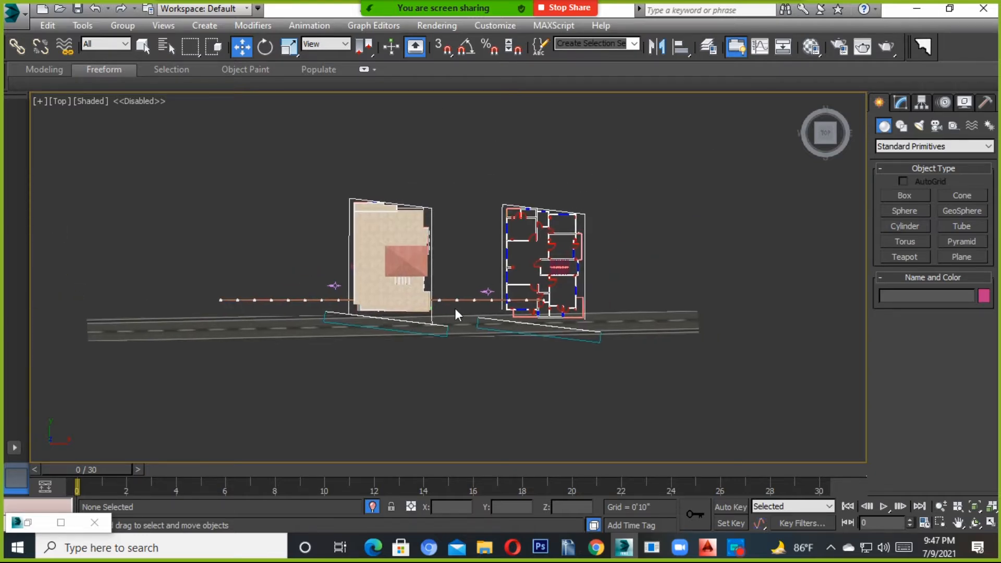
pyautogui.scroll(2, 437, 294)
pyautogui.moveTo(415, 301); pyautogui.dragTo(496, 295, button='middle')
pyautogui.scroll(-3, 485, 293)
pyautogui.scroll(3, 484, 294)
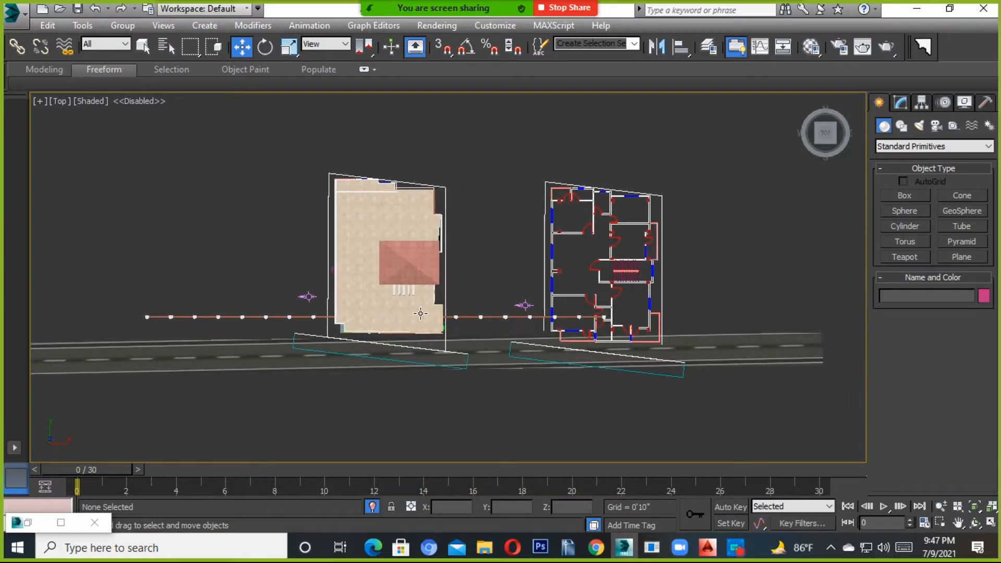
pyautogui.keyDown('alt'); pyautogui.moveTo(443, 338); pyautogui.dragTo(458, 365, button='middle'); pyautogui.keyUp('alt')
pyautogui.scroll(3, 447, 317)
pyautogui.scroll(-2, 447, 316)
pyautogui.scroll(2, 459, 359)
pyautogui.scroll(-4, 479, 343)
pyautogui.scroll(3, 458, 365)
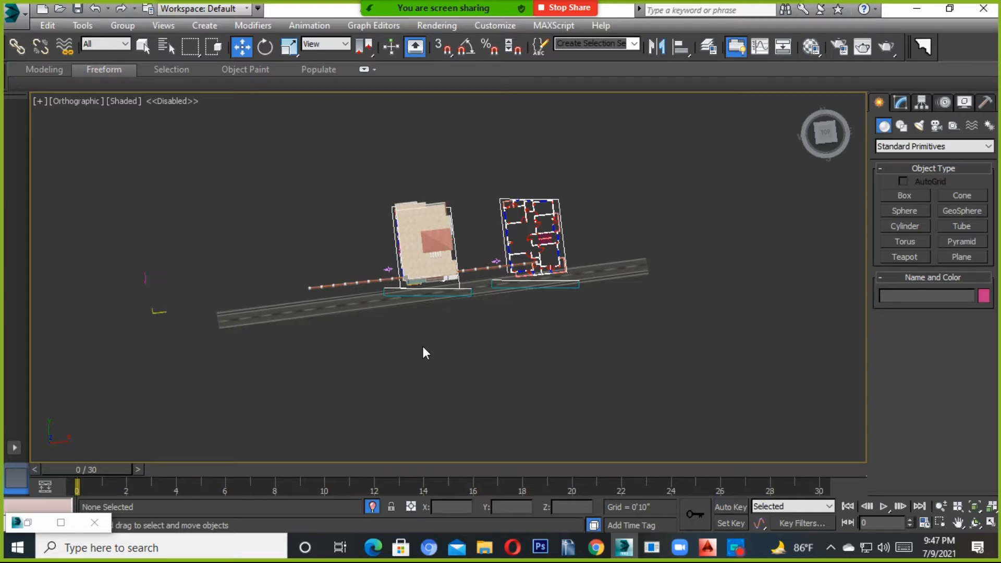
pyautogui.scroll(3, 426, 233)
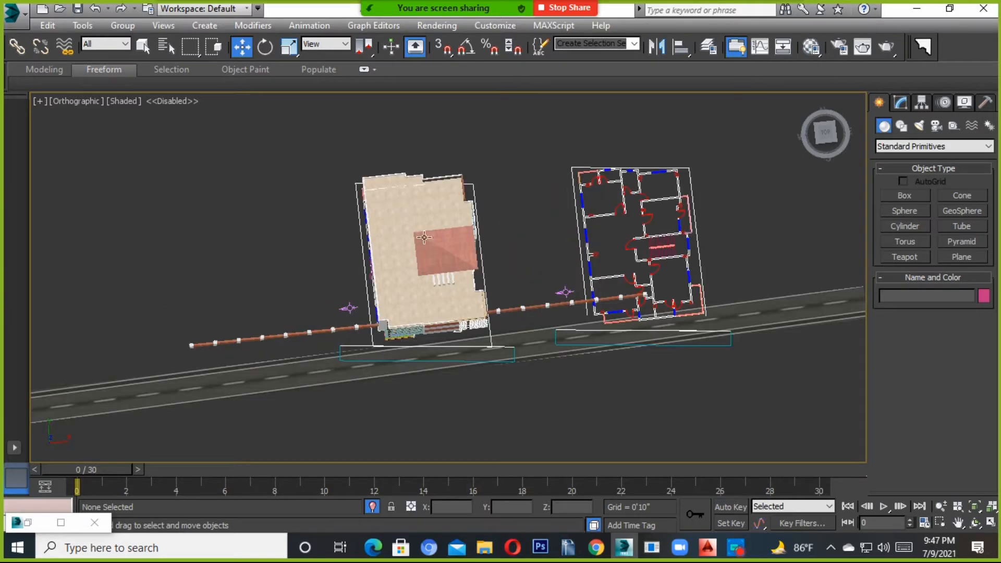
# Step: In the Top view, place a Target camera across the road at the building's front right, aimed at the building, with a 28 mm stock lens
pyautogui.click(828, 137)
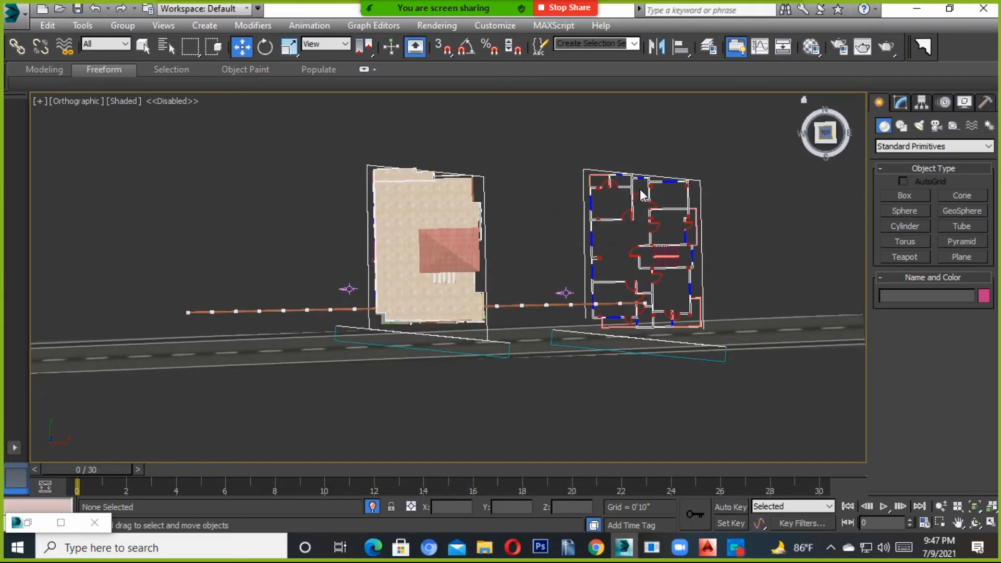
pyautogui.click(938, 125)
pyautogui.click(912, 199)
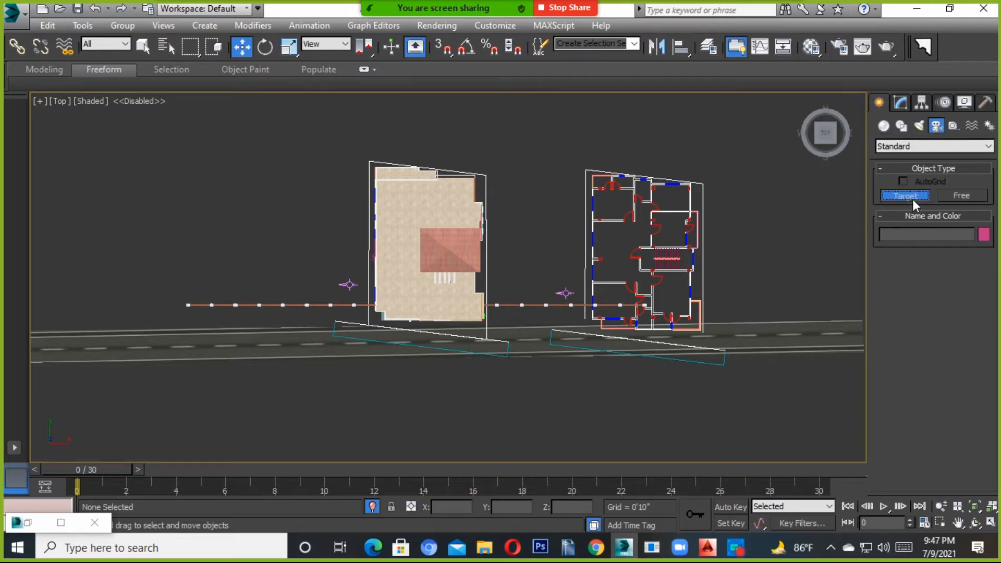
pyautogui.moveTo(389, 374); pyautogui.dragTo(387, 281, button='middle')
pyautogui.scroll(-2, 388, 281)
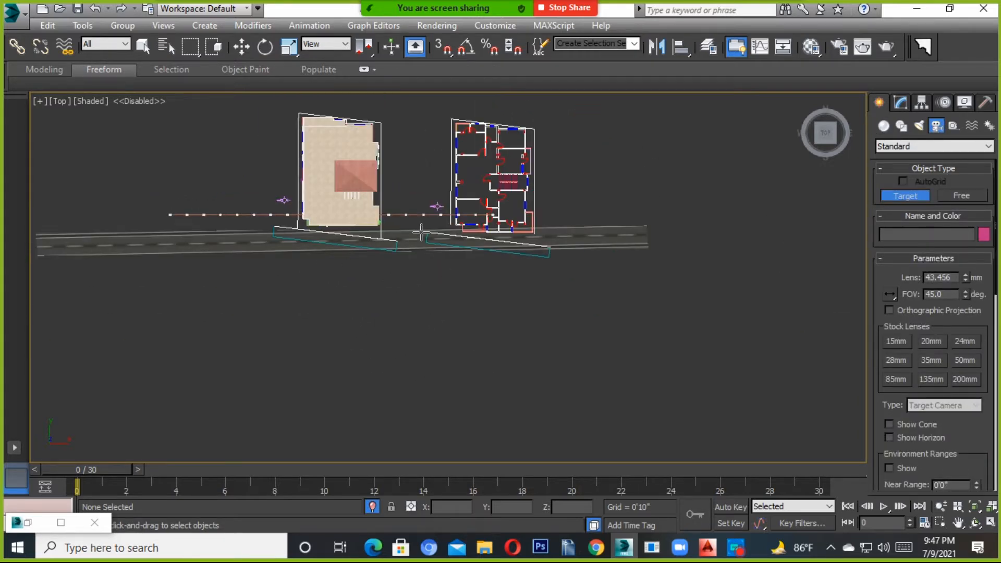
pyautogui.scroll(-2, 434, 277)
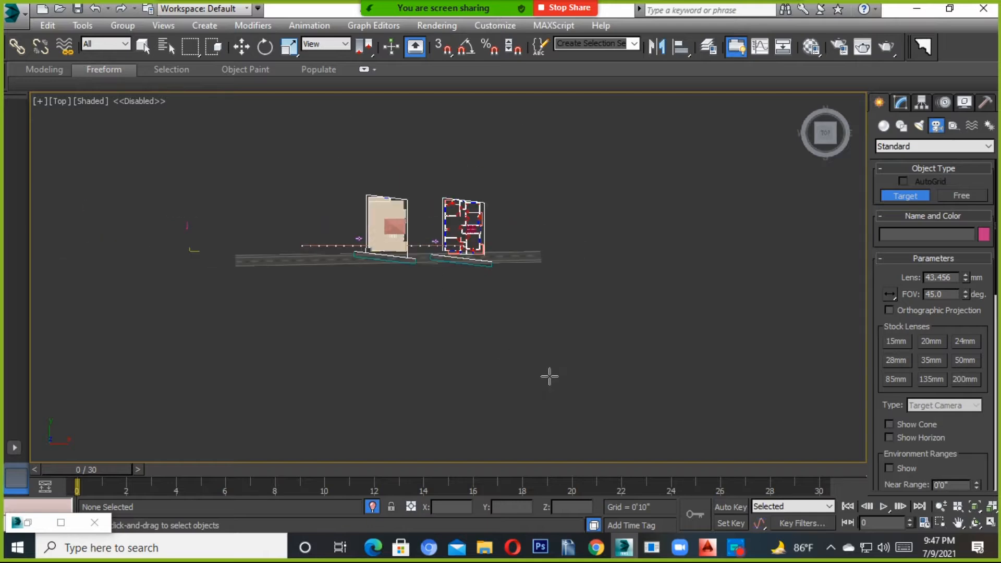
pyautogui.moveTo(516, 341); pyautogui.dragTo(394, 237)
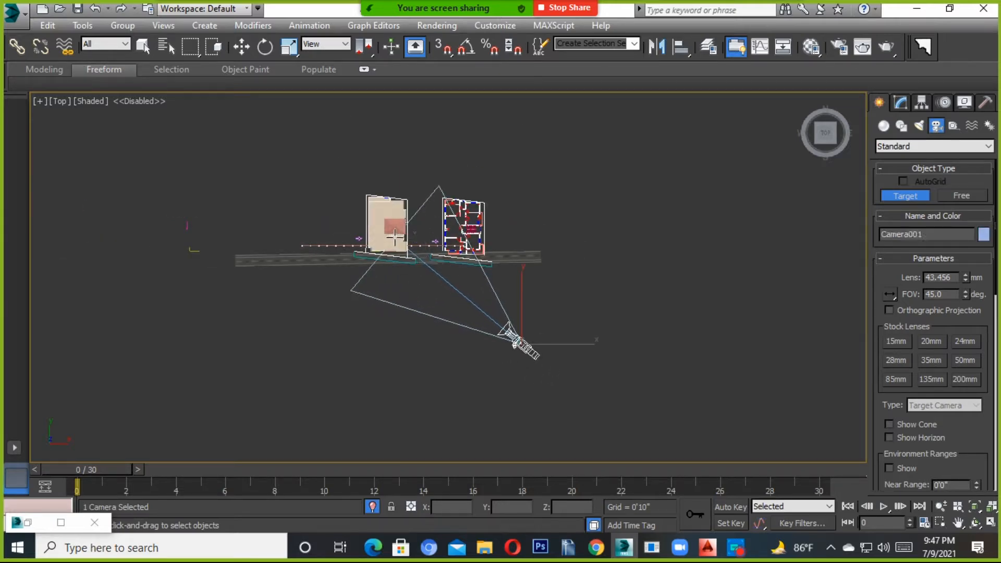
pyautogui.click(900, 102)
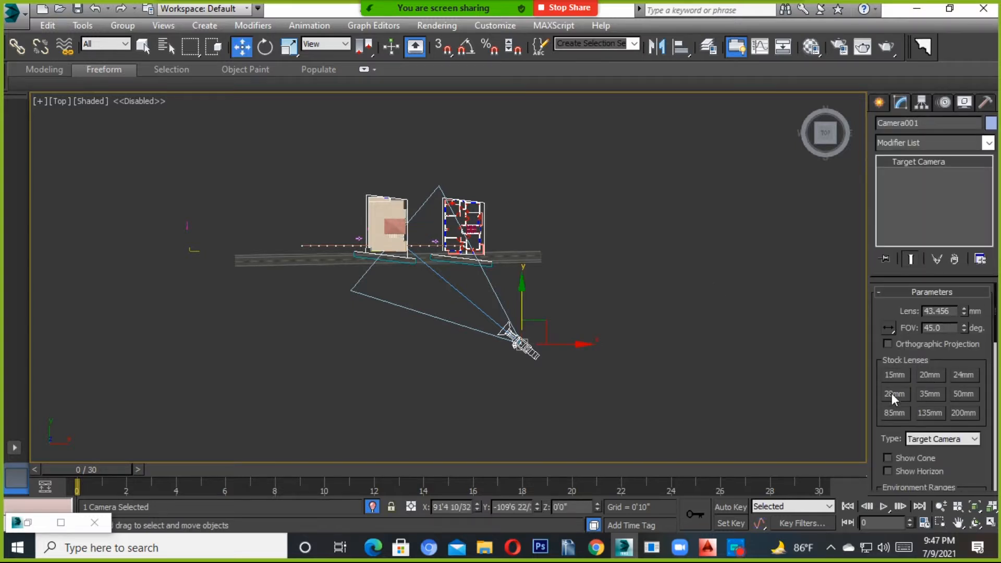
pyautogui.click(894, 395)
# Step: Restrict the selection filter to Cameras and select the camera together with its target
pyautogui.keyDown('alt'); pyautogui.moveTo(503, 346); pyautogui.dragTo(465, 285, button='middle'); pyautogui.keyUp('alt')
pyautogui.scroll(3, 465, 286)
pyautogui.scroll(-1, 466, 285)
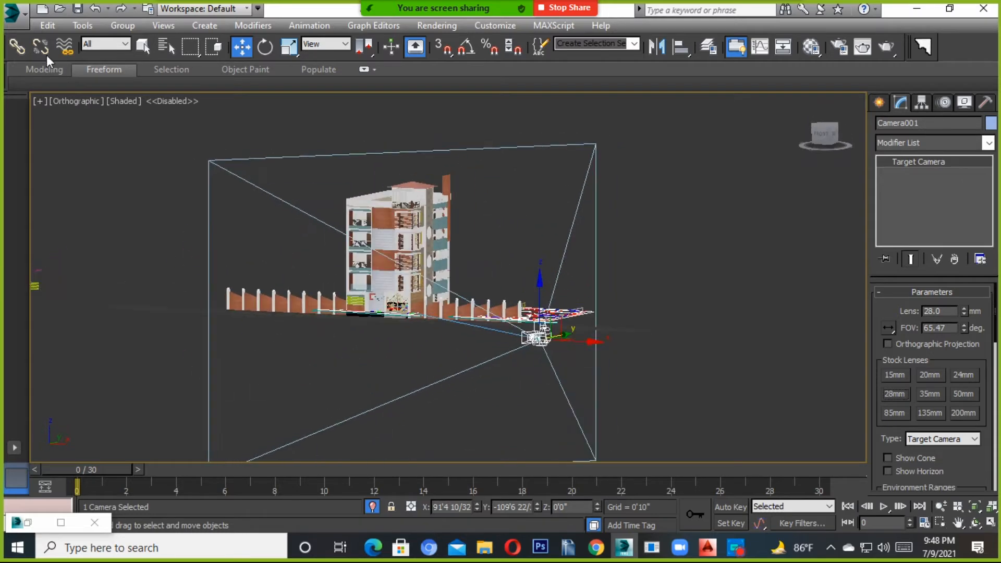
pyautogui.click(107, 44)
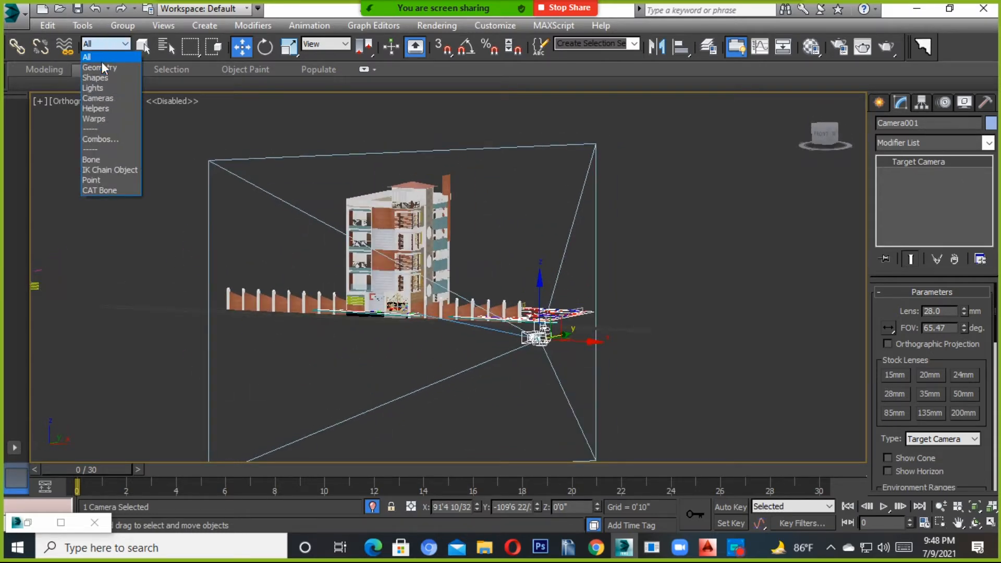
pyautogui.click(110, 99)
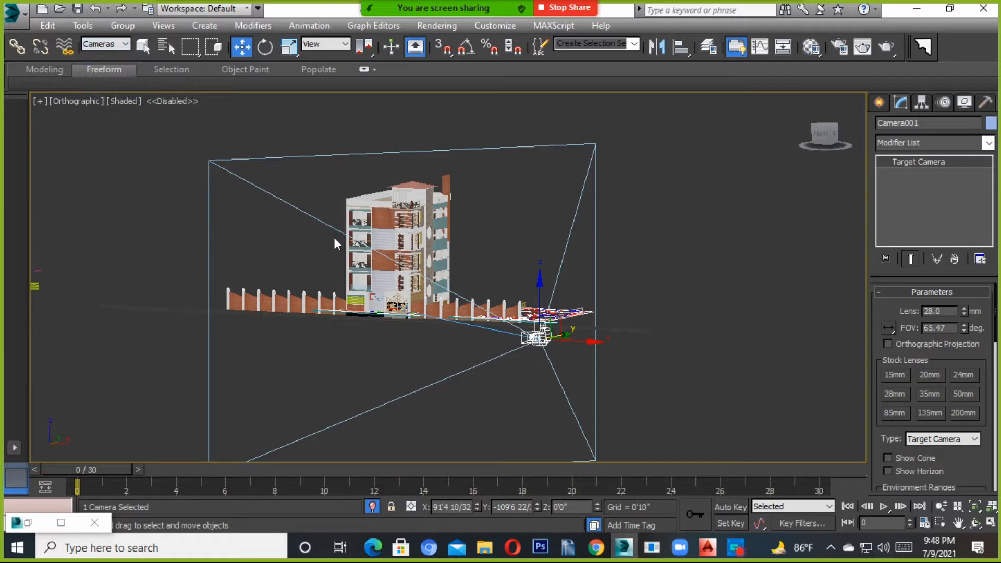
pyautogui.scroll(-3, 333, 237)
pyautogui.moveTo(590, 158); pyautogui.dragTo(188, 357)
pyautogui.moveTo(557, 157); pyautogui.dragTo(183, 409)
# Step: Raise the camera and its target together vertically above ground level, fine-tuning the height against the building
pyautogui.moveTo(399, 292); pyautogui.dragTo(400, 243)
pyautogui.keyDown('alt'); pyautogui.moveTo(400, 243); pyautogui.dragTo(515, 261, button='middle'); pyautogui.keyUp('alt')
pyautogui.moveTo(565, 208); pyautogui.dragTo(163, 362)
pyautogui.scroll(4, 411, 272)
pyautogui.moveTo(412, 272); pyautogui.dragTo(419, 244)
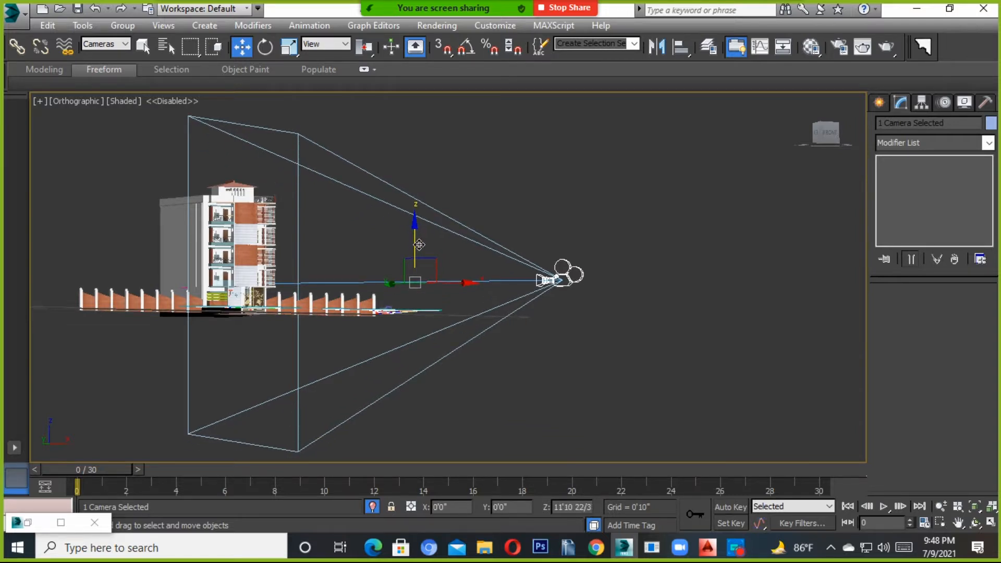
pyautogui.moveTo(419, 245); pyautogui.dragTo(419, 222)
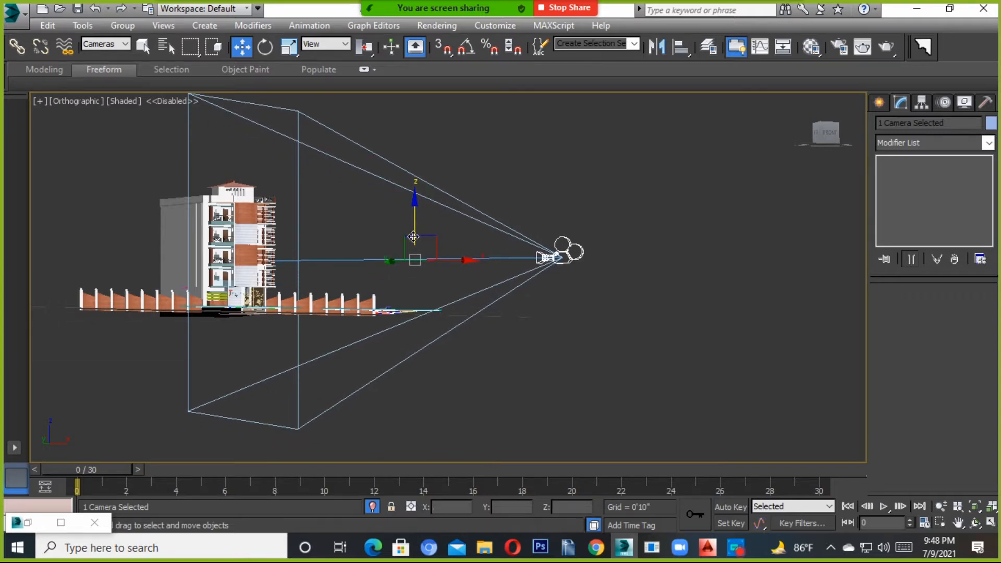
pyautogui.moveTo(415, 217); pyautogui.dragTo(413, 233)
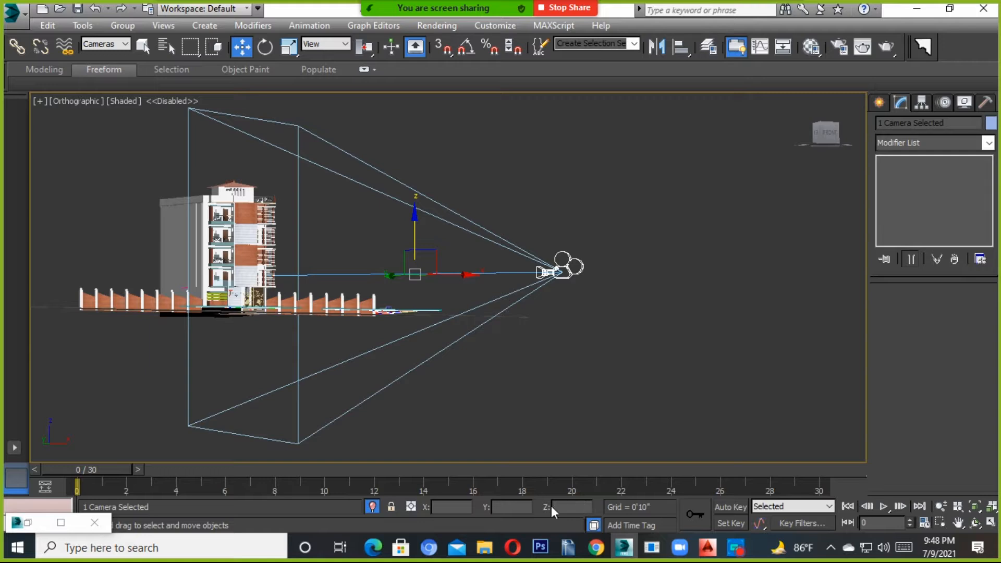
pyautogui.moveTo(416, 229)
pyautogui.mouseDown()
pyautogui.moveTo(419, 215)
pyautogui.moveTo(415, 227)
pyautogui.mouseUp()
# Step: Switch the viewport to the new camera's view, truck the view over the building, and turn on the safe frame
pyautogui.scroll(-4, 433, 297)
pyautogui.keyDown('alt'); pyautogui.moveTo(433, 297); pyautogui.dragTo(287, 344, button='middle'); pyautogui.keyUp('alt')
pyautogui.scroll(4, 462, 287)
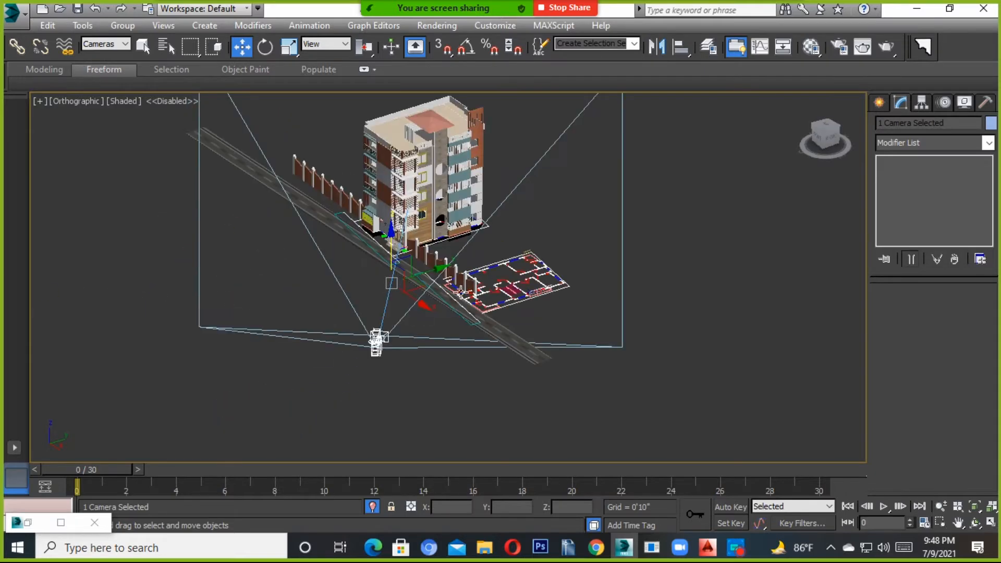
pyautogui.press('c')
pyautogui.moveTo(478, 380); pyautogui.dragTo(479, 341, button='middle')
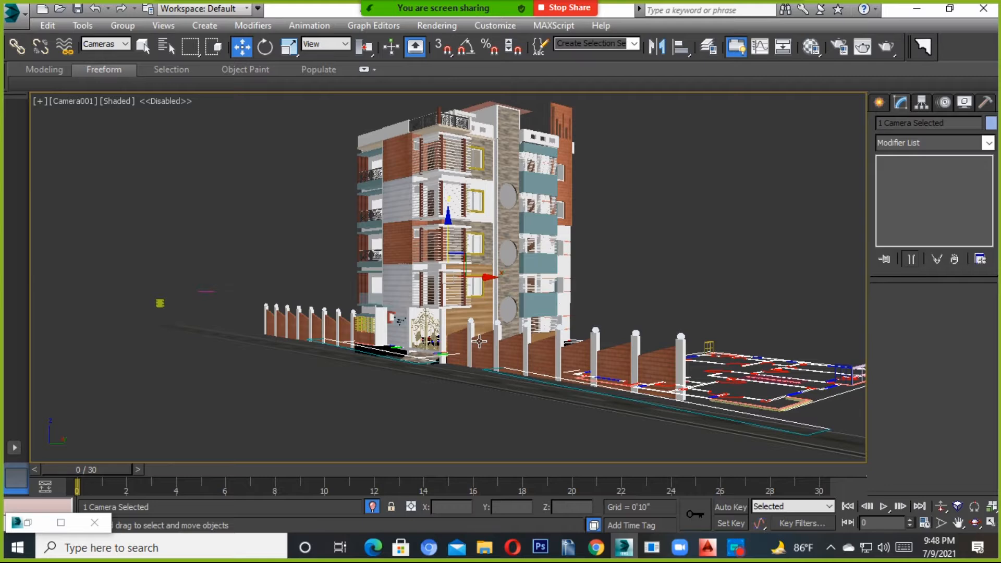
pyautogui.hotkey('shift', 'f')
# Step: Adjust the camera's field of view and orbit the camera to frame the building's front corner inside the safe frame
pyautogui.click(941, 525)
pyautogui.moveTo(472, 354); pyautogui.dragTo(493, 403)
pyautogui.click(975, 523)
pyautogui.moveTo(463, 408)
pyautogui.mouseDown()
pyautogui.moveTo(471, 405)
pyautogui.moveTo(462, 418)
pyautogui.mouseUp()
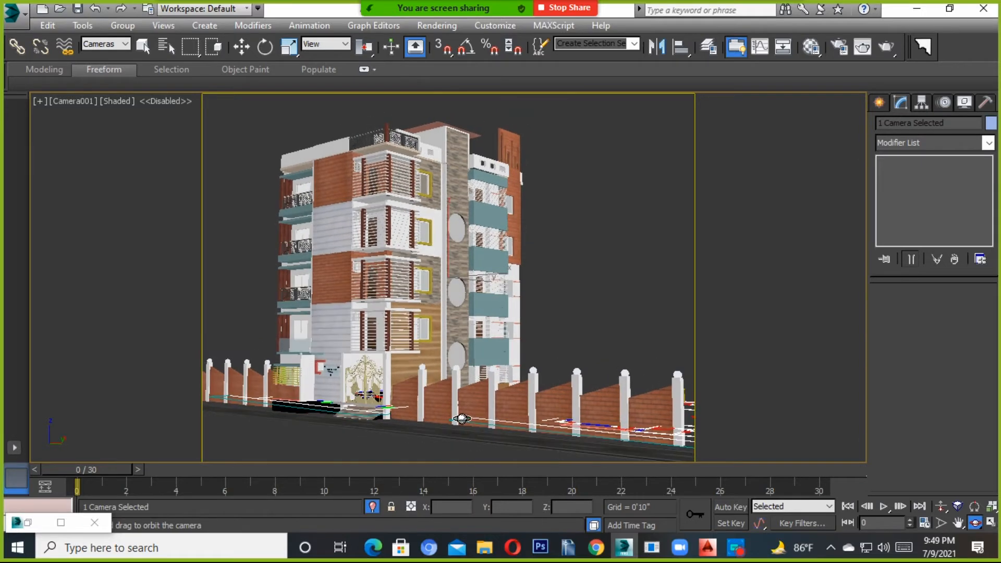
# Step: Truck and orbit the camera to recentre the building in the safe frame, and readjust the field of view
pyautogui.moveTo(462, 418); pyautogui.dragTo(441, 410, button='middle')
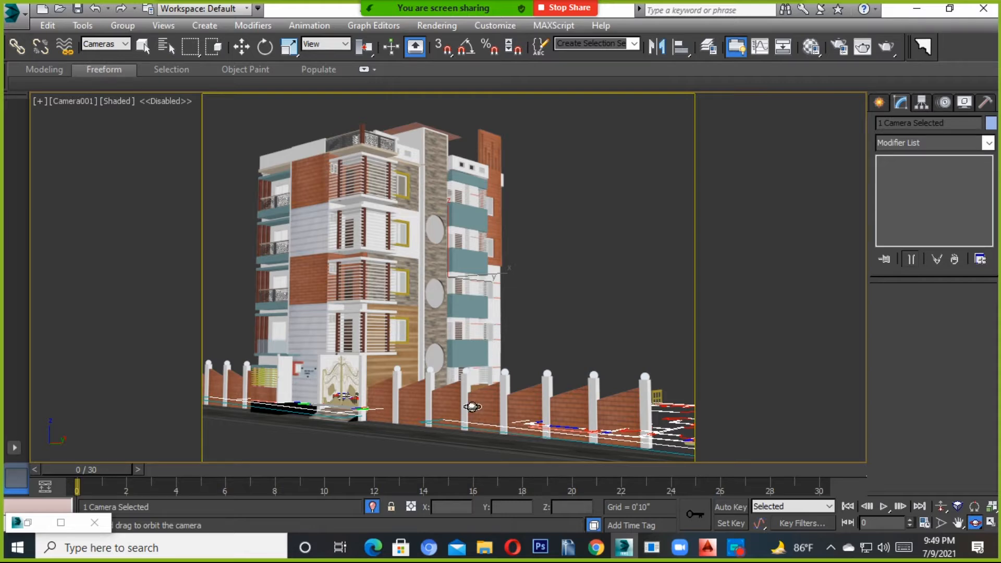
pyautogui.moveTo(467, 397); pyautogui.dragTo(499, 413, button='middle')
pyautogui.moveTo(499, 413); pyautogui.dragTo(461, 429)
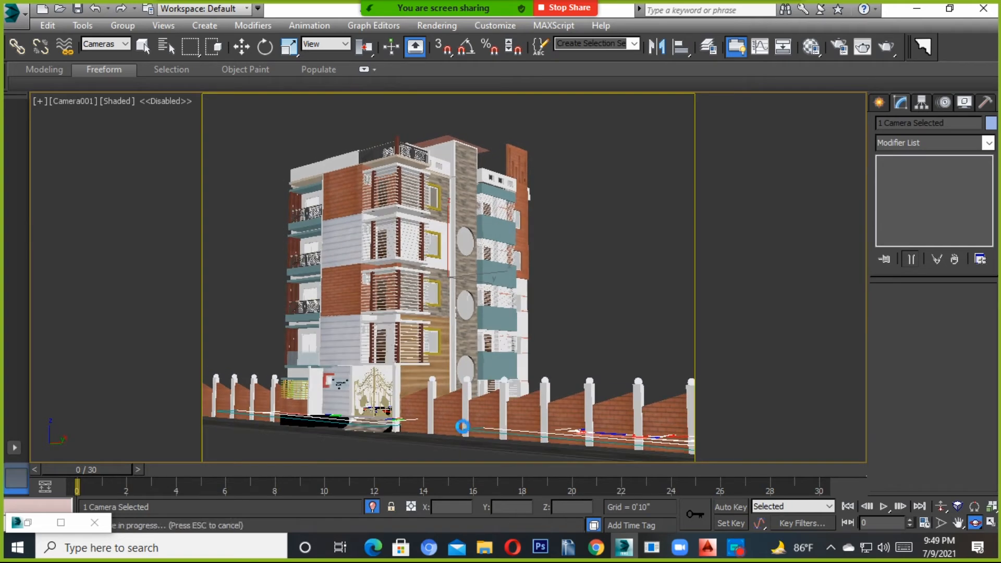
pyautogui.click(943, 522)
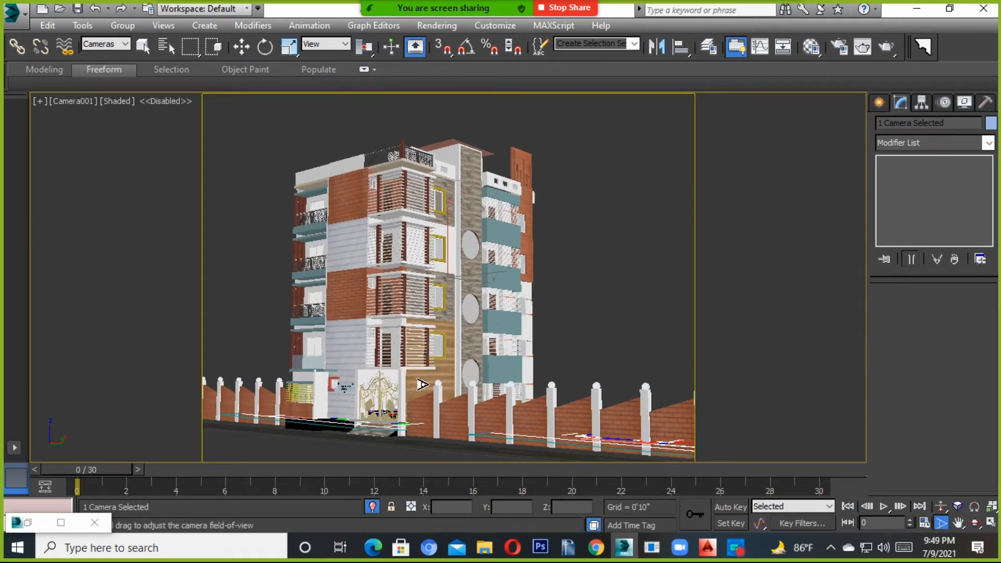
pyautogui.moveTo(439, 384); pyautogui.dragTo(472, 402)
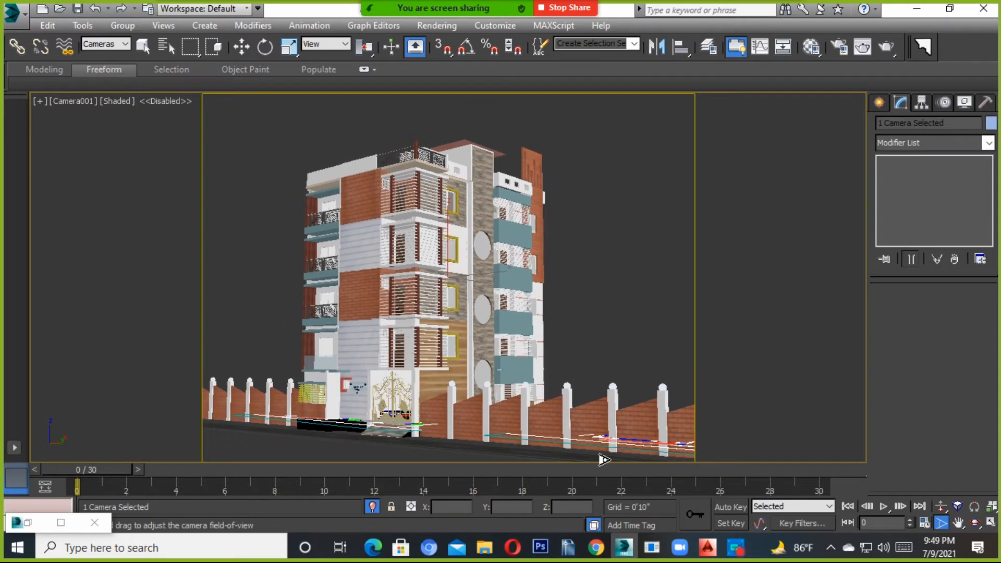
# Step: Orbit the camera slightly to refine the building's framing in the safe frame, and deselect the camera
pyautogui.click(973, 523)
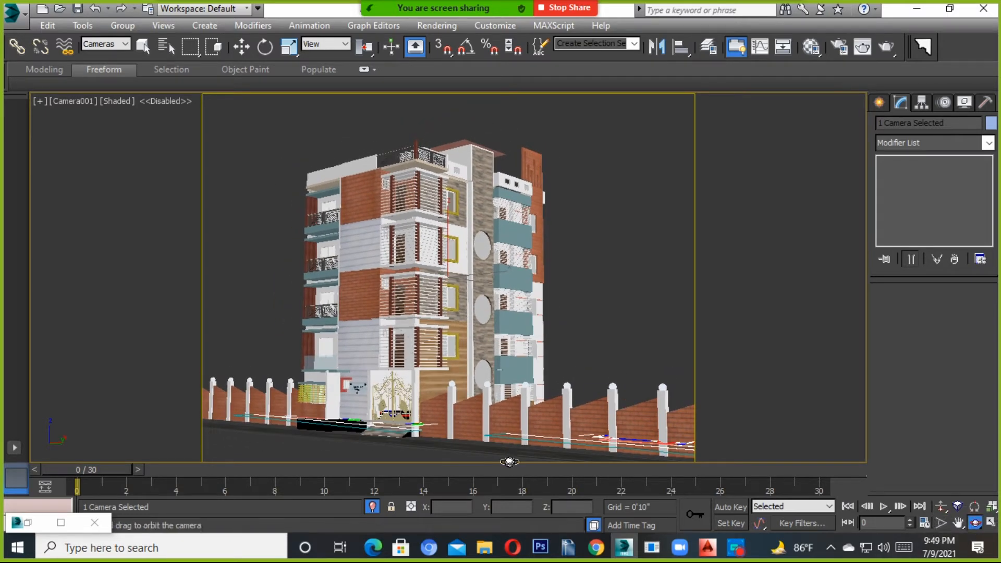
pyautogui.moveTo(470, 420); pyautogui.dragTo(469, 421)
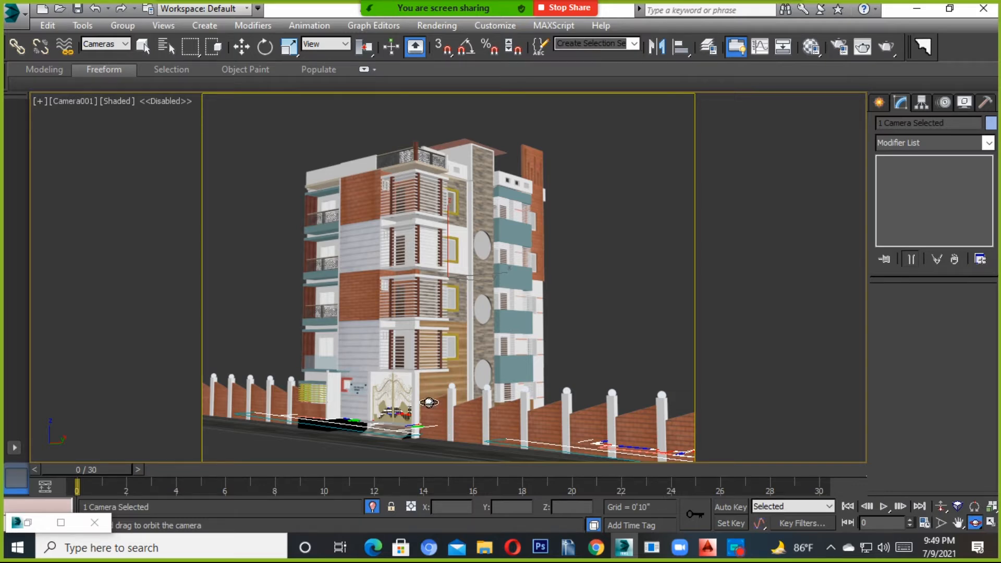
pyautogui.click(241, 46)
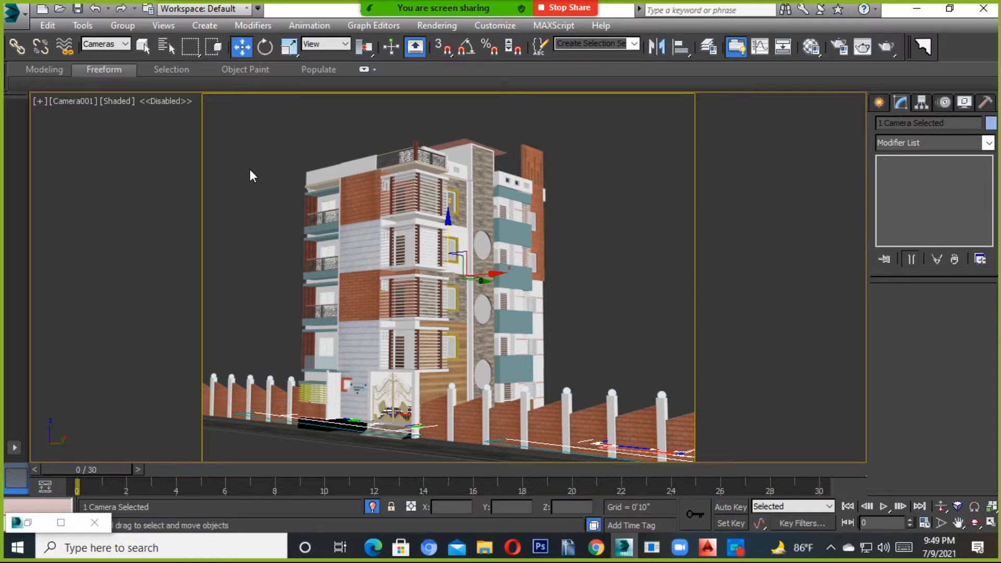
pyautogui.click(249, 168)
# Step: Switch to an orthographic view and create a VRayPlane in the empty area beside the floor plan
pyautogui.click(79, 100)
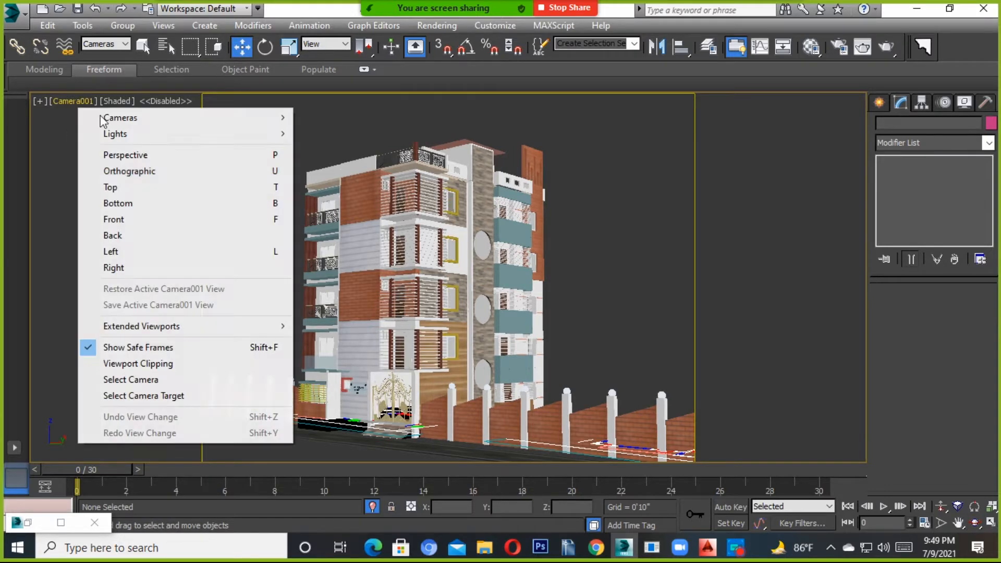
pyautogui.click(182, 177)
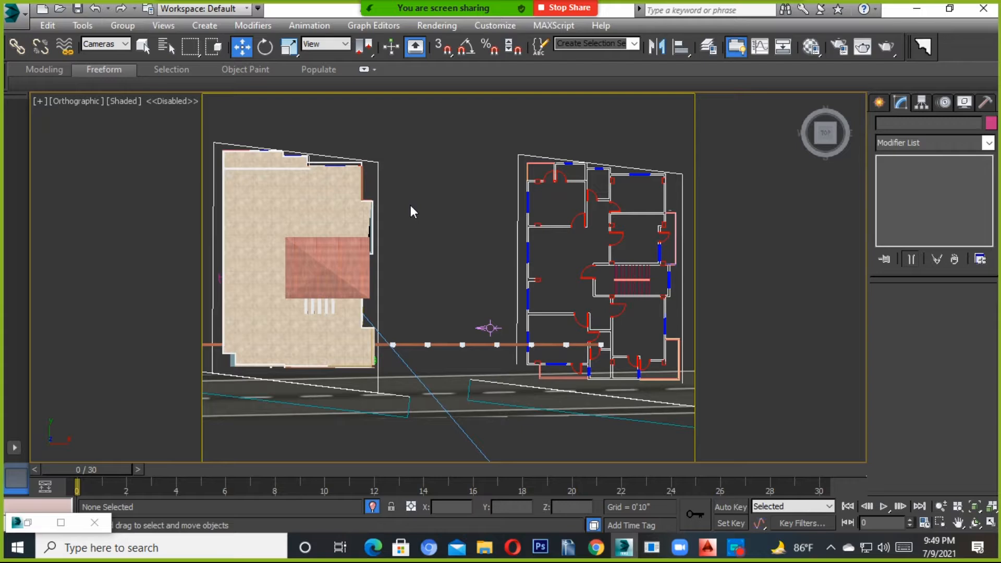
pyautogui.scroll(-5, 320, 295)
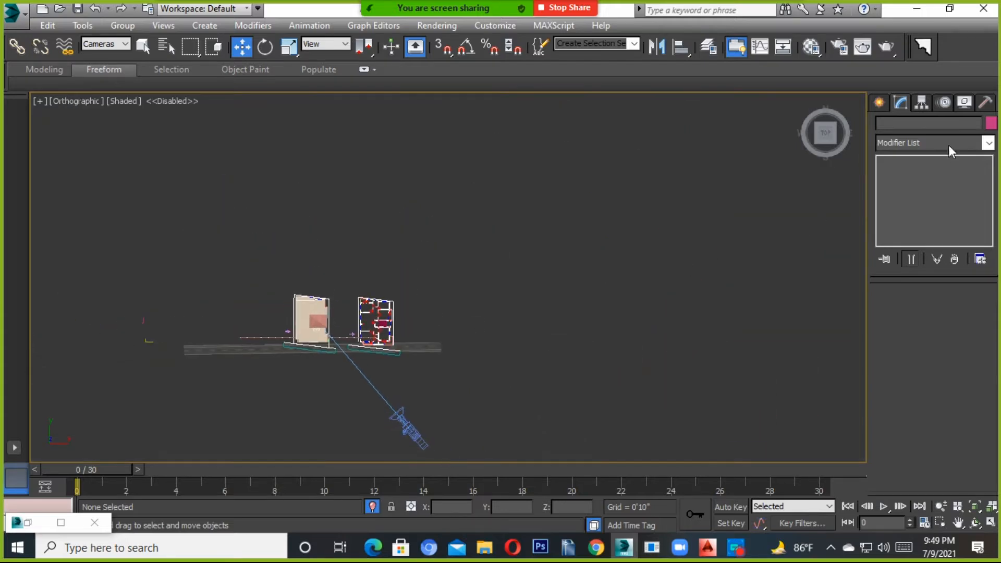
pyautogui.click(879, 104)
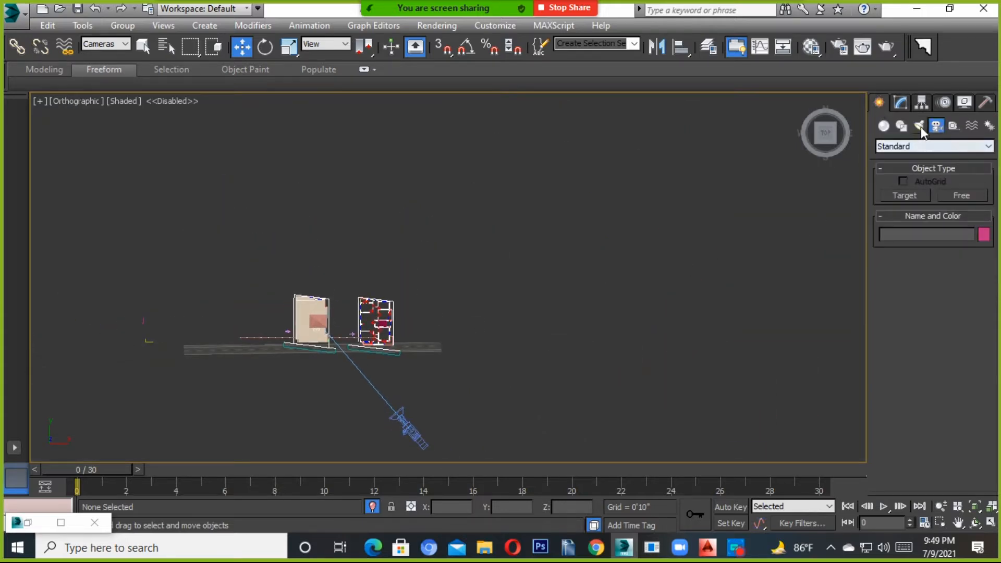
pyautogui.click(894, 145)
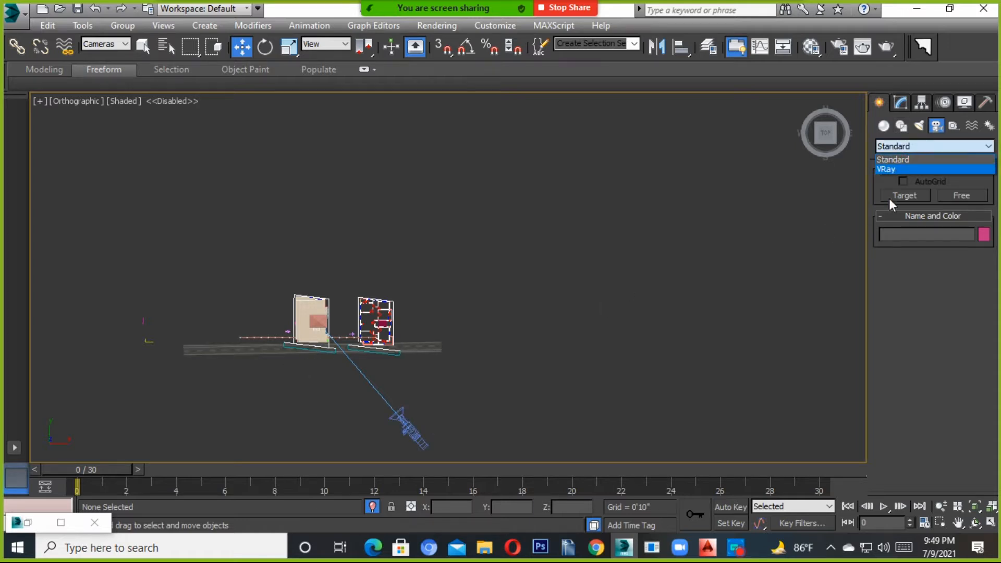
pyautogui.click(891, 168)
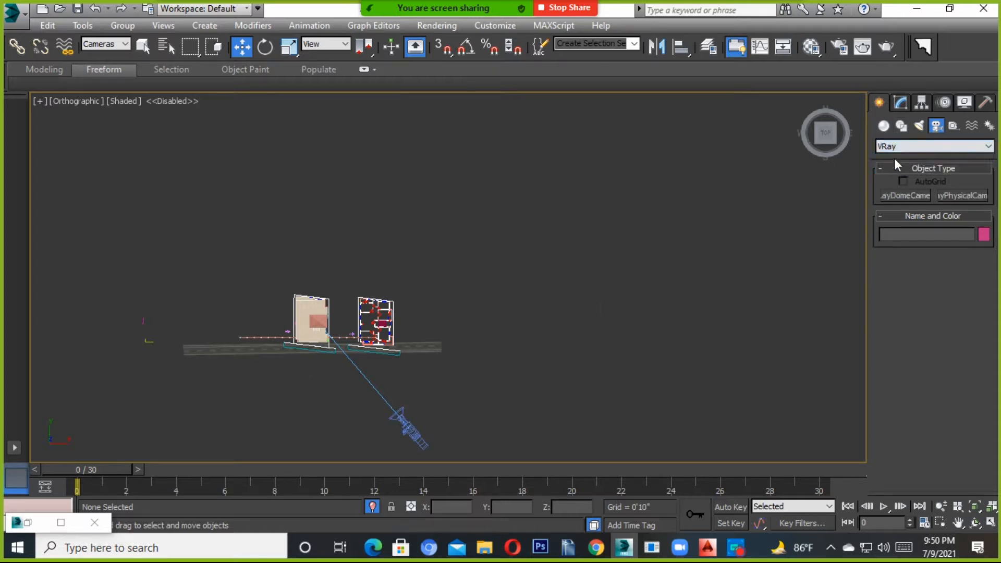
pyautogui.click(883, 126)
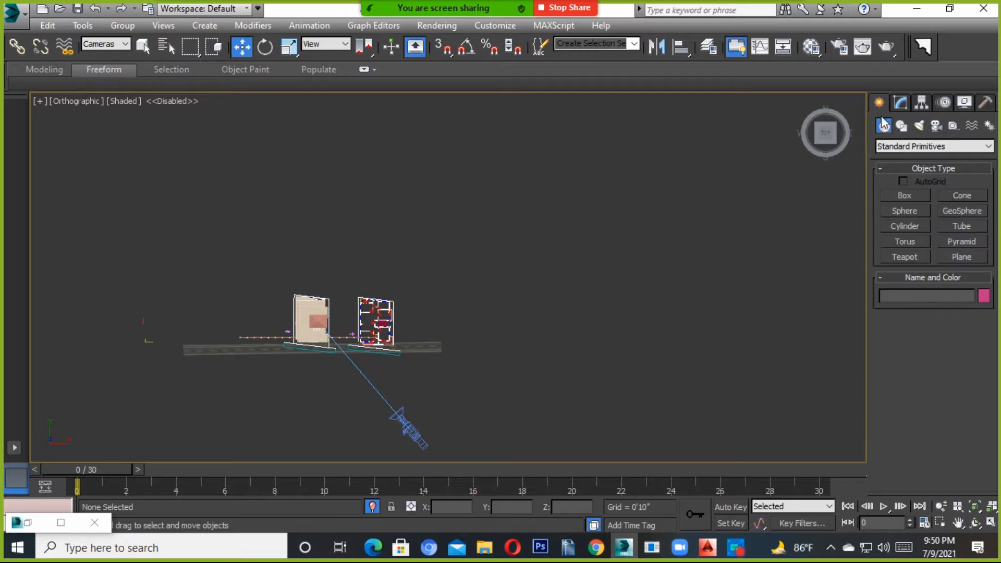
pyautogui.click(914, 147)
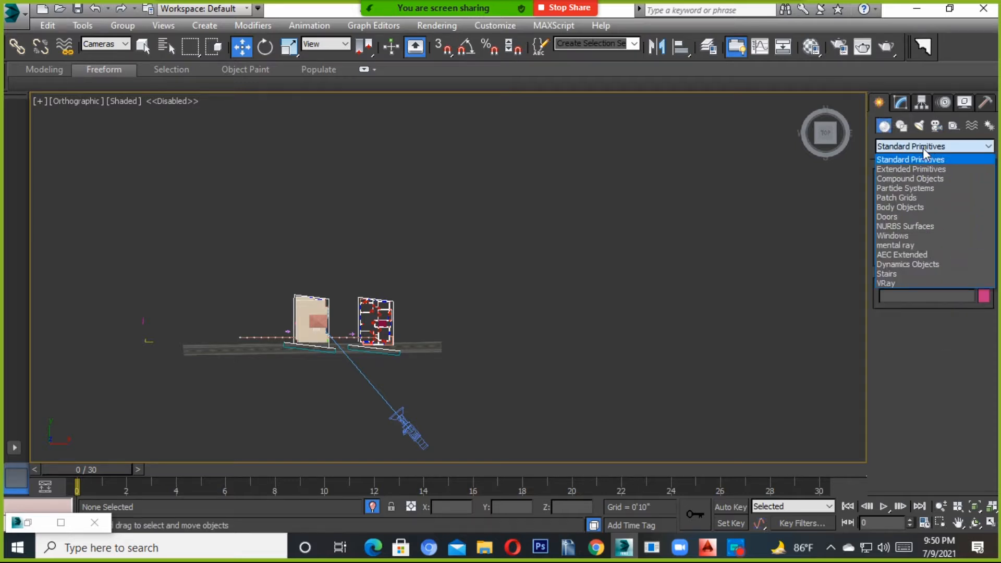
pyautogui.click(895, 282)
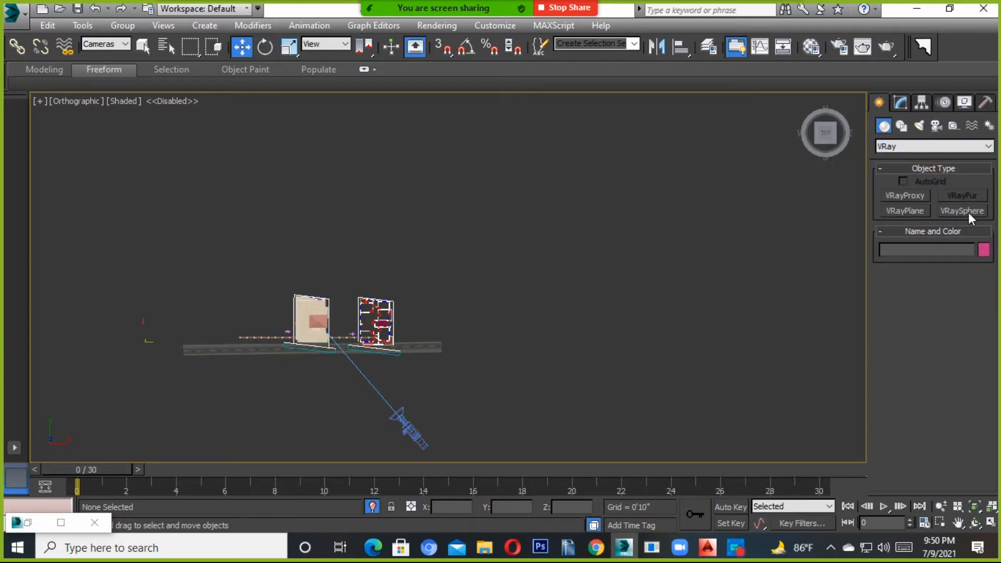
pyautogui.click(910, 211)
pyautogui.click(502, 328)
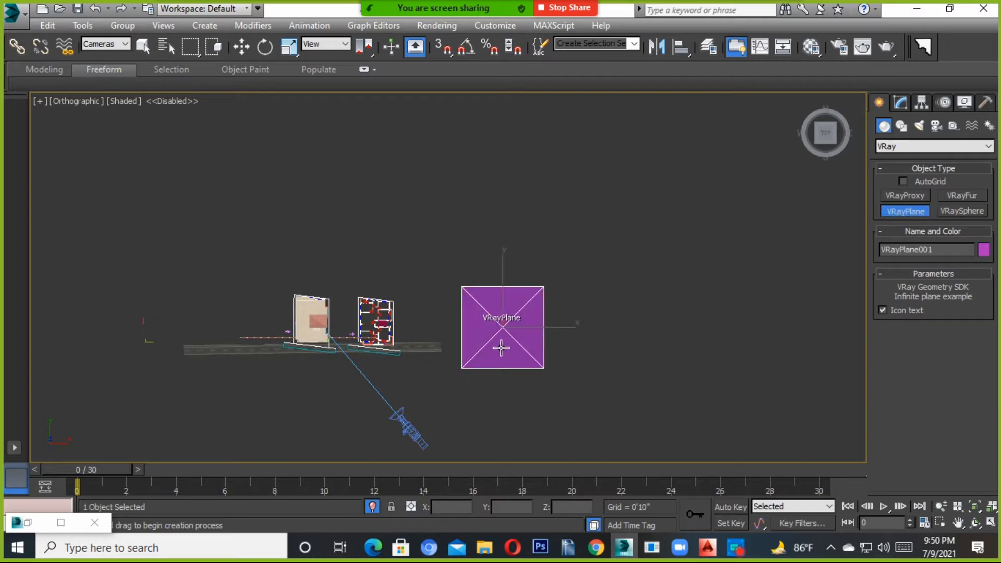
# Step: Move the VRayPlane across the scene to the side of the building
pyautogui.keyDown('alt'); pyautogui.moveTo(501, 348); pyautogui.dragTo(629, 377, button='middle'); pyautogui.keyUp('alt')
pyautogui.click(241, 47)
pyautogui.moveTo(662, 375); pyautogui.dragTo(458, 365)
# Step: Lower the VRayPlane beneath the building and road to a height of about -2'6"
pyautogui.scroll(8, 493, 333)
pyautogui.keyDown('alt'); pyautogui.moveTo(504, 302); pyautogui.dragTo(411, 337, button='middle'); pyautogui.keyUp('alt')
pyautogui.scroll(8, 345, 367)
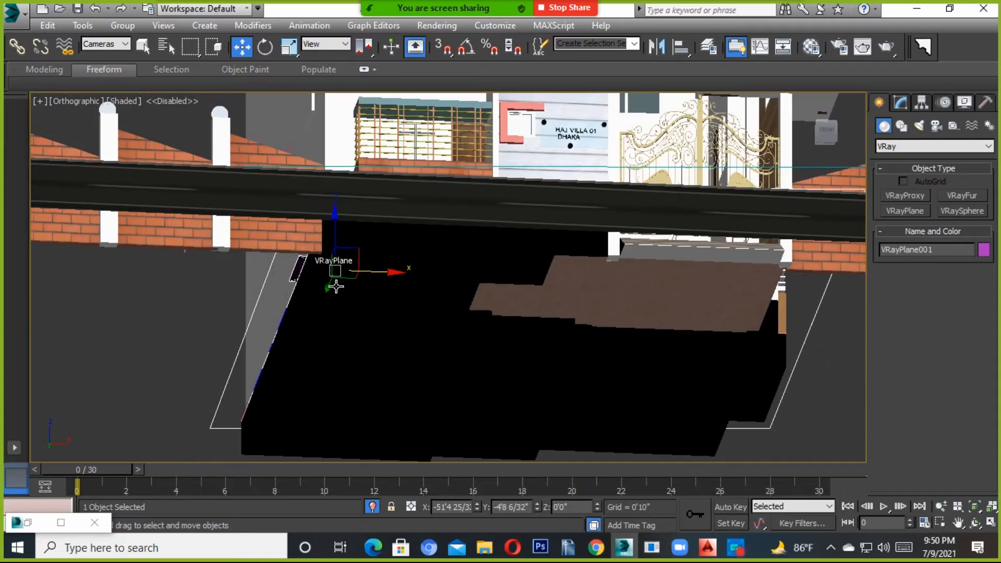
pyautogui.scroll(3, 334, 289)
pyautogui.moveTo(332, 231); pyautogui.dragTo(331, 280)
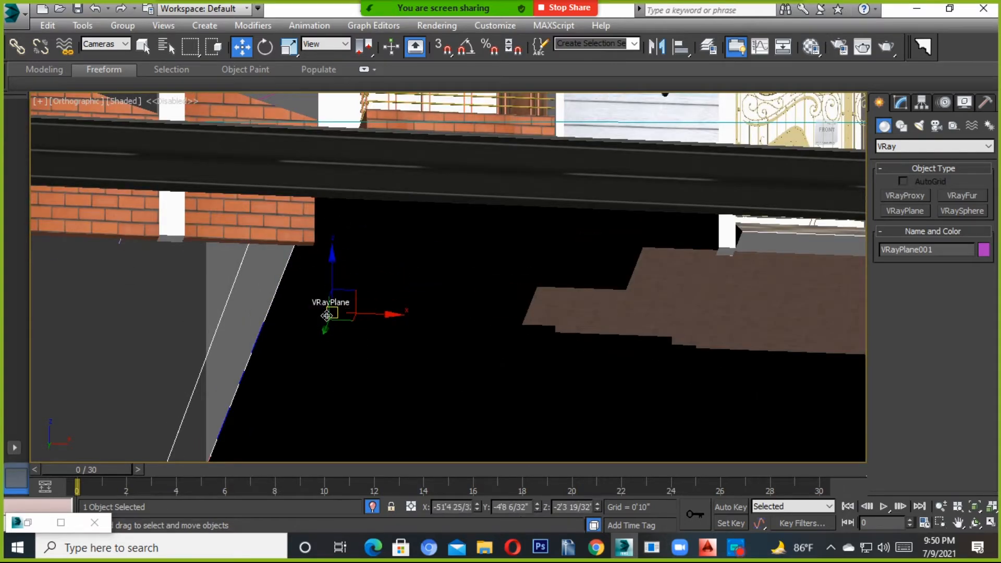
pyautogui.scroll(5, 329, 315)
pyautogui.keyDown('alt'); pyautogui.moveTo(330, 317); pyautogui.dragTo(340, 314, button='middle'); pyautogui.keyUp('alt')
pyautogui.moveTo(342, 286); pyautogui.dragTo(342, 293)
# Step: Examine the VRayPlane's position against the building, boundary wall and road from several distances and angles
pyautogui.scroll(-6, 398, 328)
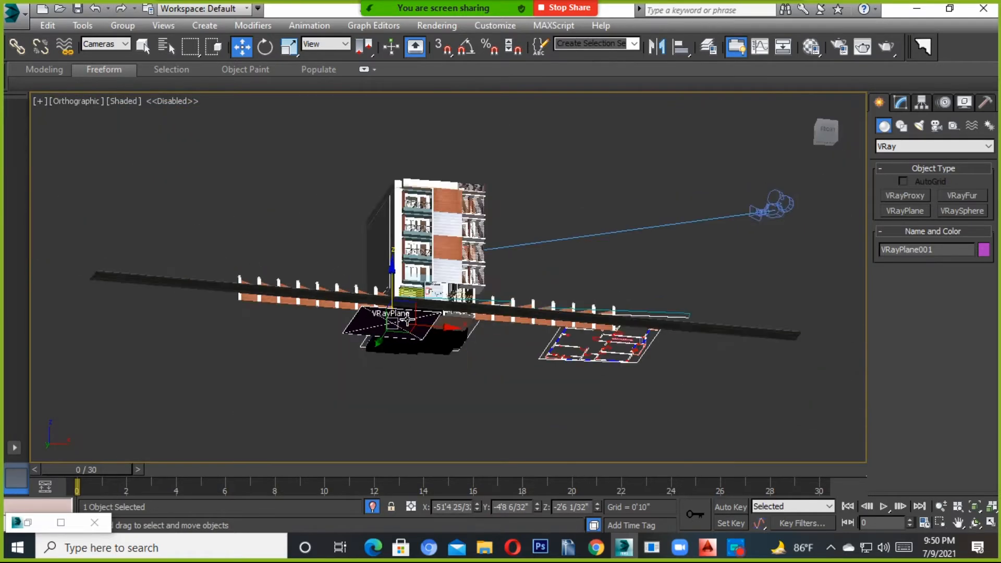
pyautogui.scroll(-8, 407, 320)
pyautogui.moveTo(408, 336)
pyautogui.keyDown('alt'); pyautogui.mouseDown(button='middle')
pyautogui.moveTo(415, 431)
pyautogui.moveTo(413, 352)
pyautogui.mouseUp(button='middle'); pyautogui.keyUp('alt')
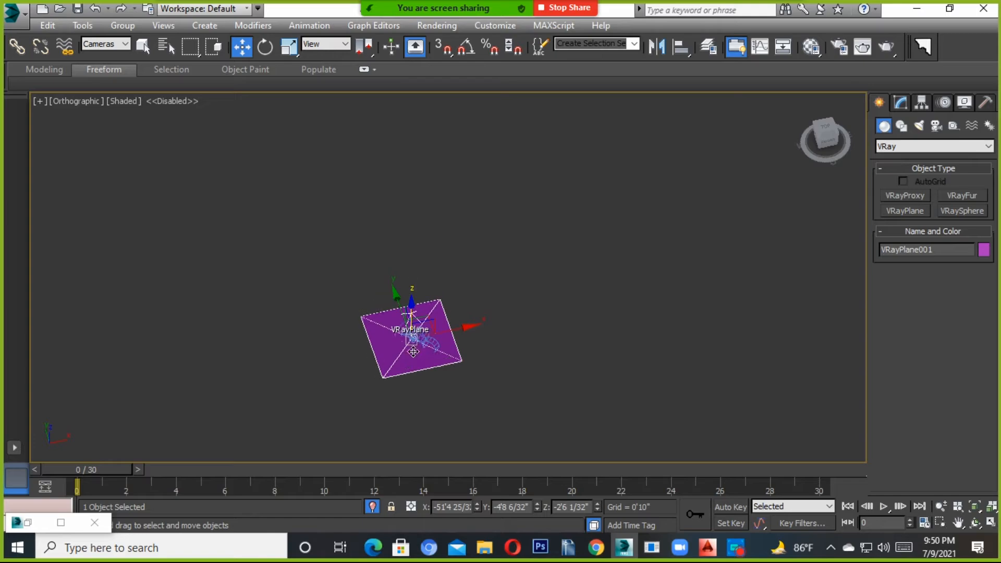
pyautogui.scroll(10, 413, 352)
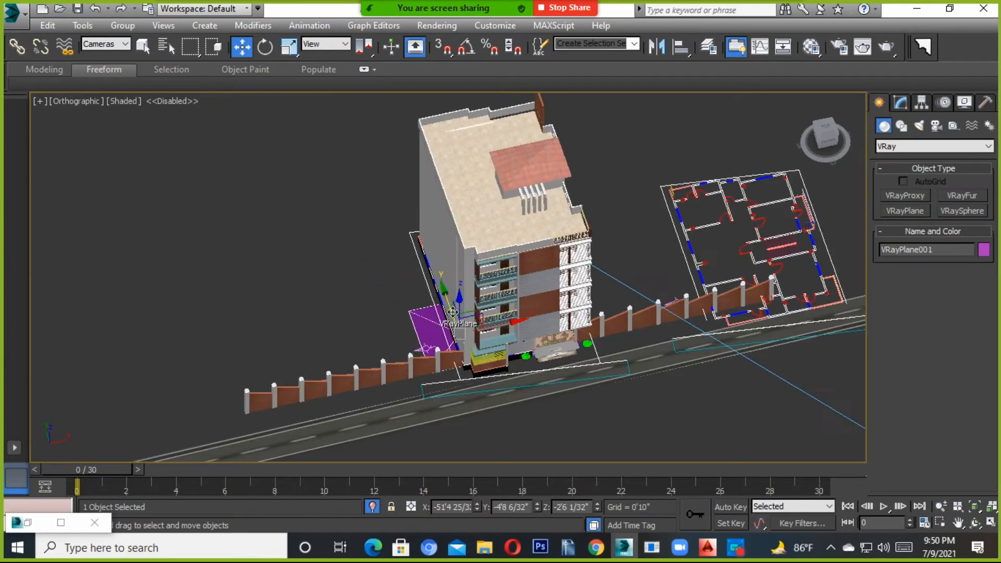
pyautogui.scroll(6, 448, 326)
pyautogui.scroll(-7, 443, 333)
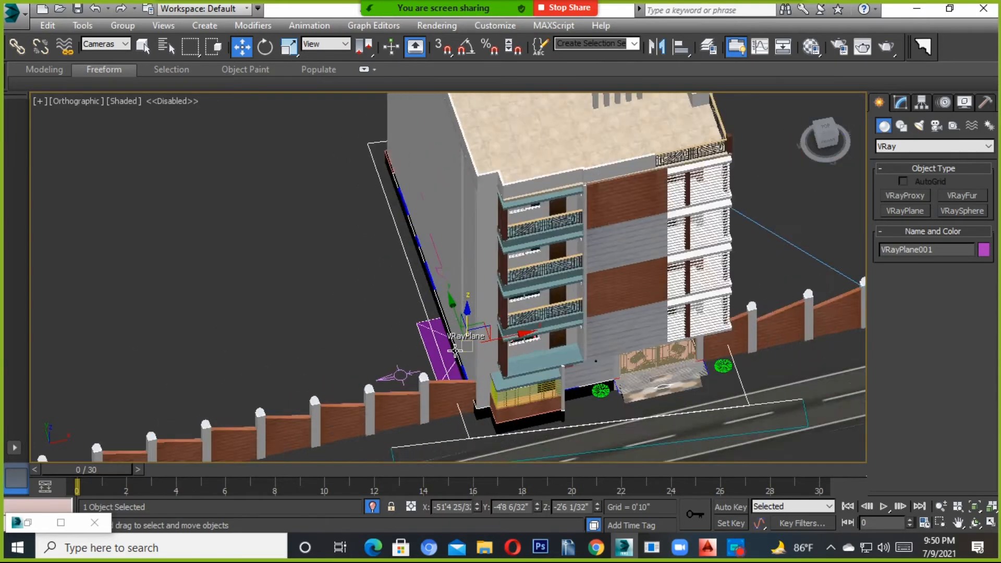
pyautogui.scroll(7, 462, 356)
pyautogui.scroll(2, 463, 313)
pyautogui.scroll(-10, 456, 362)
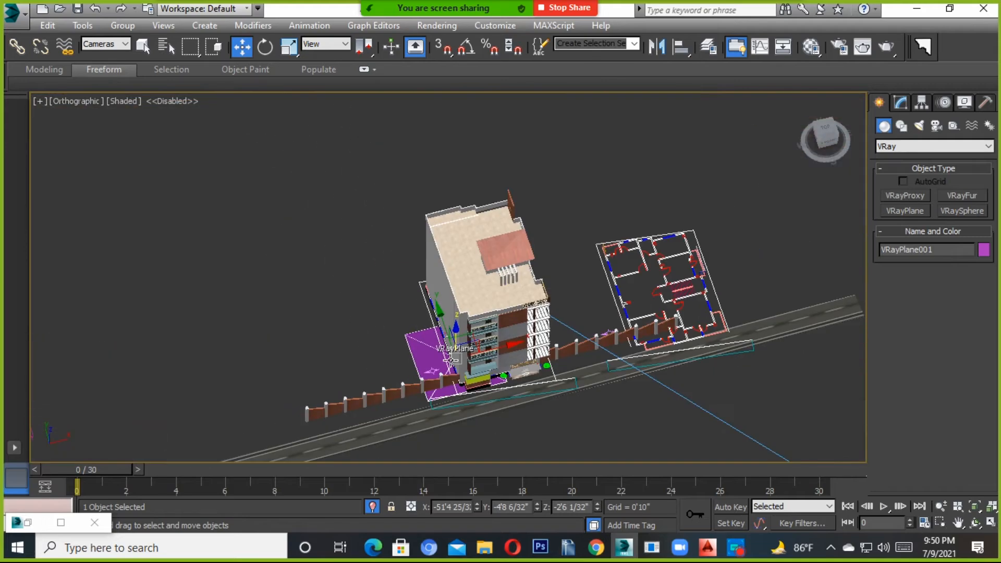
pyautogui.scroll(-8, 450, 371)
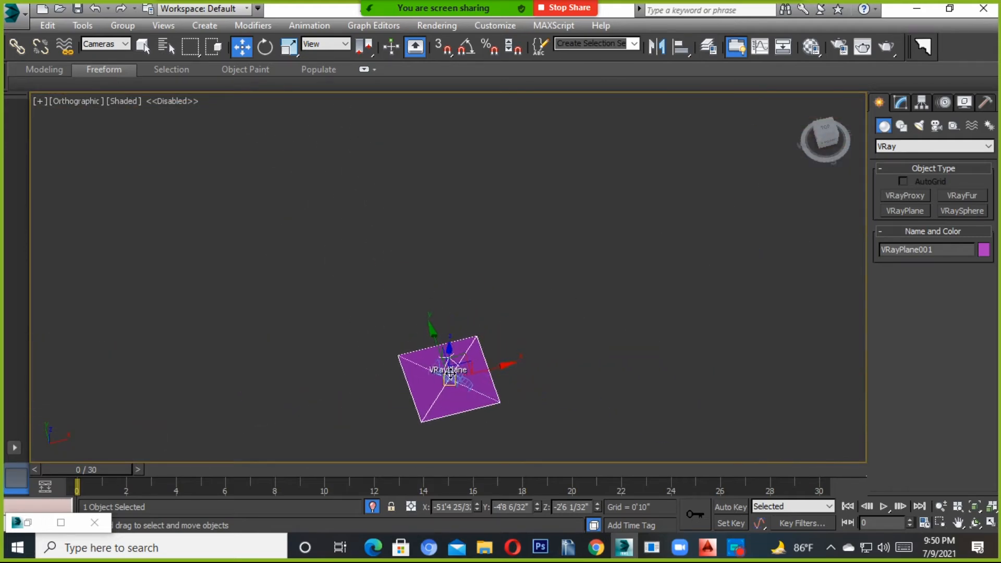
pyautogui.scroll(4, 453, 380)
pyautogui.scroll(8, 453, 380)
pyautogui.moveTo(449, 334); pyautogui.dragTo(579, 420, button='middle')
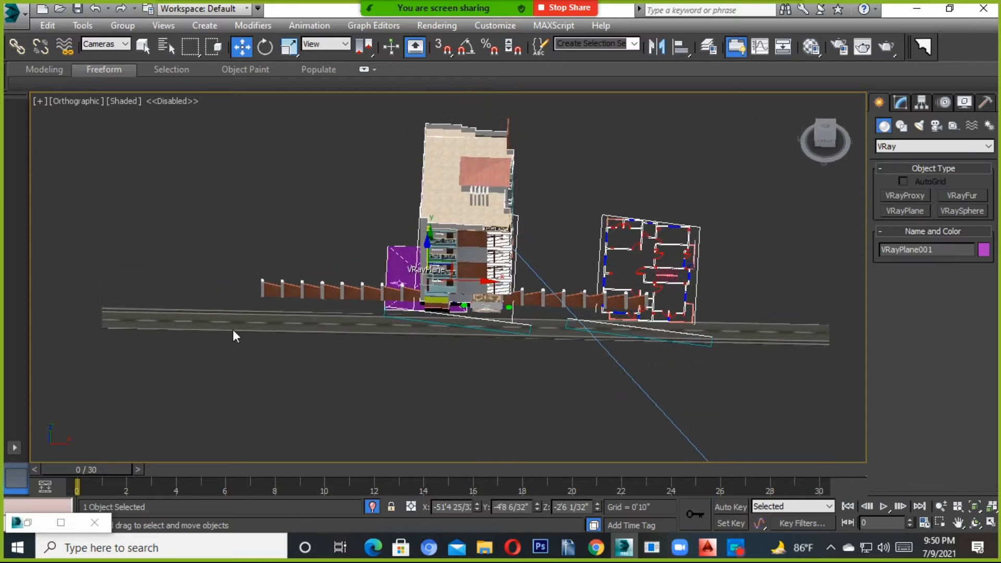
pyautogui.keyDown('alt'); pyautogui.moveTo(468, 354); pyautogui.dragTo(479, 409, button='middle'); pyautogui.keyUp('alt')
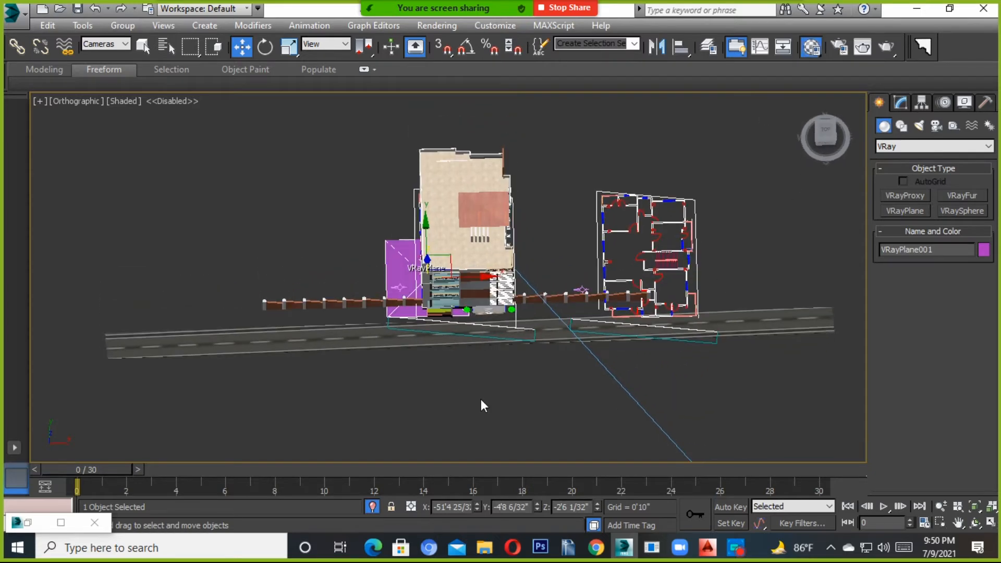
# Step: Open the Material Editor and select the green grass material, 19 - Defaultwe
pyautogui.press('m')
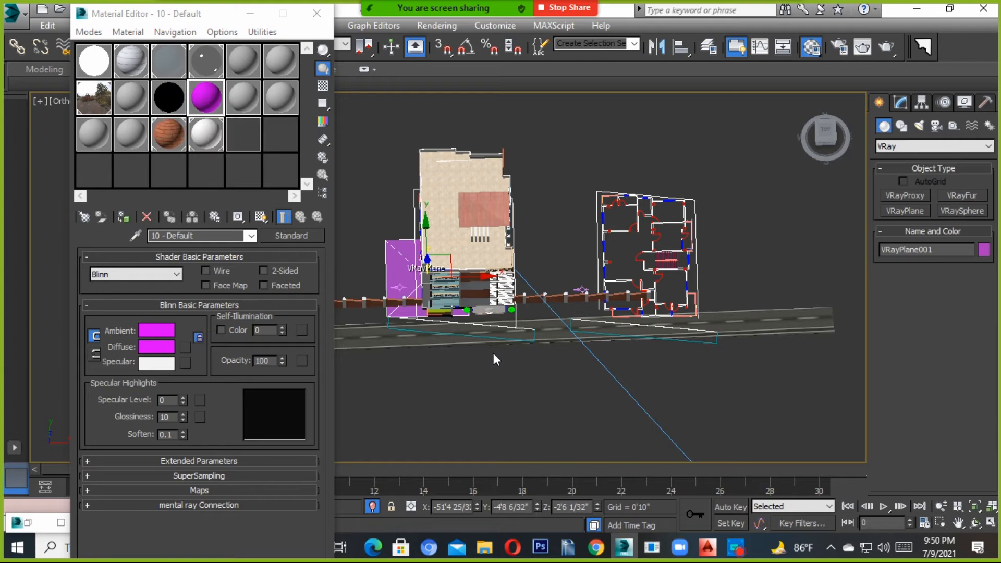
pyautogui.moveTo(475, 369); pyautogui.dragTo(647, 401, button='middle')
pyautogui.click(244, 169)
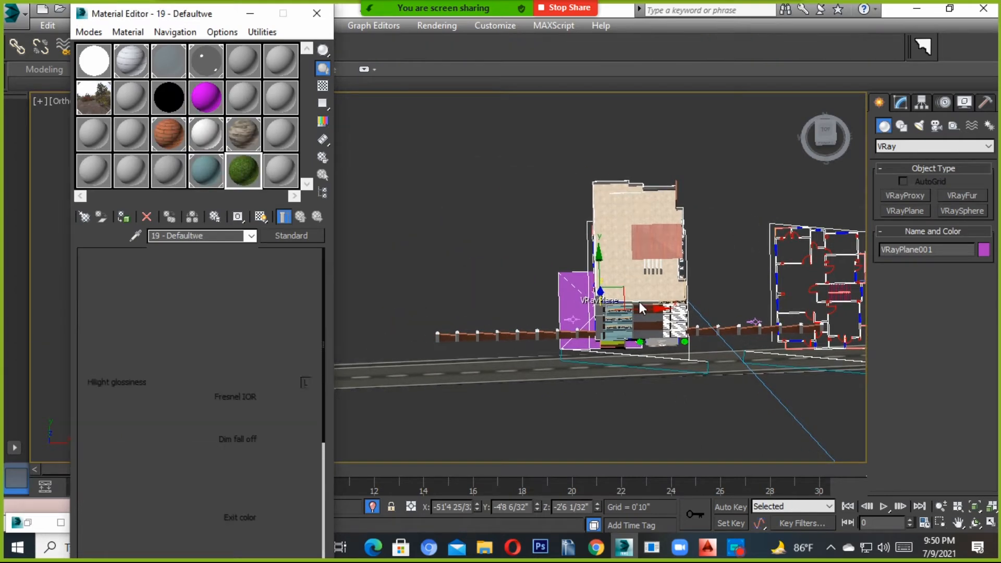
# Step: Move the VRayPlane along X well clear of the building and road, to about X -345'5"
pyautogui.moveTo(638, 314); pyautogui.dragTo(412, 315)
pyautogui.scroll(-3, 537, 341)
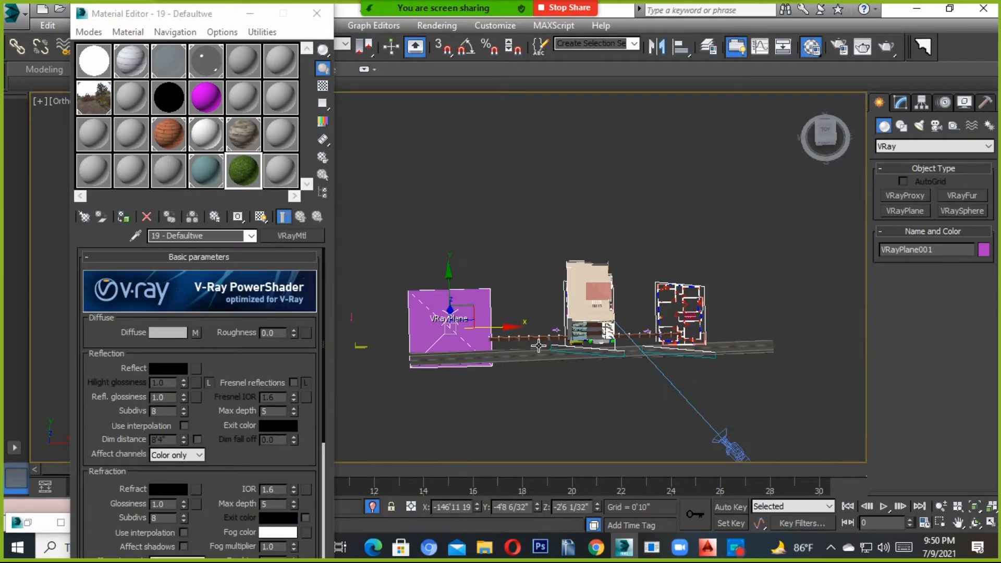
pyautogui.moveTo(526, 342); pyautogui.dragTo(634, 342, button='middle')
pyautogui.moveTo(587, 323); pyautogui.dragTo(338, 331)
pyautogui.moveTo(512, 350); pyautogui.dragTo(613, 344, button='middle')
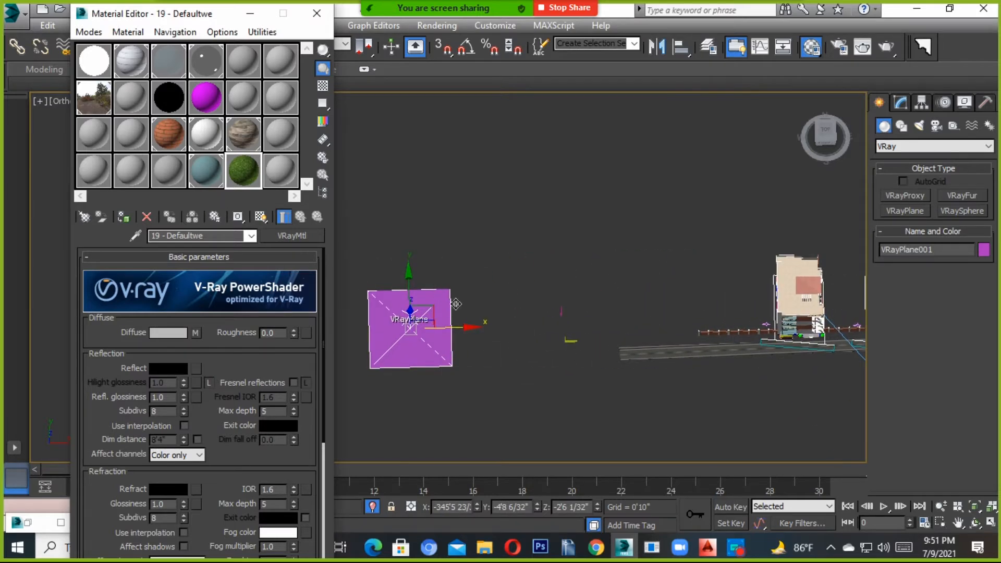
pyautogui.moveTo(448, 300); pyautogui.dragTo(586, 256, button='middle')
# Step: Try to assign the grass material to the VRayPlane, and close the Material Editor
pyautogui.click(563, 173)
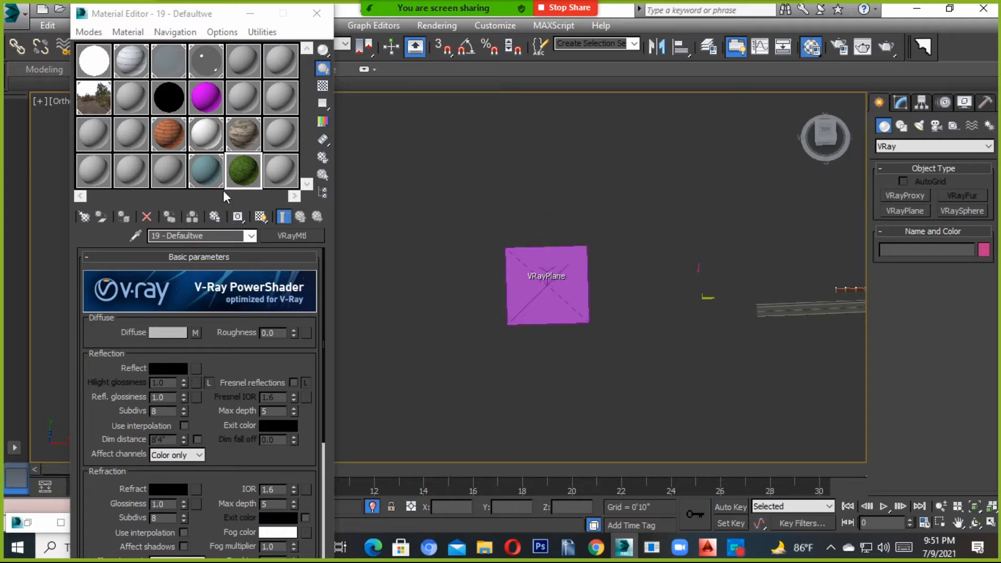
pyautogui.click(123, 217)
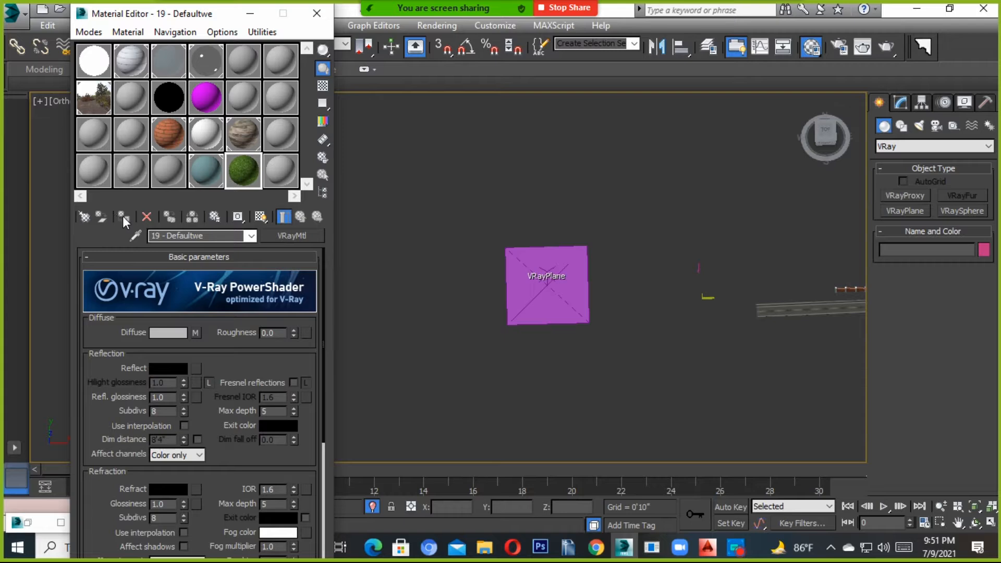
pyautogui.scroll(3, 556, 287)
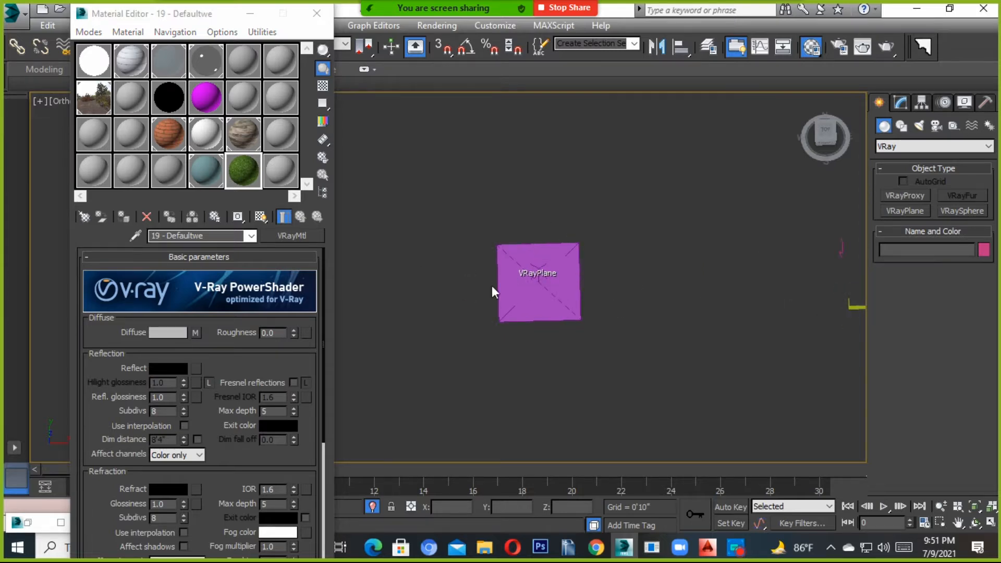
pyautogui.click(317, 13)
pyautogui.scroll(-2, 537, 328)
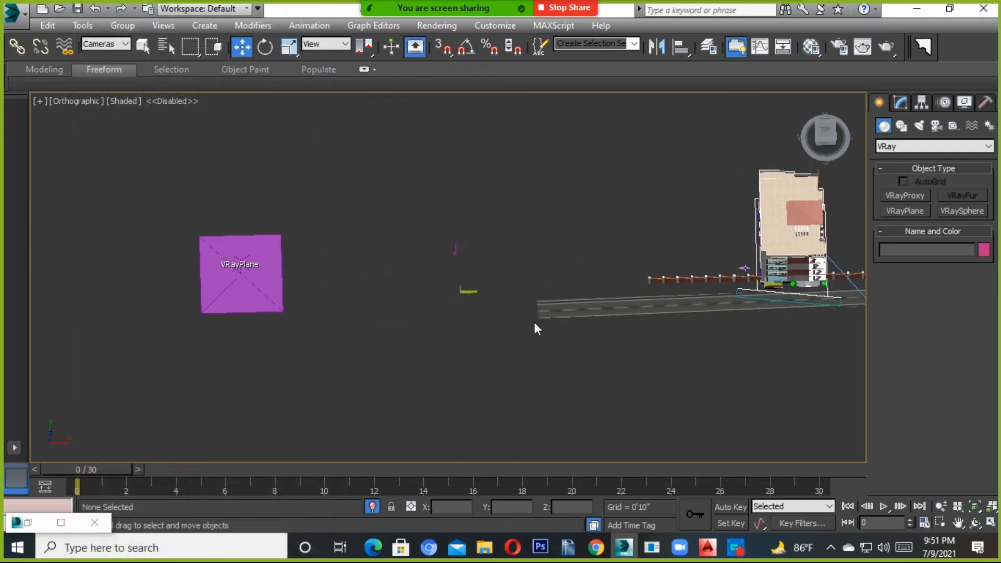
# Step: Switch the viewport back to the Camera001 view with the safe frame shown, and truck the view slightly
pyautogui.press('c')
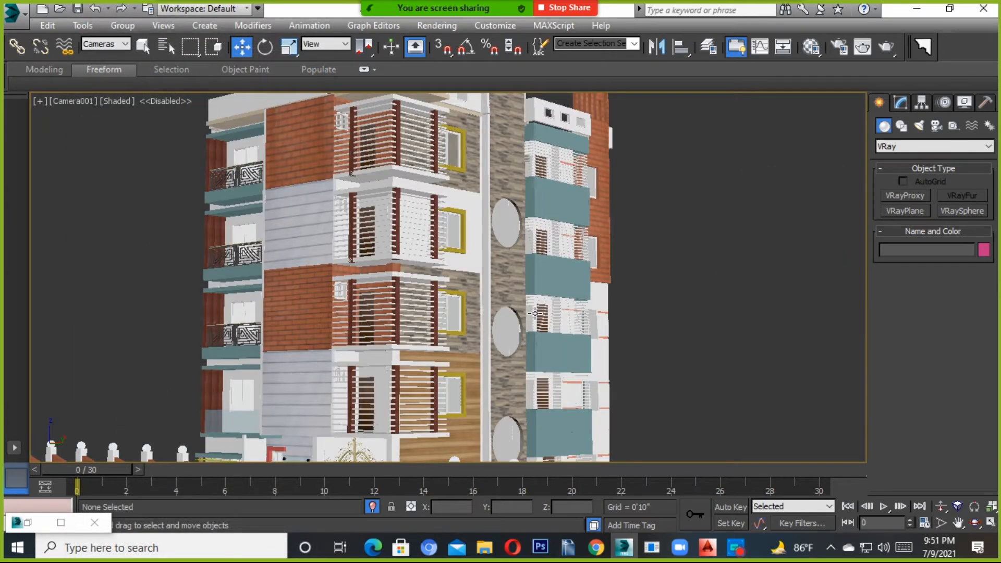
pyautogui.hotkey('shift', 'f')
pyautogui.moveTo(544, 330); pyautogui.dragTo(544, 329, button='middle')
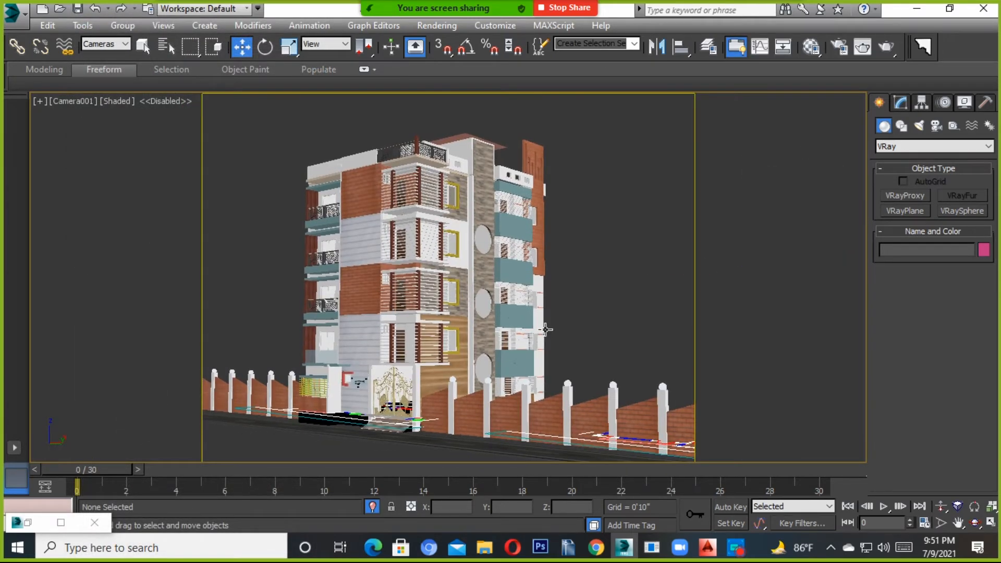
# Step: Orbit the camera slightly to settle the building in the safe frame, and start rendering the camera view
pyautogui.click(975, 523)
pyautogui.moveTo(593, 447); pyautogui.dragTo(589, 454)
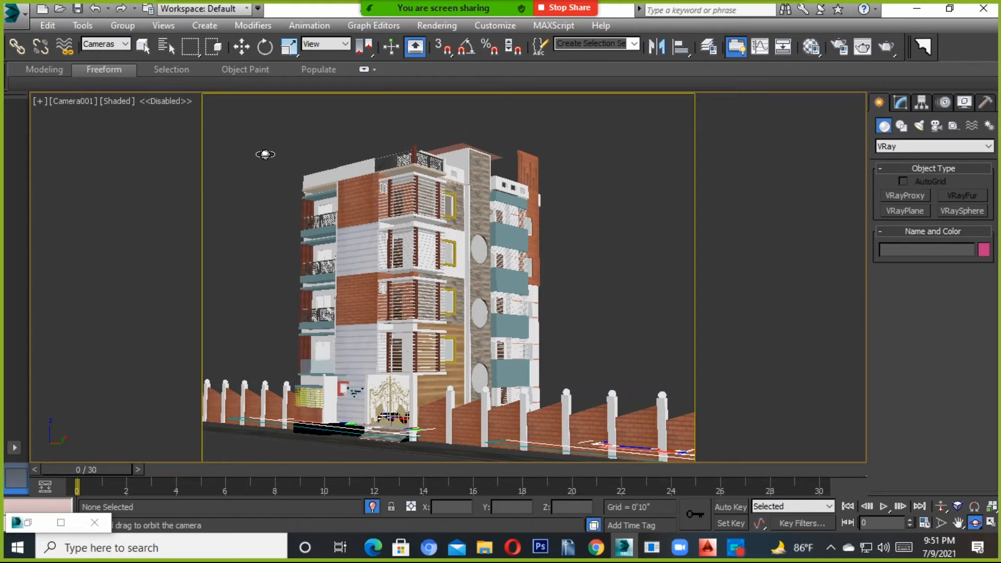
pyautogui.click(886, 48)
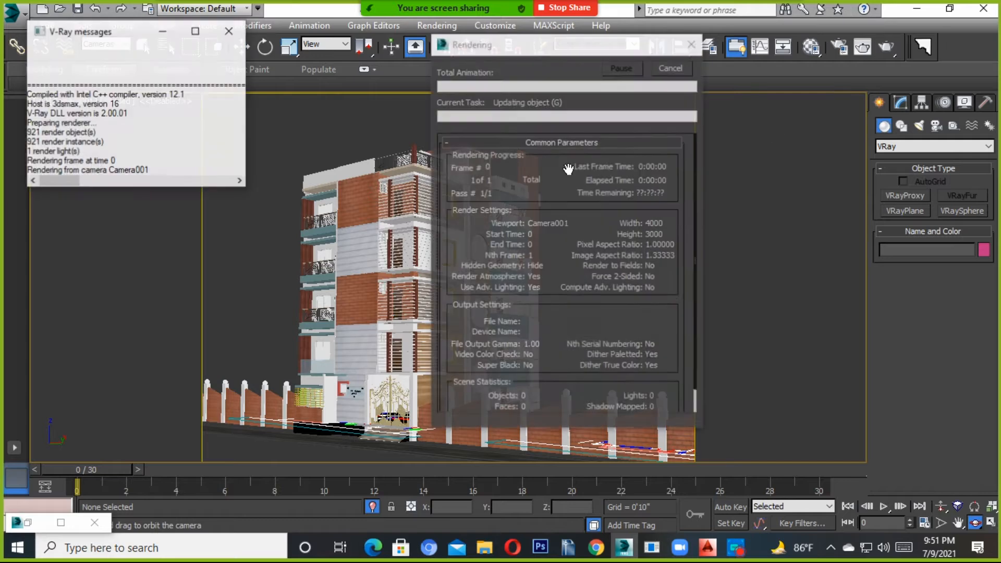
# Step: Check how the ground plane looks in the running render of the camera view, and stop the render
pyautogui.moveTo(446, 59); pyautogui.dragTo(349, 38)
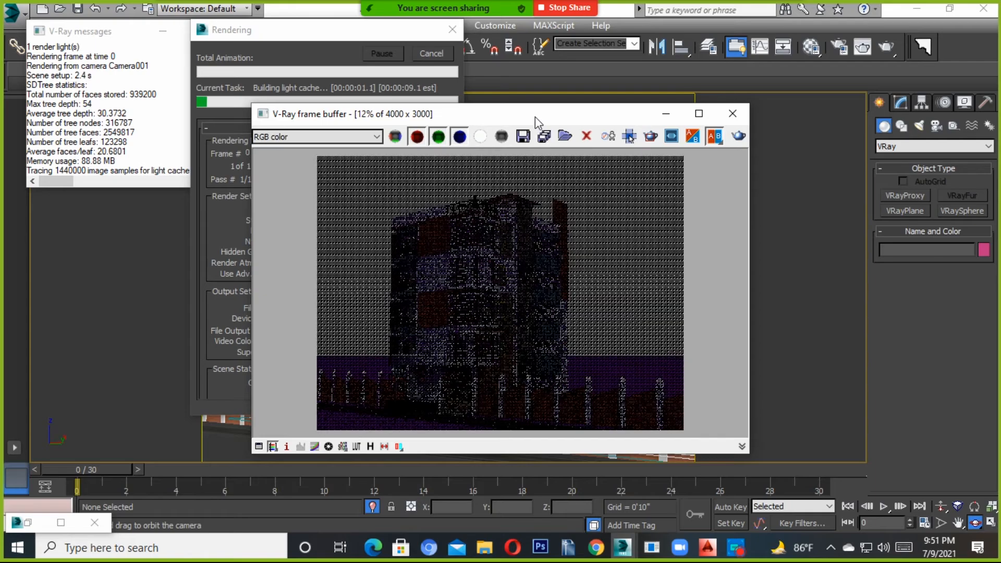
pyautogui.moveTo(535, 116); pyautogui.dragTo(556, 82)
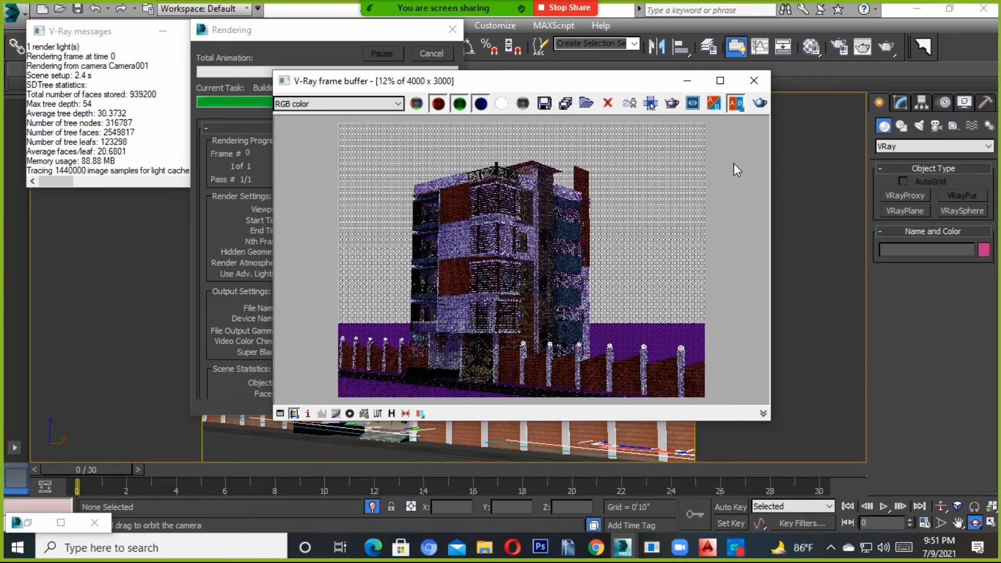
pyautogui.click(753, 81)
pyautogui.click(451, 29)
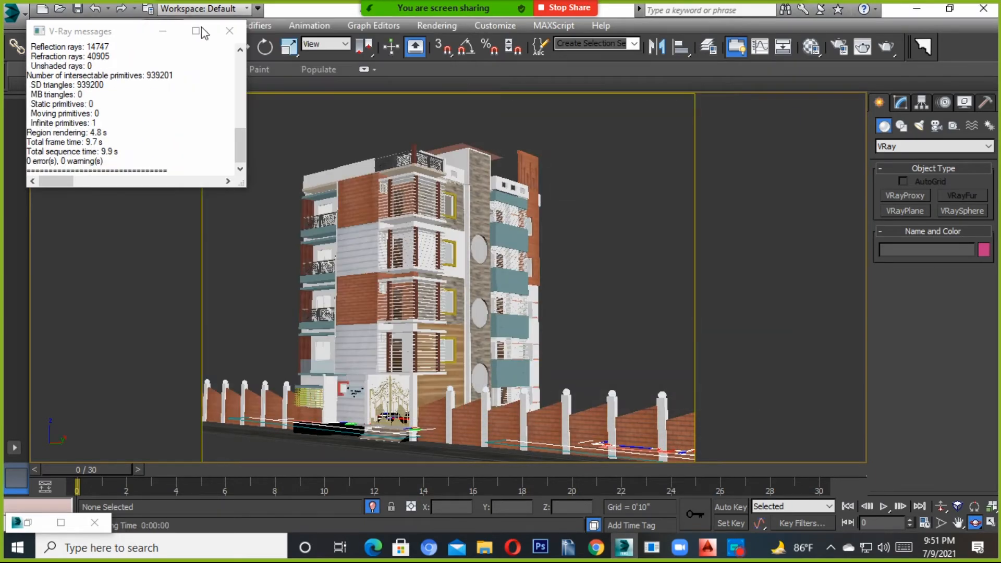
# Step: Set the selection filter to All, then select the VRayPlane beyond the building and assign it the grass material
pyautogui.click(990, 523)
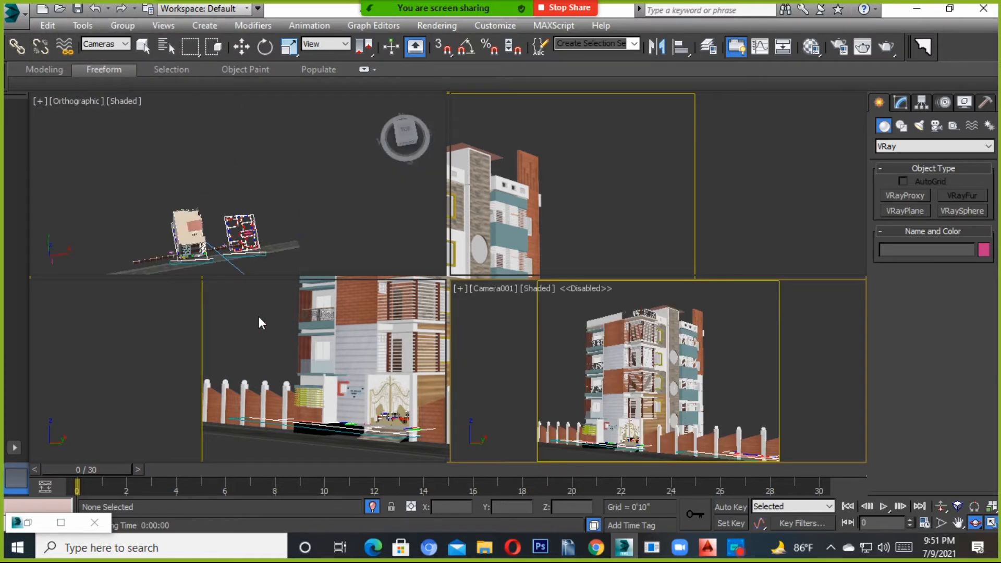
pyautogui.press('w')
pyautogui.click(153, 320)
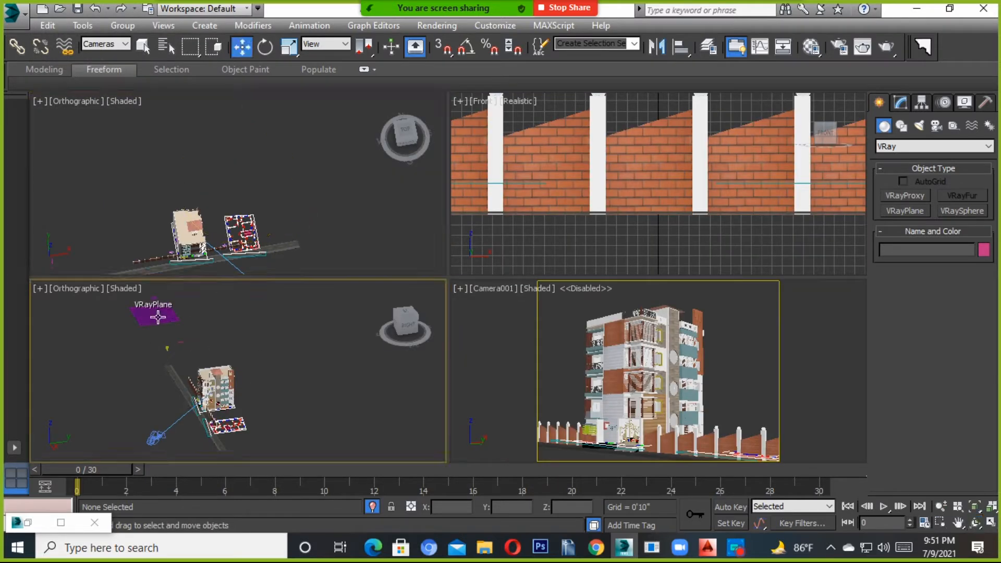
pyautogui.moveTo(158, 314); pyautogui.dragTo(186, 364, button='middle')
pyautogui.click(112, 45)
pyautogui.click(112, 57)
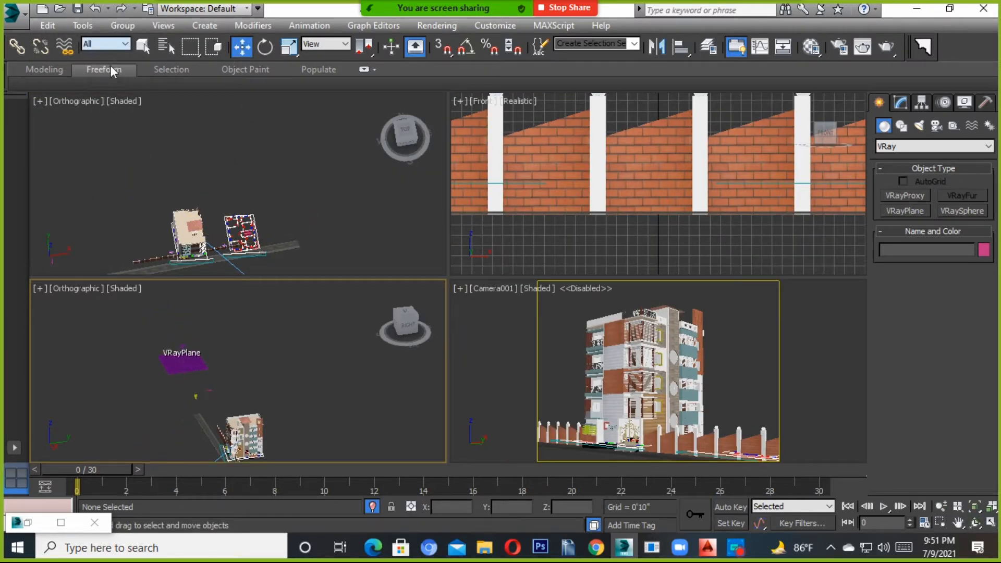
pyautogui.click(201, 360)
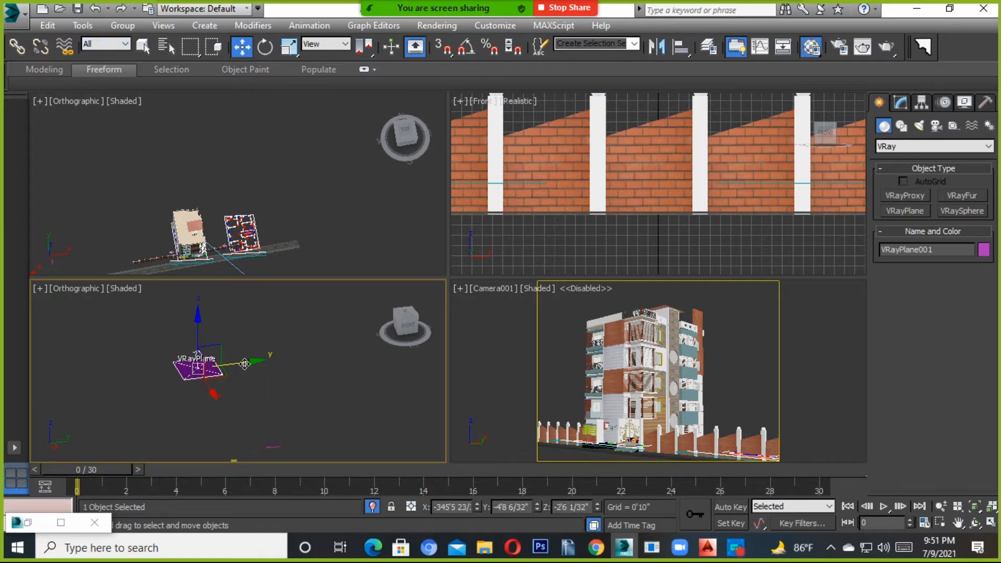
pyautogui.press('m')
pyautogui.click(127, 221)
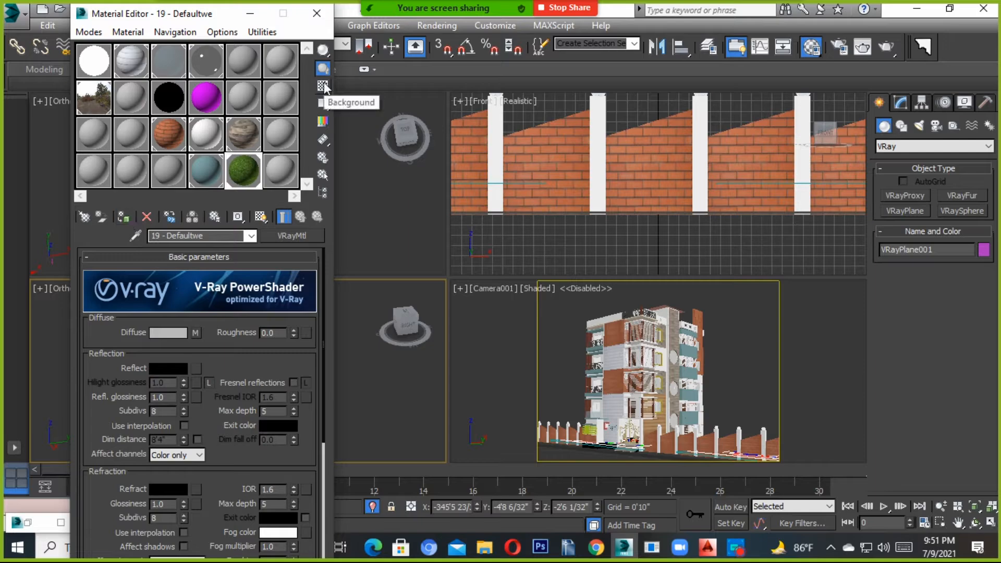
pyautogui.click(317, 13)
# Step: Render the maximized Camera001 view and inspect the building, boundary wall and ground in the enlarged V-Ray frame buffer
pyautogui.click(579, 314)
pyautogui.click(990, 522)
pyautogui.hotkey('shift', 'q')
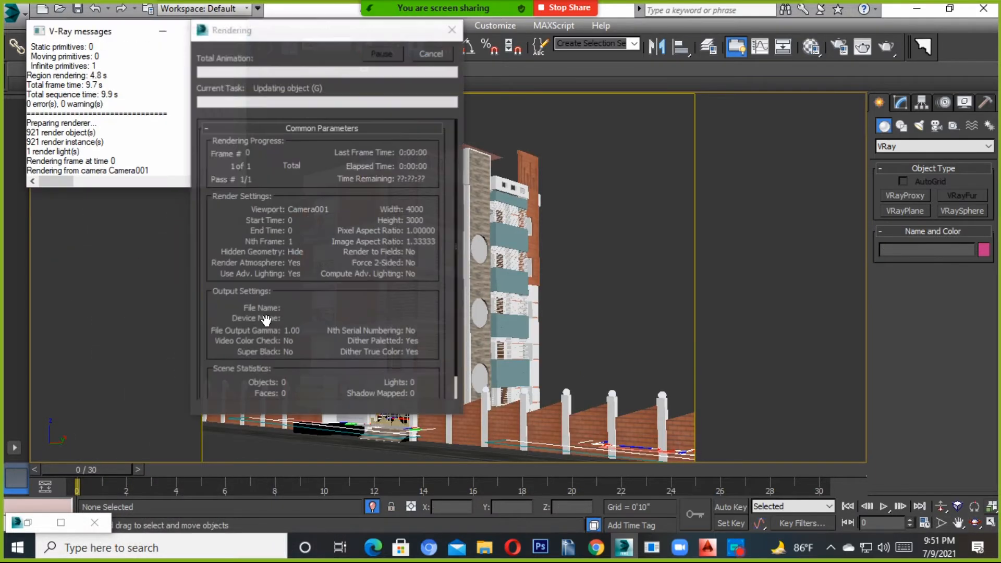
pyautogui.moveTo(324, 33); pyautogui.dragTo(727, 55)
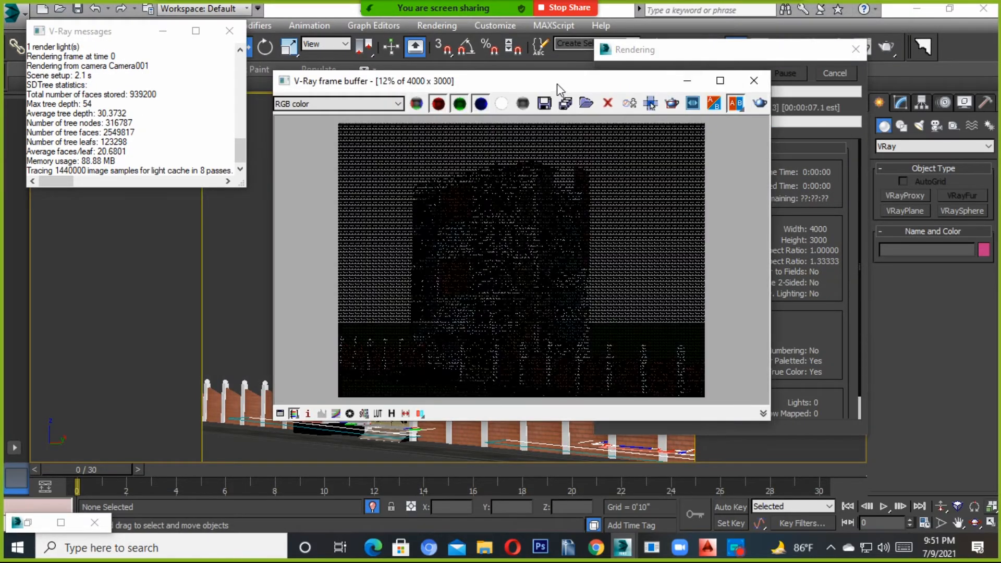
pyautogui.moveTo(557, 84); pyautogui.dragTo(427, 74)
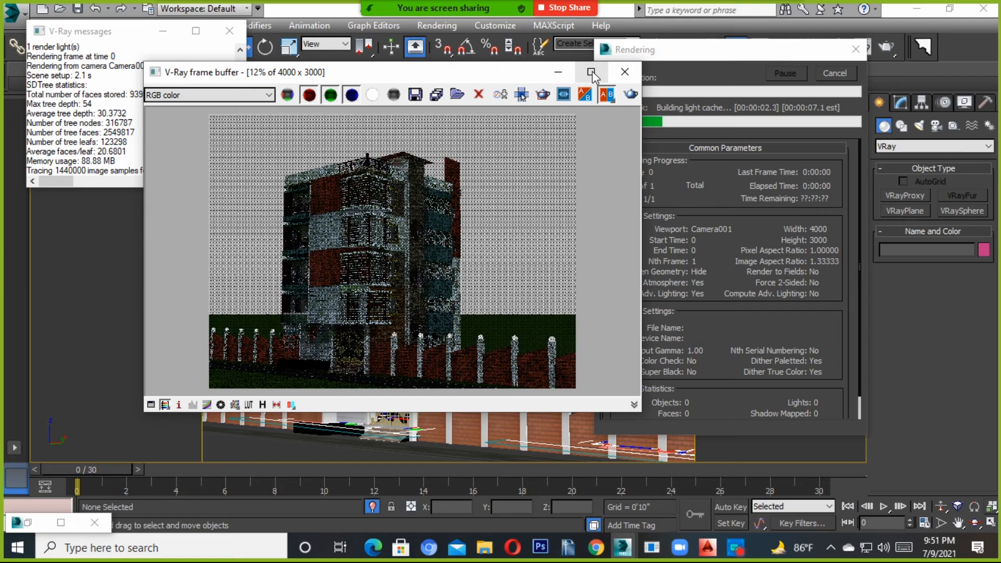
pyautogui.click(591, 72)
pyautogui.scroll(2, 520, 403)
pyautogui.moveTo(347, 409); pyautogui.dragTo(406, 273, button='middle')
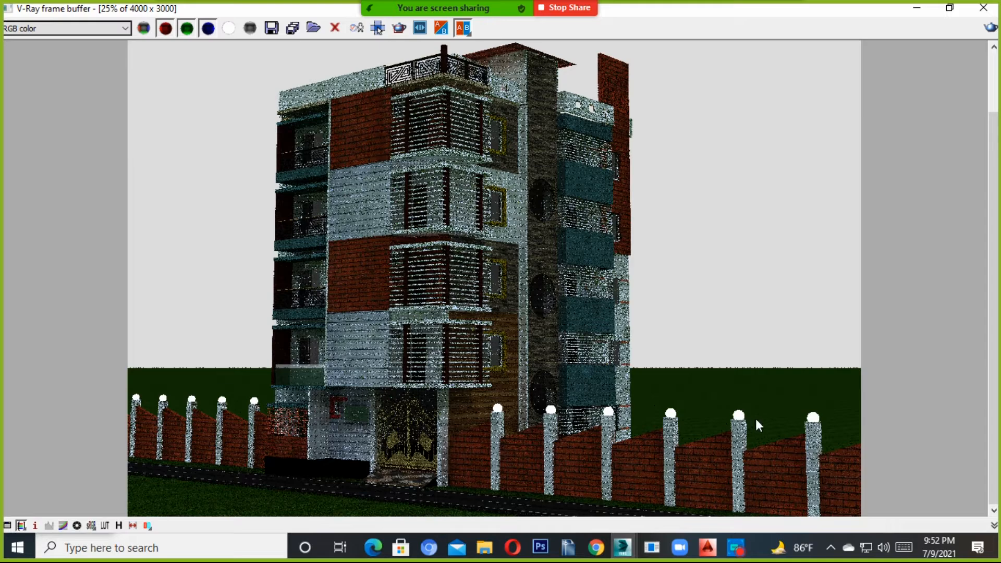
pyautogui.scroll(2, 695, 431)
pyautogui.scroll(-2, 700, 377)
pyautogui.moveTo(688, 404); pyautogui.dragTo(676, 295, button='middle')
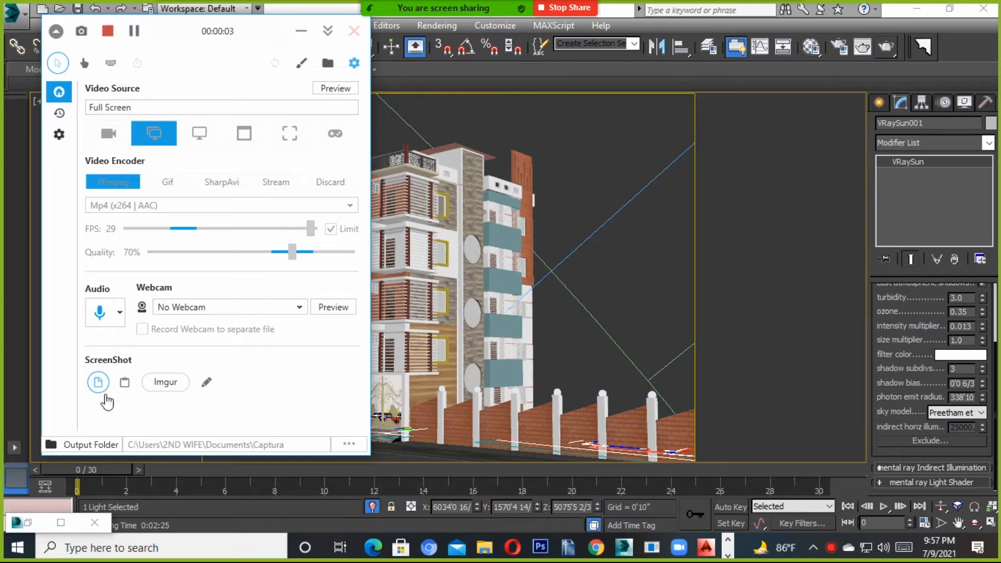
pyautogui.click(119, 313)
pyautogui.click(119, 313)
pyautogui.click(300, 31)
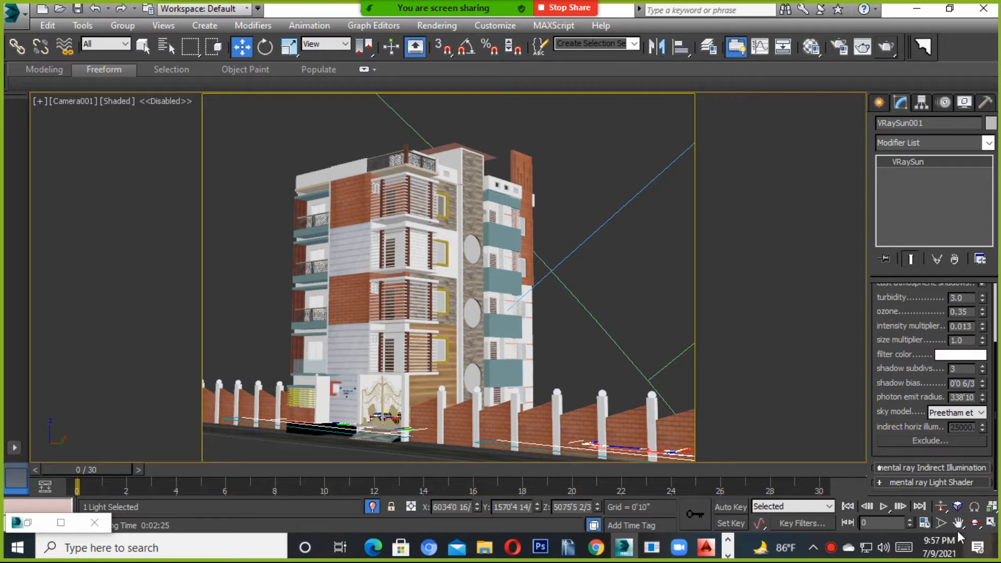
# Step: Narrow the Camera001 field of view slightly so the building fills more of the safe frame, and deselect the VRaySun
pyautogui.click(941, 523)
pyautogui.moveTo(556, 417)
pyautogui.mouseDown()
pyautogui.moveTo(551, 399)
pyautogui.moveTo(556, 419)
pyautogui.mouseUp()
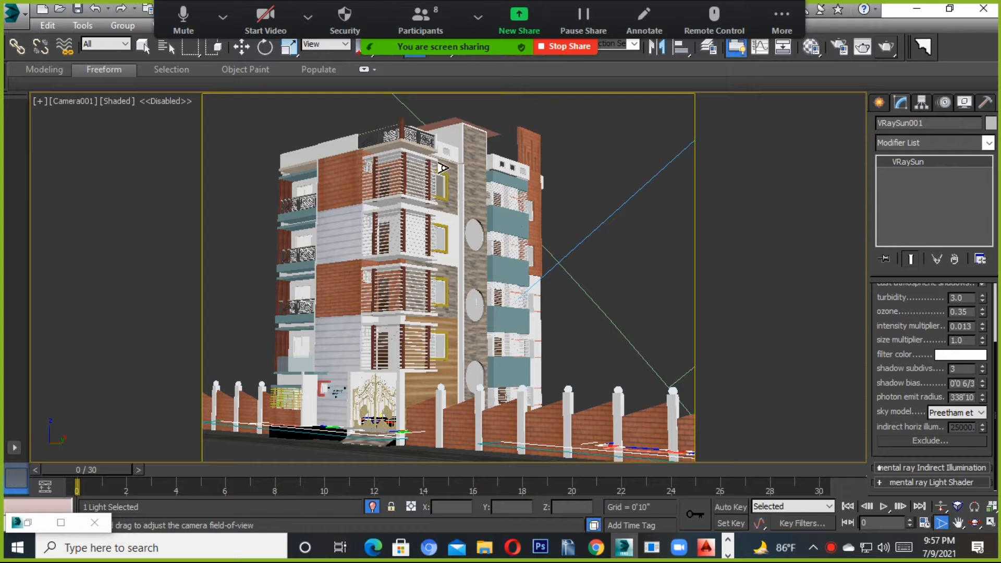
pyautogui.press('w')
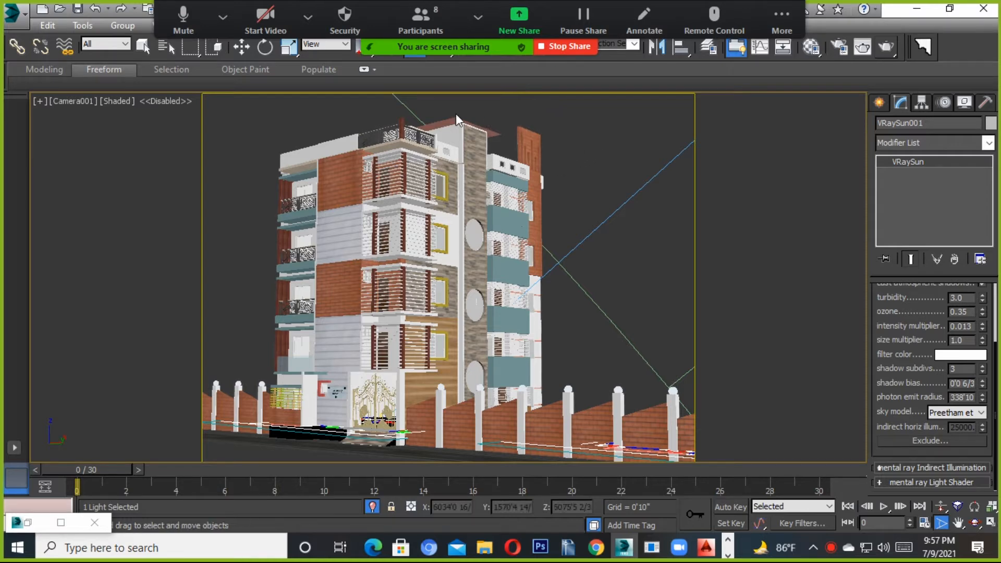
pyautogui.click(278, 115)
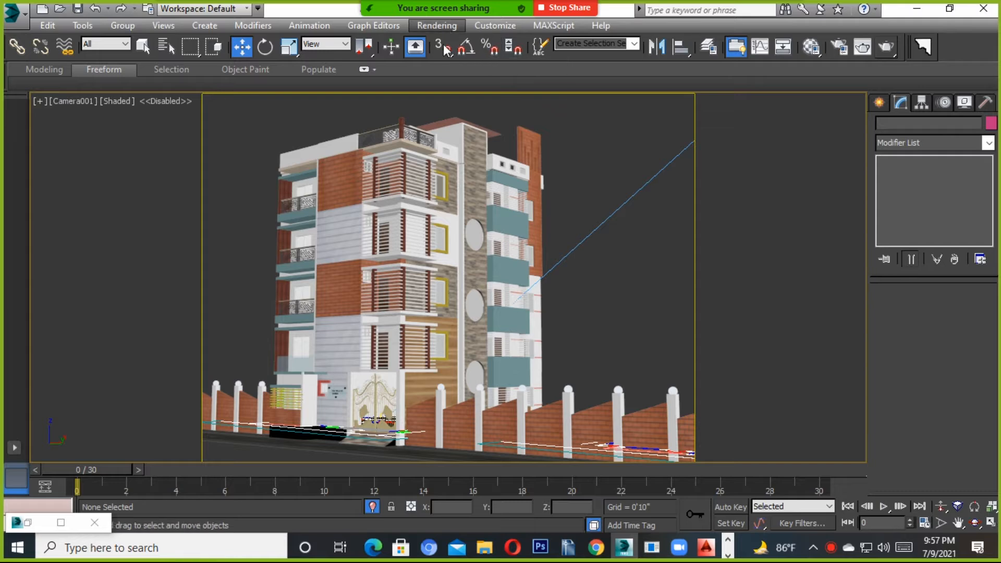
# Step: Open Render Setup and review the indirect illumination, antialiasing and V-Ray environment skylight override settings
pyautogui.click(435, 25)
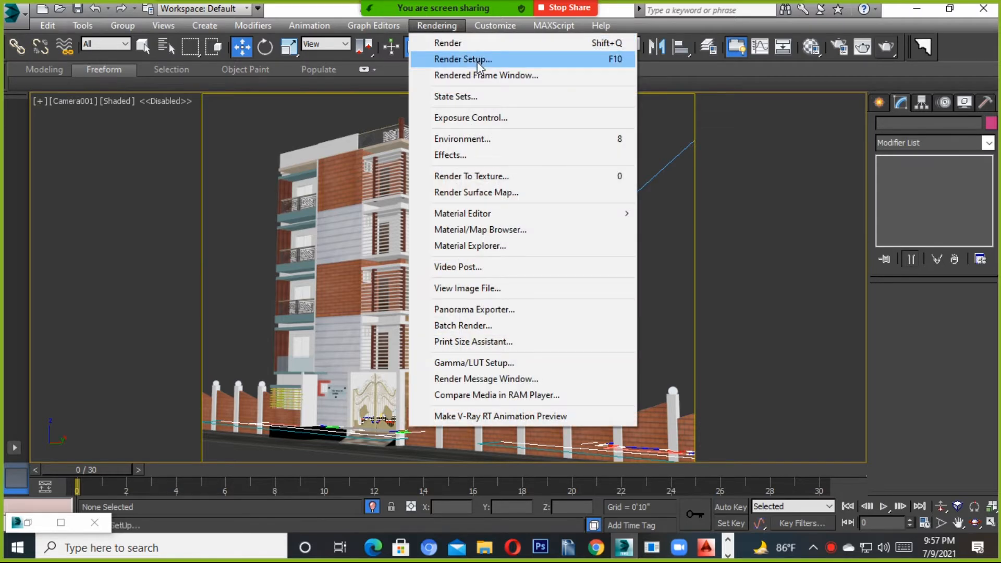
pyautogui.click(477, 58)
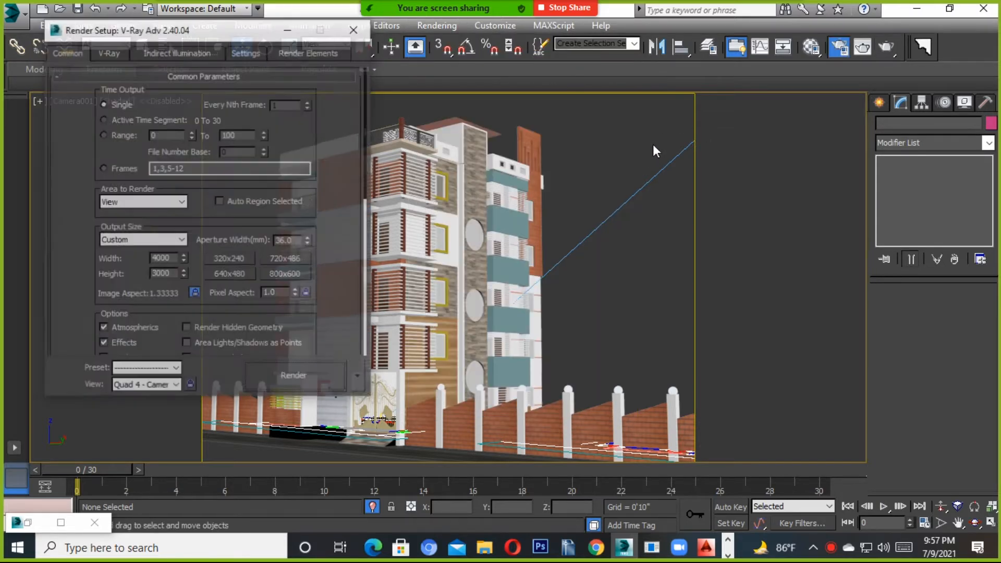
pyautogui.moveTo(175, 30); pyautogui.dragTo(674, 108)
pyautogui.click(660, 121)
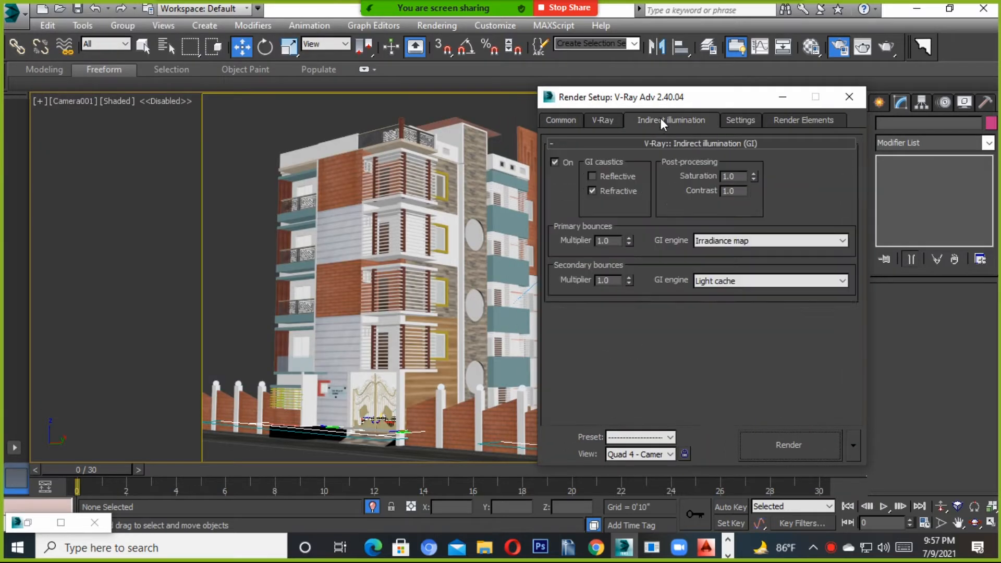
pyautogui.click(603, 120)
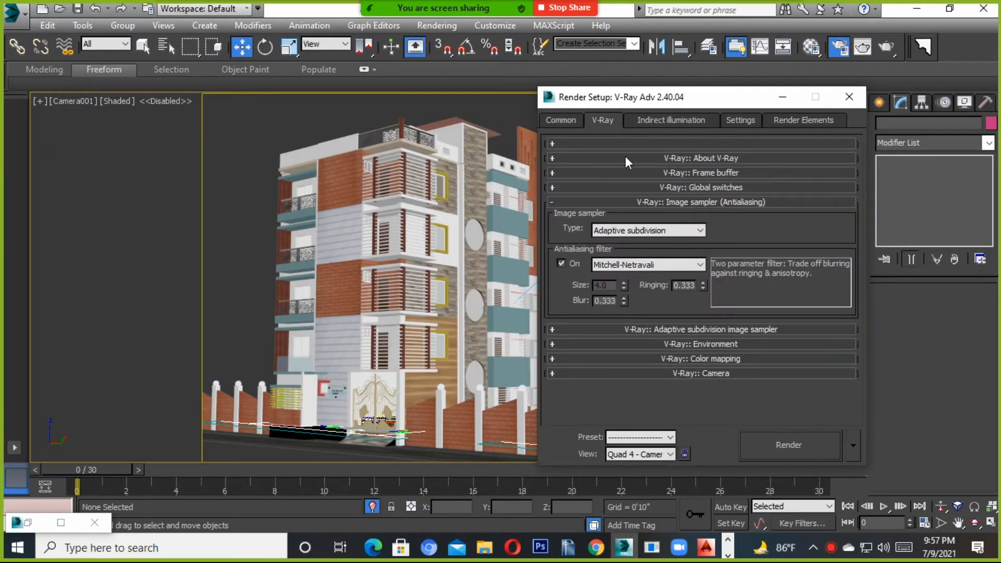
pyautogui.click(701, 346)
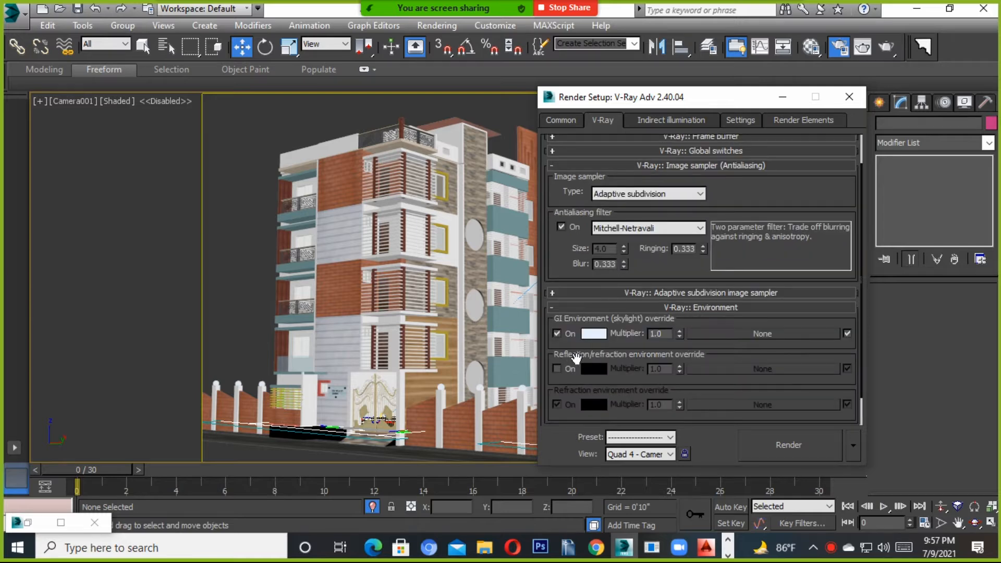
pyautogui.click(557, 334)
pyautogui.click(557, 334)
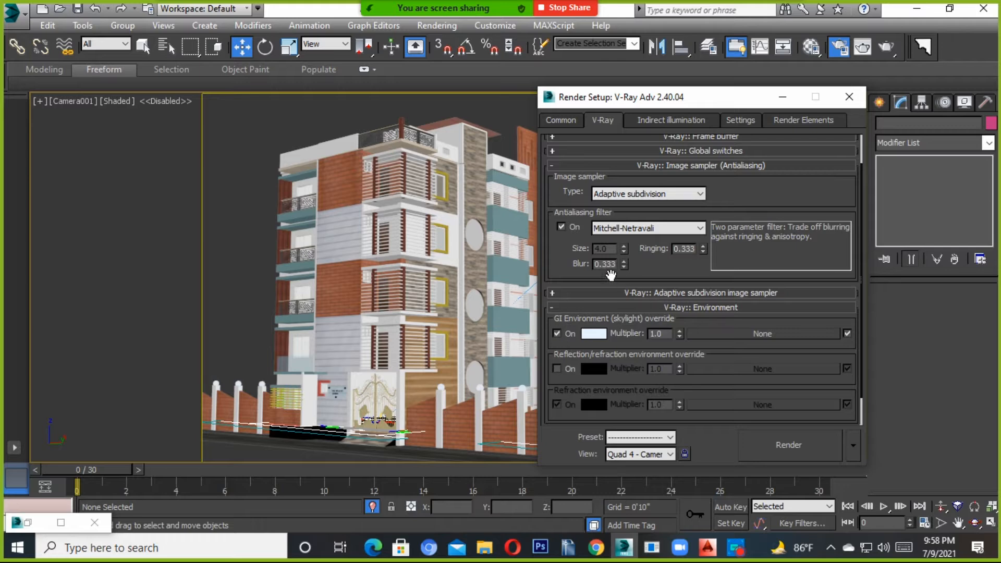
pyautogui.click(667, 307)
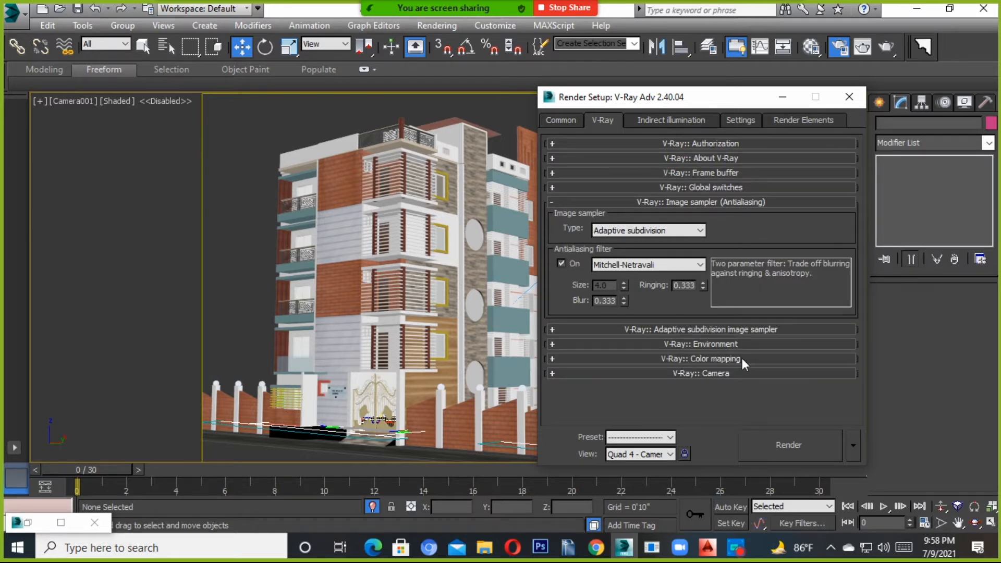
# Step: Turn on the reflection/refraction environment override in the V-Ray Environment settings
pyautogui.click(684, 343)
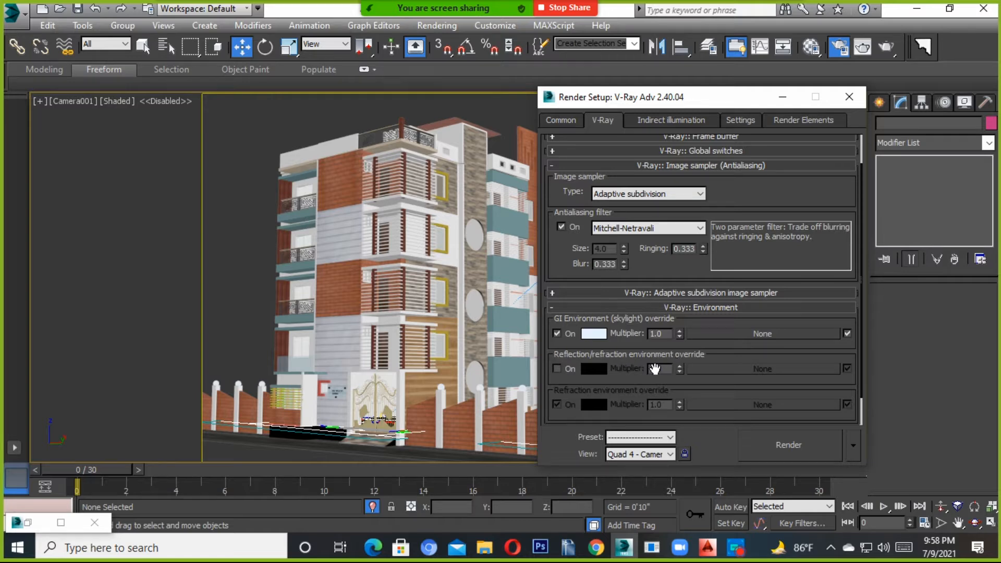
pyautogui.click(557, 368)
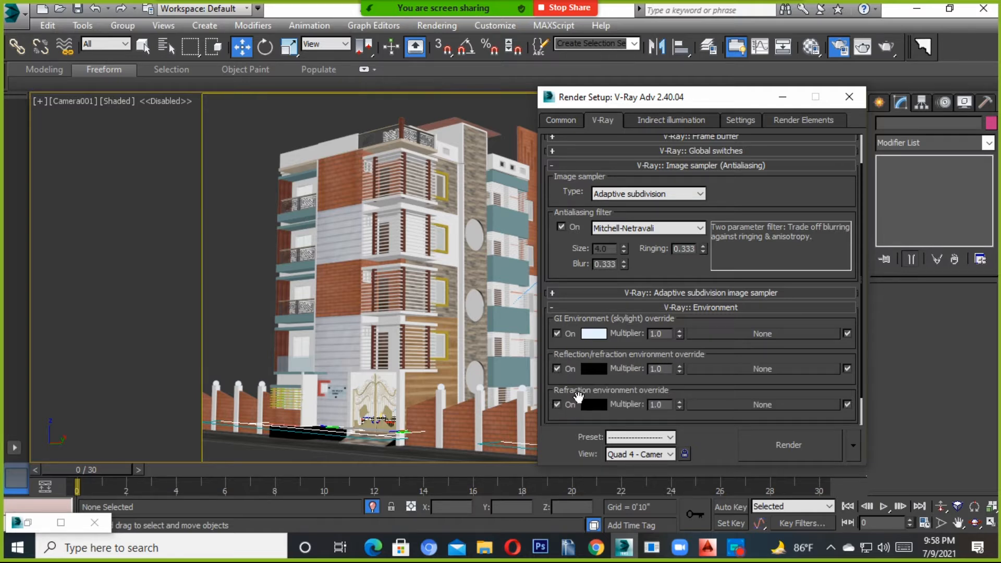
pyautogui.click(557, 368)
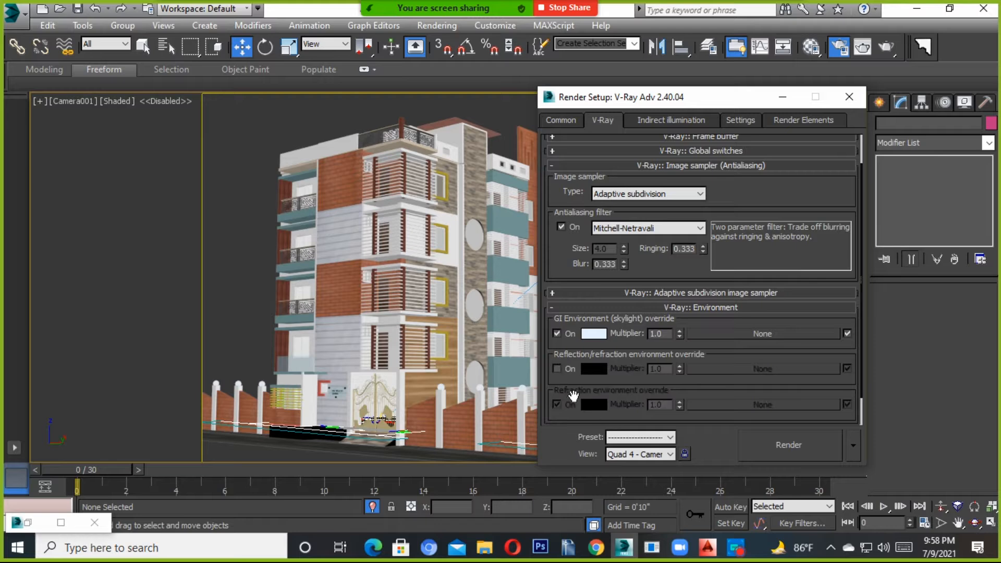
pyautogui.click(556, 369)
pyautogui.doubleClick(557, 368)
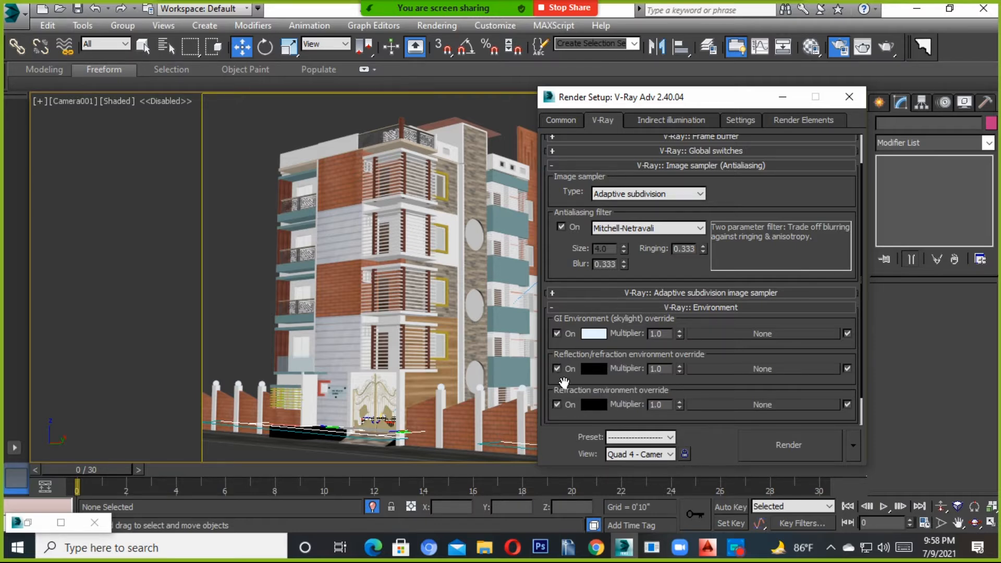
pyautogui.click(561, 368)
pyautogui.click(561, 368)
pyautogui.scroll(2, 741, 172)
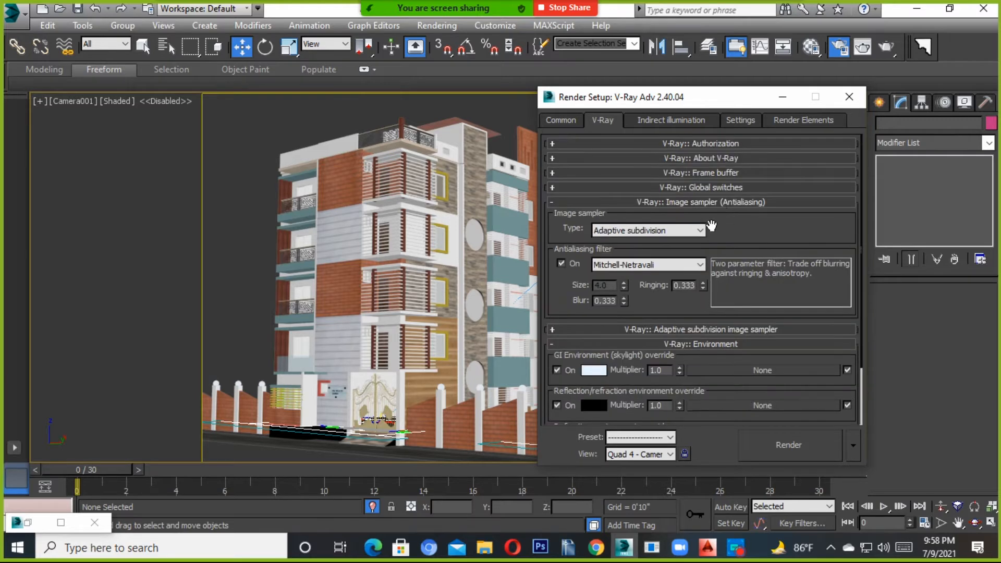
# Step: Collapse the open V-Ray rollouts, review the color mapping settings, and close Render Setup
pyautogui.click(709, 202)
pyautogui.click(714, 232)
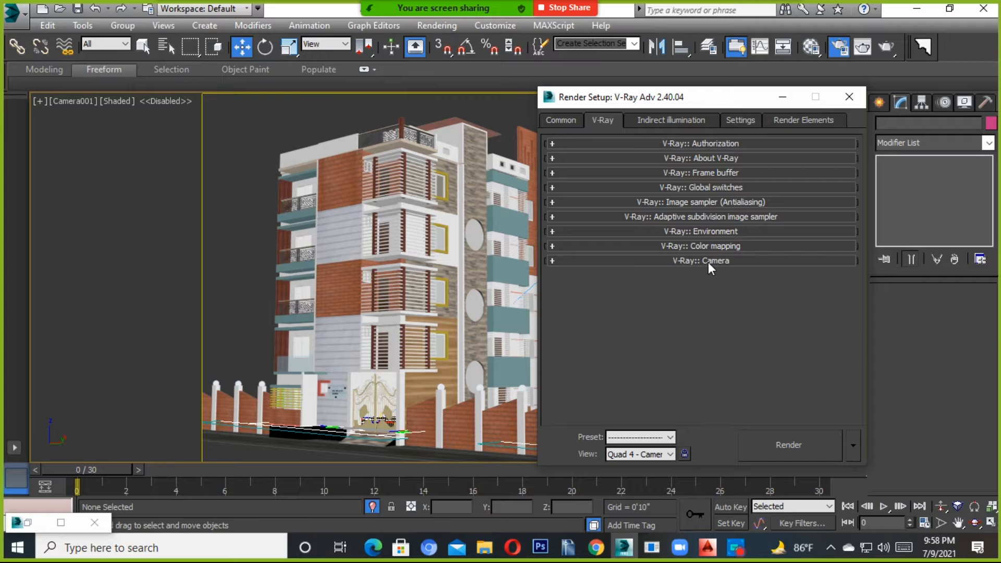
pyautogui.click(713, 249)
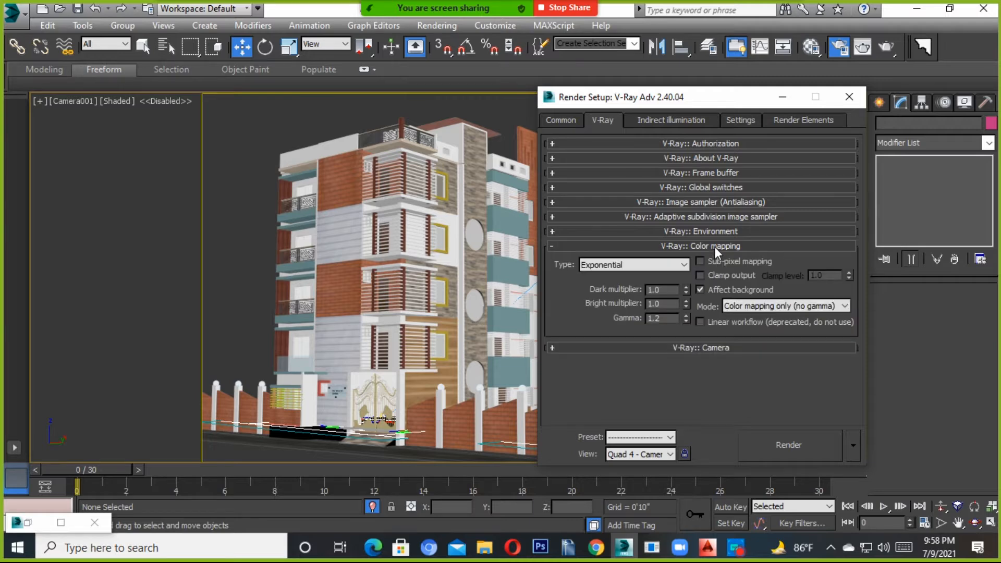
pyautogui.click(715, 246)
pyautogui.click(849, 96)
# Step: Truck Camera001 slightly to shift the building within the safe frame
pyautogui.moveTo(472, 267); pyautogui.dragTo(475, 268, button='middle')
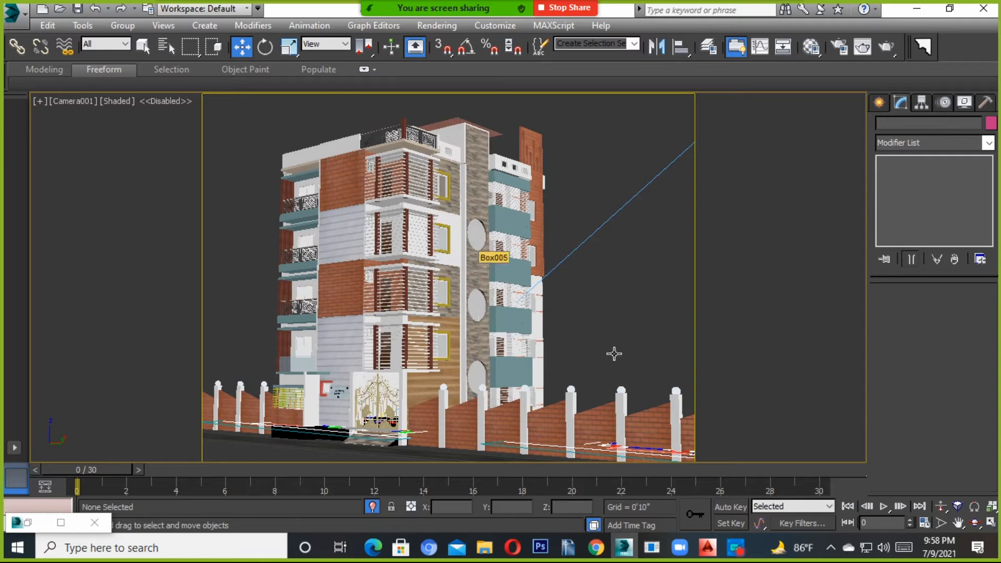
pyautogui.click(736, 547)
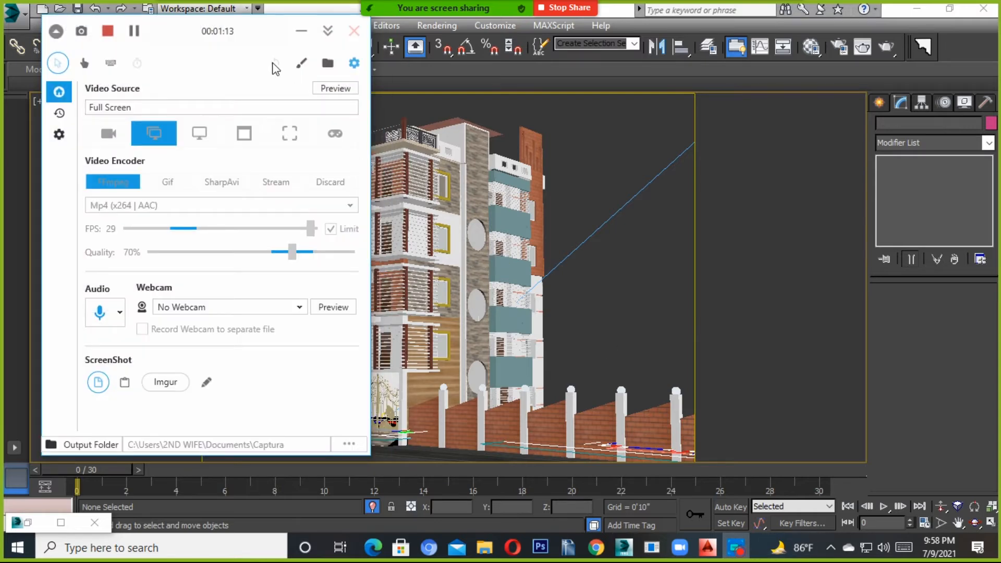
pyautogui.click(301, 31)
pyautogui.moveTo(494, 364); pyautogui.dragTo(499, 363, button='middle')
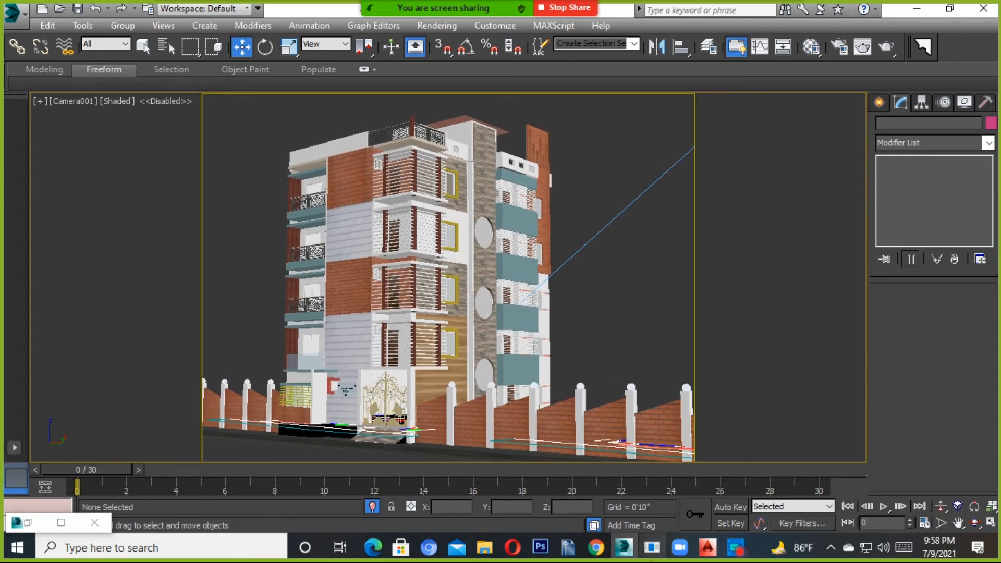
# Step: Switch to File Explorer and examine the finished composite 010.jpg from Downloads in Photos up close, then minimize the viewer
pyautogui.click(540, 547)
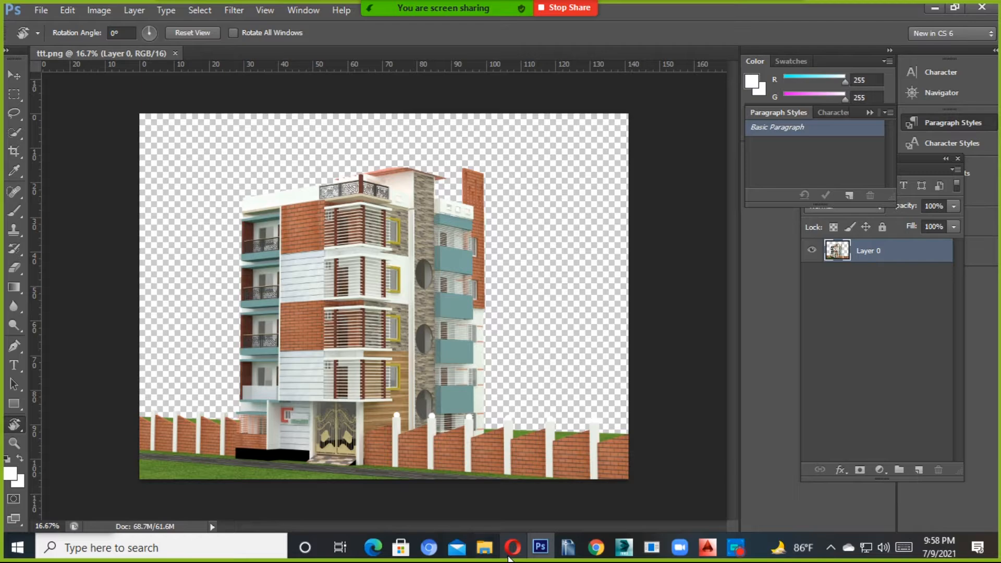
pyautogui.click(484, 547)
pyautogui.doubleClick(178, 291)
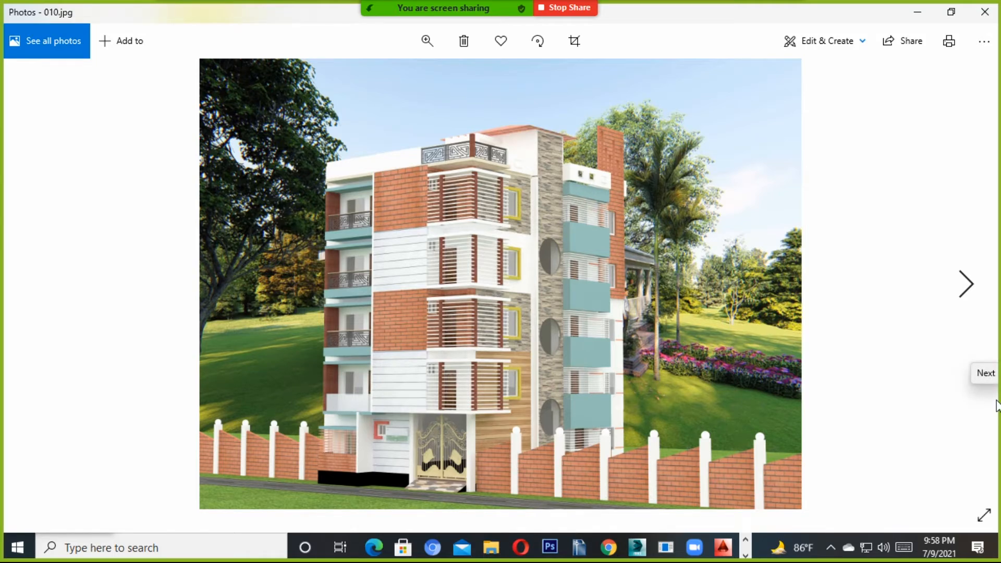
pyautogui.scroll(1, 713, 276)
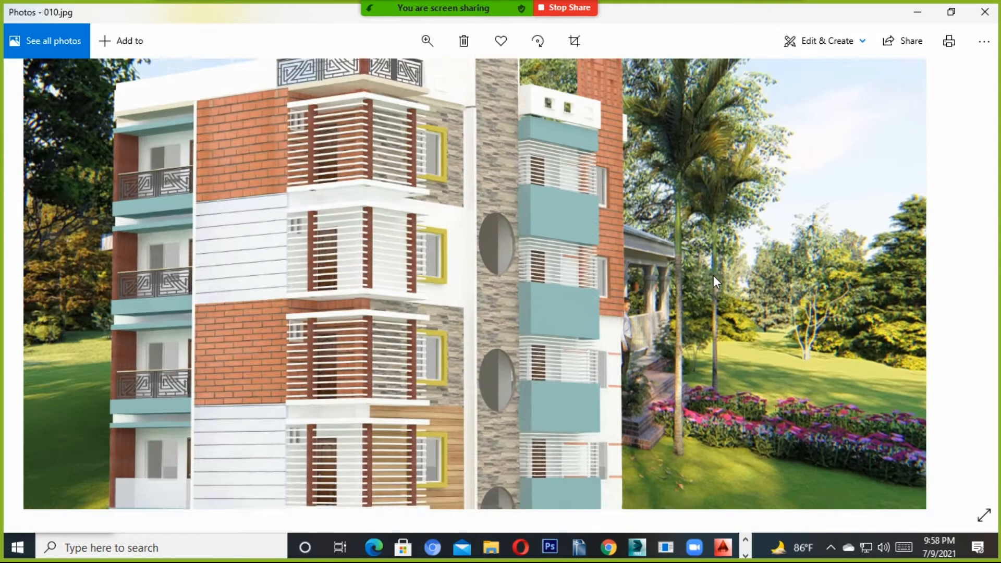
pyautogui.scroll(-2, 724, 408)
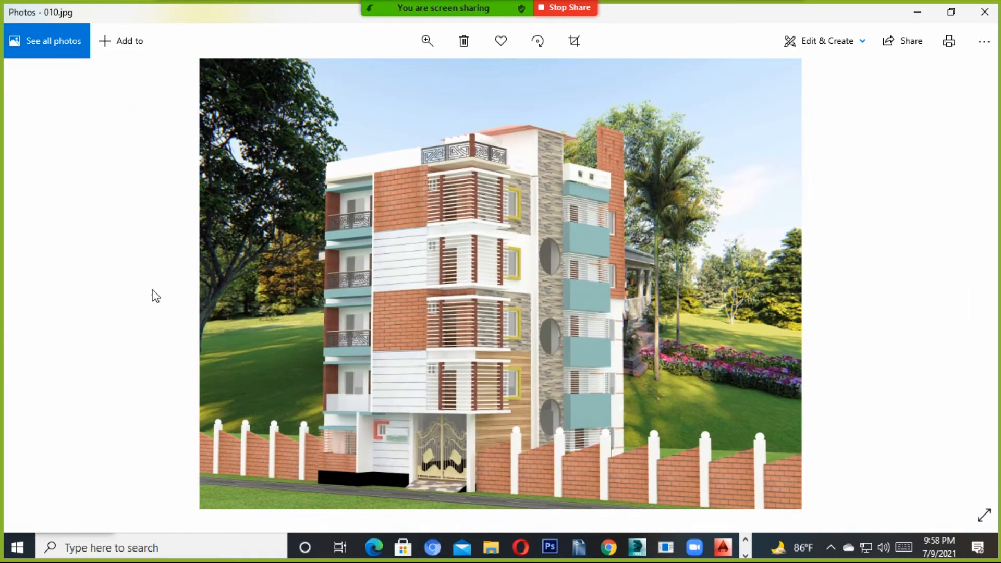
pyautogui.click(917, 12)
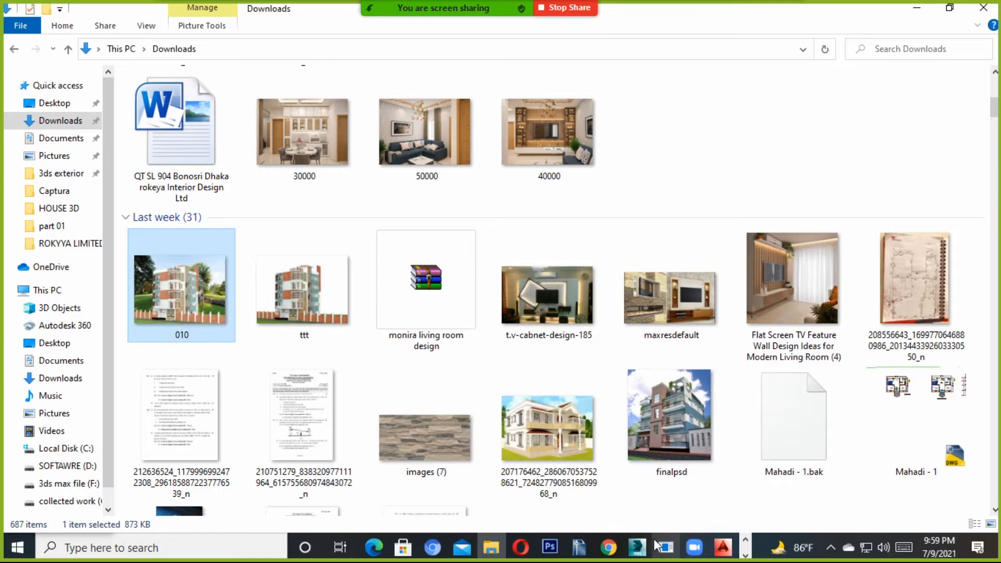
# Step: Browse in File Explorer to the GRAM folder inside clint work 2021 on the collected work (G:) drive
pyautogui.click(550, 548)
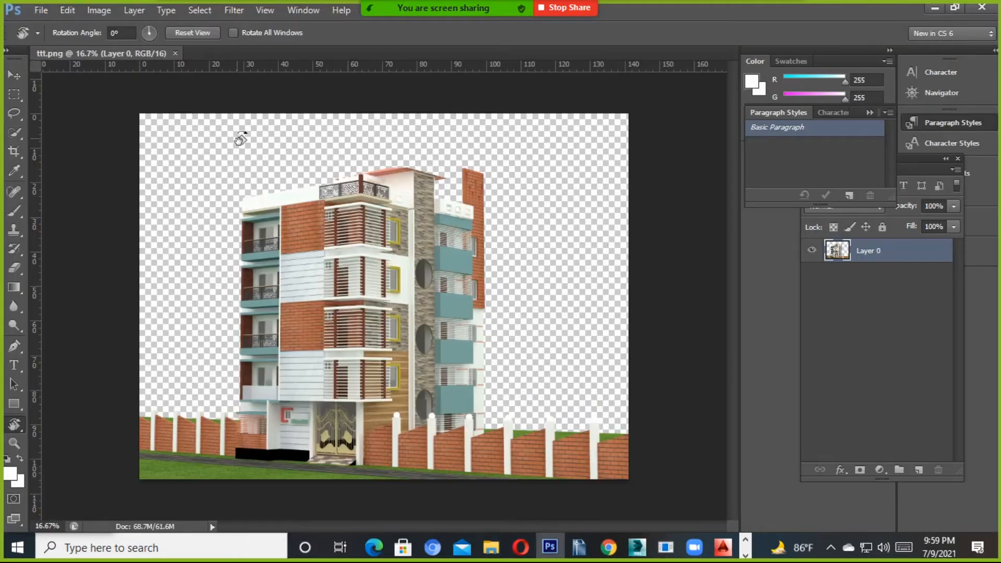
pyautogui.click(490, 548)
pyautogui.scroll(10, 224, 234)
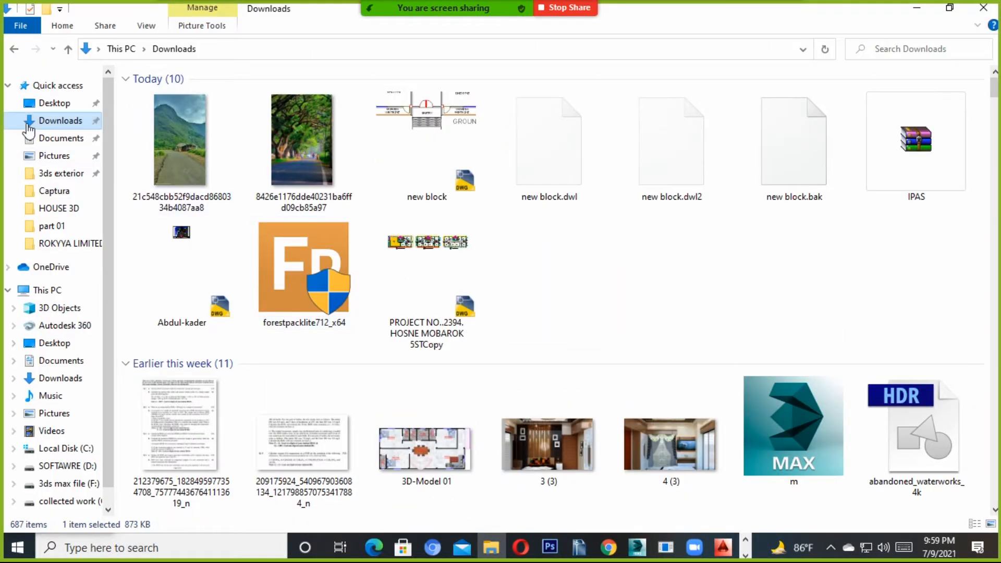
pyautogui.click(46, 291)
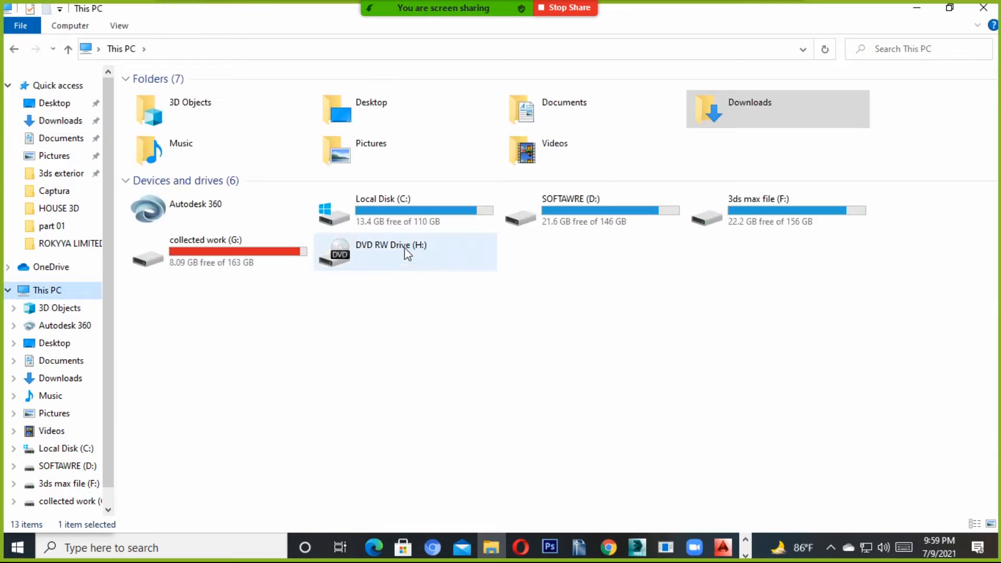
pyautogui.click(291, 257)
pyautogui.doubleClick(290, 257)
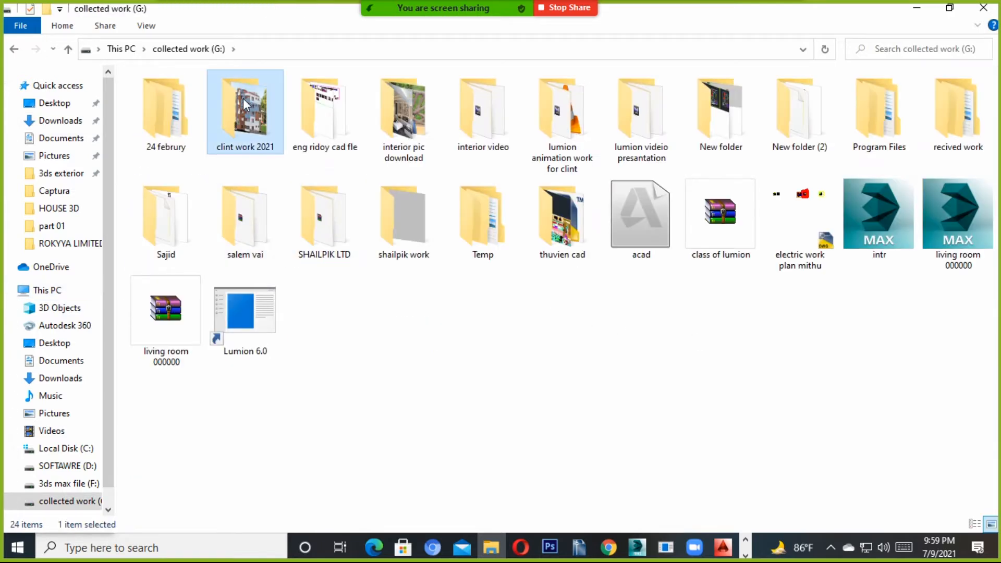
pyautogui.doubleClick(243, 98)
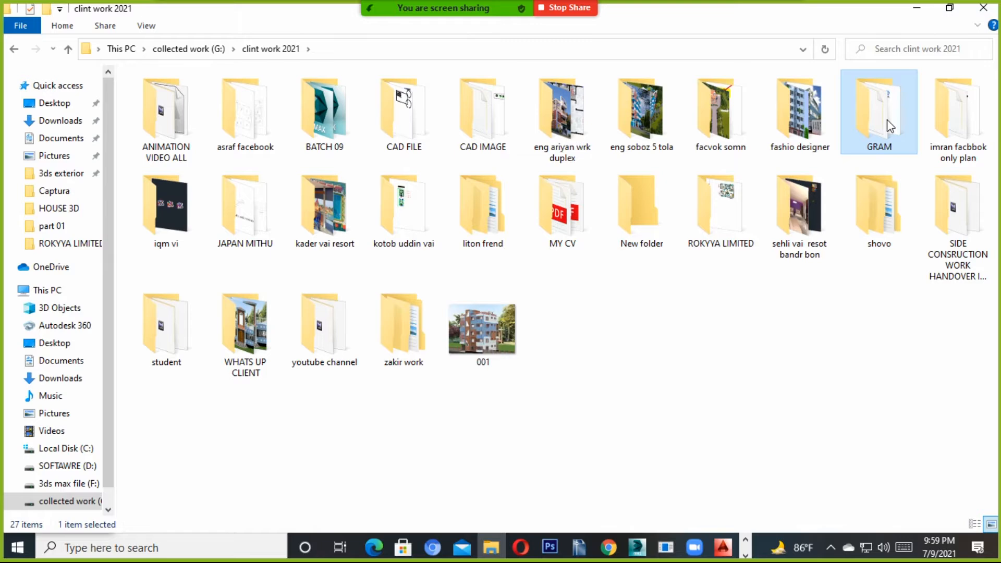
pyautogui.doubleClick(879, 112)
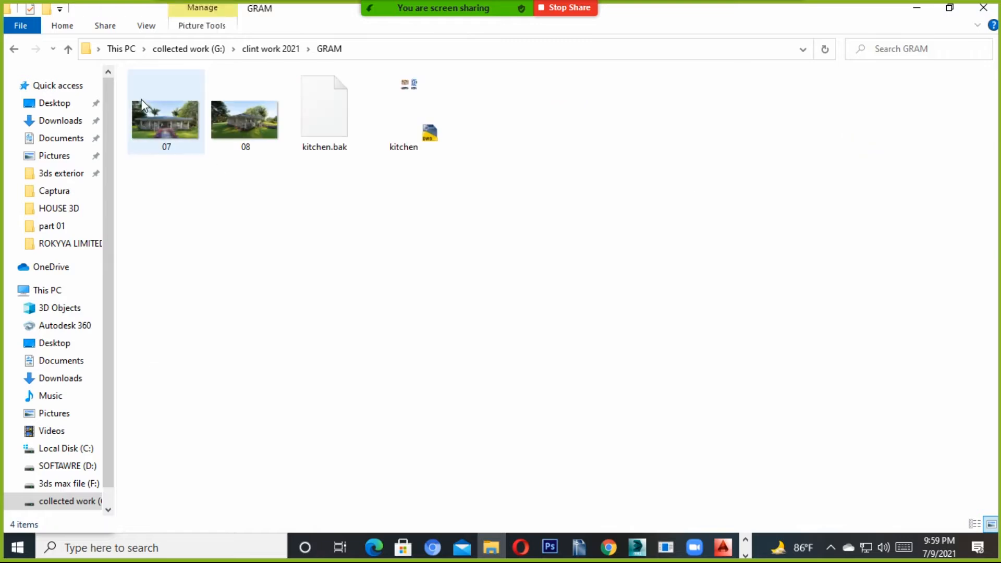
# Step: Return to the GRAM folder in File Explorer, preview the garden image 08, and close the viewer
pyautogui.click(717, 554)
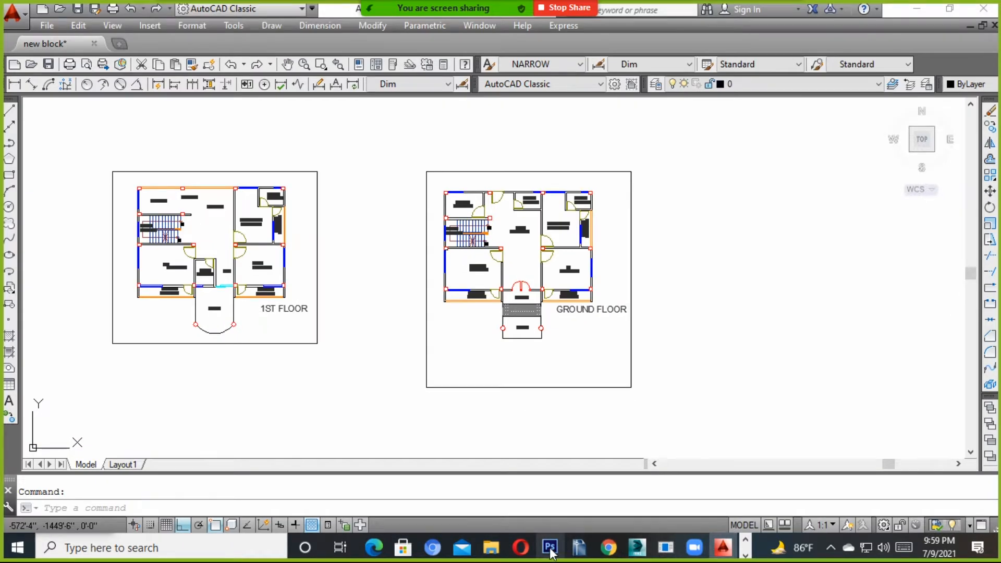
pyautogui.click(549, 547)
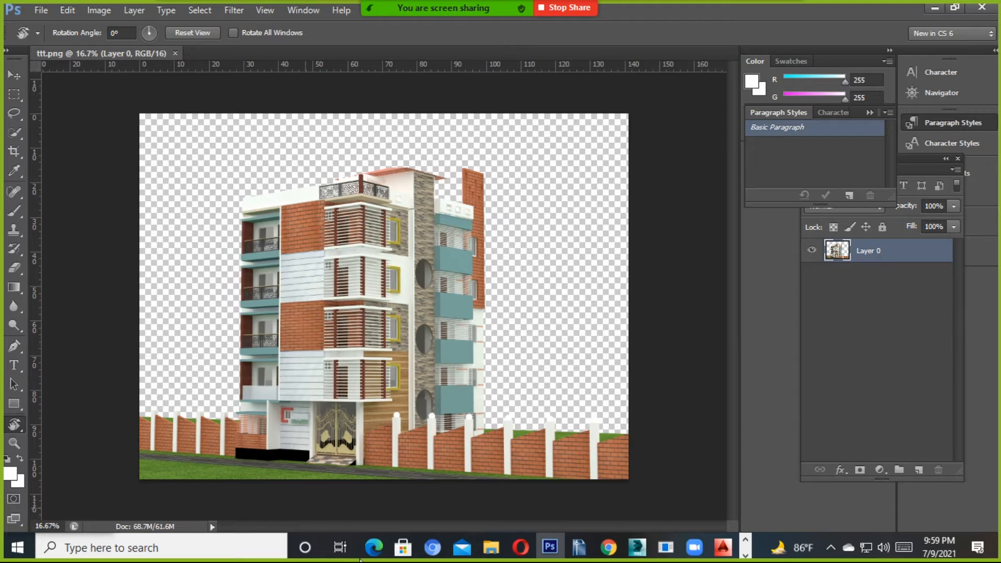
pyautogui.click(496, 554)
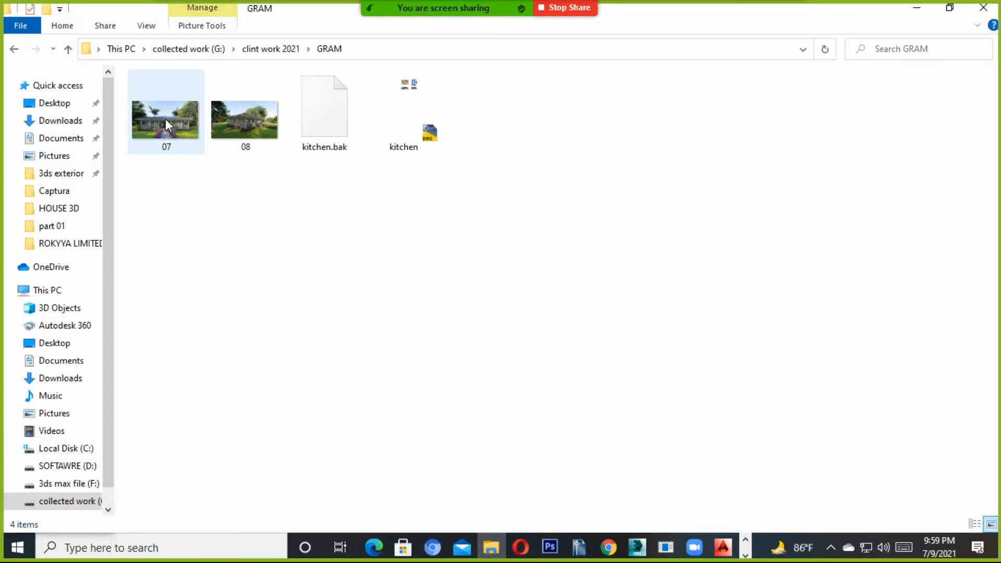
pyautogui.moveTo(223, 120)
pyautogui.mouseDown()
pyautogui.moveTo(420, 246)
pyautogui.moveTo(546, 303)
pyautogui.moveTo(236, 112)
pyautogui.mouseUp()
pyautogui.press('Return')
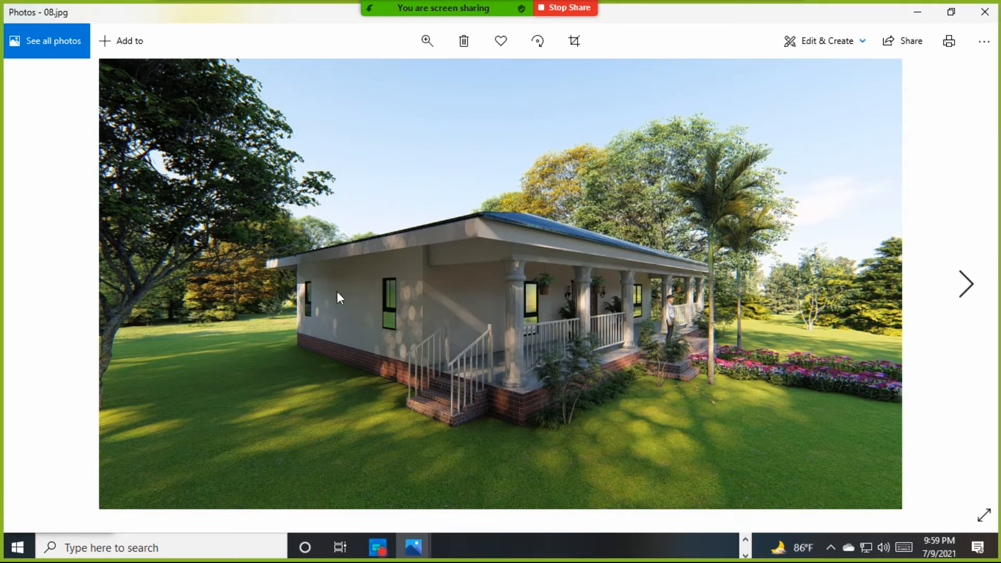
pyautogui.click(984, 11)
# Step: Place image 08 into the ttt.png document in Photoshop, scaled to about 222% wide and 292% high to cover the whole canvas
pyautogui.moveTo(220, 102); pyautogui.dragTo(312, 293)
pyautogui.moveTo(390, 284); pyautogui.dragTo(330, 214)
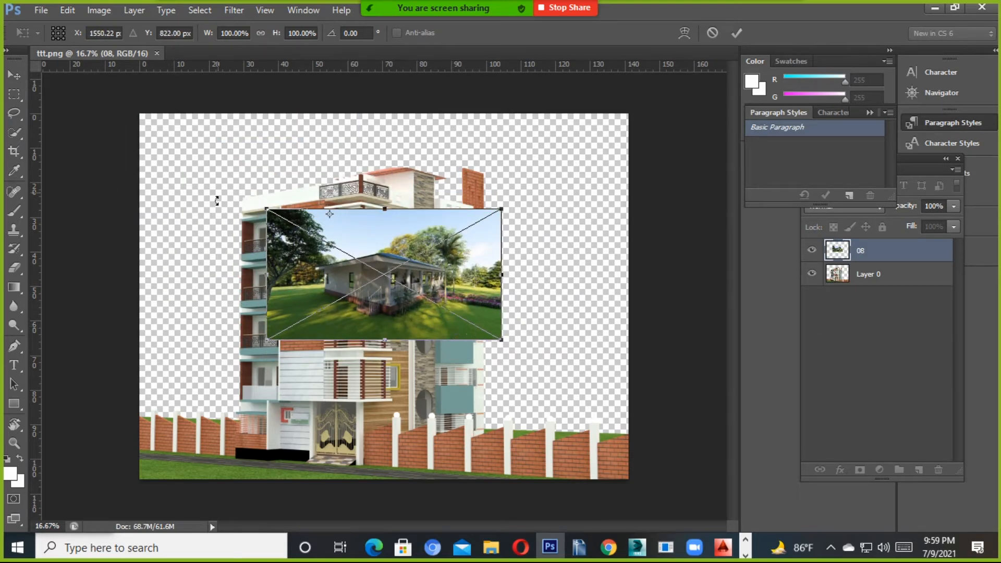
pyautogui.moveTo(378, 280); pyautogui.dragTo(241, 178)
pyautogui.moveTo(365, 237); pyautogui.dragTo(651, 490)
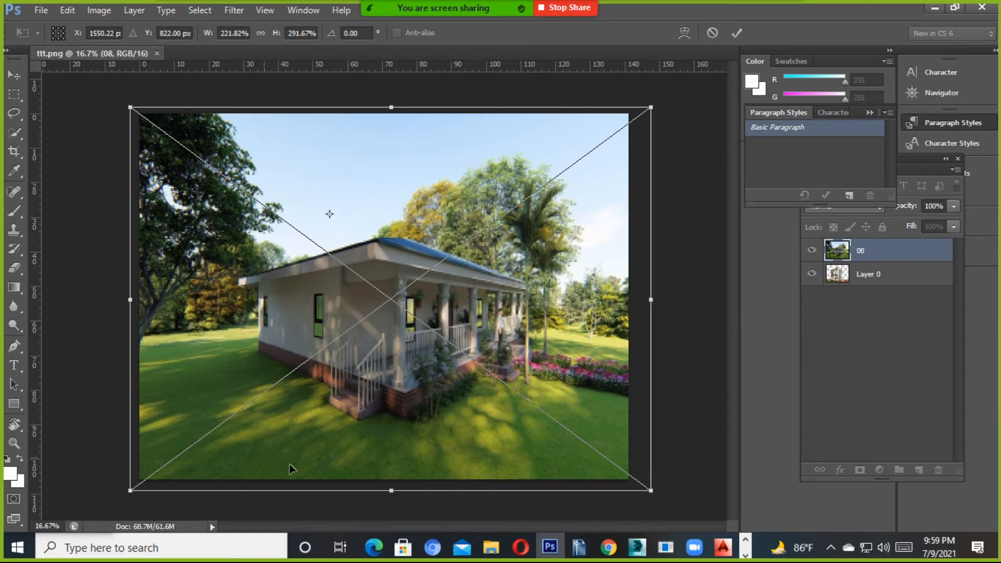
pyautogui.press('r')
pyautogui.click(736, 33)
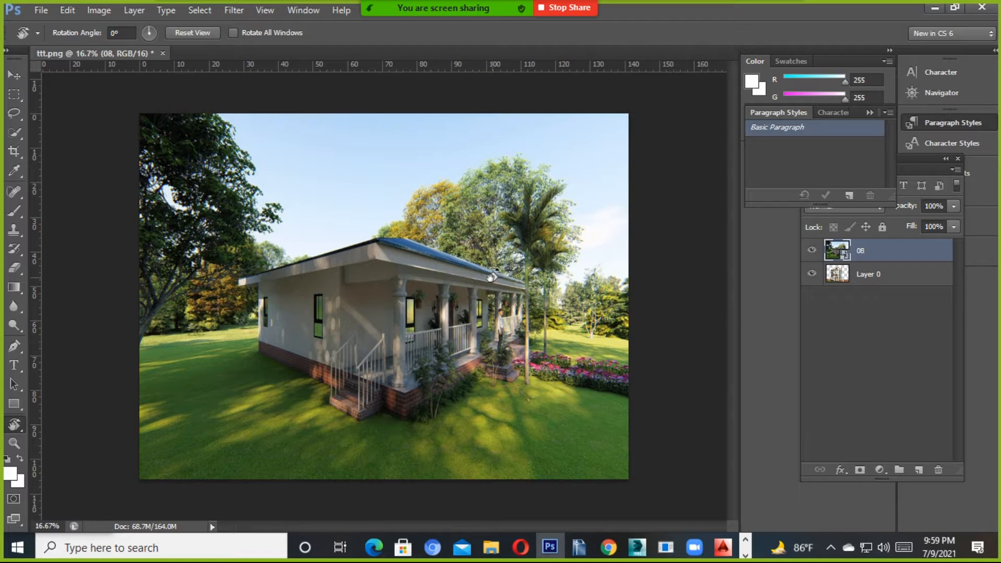
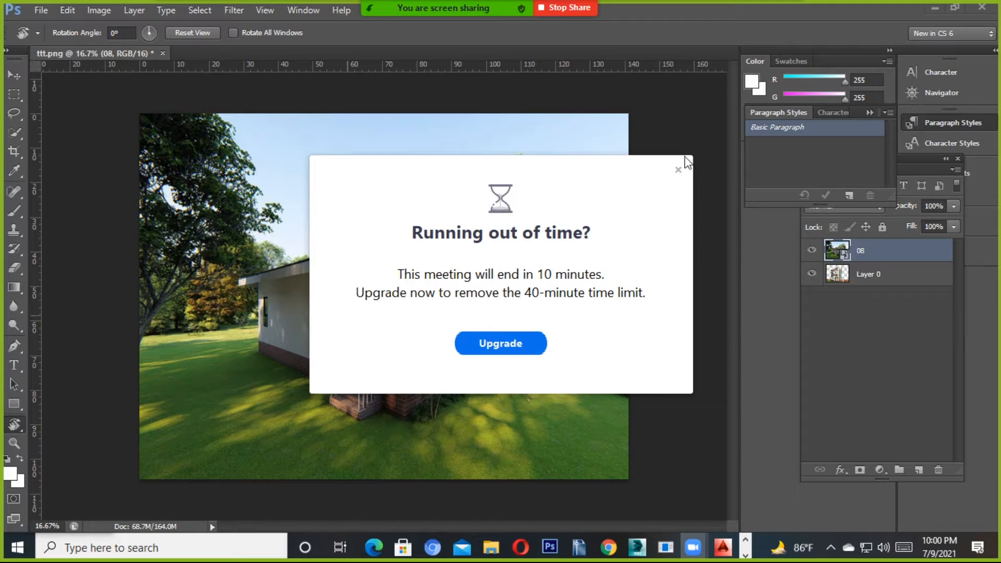
# Step: Dismiss the meeting time-limit notice and reposition the meeting controls along the screen's upper edge
pyautogui.click(678, 169)
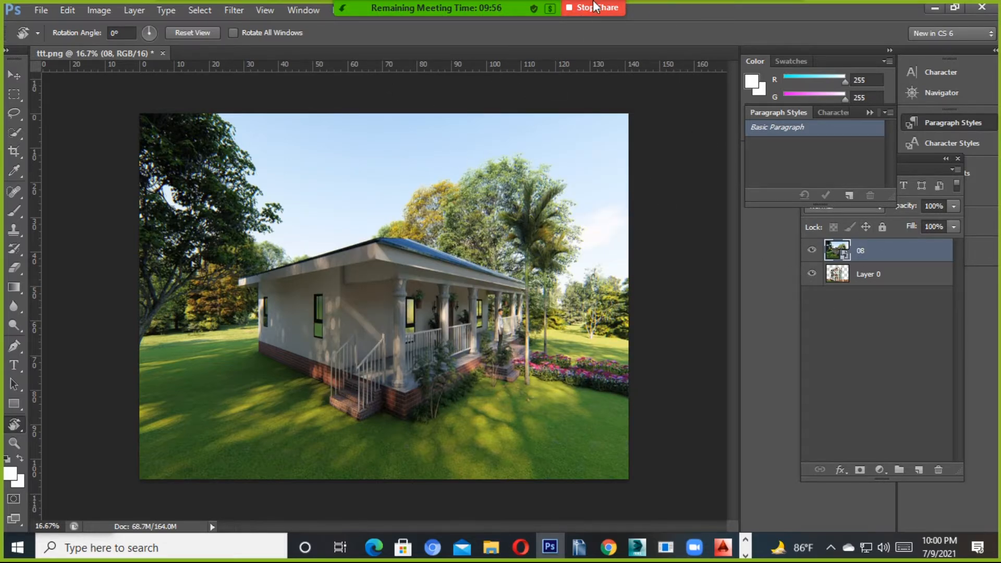
pyautogui.click(466, 14)
pyautogui.moveTo(465, 11); pyautogui.dragTo(548, 125)
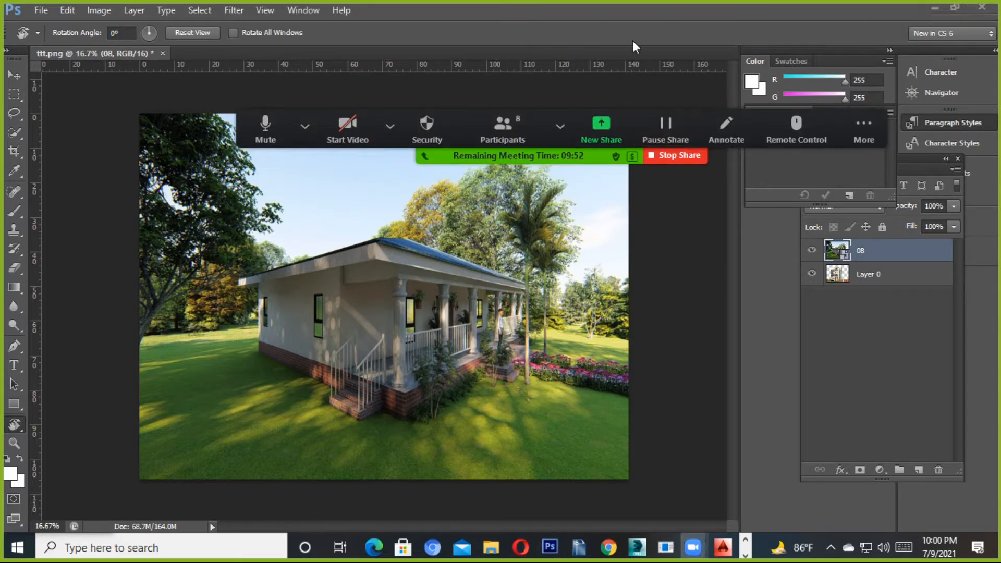
pyautogui.moveTo(549, 113); pyautogui.dragTo(565, 1)
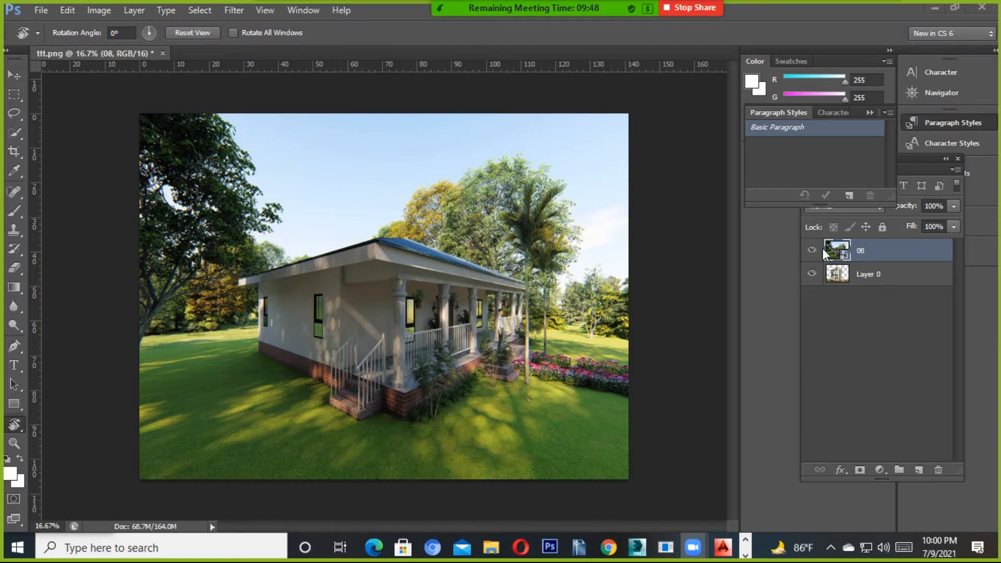
# Step: Move layer 08 below Layer 0 so the garden image sits behind the rendered building
pyautogui.moveTo(863, 251); pyautogui.dragTo(858, 278)
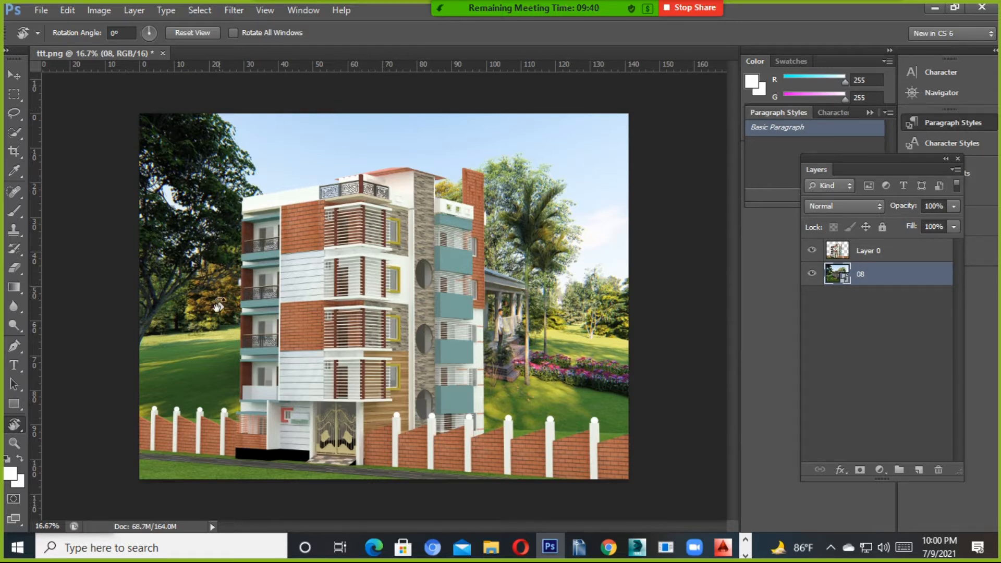
pyautogui.hotkey('ctrl', '0')
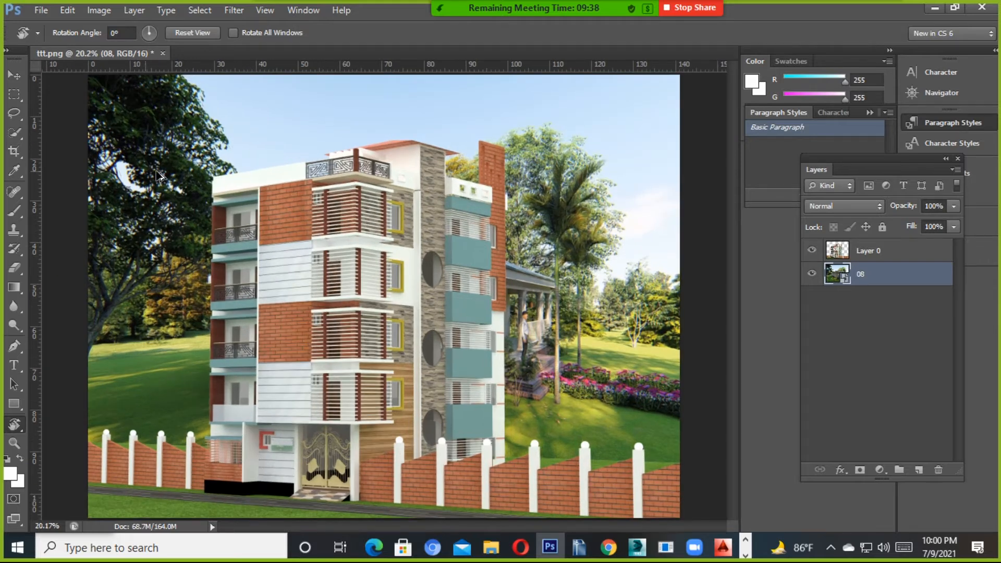
pyautogui.hotkey('ctrl', '-')
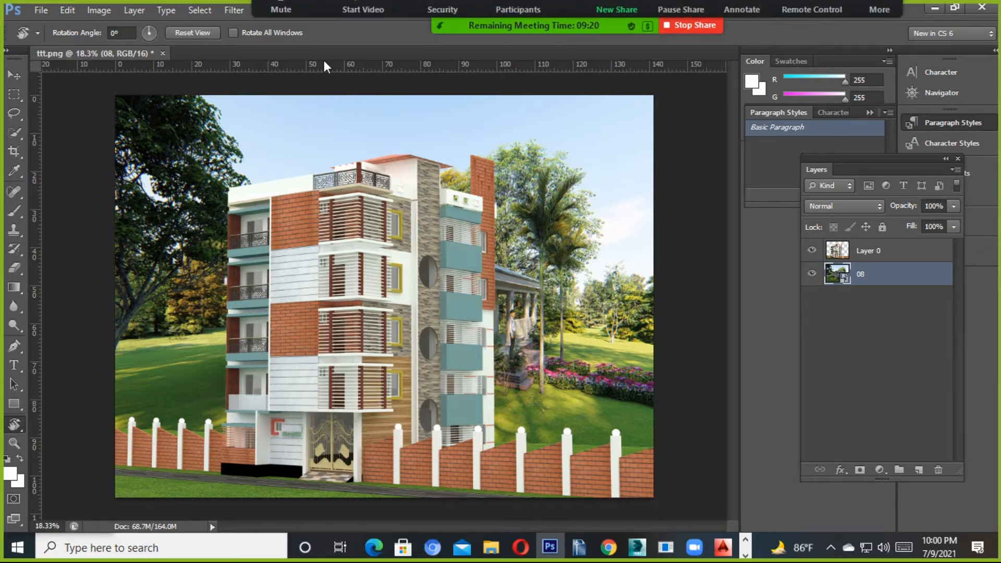
# Step: Duplicate background layer 08 in the ttt.png document, and duplicate the resulting copy once more
pyautogui.click(15, 78)
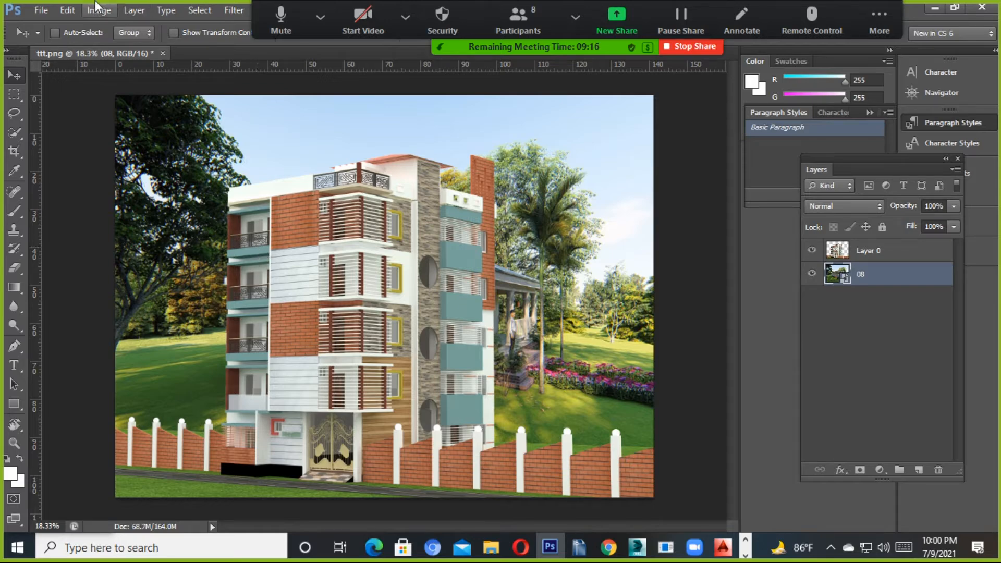
pyautogui.click(127, 14)
pyautogui.click(157, 37)
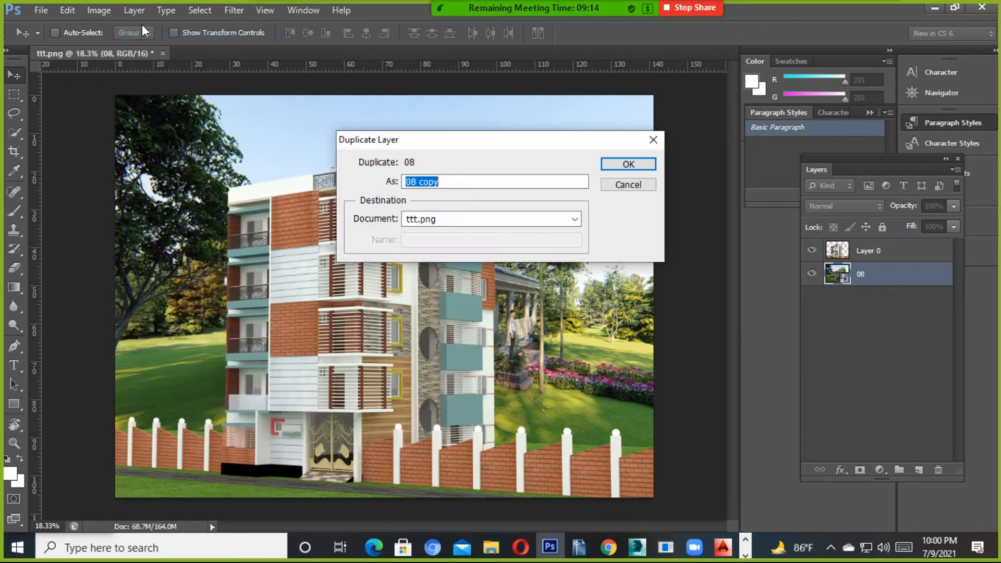
pyautogui.click(613, 168)
pyautogui.click(100, 10)
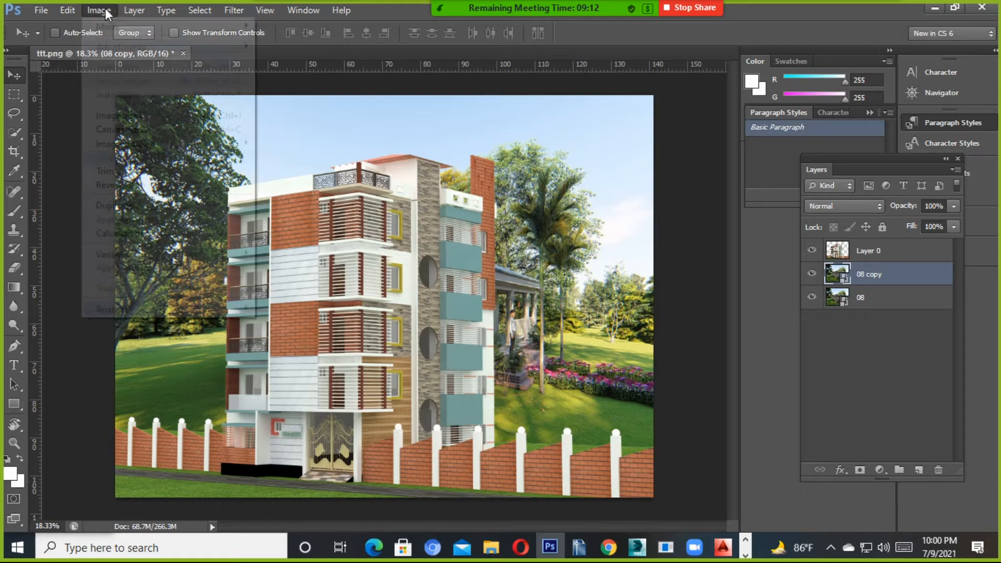
pyautogui.moveTo(166, 10)
pyautogui.click(145, 38)
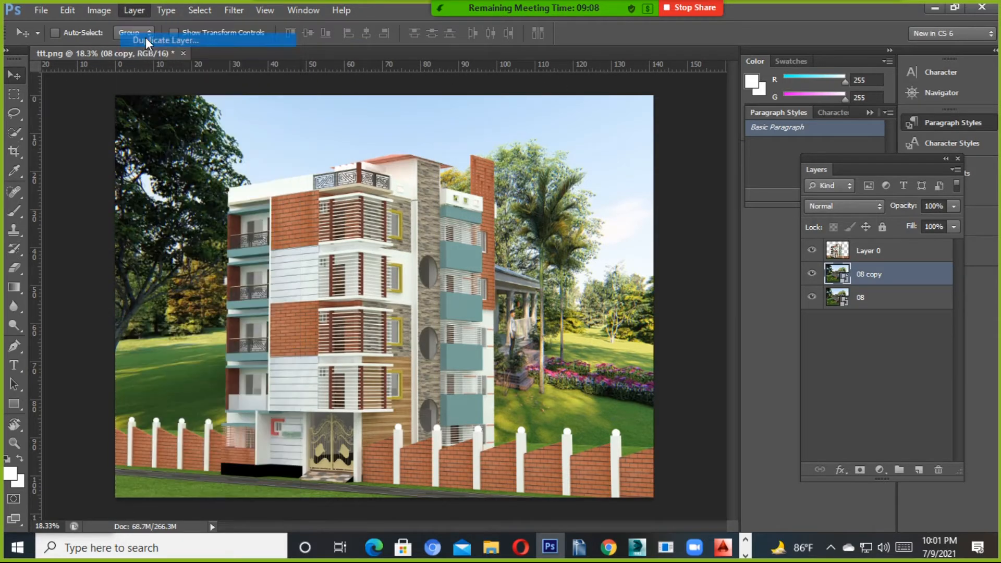
pyautogui.click(631, 166)
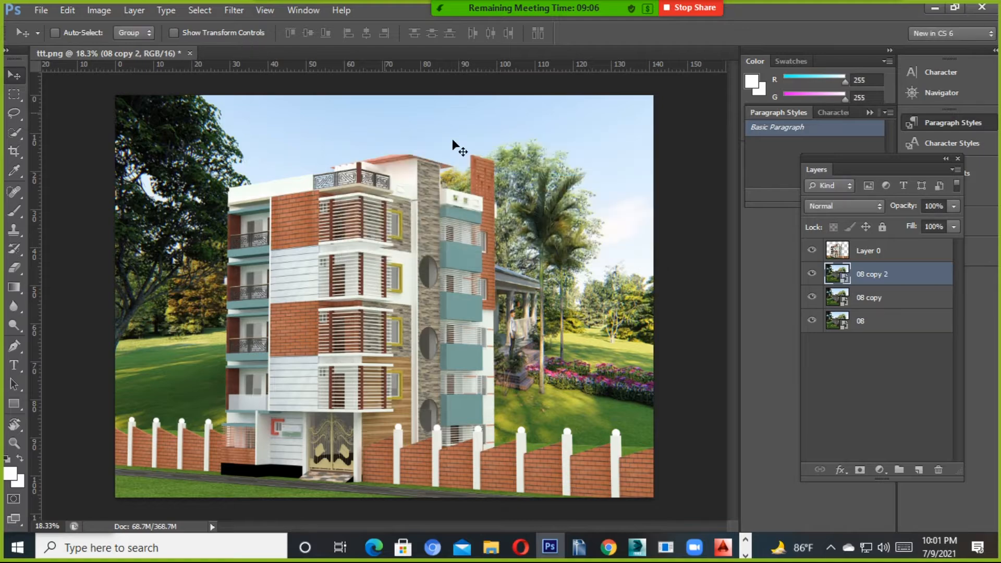
# Step: Select Layer 0, review its blending options in Layer Style, and accept the dialog
pyautogui.doubleClick(865, 252)
pyautogui.click(918, 254)
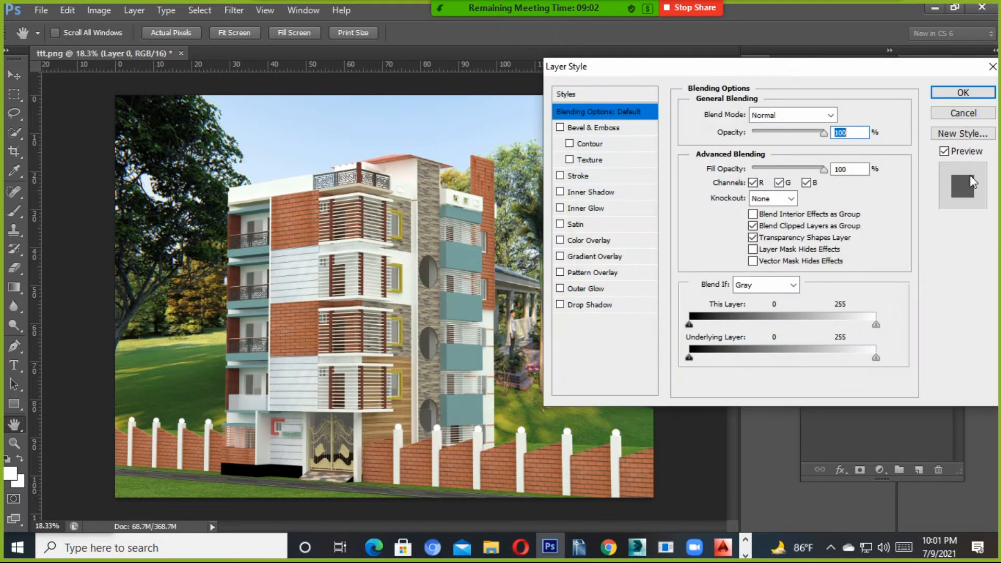
pyautogui.click(971, 95)
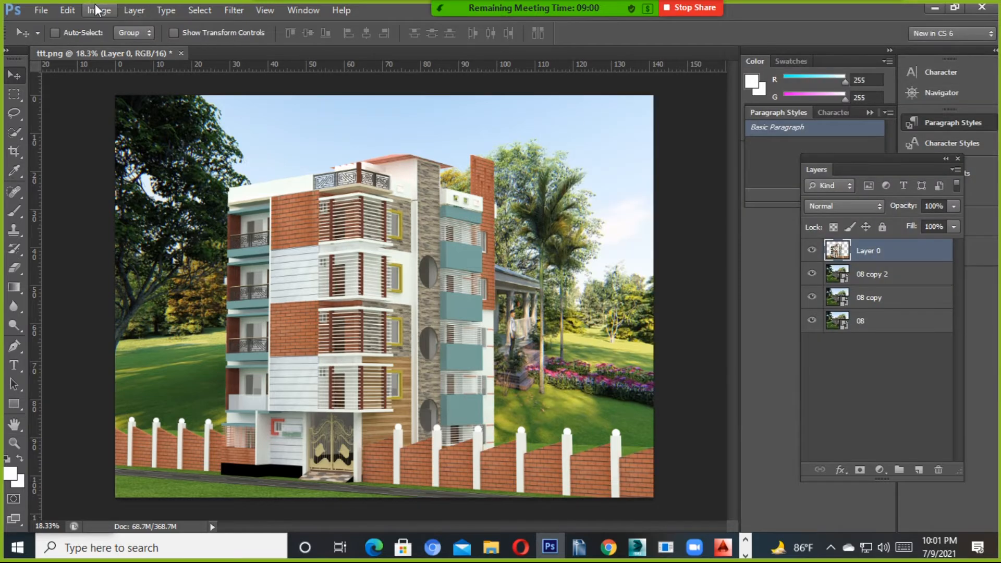
pyautogui.click(98, 11)
pyautogui.moveTo(130, 47)
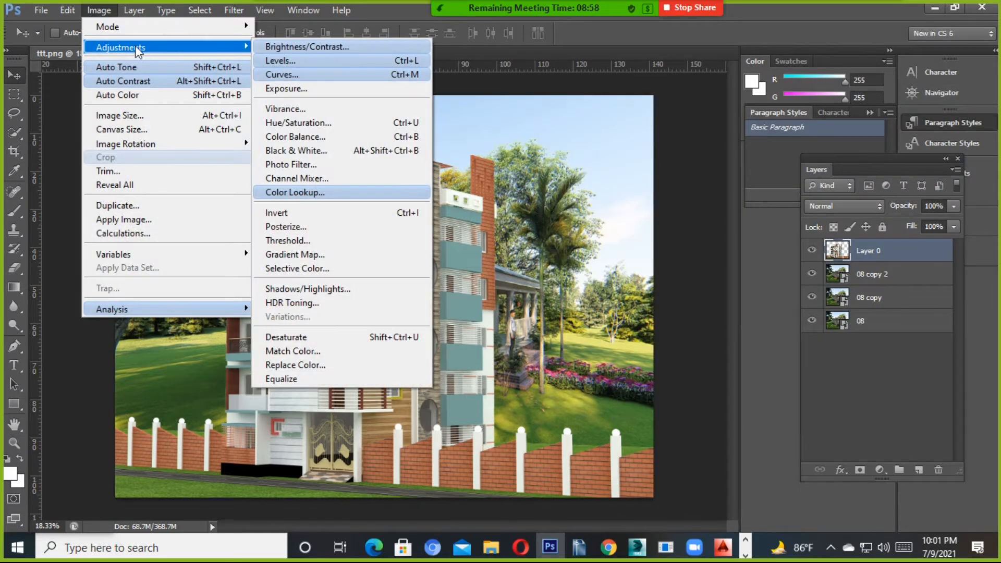
pyautogui.click(292, 47)
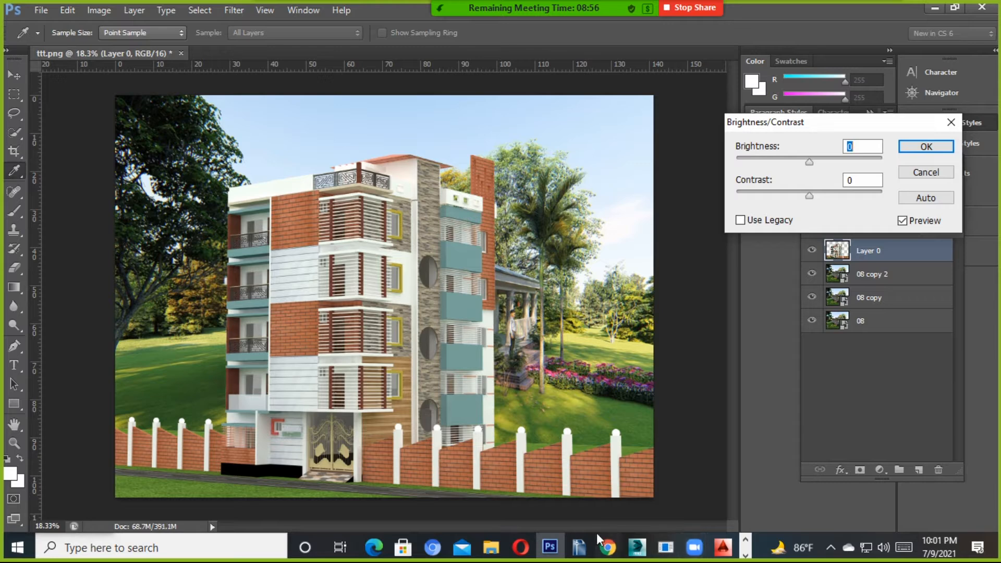
pyautogui.click(693, 547)
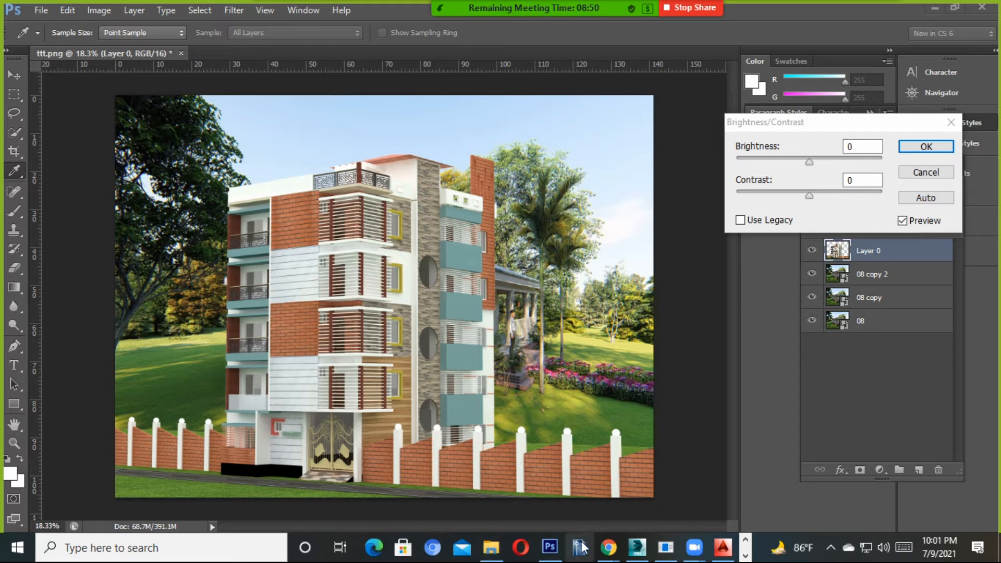
pyautogui.moveTo(694, 548)
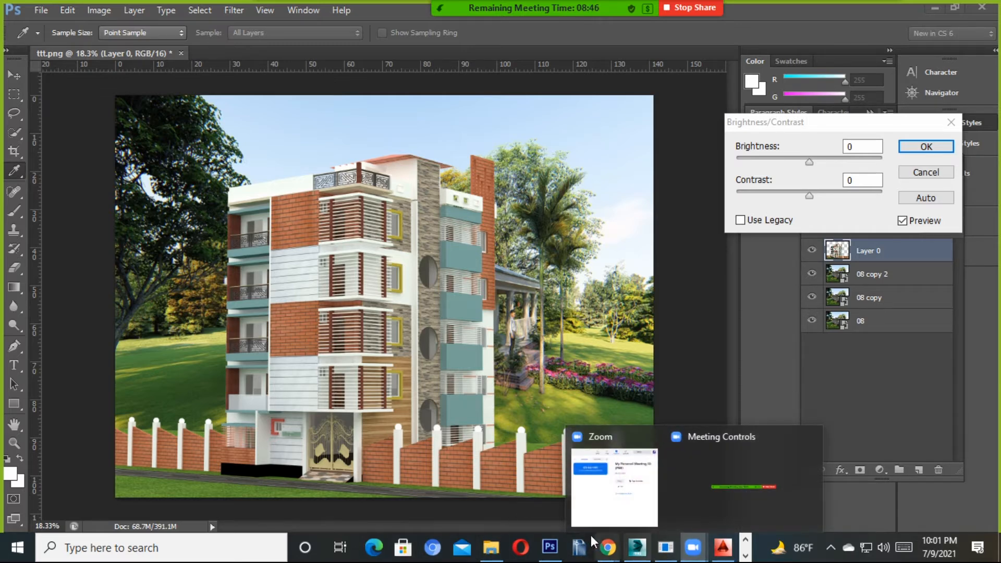
pyautogui.click(603, 492)
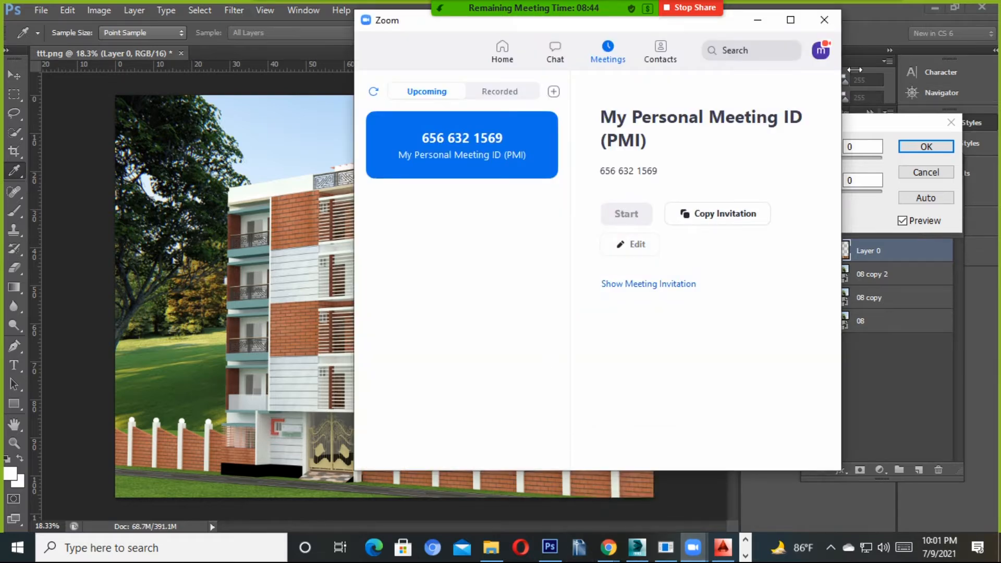
pyautogui.click(758, 20)
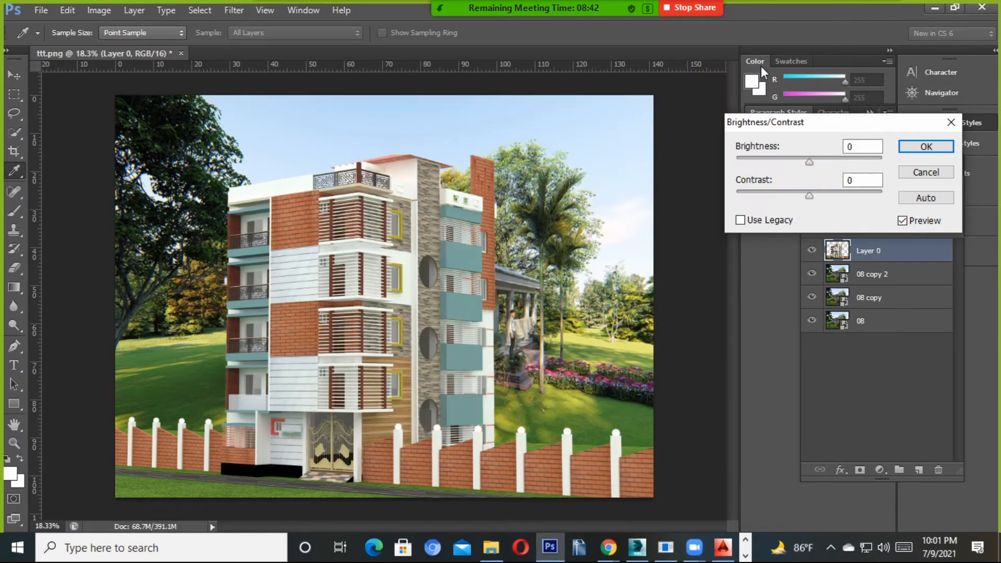
pyautogui.click(944, 125)
# Step: Launch the Captura screen recorder, start a full-screen recording, check its audio sources, and minimize the recorder
pyautogui.click(156, 548)
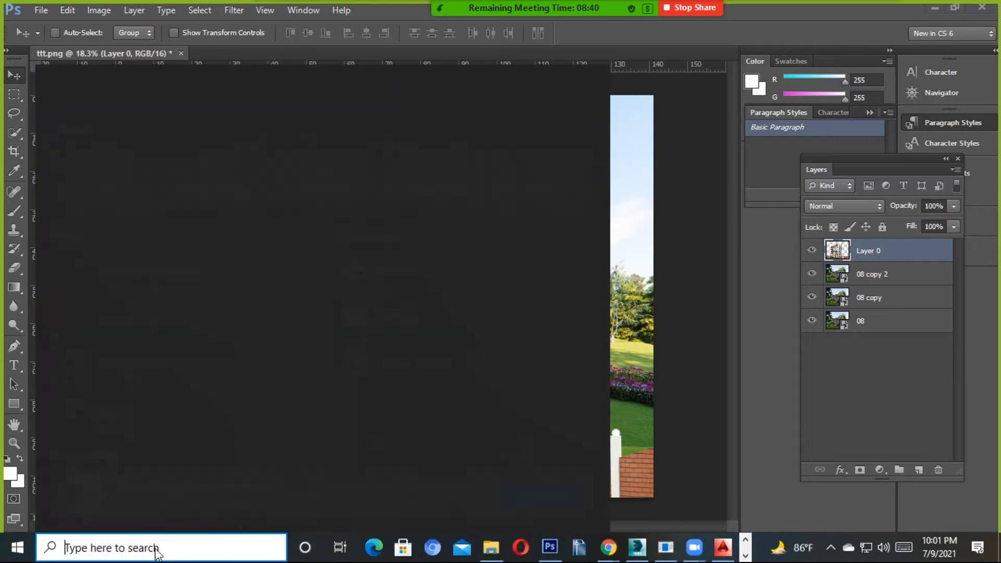
pyautogui.write('coo')
pyautogui.click(173, 142)
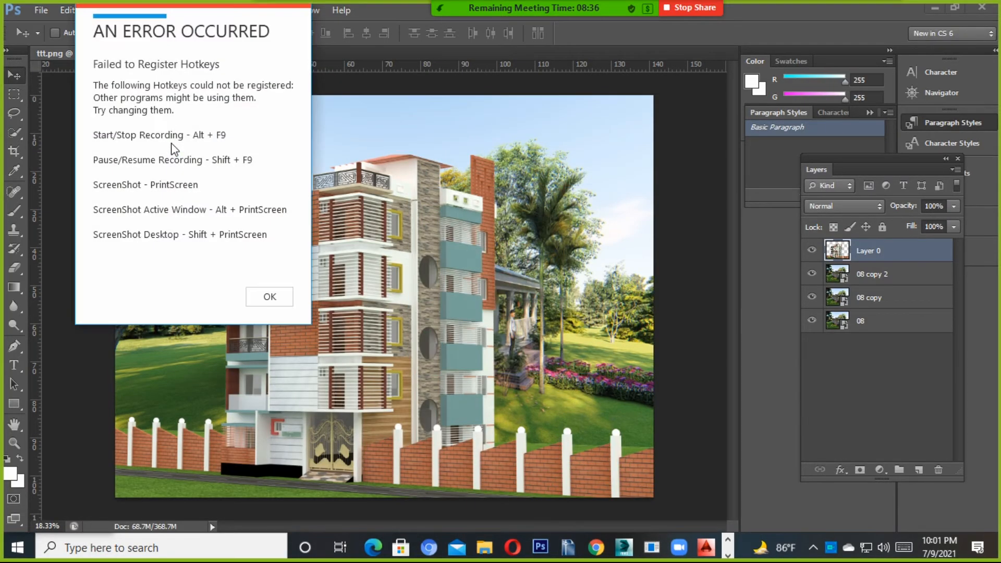
pyautogui.click(268, 296)
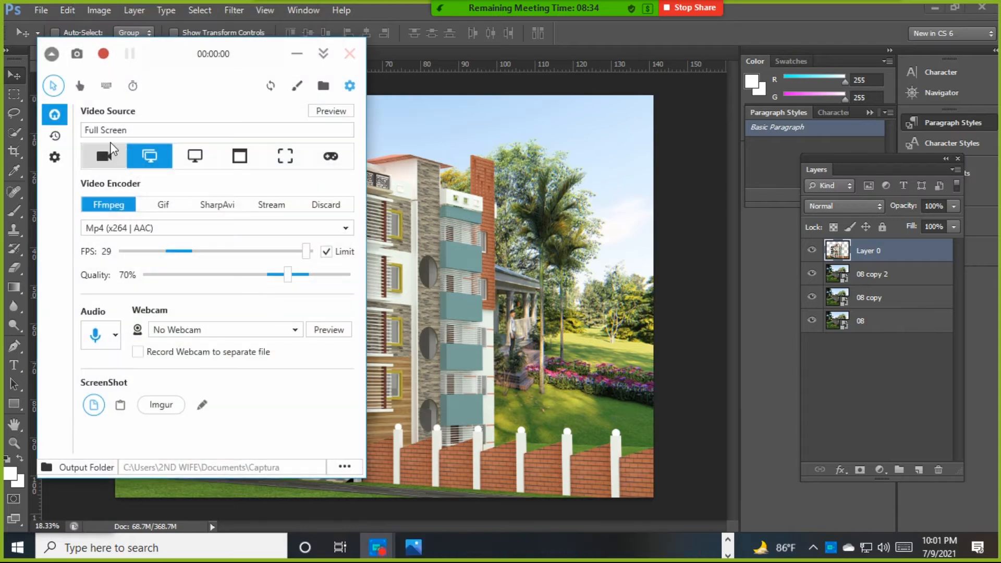
pyautogui.click(102, 55)
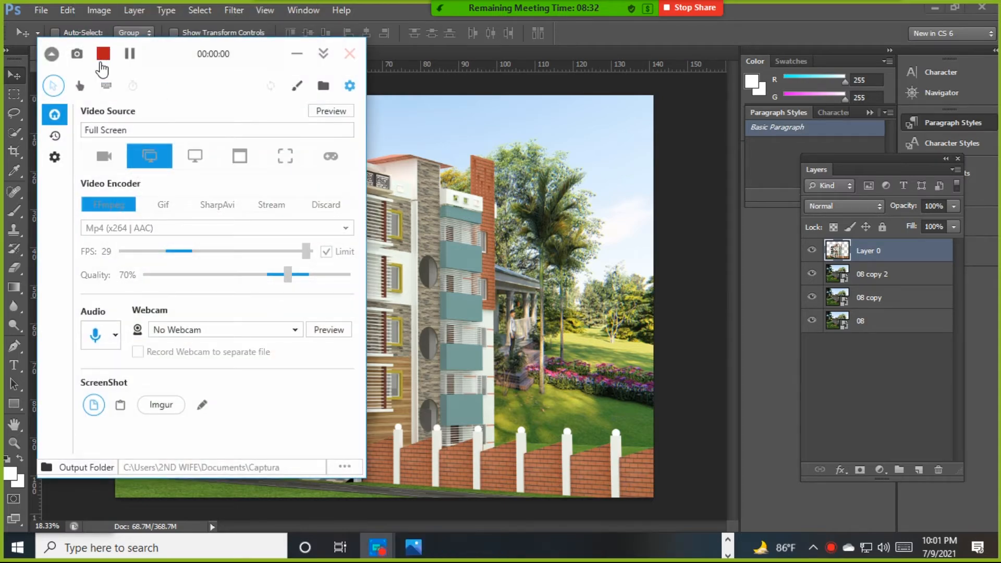
pyautogui.click(104, 345)
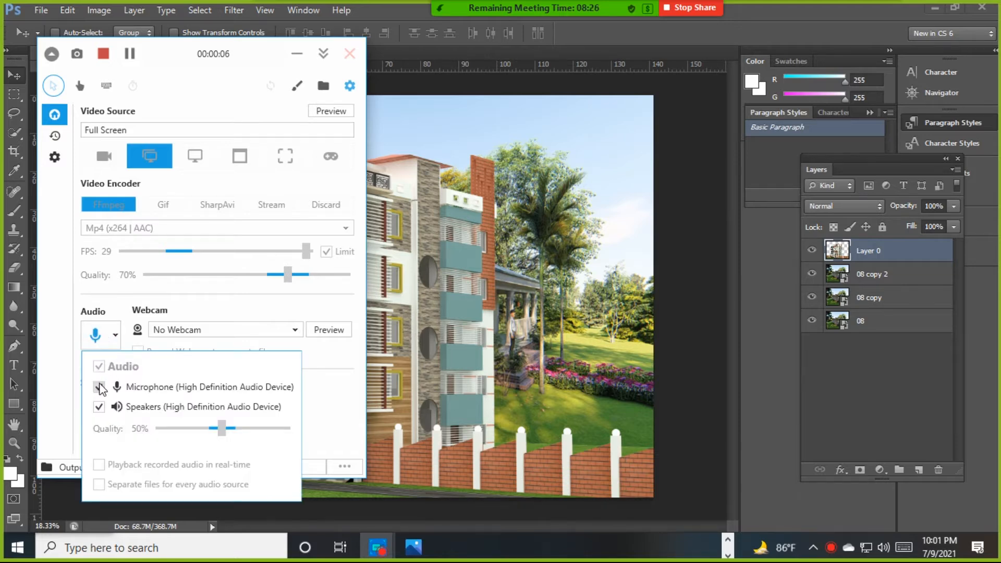
pyautogui.click(323, 53)
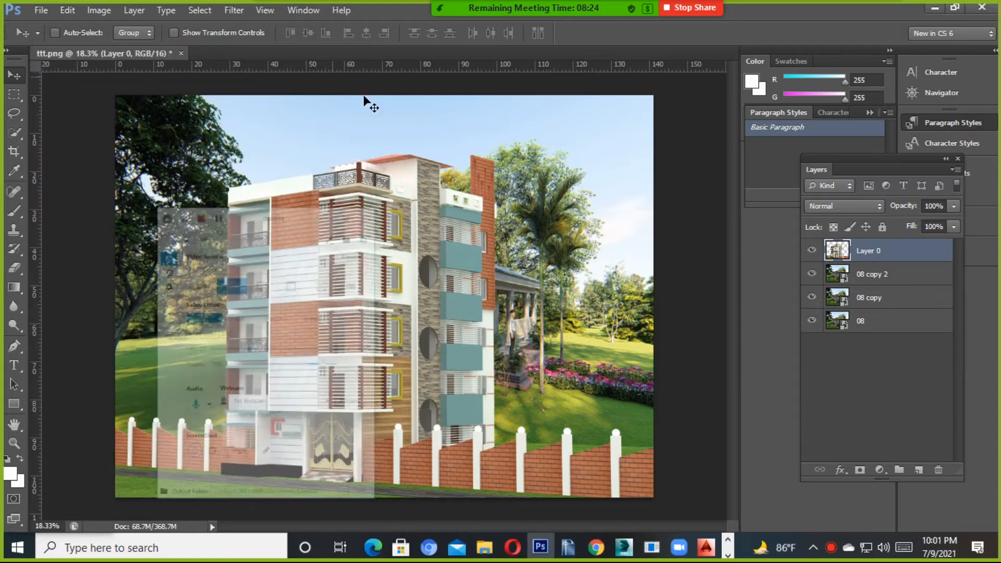
# Step: Delete the layers 08 copy 2, 08 copy and 08 from the ttt.png document, keeping only Layer 0
pyautogui.click(876, 274)
pyautogui.press('Delete')
pyautogui.press('Delete')
pyautogui.press('Delete')
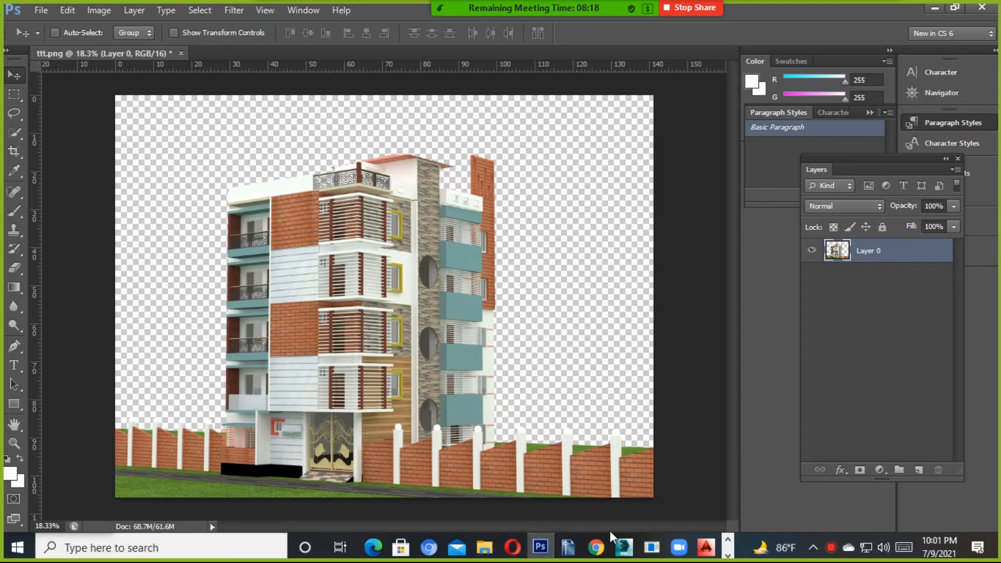
pyautogui.click(936, 8)
pyautogui.click(989, 7)
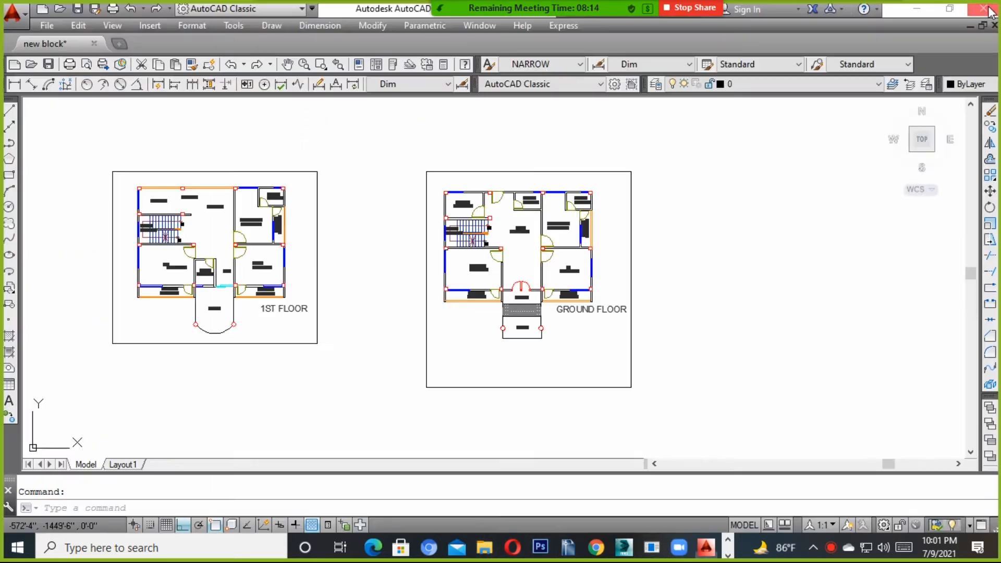
pyautogui.click(924, 10)
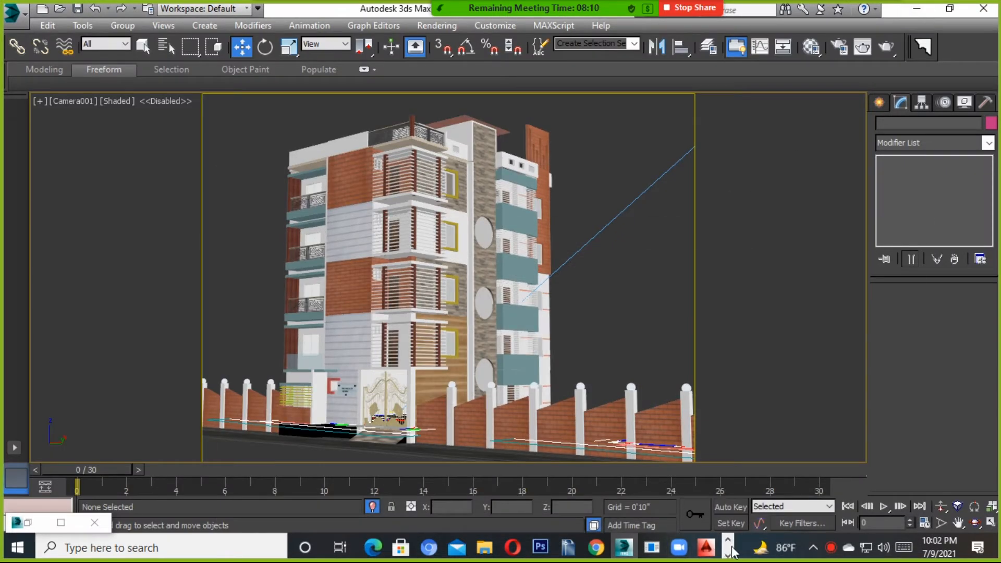
pyautogui.click(542, 549)
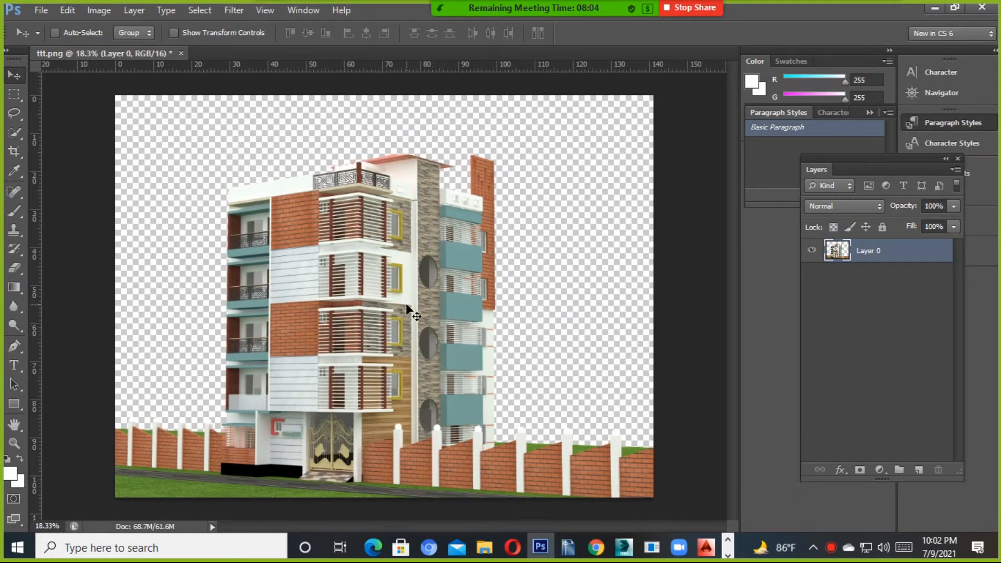
# Step: In File Explorer, open the GRAM folder inside clint work 2021 on the collected work (G:) drive
pyautogui.click(484, 548)
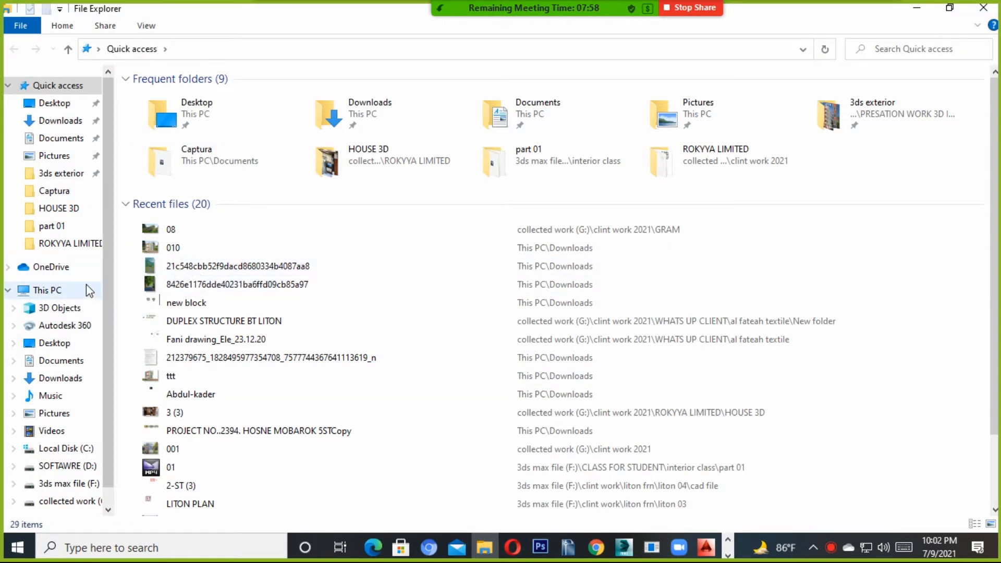
pyautogui.click(47, 291)
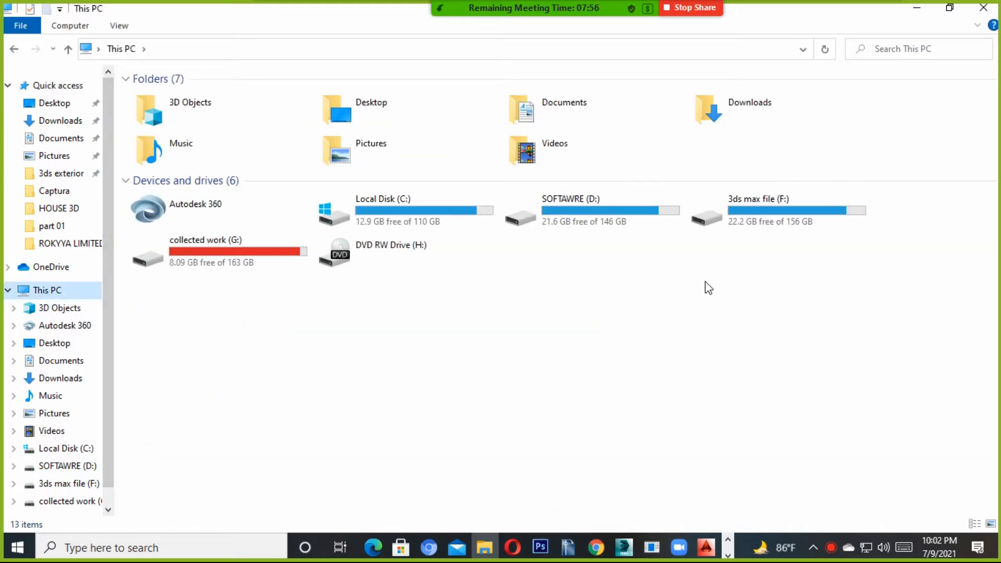
pyautogui.doubleClick(203, 256)
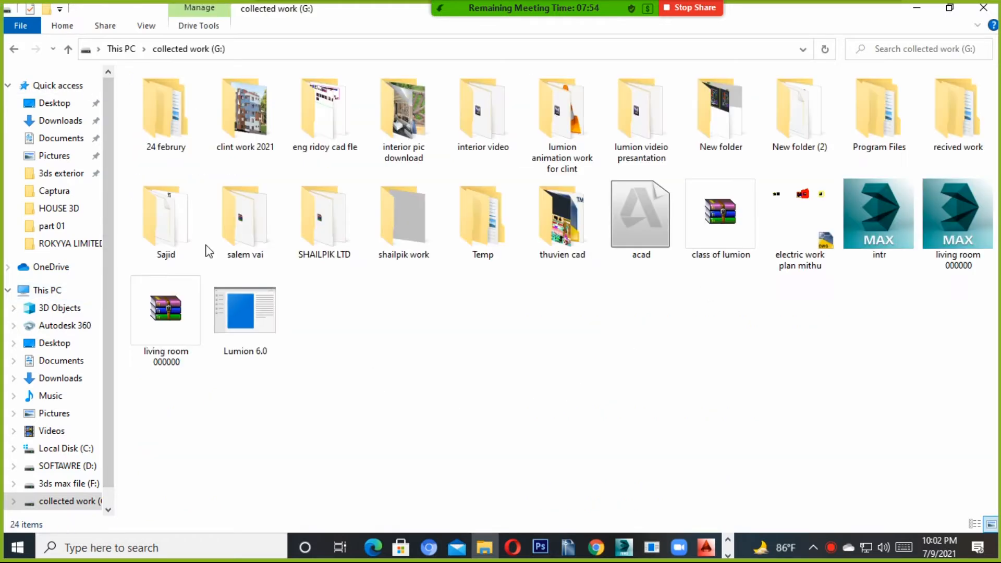
pyautogui.click(265, 154)
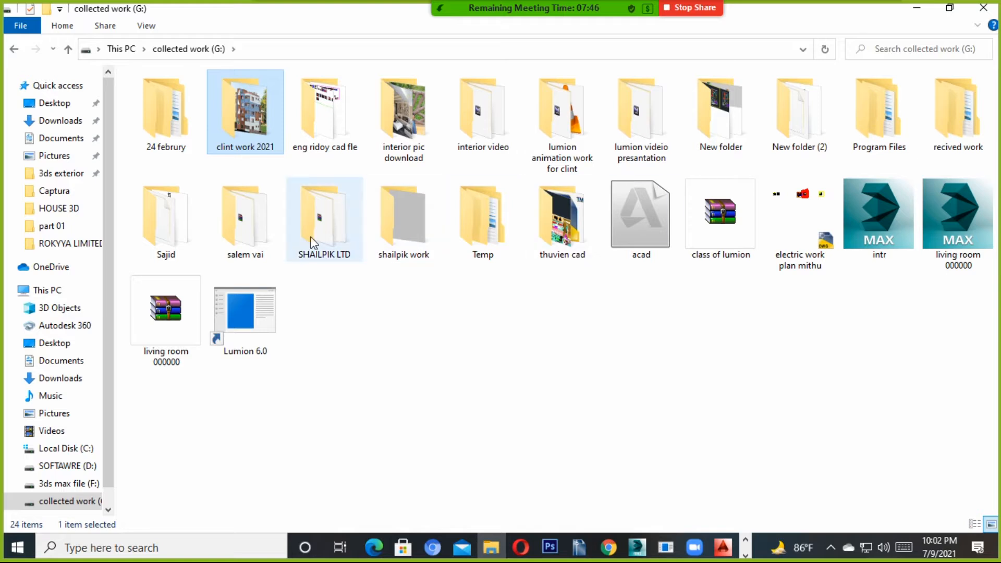
pyautogui.doubleClick(241, 113)
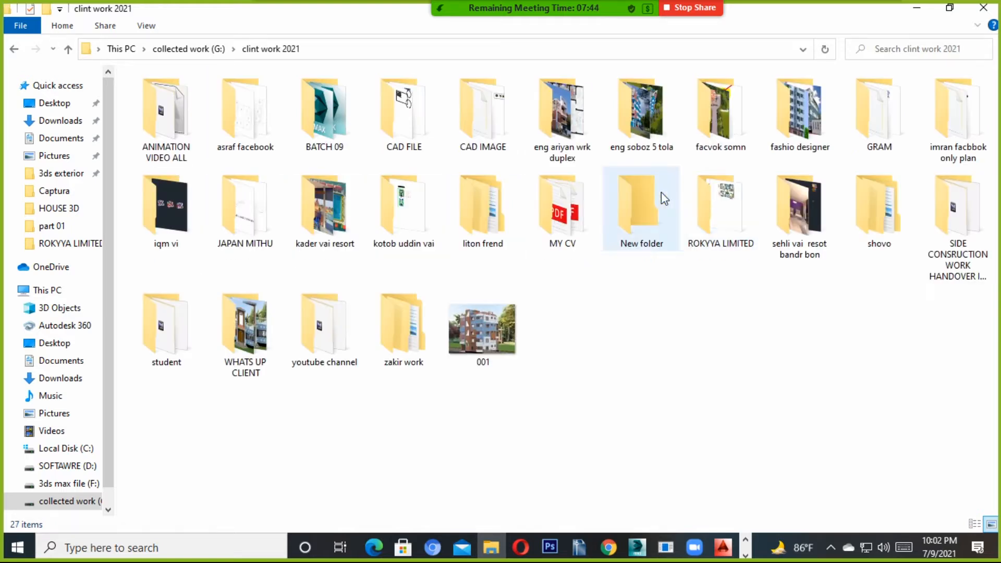
pyautogui.doubleClick(879, 112)
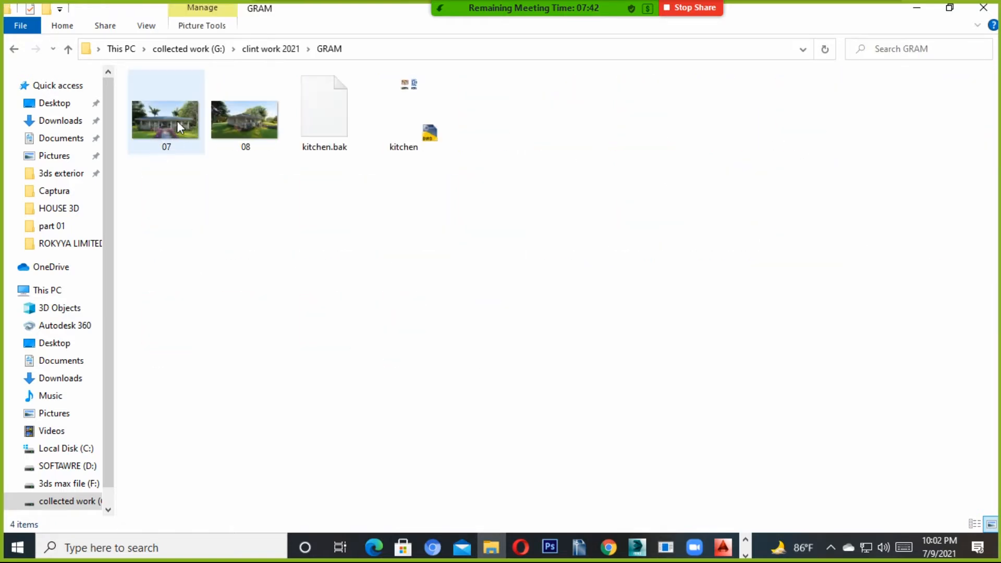
# Step: Place the garden image 08 into the ttt.png document in Photoshop and move its layer below Layer 0
pyautogui.moveTo(245, 121); pyautogui.dragTo(355, 330)
pyautogui.moveTo(367, 269); pyautogui.dragTo(188, 126)
pyautogui.moveTo(346, 223); pyautogui.dragTo(679, 548)
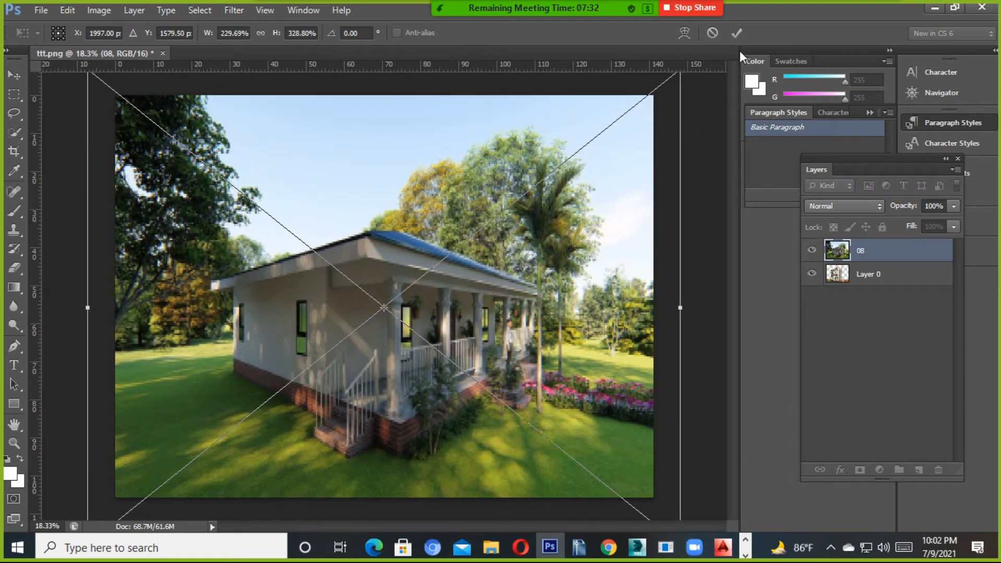
pyautogui.click(737, 35)
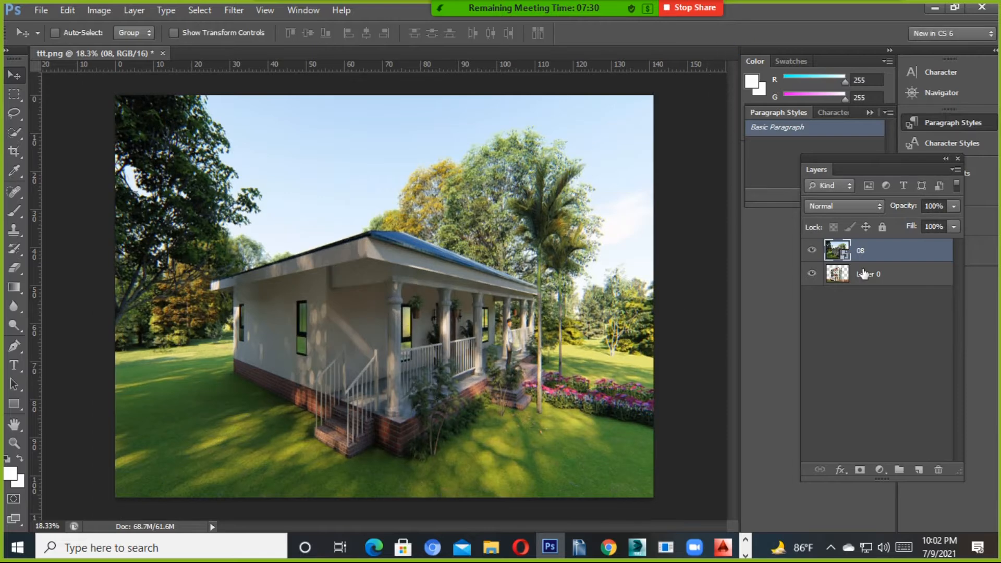
pyautogui.moveTo(863, 254); pyautogui.dragTo(872, 282)
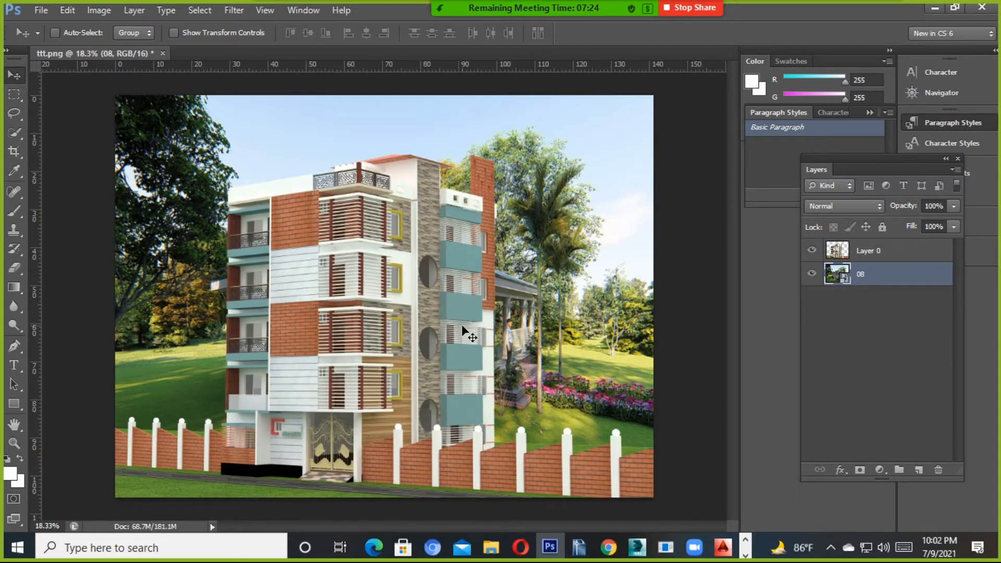
# Step: Select Layer 0, check its default blending options in Layer Style, and close the dialog
pyautogui.click(100, 10)
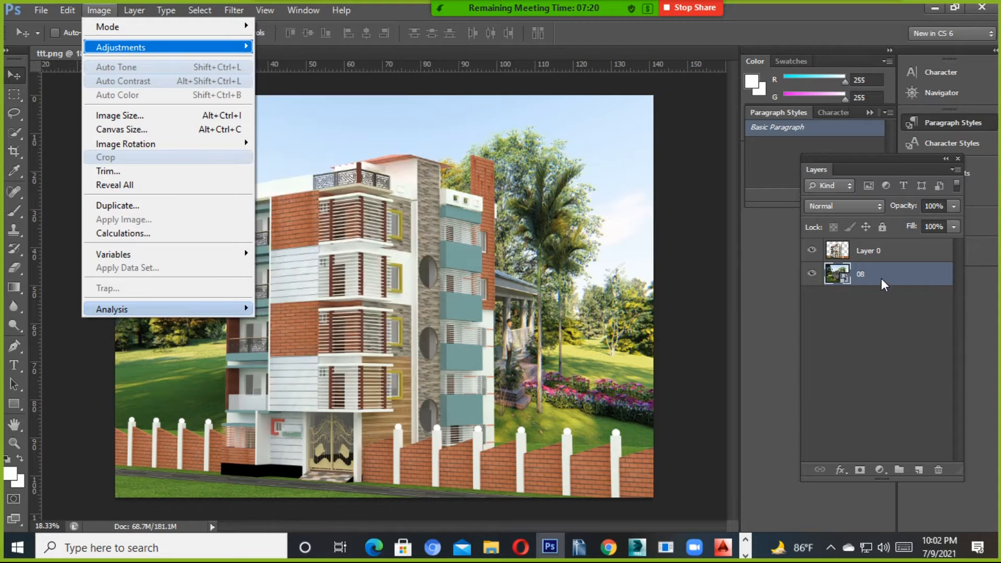
pyautogui.doubleClick(869, 250)
pyautogui.click(917, 251)
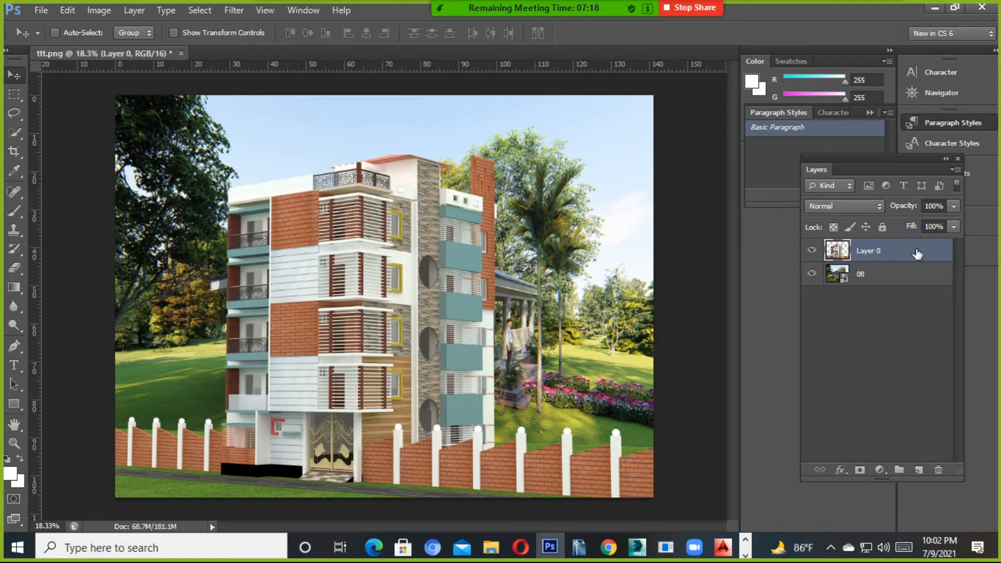
pyautogui.doubleClick(907, 260)
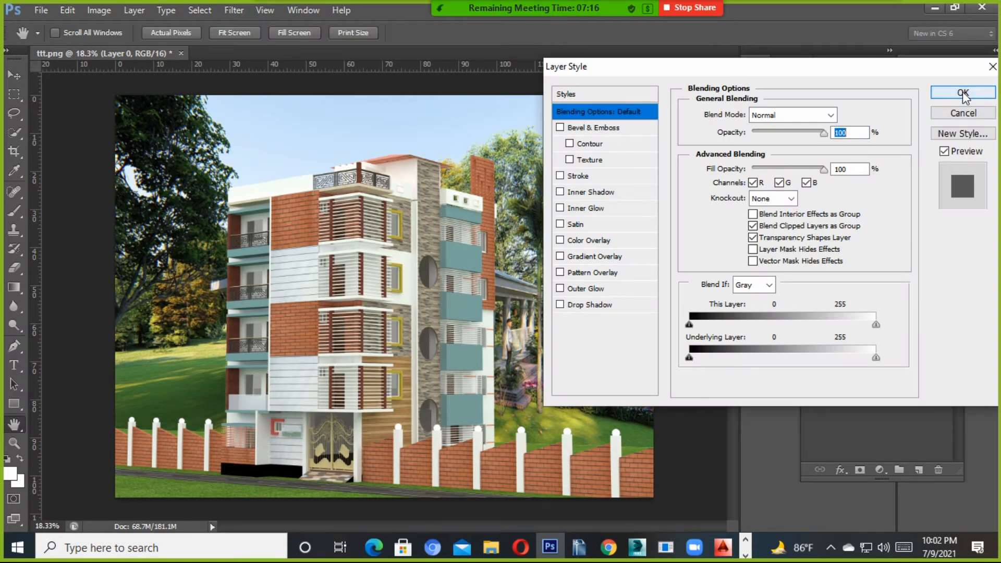
pyautogui.press('Escape')
# Step: Raise the brightness and lower the contrast of Layer 0 with a Brightness/Contrast adjustment
pyautogui.click(106, 8)
pyautogui.moveTo(119, 47)
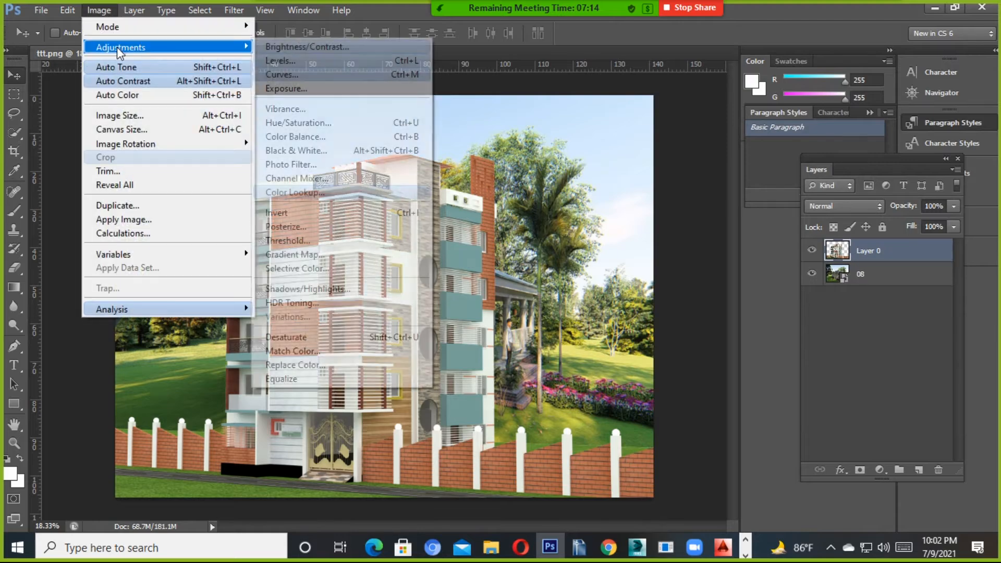
pyautogui.click(298, 46)
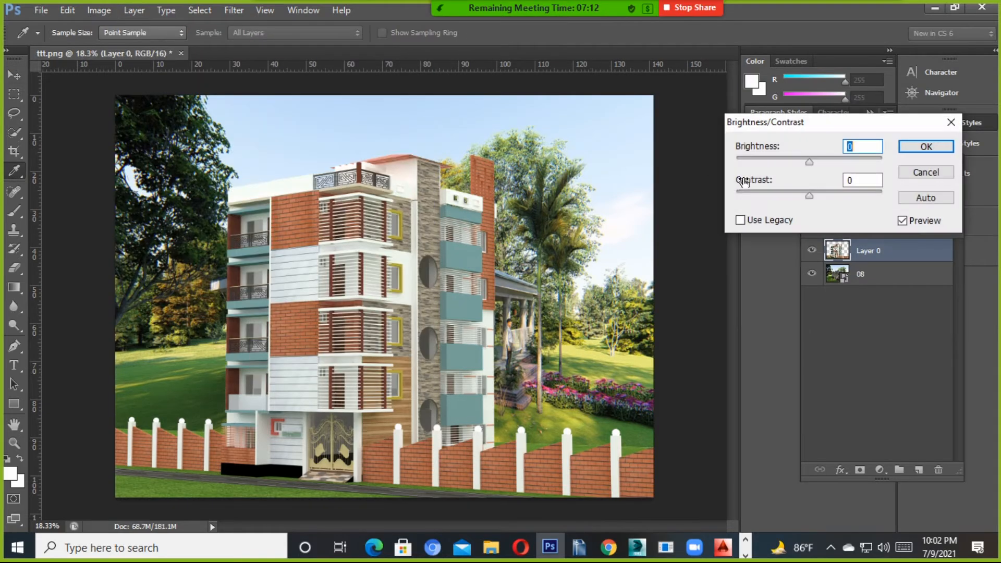
pyautogui.moveTo(809, 164); pyautogui.dragTo(821, 161)
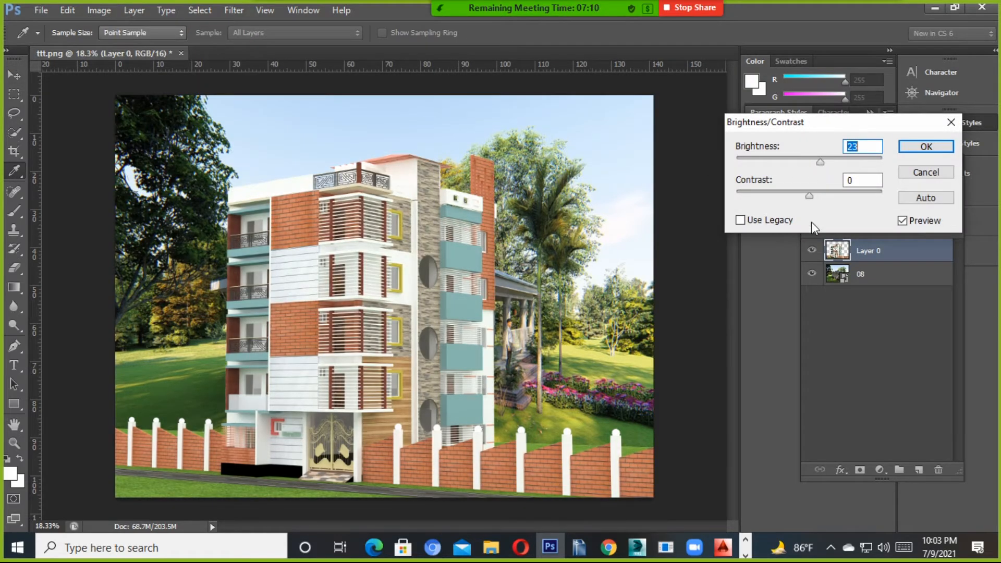
pyautogui.moveTo(809, 196); pyautogui.dragTo(793, 198)
pyautogui.moveTo(822, 161); pyautogui.dragTo(825, 161)
pyautogui.click(923, 149)
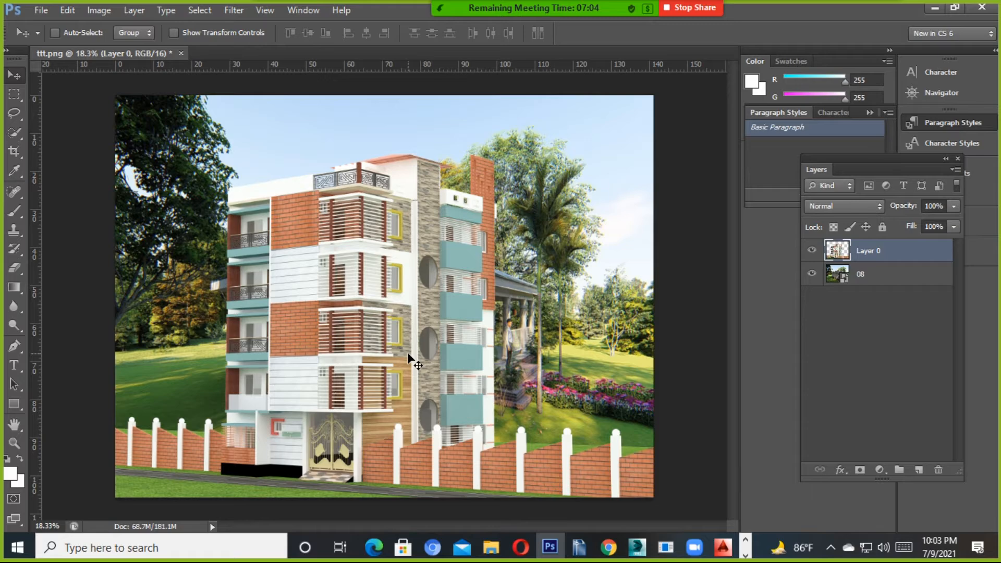
# Step: Brighten Layer 0's midtones with an RGB Curves point at input 119, output 126
pyautogui.hotkey('ctrl', 'm')
pyautogui.moveTo(805, 207); pyautogui.dragTo(799, 208)
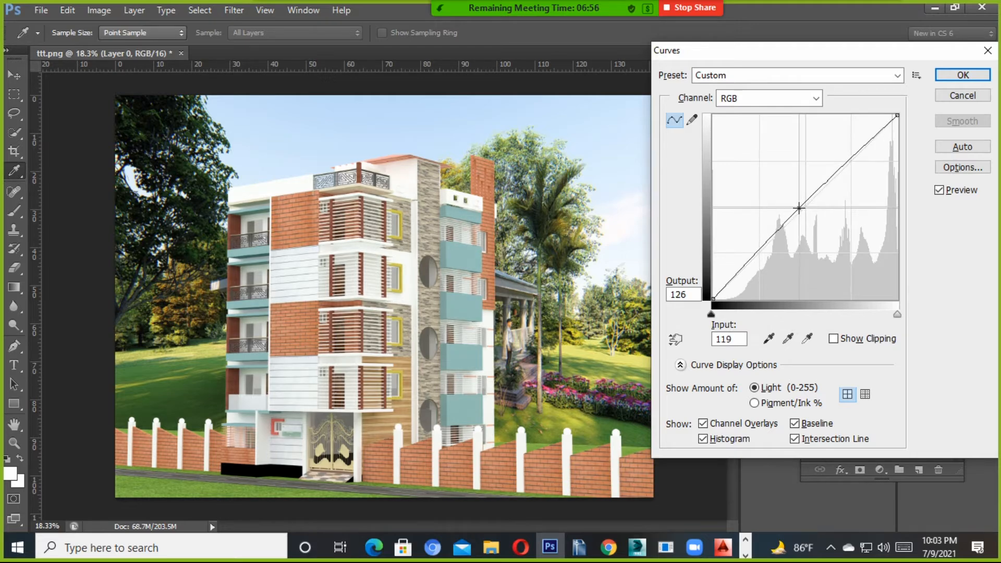
pyautogui.click(963, 74)
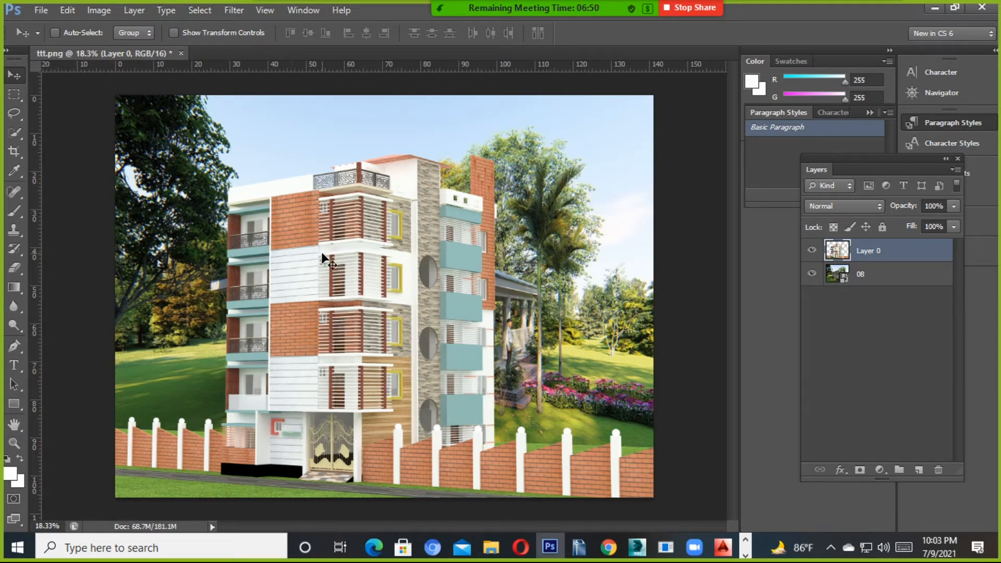
pyautogui.keyDown('alt'); pyautogui.scroll(2, 349, 320); pyautogui.keyUp('alt')
pyautogui.keyDown('alt'); pyautogui.scroll(1, 349, 320); pyautogui.keyUp('alt')
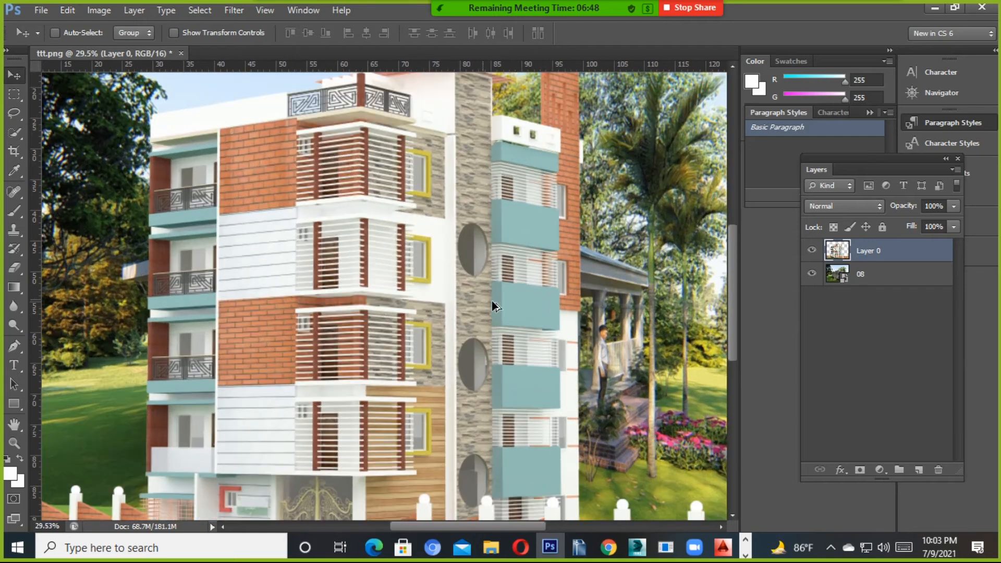
# Step: Delete the garden background layer 08 from the ttt.png document
pyautogui.keyDown('alt'); pyautogui.scroll(-3, 526, 315); pyautogui.keyUp('alt')
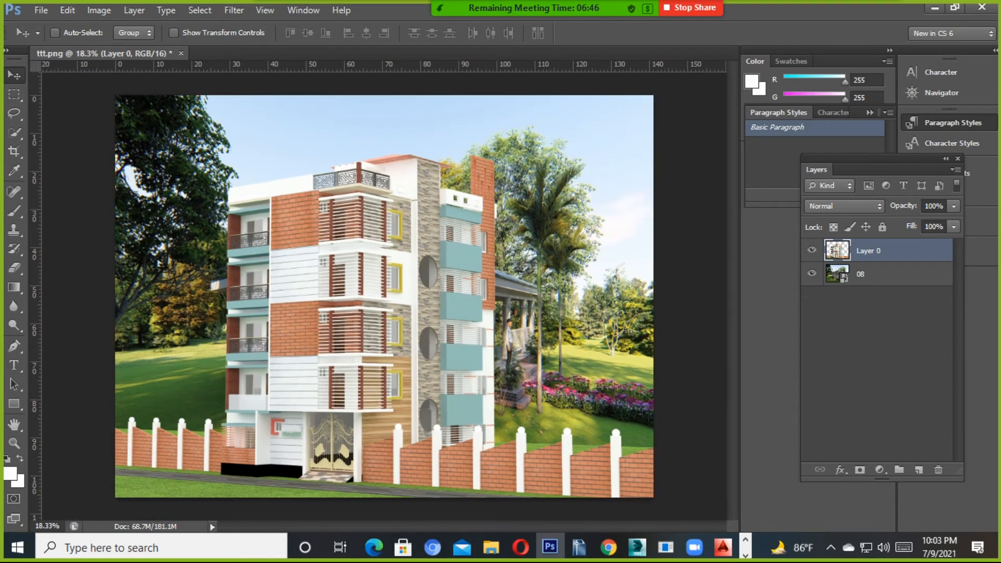
pyautogui.click(914, 281)
pyautogui.press('Delete')
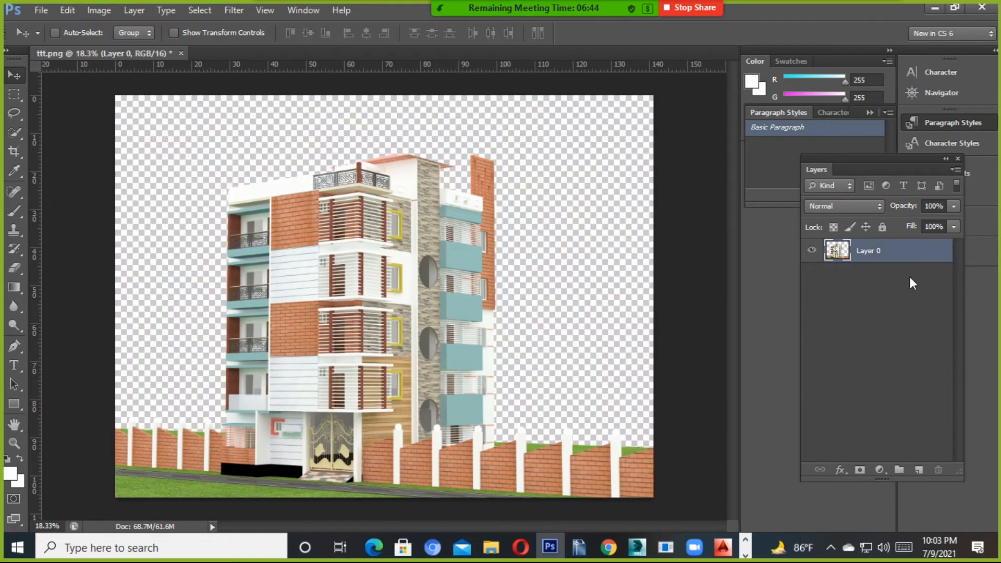
# Step: Place mountain-road image 21c548cbb52f9dacd8680334b4087aa8 from Downloads, stretch it to about 891% width and 377% height, and move its layer below Layer 0
pyautogui.click(491, 547)
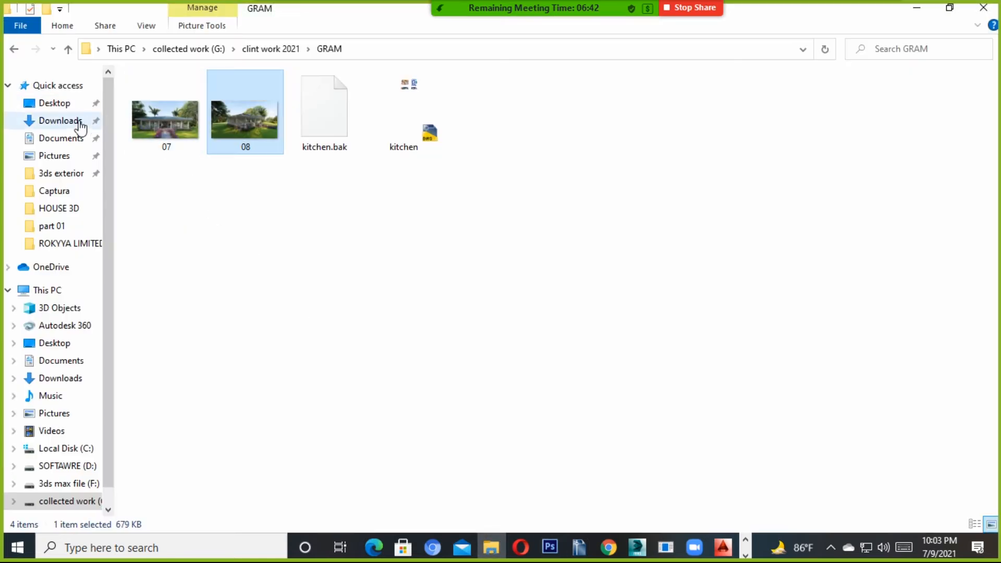
pyautogui.click(62, 121)
pyautogui.moveTo(183, 140); pyautogui.dragTo(121, 136)
pyautogui.moveTo(170, 210); pyautogui.dragTo(680, 524)
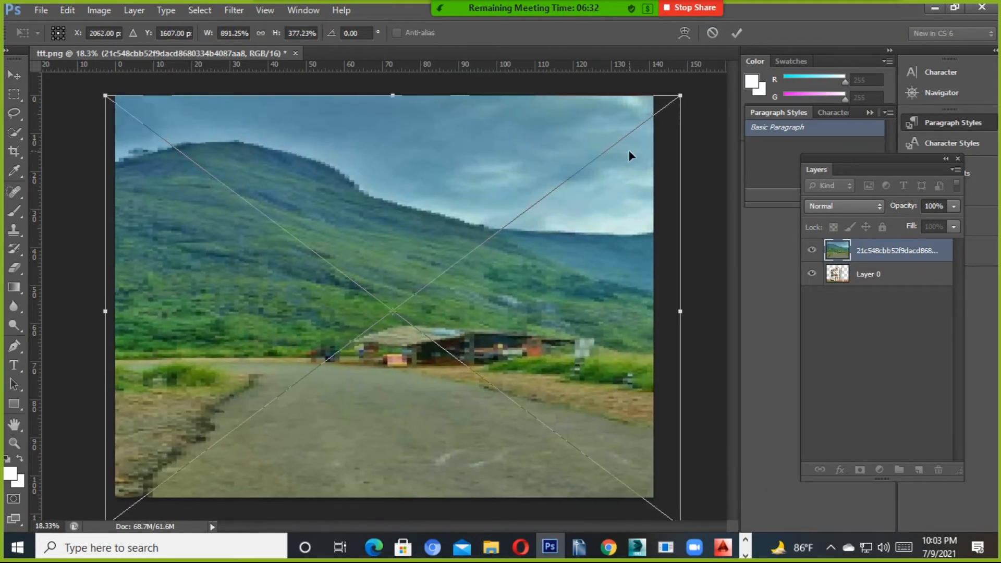
pyautogui.click(733, 35)
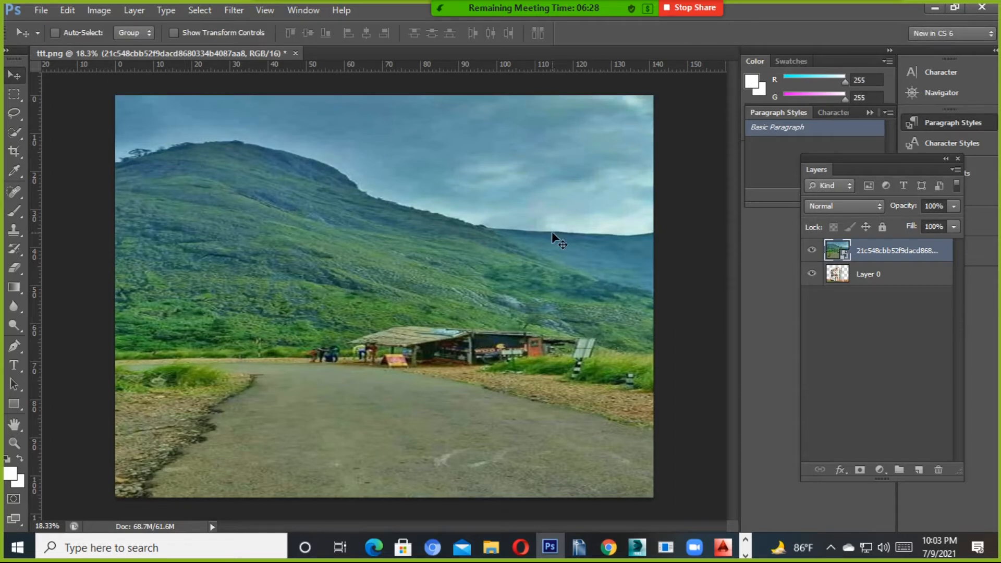
pyautogui.moveTo(878, 254); pyautogui.dragTo(879, 282)
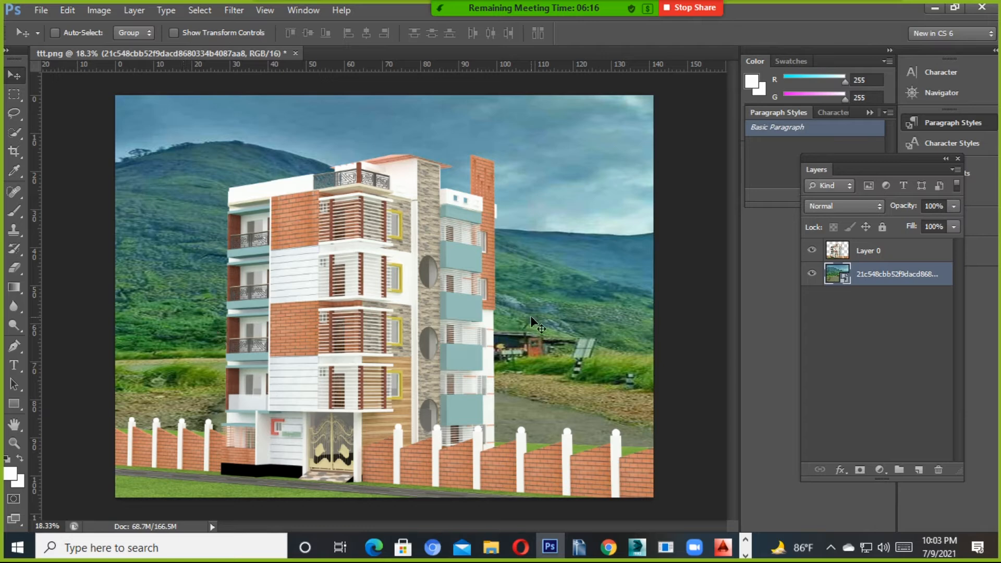
# Step: Close ttt.png without saving the changes and reopen the ttt image from the Downloads folder in Photoshop
pyautogui.click(493, 555)
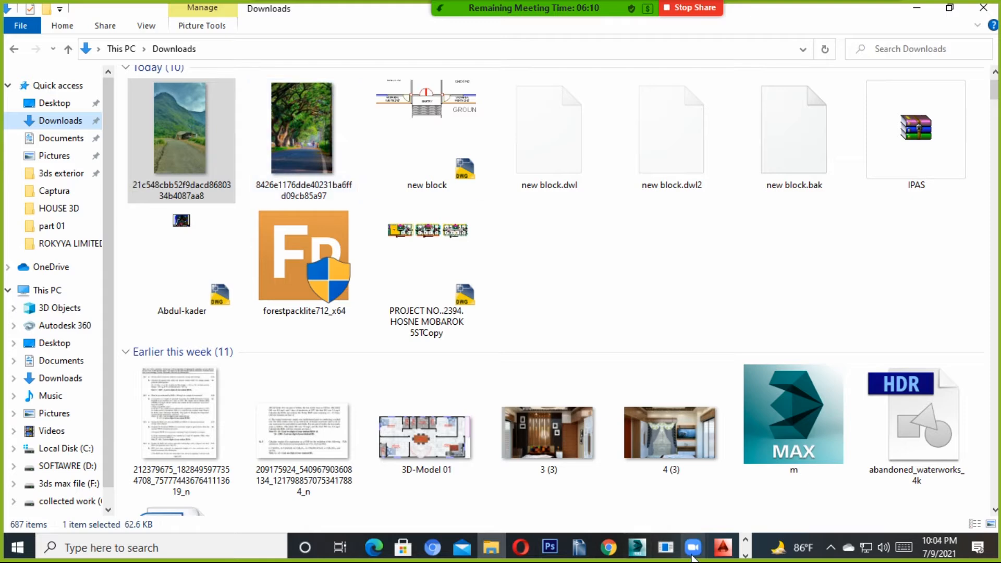
pyautogui.click(550, 546)
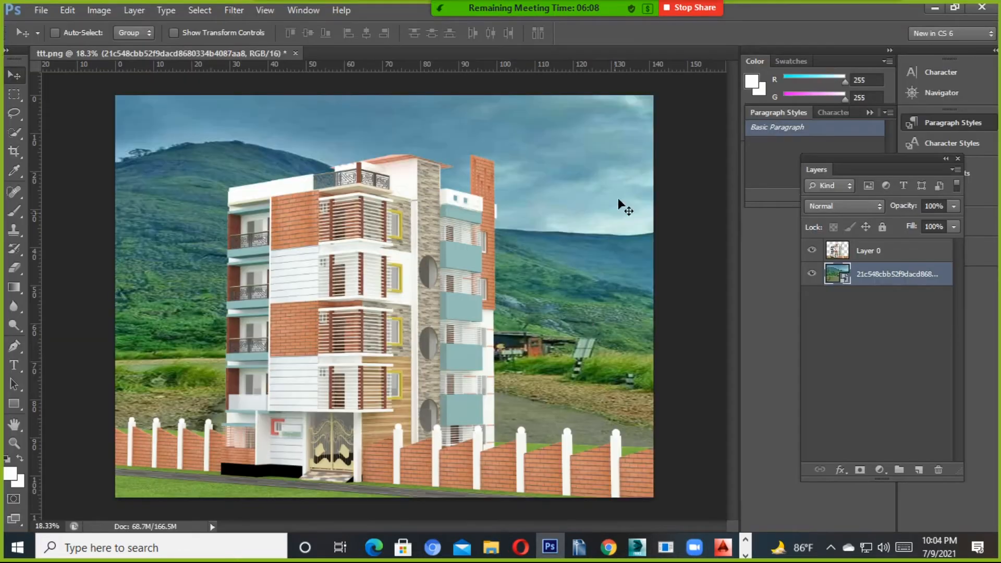
pyautogui.click(295, 53)
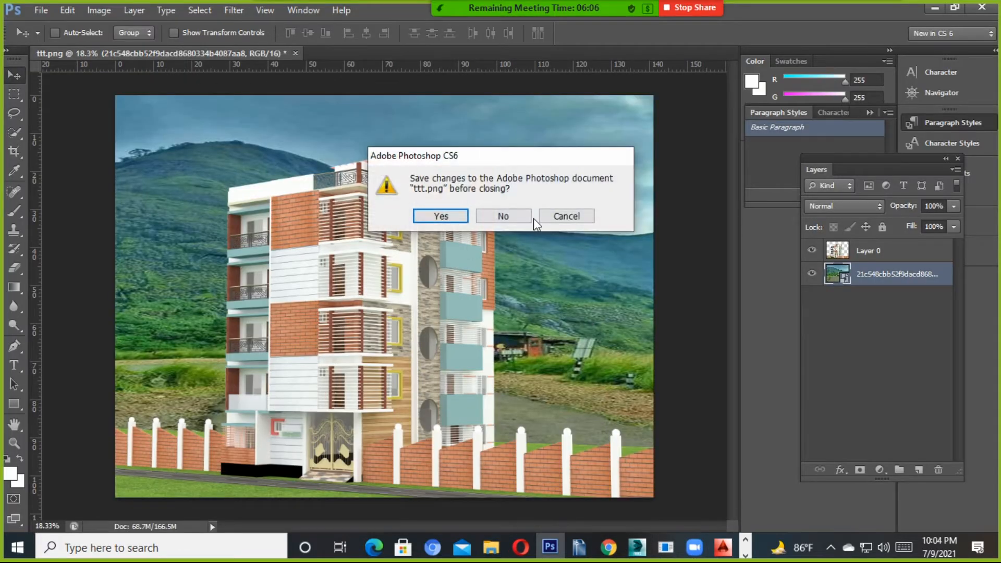
pyautogui.click(508, 219)
pyautogui.click(491, 546)
pyautogui.scroll(-8, 239, 369)
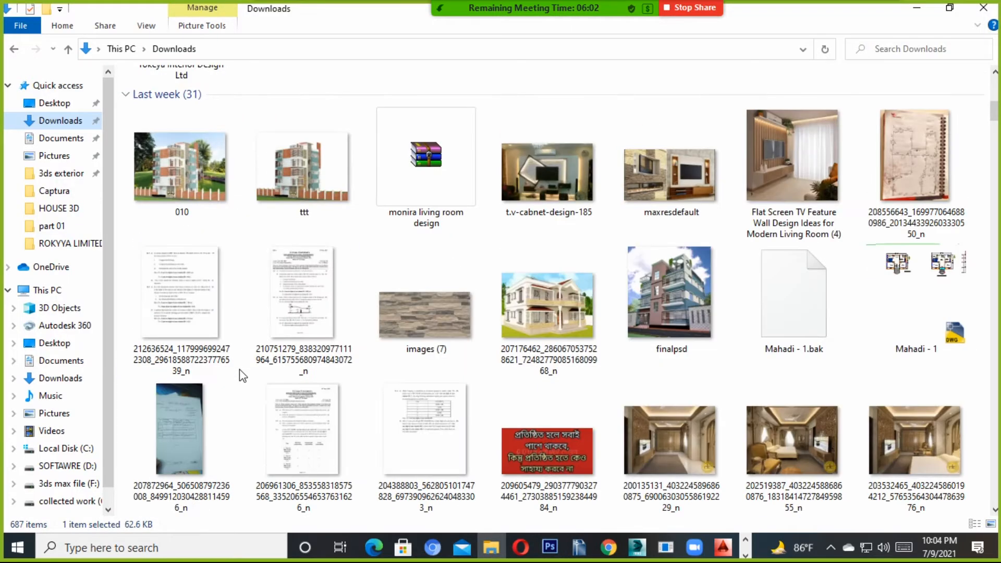
pyautogui.moveTo(294, 193); pyautogui.dragTo(450, 300)
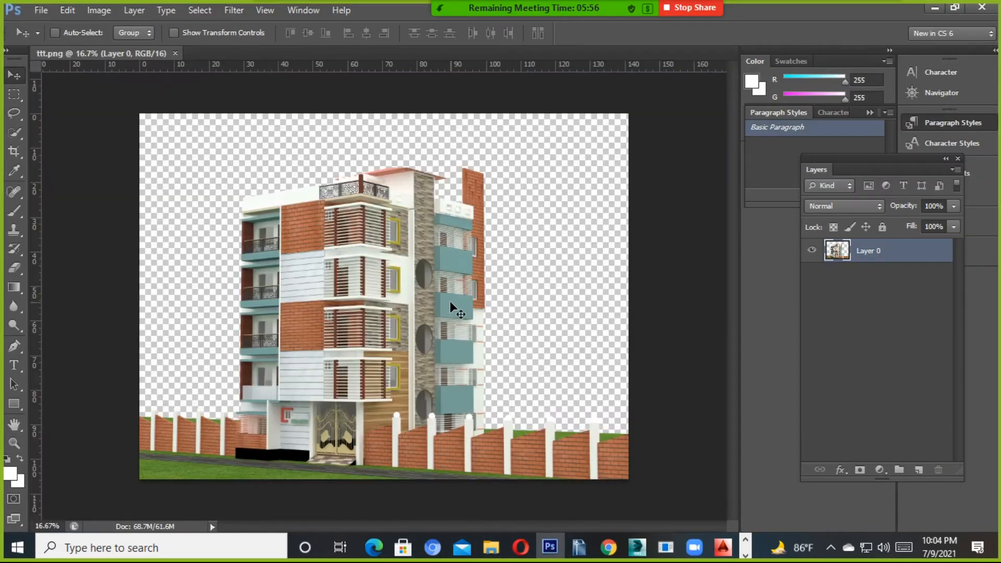
# Step: Place tree-lined road image 8426e1176dde40231ba6ffd09cb85a97 from Downloads, scale it to about 1209% width and 613% height, and move its layer below Layer 0
pyautogui.click(491, 548)
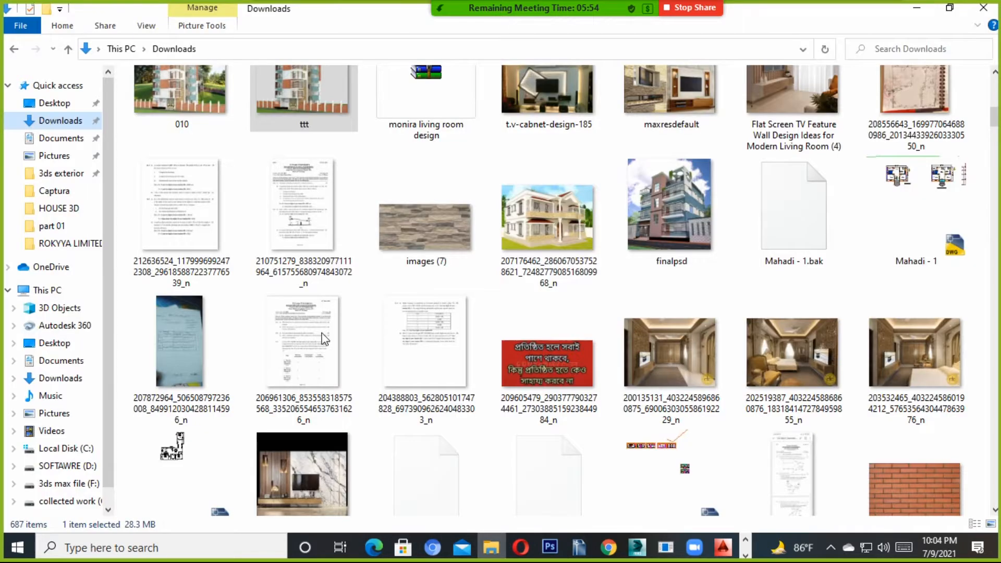
pyautogui.scroll(5, 232, 261)
pyautogui.moveTo(310, 150); pyautogui.dragTo(449, 323)
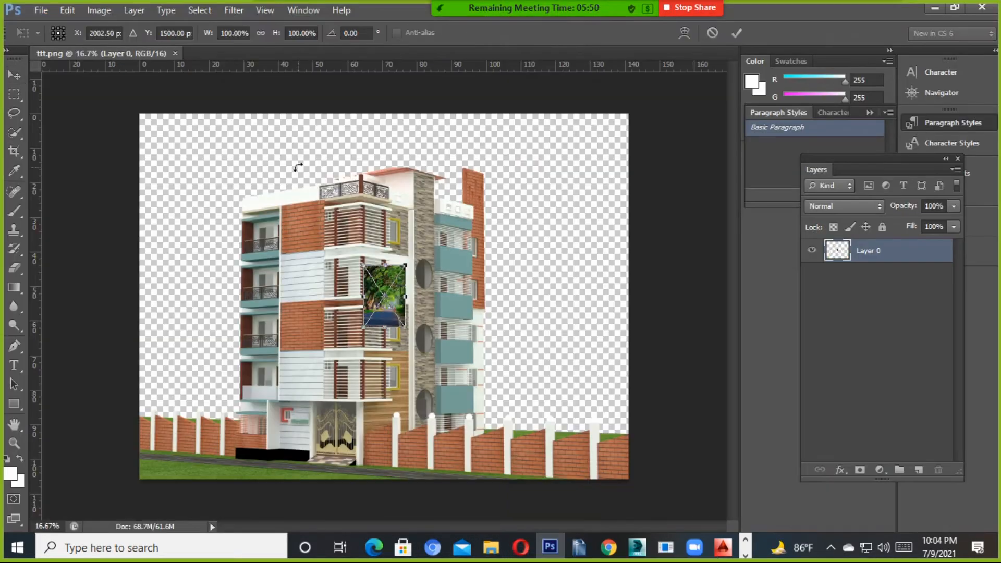
pyautogui.moveTo(388, 285); pyautogui.dragTo(186, 173)
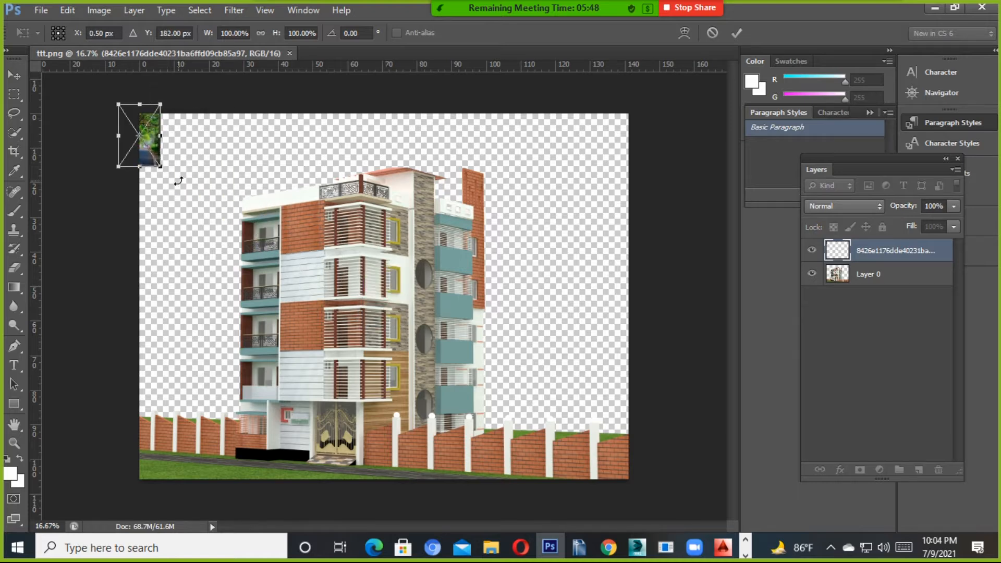
pyautogui.moveTo(161, 167); pyautogui.dragTo(626, 495)
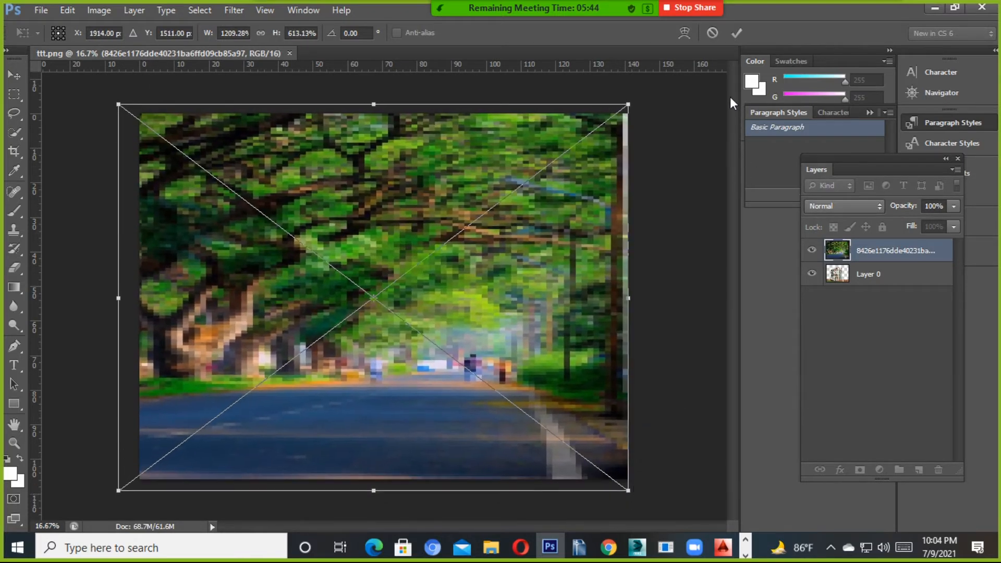
pyautogui.click(736, 33)
pyautogui.moveTo(871, 261); pyautogui.dragTo(878, 281)
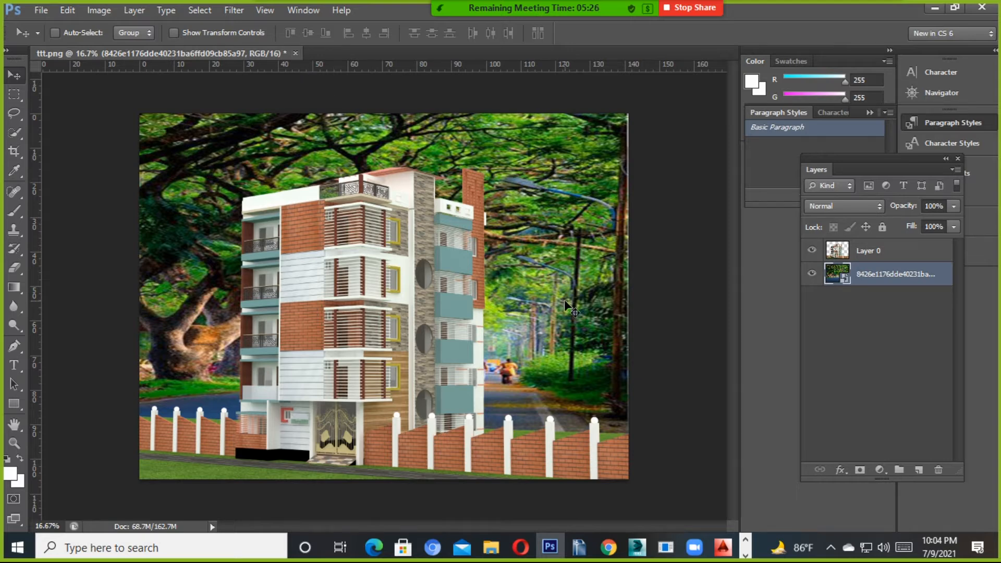
# Step: Switch to File Explorer and locate the composite image 010 in the Downloads folder
pyautogui.click(491, 547)
pyautogui.scroll(-10, 365, 401)
pyautogui.click(157, 175)
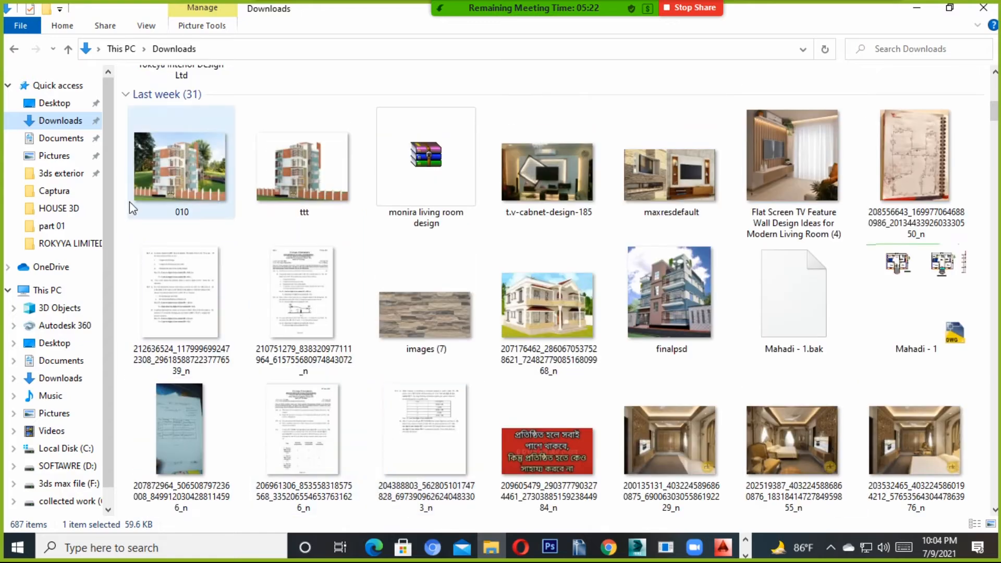
# Step: View the 010 building render from the Downloads folder and close it again
pyautogui.press('Return')
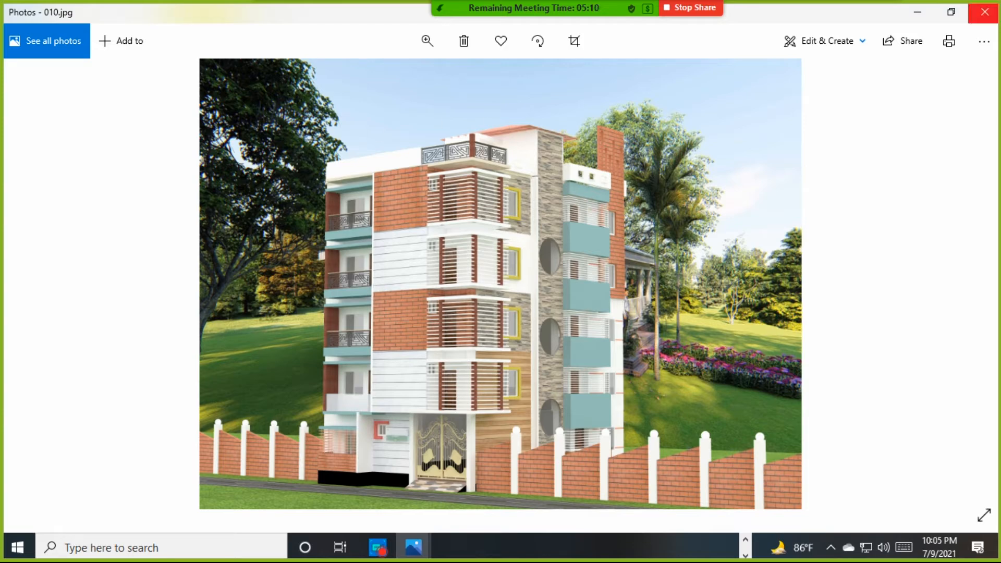
pyautogui.click(984, 12)
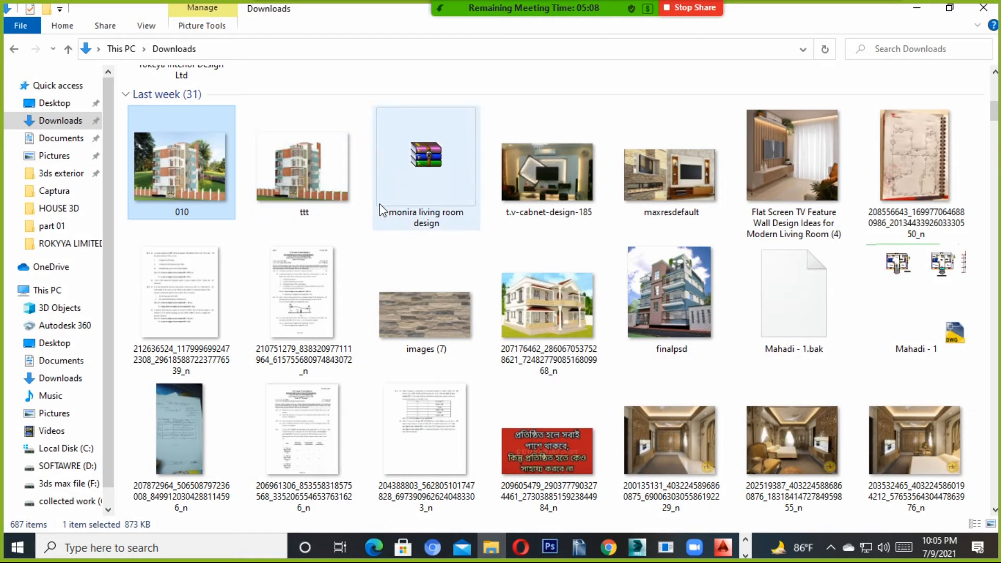
# Step: Switch to Photoshop, close the ttt.png document without saving it, and return to the Downloads folder
pyautogui.click(551, 548)
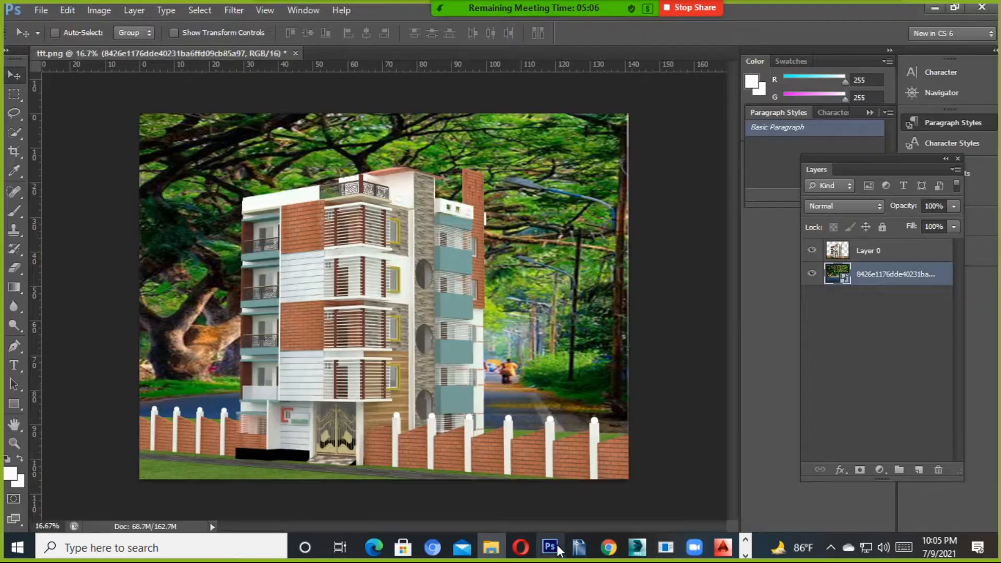
pyautogui.click(294, 53)
pyautogui.click(501, 218)
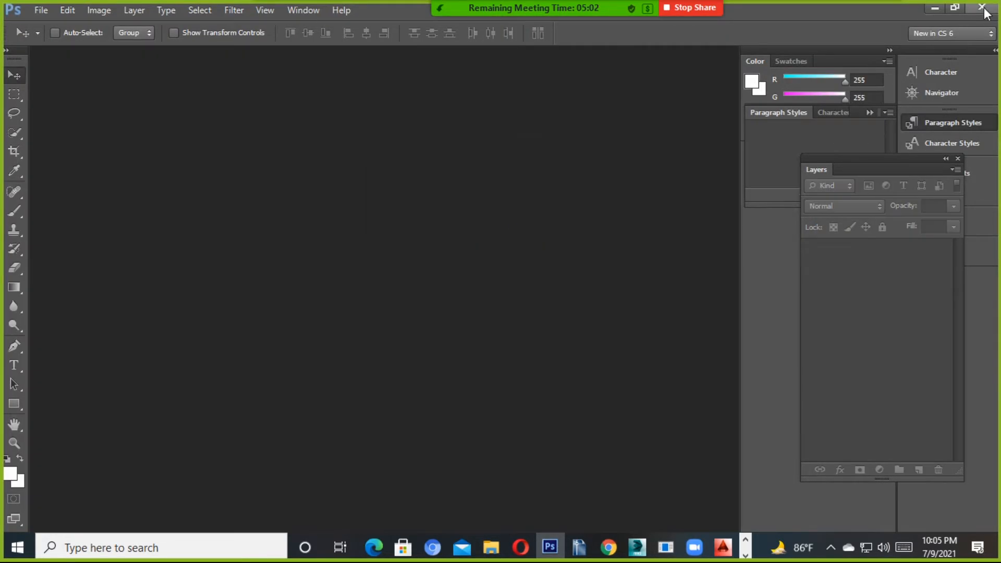
pyautogui.click(550, 547)
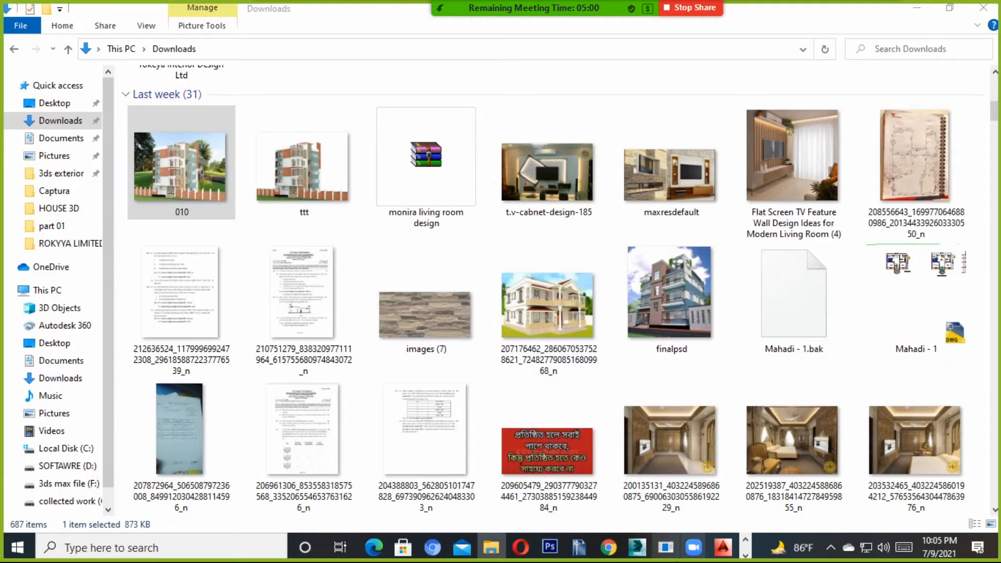
# Step: Switch to AutoCAD and quit it, discarding the changes to new block.dwg, and minimize the Downloads window to reach 3ds Max
pyautogui.click(722, 547)
pyautogui.click(984, 8)
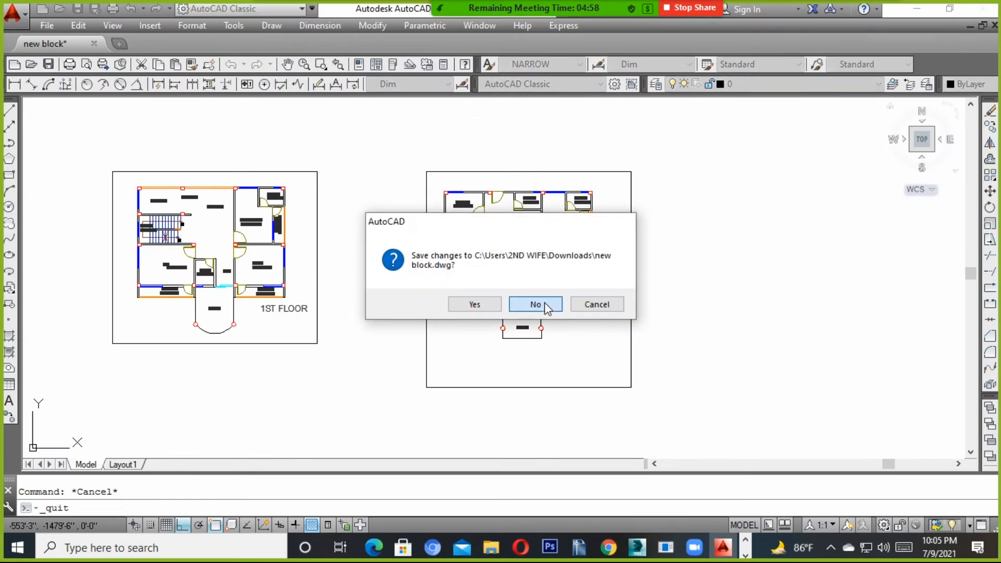
pyautogui.click(536, 303)
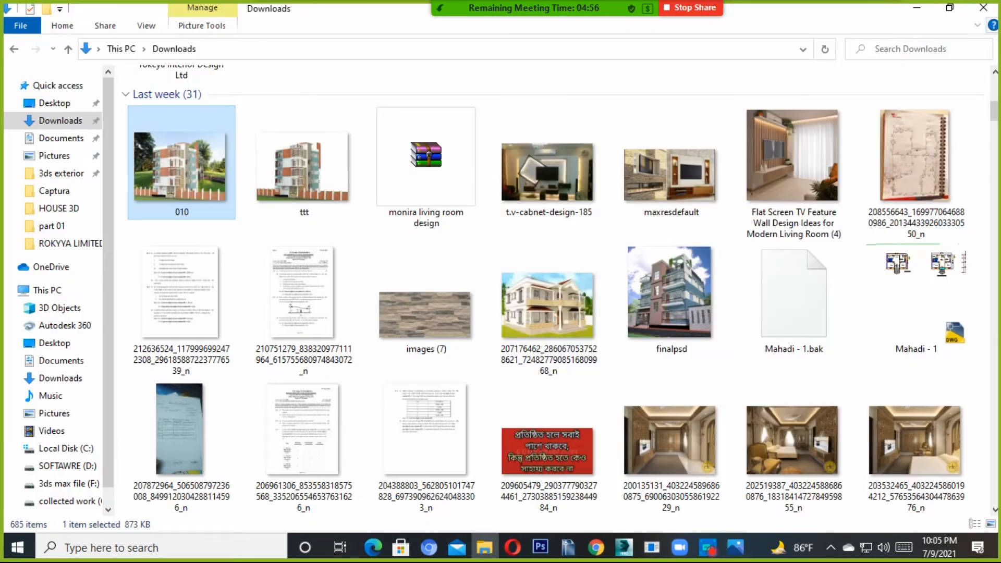
pyautogui.click(916, 8)
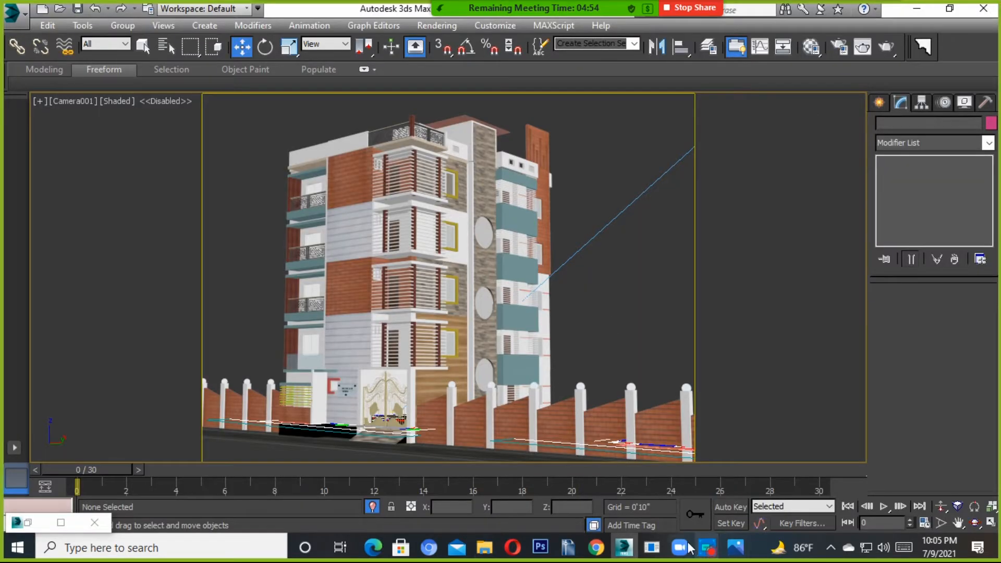
# Step: Exit one running Captura recorder despite its recording in progress, and minimize the other Captura window
pyautogui.click(707, 548)
pyautogui.click(733, 470)
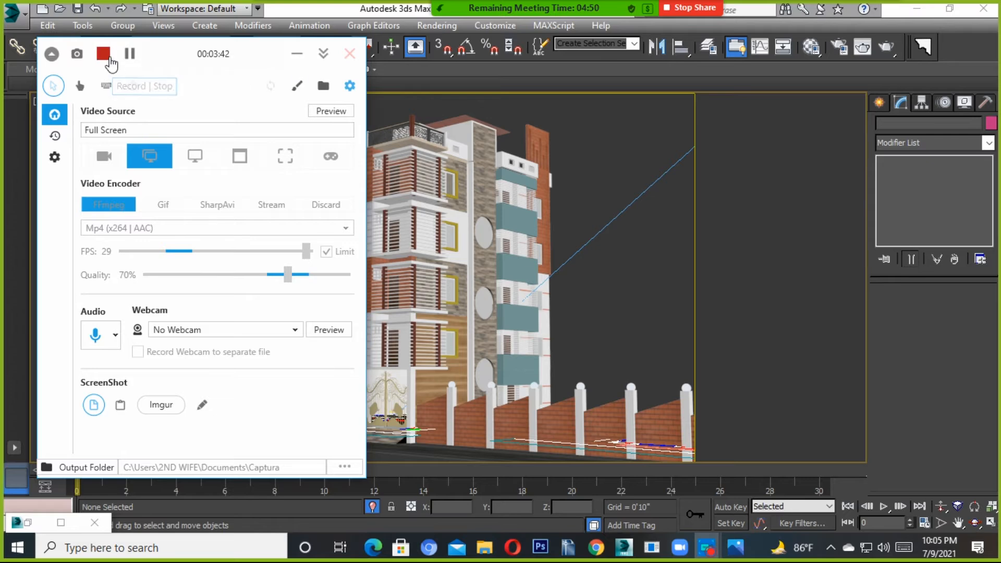
pyautogui.click(350, 58)
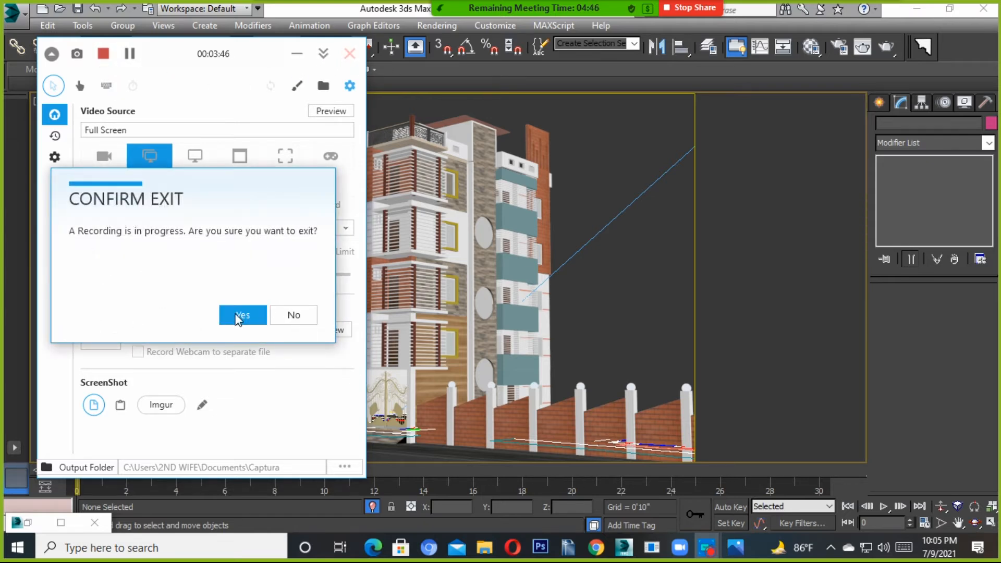
pyautogui.click(237, 314)
pyautogui.click(708, 546)
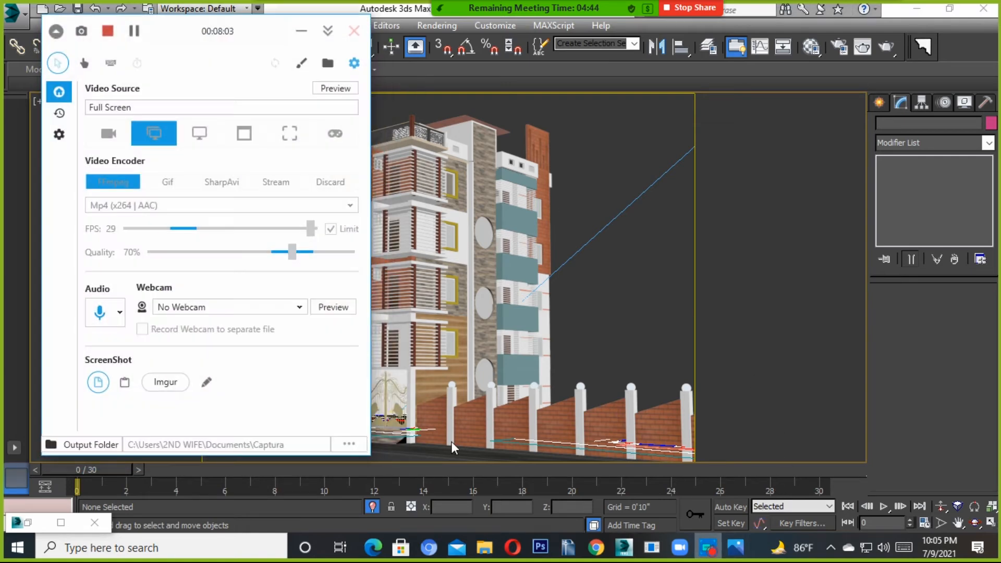
pyautogui.click(301, 31)
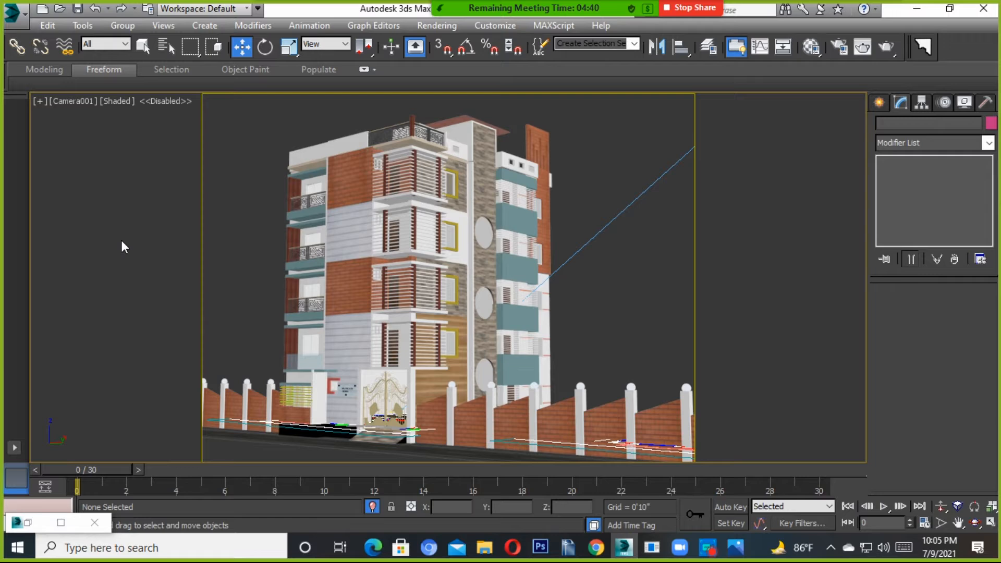
# Step: Switch the Camera001 viewport to an Orthographic view of the building and floor plan
pyautogui.scroll(4, 121, 240)
pyautogui.click(68, 105)
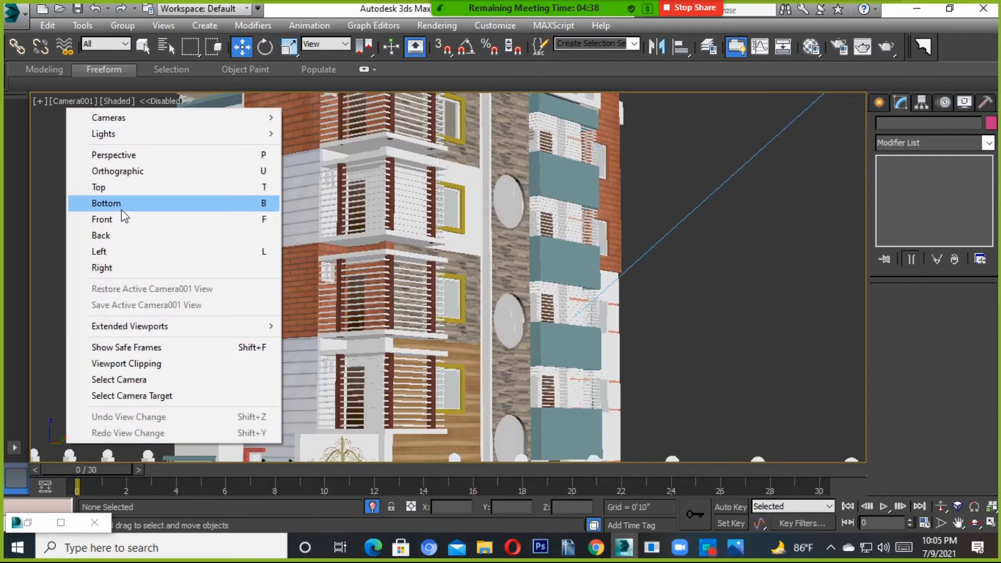
pyautogui.click(134, 173)
pyautogui.scroll(-10, 485, 305)
pyautogui.keyDown('alt'); pyautogui.moveTo(483, 306); pyautogui.dragTo(537, 407, button='middle'); pyautogui.keyUp('alt')
pyautogui.scroll(4, 536, 407)
pyautogui.keyDown('alt'); pyautogui.moveTo(480, 355); pyautogui.dragTo(480, 328, button='middle'); pyautogui.keyUp('alt')
pyautogui.moveTo(349, 169); pyautogui.dragTo(388, 341, button='middle')
pyautogui.scroll(5, 398, 306)
# Step: Bring up the AEC Extended geometry types and start the Foliage tool
pyautogui.click(881, 101)
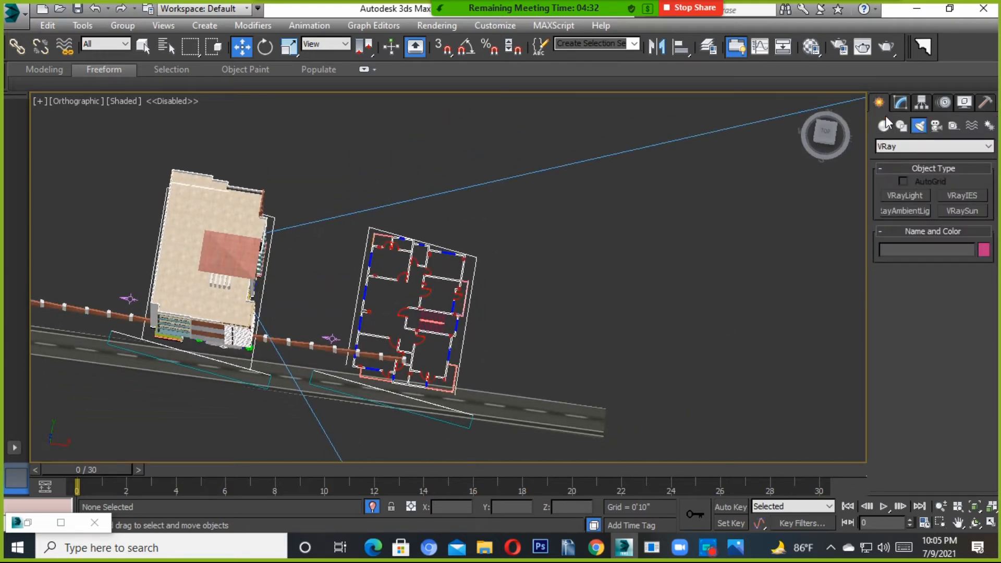
pyautogui.click(885, 147)
pyautogui.click(883, 148)
pyautogui.click(883, 126)
pyautogui.click(887, 146)
pyautogui.click(893, 158)
pyautogui.click(912, 150)
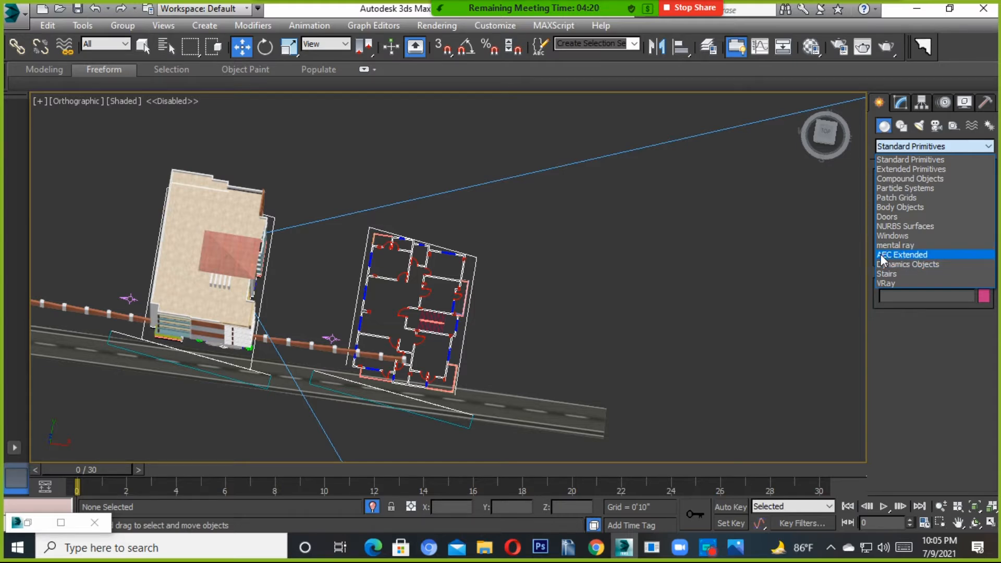
pyautogui.click(900, 256)
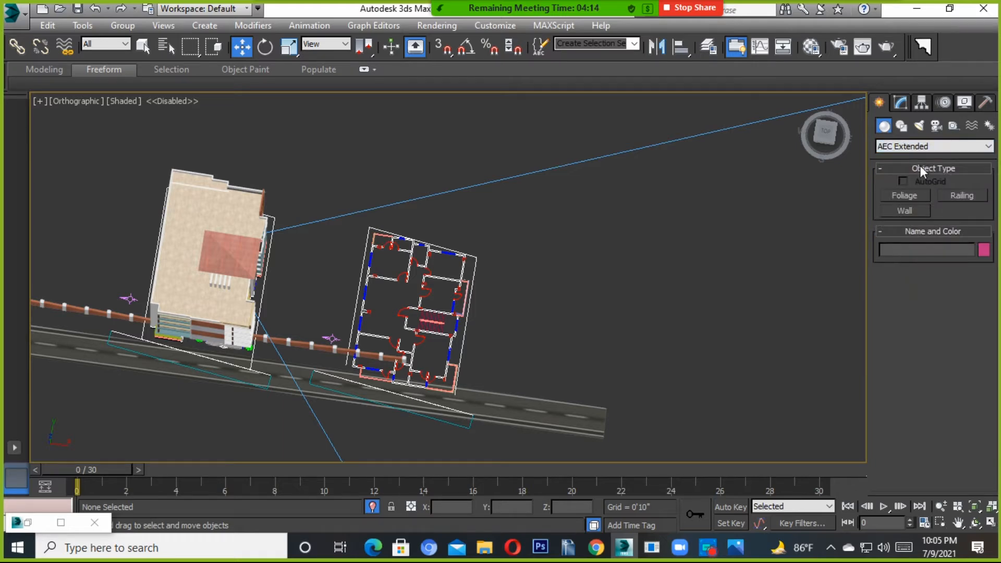
pyautogui.click(917, 148)
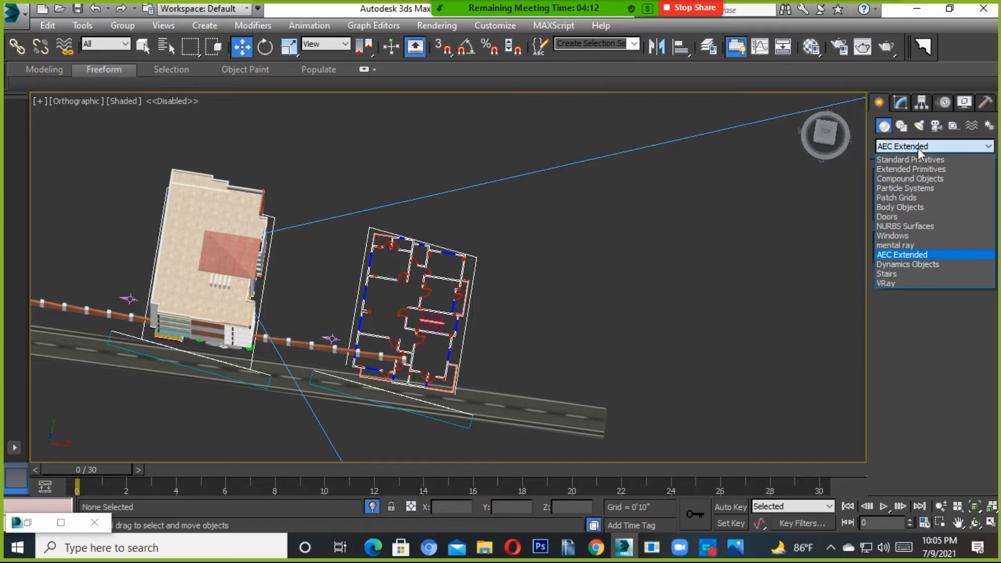
pyautogui.click(912, 254)
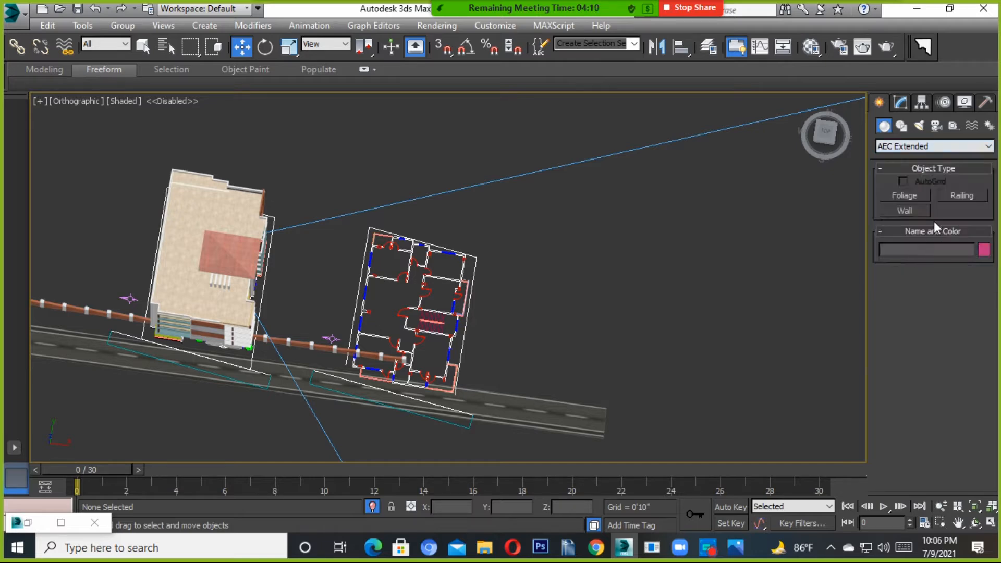
pyautogui.click(902, 197)
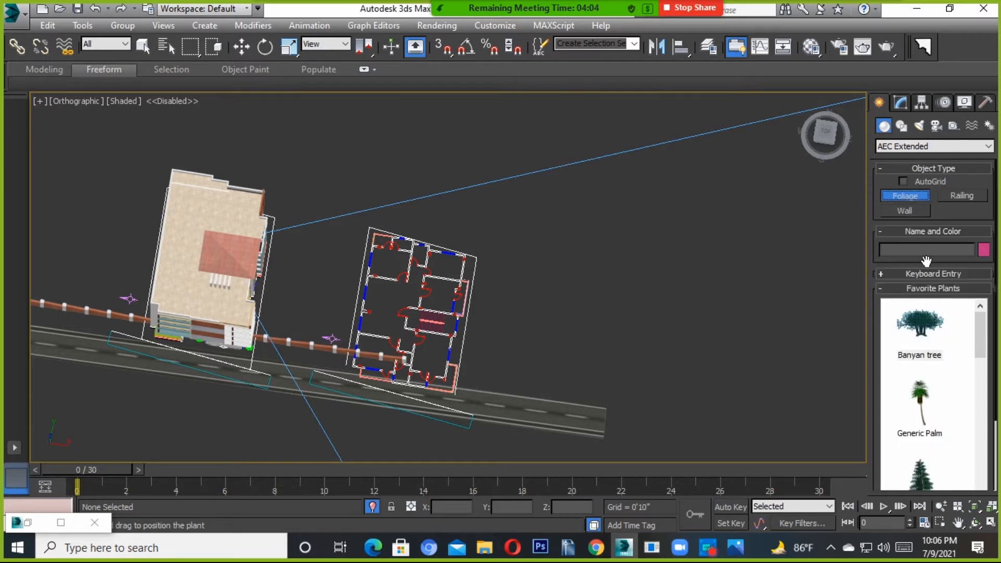
# Step: Look through the available plants in the Favorite Plants collection
pyautogui.scroll(-7, 931, 365)
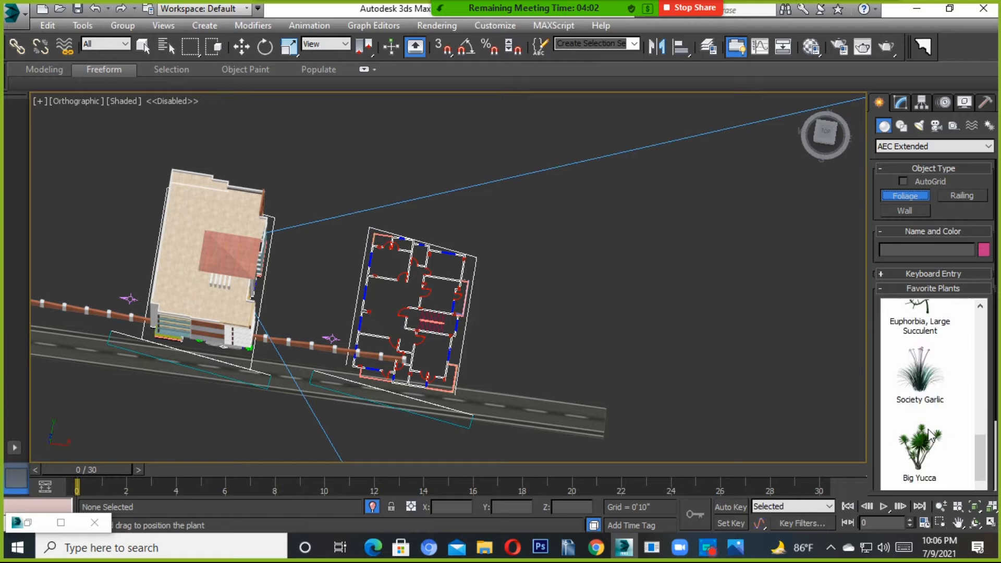
pyautogui.scroll(5, 931, 436)
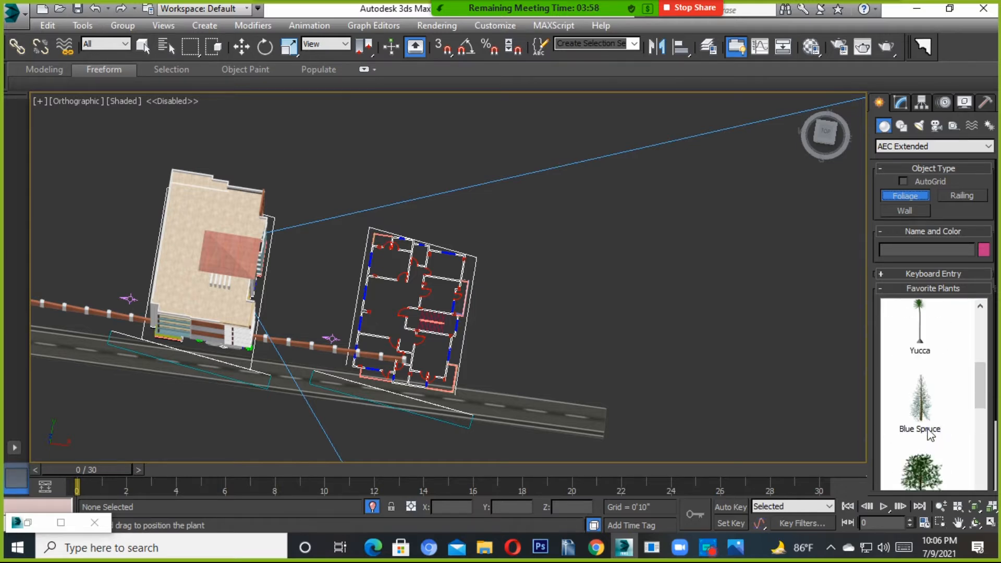
pyautogui.scroll(2, 930, 435)
pyautogui.scroll(-3, 921, 389)
pyautogui.scroll(3, 923, 389)
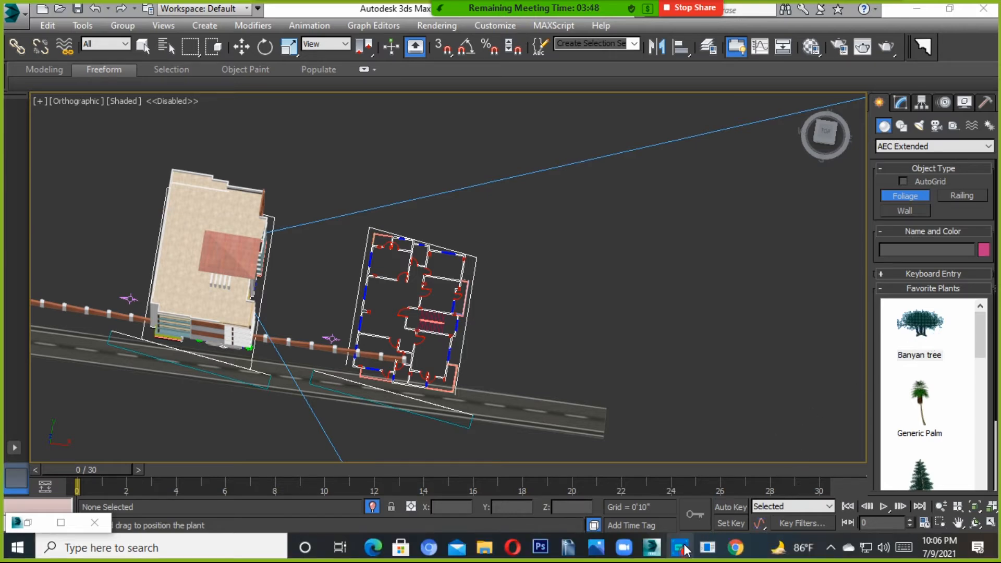
pyautogui.click(684, 548)
pyautogui.click(301, 31)
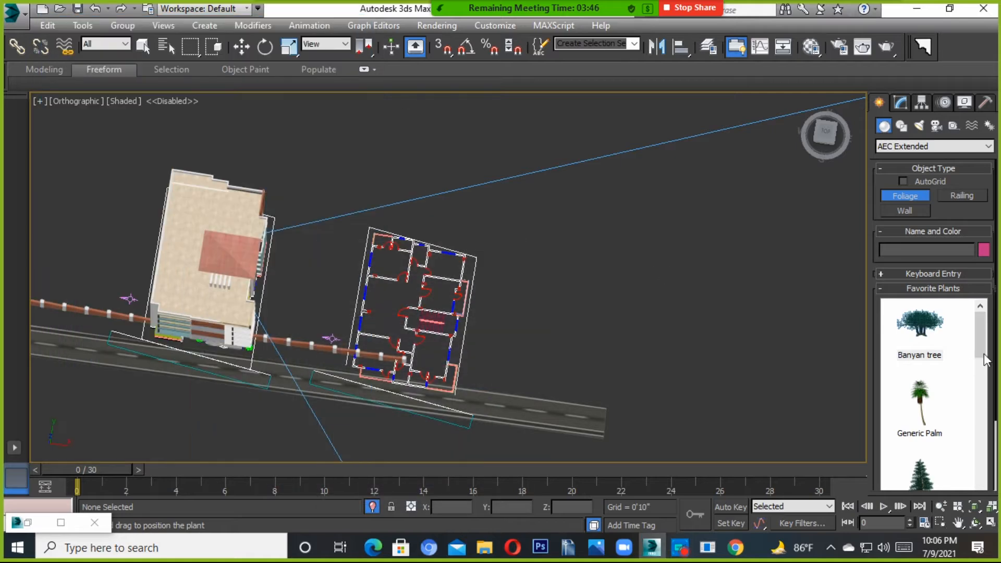
# Step: Place a Banyan tree on the ground in the empty area beside the floor plan
pyautogui.click(920, 333)
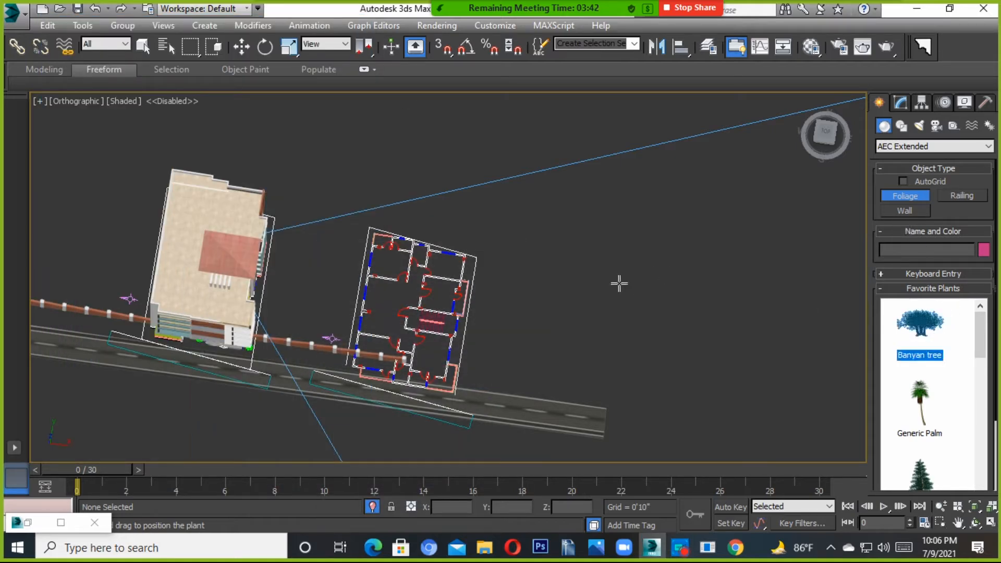
pyautogui.click(619, 284)
pyautogui.keyDown('alt'); pyautogui.moveTo(684, 304); pyautogui.dragTo(665, 261, button='middle'); pyautogui.keyUp('alt')
pyautogui.scroll(8, 620, 285)
pyautogui.keyDown('alt'); pyautogui.moveTo(621, 286); pyautogui.dragTo(734, 338, button='middle'); pyautogui.keyUp('alt')
pyautogui.scroll(-5, 489, 317)
pyautogui.moveTo(489, 317); pyautogui.dragTo(485, 362, button='middle')
pyautogui.keyDown('alt'); pyautogui.moveTo(485, 363); pyautogui.dragTo(464, 361, button='middle'); pyautogui.keyUp('alt')
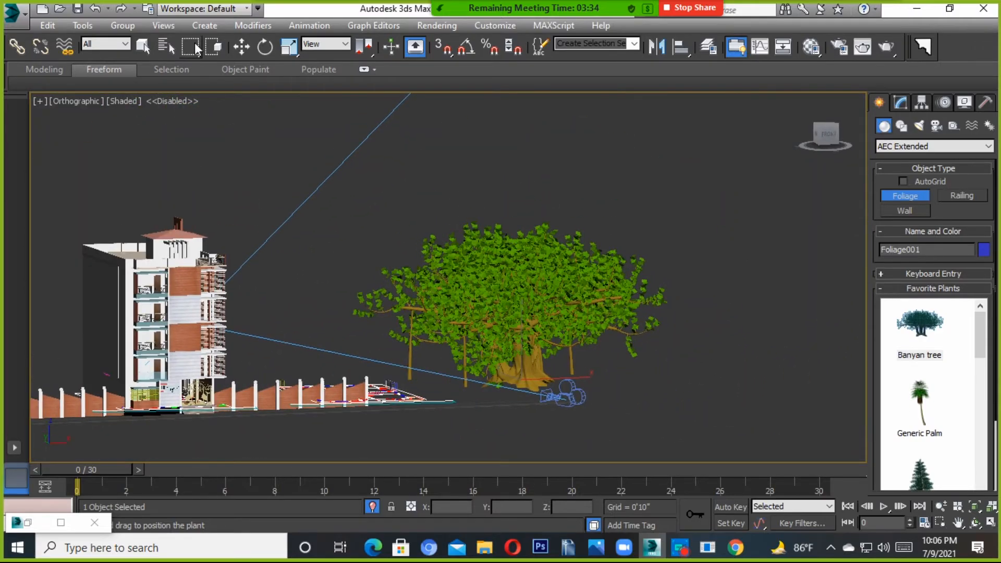
# Step: Move the banyan tree behind the building, to about X 1'4" and Y 79'8"
pyautogui.click(241, 46)
pyautogui.moveTo(521, 313)
pyautogui.keyDown('alt'); pyautogui.mouseDown(button='middle')
pyautogui.moveTo(521, 365)
pyautogui.moveTo(521, 324)
pyautogui.mouseUp(button='middle'); pyautogui.keyUp('alt')
pyautogui.scroll(-5, 521, 365)
pyautogui.moveTo(519, 306); pyautogui.dragTo(516, 232)
pyautogui.moveTo(554, 276); pyautogui.dragTo(405, 280)
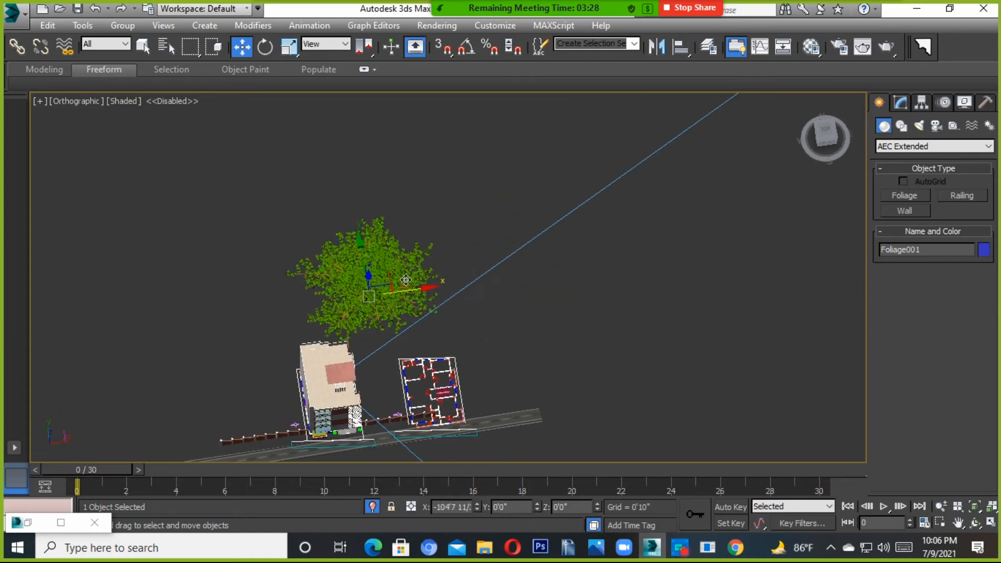
pyautogui.keyDown('alt'); pyautogui.moveTo(442, 331); pyautogui.dragTo(362, 257, button='middle'); pyautogui.keyUp('alt')
pyautogui.scroll(4, 361, 257)
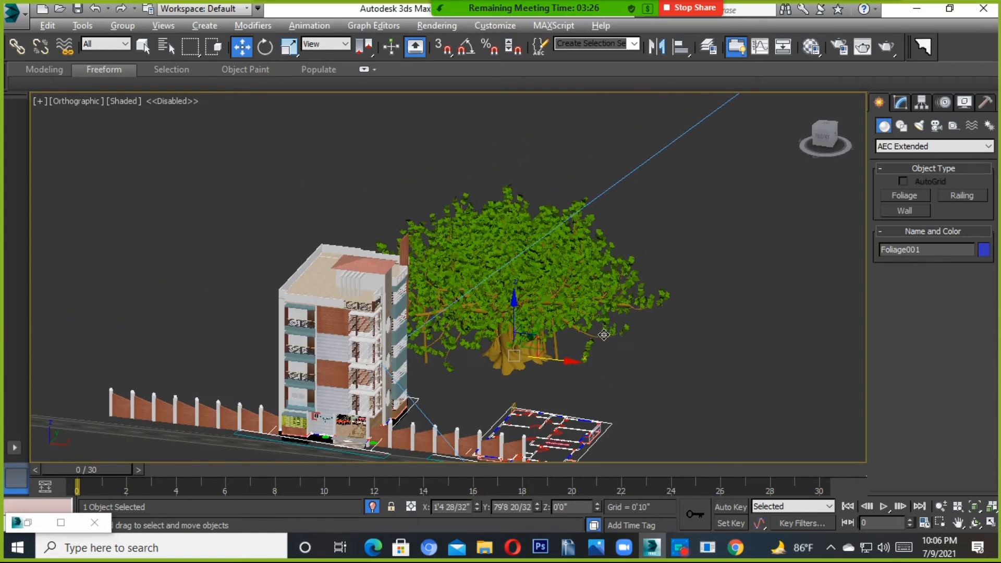
pyautogui.scroll(2, 604, 334)
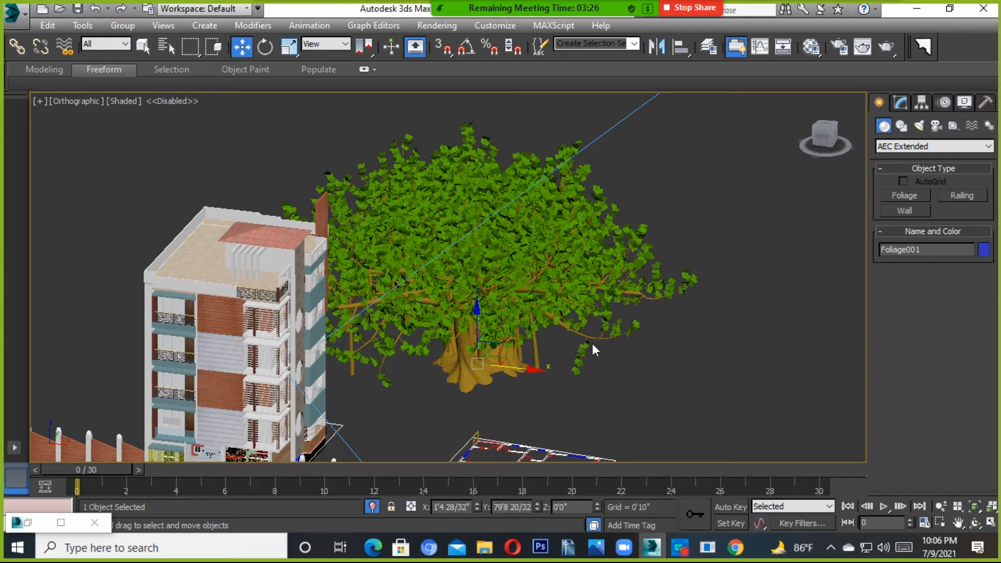
# Step: Open the banyan tree's Foliage parameters for editing, keeping the tree selected
pyautogui.click(899, 102)
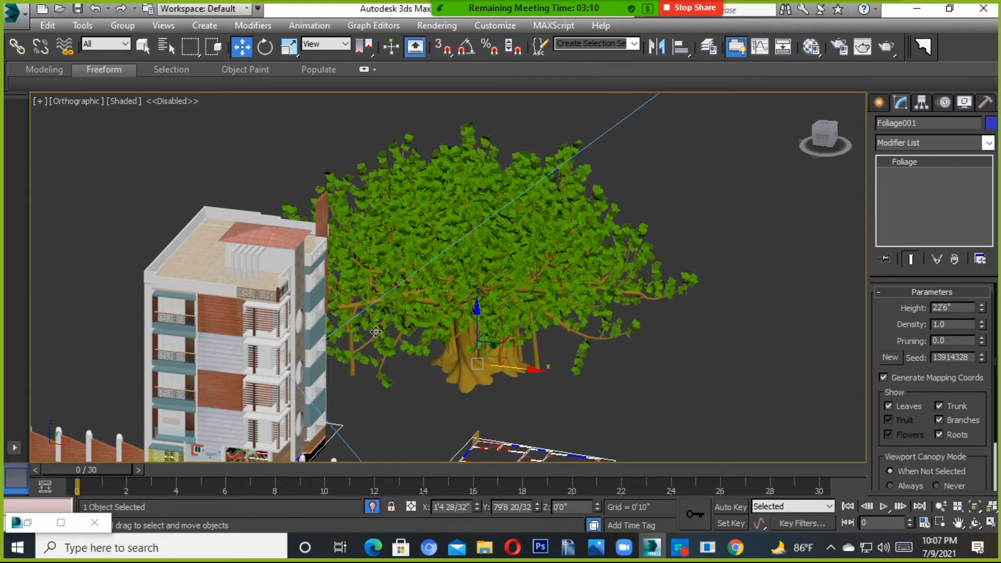
pyautogui.scroll(-5, 548, 309)
pyautogui.click(614, 307)
pyautogui.scroll(3, 520, 311)
pyautogui.click(552, 297)
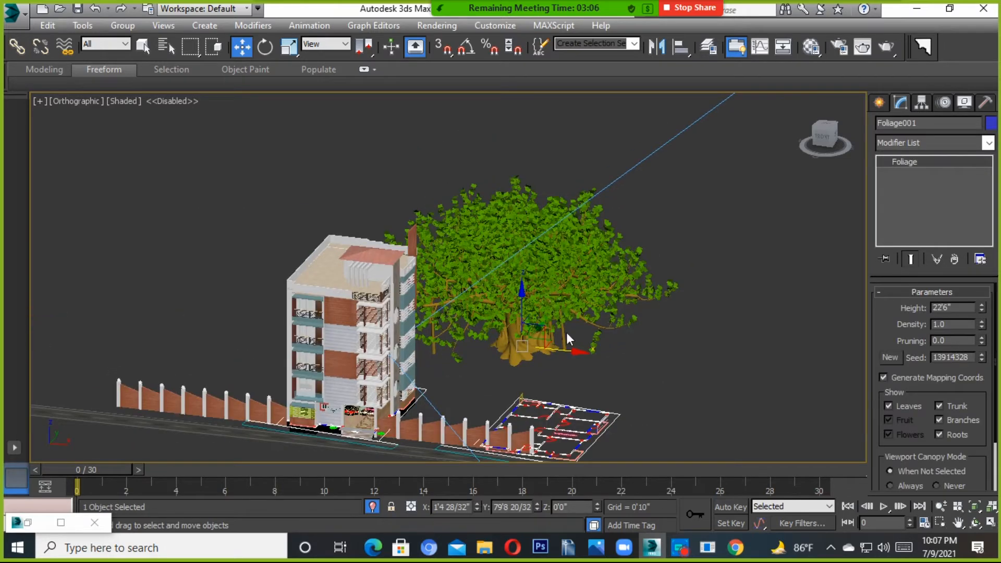
# Step: Shift the banyan tree along the X axis to about X 15'0", behind the building
pyautogui.moveTo(552, 353); pyautogui.dragTo(704, 400)
pyautogui.click(554, 185)
pyautogui.click(668, 313)
pyautogui.moveTo(619, 328); pyautogui.dragTo(503, 325, button='middle')
pyautogui.keyDown('alt'); pyautogui.moveTo(581, 356); pyautogui.dragTo(479, 257, button='middle'); pyautogui.keyUp('alt')
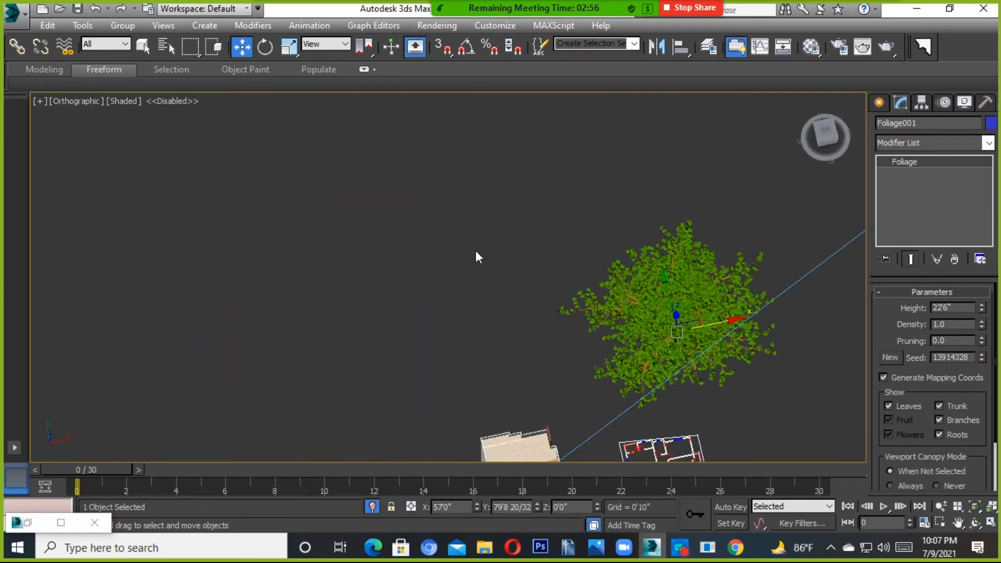
pyautogui.click(478, 257)
pyautogui.scroll(2, 710, 320)
pyautogui.click(591, 298)
pyautogui.keyDown('alt'); pyautogui.moveTo(591, 298); pyautogui.dragTo(592, 265, button='middle'); pyautogui.keyUp('alt')
pyautogui.scroll(-5, 597, 276)
pyautogui.moveTo(629, 302); pyautogui.dragTo(544, 309)
pyautogui.scroll(4, 577, 316)
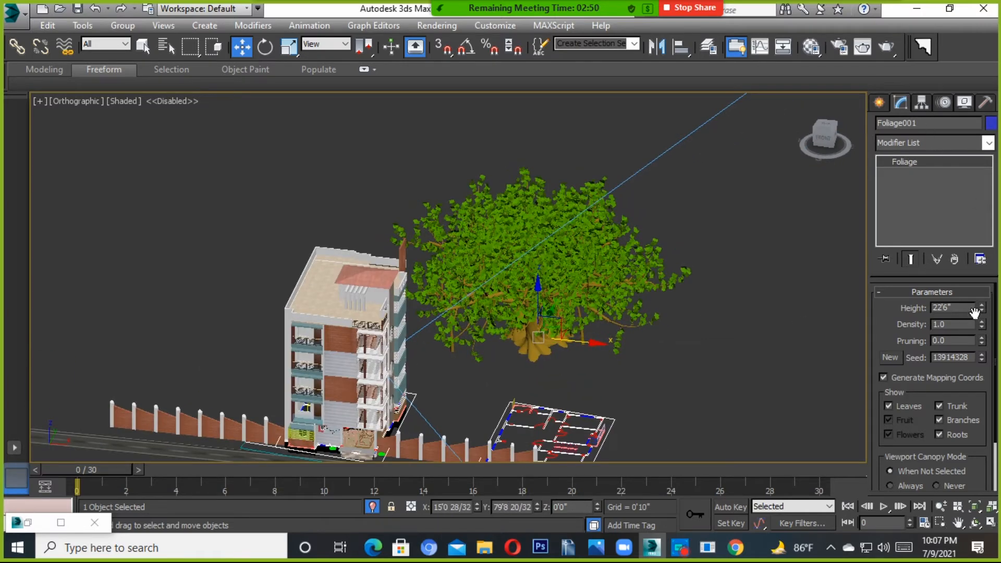
# Step: Set the banyan tree's height to about 22'0 19/32", try a foliage density of 0.0, and restore the density to 1.0
pyautogui.moveTo(980, 312); pyautogui.dragTo(990, 344)
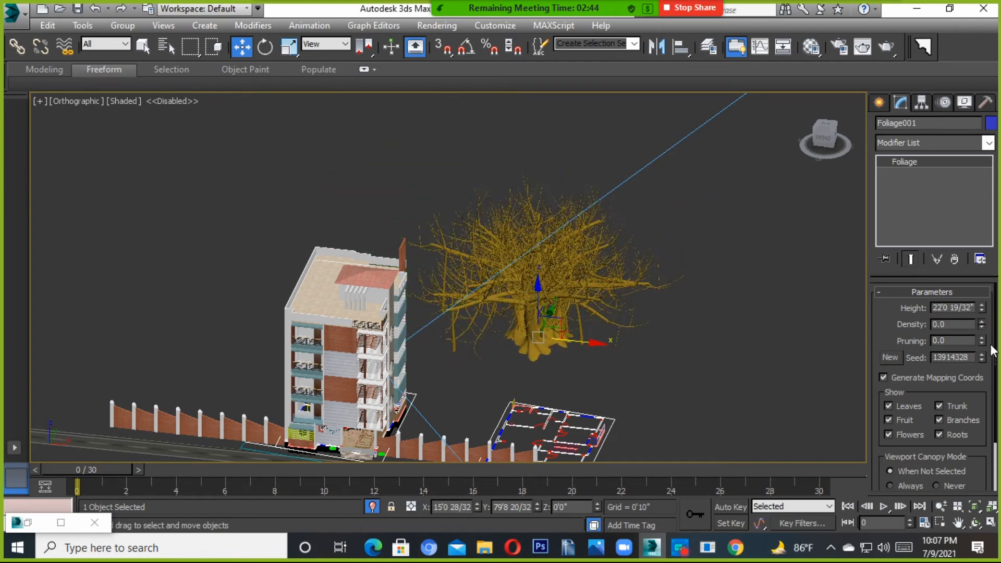
pyautogui.scroll(6, 516, 302)
pyautogui.scroll(-3, 485, 312)
pyautogui.keyDown('alt'); pyautogui.moveTo(484, 311); pyautogui.dragTo(516, 317, button='middle'); pyautogui.keyUp('alt')
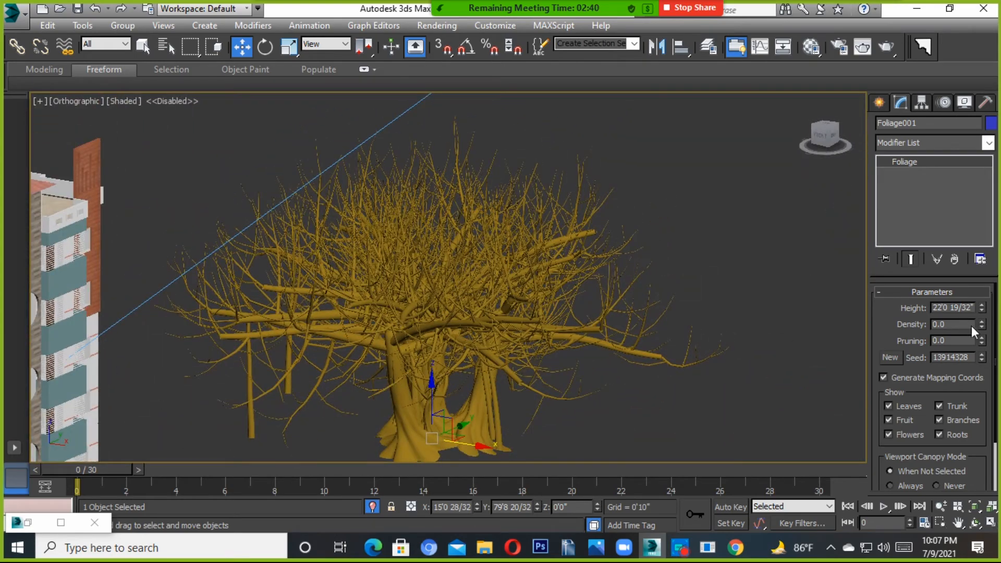
pyautogui.moveTo(983, 324); pyautogui.dragTo(985, 305)
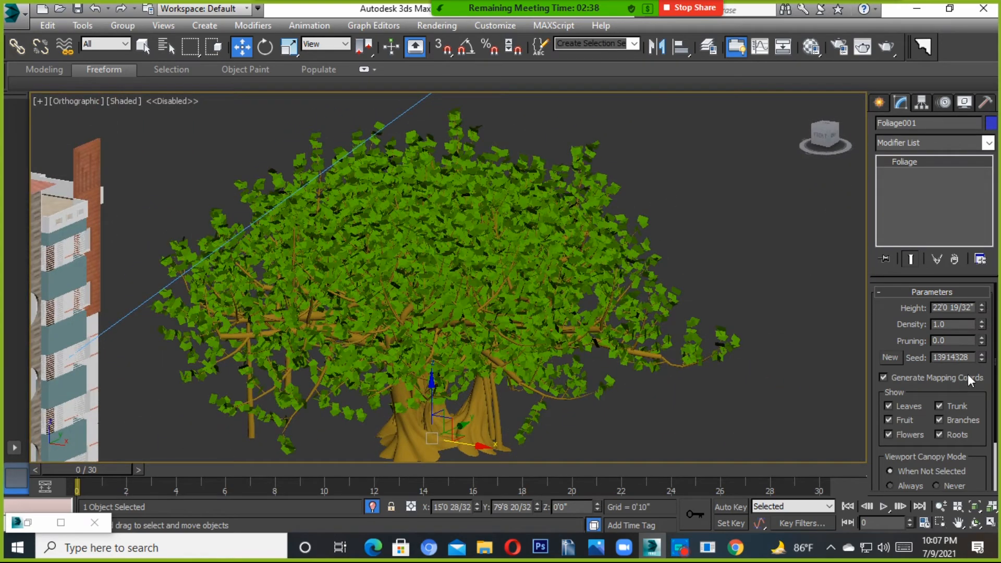
# Step: Try hiding the banyan tree's leaves and fruit, and restore the display of both
pyautogui.click(890, 404)
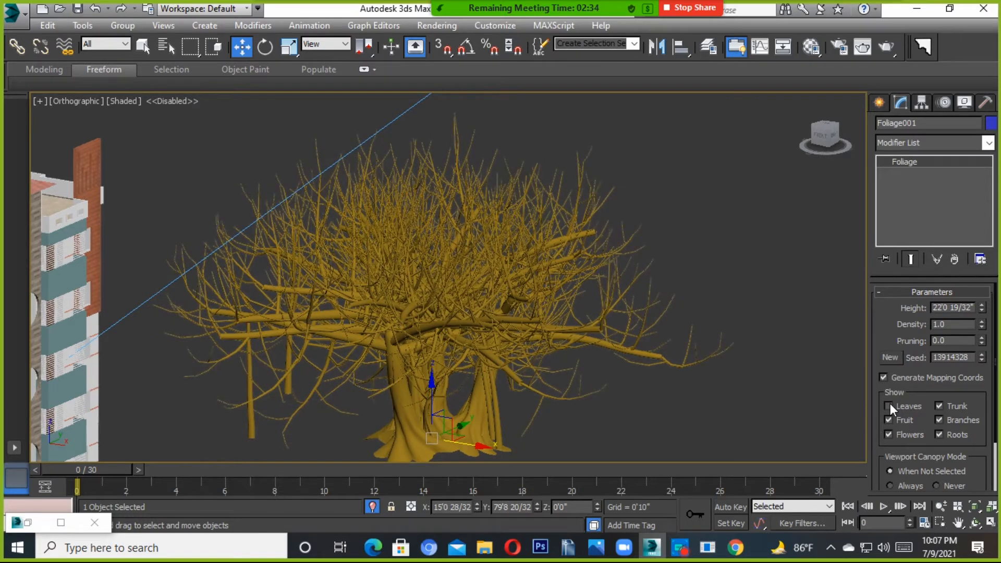
pyautogui.click(890, 404)
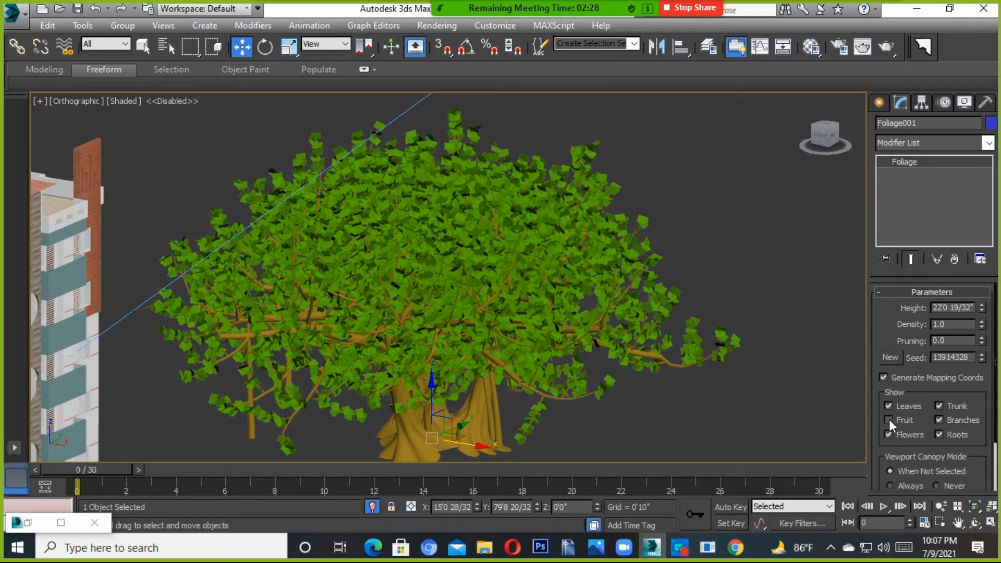
pyautogui.click(889, 419)
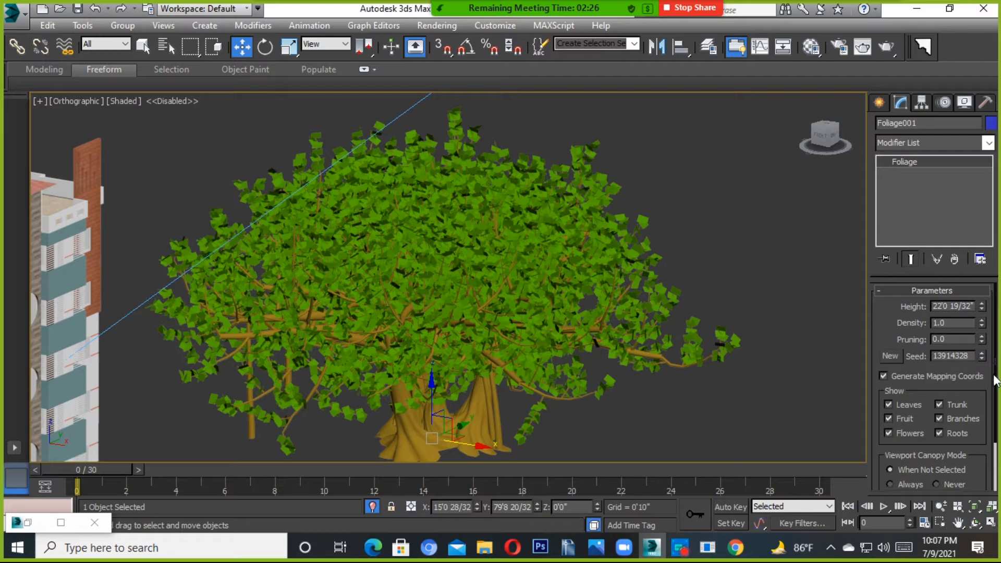
pyautogui.moveTo(995, 379); pyautogui.dragTo(996, 447)
# Step: Place a Yucca foliage plant on the open ground beside the banyan tree, away from the building
pyautogui.scroll(-6, 442, 321)
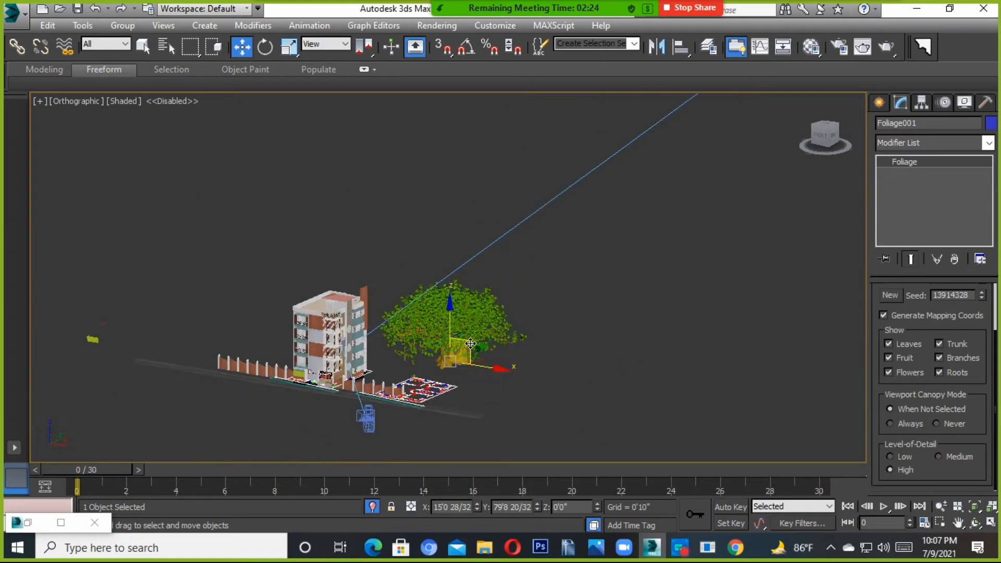
pyautogui.keyDown('alt'); pyautogui.moveTo(443, 323); pyautogui.dragTo(453, 398, button='middle'); pyautogui.keyUp('alt')
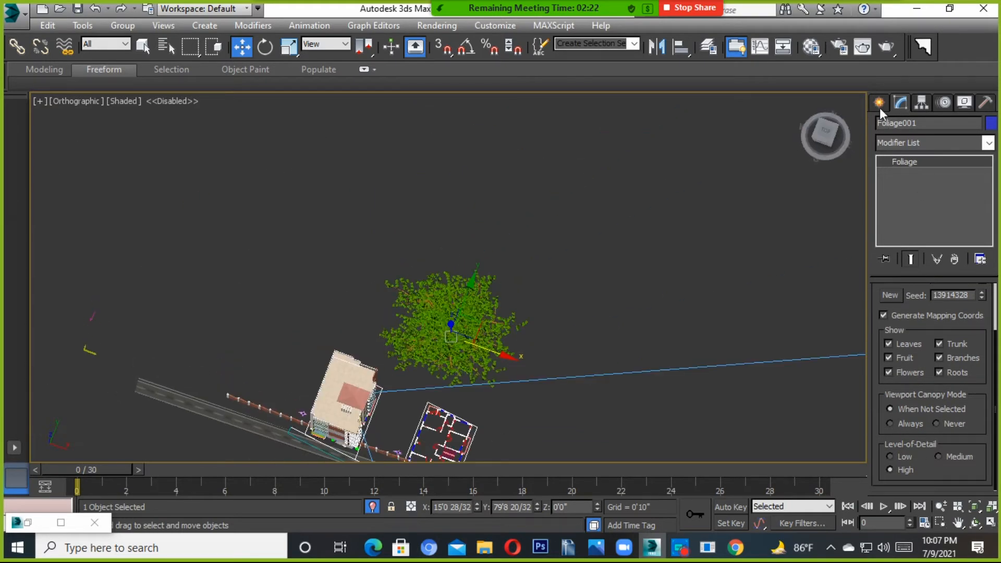
pyautogui.click(880, 106)
pyautogui.click(909, 198)
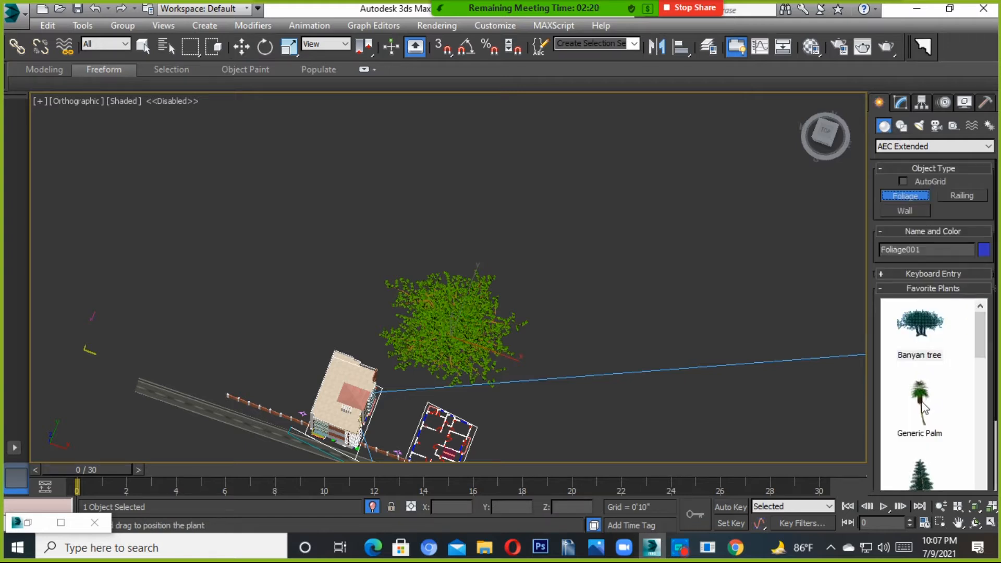
pyautogui.scroll(-5, 924, 409)
pyautogui.scroll(1, 925, 381)
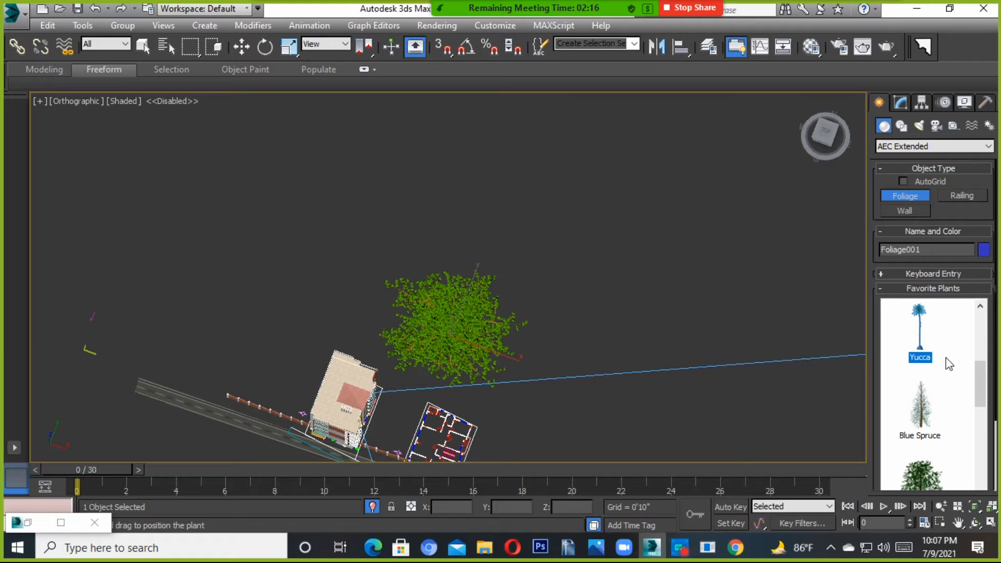
pyautogui.click(588, 311)
# Step: Examine the placed yucca's crown and trunk up close
pyautogui.keyDown('alt'); pyautogui.moveTo(572, 340); pyautogui.dragTo(550, 200, button='middle'); pyautogui.keyUp('alt')
pyautogui.scroll(9, 599, 344)
pyautogui.scroll(2, 557, 253)
pyautogui.moveTo(573, 102); pyautogui.dragTo(478, 337, button='middle')
pyautogui.scroll(-6, 464, 279)
pyautogui.scroll(4, 470, 304)
pyautogui.scroll(8, 471, 213)
pyautogui.keyDown('alt'); pyautogui.moveTo(475, 204); pyautogui.dragTo(477, 240, button='middle'); pyautogui.keyUp('alt')
# Step: Place a Generic Palm foliage plant on the ground beside the separate floor plan and inspect it up close
pyautogui.scroll(-3, 972, 410)
pyautogui.scroll(-3, 941, 417)
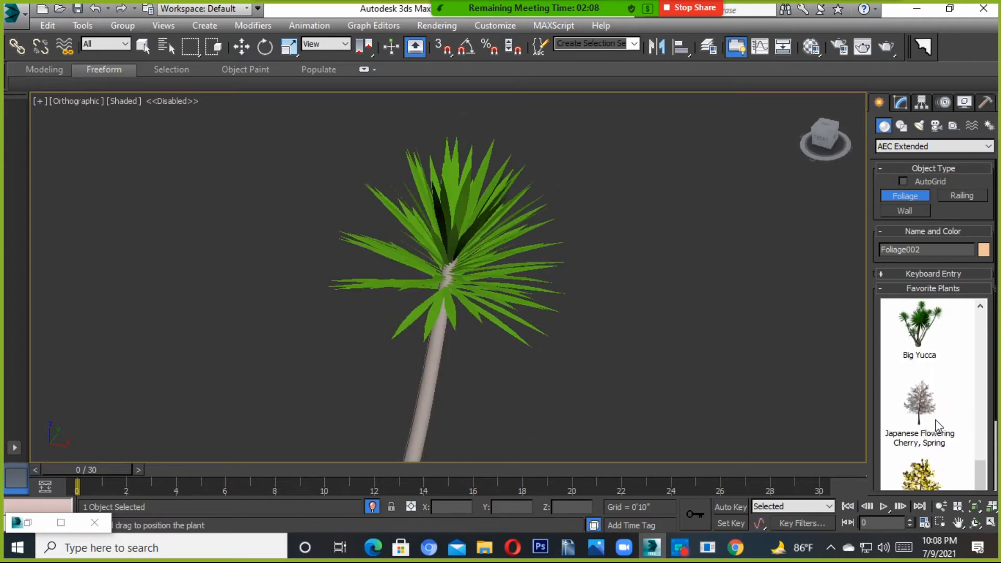
pyautogui.scroll(6, 930, 426)
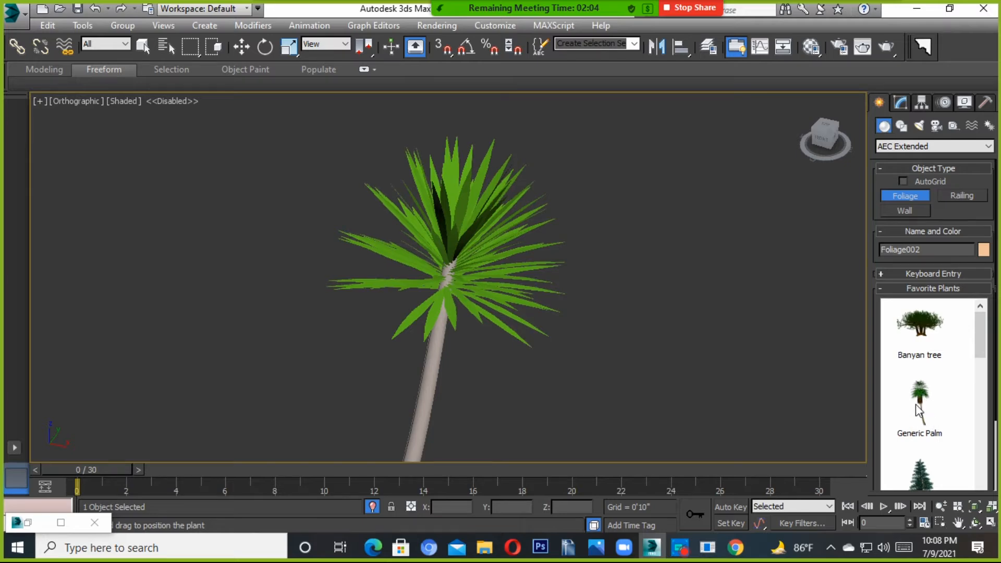
pyautogui.click(920, 406)
pyautogui.scroll(-12, 584, 376)
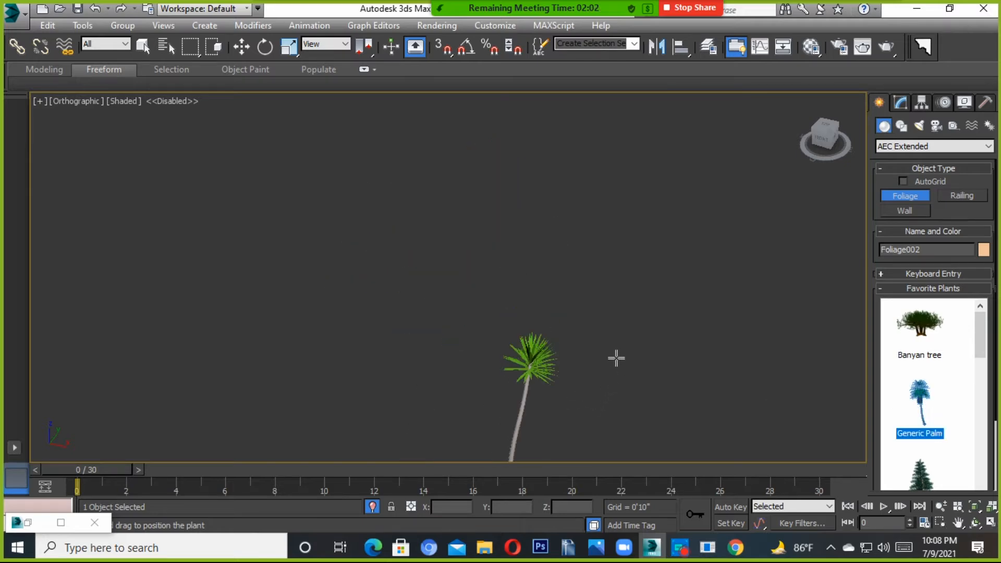
pyautogui.scroll(-5, 521, 376)
pyautogui.click(459, 356)
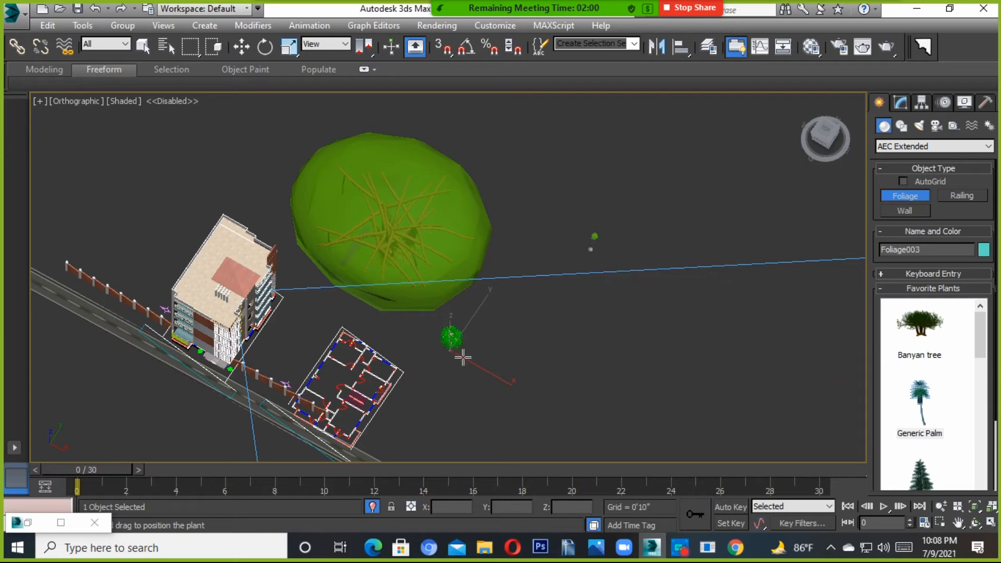
pyautogui.scroll(10, 469, 334)
pyautogui.scroll(3, 448, 292)
pyautogui.scroll(-3, 556, 315)
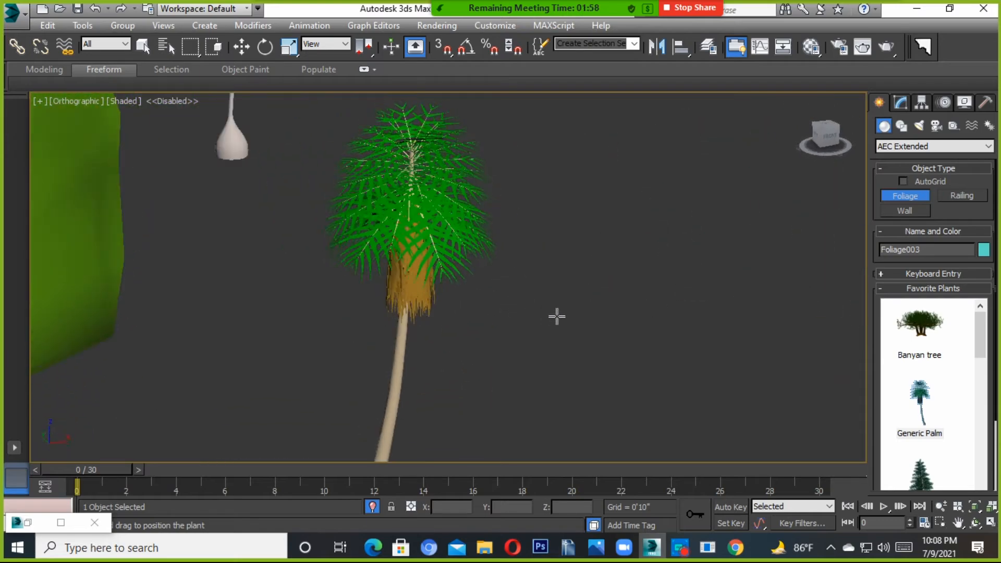
pyautogui.scroll(3, 577, 312)
pyautogui.scroll(-5, 485, 301)
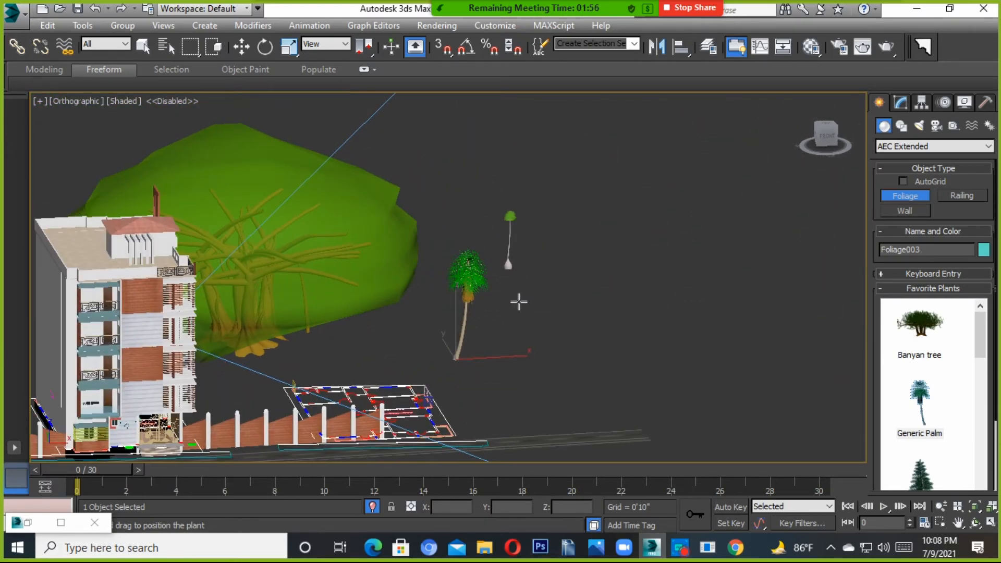
# Step: Select the yucca and the generic palm together and move both closer to the banyan tree
pyautogui.press('w')
pyautogui.click(565, 207)
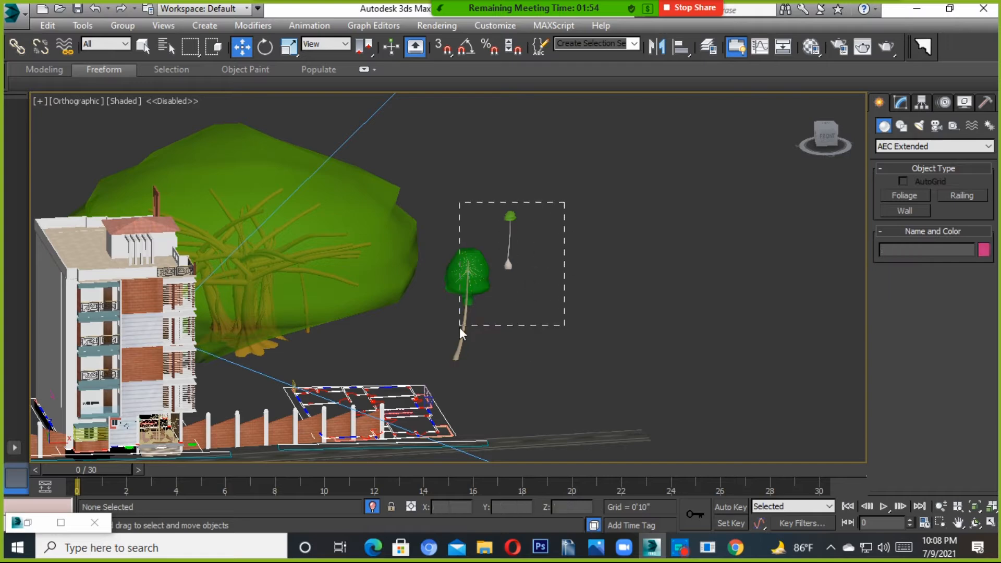
pyautogui.moveTo(459, 327); pyautogui.dragTo(457, 330)
pyautogui.moveTo(518, 270); pyautogui.dragTo(360, 308)
pyautogui.keyDown('alt'); pyautogui.moveTo(417, 337); pyautogui.dragTo(525, 394, button='middle'); pyautogui.keyUp('alt')
pyautogui.scroll(2, 525, 394)
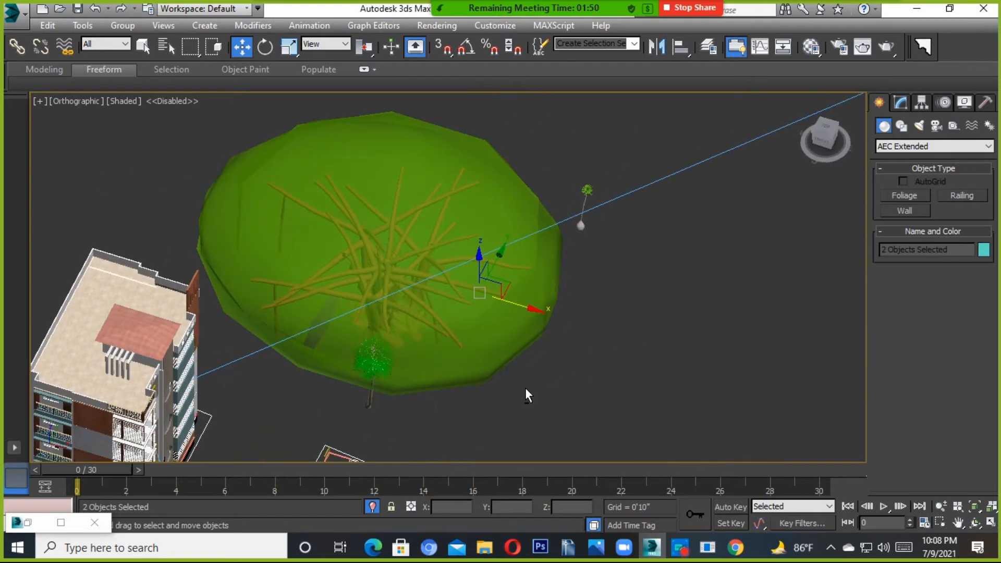
# Step: Select only the generic palm and move it along the X axis to about X 3'9", in front of the banyan tree
pyautogui.click(379, 225)
pyautogui.moveTo(431, 329); pyautogui.dragTo(319, 272)
pyautogui.keyDown('alt'); pyautogui.moveTo(319, 273); pyautogui.dragTo(604, 345, button='middle'); pyautogui.keyUp('alt')
pyautogui.scroll(3, 596, 249)
pyautogui.click(588, 222)
pyautogui.scroll(3, 584, 234)
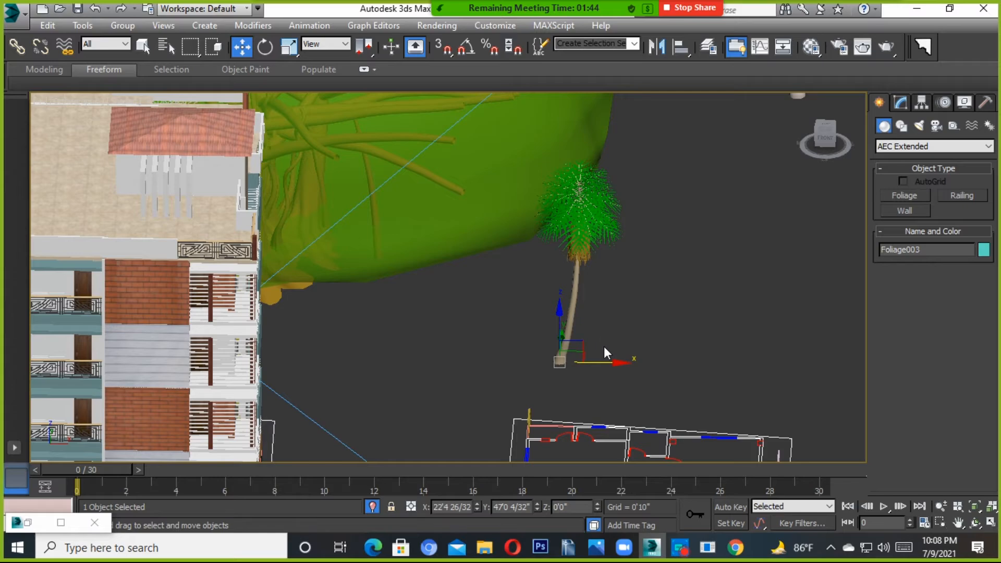
pyautogui.moveTo(593, 363); pyautogui.dragTo(457, 363)
pyautogui.scroll(-5, 458, 363)
pyautogui.keyDown('alt'); pyautogui.moveTo(457, 362); pyautogui.dragTo(526, 357, button='middle'); pyautogui.keyUp('alt')
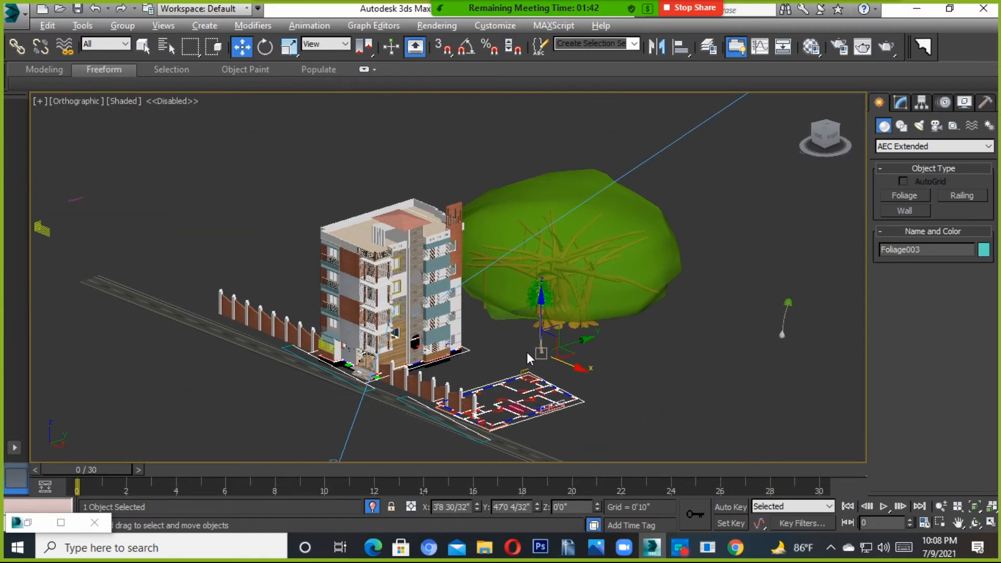
# Step: Delete the yucca plant and view the scene through Camera001 with the safe frame shown
pyautogui.click(784, 318)
pyautogui.press('Delete')
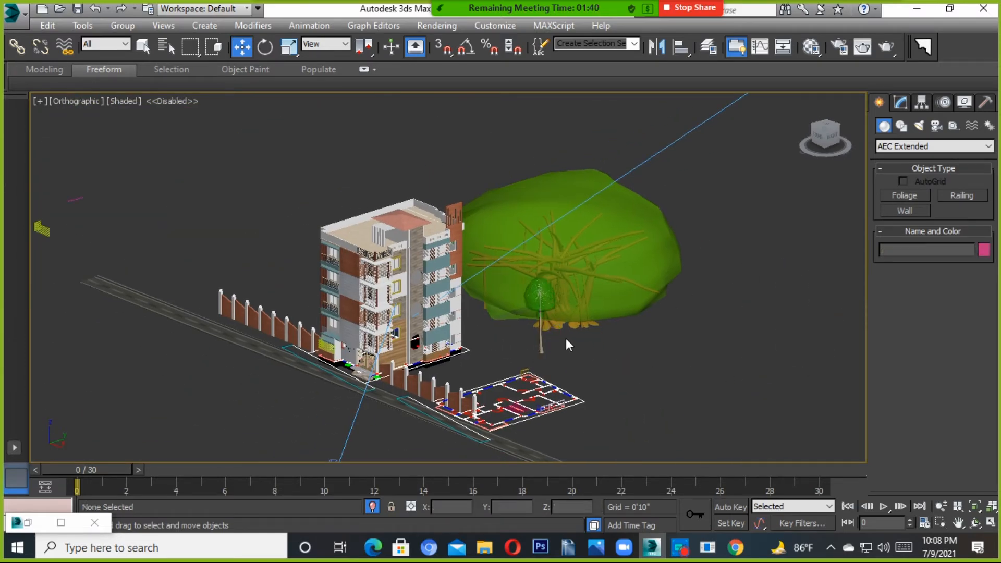
pyautogui.scroll(5, 548, 318)
pyautogui.press('c')
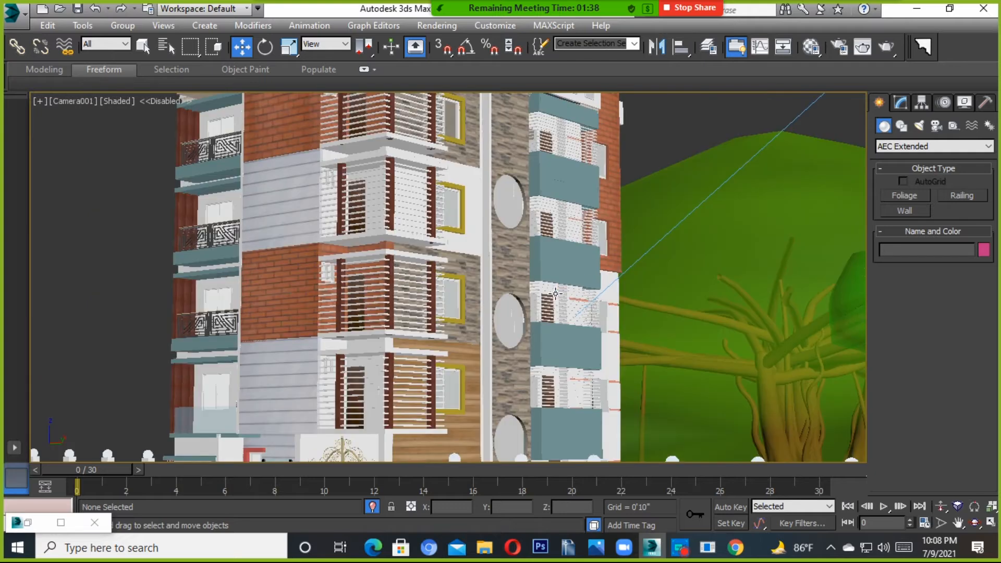
pyautogui.hotkey('shift', 'f')
pyautogui.moveTo(576, 311); pyautogui.dragTo(520, 324, button='middle')
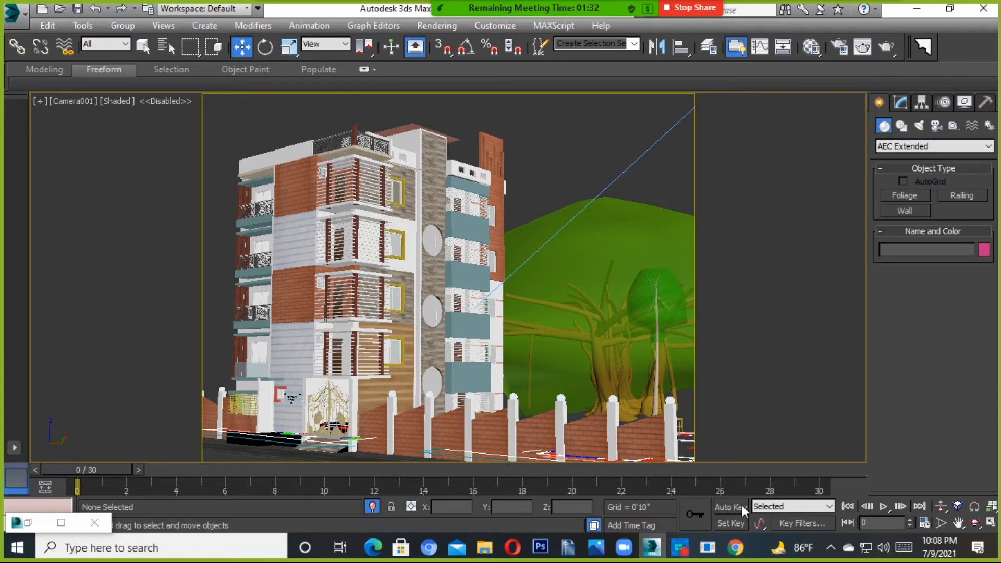
pyautogui.click(693, 547)
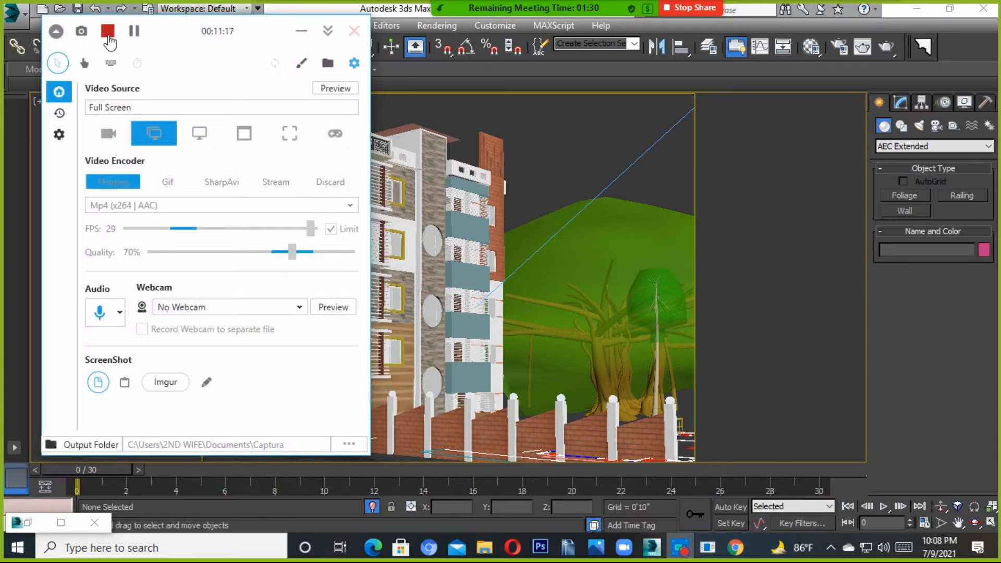
pyautogui.click(134, 31)
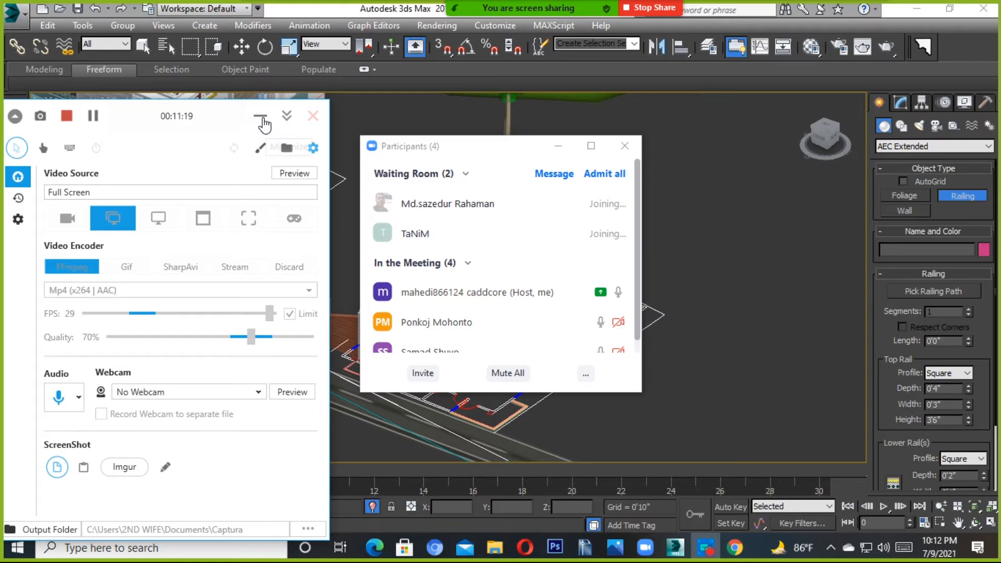
pyautogui.click(260, 118)
pyautogui.click(558, 146)
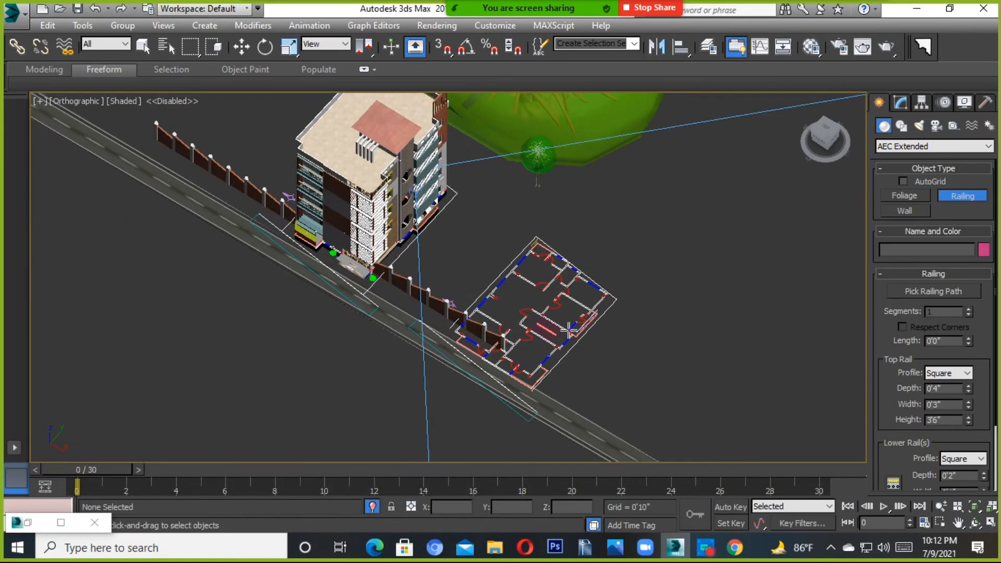
# Step: Leave the Railing command and examine the existing railings on the floor plan's balconies
pyautogui.scroll(5, 570, 329)
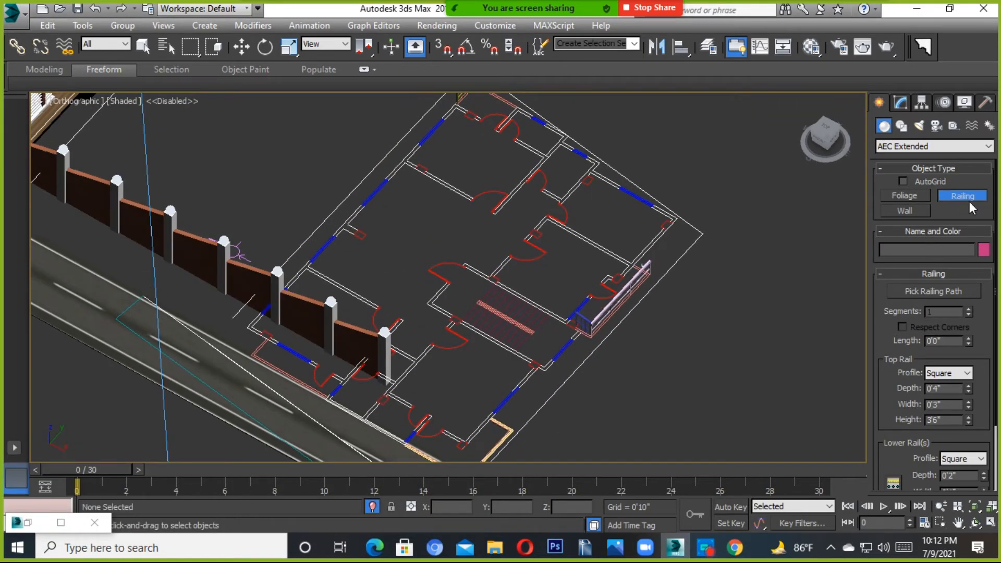
pyautogui.moveTo(655, 313); pyautogui.dragTo(625, 254, button='middle')
pyautogui.scroll(2, 504, 349)
pyautogui.moveTo(503, 349); pyautogui.dragTo(637, 251, button='middle')
pyautogui.rightClick(637, 251)
pyautogui.scroll(4, 636, 252)
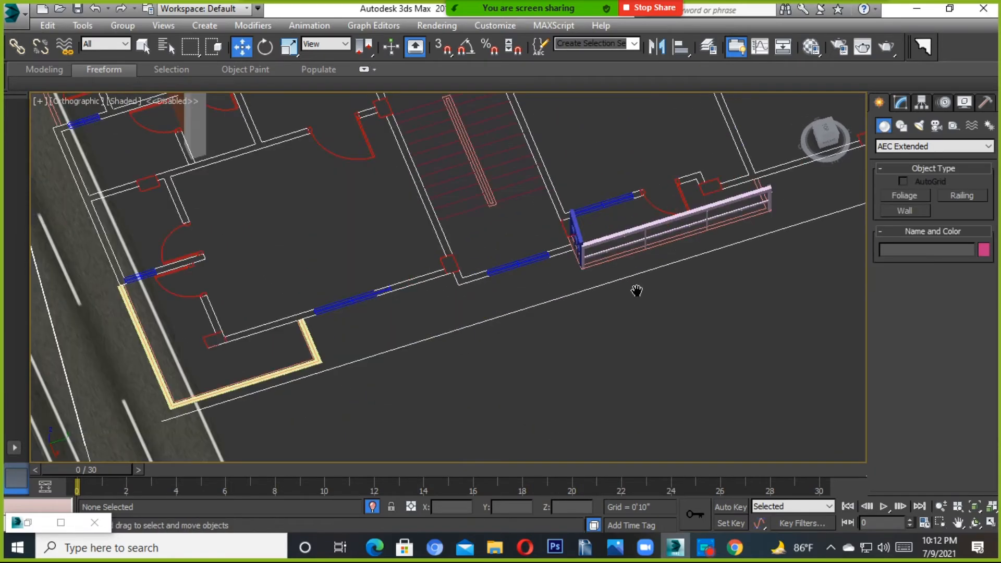
pyautogui.keyDown('alt'); pyautogui.moveTo(588, 300); pyautogui.dragTo(545, 278, button='middle'); pyautogui.keyUp('alt')
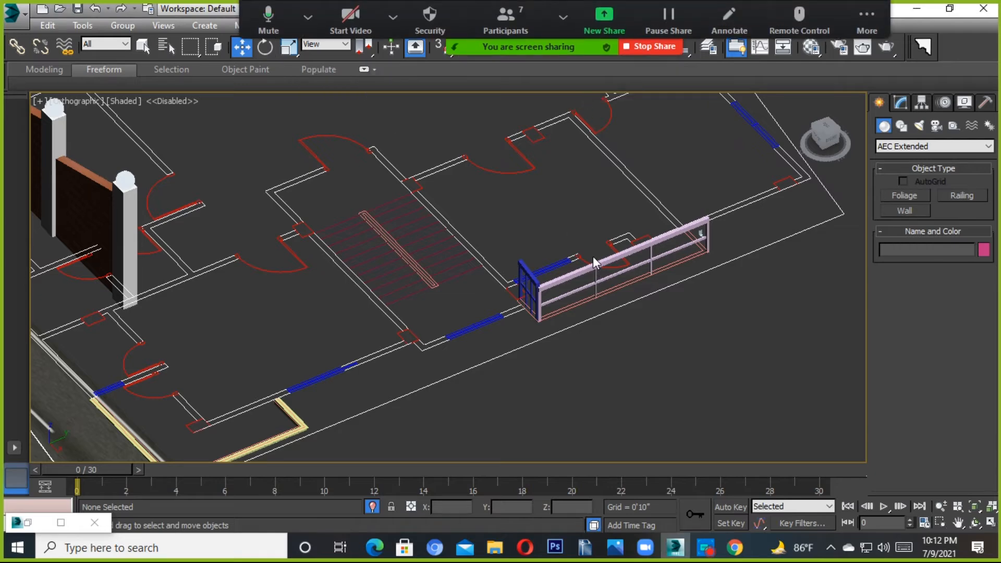
pyautogui.scroll(3, 589, 271)
# Step: Try deleting the group that contains the side balcony's railing, undo the deletion, and clear the selection
pyautogui.click(588, 275)
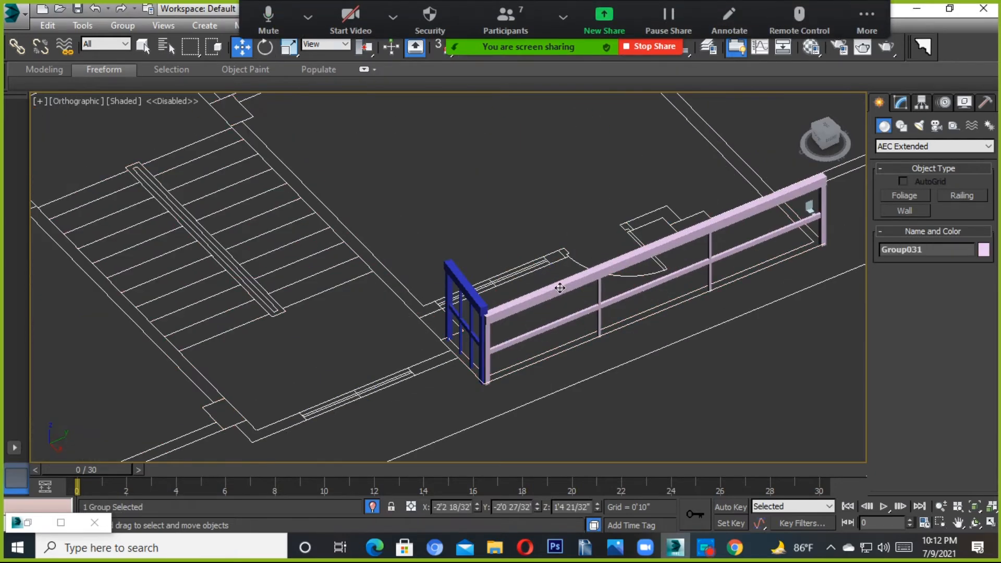
pyautogui.scroll(-3, 536, 296)
pyautogui.press('Delete')
pyautogui.hotkey('ctrl', 'z')
pyautogui.scroll(-5, 536, 297)
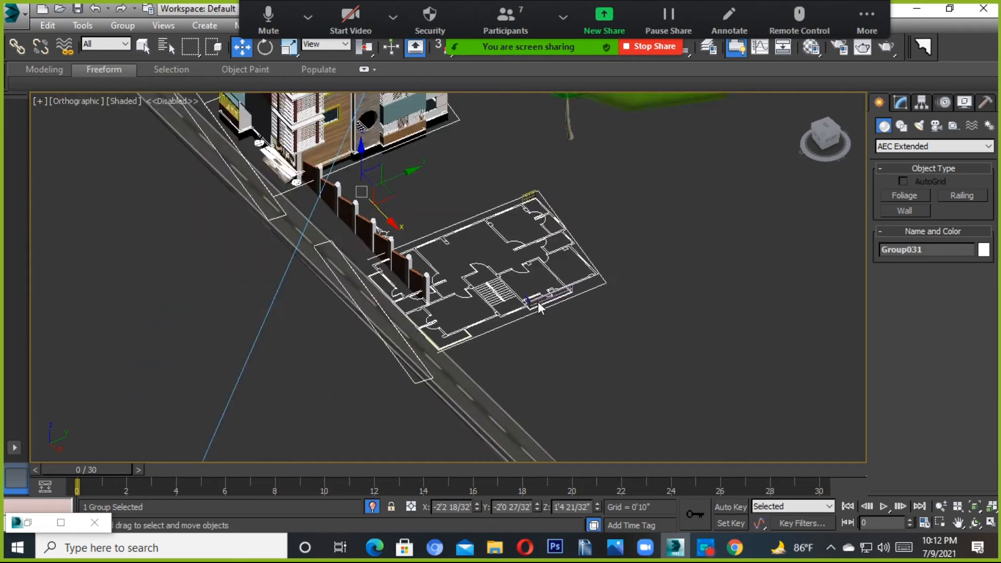
pyautogui.click(552, 171)
# Step: Ungroup the group containing the side balcony's railings, and ungroup the nested group inside it
pyautogui.scroll(6, 581, 276)
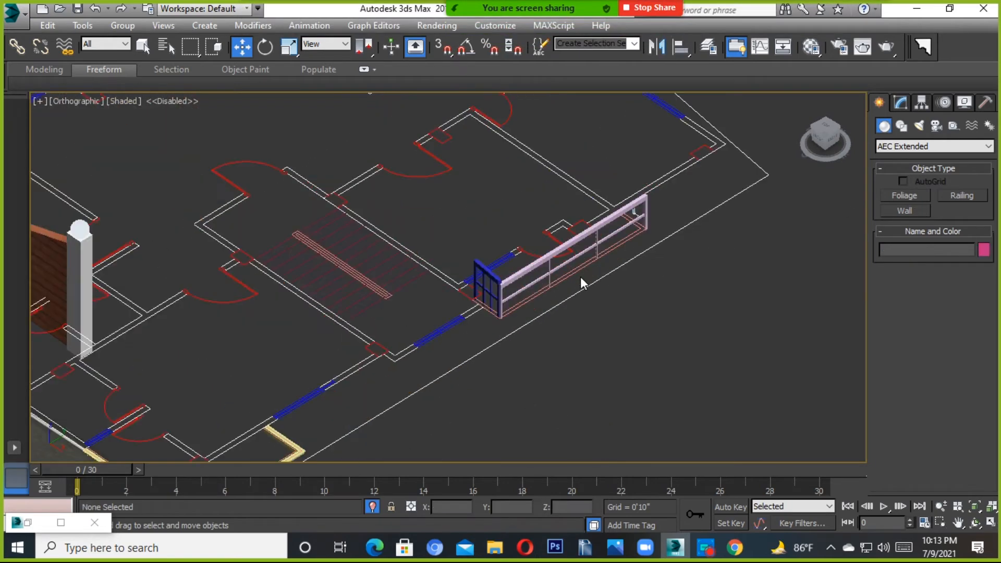
pyautogui.click(504, 287)
pyautogui.scroll(-5, 502, 282)
pyautogui.rightClick(502, 282)
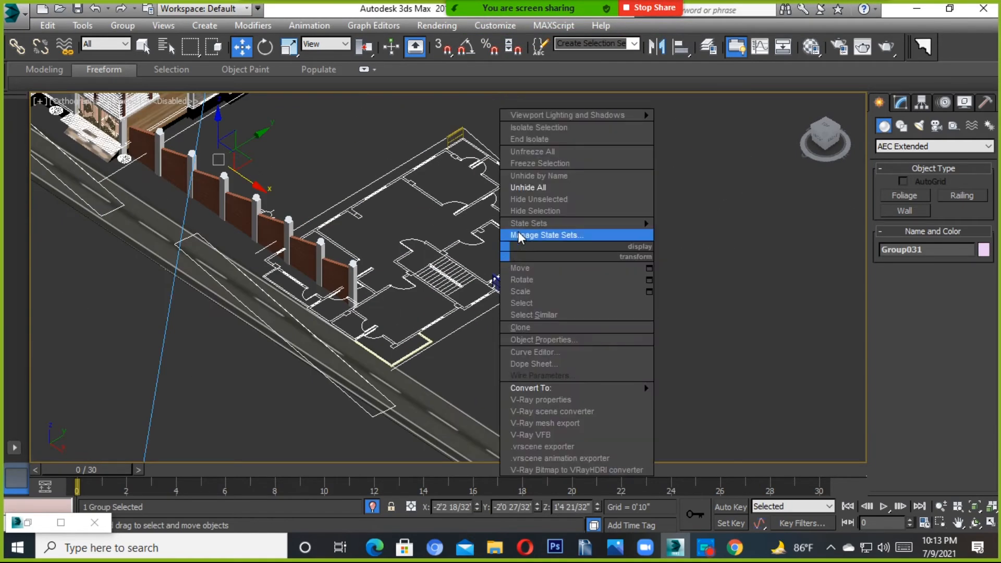
pyautogui.click(126, 27)
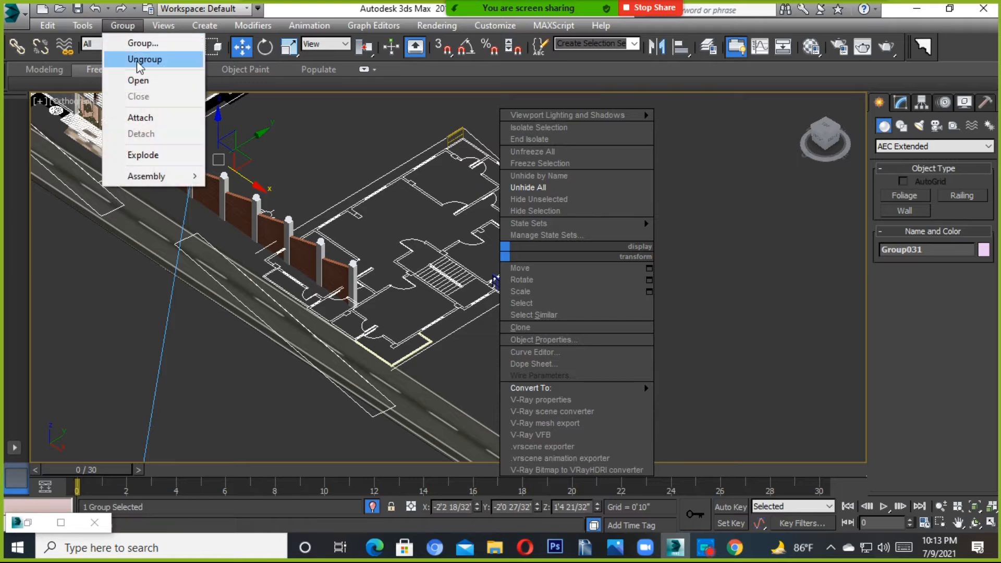
pyautogui.click(144, 59)
pyautogui.click(418, 105)
pyautogui.click(535, 262)
pyautogui.scroll(2, 535, 262)
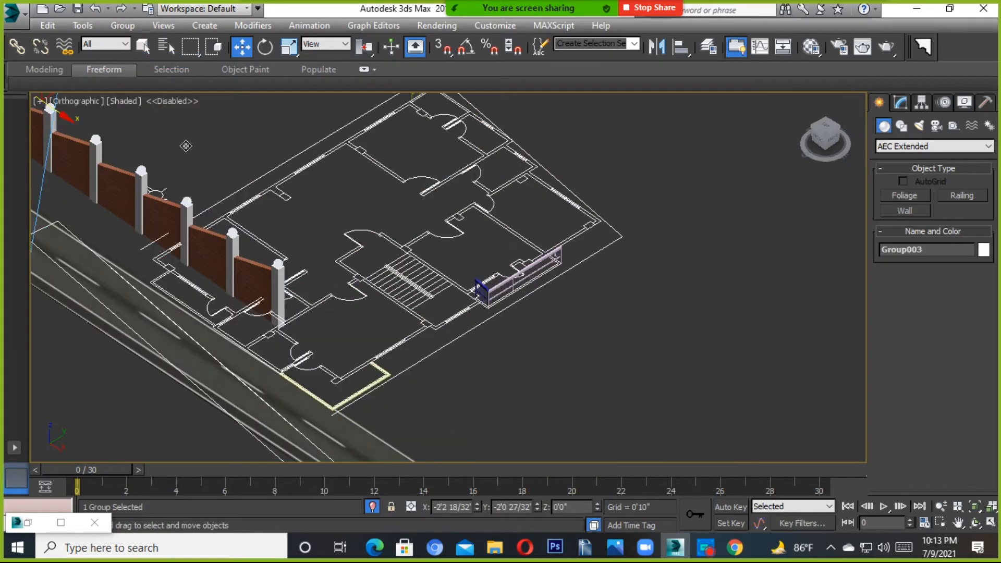
pyautogui.click(123, 25)
pyautogui.click(134, 60)
# Step: Delete the long railing and the short railing along the floor plan's side balcony
pyautogui.scroll(3, 503, 289)
pyautogui.click(469, 273)
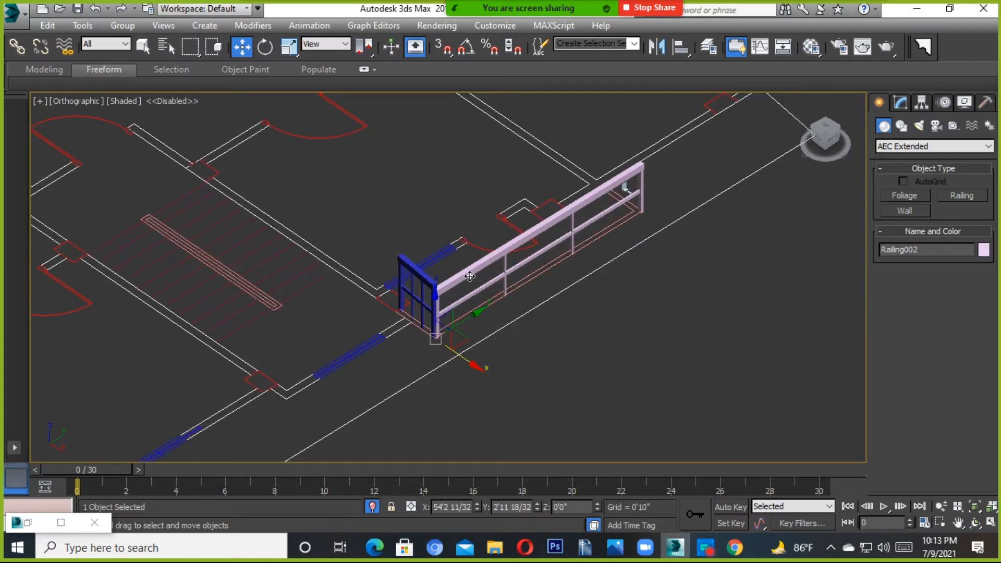
pyautogui.press('Delete')
pyautogui.click(431, 290)
pyautogui.press('Delete')
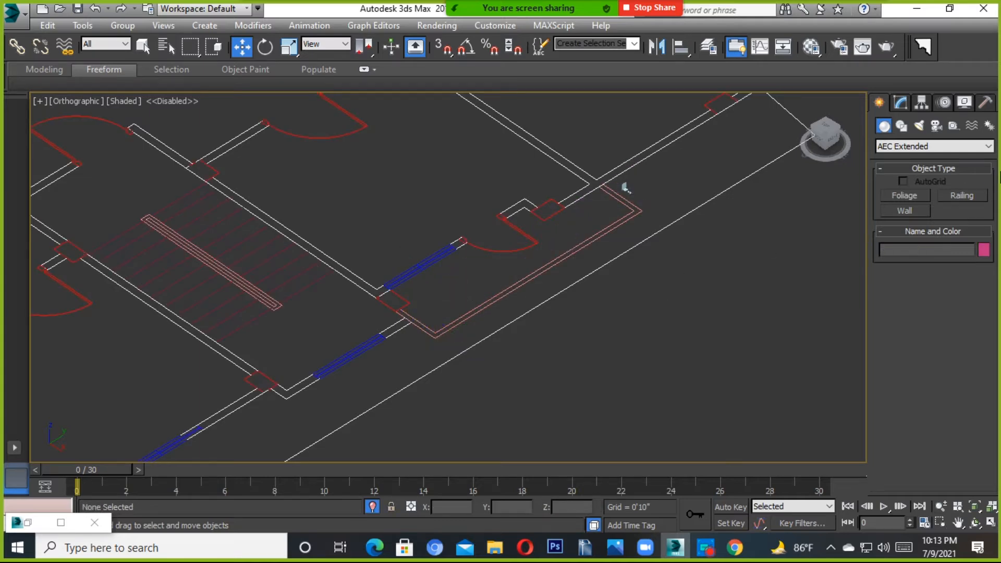
# Step: Create a railing about 12'7" long and 3'7" high along the side balcony's outer edge, snapping to its corners
pyautogui.click(962, 196)
pyautogui.scroll(3, 485, 346)
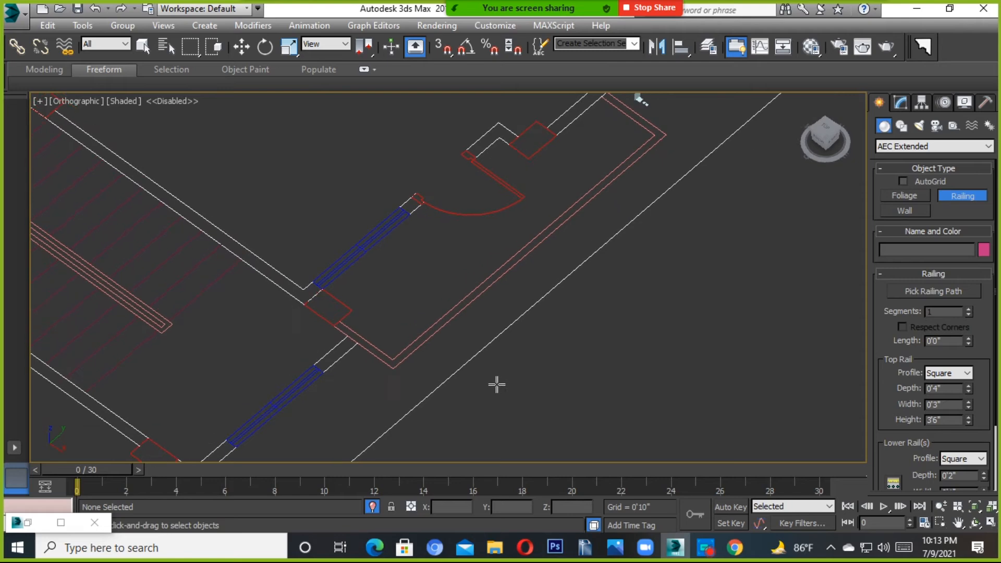
pyautogui.press('s')
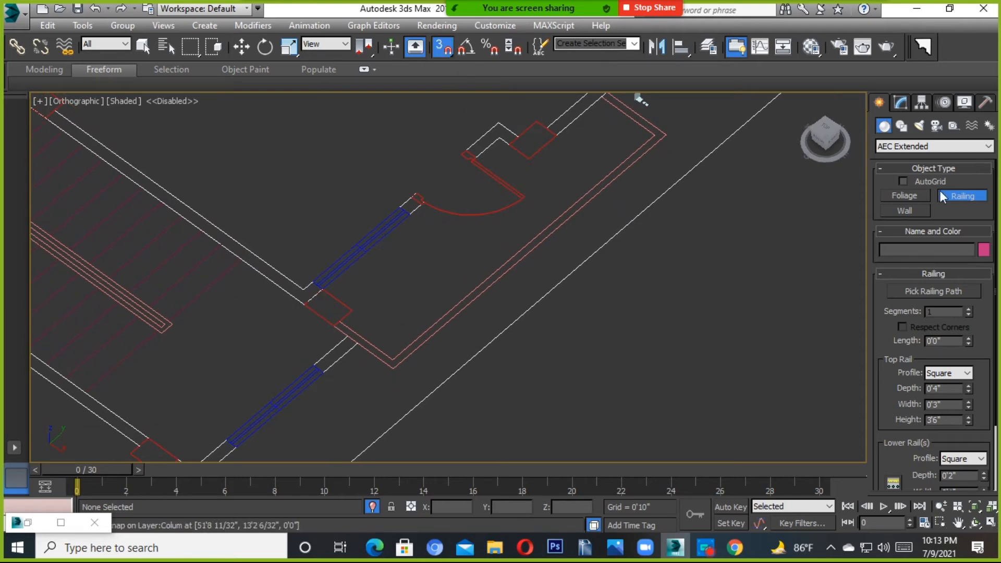
pyautogui.moveTo(327, 324)
pyautogui.mouseDown()
pyautogui.moveTo(357, 358)
pyautogui.moveTo(391, 365)
pyautogui.moveTo(551, 155)
pyautogui.moveTo(666, 134)
pyautogui.mouseUp()
pyautogui.rightClick(395, 352)
pyautogui.keyDown('alt'); pyautogui.moveTo(608, 167); pyautogui.dragTo(562, 260, button='middle'); pyautogui.keyUp('alt')
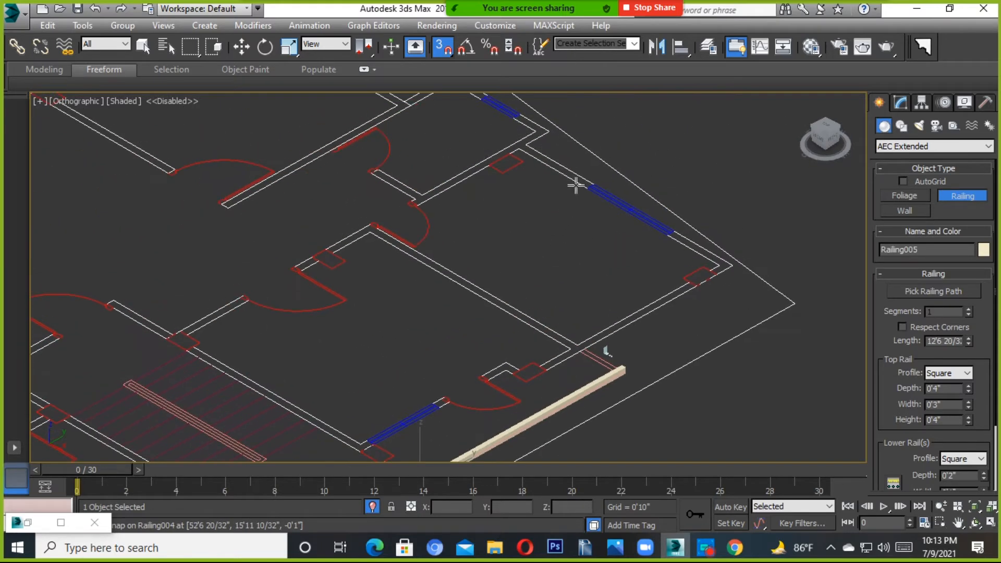
pyautogui.click(587, 49)
pyautogui.scroll(-5, 577, 365)
pyautogui.keyDown('alt'); pyautogui.moveTo(576, 364); pyautogui.dragTo(615, 369, button='middle'); pyautogui.keyUp('alt')
pyautogui.scroll(5, 570, 388)
pyautogui.moveTo(591, 403); pyautogui.dragTo(592, 339, button='middle')
pyautogui.scroll(5, 577, 367)
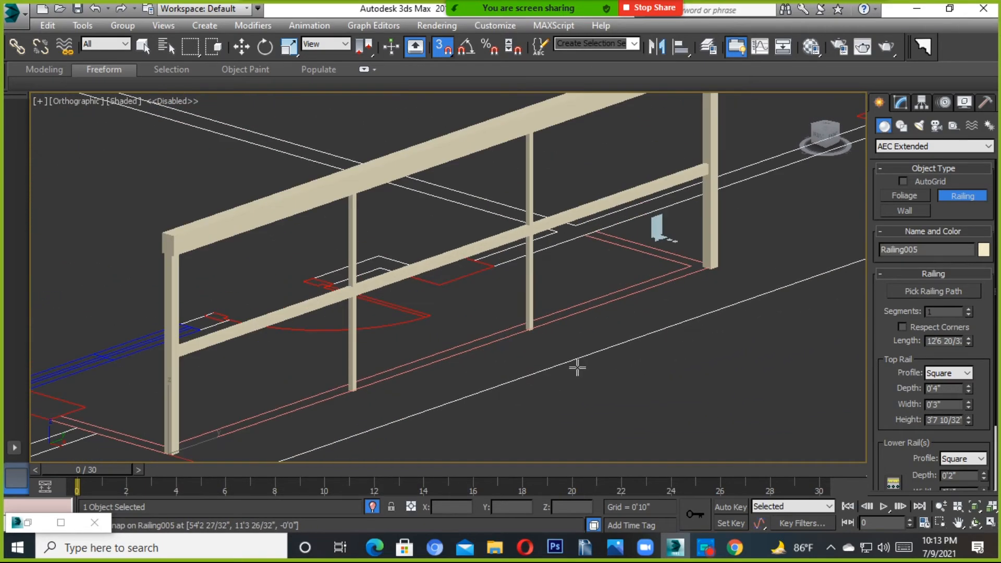
pyautogui.click(242, 47)
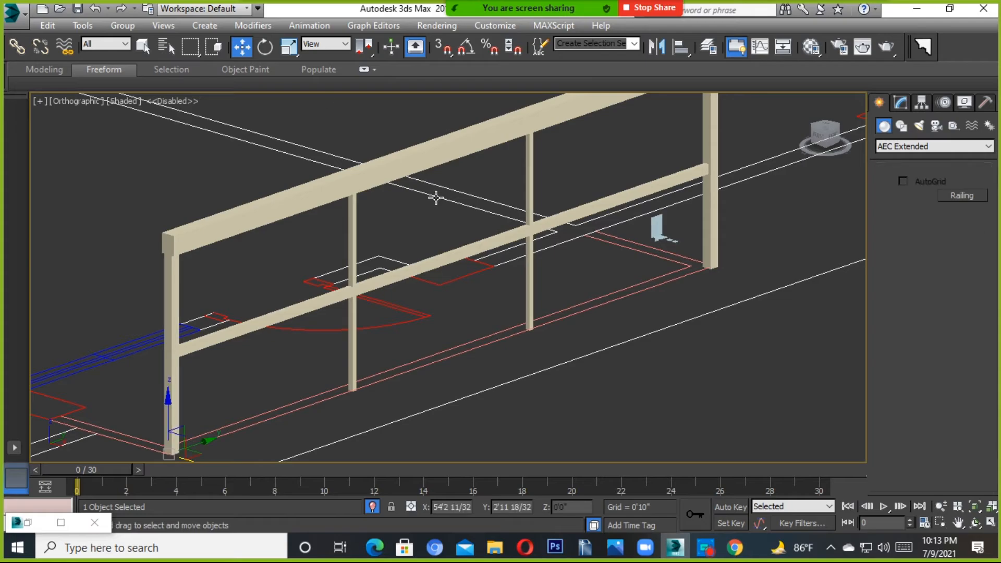
# Step: Set the new side balcony railing's top rail profile to Round
pyautogui.scroll(-6, 459, 227)
pyautogui.keyDown('alt'); pyautogui.moveTo(465, 229); pyautogui.dragTo(415, 283, button='middle'); pyautogui.keyUp('alt')
pyautogui.scroll(4, 454, 406)
pyautogui.keyDown('alt'); pyautogui.moveTo(454, 406); pyautogui.dragTo(524, 365, button='middle'); pyautogui.keyUp('alt')
pyautogui.scroll(3, 533, 373)
pyautogui.scroll(2, 533, 373)
pyautogui.click(901, 104)
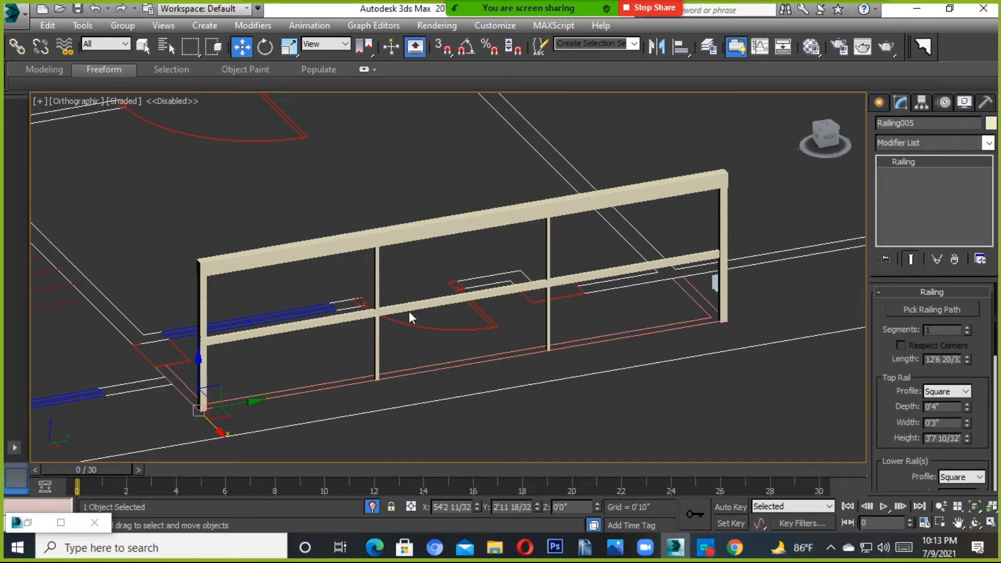
pyautogui.click(946, 391)
pyautogui.click(945, 414)
pyautogui.scroll(5, 192, 284)
pyautogui.keyDown('alt'); pyautogui.moveTo(191, 284); pyautogui.dragTo(443, 320, button='middle'); pyautogui.keyUp('alt')
pyautogui.scroll(-2, 532, 254)
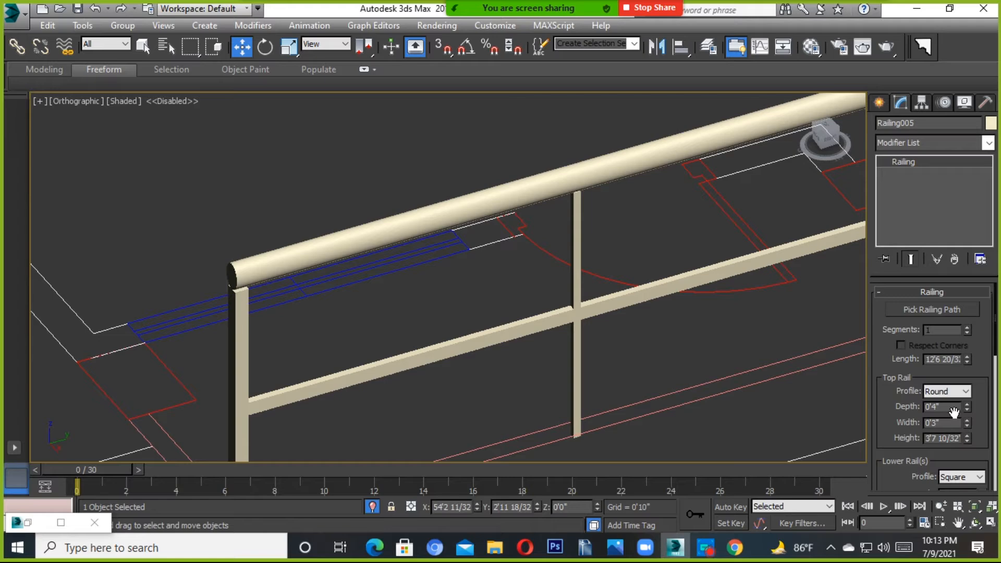
# Step: Increase the top rail's depth to 0'4 17/32" and its height to 4'7 28/32"
pyautogui.moveTo(968, 405); pyautogui.dragTo(968, 427)
pyautogui.scroll(-1, 963, 436)
pyautogui.moveTo(968, 430); pyautogui.dragTo(978, 459)
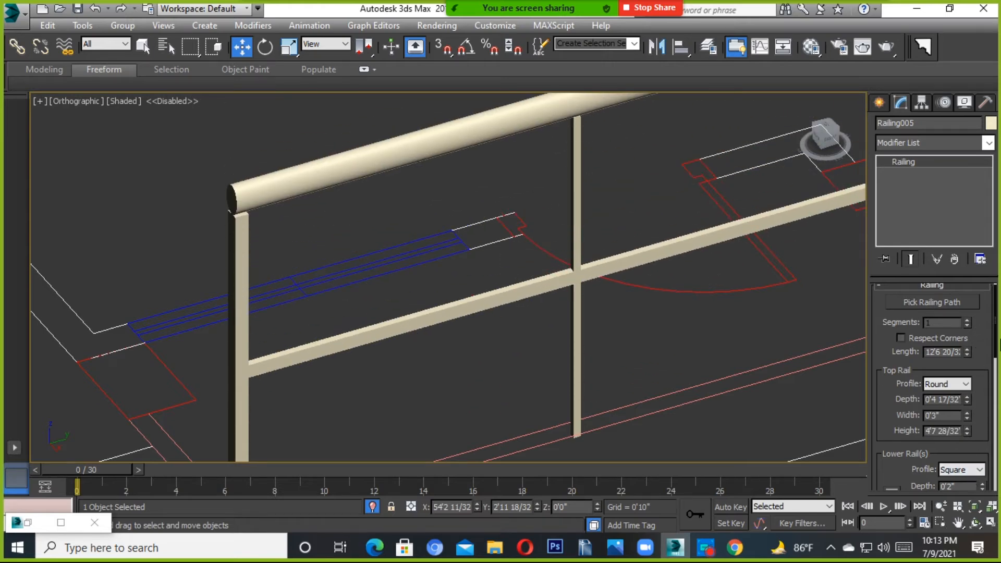
# Step: Change the profile of the railing's posts to Round
pyautogui.moveTo(997, 346); pyautogui.dragTo(992, 432)
pyautogui.click(963, 395)
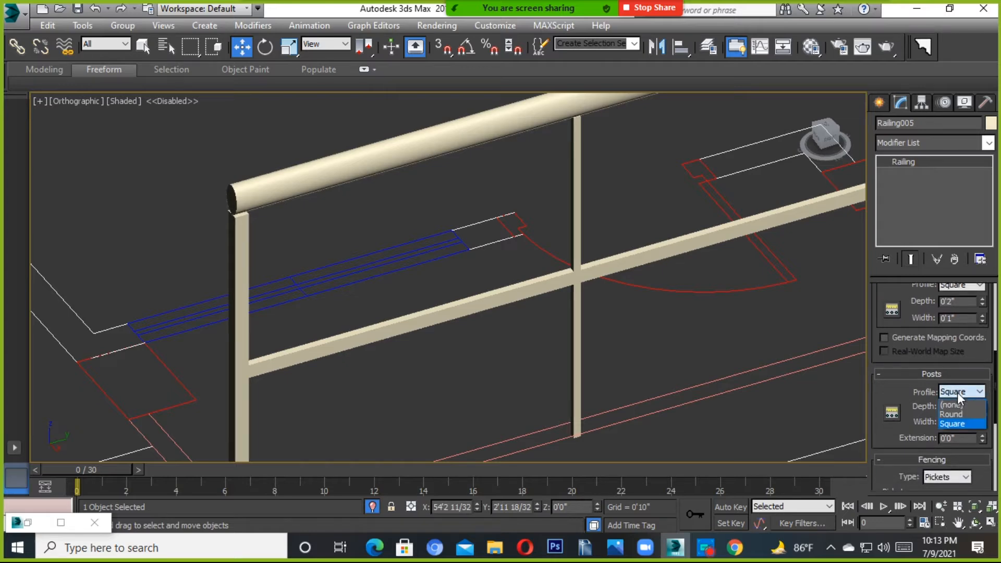
pyautogui.click(952, 411)
pyautogui.scroll(-2, 351, 321)
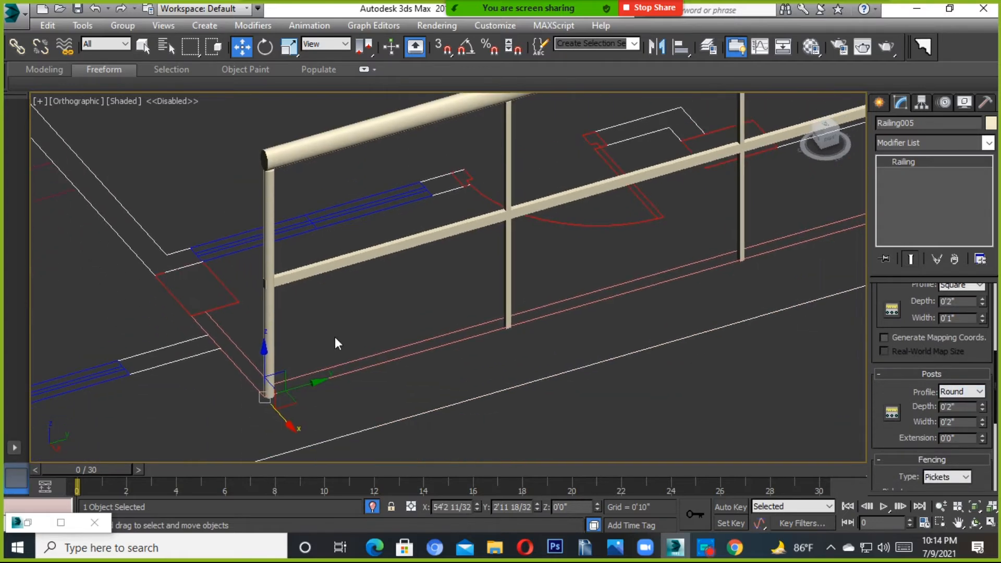
# Step: Change the railing's fencing type to Solid Fill and check the filled panel
pyautogui.moveTo(995, 405); pyautogui.dragTo(985, 440)
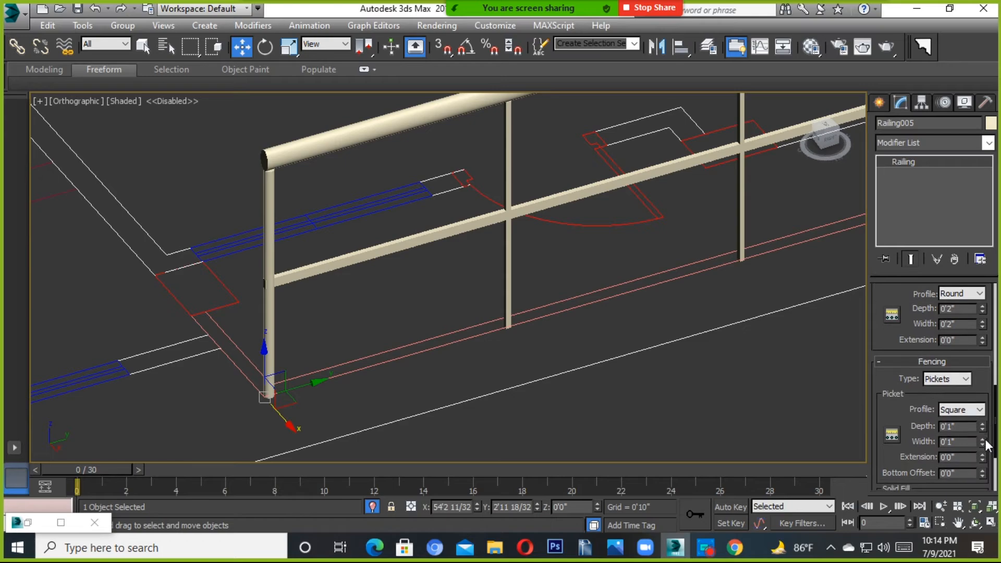
pyautogui.click(954, 380)
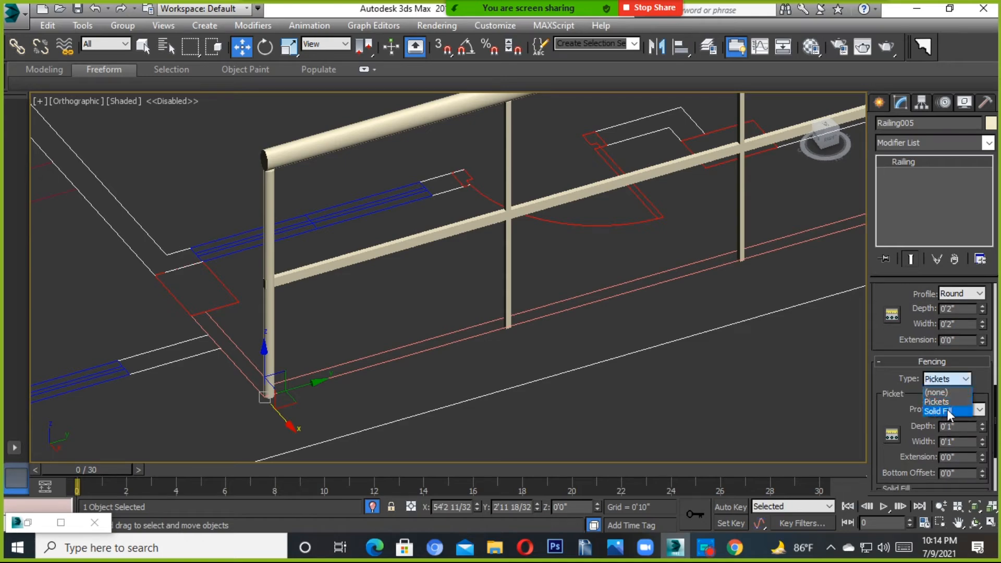
pyautogui.click(948, 412)
pyautogui.scroll(-5, 413, 390)
pyautogui.keyDown('alt'); pyautogui.moveTo(411, 389); pyautogui.dragTo(789, 369, button='middle'); pyautogui.keyUp('alt')
pyautogui.scroll(3, 467, 358)
pyautogui.scroll(3, 659, 380)
pyautogui.keyDown('alt'); pyautogui.moveTo(659, 380); pyautogui.dragTo(694, 379, button='middle'); pyautogui.keyUp('alt')
pyautogui.scroll(-4, 710, 357)
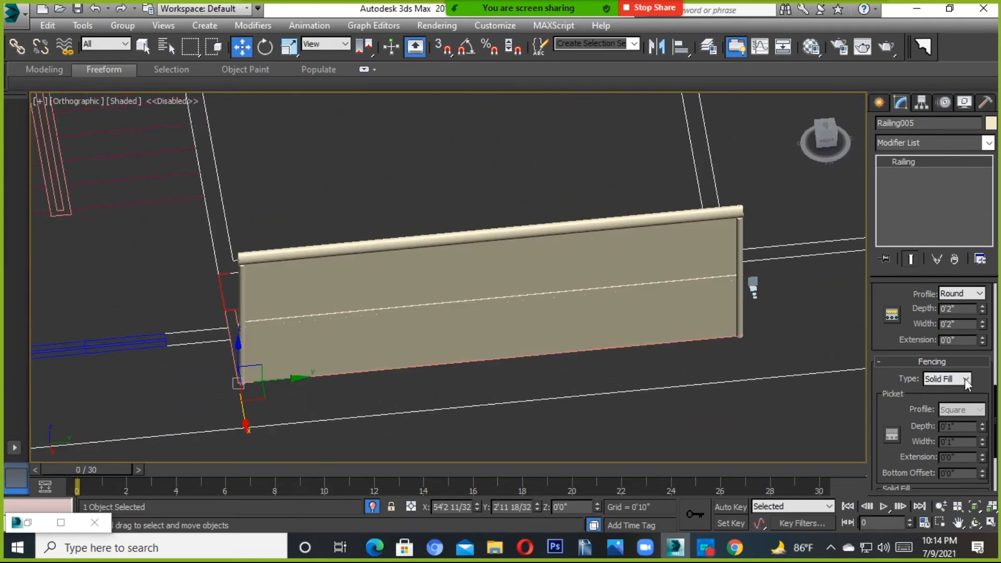
# Step: Switch the railing's fencing type back to Pickets, and delete the railing from the side balcony
pyautogui.click(945, 402)
pyautogui.keyDown('alt'); pyautogui.moveTo(730, 365); pyautogui.dragTo(997, 367, button='middle'); pyautogui.keyUp('alt')
pyautogui.moveTo(995, 401); pyautogui.dragTo(998, 328)
pyautogui.scroll(-6, 603, 308)
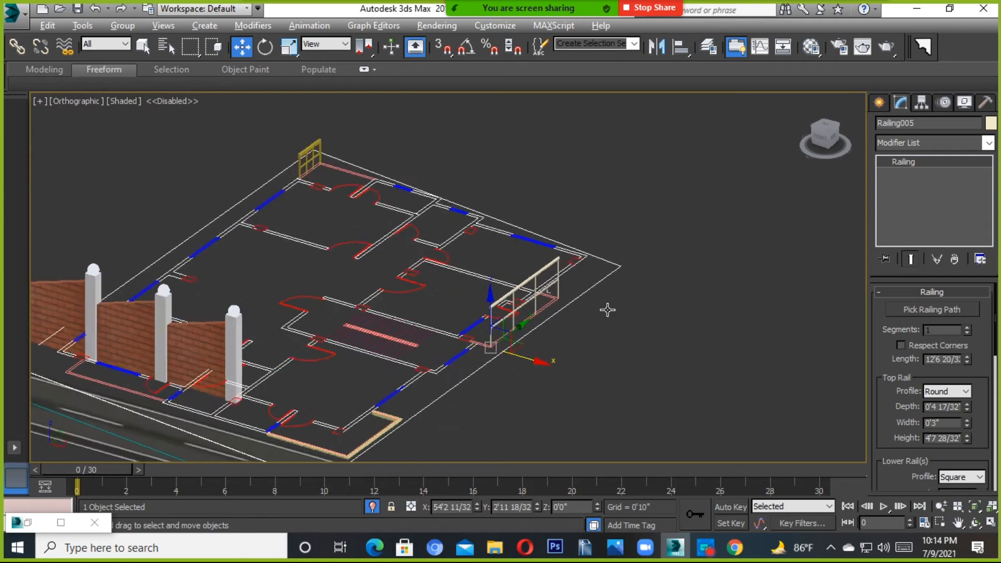
pyautogui.click(650, 359)
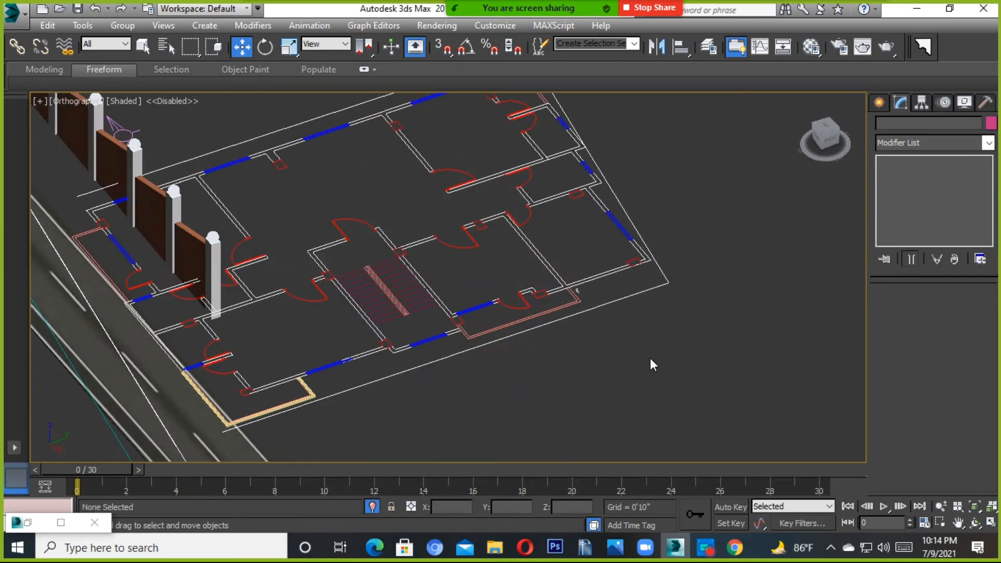
pyautogui.scroll(5, 649, 358)
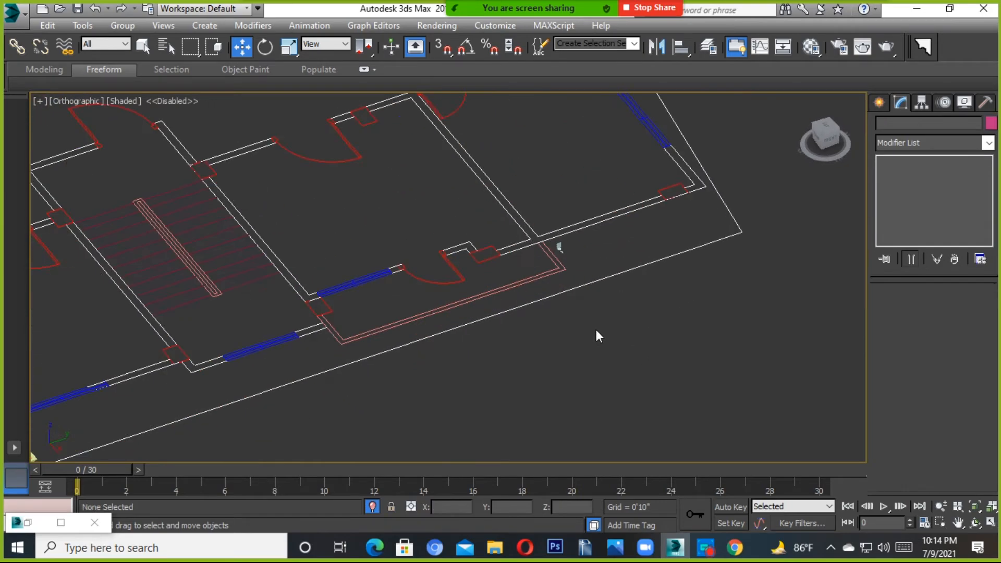
# Step: Start an AEC wall, 0'5" wide and 8'0" high, snapped from the room corner beside the roadside corner balcony to the stairwell
pyautogui.click(879, 104)
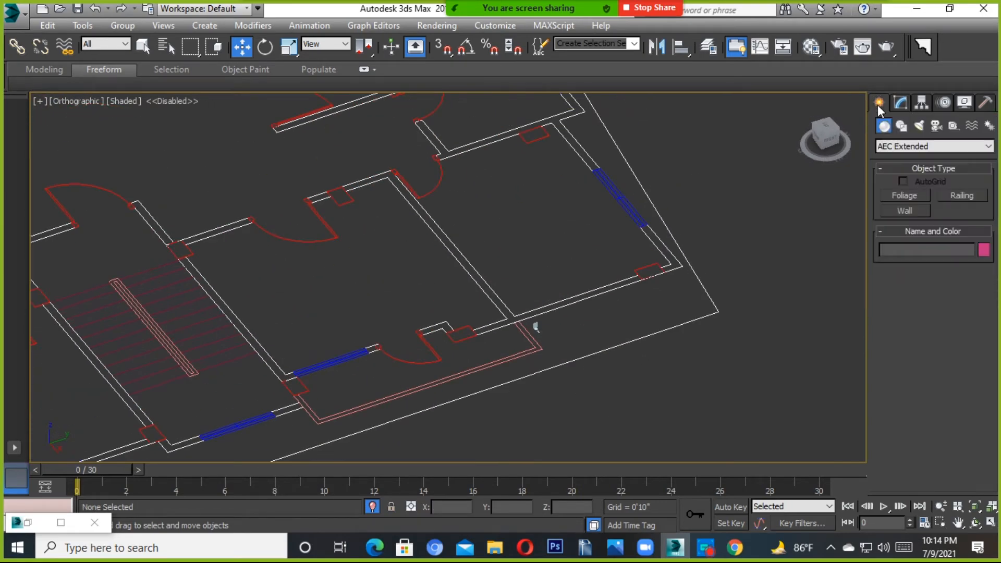
pyautogui.click(905, 211)
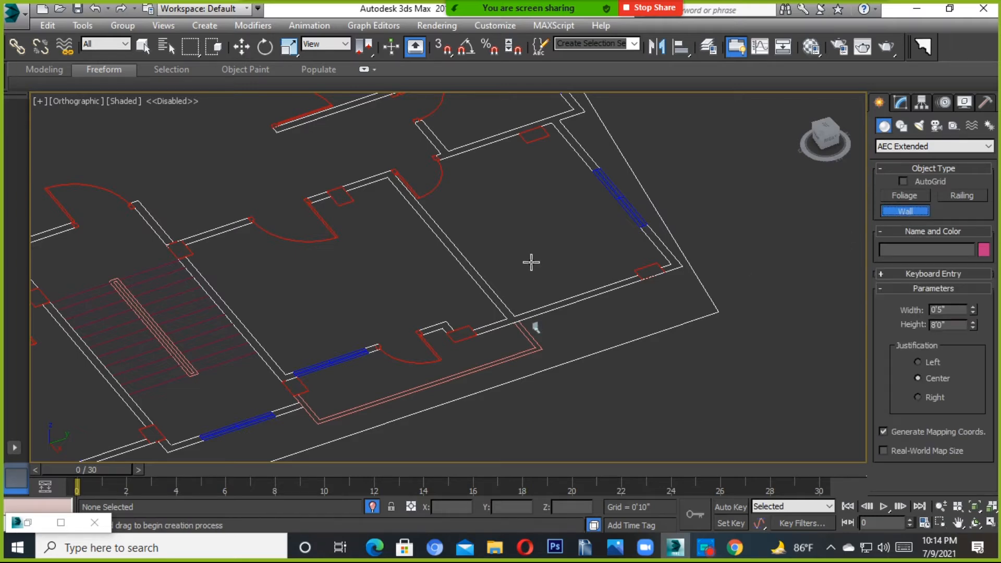
pyautogui.scroll(-5, 567, 297)
pyautogui.keyDown('alt'); pyautogui.moveTo(568, 296); pyautogui.dragTo(520, 321, button='middle'); pyautogui.keyUp('alt')
pyautogui.scroll(4, 414, 337)
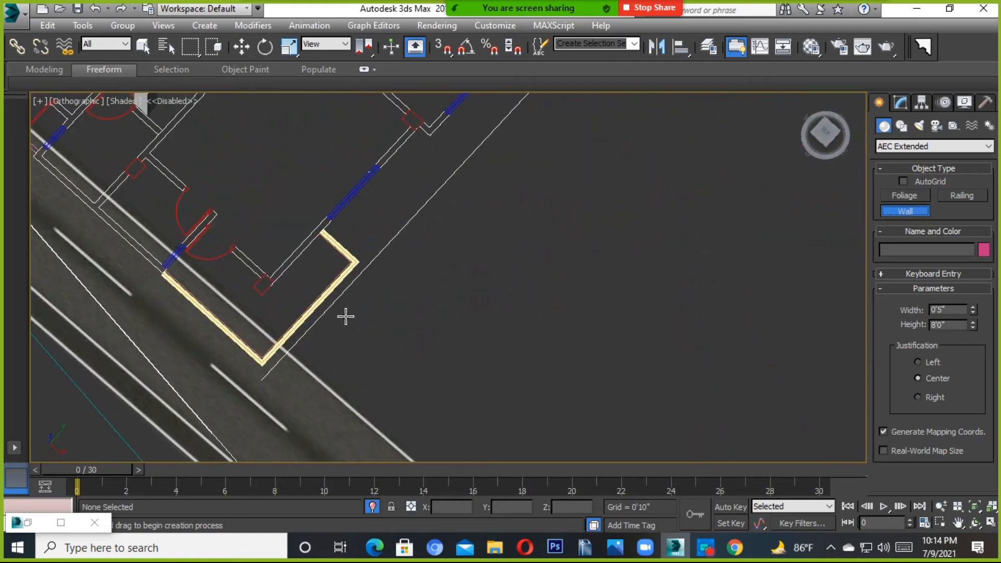
pyautogui.keyDown('alt'); pyautogui.moveTo(346, 315); pyautogui.dragTo(333, 315, button='middle'); pyautogui.keyUp('alt')
pyautogui.scroll(-5, 333, 316)
pyautogui.scroll(4, 333, 316)
pyautogui.press('s')
pyautogui.scroll(-3, 274, 319)
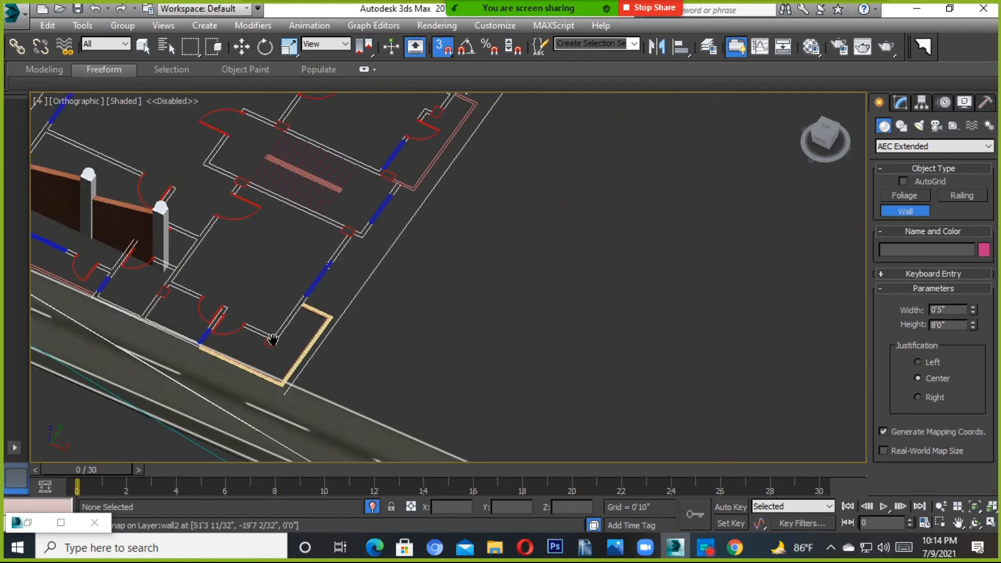
pyautogui.scroll(2, 221, 380)
pyautogui.click(242, 381)
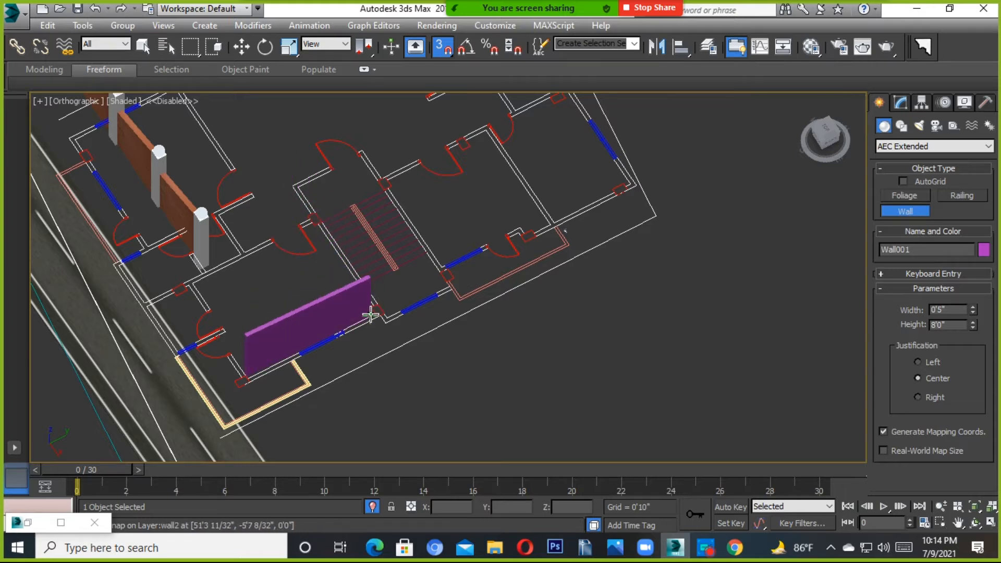
pyautogui.click(377, 292)
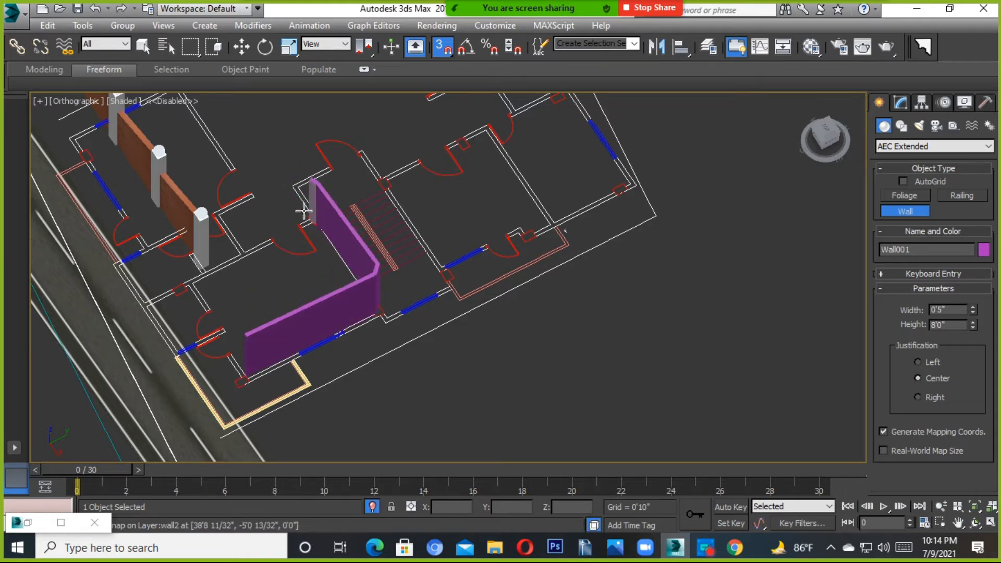
# Step: Continue the wall around the stairwell and along the exterior wall line behind the side balcony
pyautogui.moveTo(372, 171); pyautogui.dragTo(395, 289, button='middle')
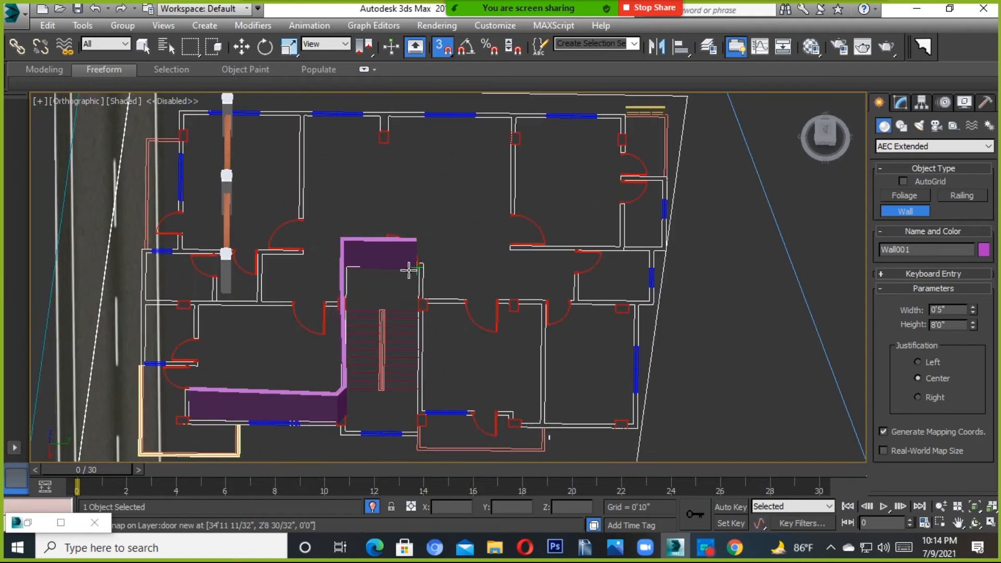
pyautogui.click(422, 268)
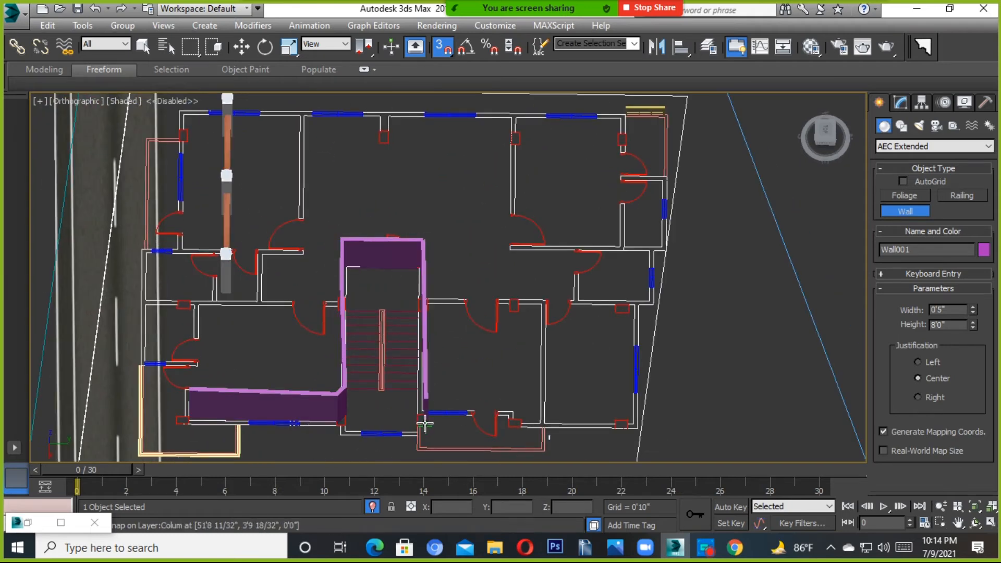
pyautogui.click(421, 414)
pyautogui.click(515, 429)
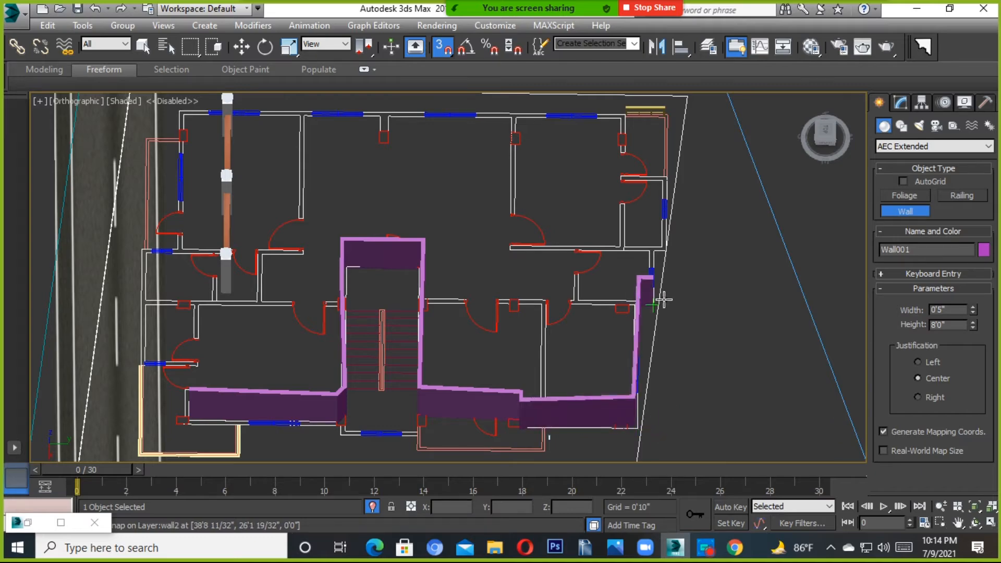
# Step: Continue the wall around the plan's stepped far end and along the long opposite side to the road-facing front
pyautogui.keyDown('alt'); pyautogui.moveTo(675, 251); pyautogui.dragTo(570, 391, button='middle'); pyautogui.keyUp('alt')
pyautogui.click(629, 383)
pyautogui.scroll(-4, 605, 339)
pyautogui.keyDown('alt'); pyautogui.moveTo(600, 323); pyautogui.dragTo(496, 306, button='middle'); pyautogui.keyUp('alt')
pyautogui.scroll(4, 521, 297)
pyautogui.click(692, 166)
pyautogui.scroll(-4, 584, 303)
pyautogui.keyDown('alt'); pyautogui.moveTo(584, 302); pyautogui.dragTo(850, 279, button='middle'); pyautogui.keyUp('alt')
pyautogui.keyDown('alt'); pyautogui.moveTo(541, 322); pyautogui.dragTo(553, 357, button='middle'); pyautogui.keyUp('alt')
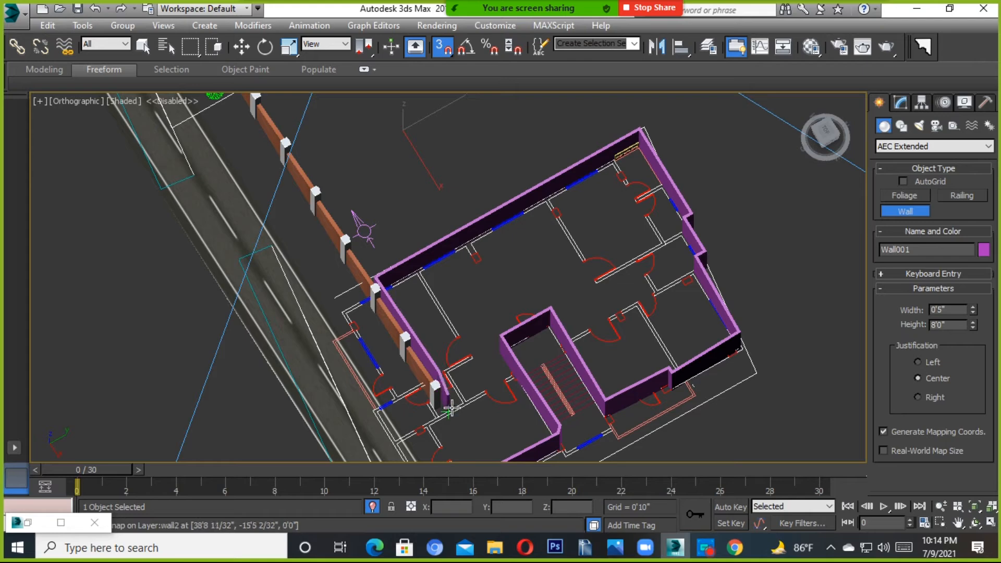
# Step: Continue the wall along the road-facing front and around the corner balcony, and finish the wall
pyautogui.moveTo(407, 443); pyautogui.dragTo(408, 271, button='middle')
pyautogui.click(457, 357)
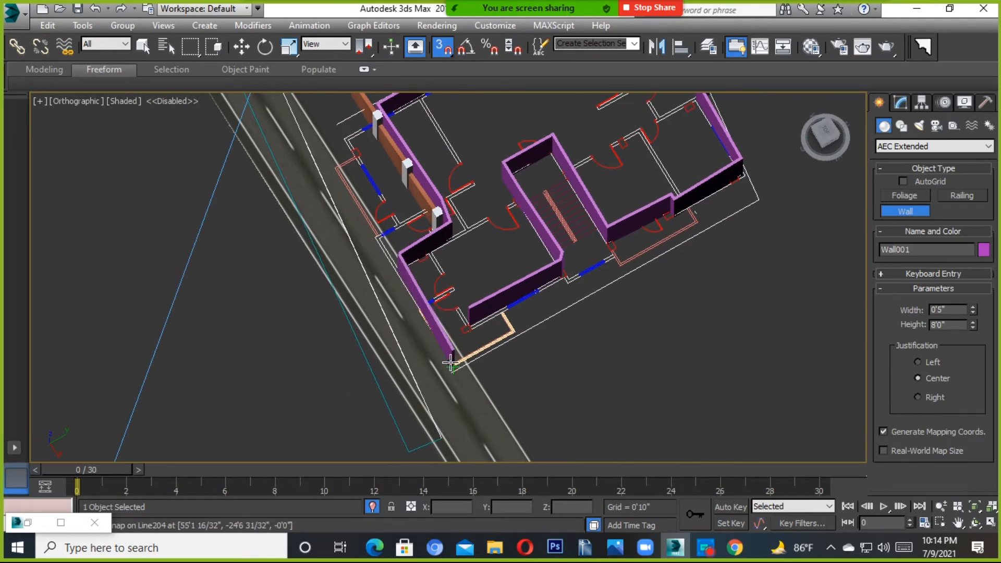
pyautogui.click(501, 303)
pyautogui.rightClick(503, 303)
# Step: Try a width of 5'0" on the wall, and set the width back to 0'5"
pyautogui.scroll(-5, 562, 320)
pyautogui.keyDown('alt'); pyautogui.moveTo(563, 320); pyautogui.dragTo(582, 291, button='middle'); pyautogui.keyUp('alt')
pyautogui.scroll(7, 582, 291)
pyautogui.press('s')
pyautogui.keyDown('alt'); pyautogui.moveTo(489, 335); pyautogui.dragTo(808, 364, button='middle'); pyautogui.keyUp('alt')
pyautogui.click(954, 310)
pyautogui.write('5')
pyautogui.press('Return')
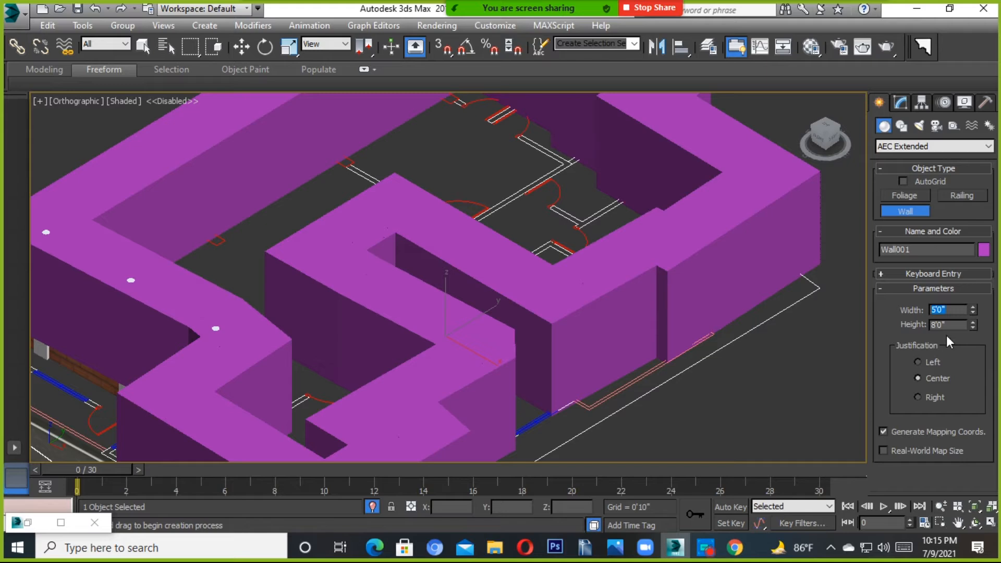
pyautogui.write('5')
pyautogui.press('Return')
# Step: Set the wall's height to 10'0", leave the Wall command, and turn off snapping
pyautogui.click(954, 324)
pyautogui.write('10')
pyautogui.press('Return')
pyautogui.scroll(-5, 702, 321)
pyautogui.keyDown('alt'); pyautogui.moveTo(702, 320); pyautogui.dragTo(305, 99, button='middle'); pyautogui.keyUp('alt')
pyautogui.press('s')
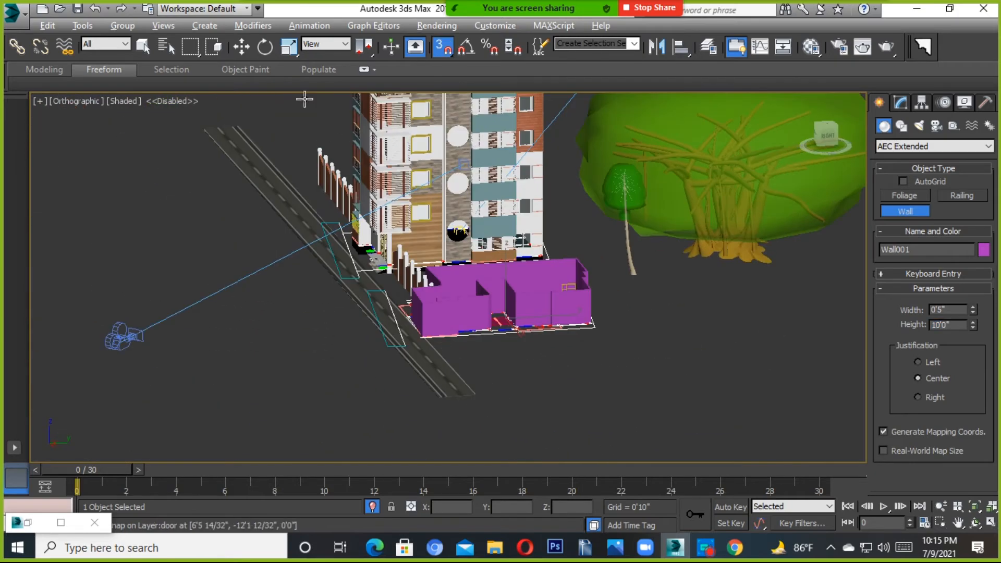
pyautogui.click(241, 48)
pyautogui.click(439, 48)
pyautogui.keyDown('alt'); pyautogui.moveTo(568, 333); pyautogui.dragTo(441, 357, button='middle'); pyautogui.keyUp('alt')
pyautogui.scroll(6, 614, 335)
pyautogui.scroll(-4, 645, 341)
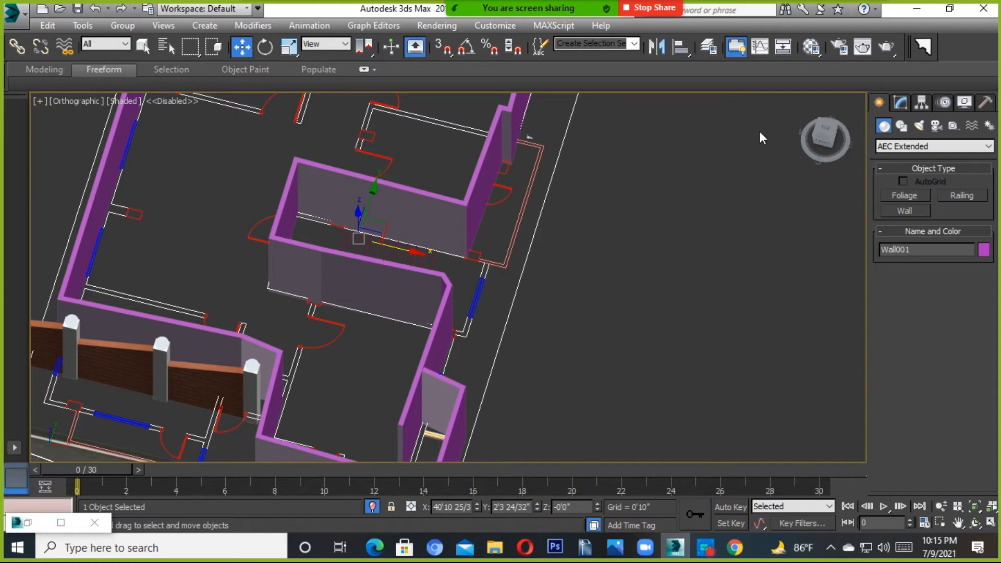
pyautogui.click(886, 146)
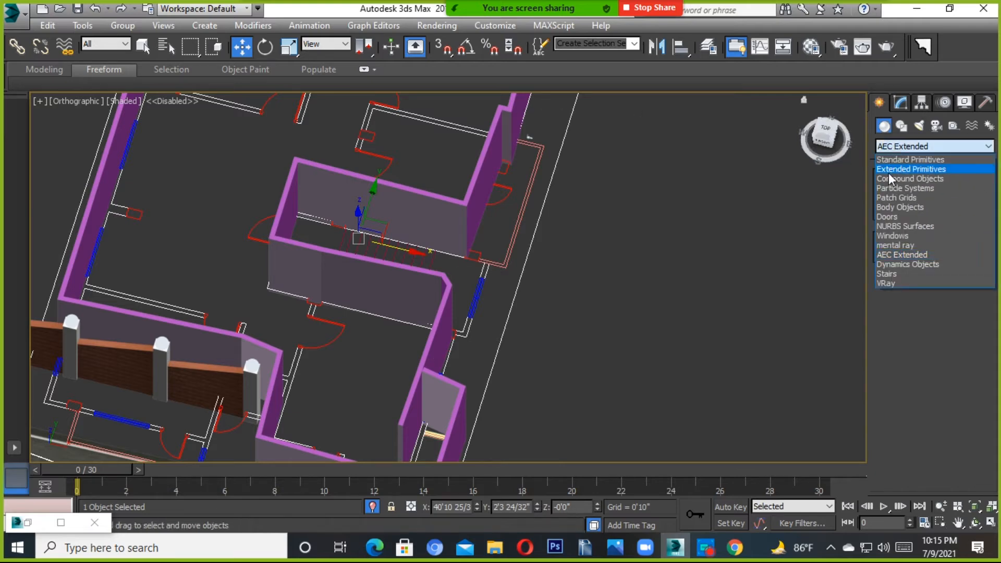
pyautogui.click(897, 159)
pyautogui.click(905, 195)
pyautogui.scroll(-4, 511, 253)
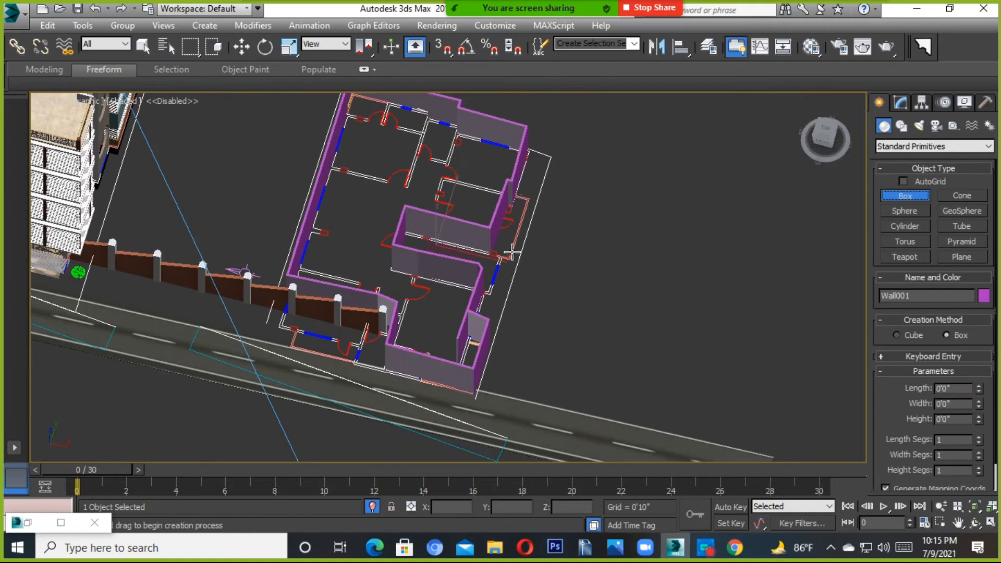
pyautogui.press('w')
# Step: Move the wall about 43 feet along the X axis, off the floor plan and into the empty area beside it
pyautogui.scroll(6, 499, 290)
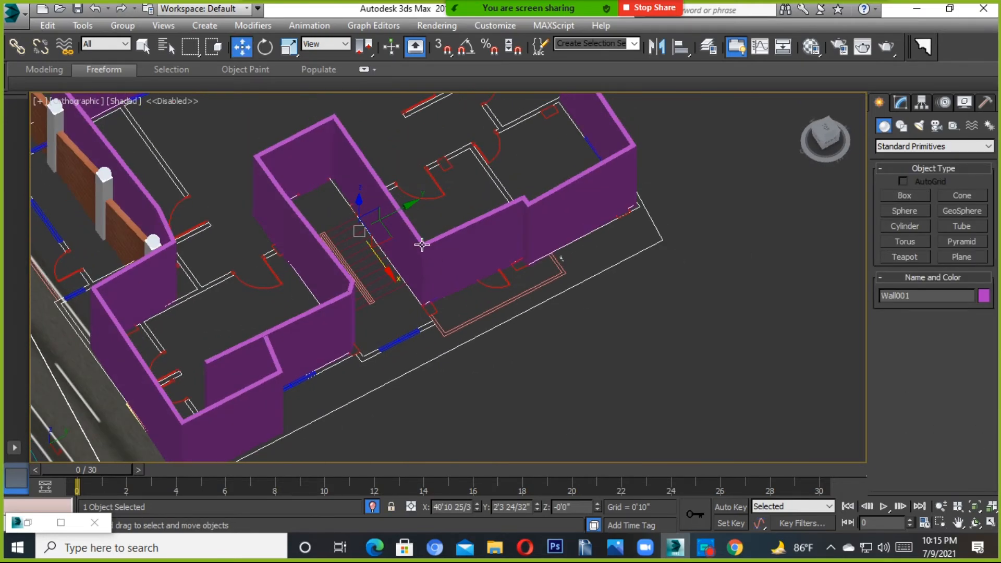
pyautogui.scroll(-5, 421, 244)
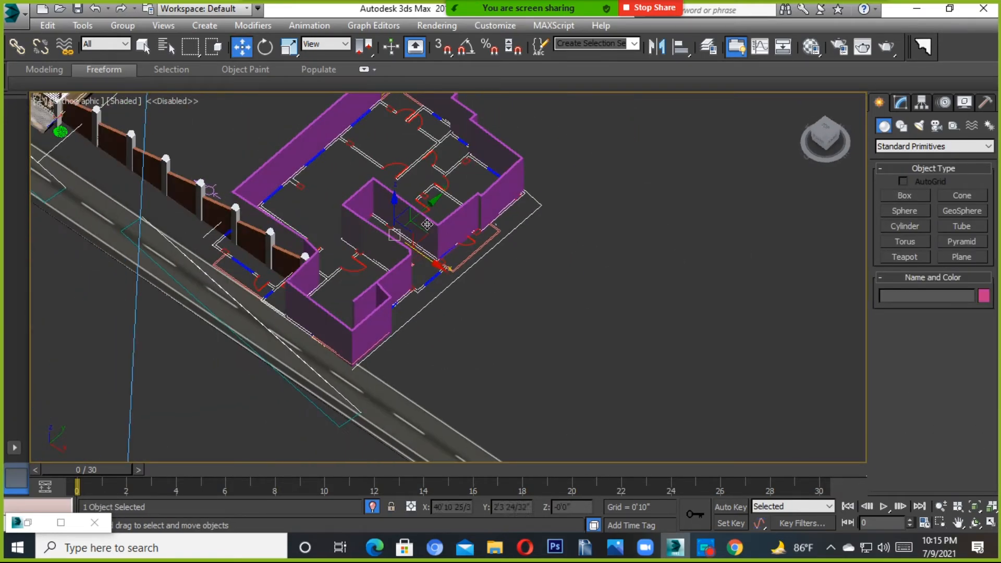
pyautogui.moveTo(431, 258); pyautogui.dragTo(611, 386)
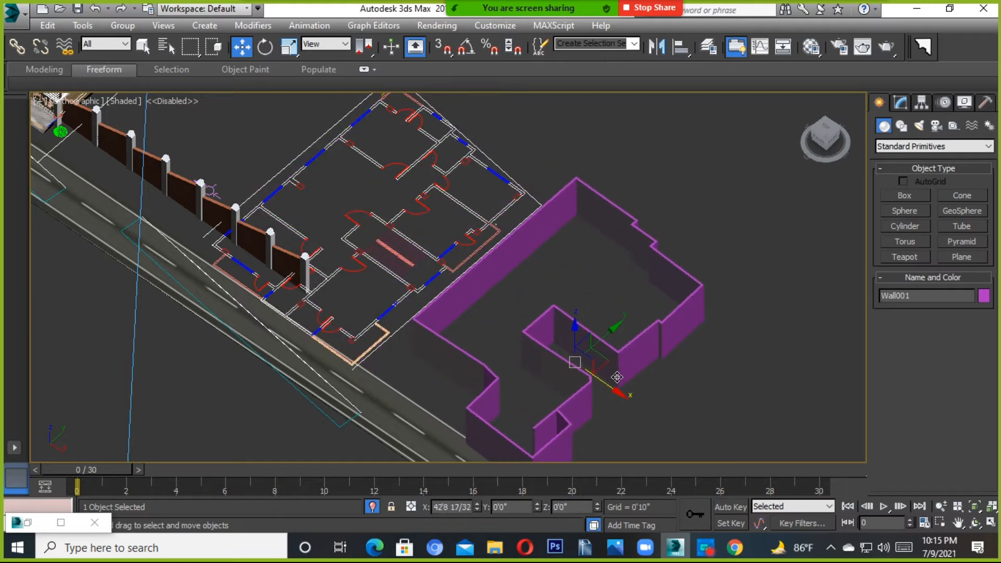
# Step: Try moving the purple wall about 145 feet farther along the X axis, and undo the move
pyautogui.moveTo(614, 370); pyautogui.dragTo(533, 264, button='middle')
pyautogui.click(614, 319)
pyautogui.click(553, 248)
pyautogui.scroll(-5, 552, 249)
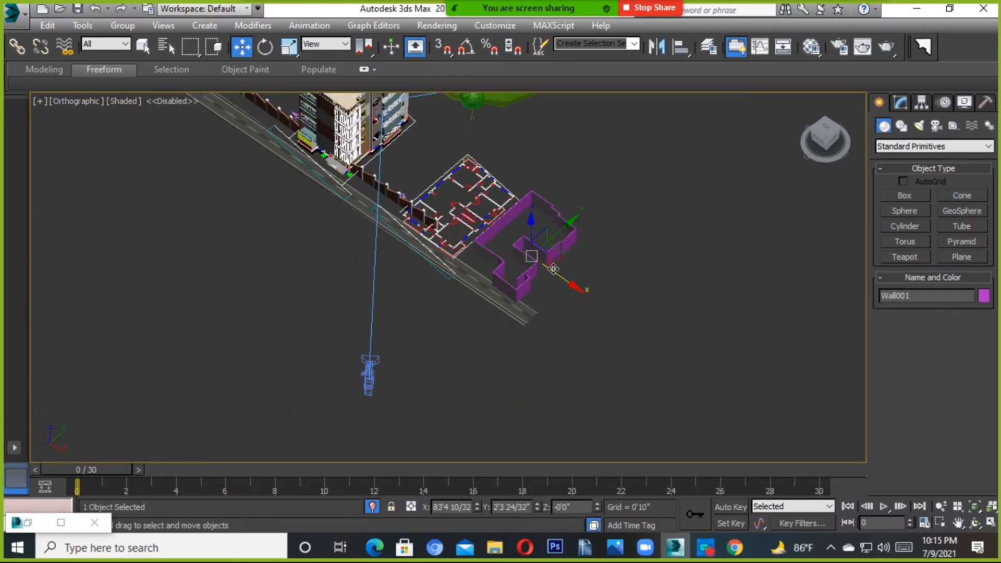
pyautogui.moveTo(555, 270); pyautogui.dragTo(803, 394)
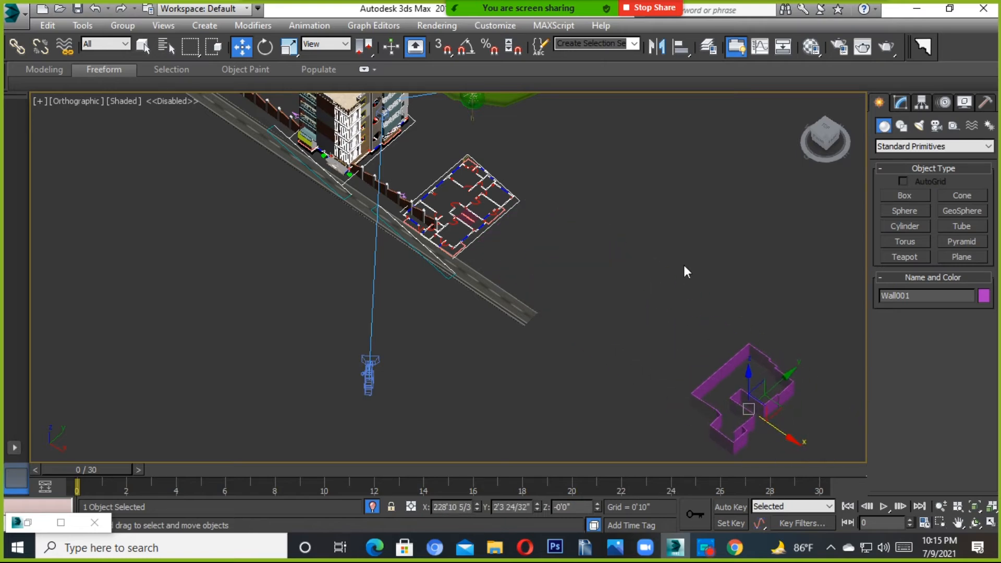
pyautogui.click(685, 267)
pyautogui.moveTo(710, 327); pyautogui.dragTo(637, 249, button='middle')
pyautogui.scroll(5, 675, 320)
pyautogui.click(677, 321)
pyautogui.click(681, 326)
pyautogui.hotkey('ctrl', 'z')
pyautogui.moveTo(507, 290); pyautogui.dragTo(561, 493, button='middle')
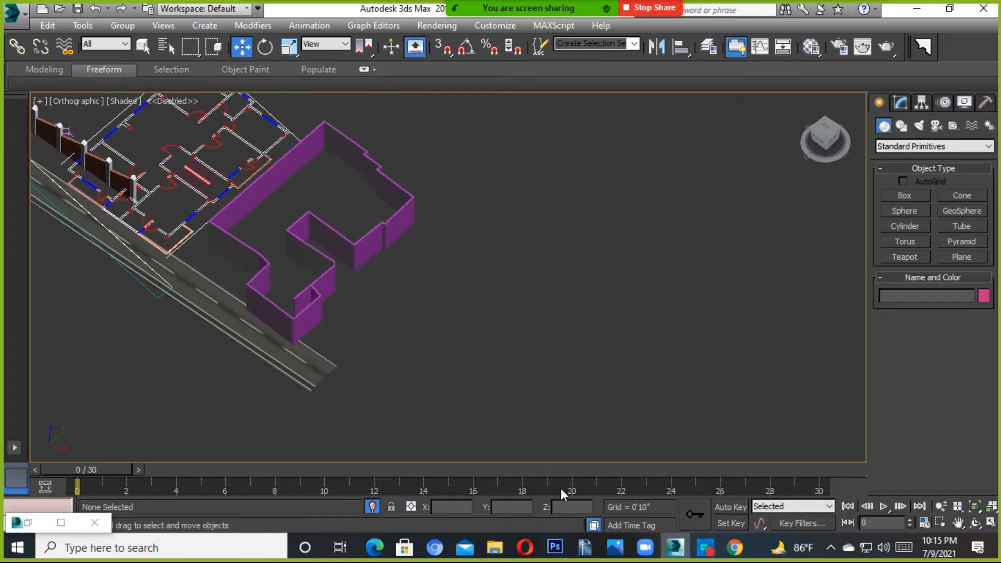
# Step: Delete the purple wall standing beside the floor plan
pyautogui.click(361, 246)
pyautogui.moveTo(366, 268); pyautogui.dragTo(512, 384, button='middle')
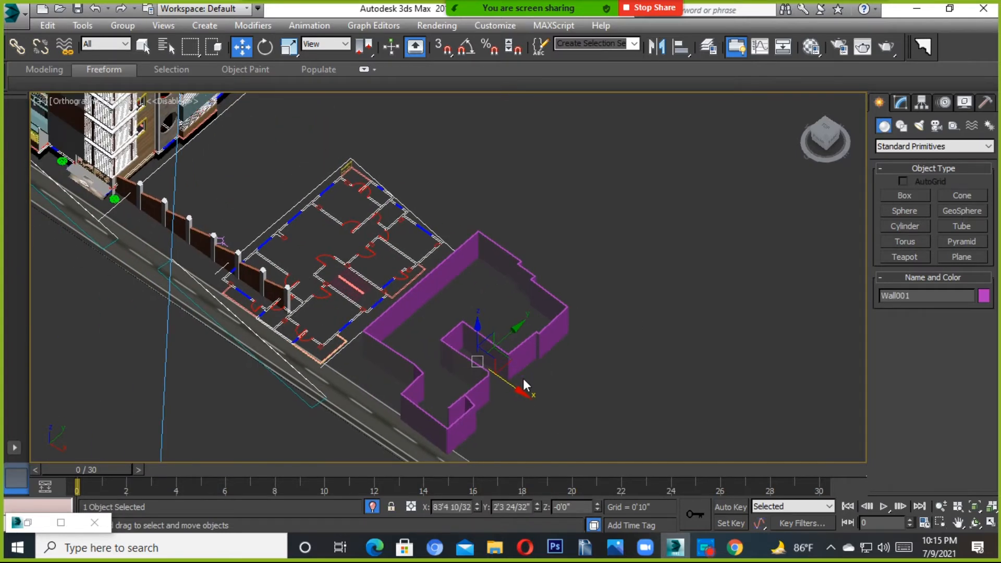
pyautogui.moveTo(511, 383); pyautogui.dragTo(552, 385)
pyautogui.click(545, 350)
pyautogui.click(546, 351)
pyautogui.press('Delete')
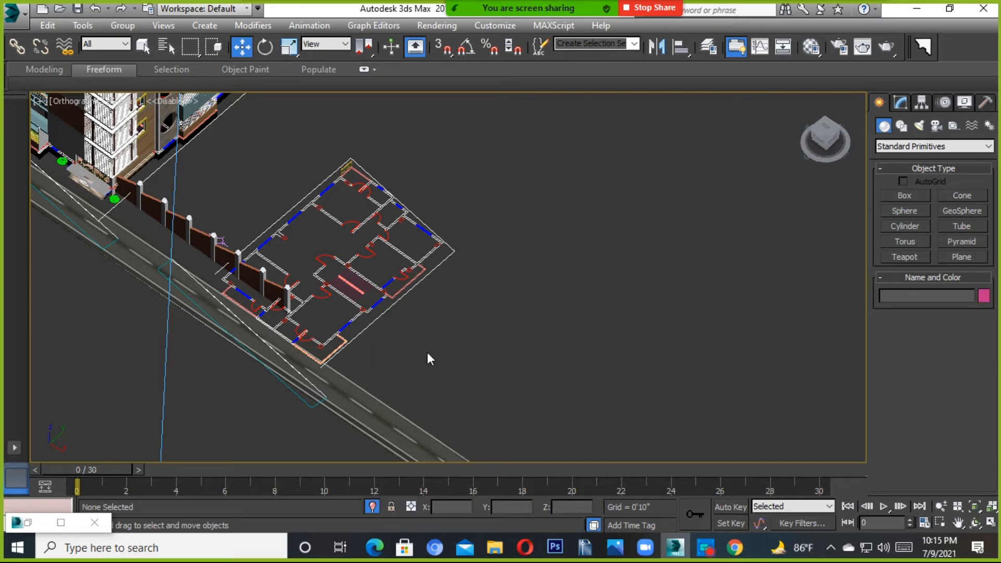
# Step: With snapping on, draw a 1'3" by 0'10" box about 3'4" high over the column next to the balcony door
pyautogui.scroll(2, 543, 344)
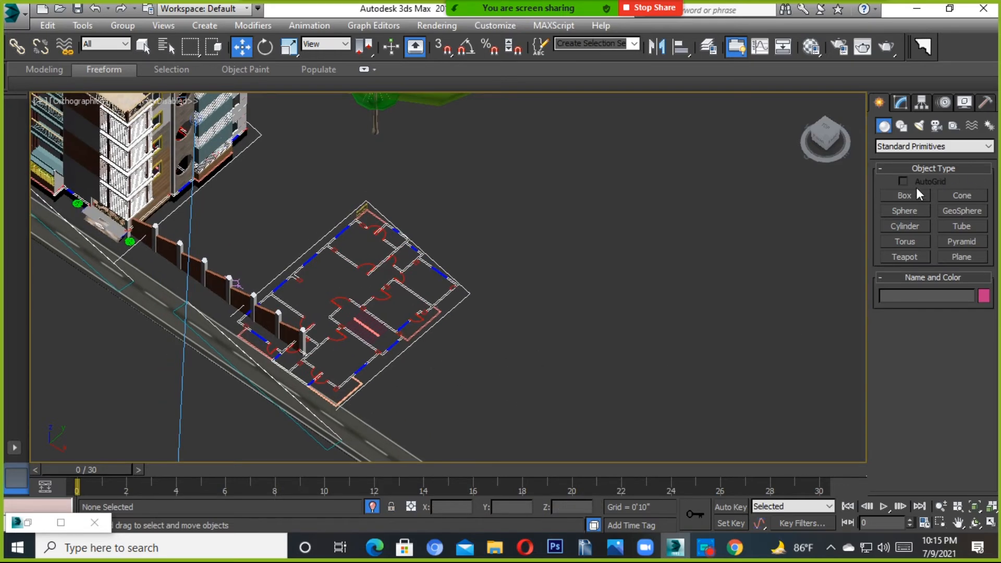
pyautogui.click(909, 196)
pyautogui.scroll(4, 469, 313)
pyautogui.scroll(5, 477, 309)
pyautogui.press('s')
pyautogui.moveTo(342, 335); pyautogui.dragTo(392, 292)
pyautogui.click(419, 126)
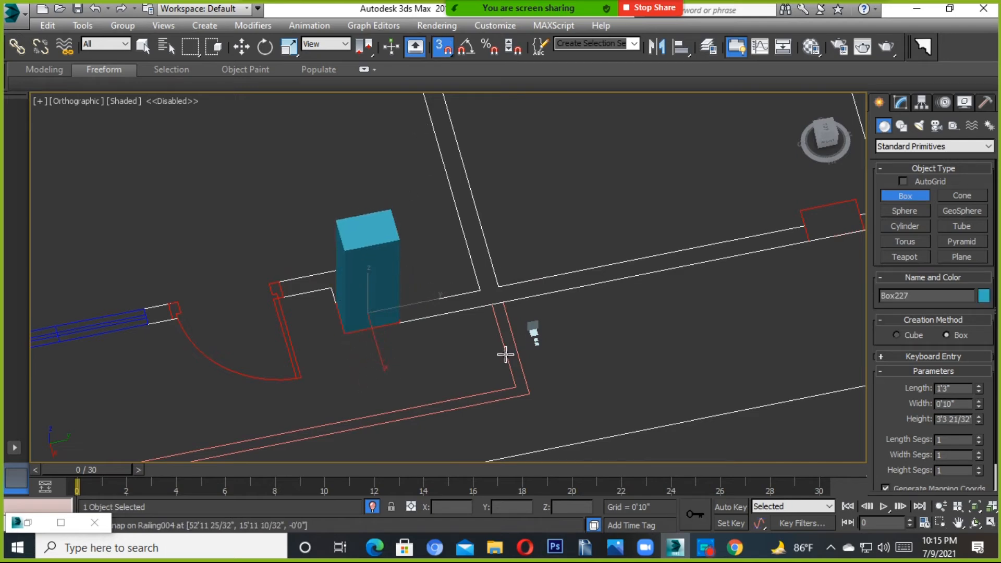
# Step: Draw a 9'3" by 0'5" box along the outer wall line between the new column box and the next column outline
pyautogui.moveTo(490, 342); pyautogui.dragTo(361, 380, button='middle')
pyautogui.moveTo(280, 365); pyautogui.dragTo(677, 258)
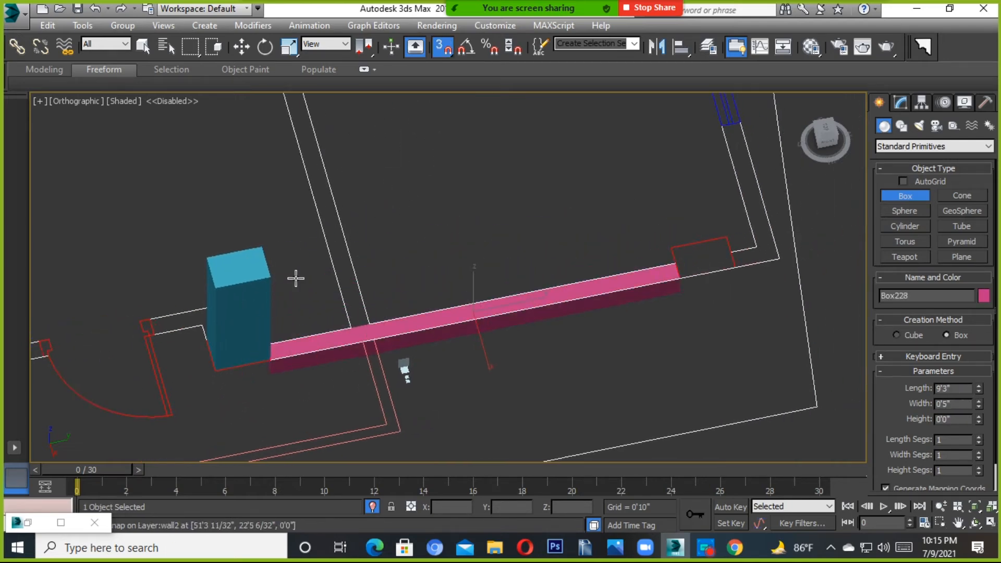
pyautogui.click(286, 280)
pyautogui.keyDown('alt'); pyautogui.moveTo(422, 293); pyautogui.dragTo(351, 334, button='middle'); pyautogui.keyUp('alt')
# Step: Draw a 1'3" by 0'10" box over the column at the far end of the wall box, and leave the Box command
pyautogui.moveTo(650, 382); pyautogui.dragTo(716, 368)
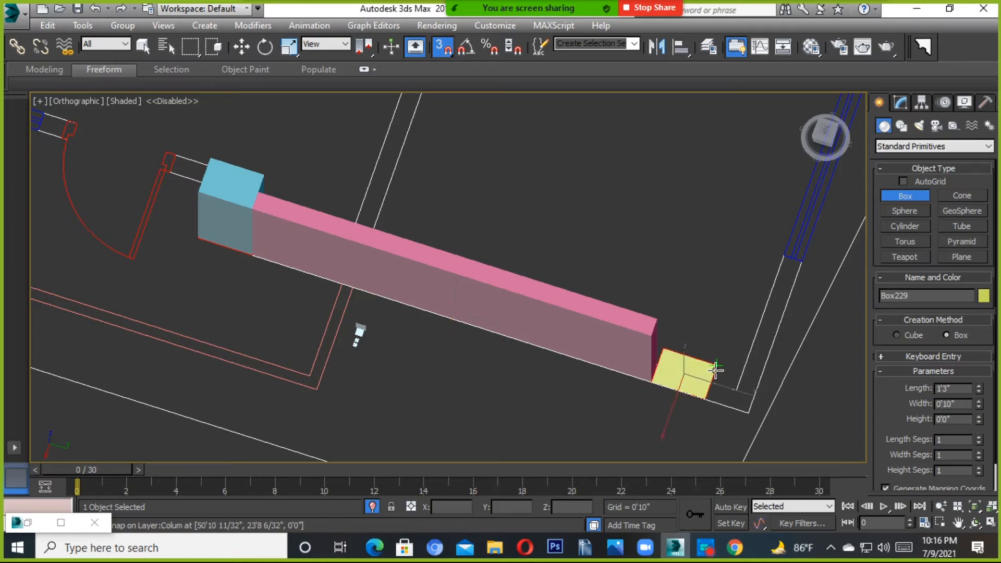
pyautogui.click(651, 336)
pyautogui.scroll(-2, 651, 336)
pyautogui.keyDown('alt'); pyautogui.moveTo(651, 336); pyautogui.dragTo(654, 268, button='middle'); pyautogui.keyUp('alt')
pyautogui.press('w')
pyautogui.scroll(-6, 663, 322)
pyautogui.press('s')
pyautogui.scroll(5, 669, 336)
pyautogui.keyDown('alt'); pyautogui.moveTo(654, 368); pyautogui.dragTo(638, 359, button='middle'); pyautogui.keyUp('alt')
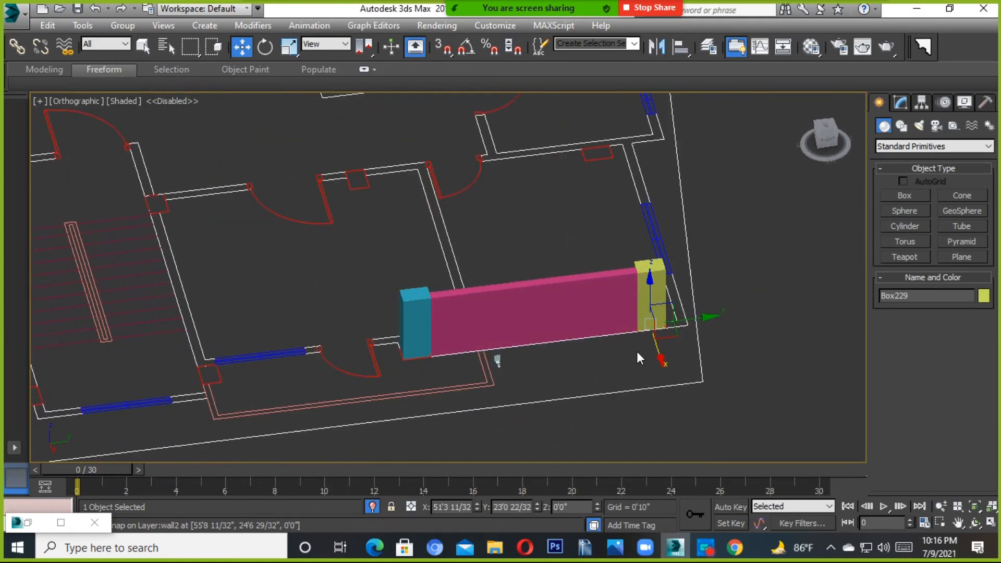
# Step: Start an AEC Extended wall at the column beside the balcony window, with snapping on, and place its first segments past the balcony door
pyautogui.click(901, 126)
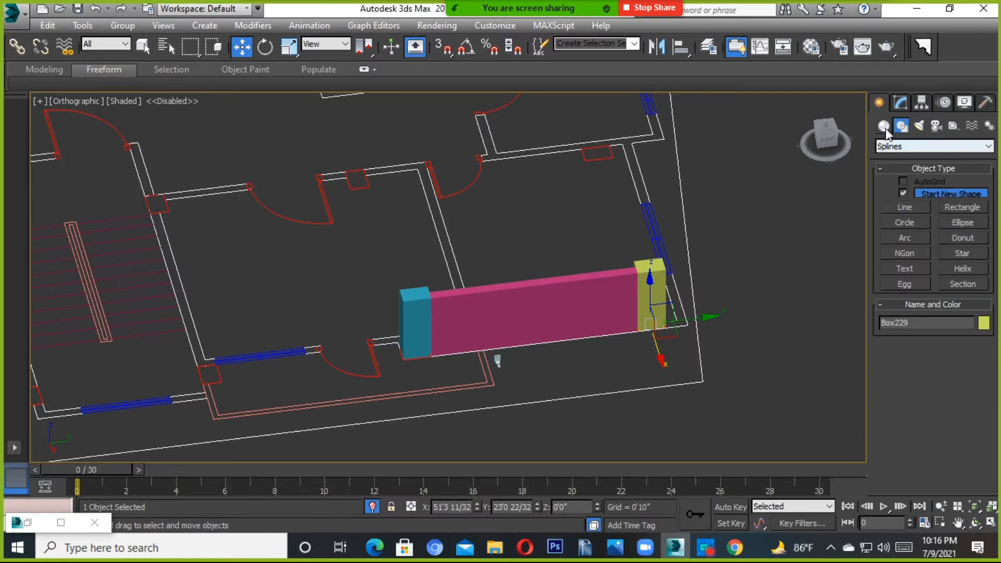
pyautogui.click(884, 126)
pyautogui.click(895, 147)
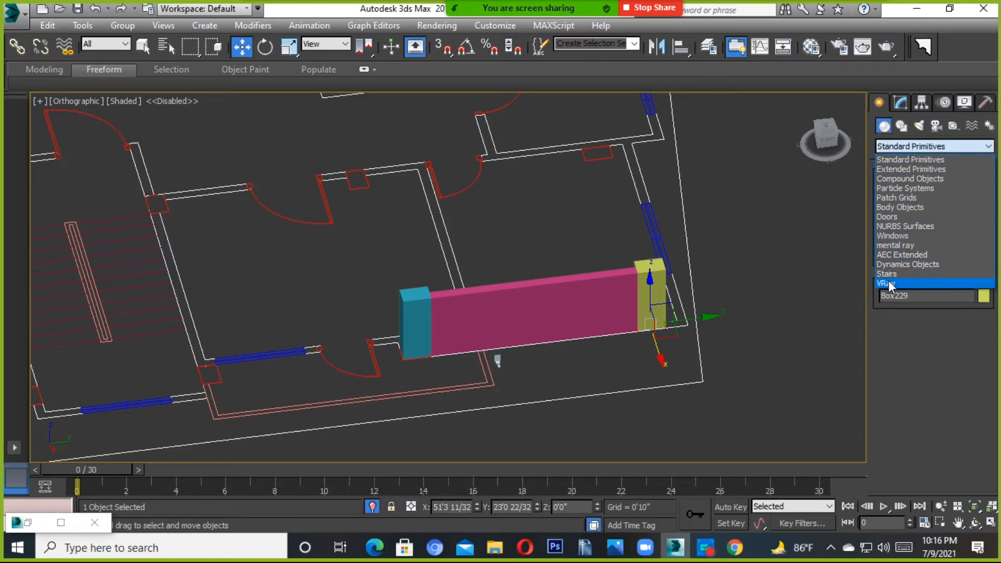
pyautogui.click(893, 255)
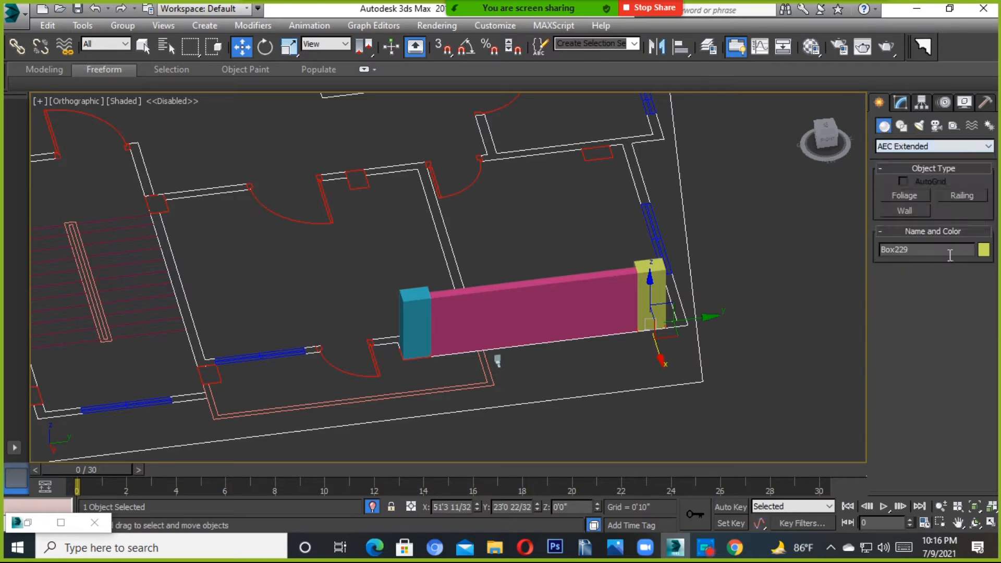
pyautogui.click(904, 211)
pyautogui.scroll(-4, 528, 304)
pyautogui.keyDown('alt'); pyautogui.moveTo(527, 304); pyautogui.dragTo(533, 347, button='middle'); pyautogui.keyUp('alt')
pyautogui.scroll(3, 389, 346)
pyautogui.press('s')
pyautogui.click(383, 356)
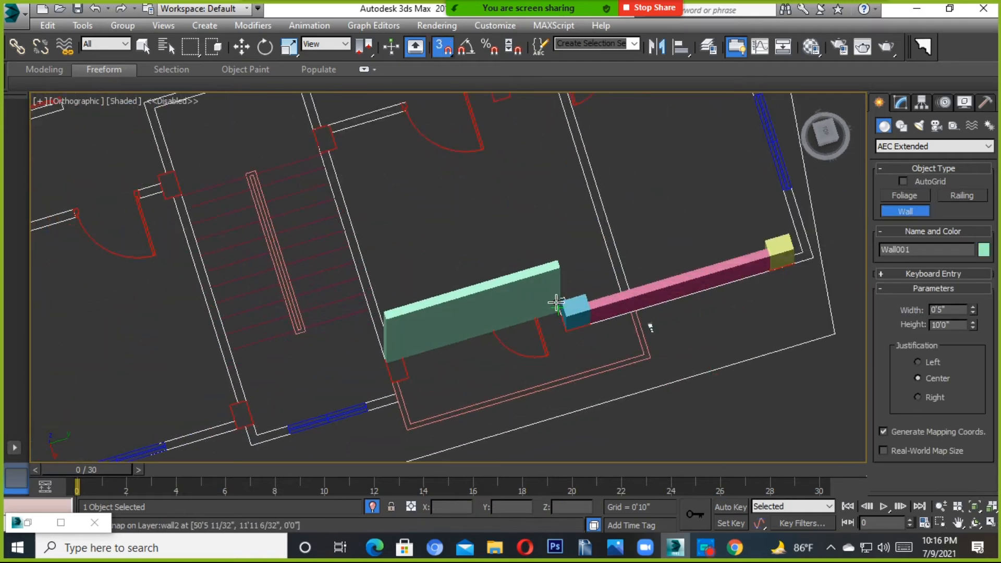
pyautogui.click(556, 265)
pyautogui.click(559, 173)
# Step: Extend the wall with four more segments looping around the staircase area
pyautogui.moveTo(387, 123); pyautogui.dragTo(417, 333, button='middle')
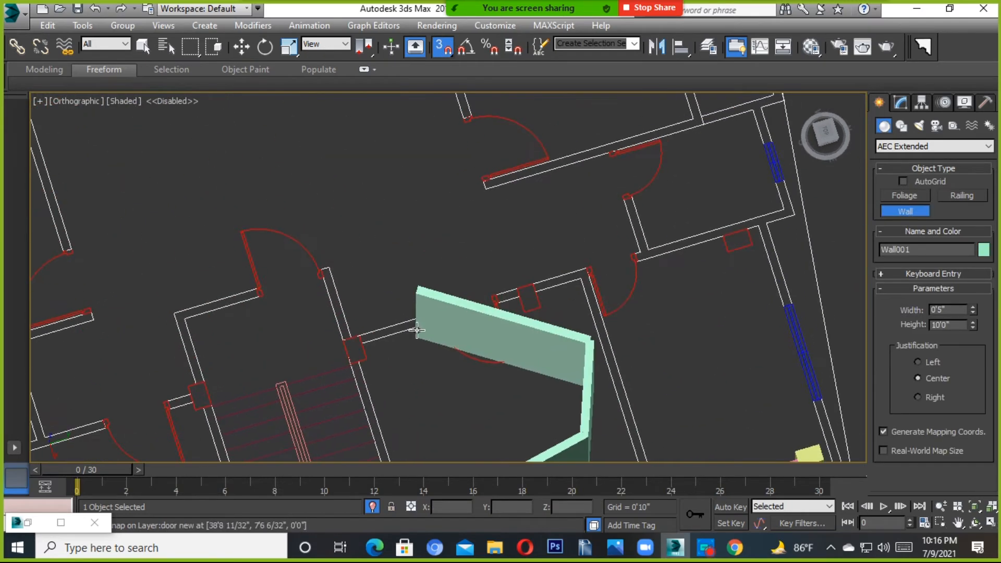
pyautogui.click(323, 270)
pyautogui.click(290, 168)
pyautogui.click(50, 214)
pyautogui.moveTo(111, 290); pyautogui.dragTo(291, 217, button='middle')
pyautogui.click(302, 284)
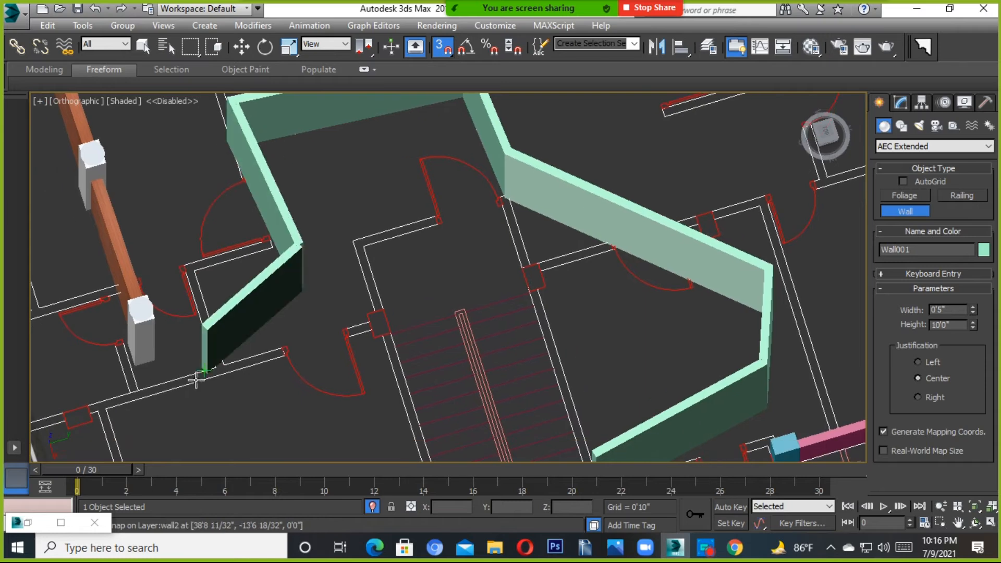
# Step: Continue the wall down to the corner balcony, finish it, and turn off snapping
pyautogui.click(200, 376)
pyautogui.moveTo(273, 391); pyautogui.dragTo(292, 247, button='middle')
pyautogui.click(317, 376)
pyautogui.moveTo(358, 416); pyautogui.dragTo(358, 329, button='middle')
pyautogui.click(376, 365)
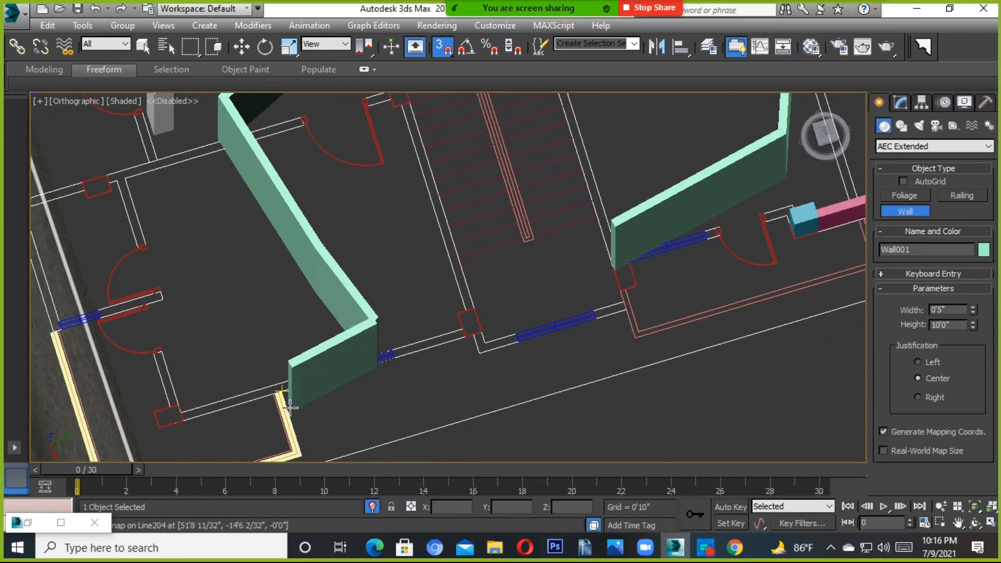
pyautogui.click(288, 404)
pyautogui.click(288, 427)
pyautogui.click(464, 452)
pyautogui.rightClick(496, 419)
pyautogui.scroll(-5, 458, 393)
pyautogui.press('s')
pyautogui.press('w')
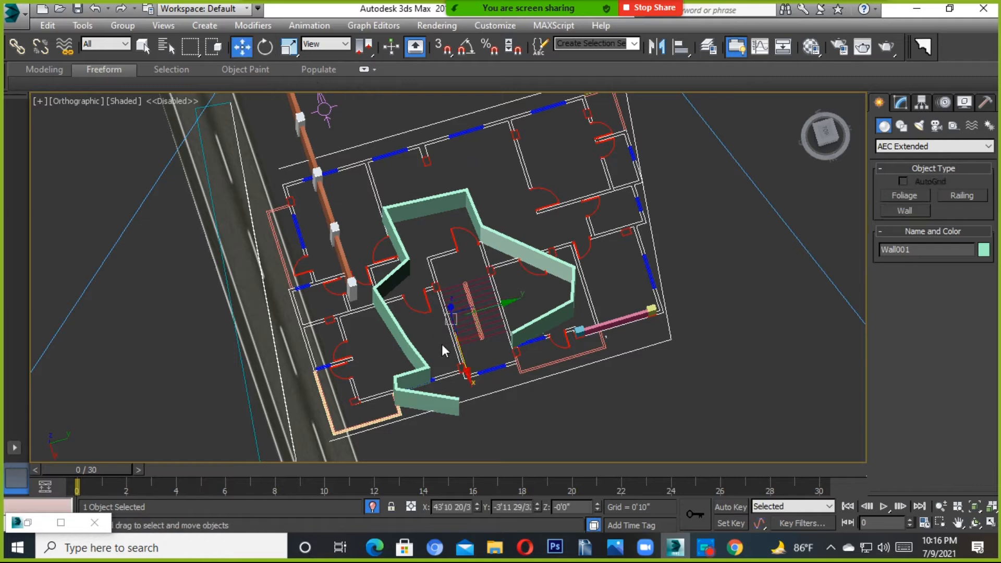
# Step: Try moving the irregular wall along the X axis, and undo the move
pyautogui.moveTo(458, 342); pyautogui.dragTo(479, 415)
pyautogui.hotkey('ctrl', 'z')
pyautogui.moveTo(495, 399); pyautogui.dragTo(471, 319, button='middle')
pyautogui.scroll(-2, 477, 315)
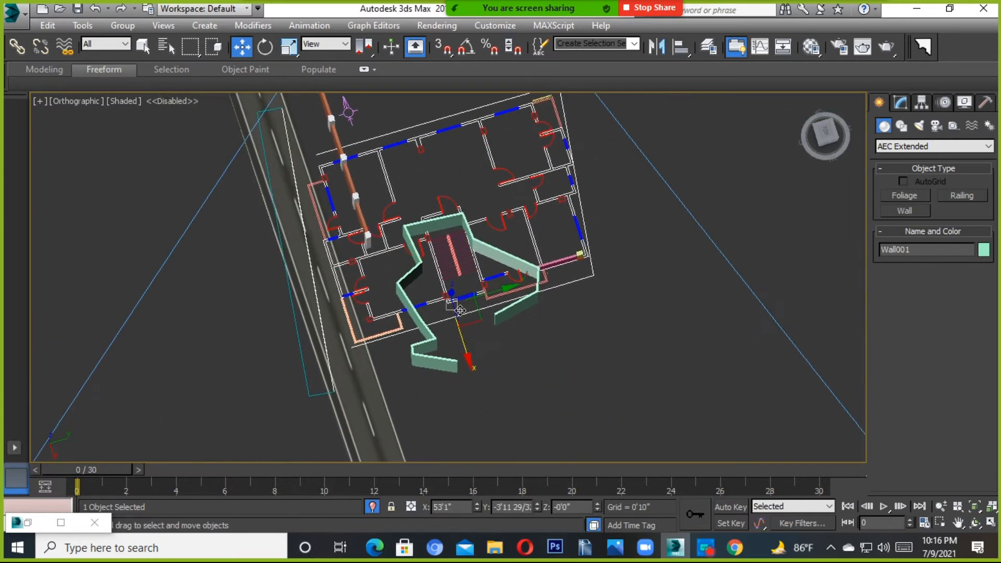
pyautogui.scroll(4, 485, 307)
pyautogui.moveTo(448, 293); pyautogui.dragTo(510, 329)
pyautogui.hotkey('ctrl', 'z')
# Step: Delete the irregular green wall from the floor plan
pyautogui.scroll(-3, 510, 329)
pyautogui.scroll(5, 543, 326)
pyautogui.keyDown('alt'); pyautogui.moveTo(543, 326); pyautogui.dragTo(313, 356, button='middle'); pyautogui.keyUp('alt')
pyautogui.press('Delete')
# Step: Start an AEC Extended wall at the floor plan corner beside the yellow box, snapping its first segment along the adjacent outer side
pyautogui.scroll(-3, 528, 351)
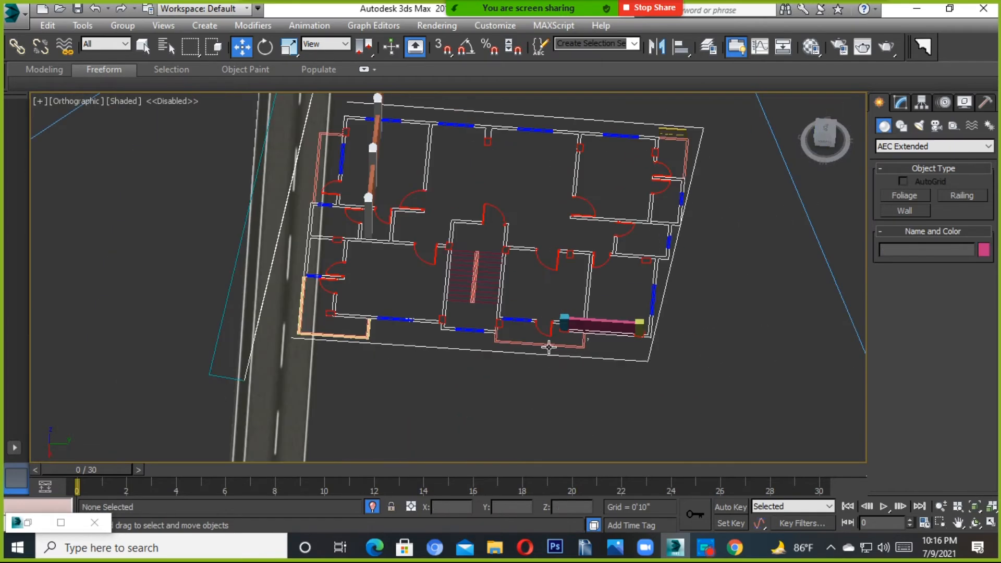
pyautogui.keyDown('alt'); pyautogui.moveTo(548, 348); pyautogui.dragTo(538, 386, button='middle'); pyautogui.keyUp('alt')
pyautogui.keyDown('alt'); pyautogui.moveTo(600, 332); pyautogui.dragTo(594, 309, button='middle'); pyautogui.keyUp('alt')
pyautogui.moveTo(594, 308); pyautogui.dragTo(515, 357, button='middle')
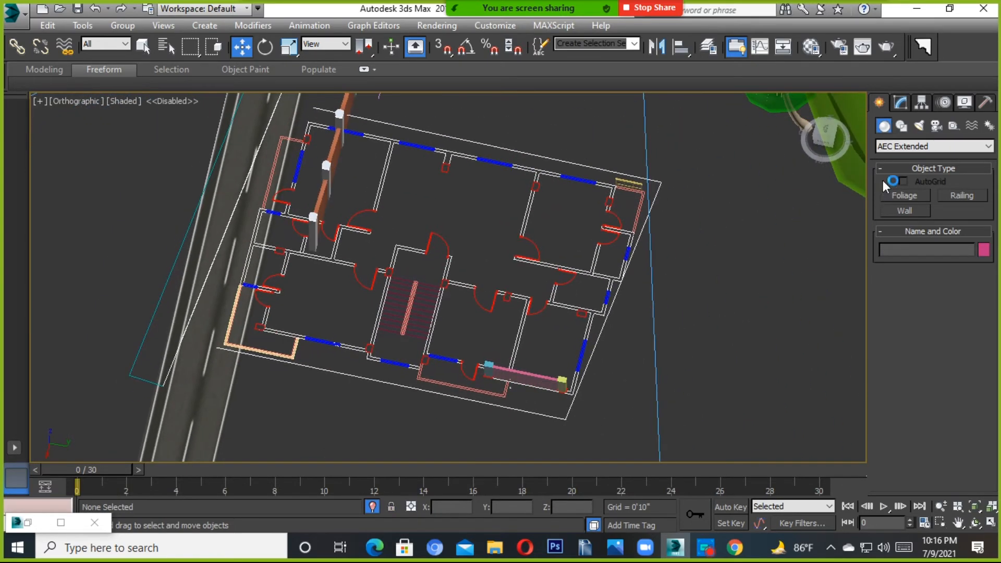
pyautogui.click(901, 126)
pyautogui.click(883, 126)
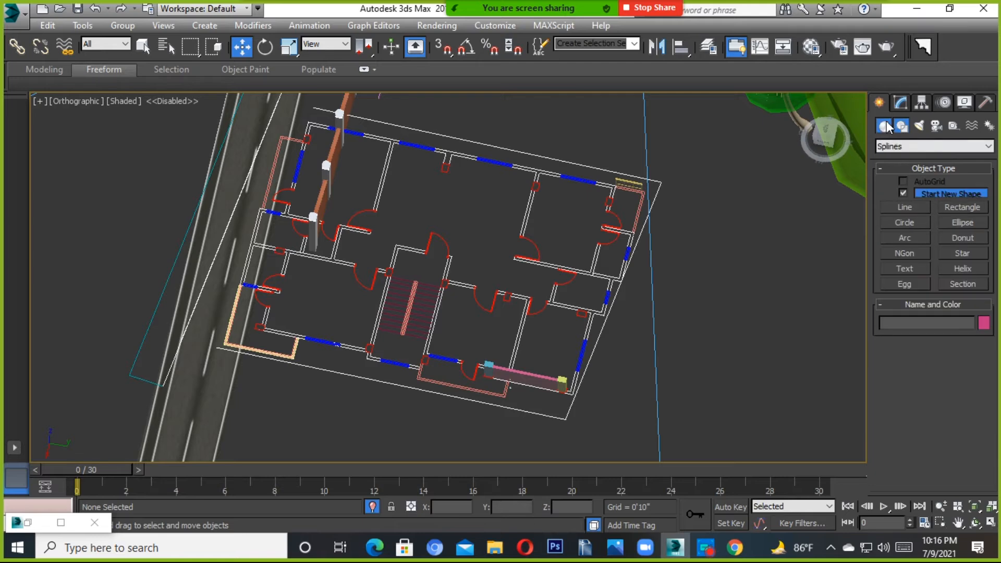
pyautogui.click(905, 211)
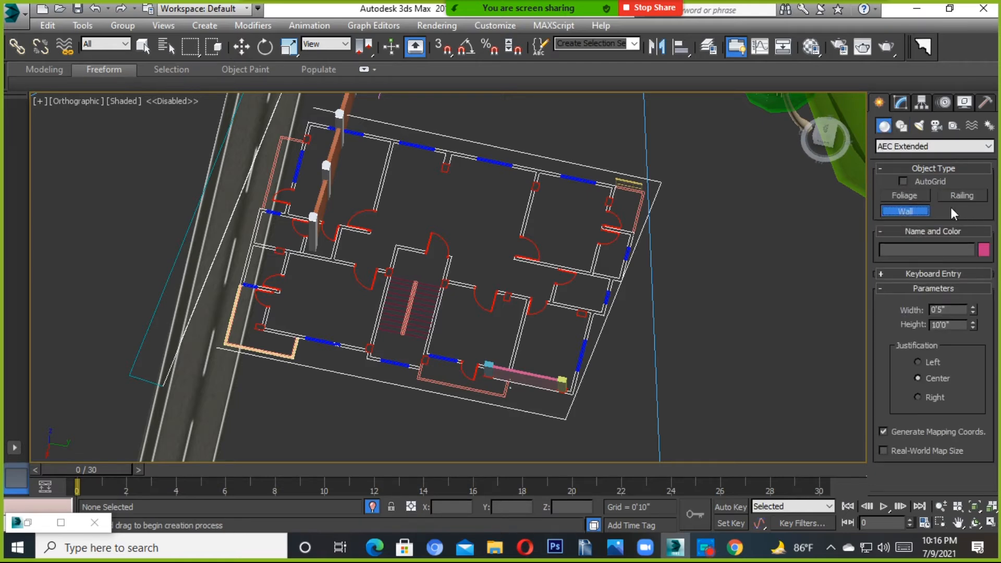
pyautogui.scroll(4, 608, 427)
pyautogui.keyDown('alt'); pyautogui.moveTo(516, 392); pyautogui.dragTo(374, 415, button='middle'); pyautogui.keyUp('alt')
pyautogui.press('s')
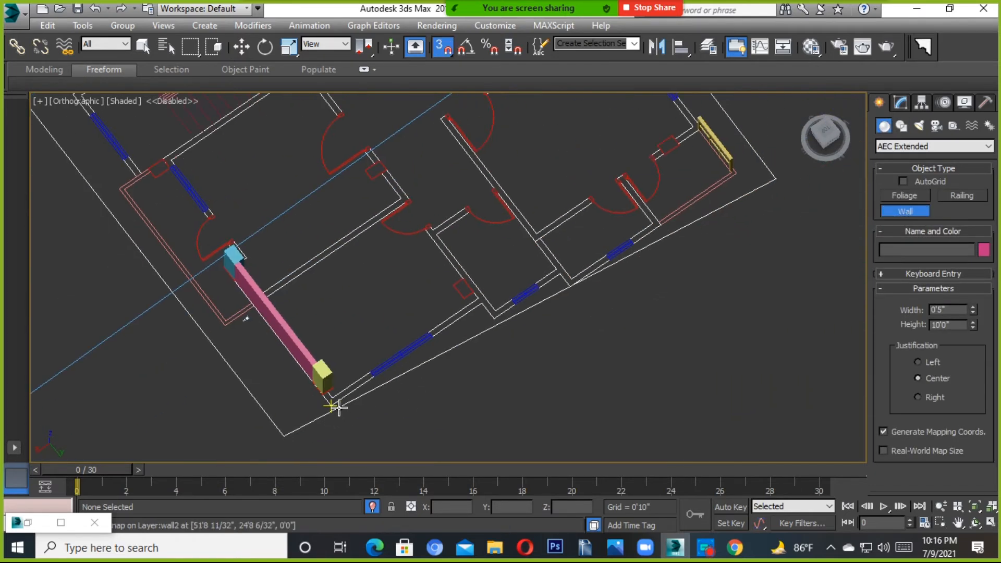
pyautogui.click(332, 405)
pyautogui.click(494, 309)
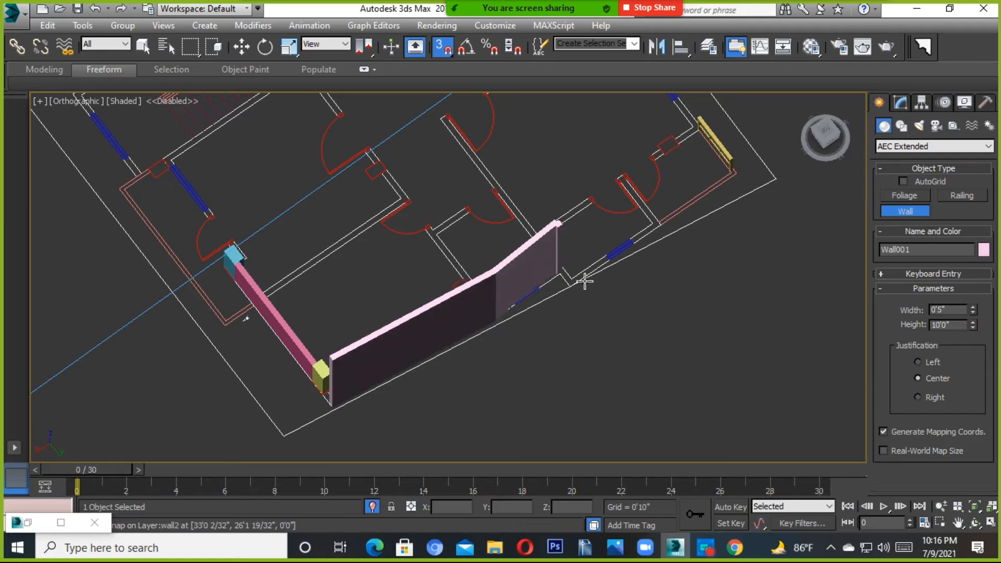
# Step: Continue the wall around the recess and rear balcony, along the long side facing the apartment building, to the road-facing rooms
pyautogui.click(567, 279)
pyautogui.click(655, 225)
pyautogui.click(618, 184)
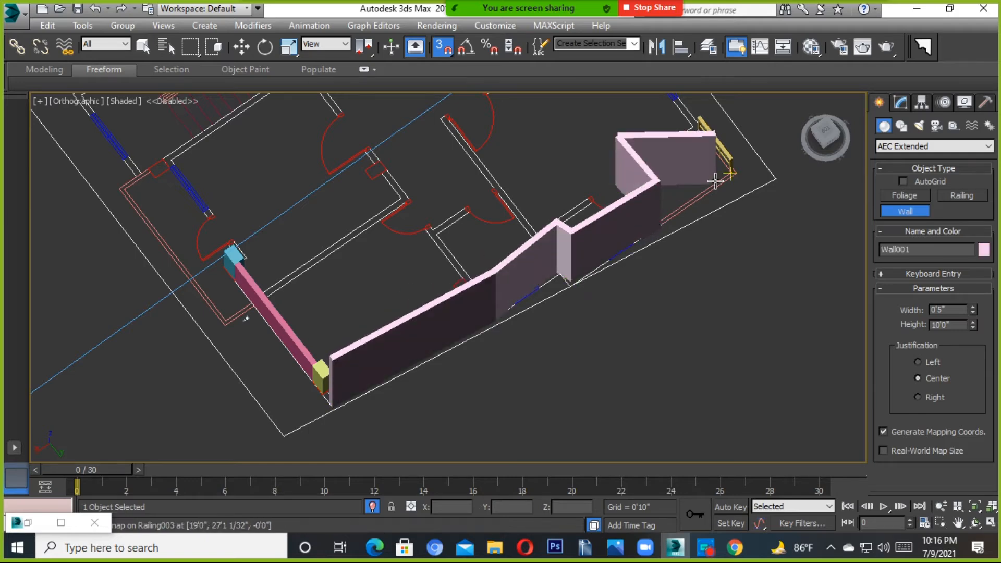
pyautogui.moveTo(705, 196); pyautogui.dragTo(588, 339, button='middle')
pyautogui.click(589, 270)
pyautogui.scroll(-3, 546, 225)
pyautogui.moveTo(549, 248); pyautogui.dragTo(602, 426, button='middle')
pyautogui.click(454, 214)
pyautogui.click(352, 278)
pyautogui.click(325, 226)
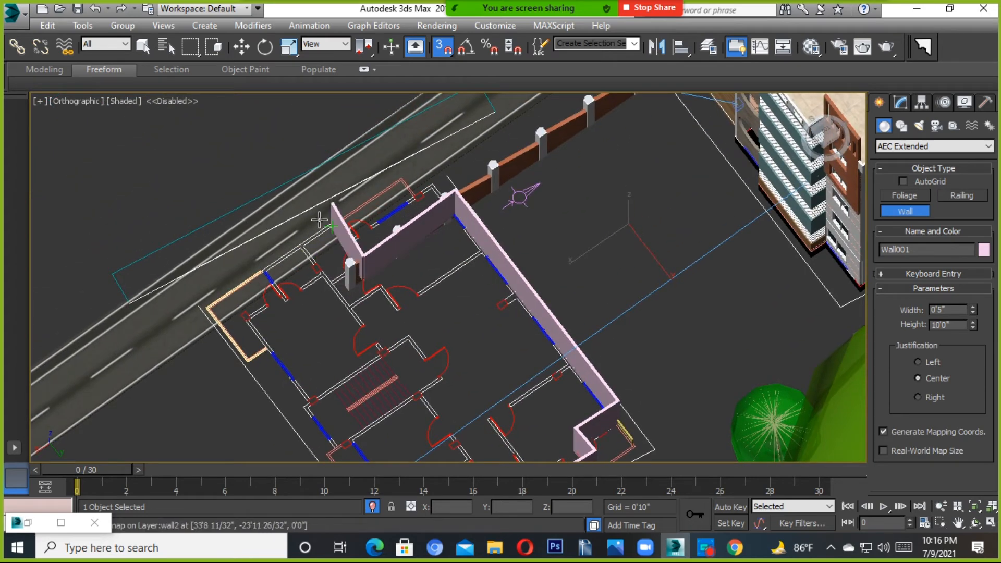
# Step: Run the wall along the road-facing front and back to its starting corner, and turn off snapping
pyautogui.click(195, 310)
pyautogui.moveTo(270, 329); pyautogui.dragTo(266, 167, button='middle')
pyautogui.click(411, 420)
pyautogui.scroll(-4, 518, 362)
pyautogui.keyDown('alt'); pyautogui.moveTo(518, 362); pyautogui.dragTo(598, 297, button='middle'); pyautogui.keyUp('alt')
pyautogui.scroll(4, 552, 334)
pyautogui.press('s')
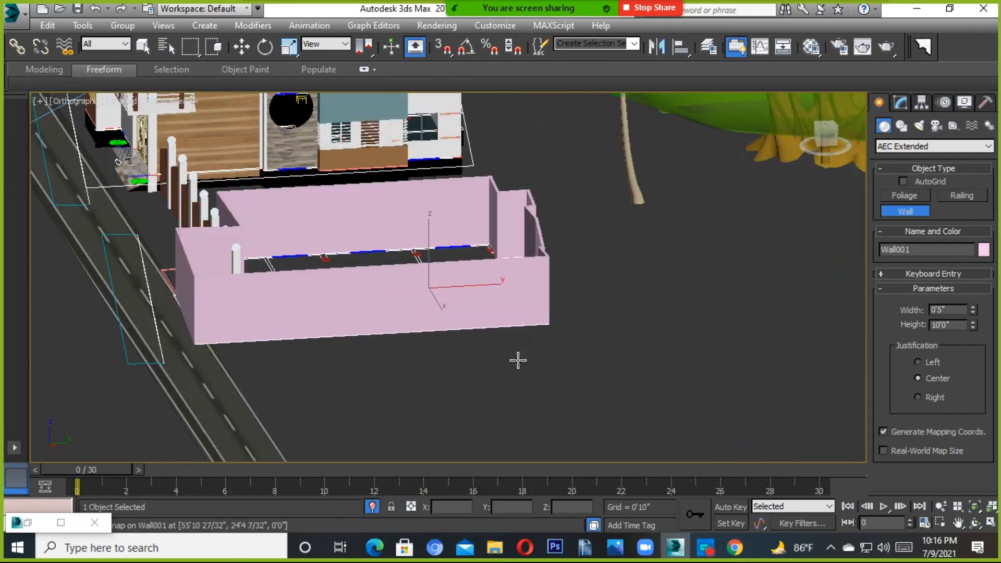
# Step: Move the perimeter wall about 30 feet along X and 50 feet up along Z, clear of the floor plan
pyautogui.scroll(-5, 518, 359)
pyautogui.keyDown('alt'); pyautogui.moveTo(518, 360); pyautogui.dragTo(672, 384, button='middle'); pyautogui.keyUp('alt')
pyautogui.click(241, 47)
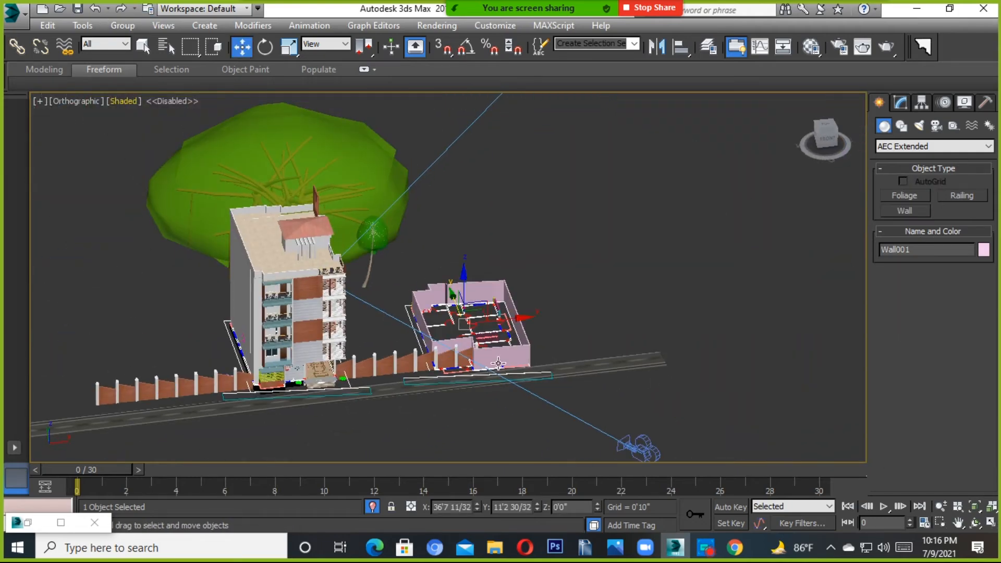
pyautogui.moveTo(465, 286); pyautogui.dragTo(599, 246)
pyautogui.click(589, 253)
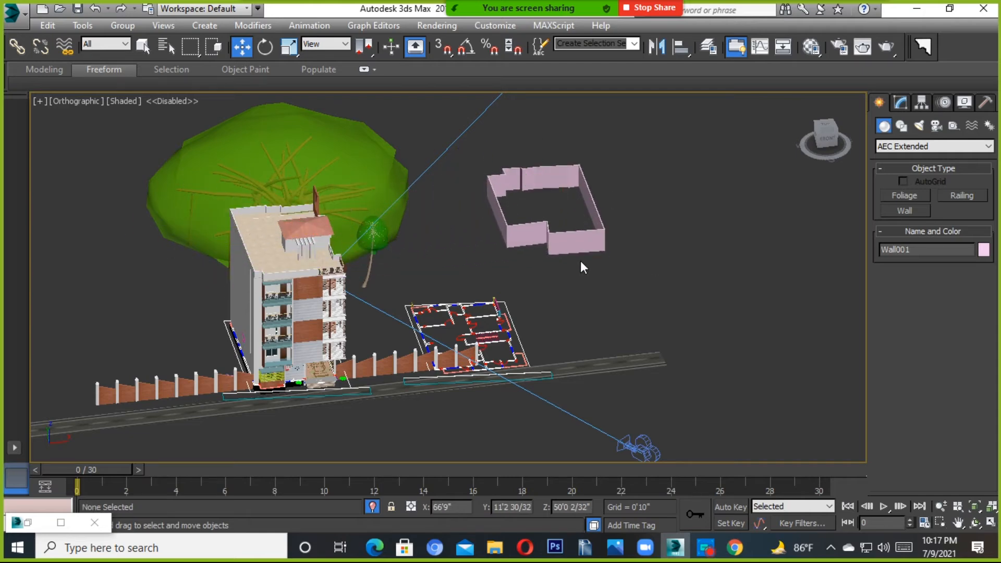
# Step: Delete the raised perimeter wall
pyautogui.scroll(3, 578, 258)
pyautogui.moveTo(546, 253); pyautogui.dragTo(629, 414, button='middle')
pyautogui.click(537, 331)
pyautogui.press('Delete')
pyautogui.scroll(-5, 574, 379)
pyautogui.keyDown('alt'); pyautogui.moveTo(577, 388); pyautogui.dragTo(512, 387, button='middle'); pyautogui.keyUp('alt')
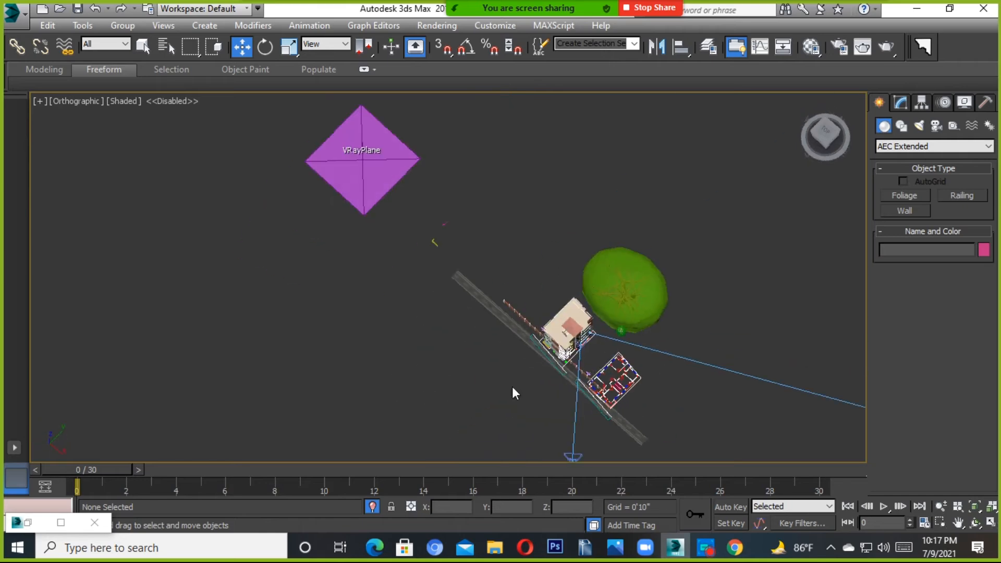
pyautogui.scroll(3, 609, 383)
pyautogui.keyDown('alt'); pyautogui.moveTo(609, 383); pyautogui.dragTo(561, 358, button='middle'); pyautogui.keyUp('alt')
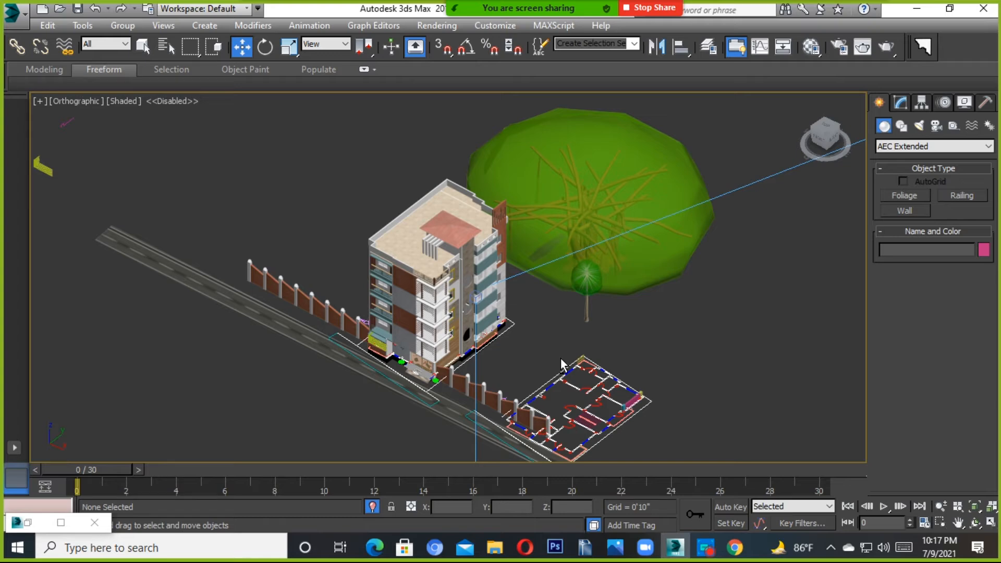
# Step: Launch SketchUp Pro 2017 and continue past its welcome window
pyautogui.click(156, 548)
pyautogui.write('sk')
pyautogui.click(164, 164)
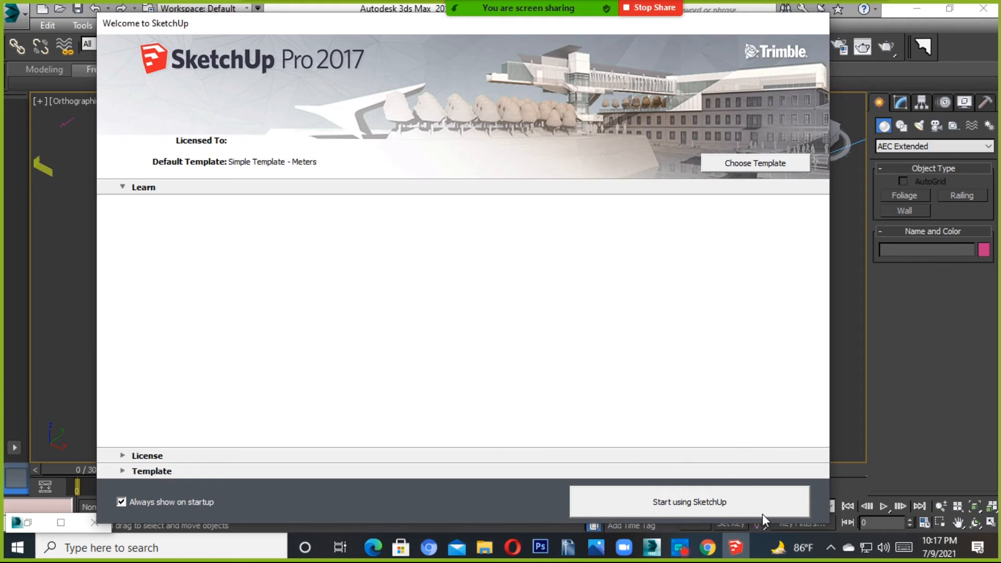
pyautogui.click(761, 513)
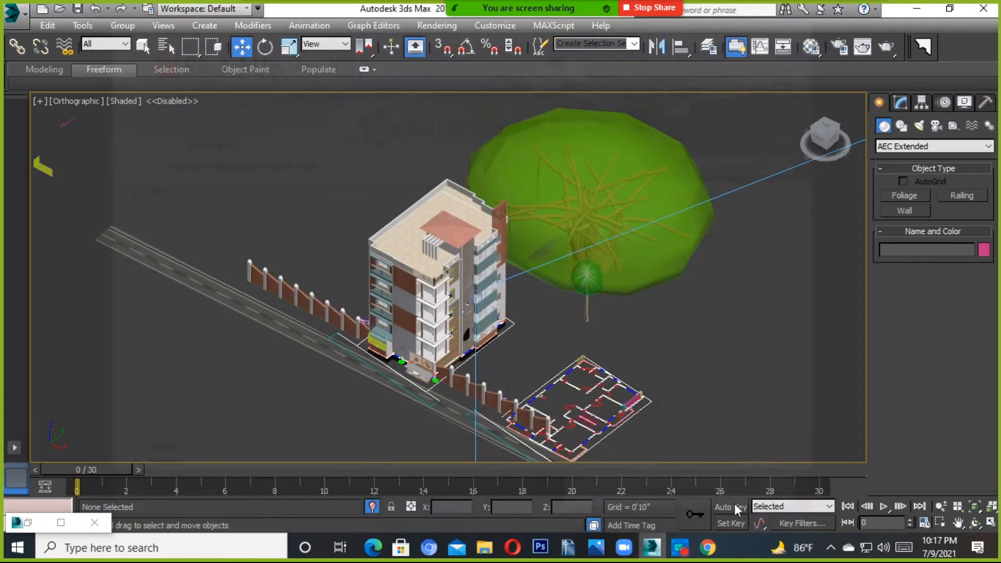
pyautogui.scroll(-8, 494, 264)
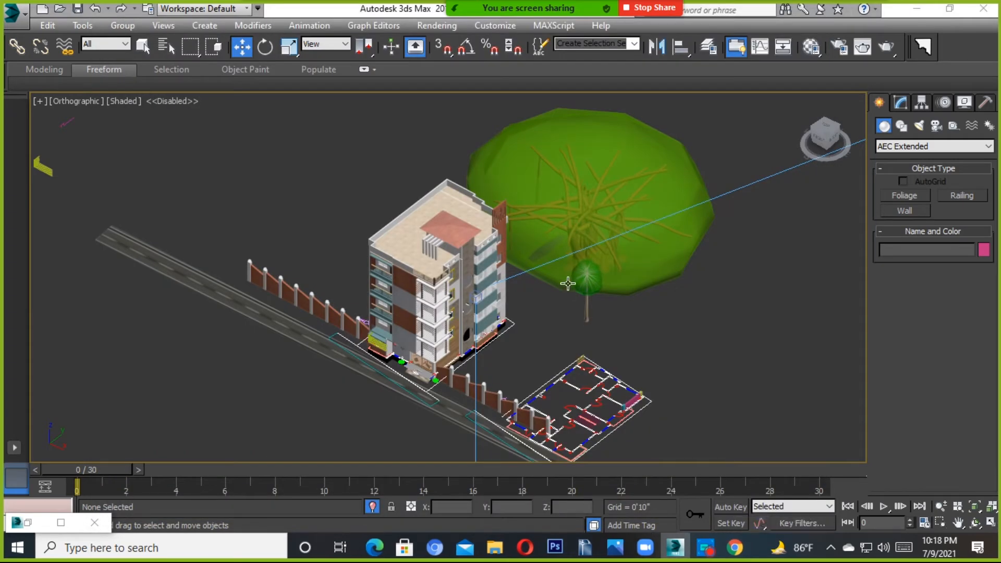
# Step: Close the SketchUp update notice and ignore the pending extension updates
pyautogui.scroll(-4, 401, 240)
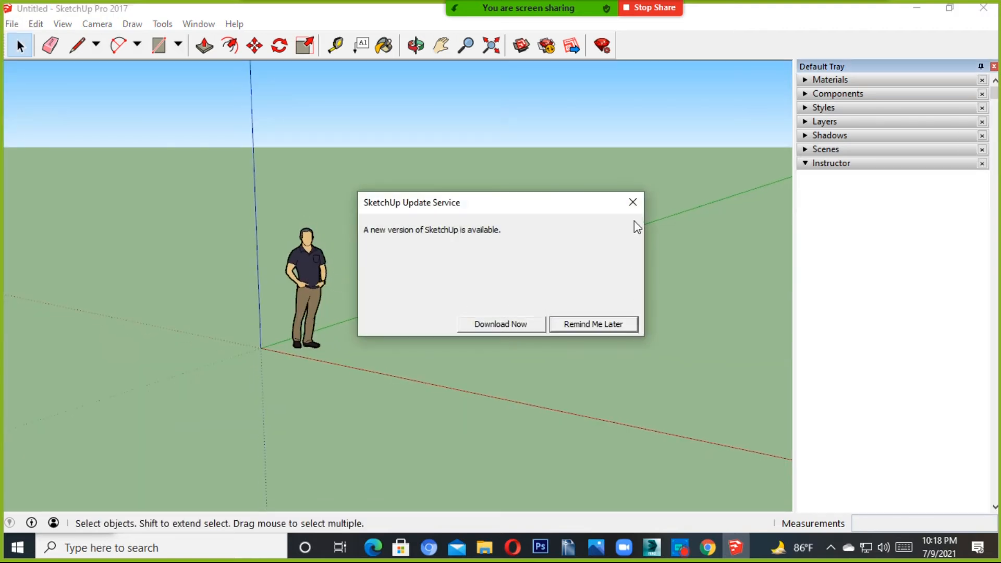
pyautogui.click(633, 201)
pyautogui.click(306, 292)
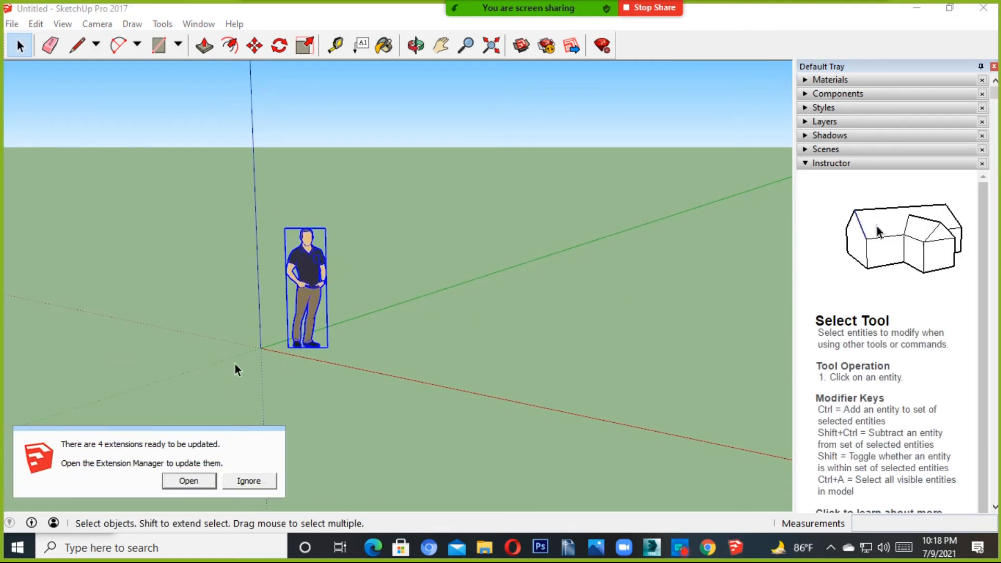
pyautogui.click(248, 481)
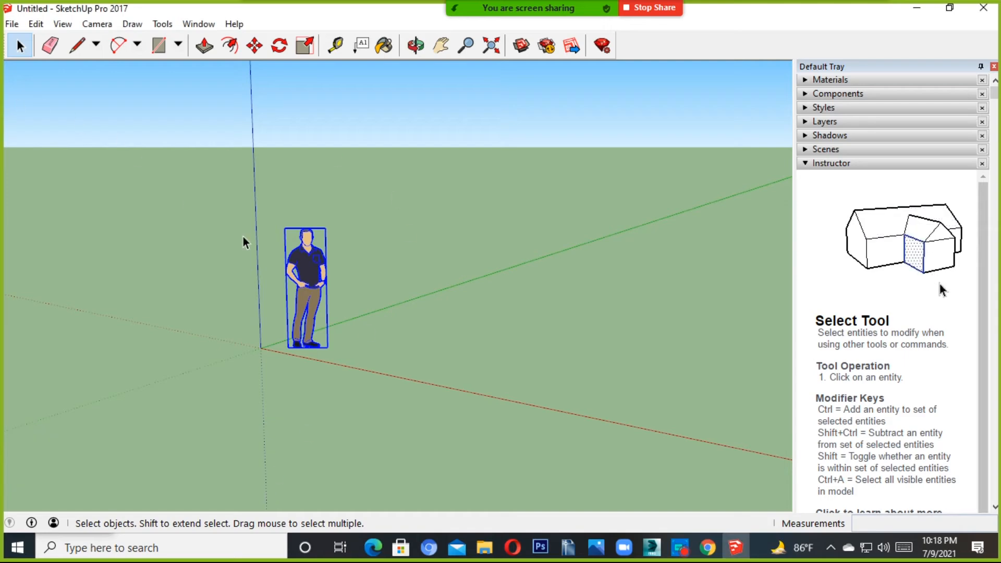
# Step: Delete the default human figure near the origin
pyautogui.scroll(2, 396, 328)
pyautogui.moveTo(391, 116); pyautogui.dragTo(25, 399)
pyautogui.press('Delete')
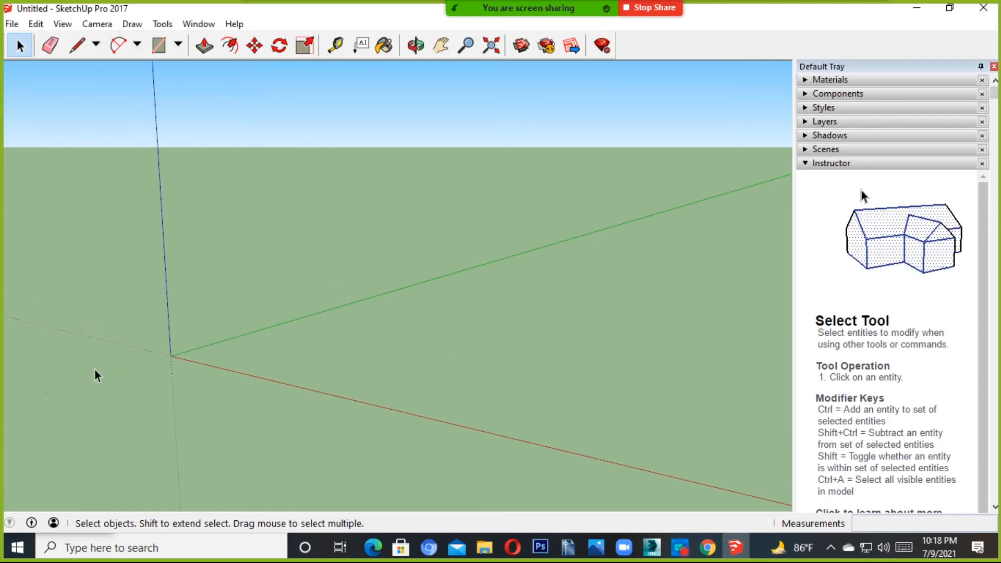
# Step: Draw a closed, irregular five-sided outline with the Line tool on the ground beside the origin
pyautogui.scroll(-2, 94, 370)
pyautogui.moveTo(190, 383); pyautogui.dragTo(203, 424, button='middle')
pyautogui.scroll(-2, 271, 371)
pyautogui.moveTo(272, 371); pyautogui.dragTo(270, 331, button='middle')
pyautogui.moveTo(250, 420); pyautogui.dragTo(200, 331, button='middle')
pyautogui.click(77, 51)
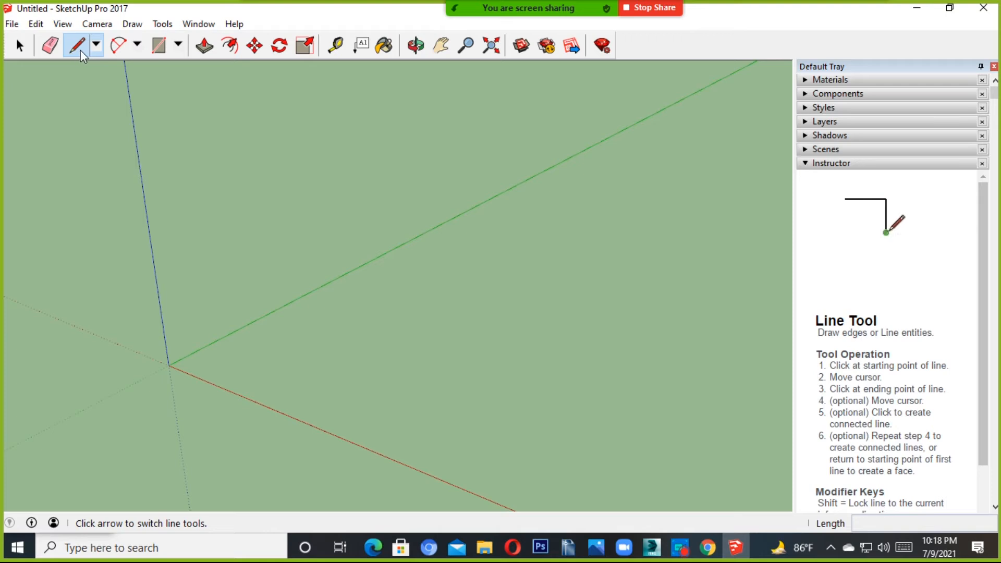
pyautogui.click(303, 350)
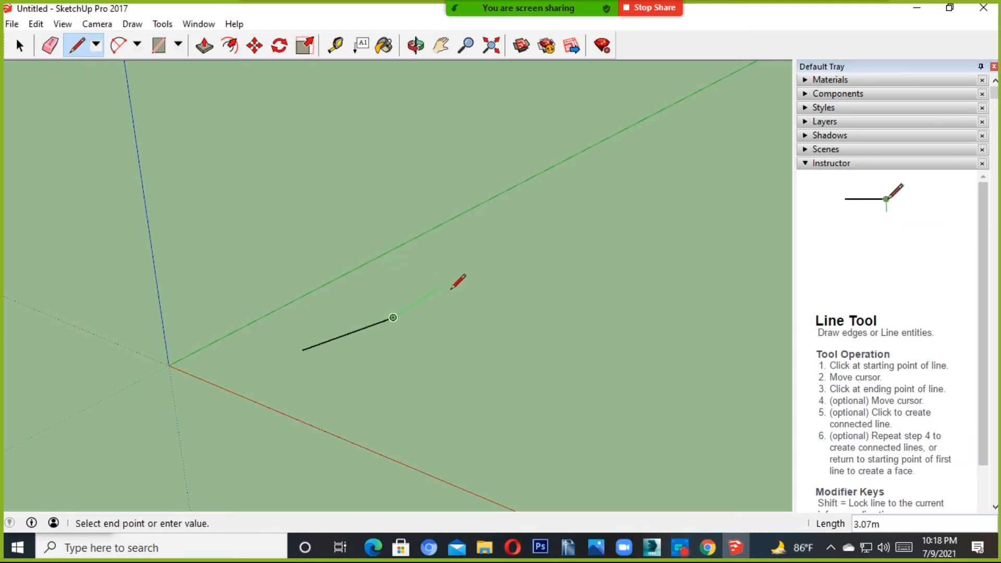
pyautogui.click(490, 412)
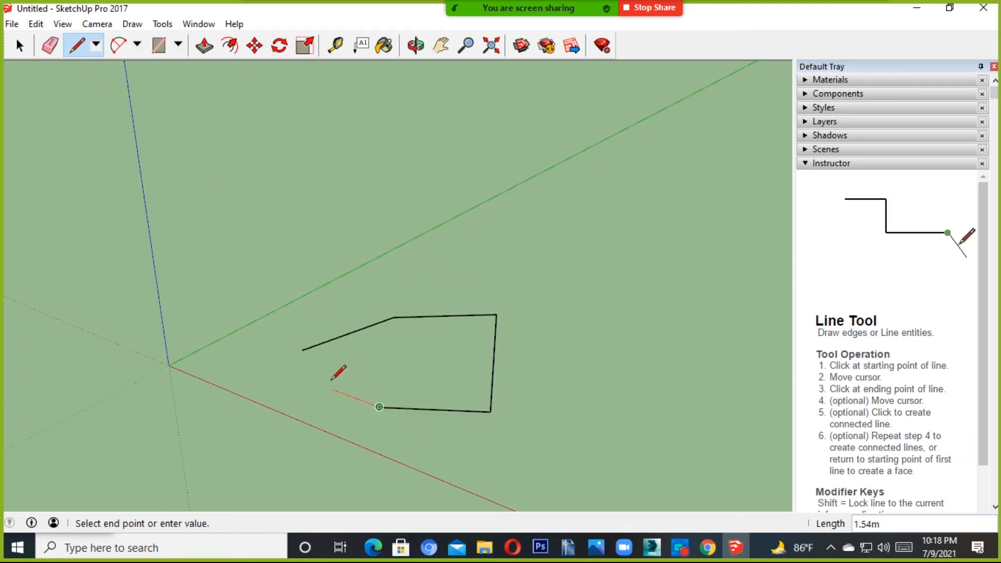
pyautogui.press('Escape')
# Step: Switch briefly to 3ds Max and back to SketchUp, and delete the five-sided outline
pyautogui.scroll(3, 465, 391)
pyautogui.moveTo(465, 391); pyautogui.dragTo(419, 425, button='middle')
pyautogui.scroll(-2, 458, 364)
pyautogui.moveTo(469, 368); pyautogui.dragTo(463, 410, button='middle')
pyautogui.hotkey('alt', 'Tab')
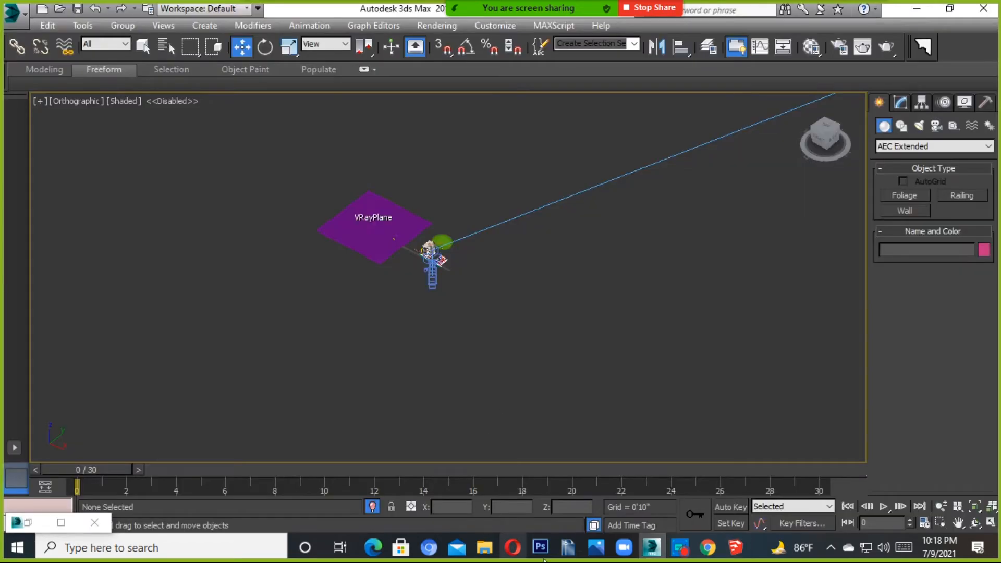
pyautogui.click(726, 555)
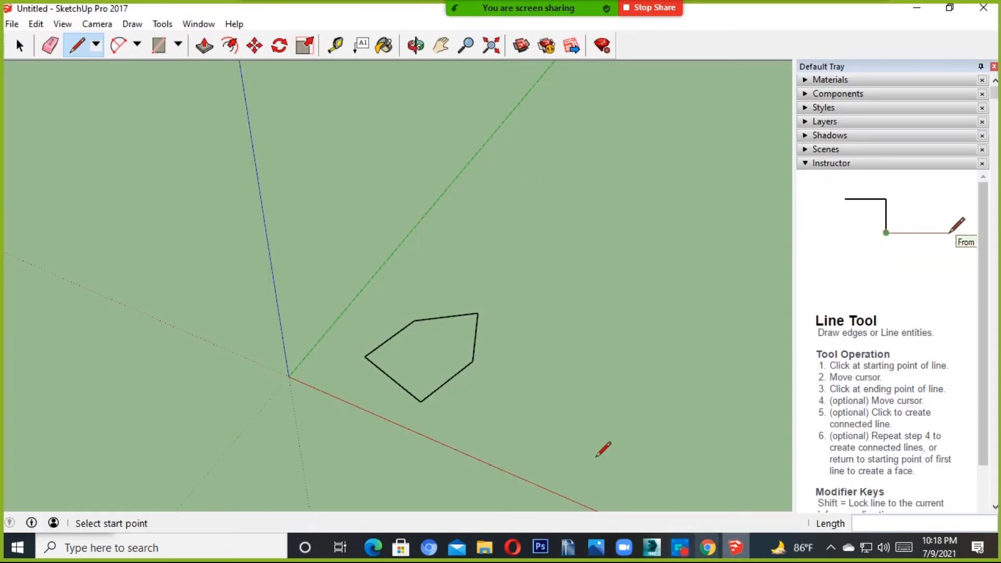
pyautogui.click(20, 46)
pyautogui.press('Delete')
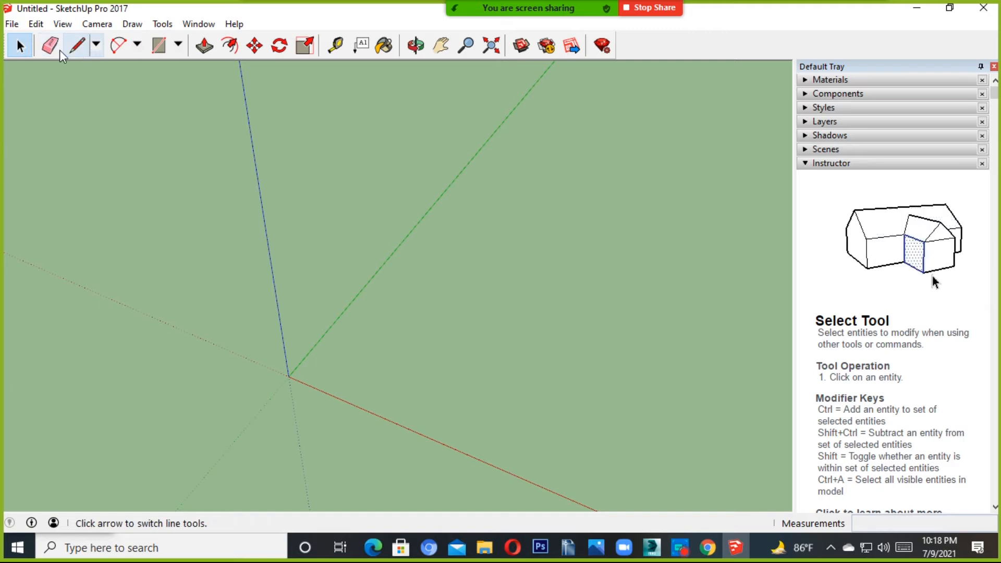
pyautogui.click(77, 45)
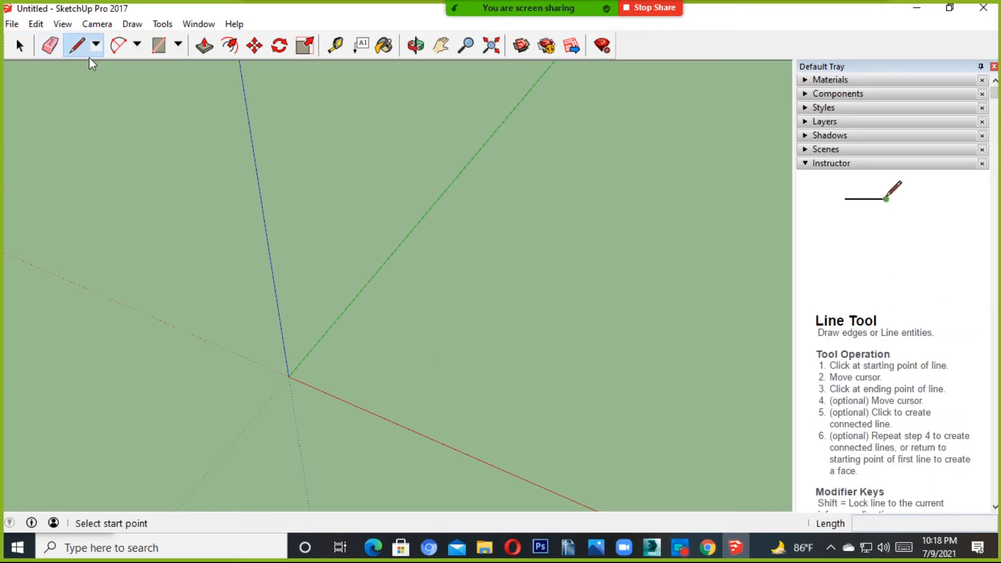
pyautogui.click(137, 45)
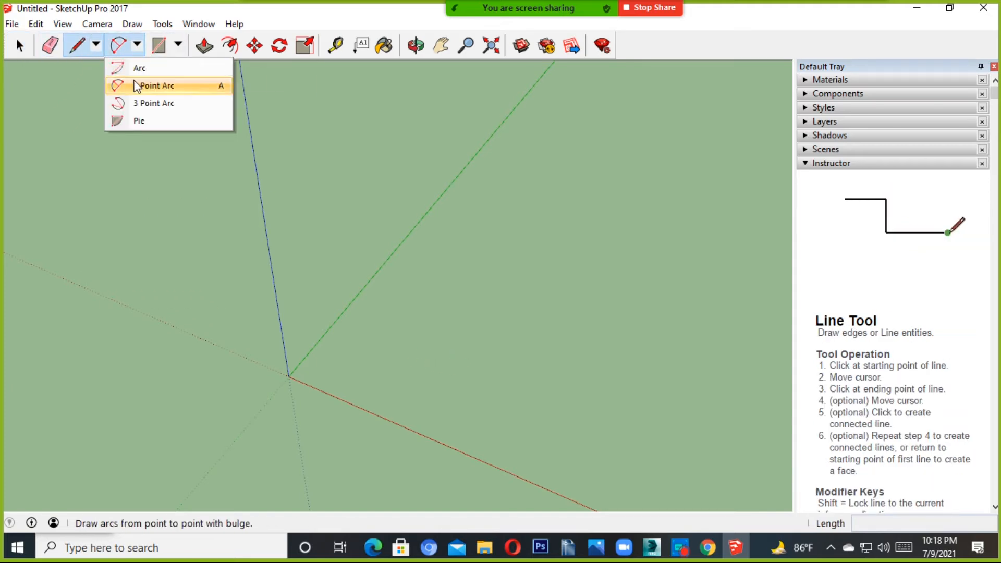
pyautogui.click(91, 45)
pyautogui.click(92, 45)
pyautogui.click(92, 45)
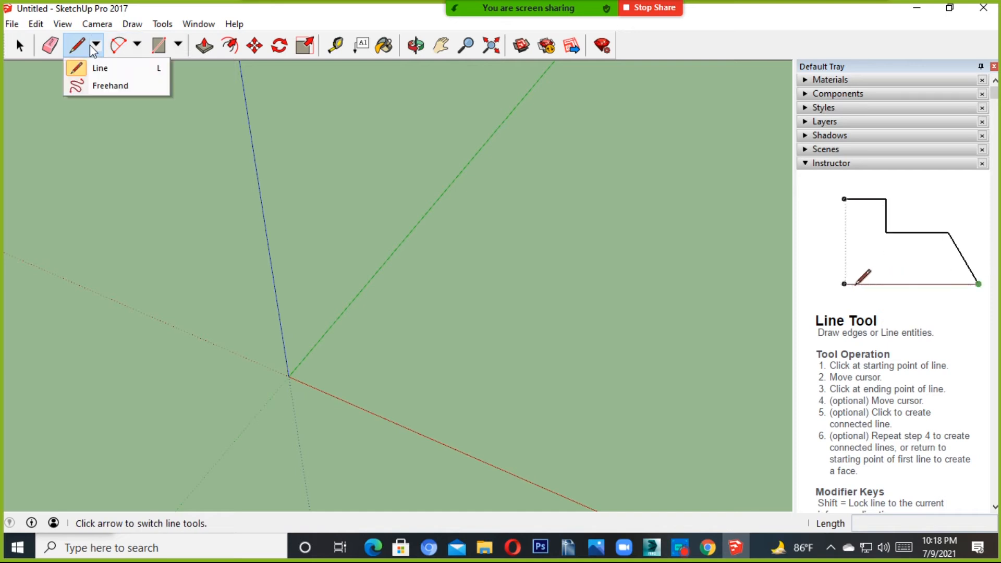
pyautogui.click(50, 46)
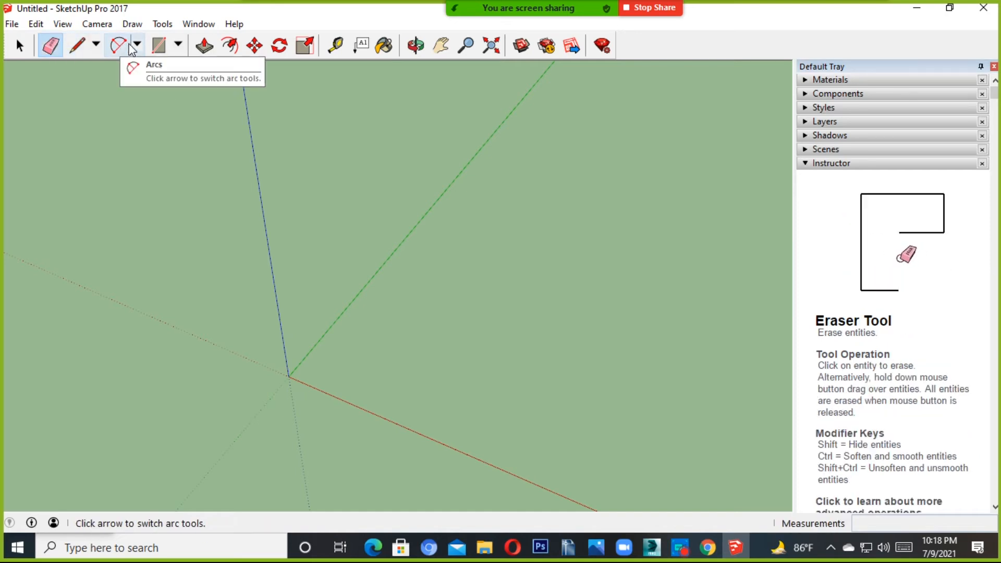
# Step: Draw a rectangle on the ground between the red and green axes with the Rectangle tool
pyautogui.click(177, 45)
pyautogui.click(196, 67)
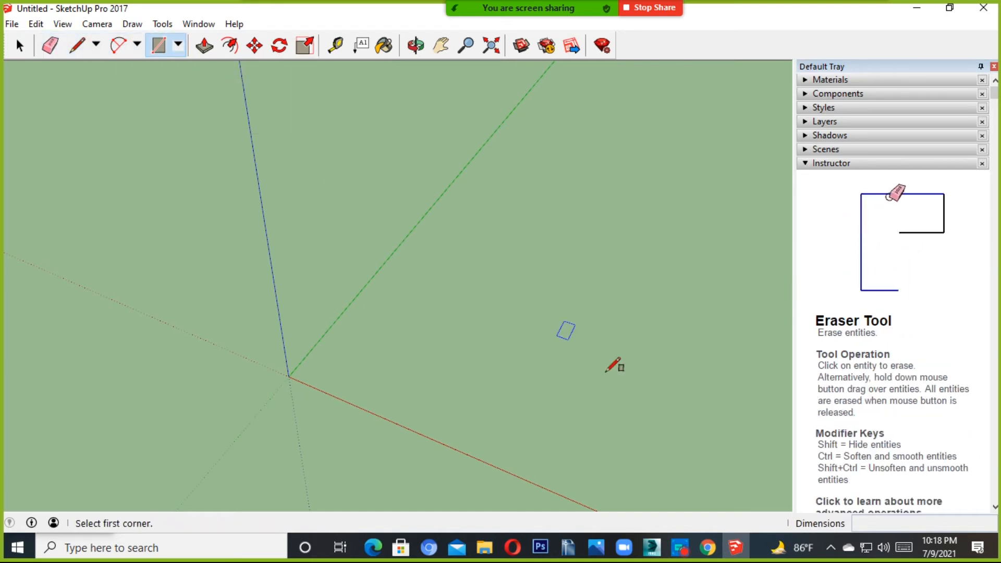
pyautogui.click(423, 303)
pyautogui.click(603, 408)
pyautogui.moveTo(604, 408); pyautogui.dragTo(584, 448, button='middle')
pyautogui.press('o')
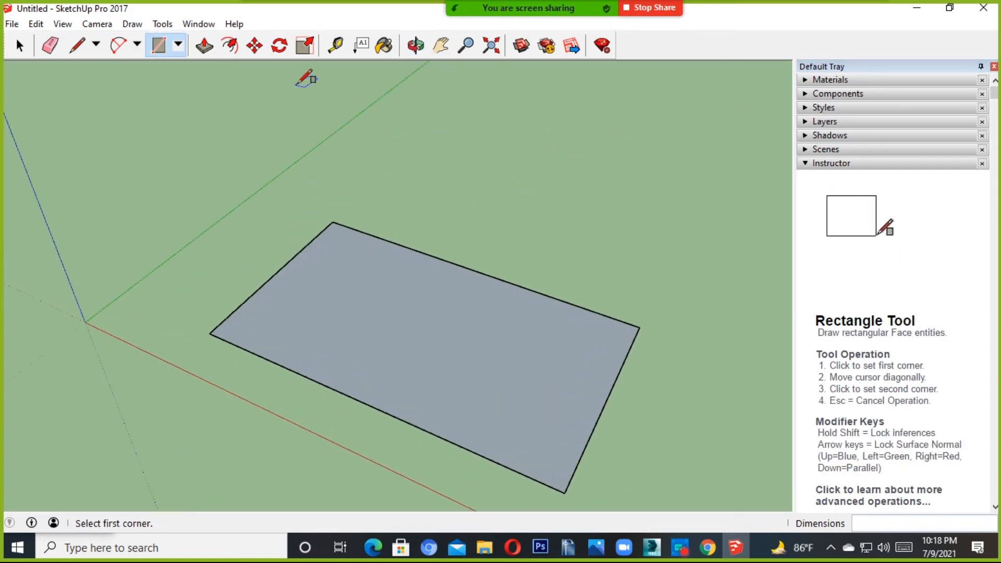
# Step: Pull the rectangle's face straight up into a solid box with Push/Pull
pyautogui.click(205, 46)
pyautogui.click(451, 359)
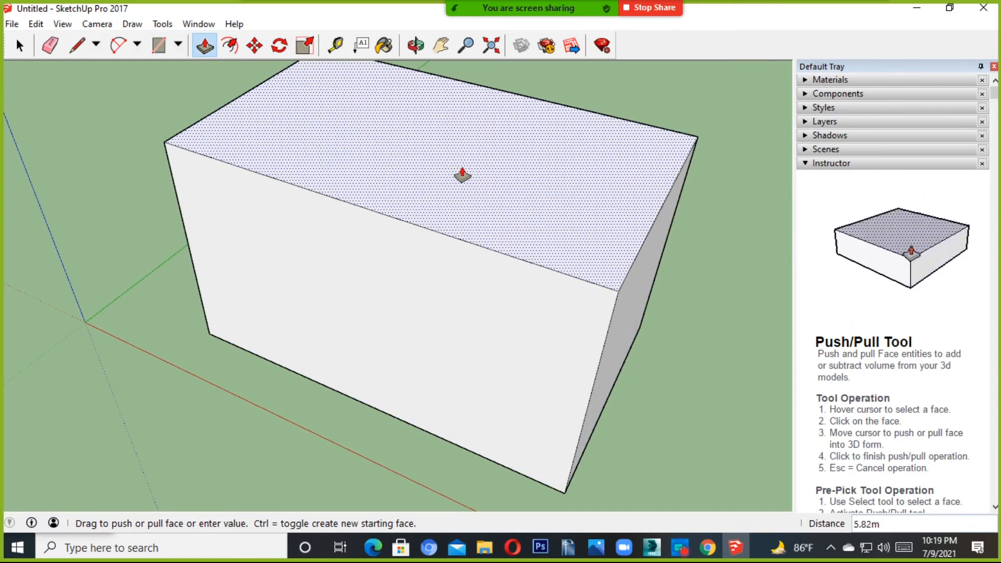
pyautogui.click(457, 142)
# Step: Pull the box's front face outward about 5 m, and try Push/Pull on its adjoining side face
pyautogui.click(507, 346)
pyautogui.click(252, 443)
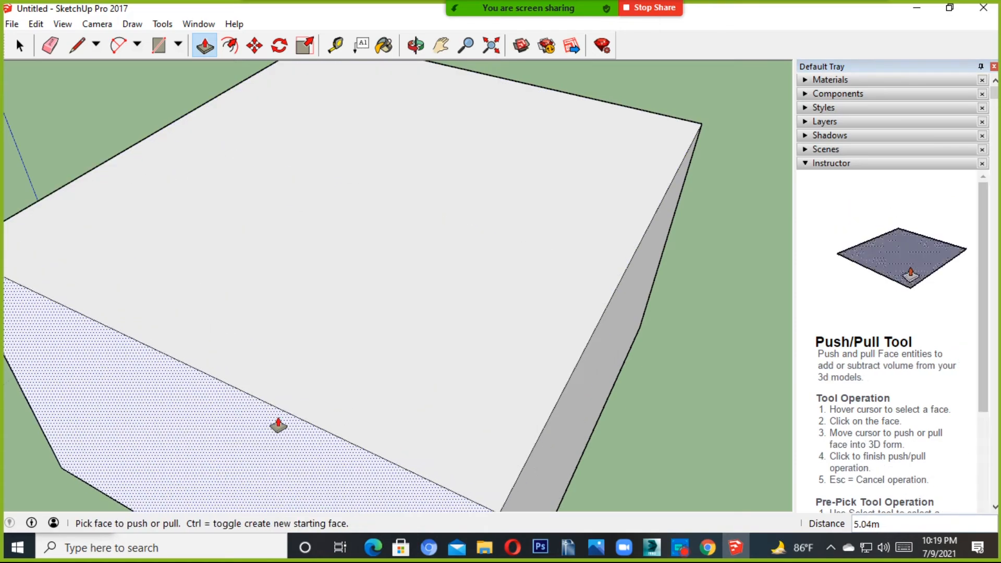
pyautogui.scroll(-2, 468, 449)
pyautogui.moveTo(468, 449); pyautogui.dragTo(446, 368, button='middle')
pyautogui.click(574, 414)
pyautogui.scroll(-1, 576, 413)
pyautogui.scroll(1, 584, 406)
pyautogui.click(596, 400)
pyautogui.scroll(-2, 326, 351)
pyautogui.moveTo(327, 350); pyautogui.dragTo(163, 155, button='middle')
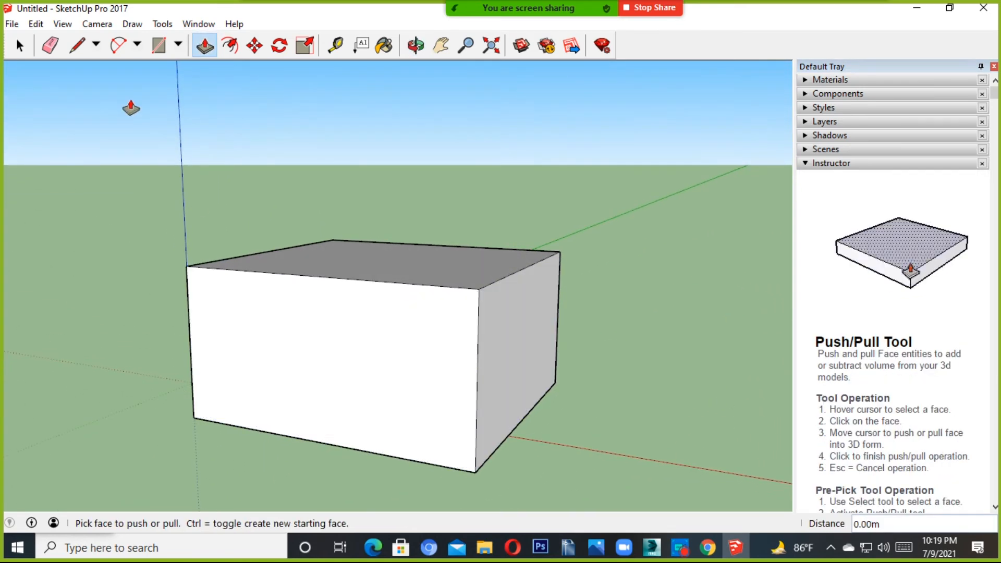
# Step: Draw a door outline about 1.8 m wide and 3.4 m high, rising from the front wall's bottom edge
pyautogui.click(86, 52)
pyautogui.moveTo(396, 323); pyautogui.dragTo(651, 234, button='middle')
pyautogui.moveTo(380, 359); pyautogui.dragTo(365, 362, button='middle')
pyautogui.scroll(1, 364, 364)
pyautogui.click(333, 436)
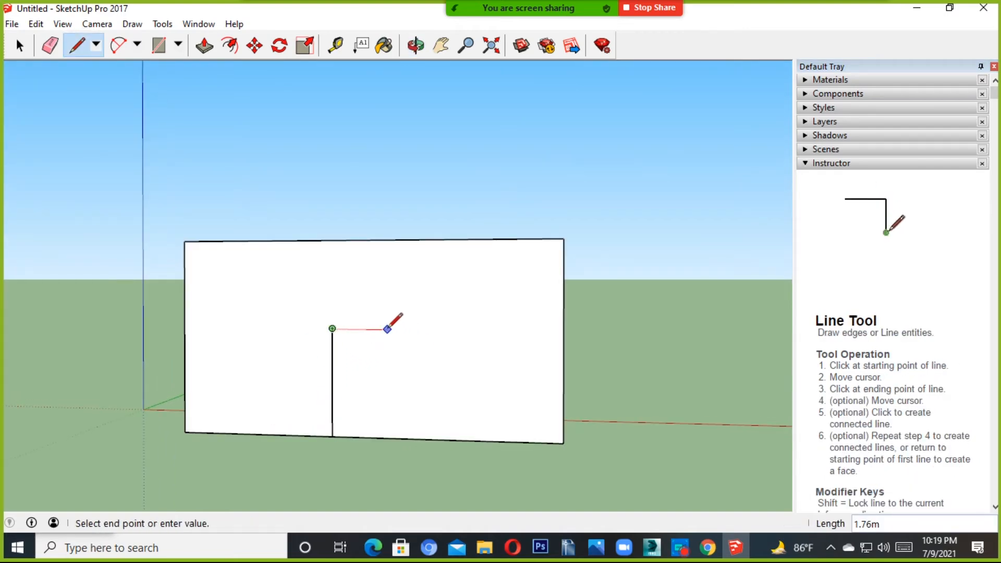
pyautogui.click(387, 437)
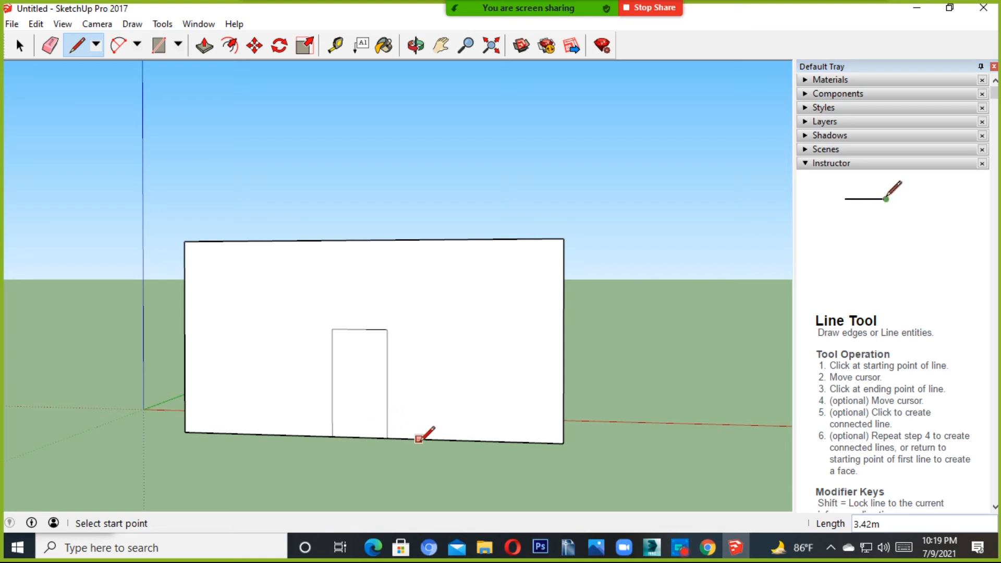
# Step: Delete the door face from the front wall, and undo the deletion
pyautogui.click(19, 46)
pyautogui.click(371, 411)
pyautogui.moveTo(352, 355); pyautogui.dragTo(391, 407, button='middle')
pyautogui.scroll(2, 391, 407)
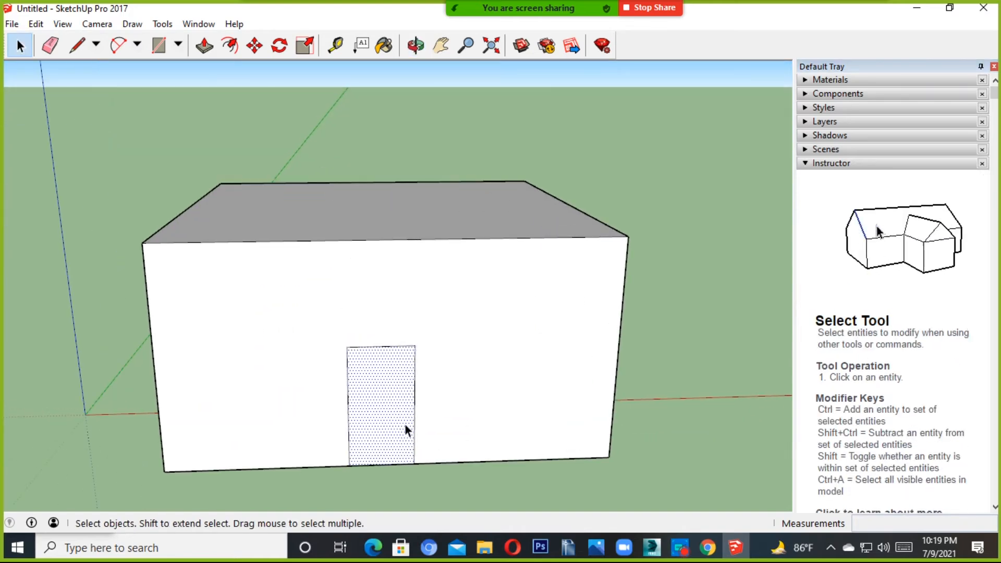
pyautogui.press('Delete')
pyautogui.moveTo(405, 420); pyautogui.dragTo(402, 391, button='middle')
pyautogui.hotkey('ctrl', 'z')
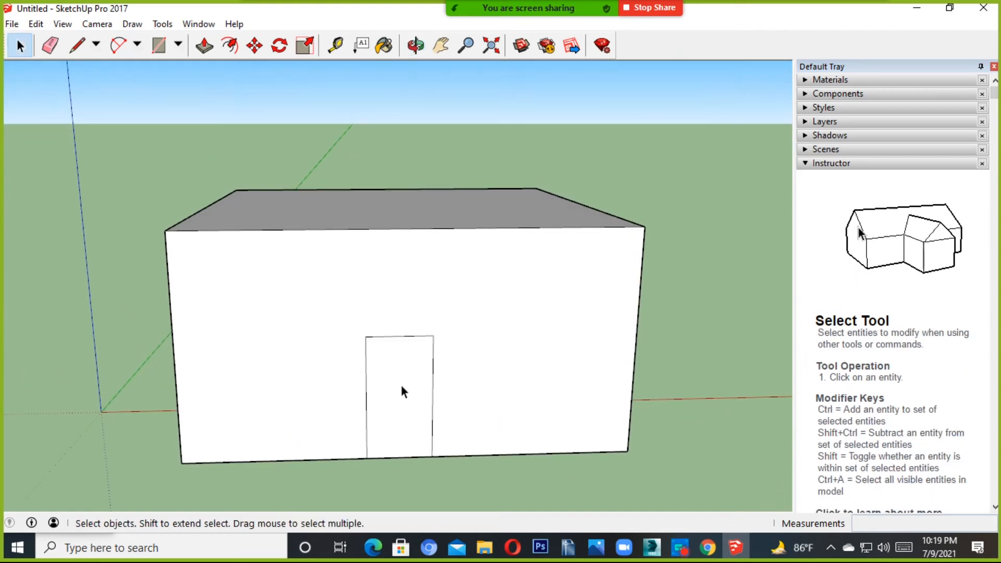
# Step: Draw a rectangular window outline about 2.7 m wide and 1.5 m high on the front wall, left of the door
pyautogui.scroll(2, 402, 387)
pyautogui.moveTo(370, 458); pyautogui.dragTo(364, 387, button='middle')
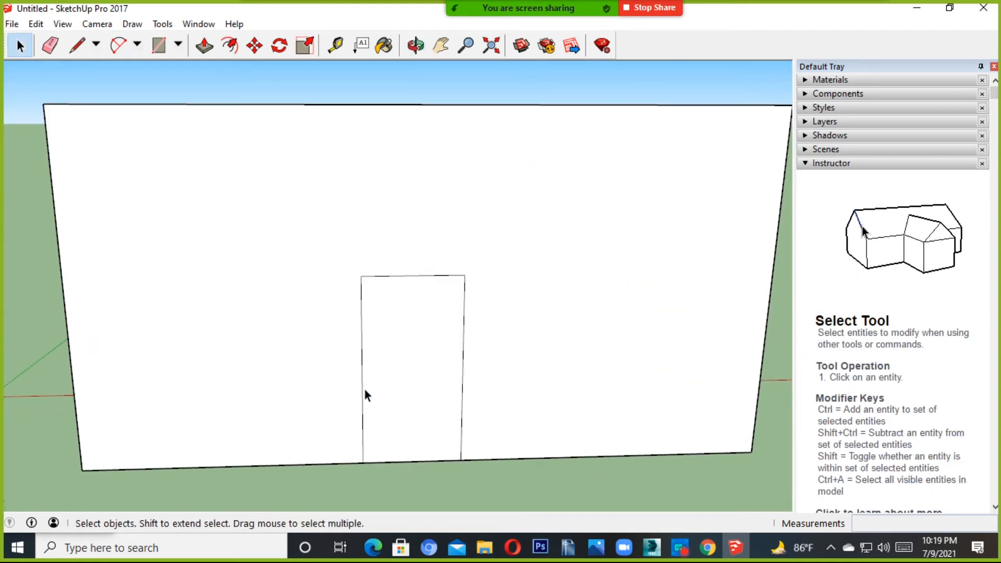
pyautogui.click(77, 45)
pyautogui.click(129, 379)
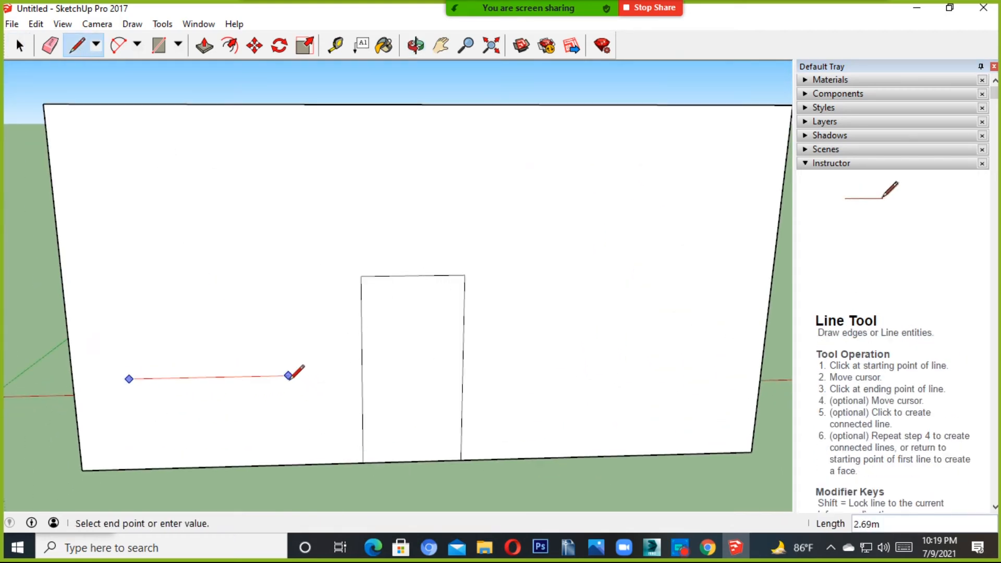
pyautogui.click(288, 376)
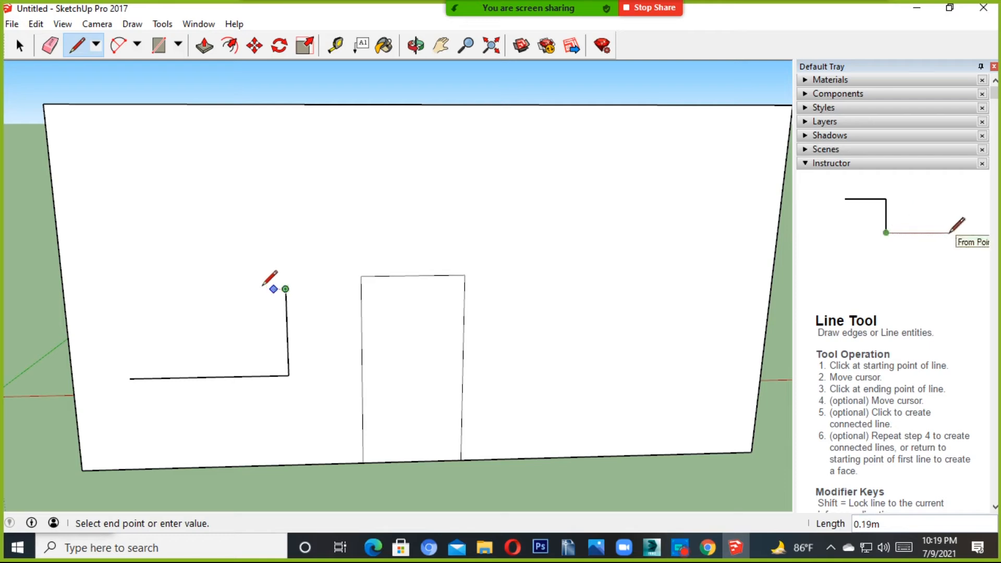
pyautogui.click(123, 291)
pyautogui.click(129, 379)
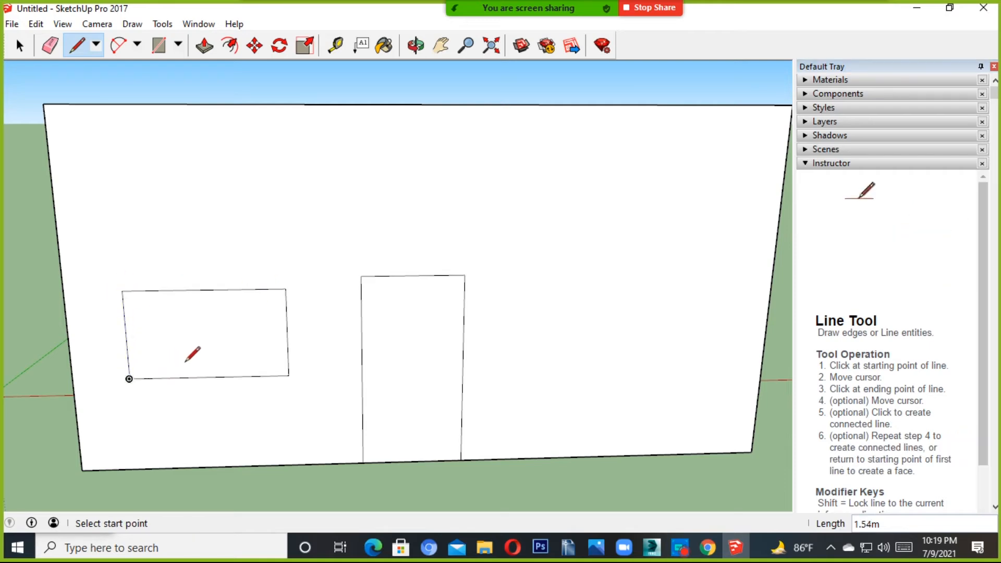
# Step: Delete the window face and the door face to leave two openings in the front wall
pyautogui.click(20, 45)
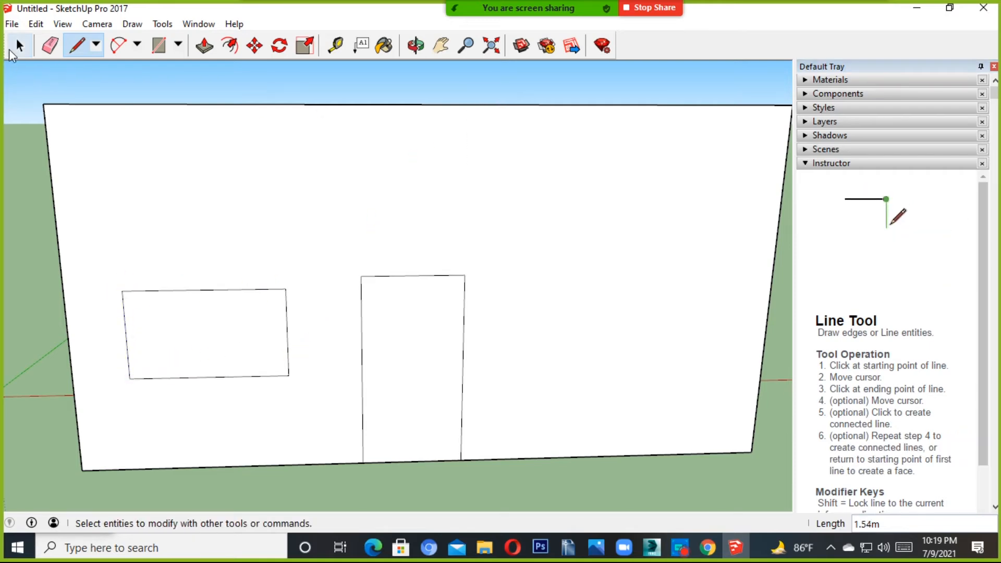
pyautogui.click(222, 319)
pyautogui.scroll(2, 225, 322)
pyautogui.moveTo(230, 346); pyautogui.dragTo(396, 327, button='middle')
pyautogui.scroll(-4, 263, 311)
pyautogui.press('Delete')
pyautogui.scroll(-2, 304, 357)
pyautogui.click(394, 392)
pyautogui.press('Delete')
pyautogui.scroll(-1, 396, 336)
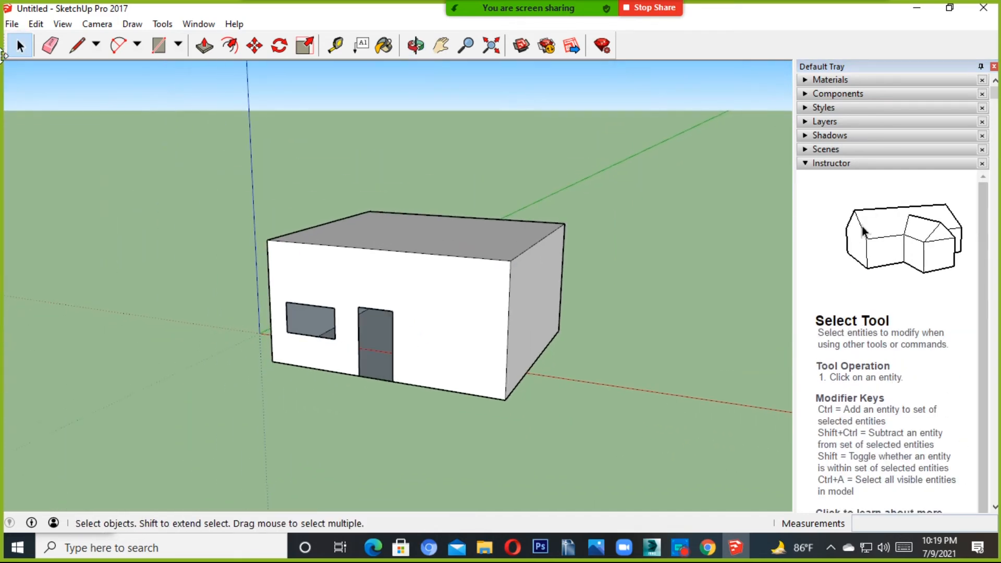
# Step: Open the 3D Warehouse for getting models, and move its window higher on the screen
pyautogui.click(17, 24)
pyautogui.moveTo(33, 28)
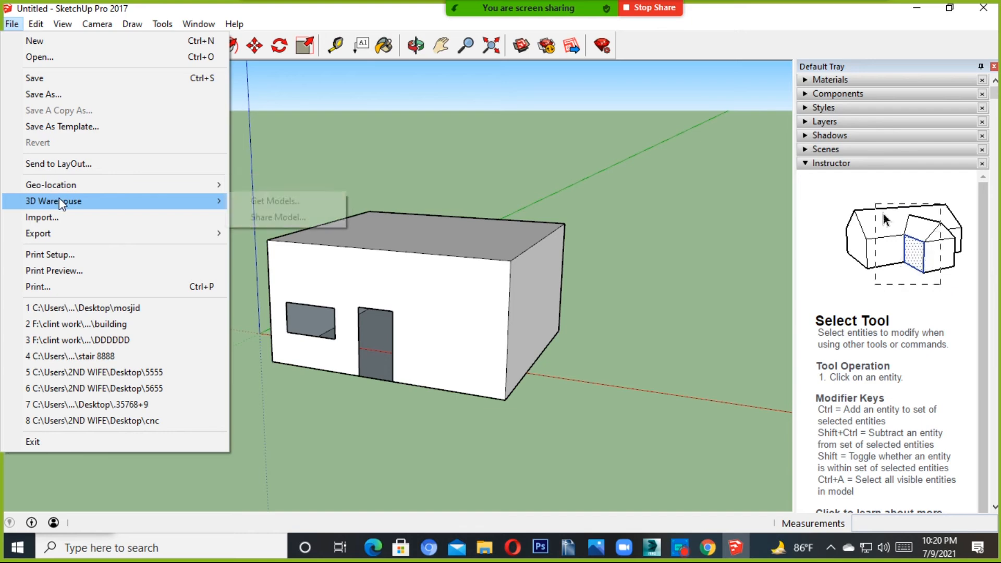
pyautogui.moveTo(91, 203)
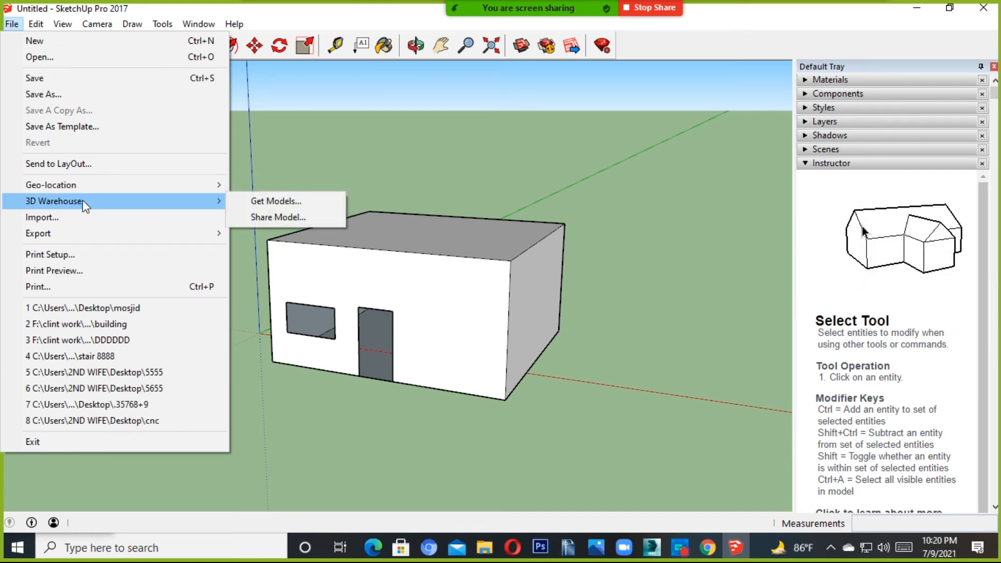
pyautogui.click(277, 206)
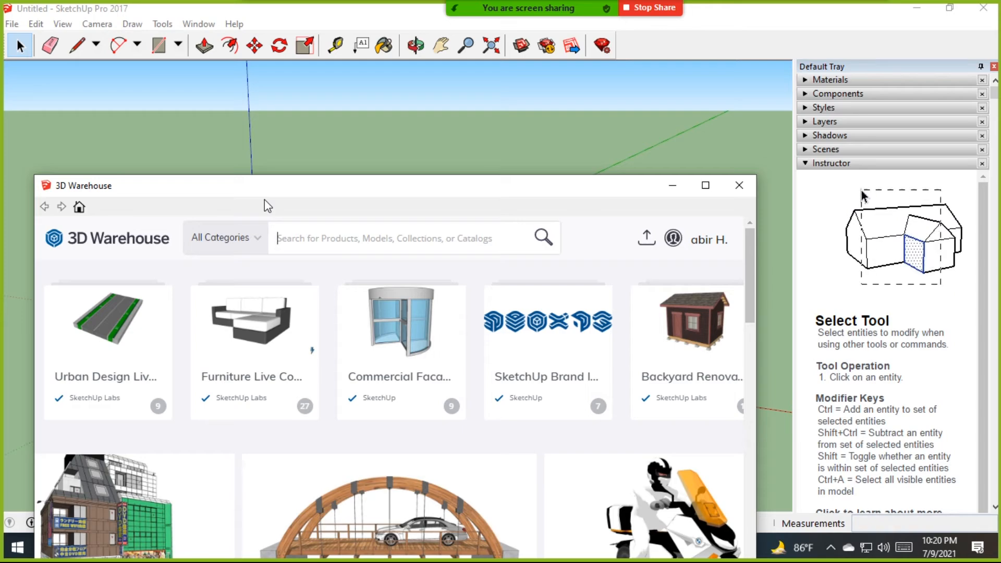
pyautogui.moveTo(371, 193); pyautogui.dragTo(394, 76)
# Step: Browse the 3D Warehouse home page collections and check the signed-in account's options
pyautogui.scroll(-5, 435, 358)
pyautogui.scroll(5, 368, 183)
pyautogui.scroll(-10, 474, 340)
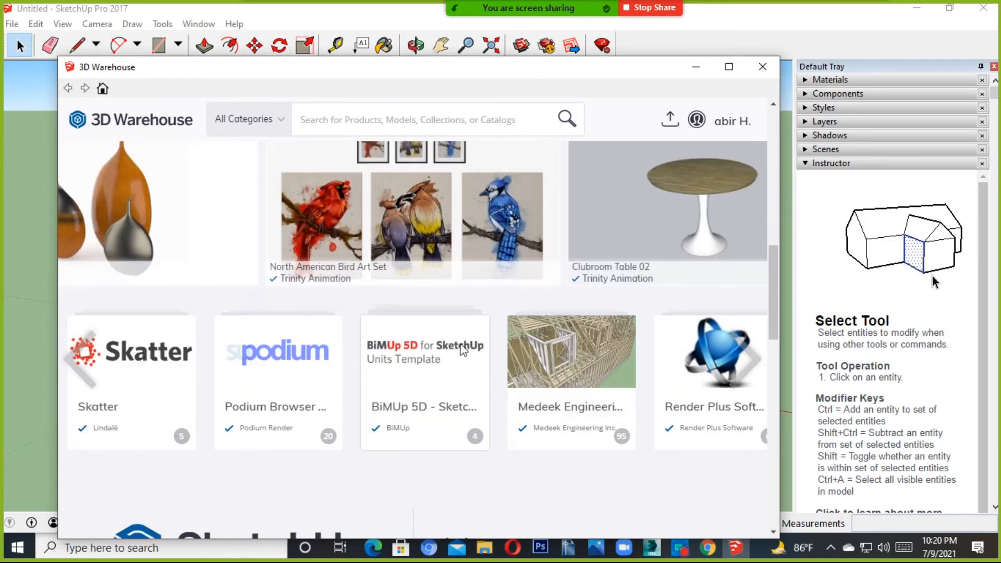
pyautogui.scroll(5, 462, 351)
pyautogui.click(732, 120)
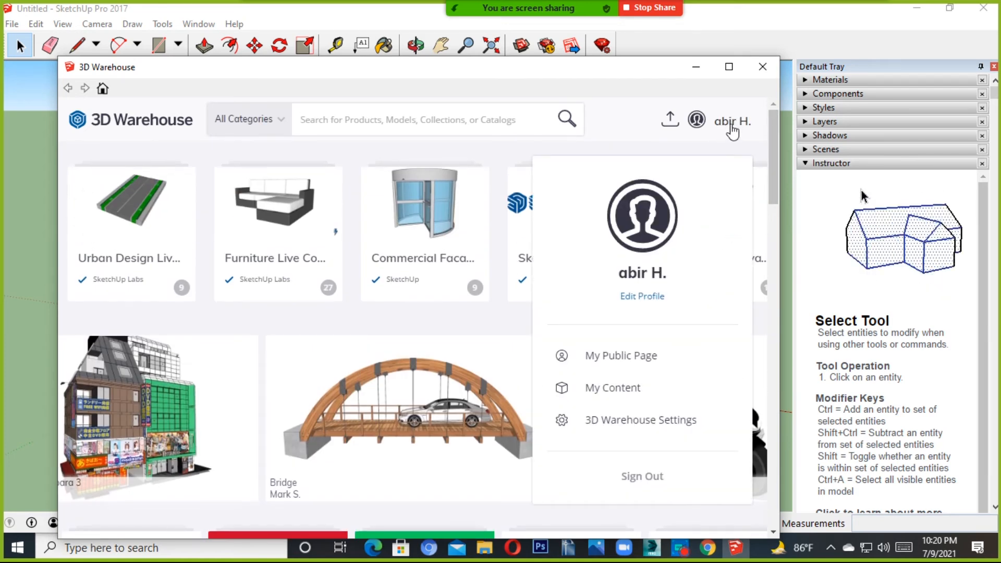
pyautogui.moveTo(749, 138)
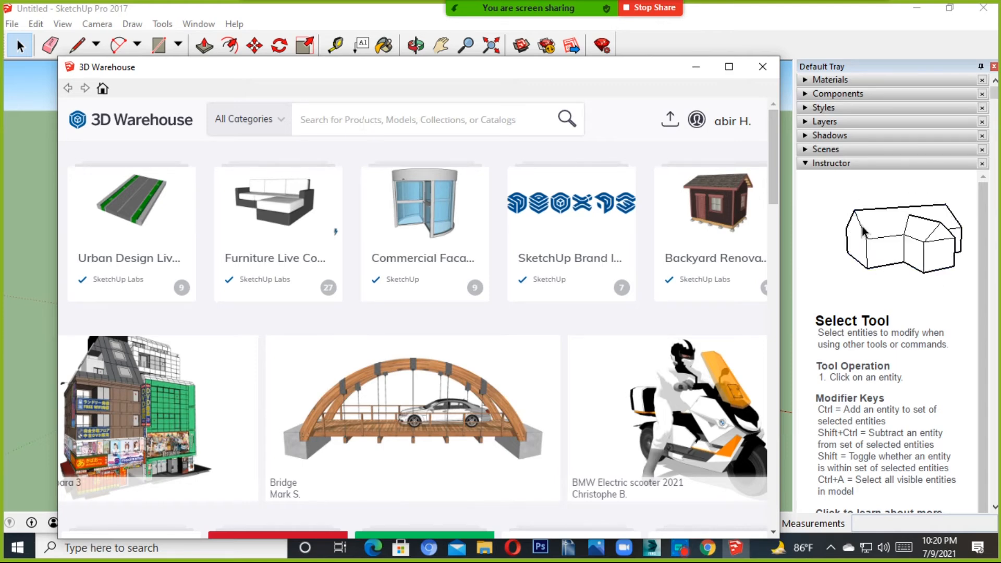
# Step: Search the 3D Warehouse for "window", maximize its window and show only the models among the results
pyautogui.write('WINDOW')
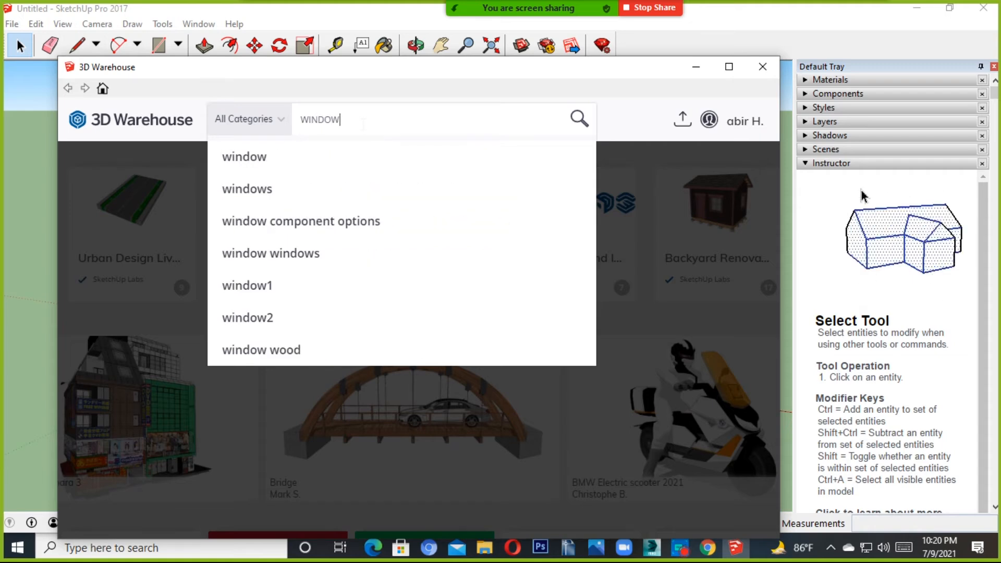
pyautogui.click(261, 159)
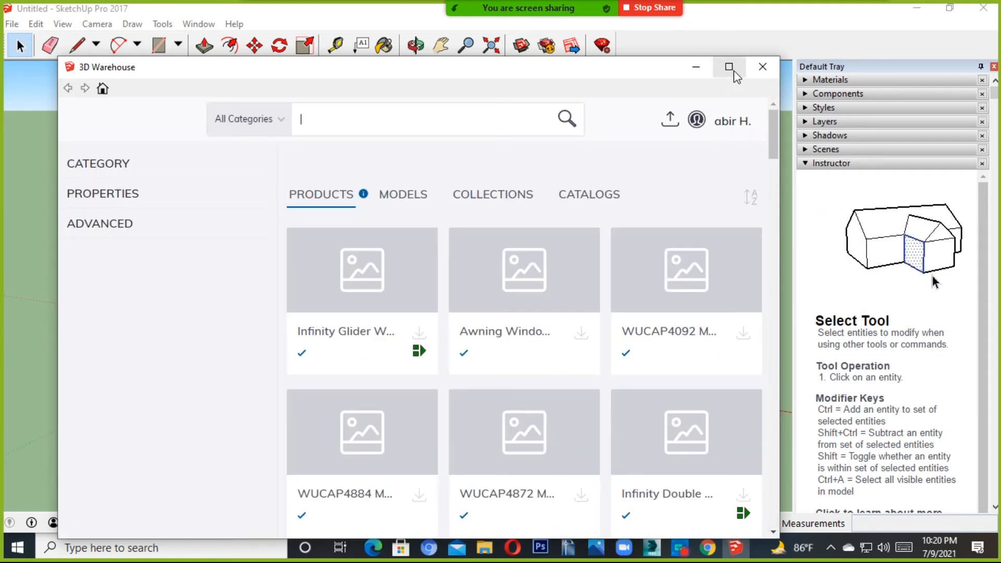
pyautogui.click(729, 68)
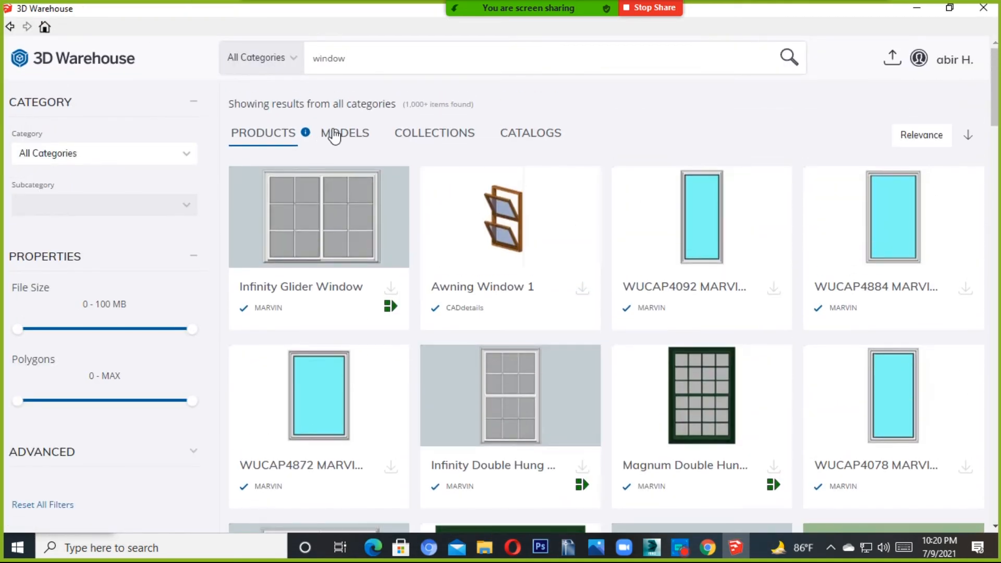
pyautogui.click(334, 136)
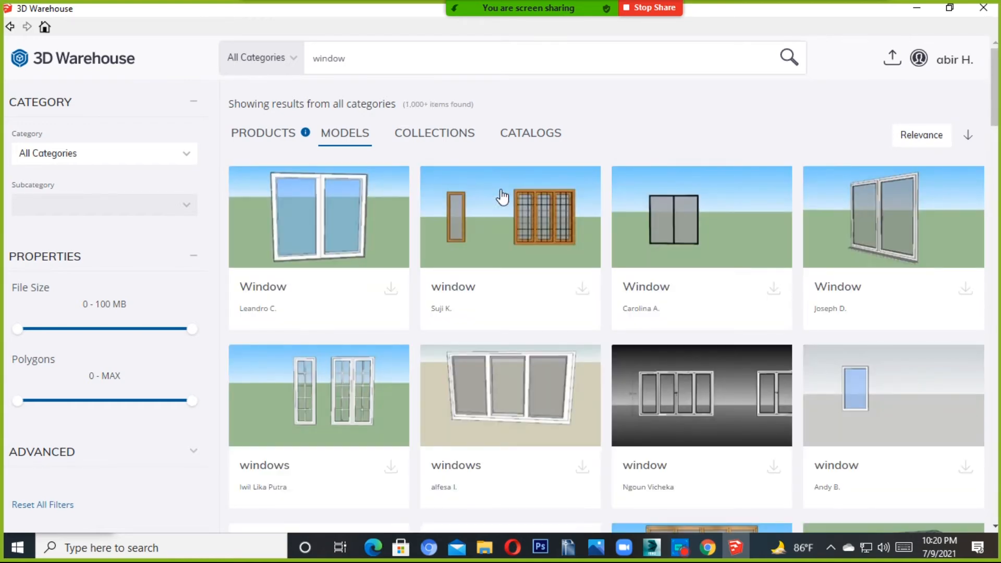
# Step: Find the ornate column-framed "windows" model in the results and download it directly into the SketchUp model
pyautogui.scroll(-9, 541, 235)
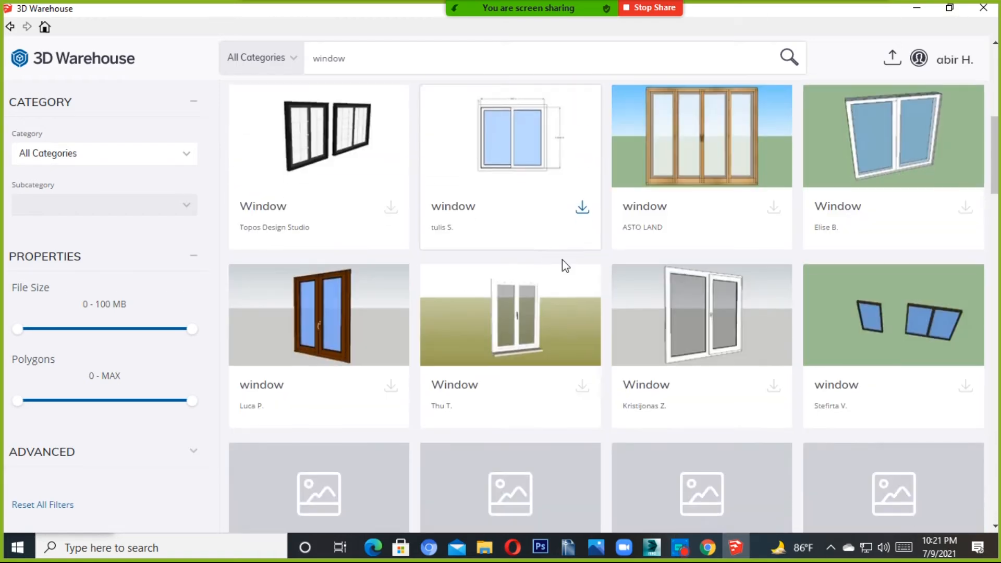
pyautogui.scroll(-4, 715, 302)
pyautogui.scroll(-15, 375, 273)
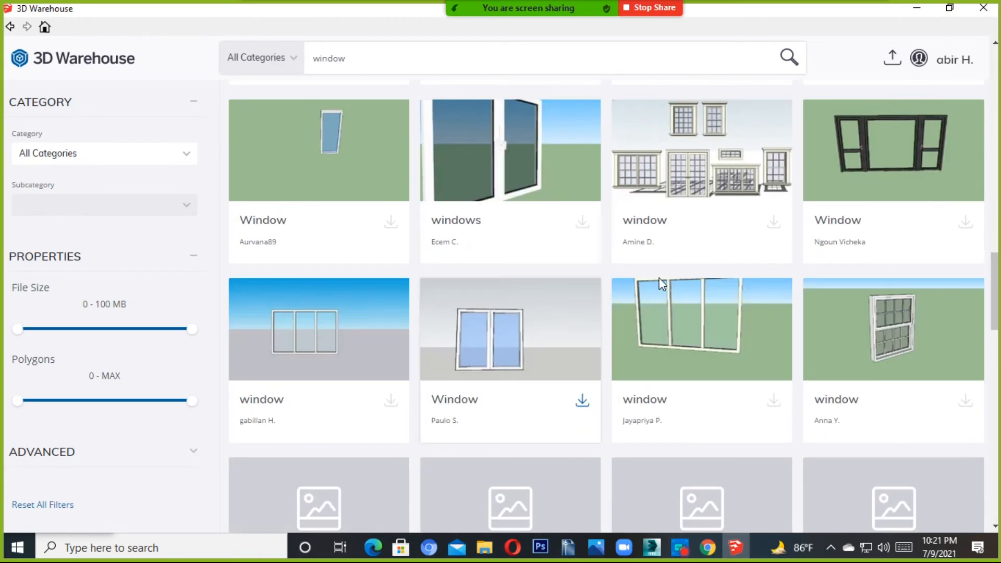
pyautogui.scroll(-7, 534, 275)
pyautogui.scroll(-7, 464, 268)
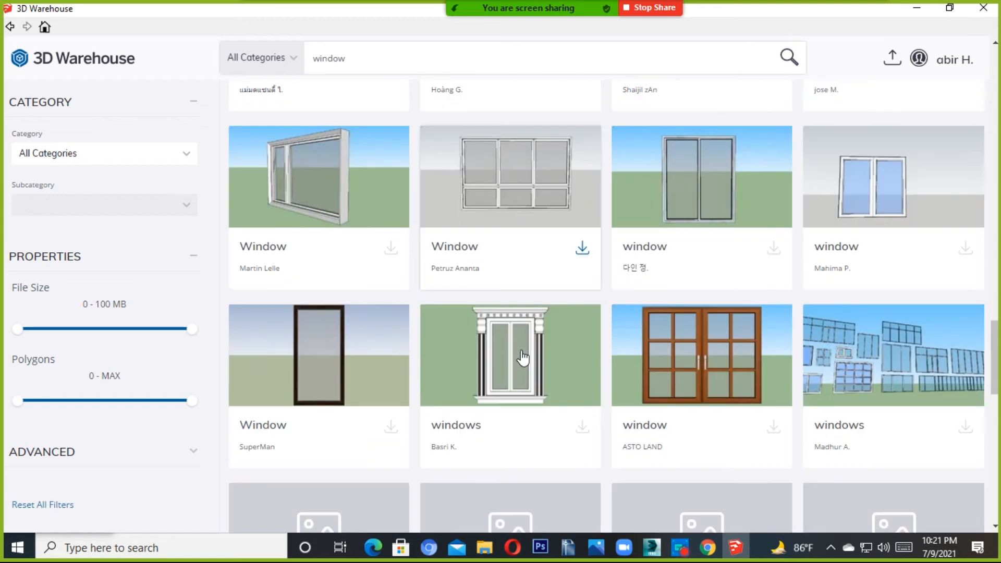
pyautogui.scroll(3, 526, 245)
pyautogui.click(626, 269)
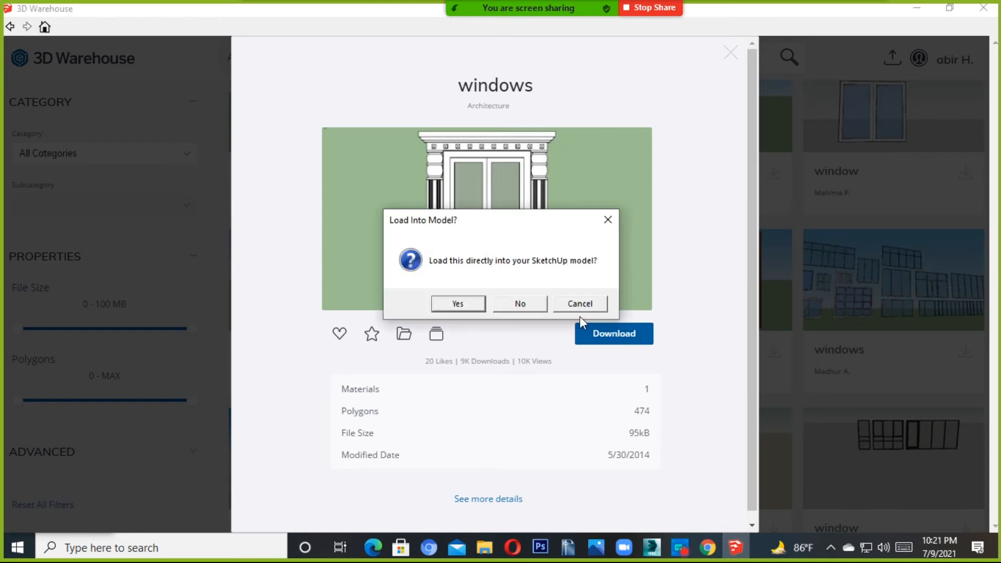
pyautogui.click(471, 305)
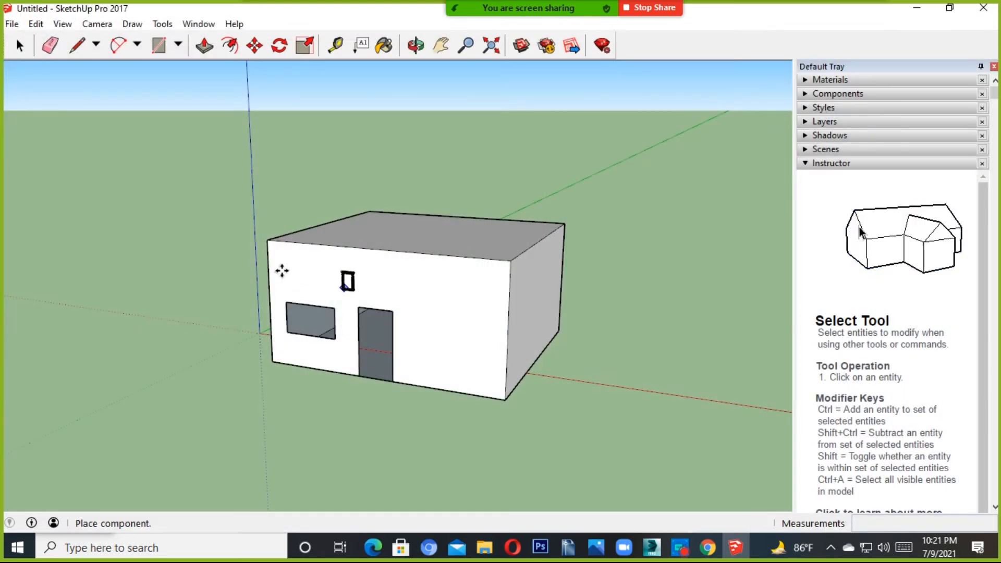
# Step: Place the downloaded window on the ground in front of the house and return to the Select tool
pyautogui.scroll(-3, 306, 391)
pyautogui.click(306, 393)
pyautogui.scroll(6, 320, 384)
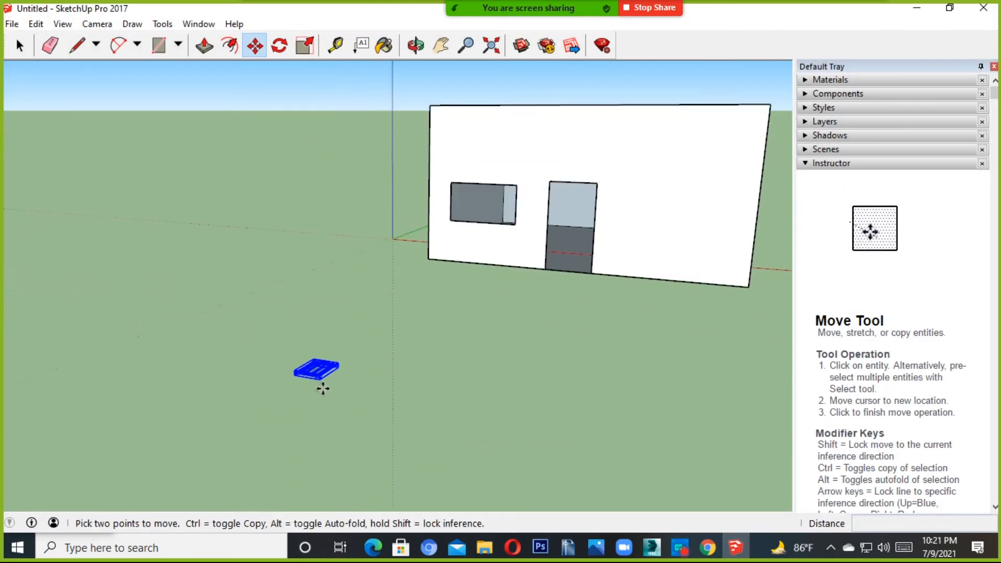
pyautogui.scroll(-10, 322, 364)
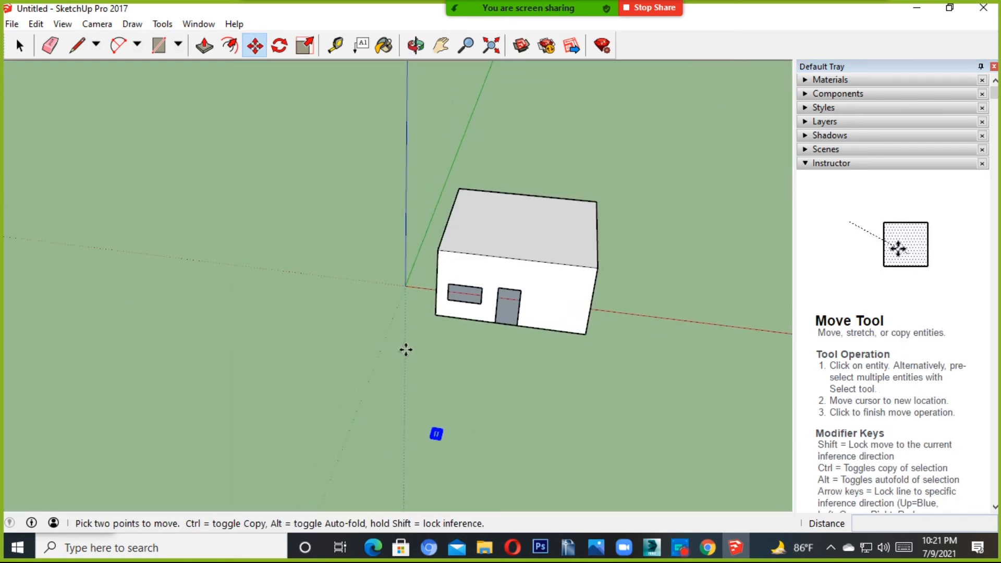
pyautogui.scroll(3, 407, 390)
pyautogui.press('space')
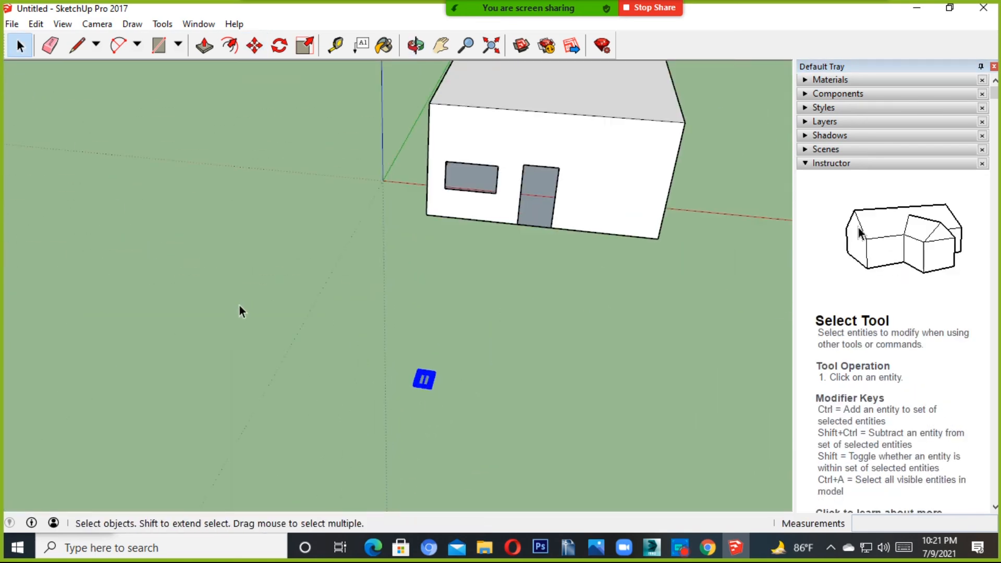
# Step: Examine the placed window up close from several angles, including its columns, cornice, panes and frame
pyautogui.scroll(3, 427, 402)
pyautogui.moveTo(427, 402); pyautogui.dragTo(139, 361, button='middle')
pyautogui.scroll(6, 449, 346)
pyautogui.moveTo(445, 341); pyautogui.dragTo(304, 134, button='middle')
pyautogui.scroll(3, 456, 125)
pyautogui.scroll(-4, 474, 268)
pyautogui.moveTo(473, 268); pyautogui.dragTo(572, 237, button='middle')
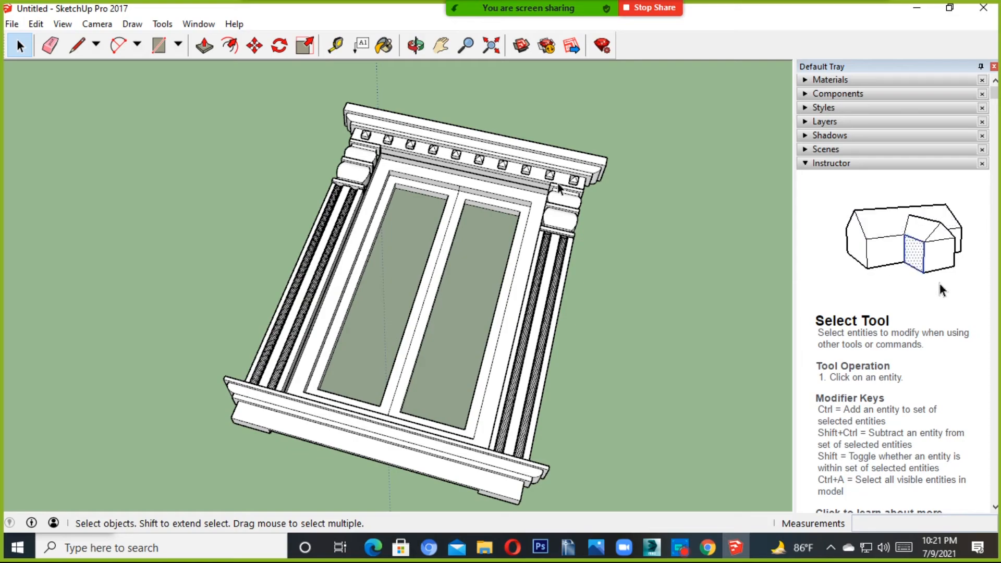
pyautogui.moveTo(533, 374); pyautogui.dragTo(422, 420, button='middle')
pyautogui.moveTo(470, 333); pyautogui.dragTo(464, 384, button='middle')
pyautogui.press('space')
pyautogui.moveTo(519, 384); pyautogui.dragTo(454, 368)
pyautogui.press('space')
pyautogui.moveTo(448, 375); pyautogui.dragTo(525, 370, button='middle')
pyautogui.scroll(1, 521, 373)
pyautogui.moveTo(535, 305); pyautogui.dragTo(593, 345, button='middle')
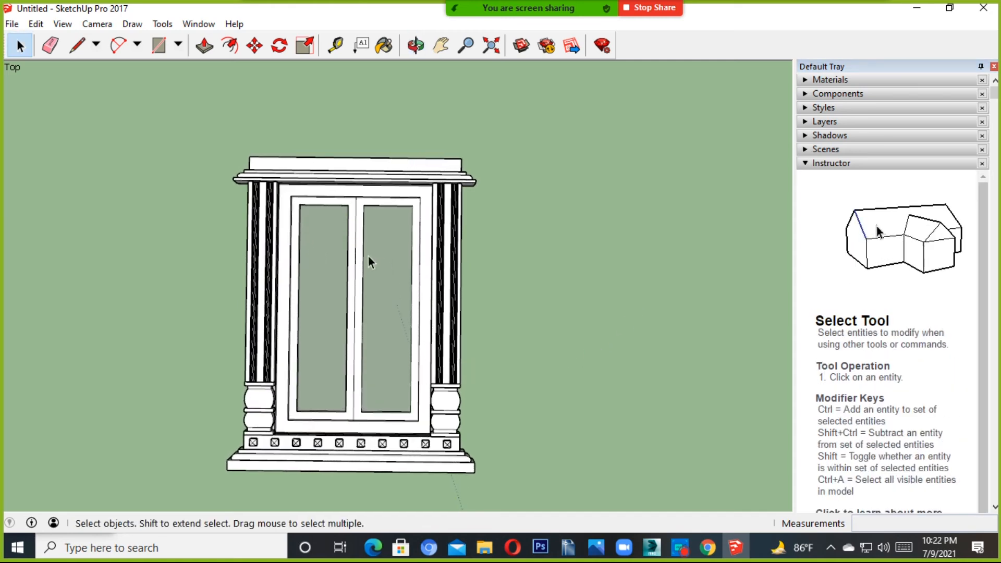
pyautogui.scroll(2, 272, 219)
pyautogui.scroll(1, 259, 171)
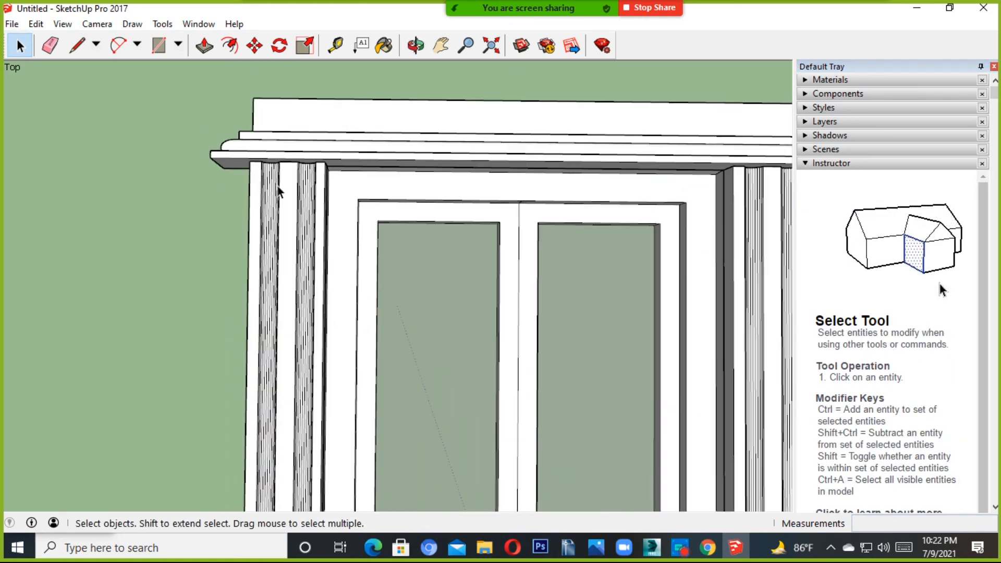
pyautogui.scroll(-2, 292, 201)
pyautogui.click(292, 202)
pyautogui.scroll(-3, 374, 206)
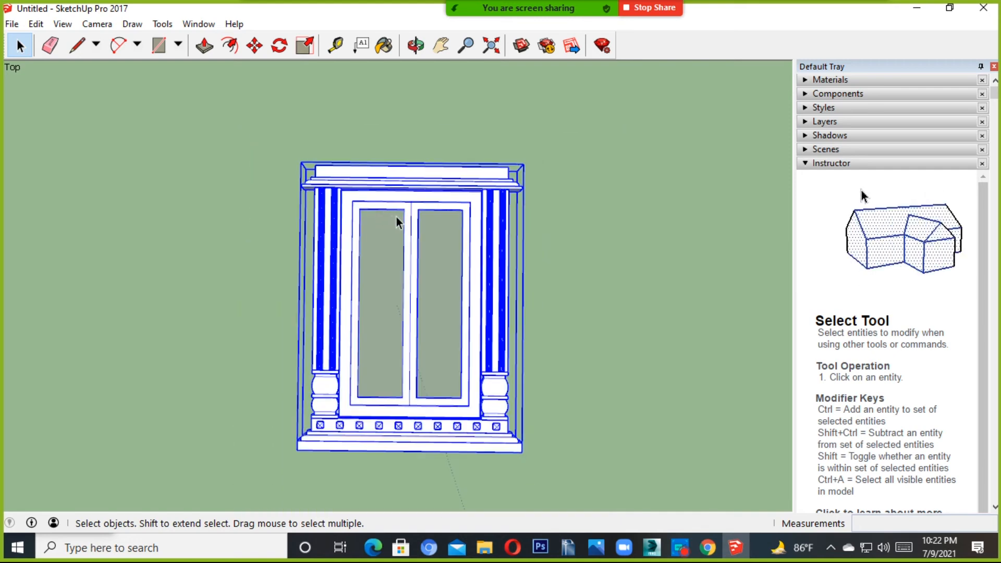
pyautogui.click(536, 236)
pyautogui.click(423, 264)
pyautogui.click(532, 227)
pyautogui.click(455, 254)
pyautogui.click(12, 24)
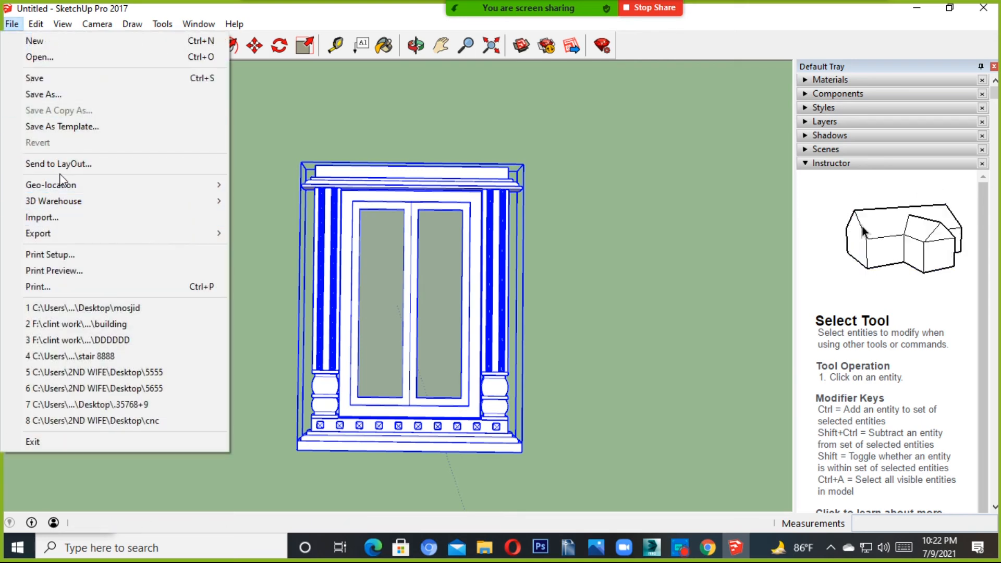
pyautogui.click(43, 95)
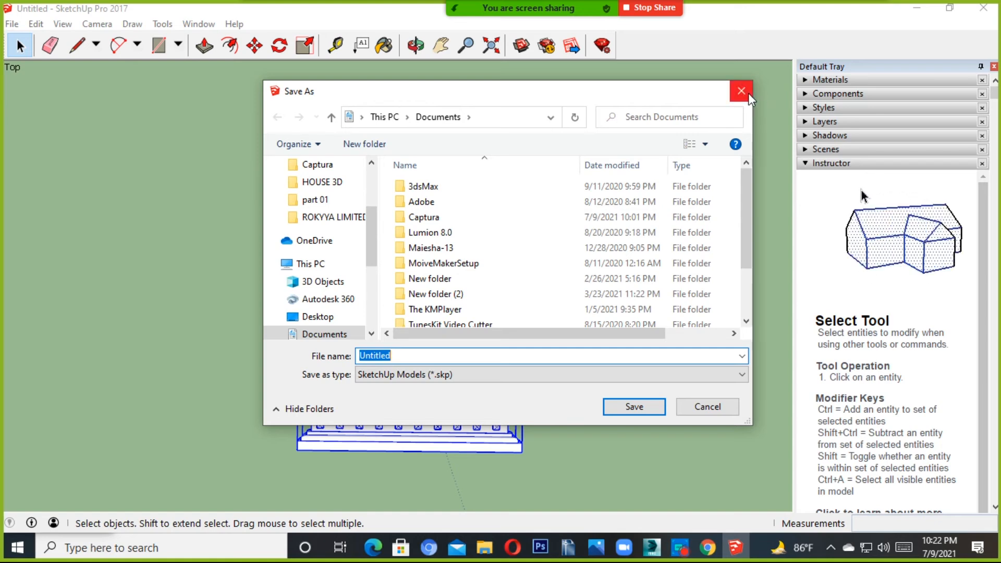
pyautogui.click(748, 92)
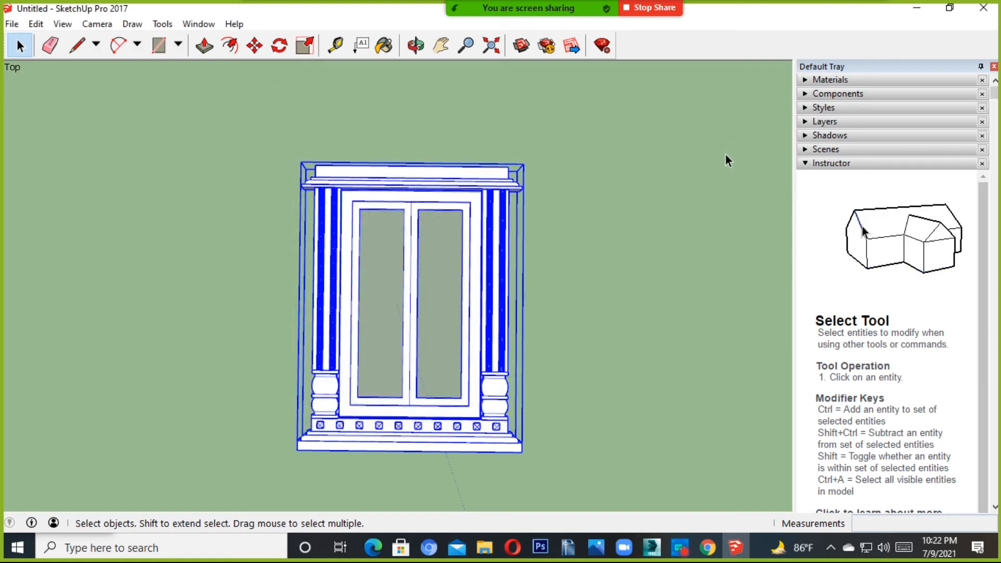
# Step: Reselect the placed window component after viewing it unselected
pyautogui.scroll(4, 433, 393)
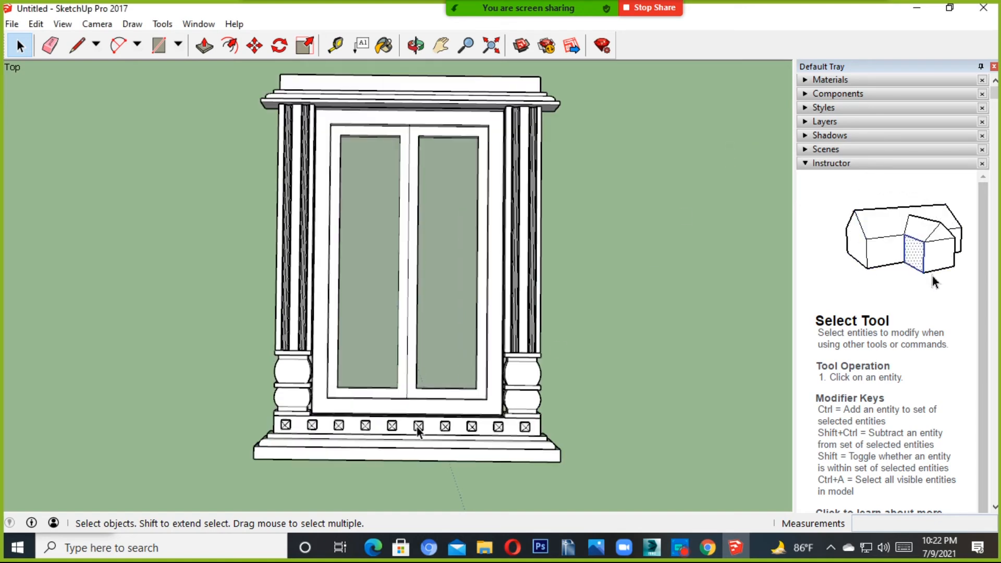
pyautogui.scroll(-2, 436, 389)
pyautogui.scroll(-2, 436, 389)
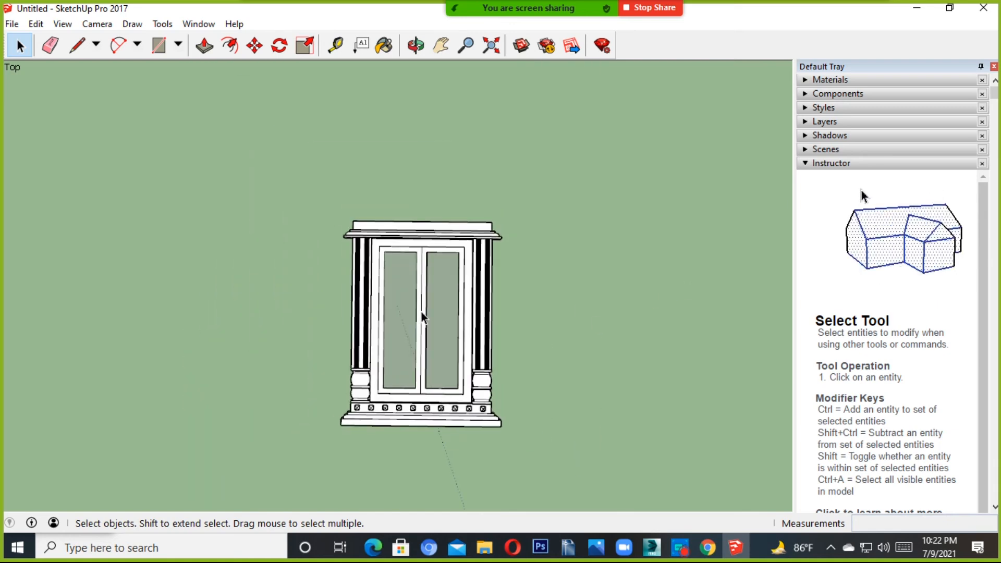
pyautogui.scroll(1, 481, 310)
pyautogui.click(471, 255)
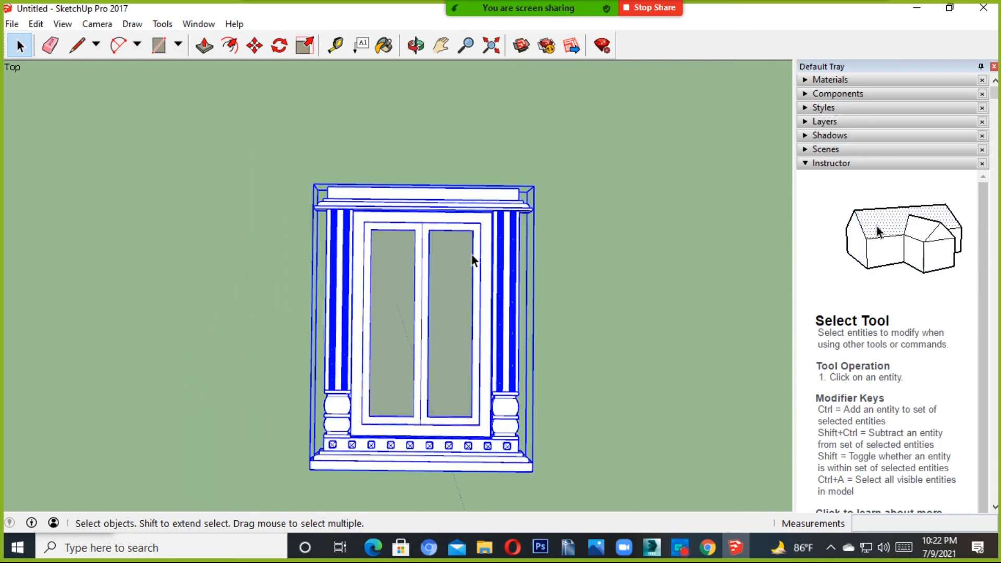
pyautogui.click(12, 23)
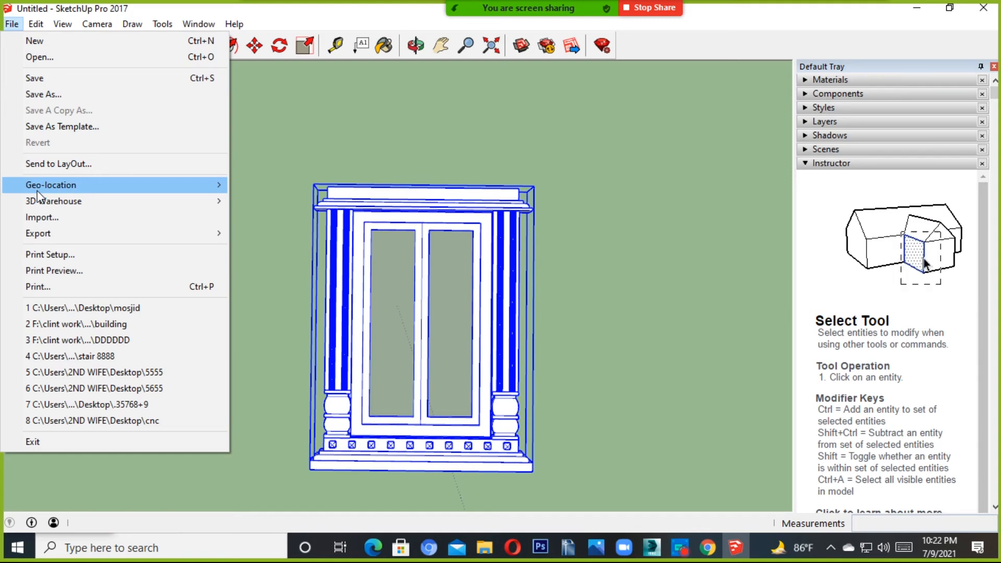
pyautogui.moveTo(53, 185)
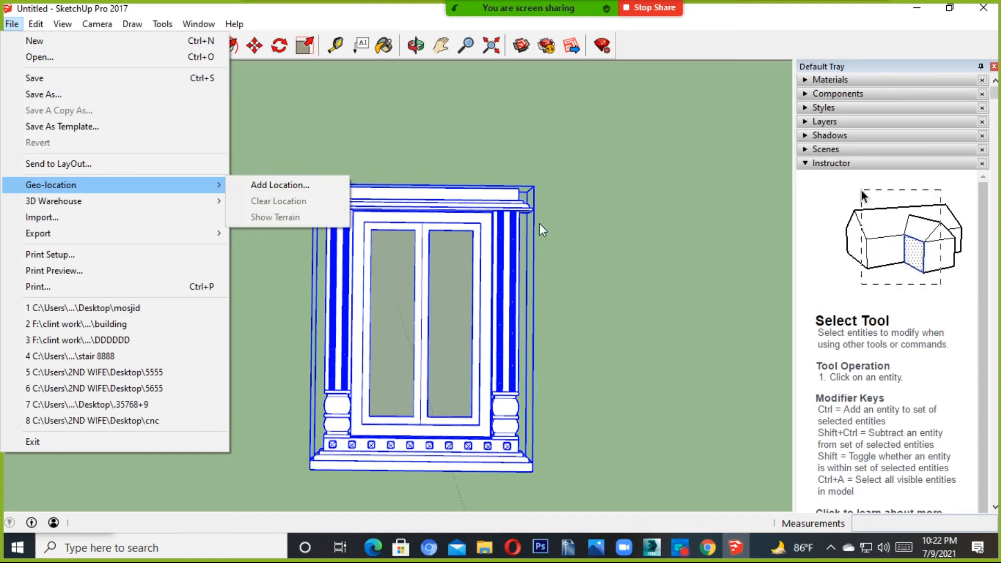
pyautogui.click(43, 94)
pyautogui.click(409, 375)
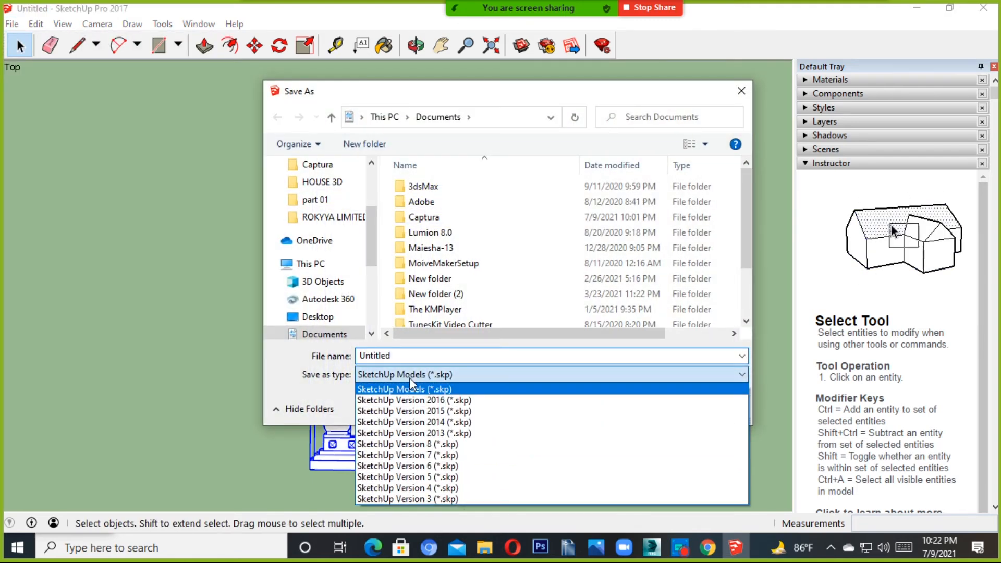
pyautogui.click(418, 444)
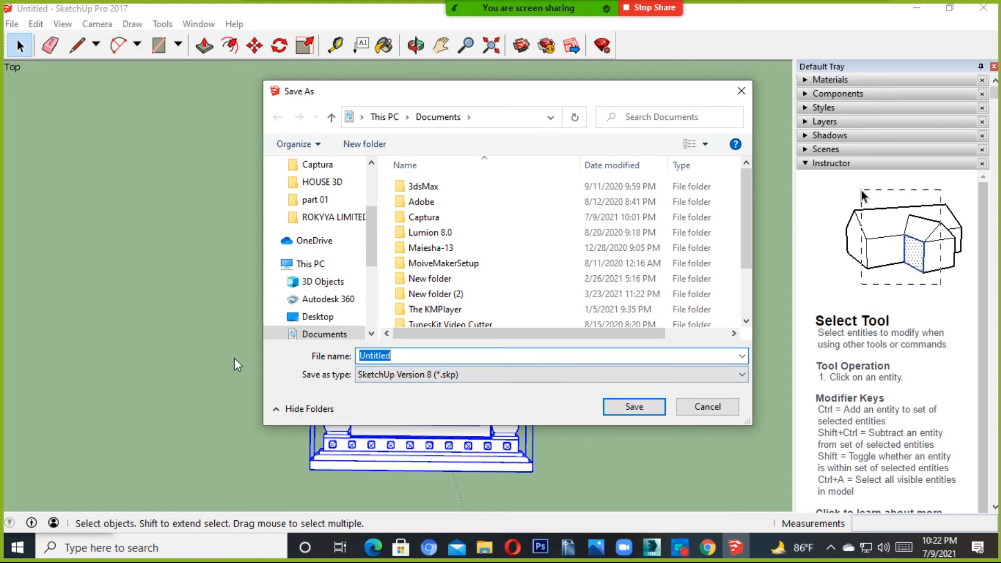
pyautogui.write('5555555555555555555')
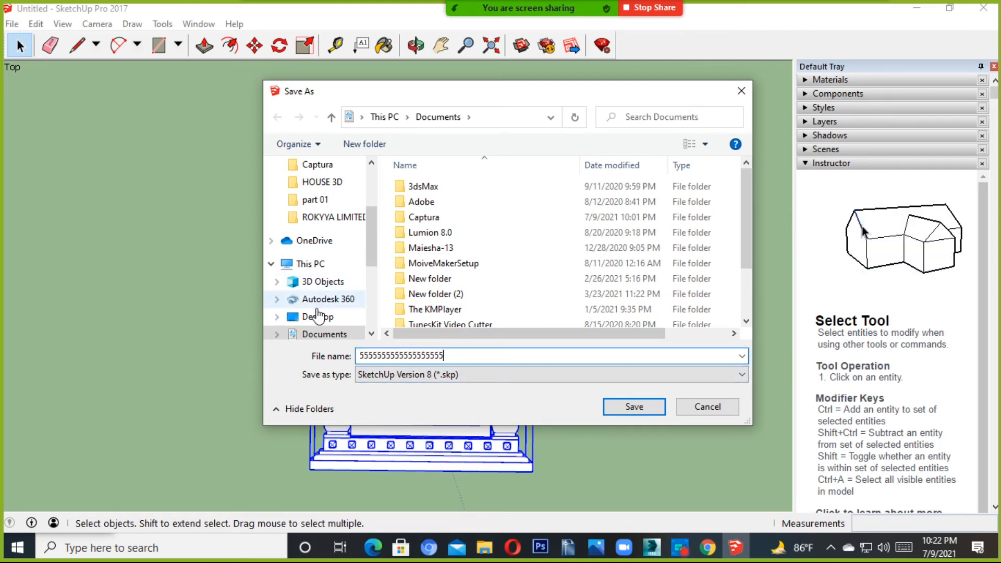
pyautogui.click(317, 317)
pyautogui.click(634, 411)
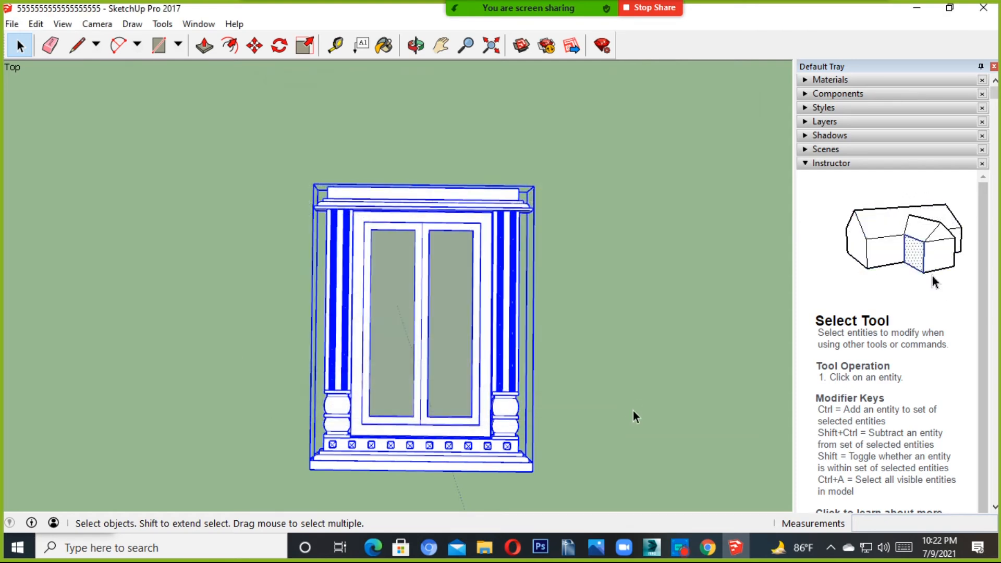
# Step: Switch to 3ds Max and clear the selection in the orthographic building scene
pyautogui.click(653, 546)
pyautogui.keyDown('alt'); pyautogui.moveTo(447, 313); pyautogui.dragTo(415, 264, button='middle'); pyautogui.keyUp('alt')
pyautogui.scroll(3, 416, 263)
pyautogui.click(423, 235)
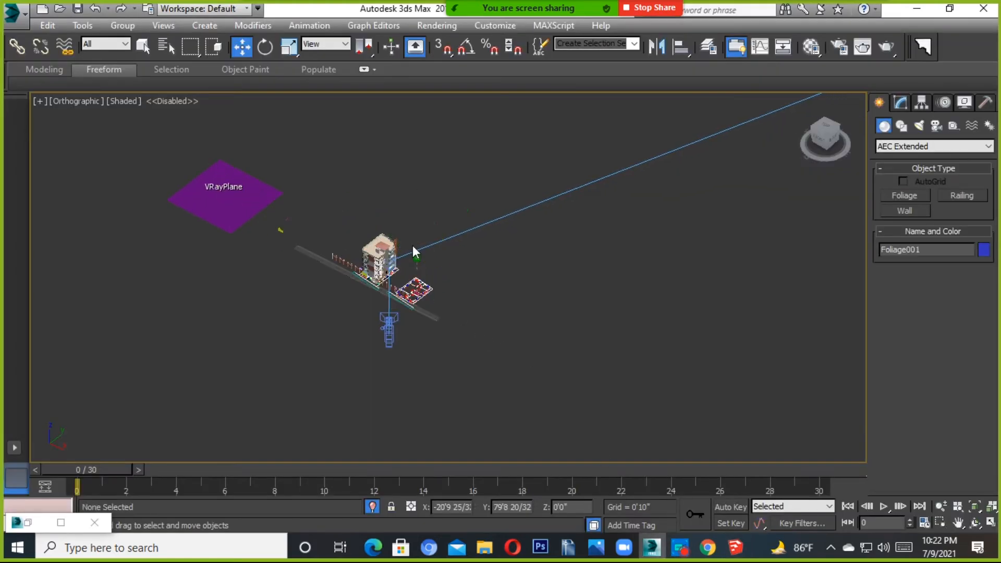
pyautogui.moveTo(249, 228); pyautogui.dragTo(384, 281, button='middle')
pyautogui.click(11, 13)
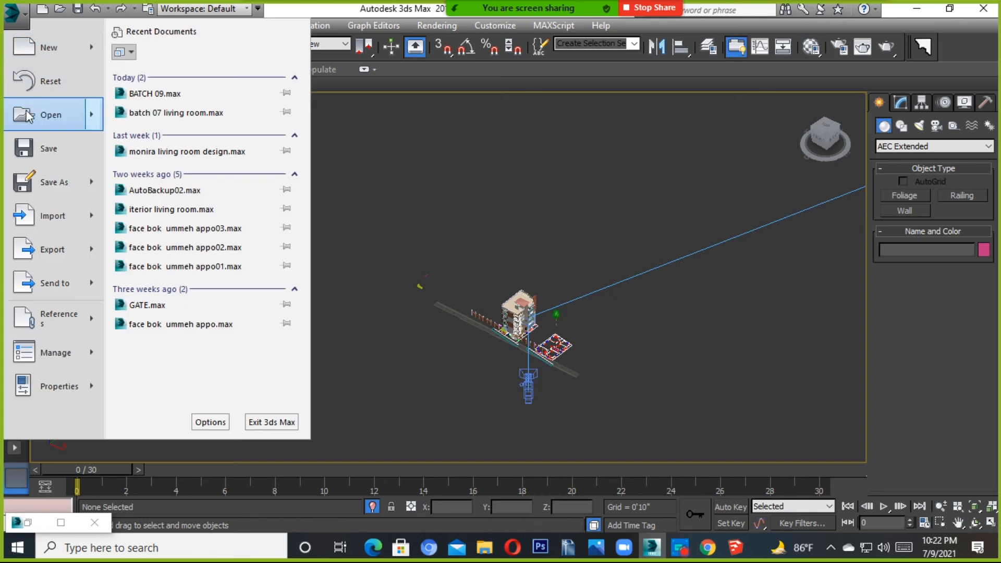
pyautogui.click(44, 213)
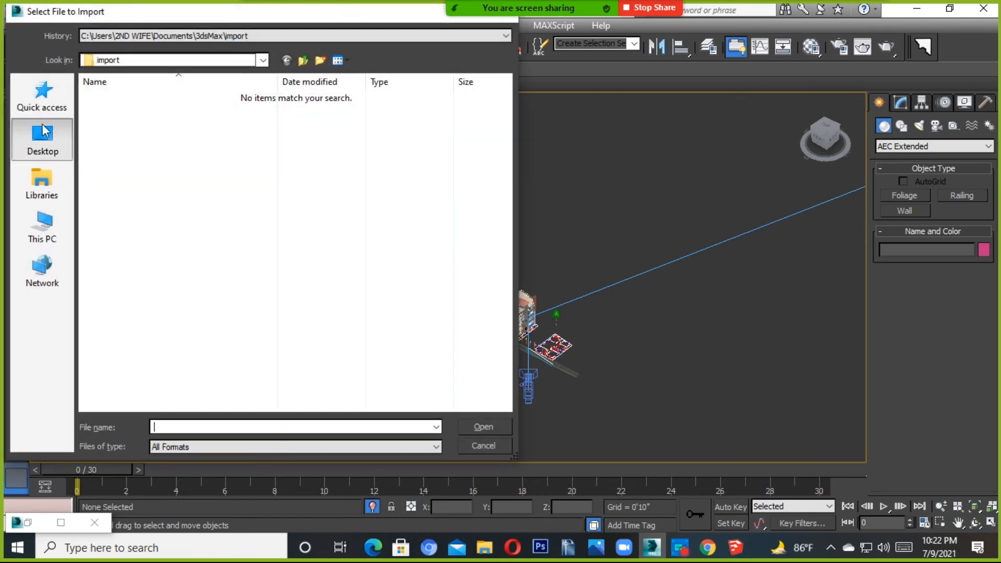
pyautogui.click(42, 140)
pyautogui.scroll(-3, 324, 268)
pyautogui.scroll(3, 320, 172)
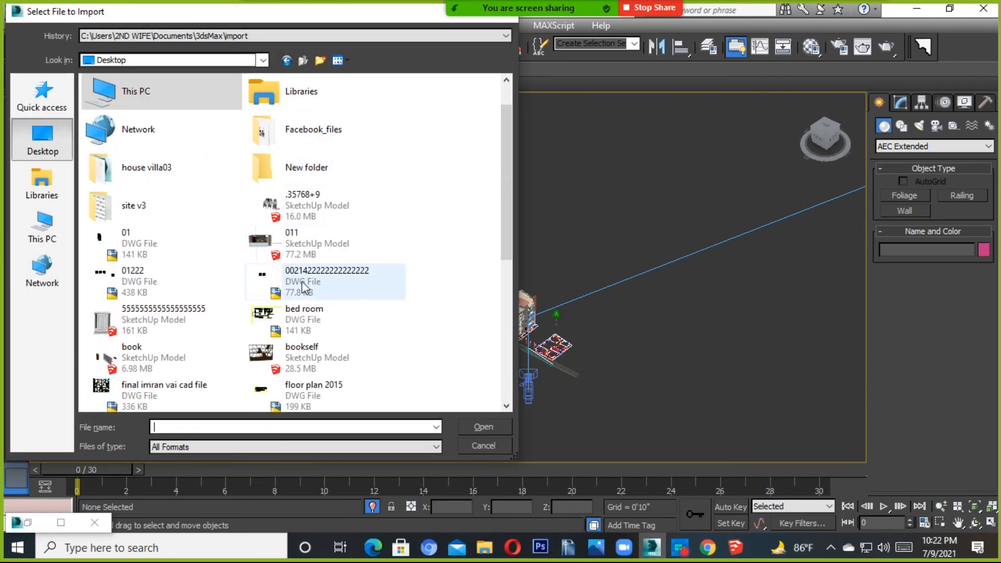
pyautogui.click(201, 322)
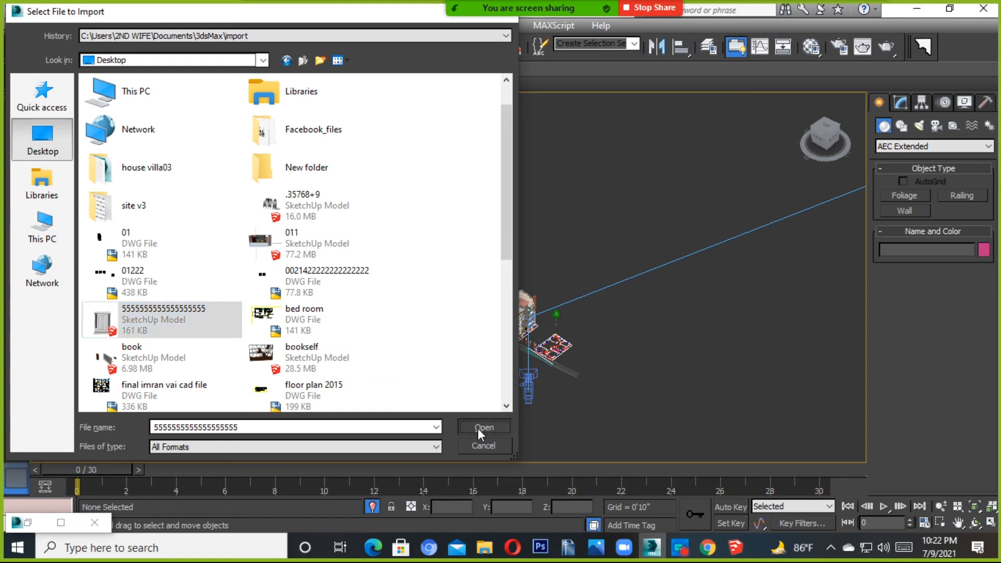
pyautogui.click(478, 428)
pyautogui.click(517, 332)
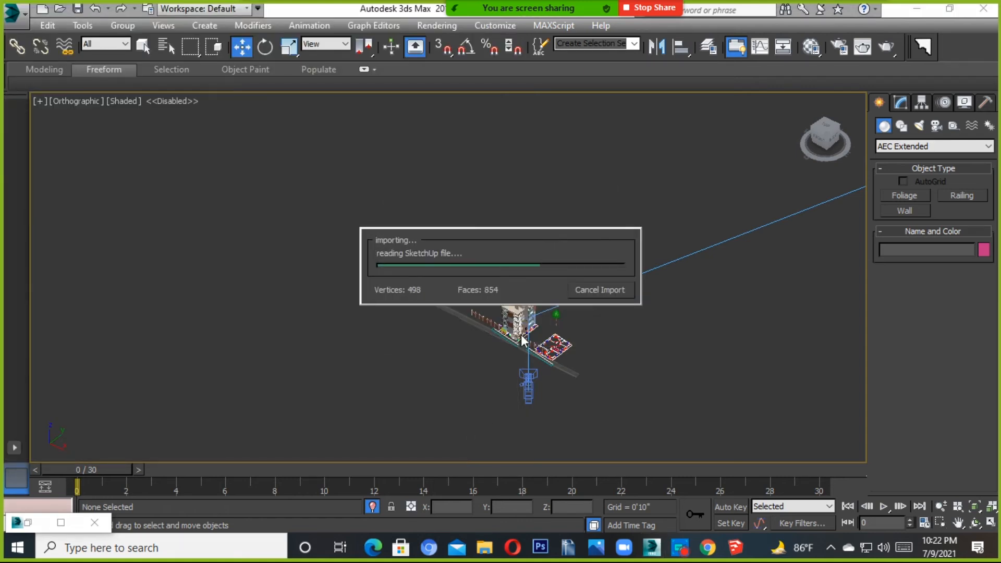
pyautogui.scroll(-6, 457, 285)
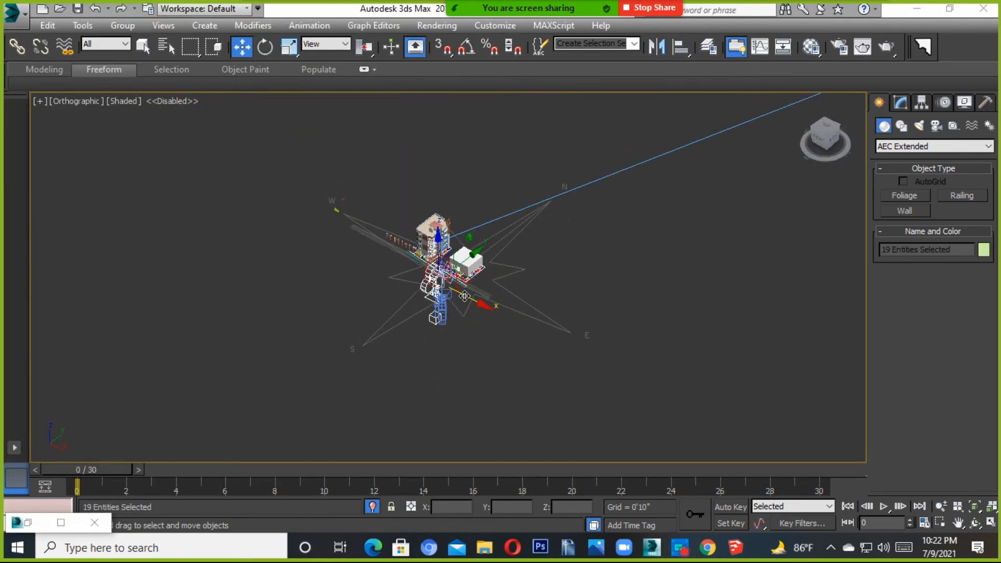
# Step: Delete the unneeded objects from the orthographic scene, leaving the imported window model in place
pyautogui.click(444, 313)
pyautogui.scroll(5, 382, 332)
pyautogui.moveTo(308, 270); pyautogui.dragTo(369, 355, button='middle')
pyautogui.click(410, 284)
pyautogui.keyDown('alt'); pyautogui.moveTo(410, 284); pyautogui.dragTo(246, 315, button='middle'); pyautogui.keyUp('alt')
pyautogui.press('Delete')
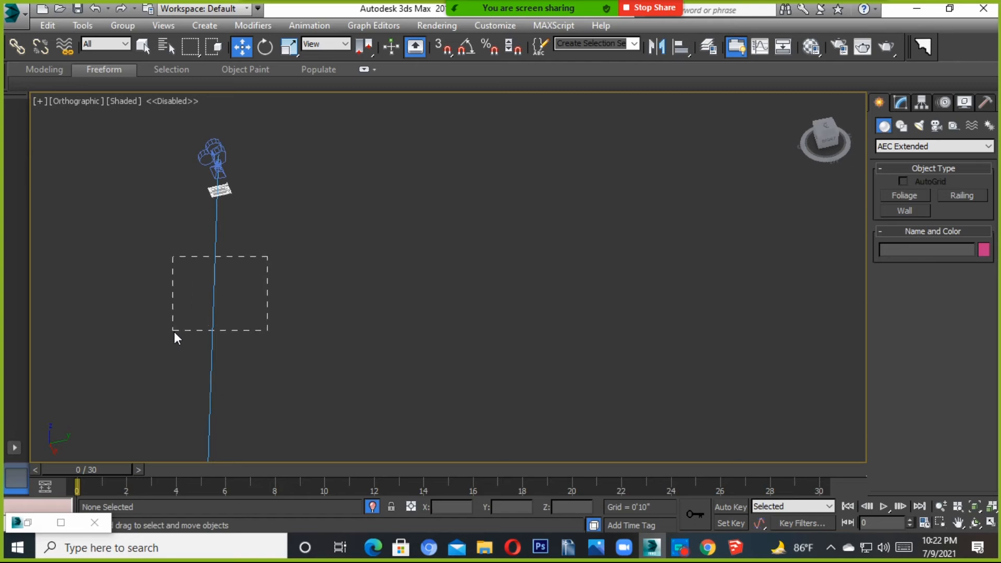
pyautogui.click(218, 154)
pyautogui.press('Delete')
# Step: Try moving the imported window's glazed panel along the Y axis, and undo the move
pyautogui.scroll(8, 228, 191)
pyautogui.click(212, 249)
pyautogui.scroll(-3, 214, 250)
pyautogui.keyDown('alt'); pyautogui.moveTo(259, 282); pyautogui.dragTo(494, 297, button='middle'); pyautogui.keyUp('alt')
pyautogui.scroll(5, 231, 304)
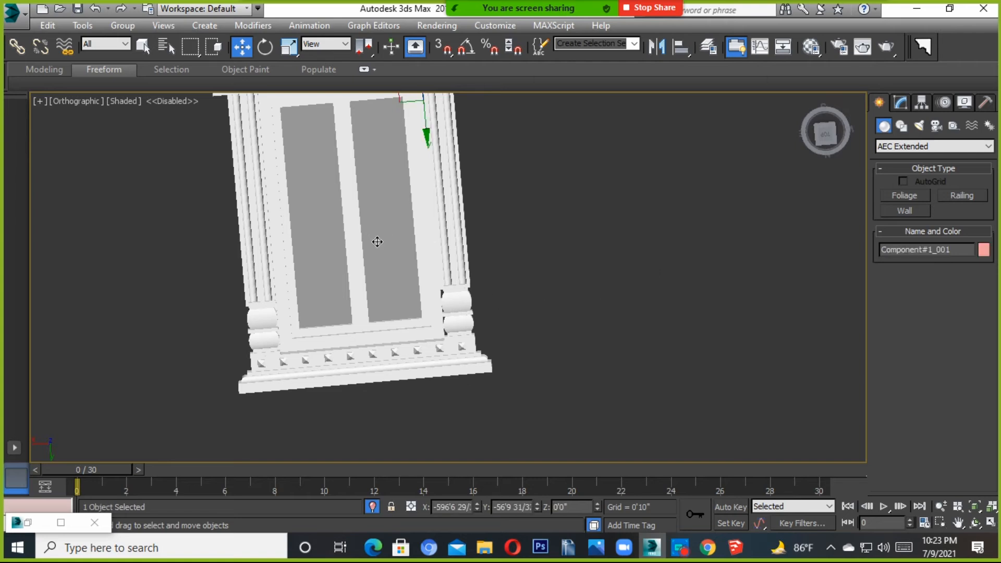
pyautogui.scroll(-3, 405, 263)
pyautogui.moveTo(407, 240); pyautogui.dragTo(413, 283)
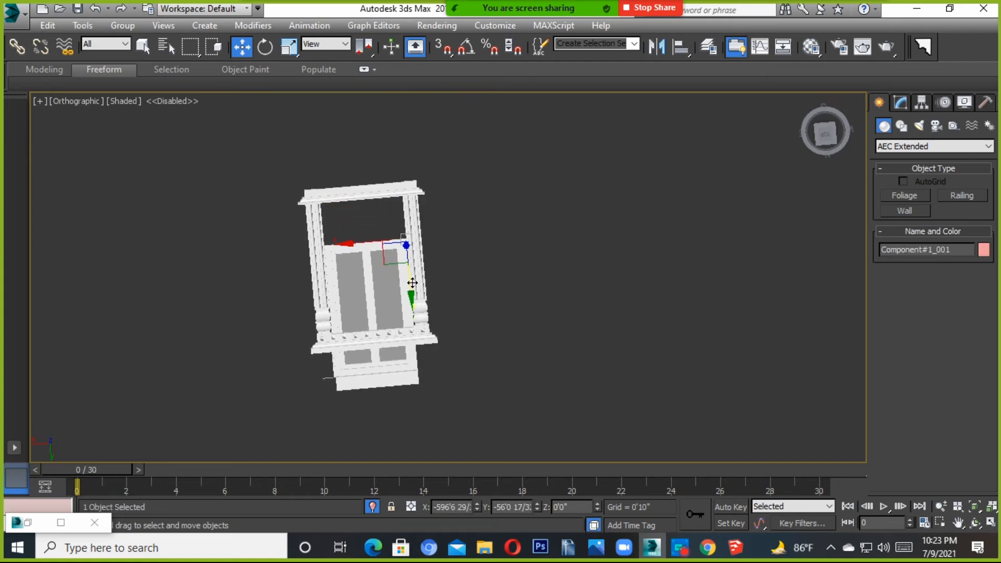
pyautogui.hotkey('ctrl', 'z')
# Step: Examine the imported window from the front and select individual parts to see how it is grouped
pyautogui.keyDown('alt'); pyautogui.moveTo(411, 280); pyautogui.dragTo(410, 359, button='middle'); pyautogui.keyUp('alt')
pyautogui.click(468, 327)
pyautogui.moveTo(404, 294); pyautogui.dragTo(688, 320, button='middle')
pyautogui.click(424, 362)
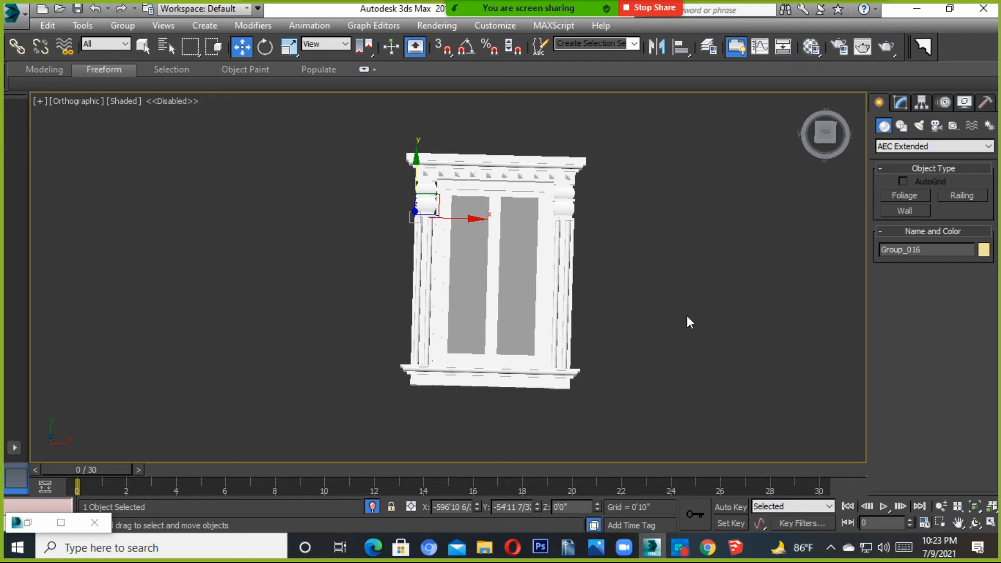
pyautogui.scroll(2, 675, 323)
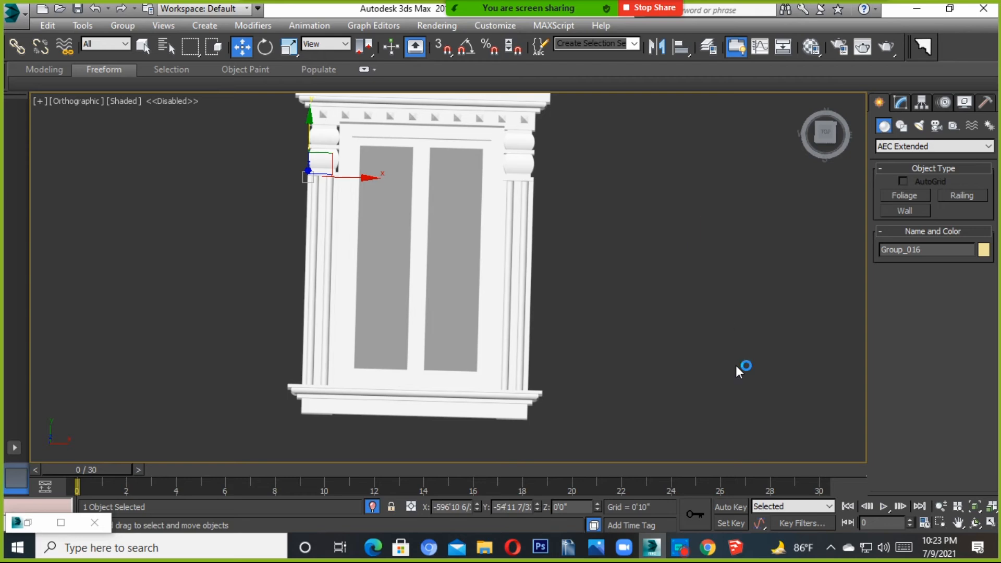
# Step: Switch to SketchUp and save the window model as WINODW in the house villa03 folder on the Desktop
pyautogui.click(739, 550)
pyautogui.scroll(-2, 432, 302)
pyautogui.click(580, 221)
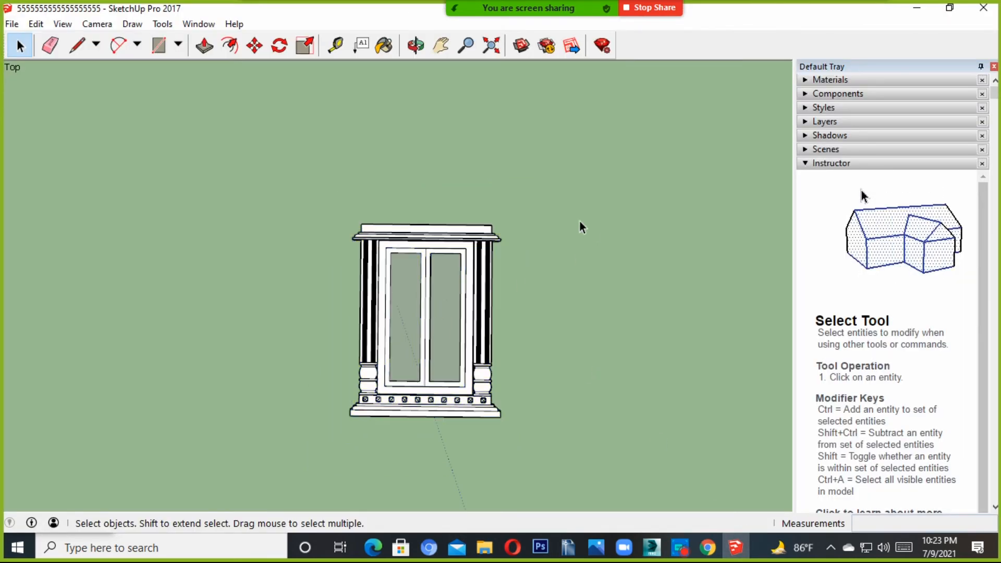
pyautogui.click(494, 295)
pyautogui.click(11, 24)
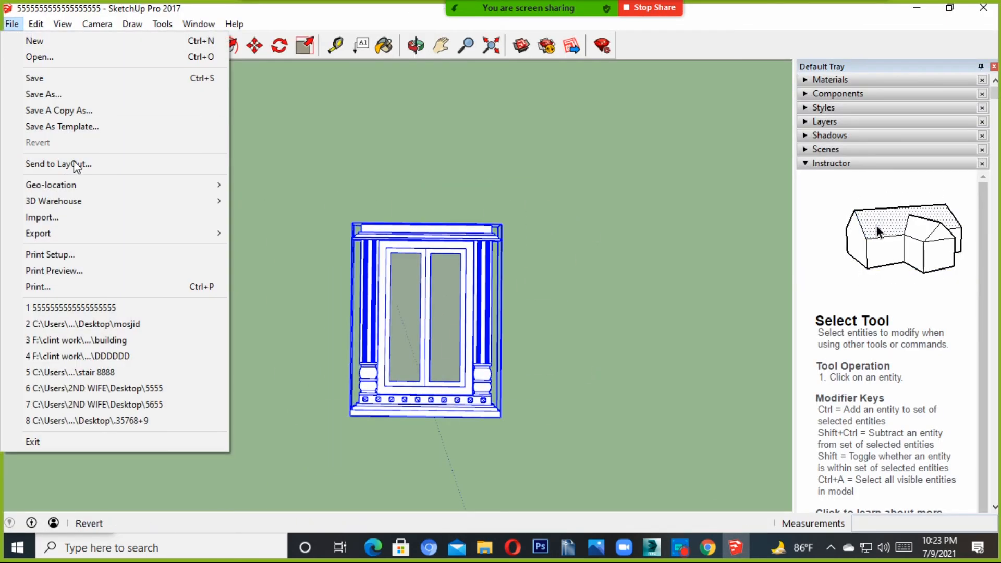
pyautogui.click(78, 94)
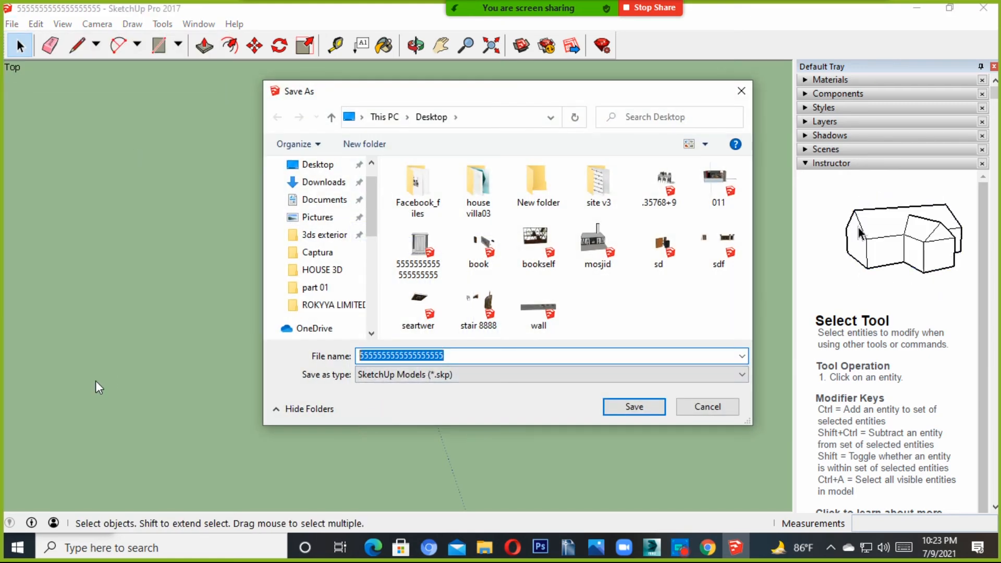
pyautogui.write('WINODW')
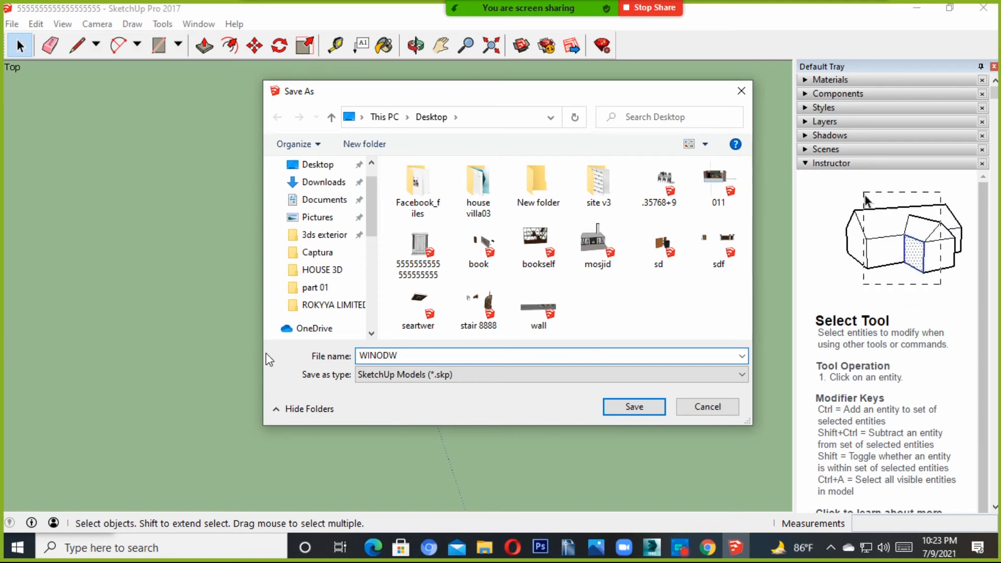
pyautogui.doubleClick(474, 188)
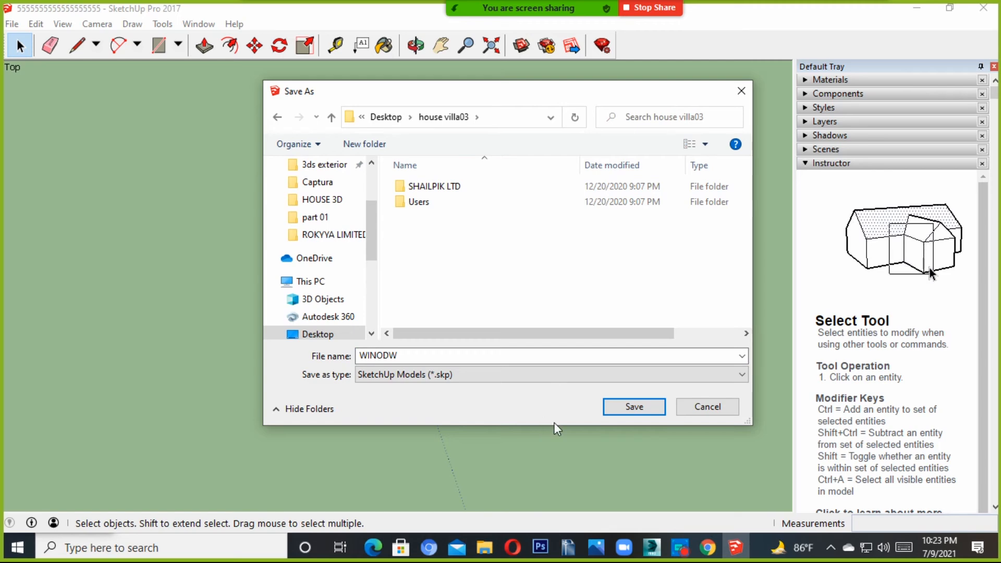
pyautogui.click(618, 406)
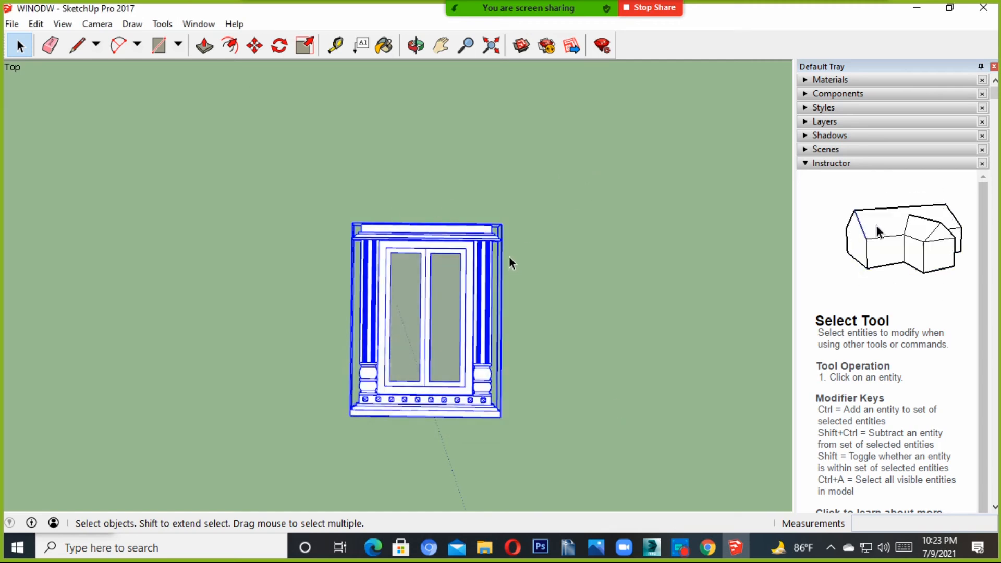
# Step: Select the whole window component in the SketchUp model and delete it
pyautogui.moveTo(563, 63); pyautogui.dragTo(245, 453)
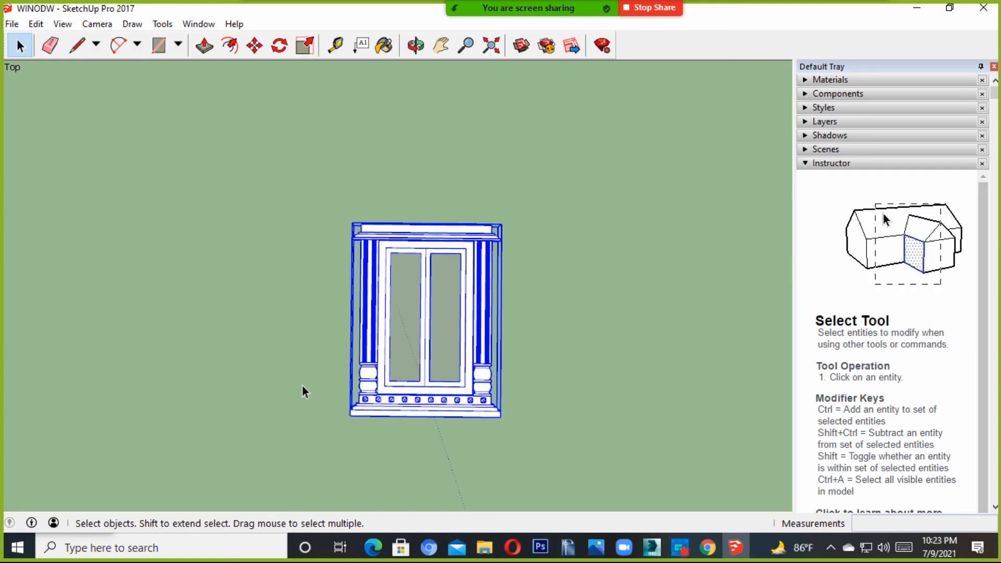
pyautogui.moveTo(563, 193); pyautogui.dragTo(188, 516)
pyautogui.press('Delete')
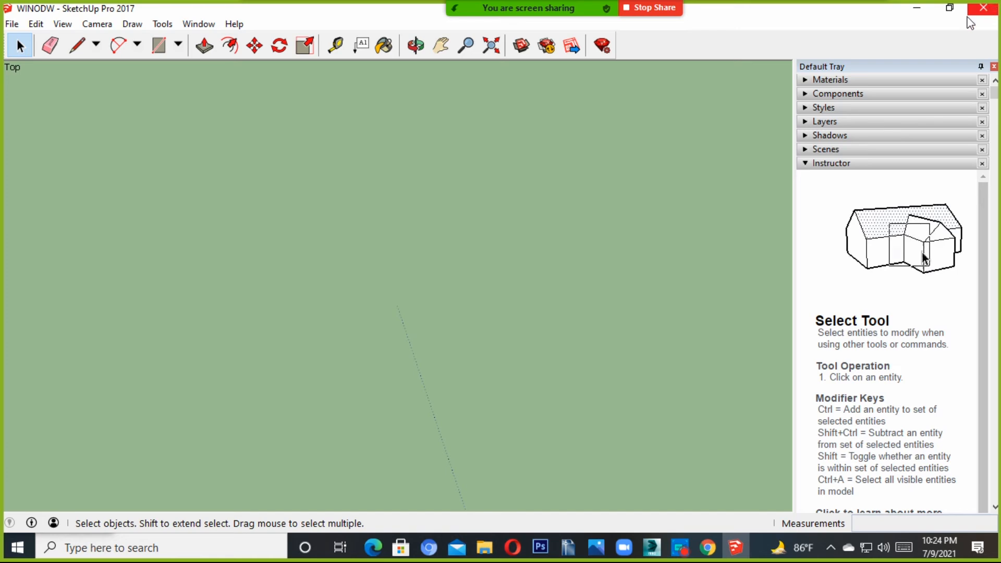
# Step: Switch to 3ds Max, dismiss the Internet Explorer 11 setup dialog and delete the glazed panel inside the window frame
pyautogui.click(680, 550)
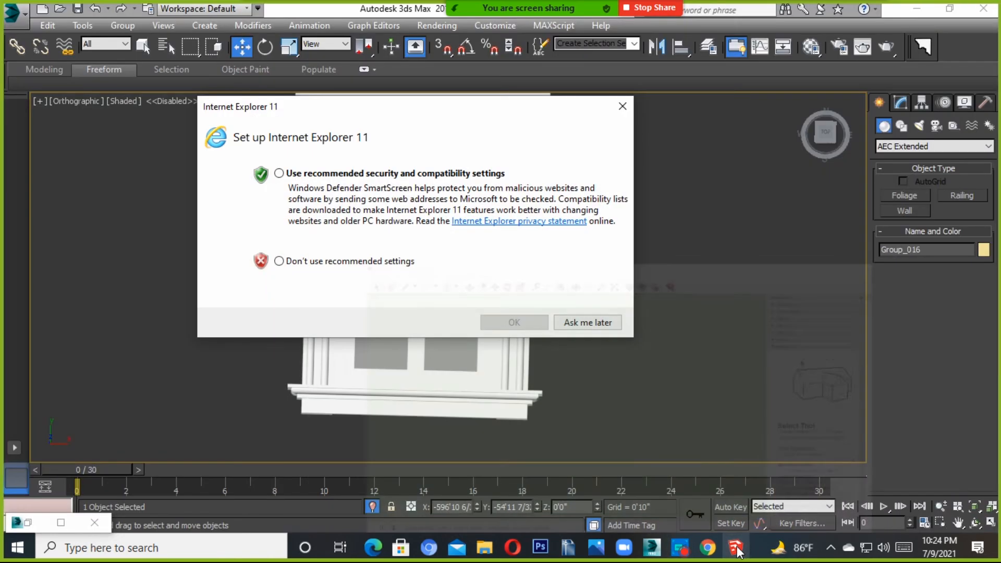
pyautogui.click(621, 107)
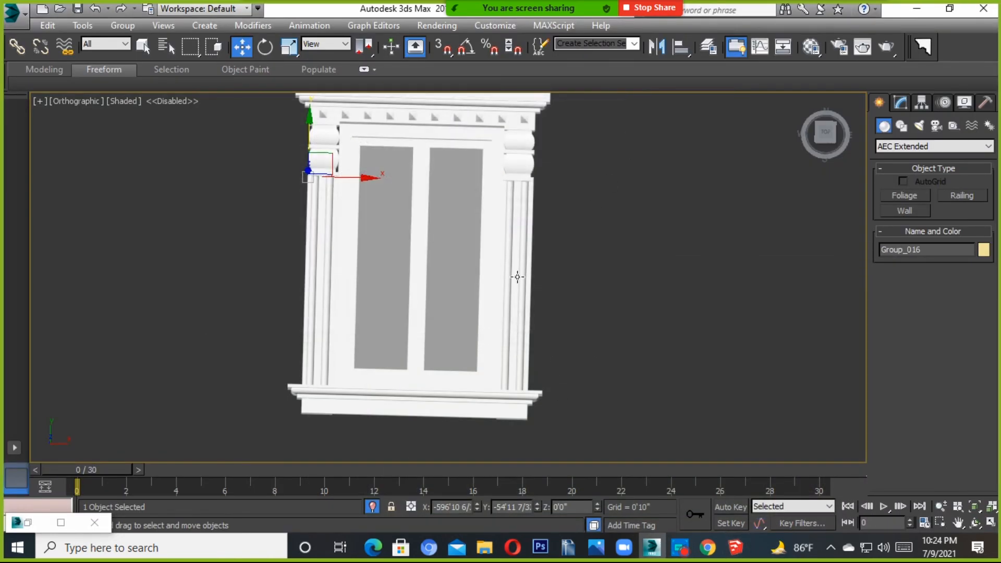
pyautogui.scroll(-5, 518, 277)
pyautogui.click(532, 290)
pyautogui.scroll(3, 531, 290)
pyautogui.click(438, 252)
pyautogui.moveTo(438, 252); pyautogui.dragTo(428, 279, button='middle')
pyautogui.click(511, 287)
pyautogui.scroll(2, 439, 298)
pyautogui.click(431, 289)
pyautogui.press('Delete')
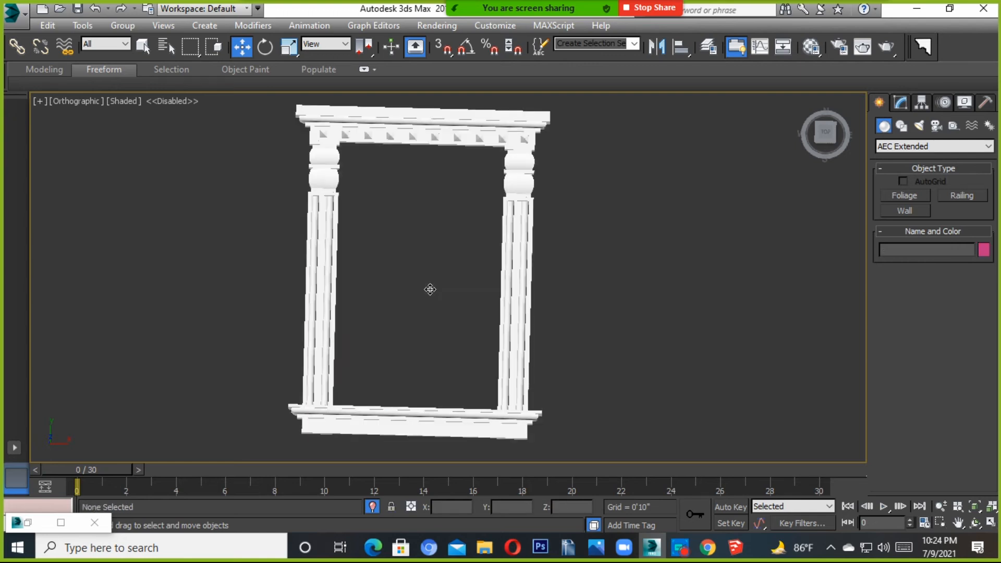
# Step: Try deleting the rounded capital of the window frame's right column, undo the deletion and clear the selection
pyautogui.scroll(4, 443, 289)
pyautogui.click(516, 230)
pyautogui.scroll(-5, 516, 230)
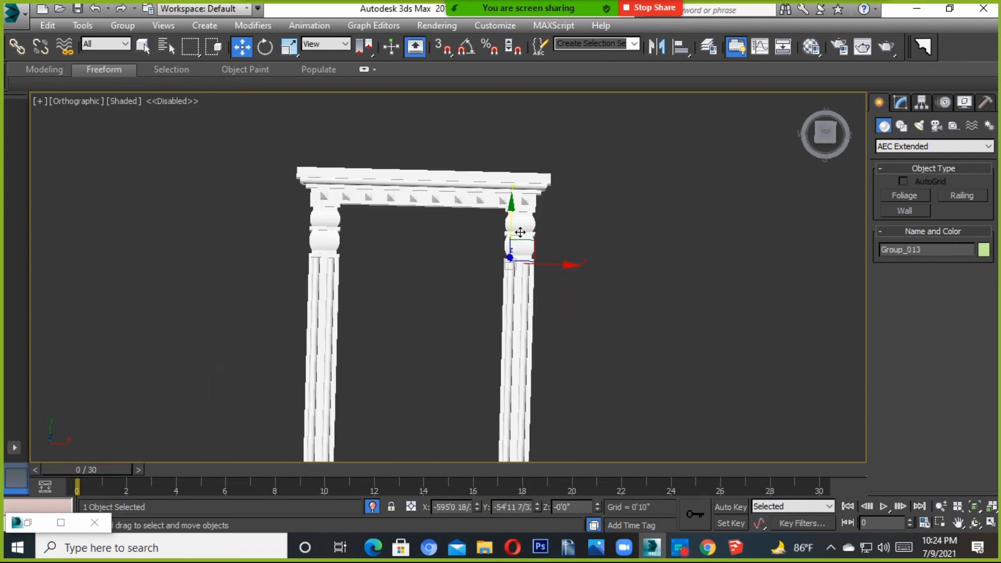
pyautogui.scroll(5, 537, 240)
pyautogui.press('Delete')
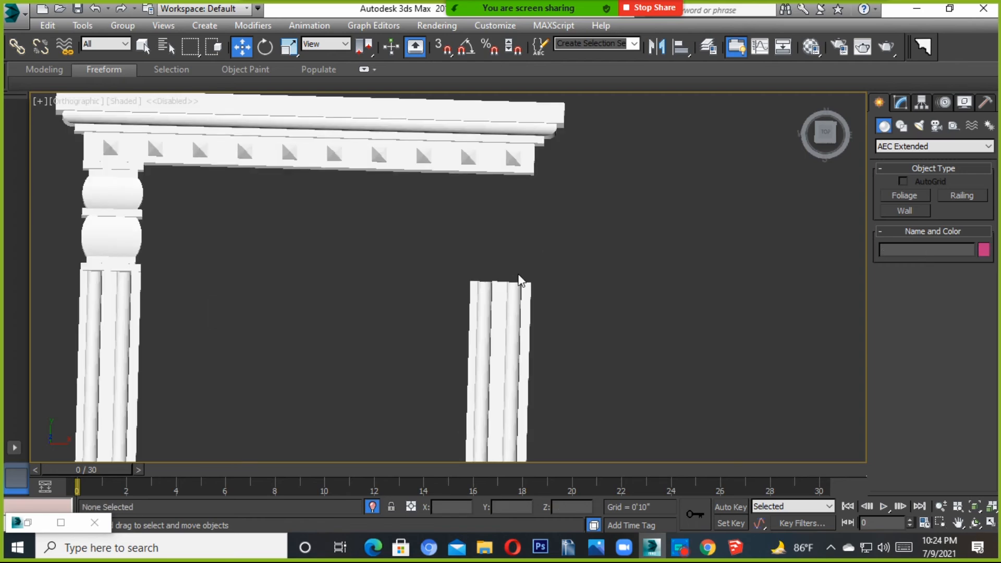
pyautogui.hotkey('ctrl', 'z')
pyautogui.click(583, 231)
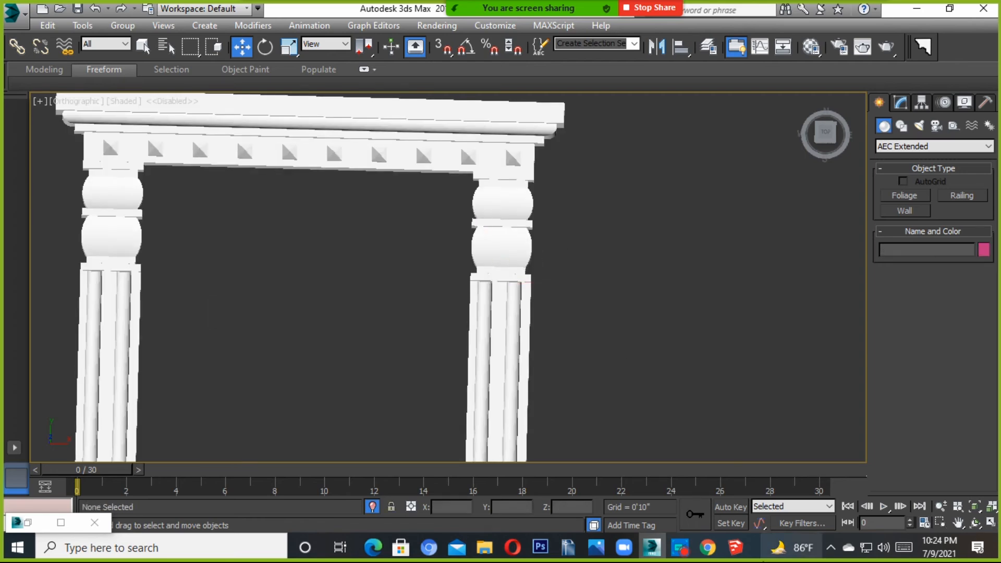
# Step: Switch to SketchUp and open the 3D Warehouse to get models
pyautogui.click(735, 547)
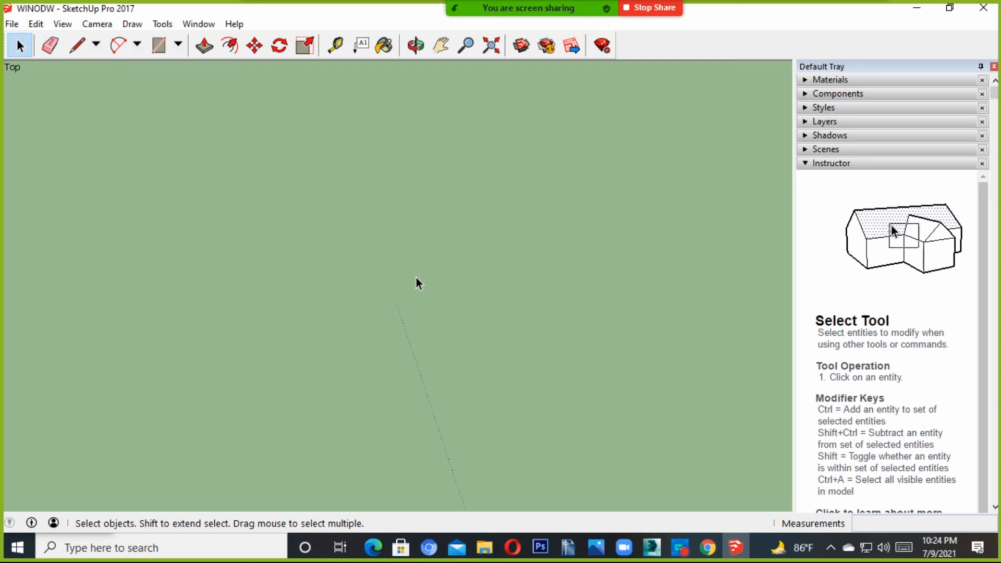
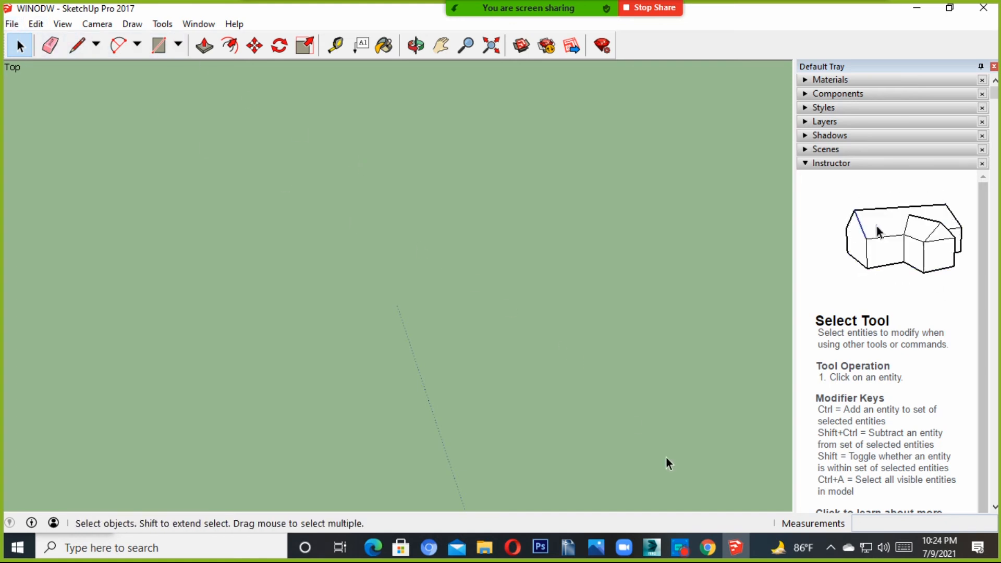
pyautogui.click(12, 25)
pyautogui.click(399, 306)
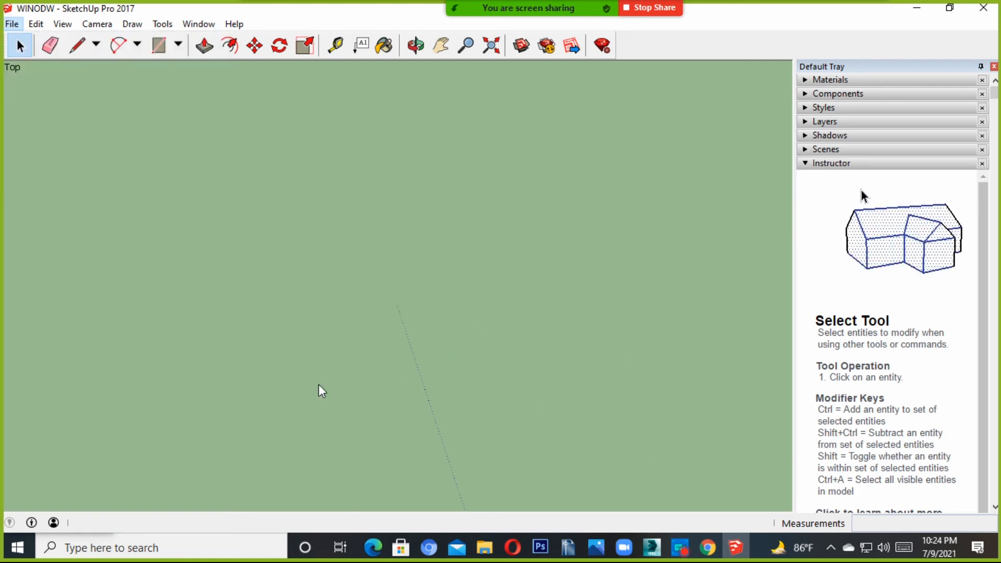
pyautogui.click(13, 24)
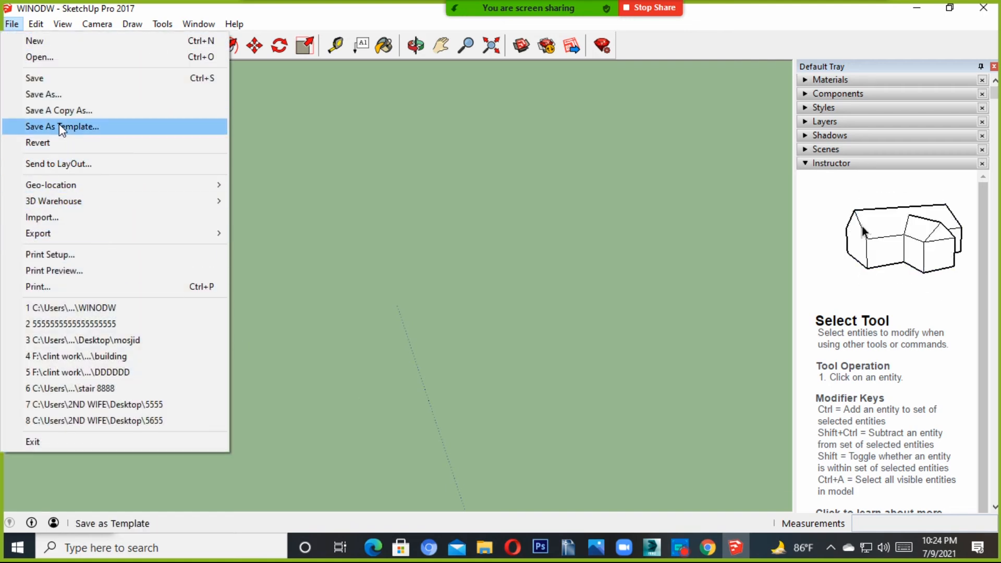
pyautogui.moveTo(87, 207)
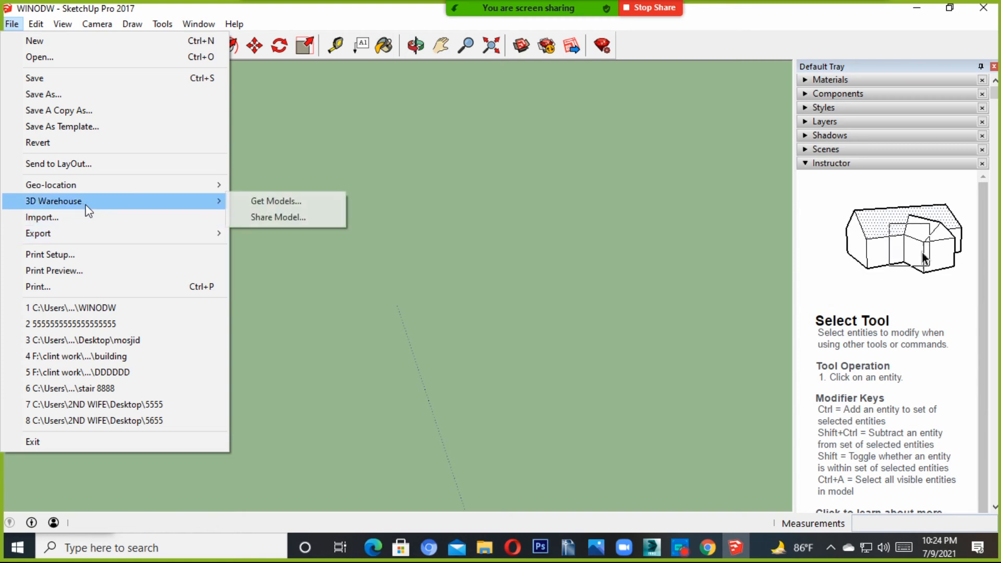
pyautogui.click(297, 206)
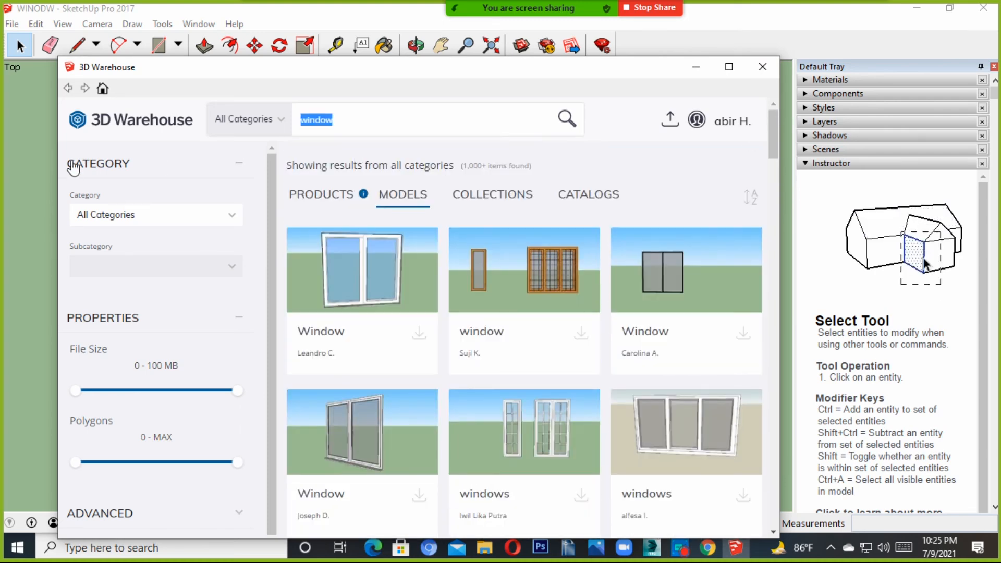
# Step: Replace the 3D Warehouse search term with "door" and run the search across all categories
pyautogui.press('BackSpace')
pyautogui.write('p')
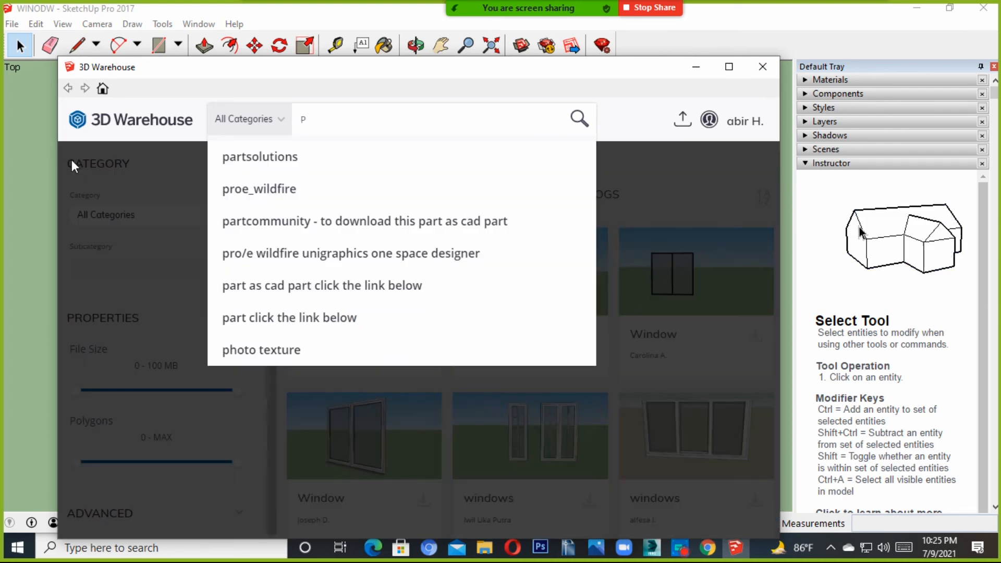
pyautogui.press('BackSpace')
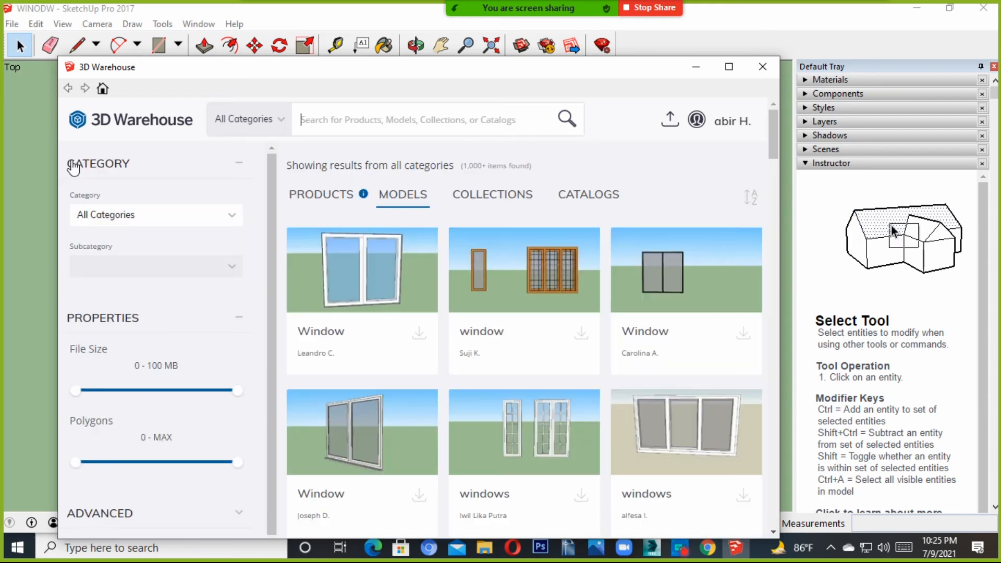
pyautogui.write('DOOR')
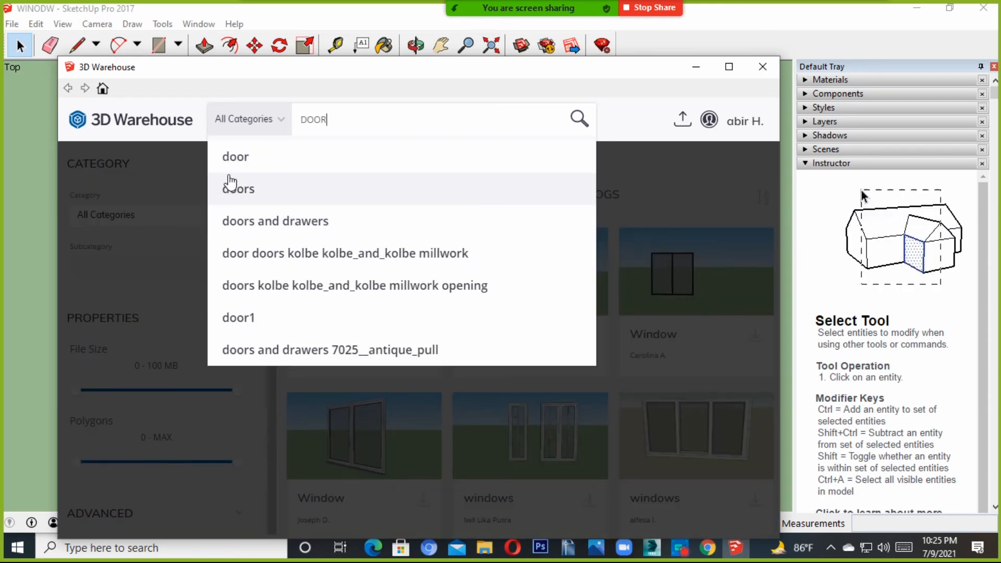
pyautogui.click(235, 159)
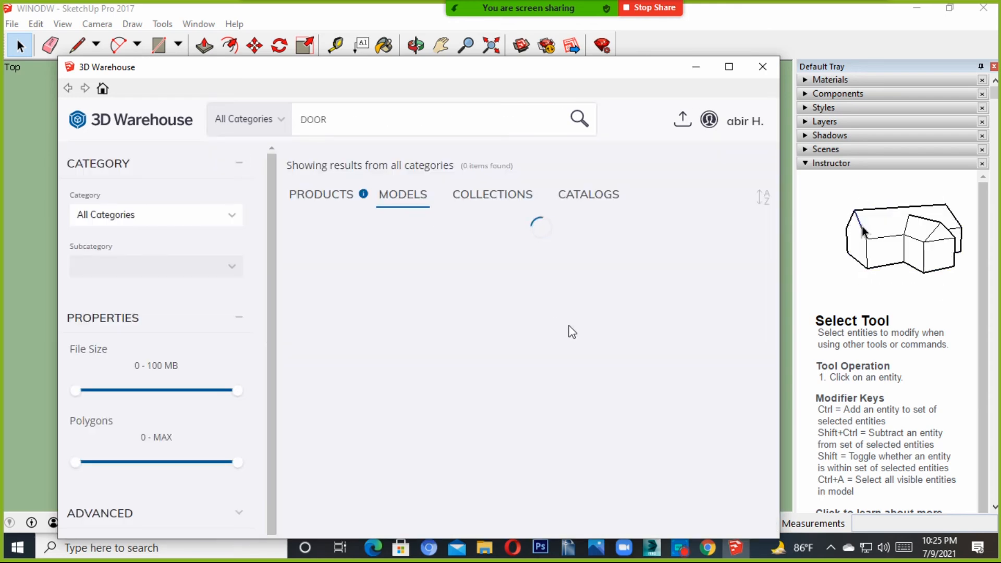
# Step: Maximize the 3D Warehouse, find Door Modern Type 4 and download it directly into the SketchUp model
pyautogui.click(730, 68)
pyautogui.scroll(-8, 609, 281)
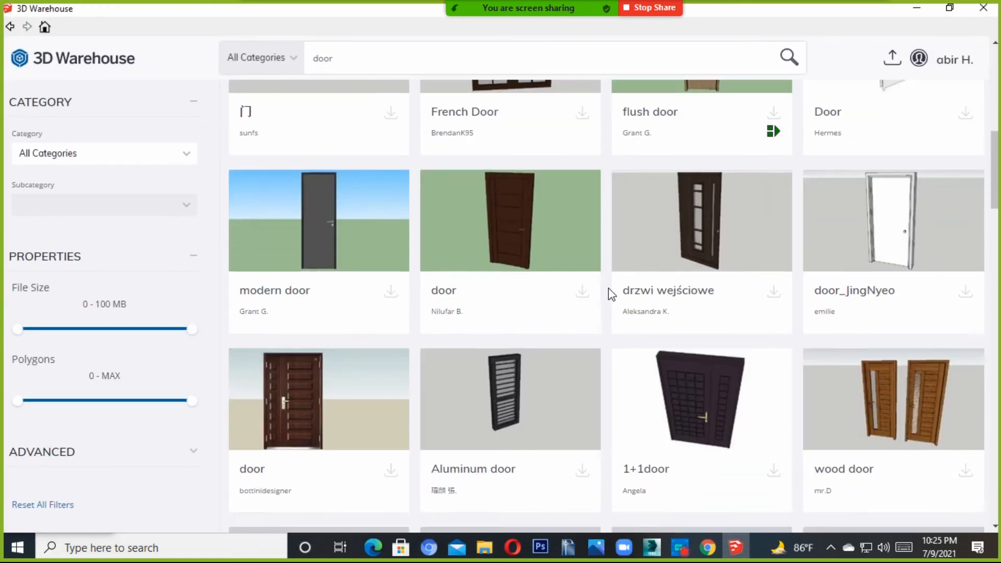
pyautogui.scroll(-10, 611, 294)
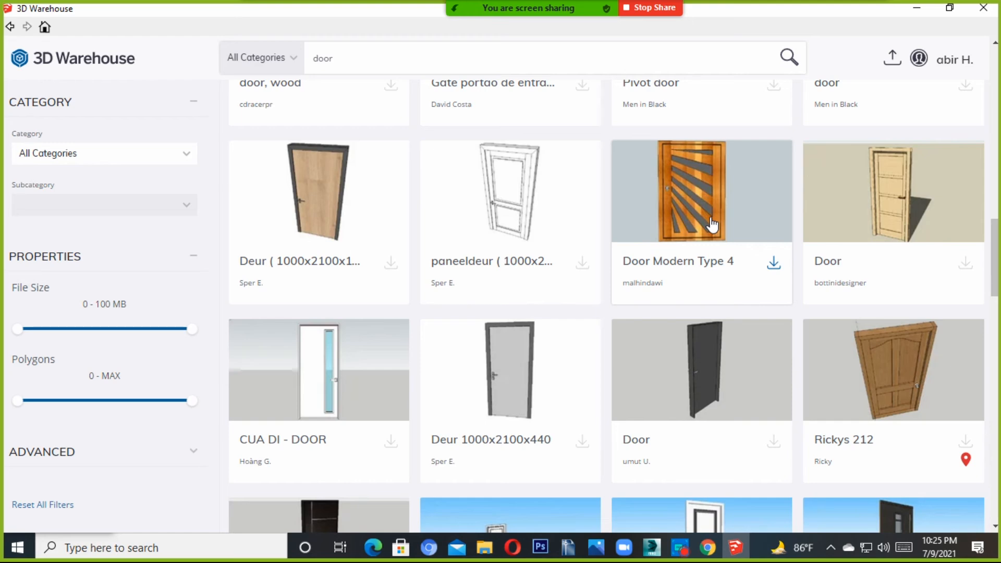
pyautogui.scroll(3, 696, 245)
pyautogui.click(639, 336)
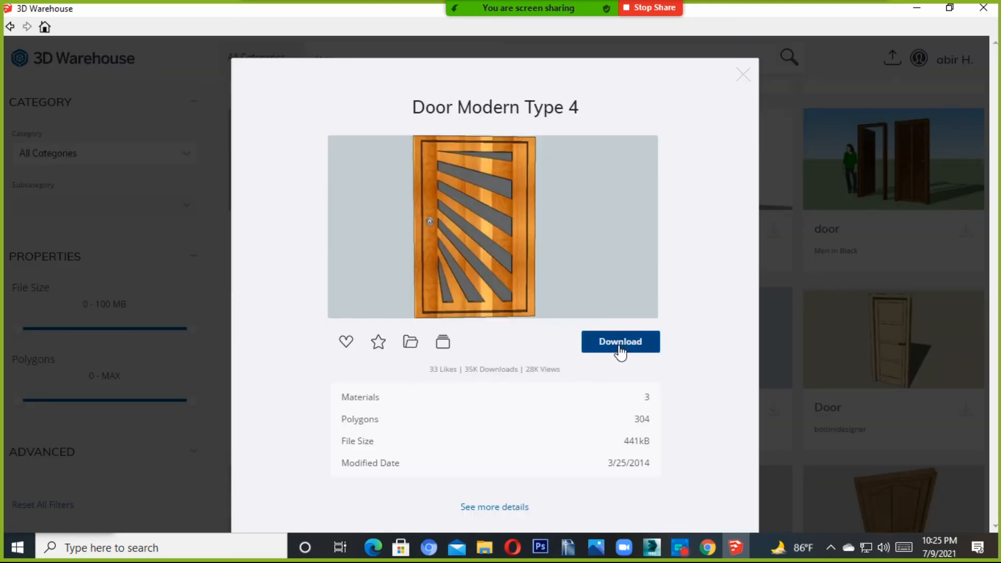
pyautogui.click(613, 354)
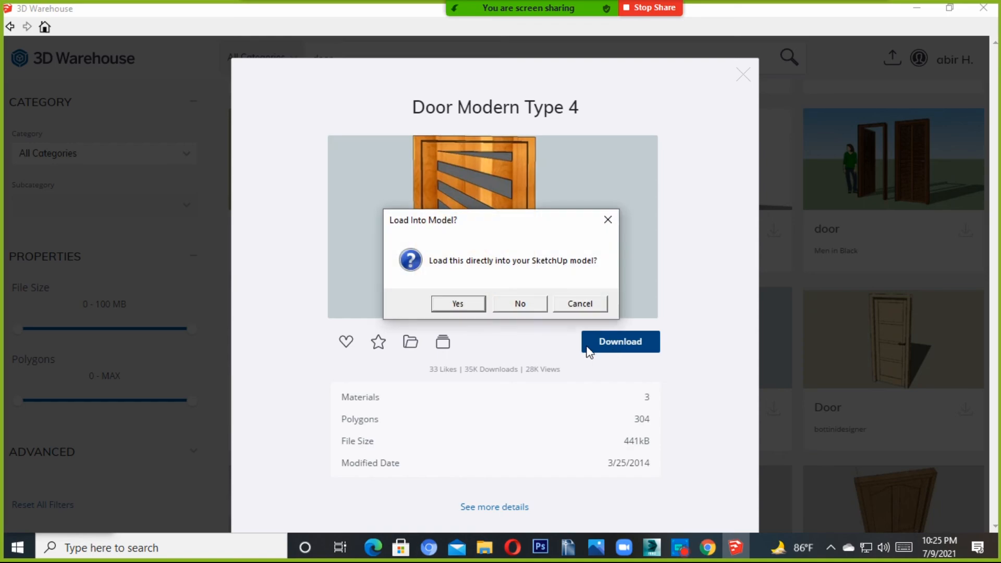
pyautogui.click(471, 309)
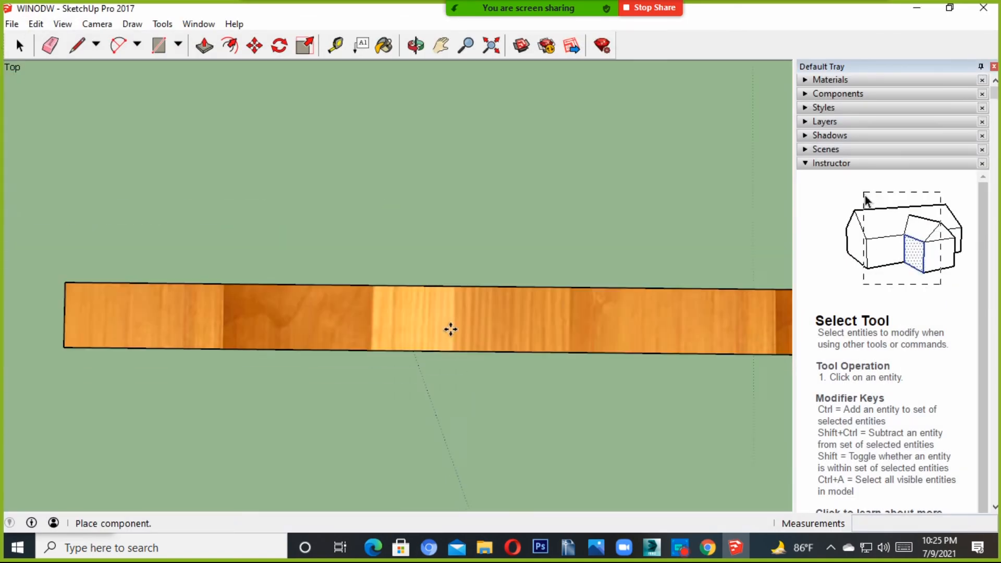
# Step: Place the downloaded door component in the model and orbit to view its front face
pyautogui.moveTo(437, 330); pyautogui.dragTo(370, 364, button='middle')
pyautogui.moveTo(638, 285); pyautogui.dragTo(478, 369, button='middle')
pyautogui.scroll(-3, 478, 368)
pyautogui.moveTo(576, 330); pyautogui.dragTo(561, 256, button='middle')
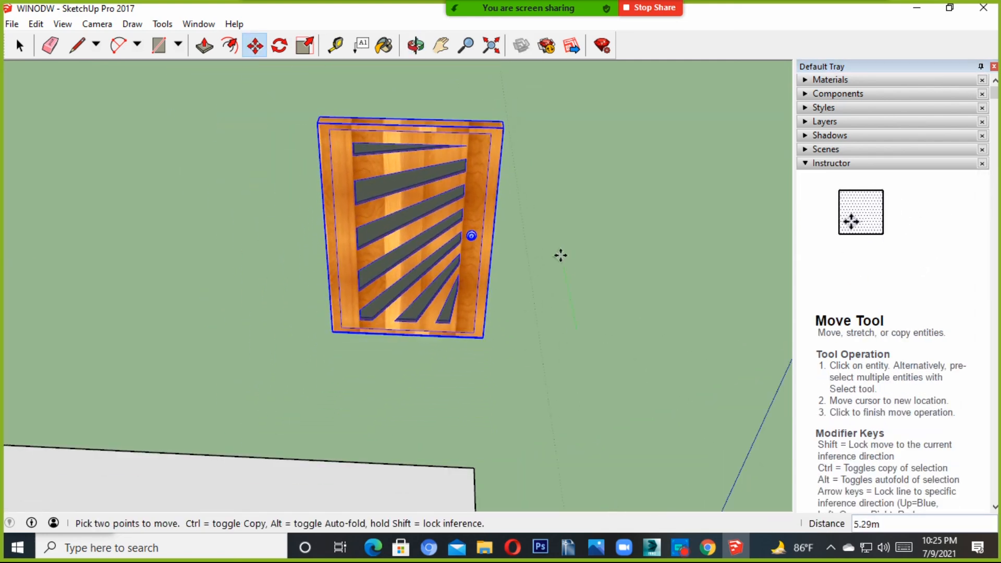
# Step: Save the SketchUp model as DOOR in the house villa03 folder, using the SketchUp Version 7 format
pyautogui.click(12, 24)
pyautogui.click(101, 95)
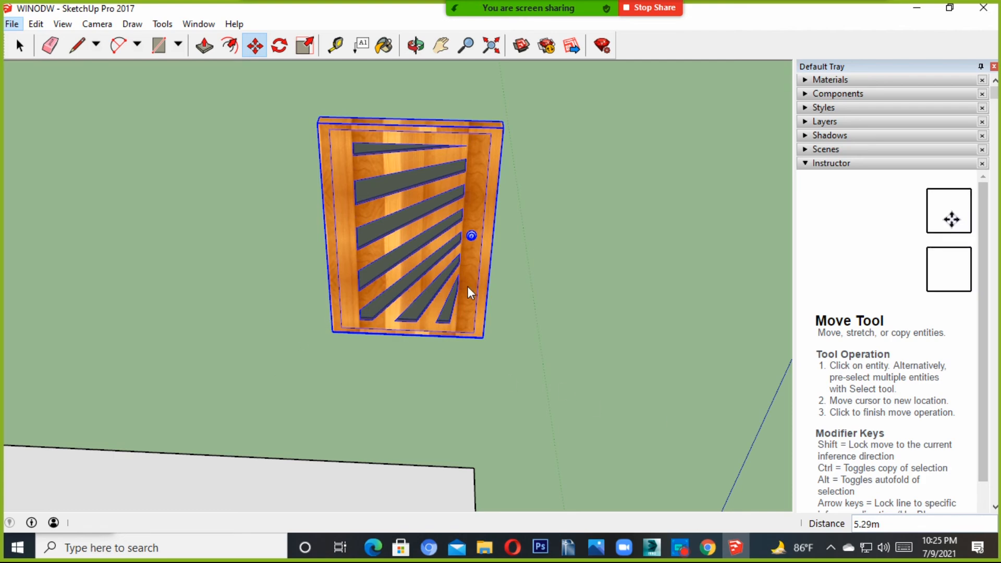
pyautogui.click(9, 24)
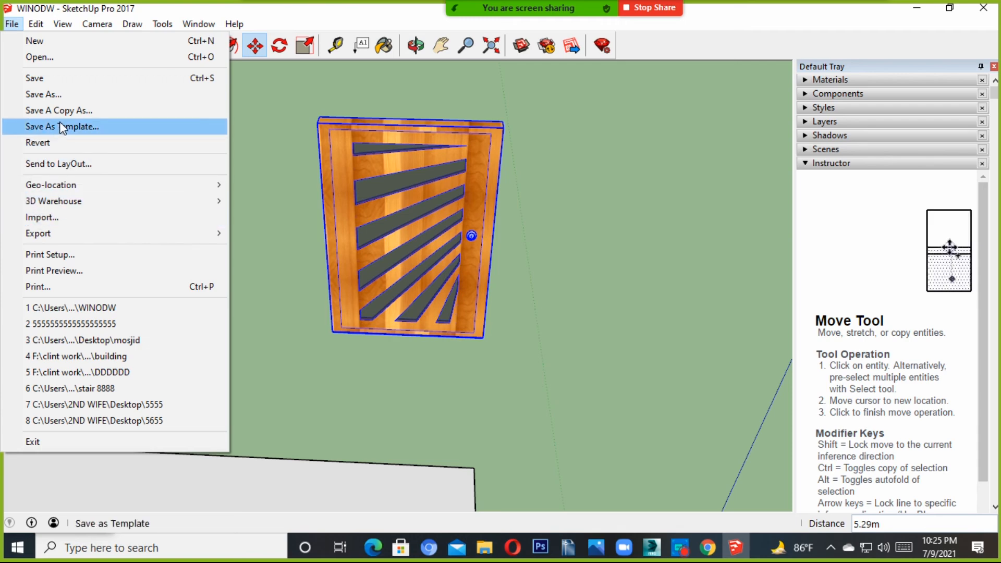
pyautogui.click(64, 95)
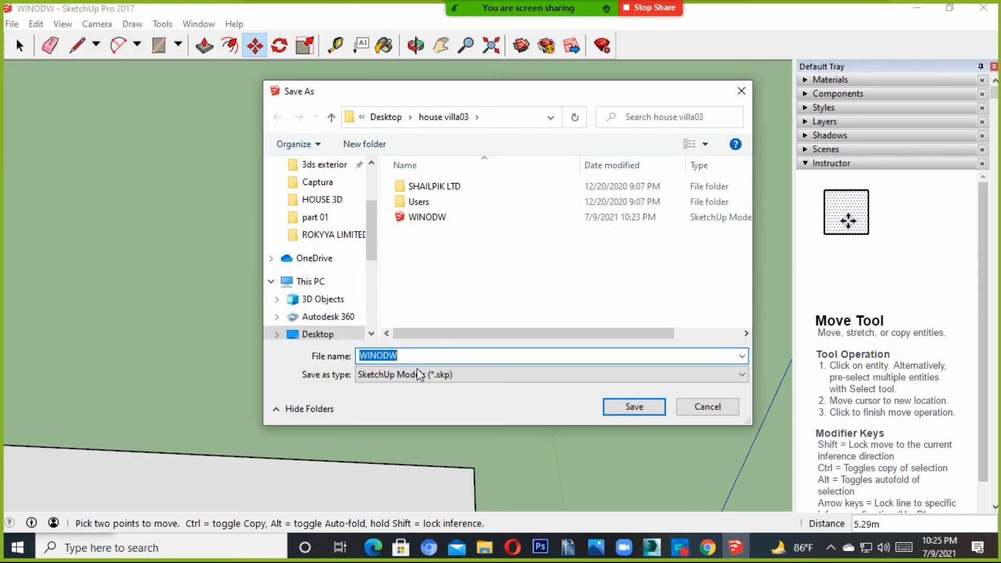
pyautogui.write('D')
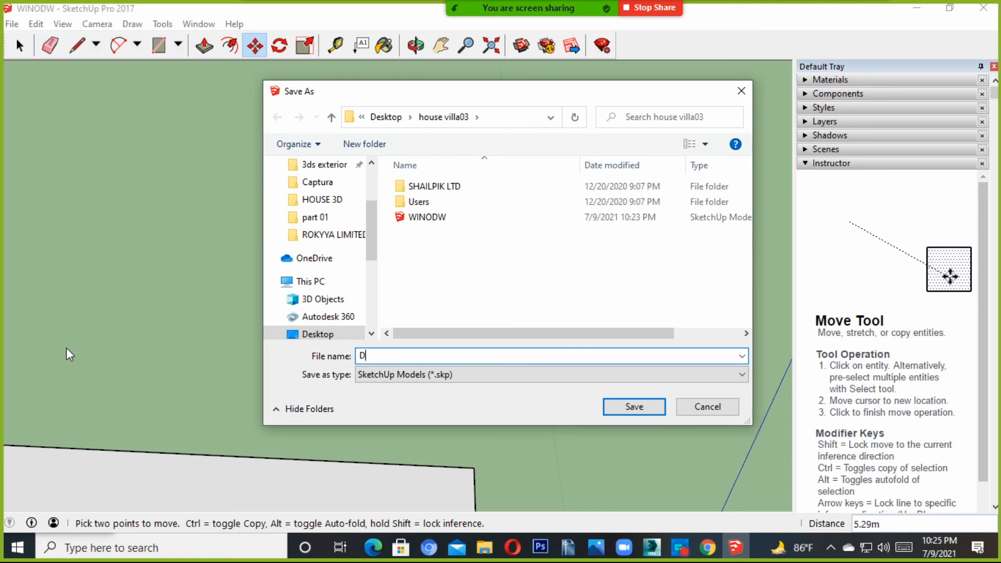
pyautogui.click(417, 374)
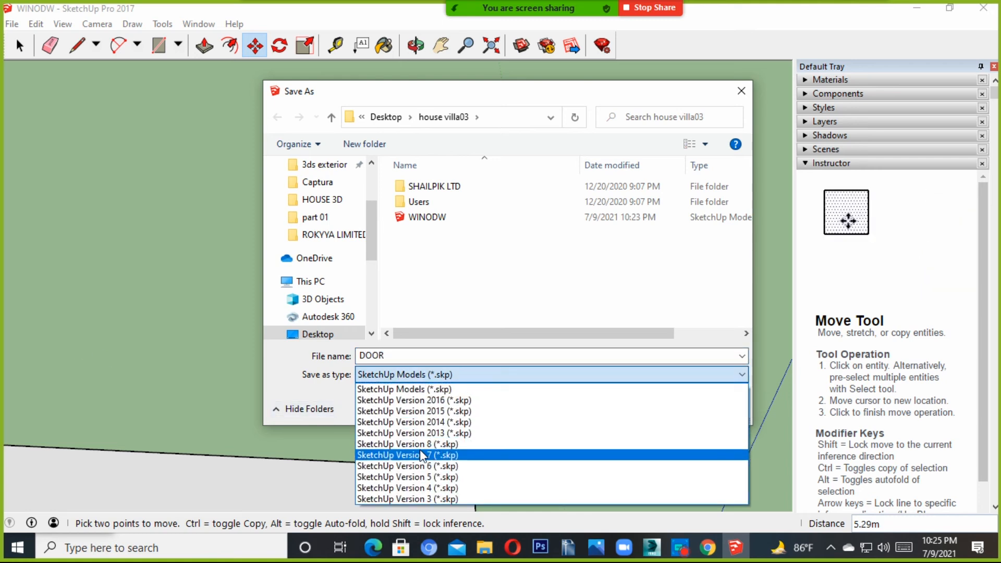
pyautogui.click(421, 455)
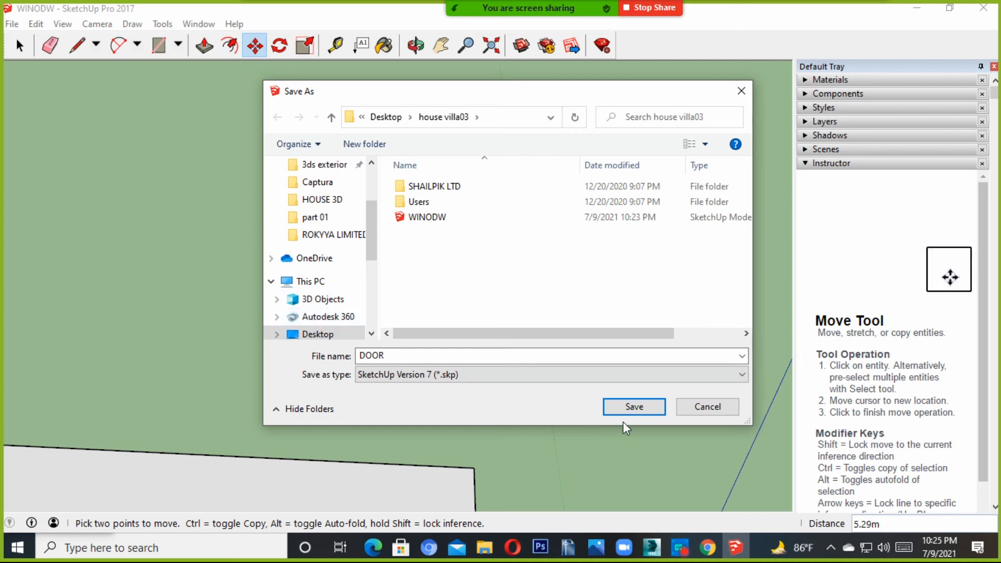
pyautogui.click(640, 408)
pyautogui.scroll(-5, 444, 330)
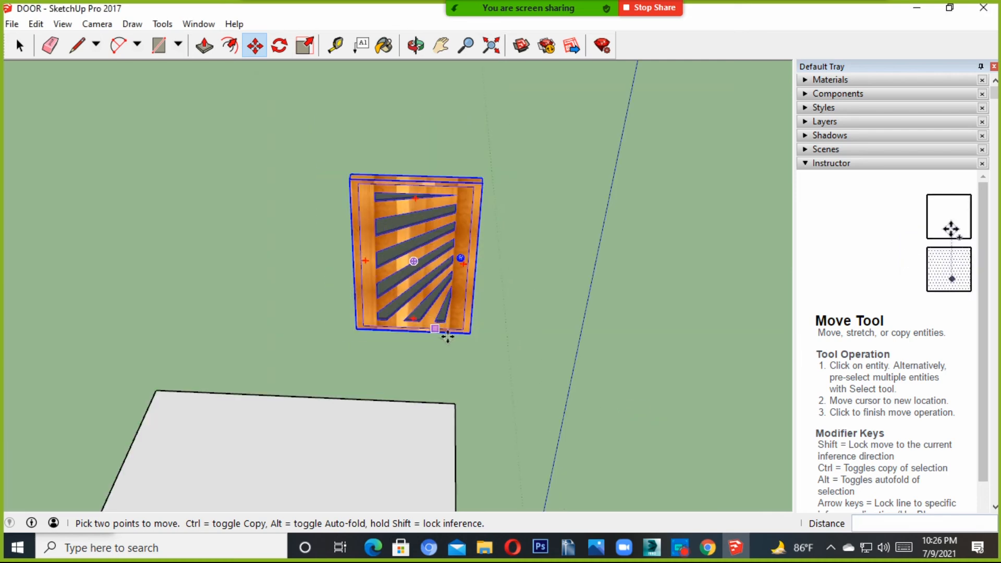
# Step: Switch to 3ds Max and delete the existing white window frame from the scene
pyautogui.click(652, 548)
pyautogui.scroll(-10, 553, 279)
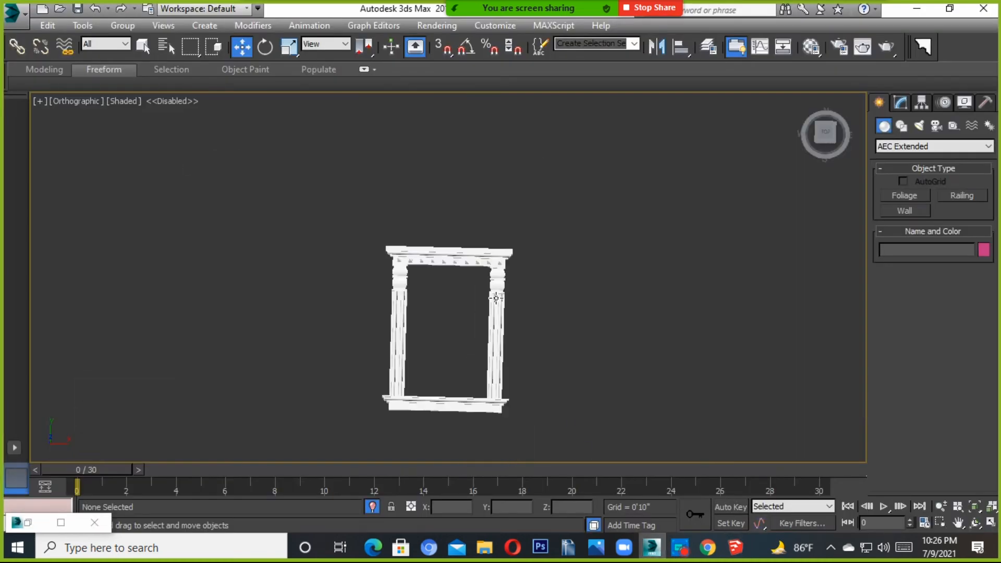
pyautogui.moveTo(553, 279); pyautogui.dragTo(462, 334)
pyautogui.scroll(3, 464, 331)
pyautogui.press('Delete')
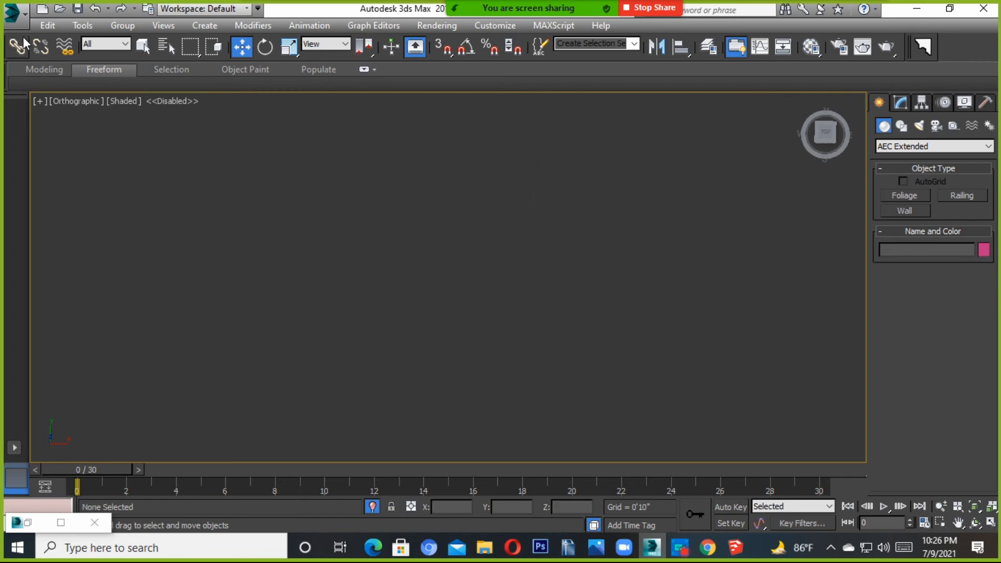
# Step: Import the 161 KB SketchUp window model named with repeated fives from the Desktop into the scene
pyautogui.click(11, 23)
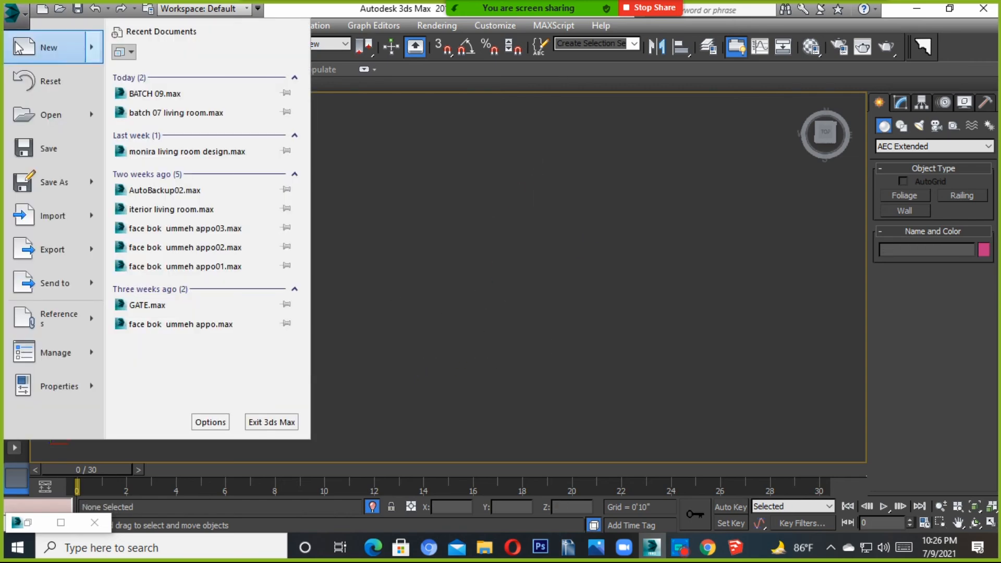
pyautogui.click(41, 220)
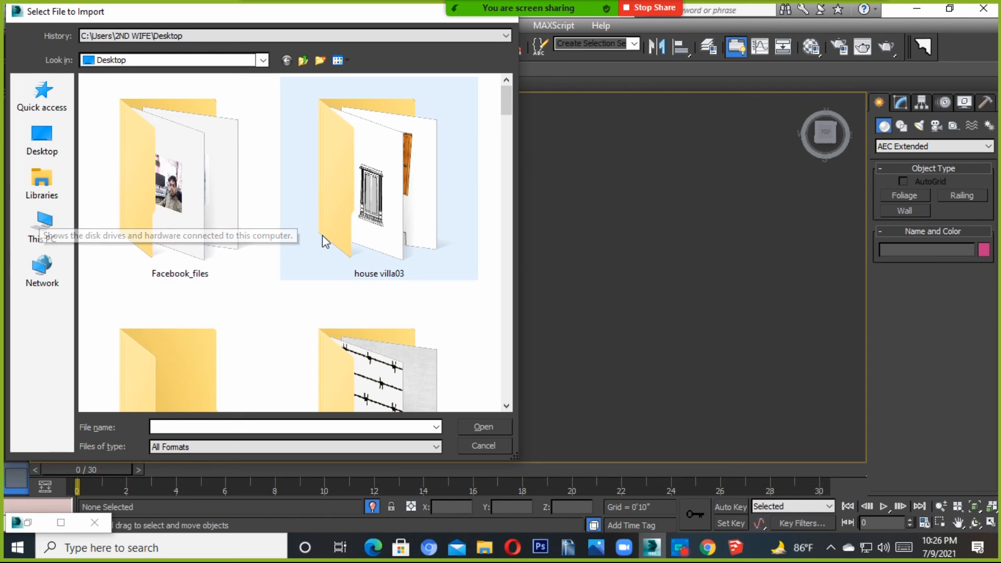
pyautogui.click(42, 139)
pyautogui.scroll(-8, 320, 232)
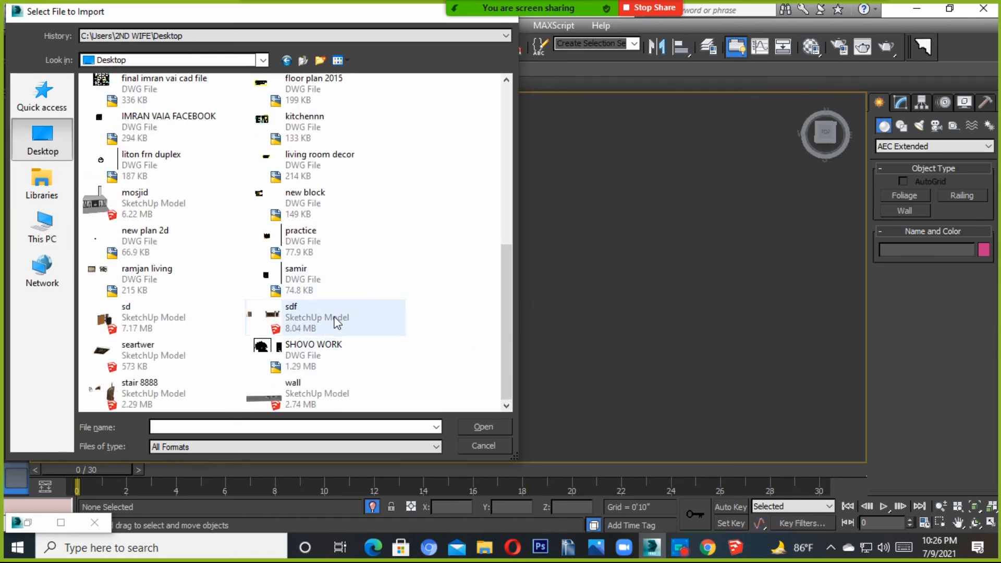
pyautogui.scroll(2, 336, 322)
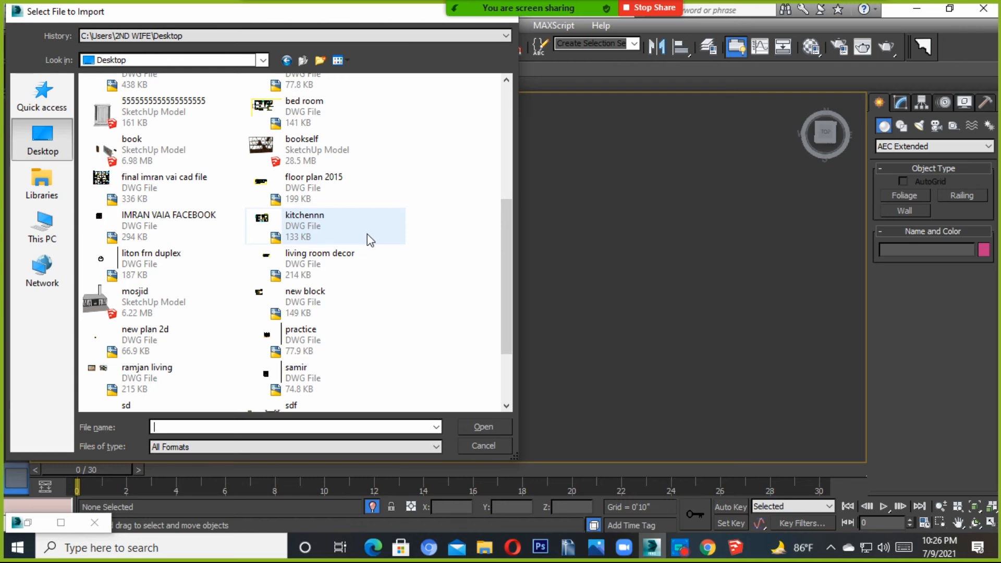
pyautogui.scroll(2, 339, 261)
pyautogui.scroll(-2, 313, 245)
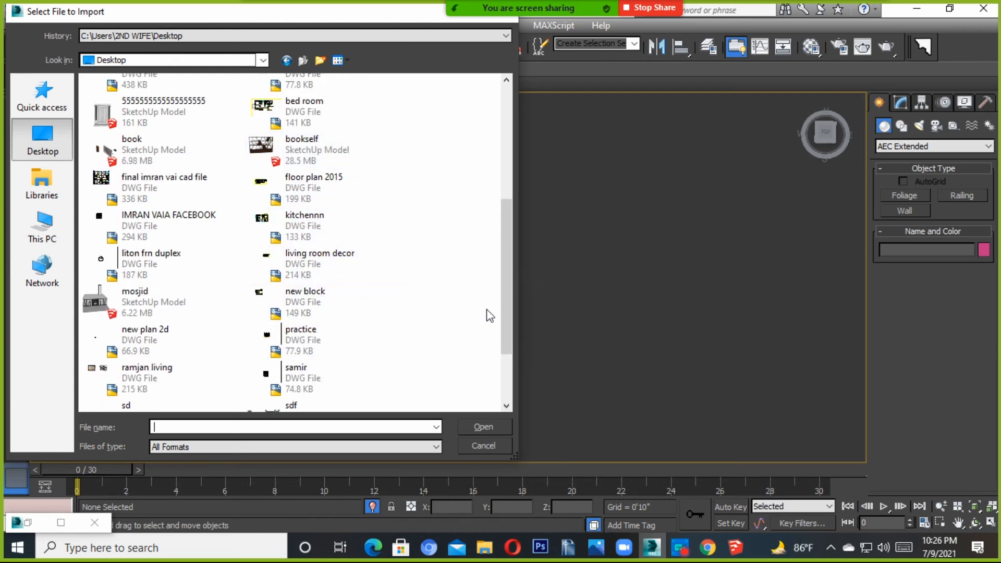
pyautogui.moveTo(506, 287); pyautogui.dragTo(512, 382)
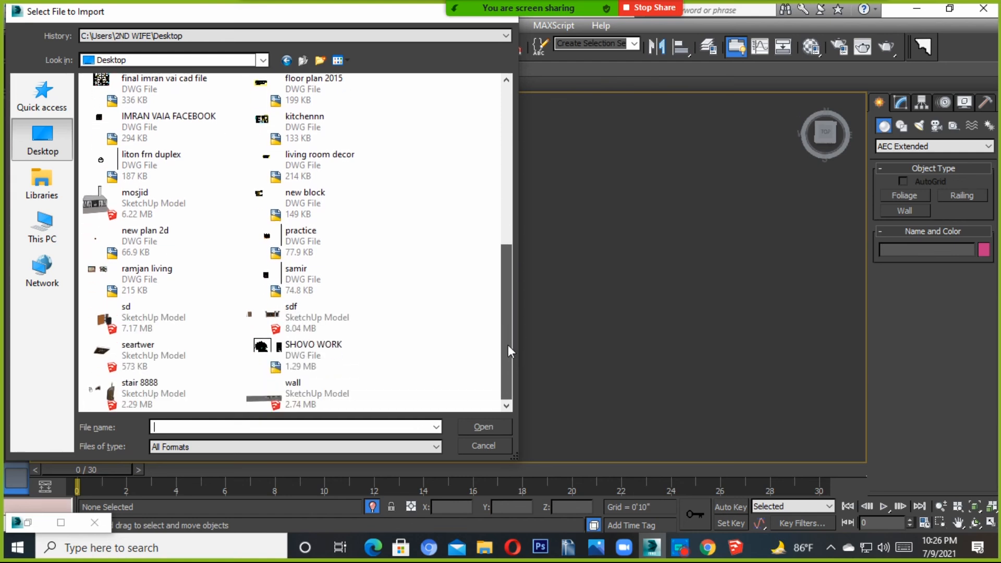
pyautogui.scroll(2, 498, 311)
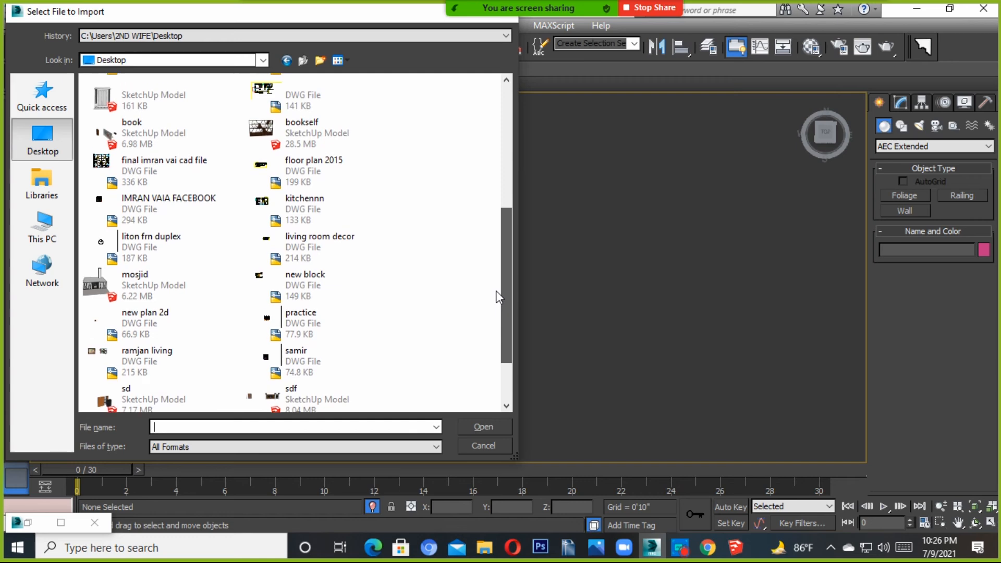
pyautogui.scroll(3, 497, 282)
pyautogui.scroll(-2, 495, 255)
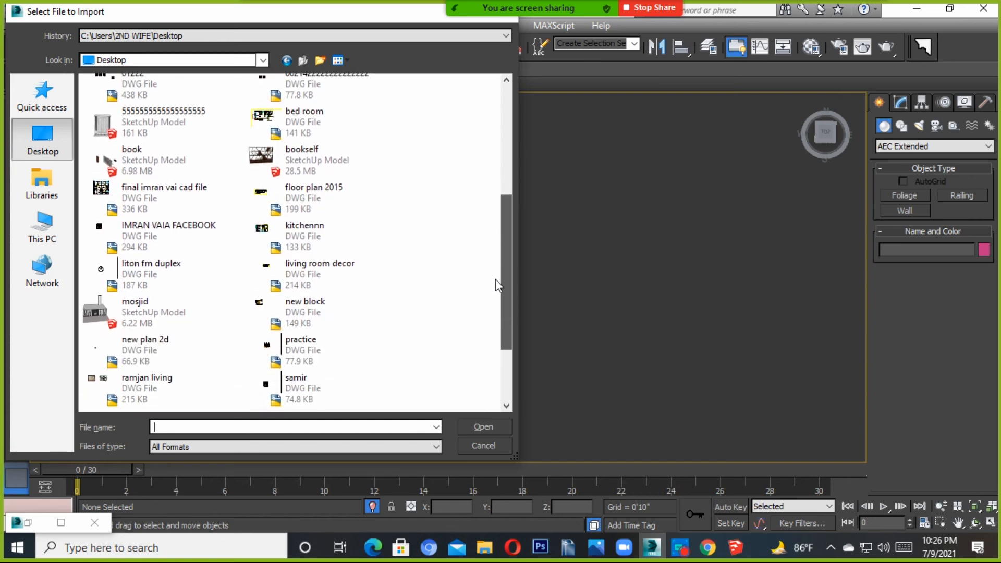
pyautogui.scroll(1, 495, 270)
pyautogui.click(162, 147)
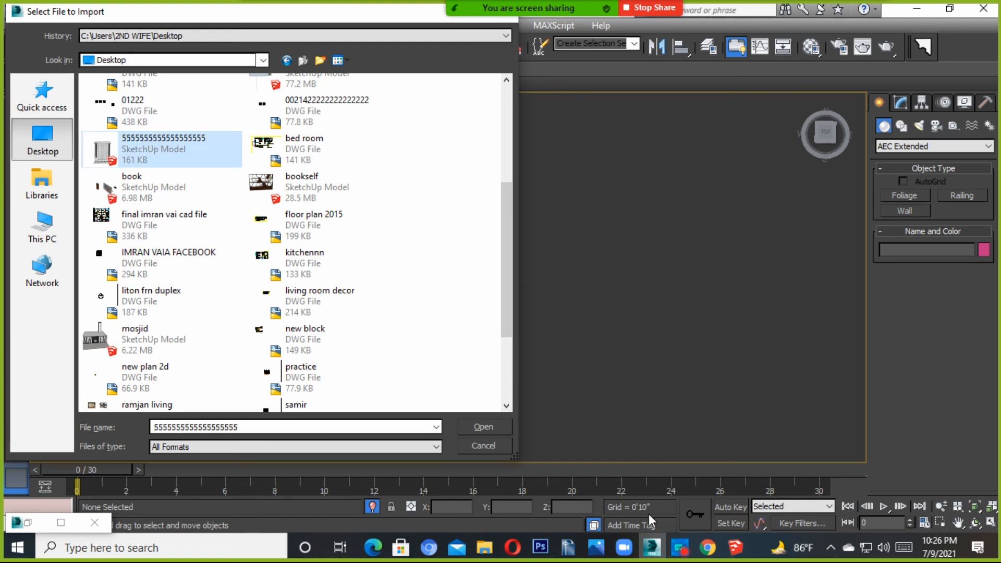
pyautogui.click(495, 428)
pyautogui.click(524, 332)
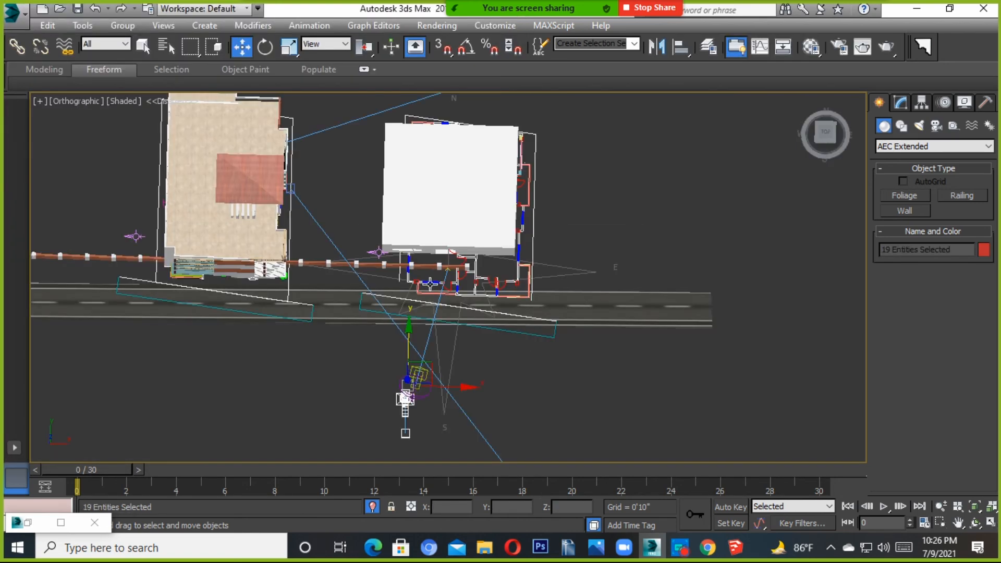
# Step: Deselect the imported entities and delete the small figure standing beside the imported window
pyautogui.scroll(-3, 471, 317)
pyautogui.keyDown('alt'); pyautogui.moveTo(471, 317); pyautogui.dragTo(510, 236, button='middle'); pyautogui.keyUp('alt')
pyautogui.scroll(3, 424, 339)
pyautogui.click(440, 318)
pyautogui.scroll(4, 430, 344)
pyautogui.click(412, 319)
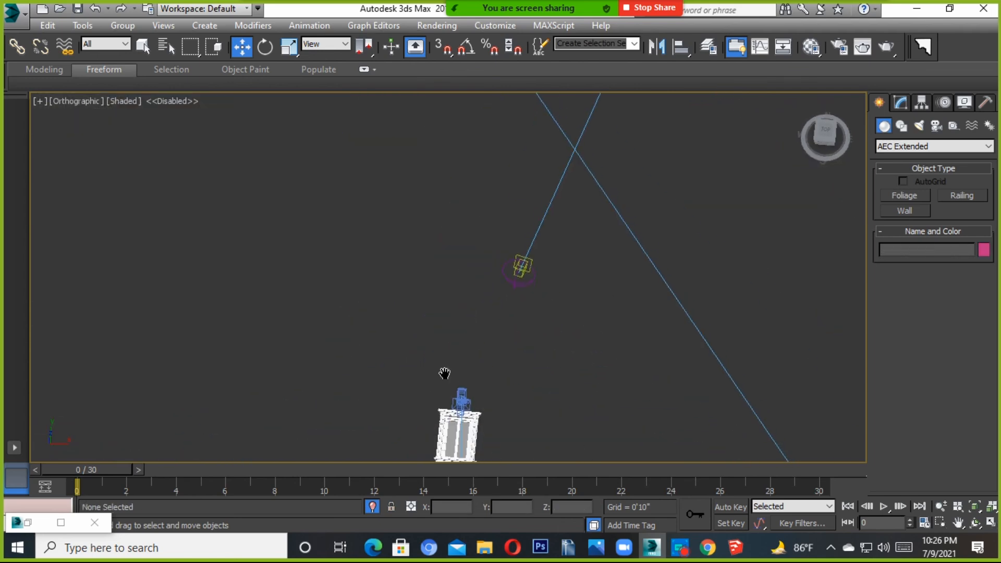
pyautogui.moveTo(445, 373); pyautogui.dragTo(445, 302, button='middle')
pyautogui.scroll(4, 469, 341)
pyautogui.click(448, 315)
pyautogui.press('Delete')
pyautogui.moveTo(465, 348); pyautogui.dragTo(463, 248, button='middle')
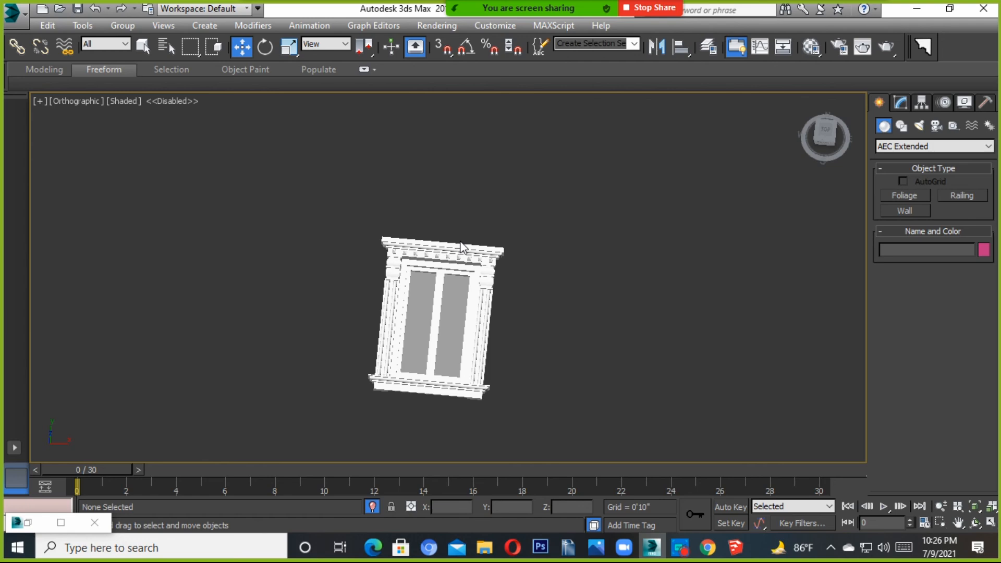
# Step: Delete the leftover objects around the imported window, keeping the window component
pyautogui.scroll(3, 460, 321)
pyautogui.click(454, 311)
pyautogui.keyDown('alt'); pyautogui.moveTo(453, 312); pyautogui.dragTo(476, 360, button='middle'); pyautogui.keyUp('alt')
pyautogui.scroll(-10, 483, 348)
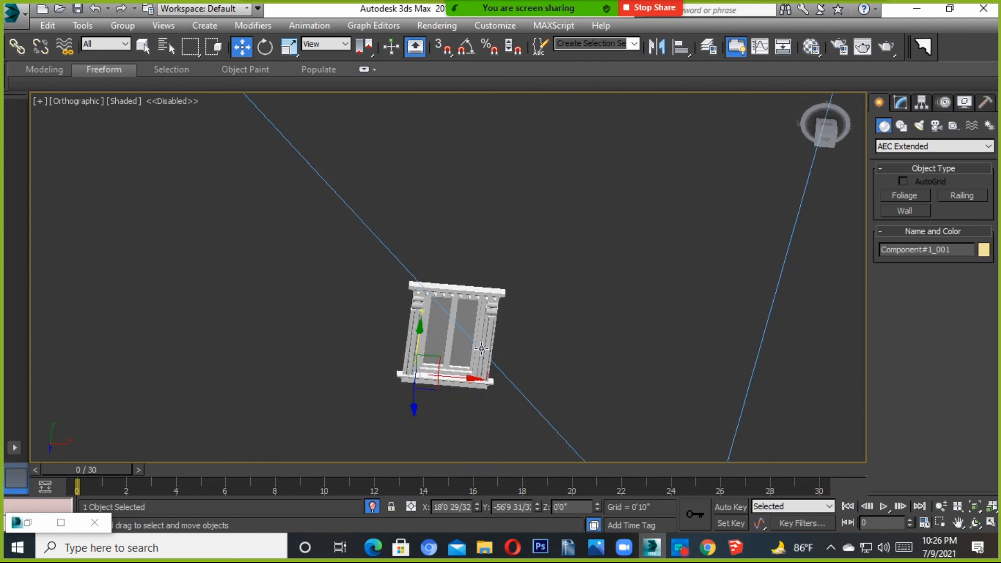
pyautogui.moveTo(605, 401); pyautogui.dragTo(591, 328, button='middle')
pyautogui.moveTo(531, 419); pyautogui.dragTo(529, 419)
pyautogui.press('Delete')
pyautogui.scroll(10, 469, 276)
pyautogui.moveTo(494, 265); pyautogui.dragTo(321, 405)
pyautogui.press('Delete')
pyautogui.scroll(-8, 398, 305)
pyautogui.moveTo(389, 271); pyautogui.dragTo(384, 340, button='middle')
pyautogui.scroll(9, 387, 319)
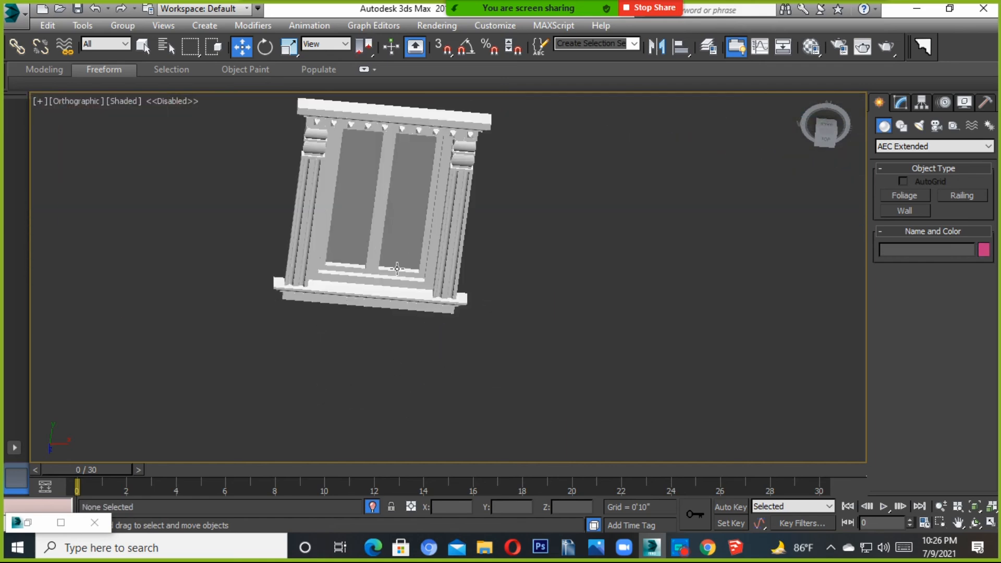
# Step: Select the imported window component and examine it from another angle
pyautogui.click(396, 273)
pyautogui.scroll(-5, 406, 339)
pyautogui.keyDown('alt'); pyautogui.moveTo(407, 365); pyautogui.dragTo(257, 327, button='middle'); pyautogui.keyUp('alt')
pyautogui.scroll(5, 361, 277)
pyautogui.scroll(-3, 485, 303)
pyautogui.moveTo(473, 319); pyautogui.dragTo(438, 352, button='middle')
pyautogui.click(595, 337)
pyautogui.scroll(2, 471, 336)
pyautogui.click(462, 333)
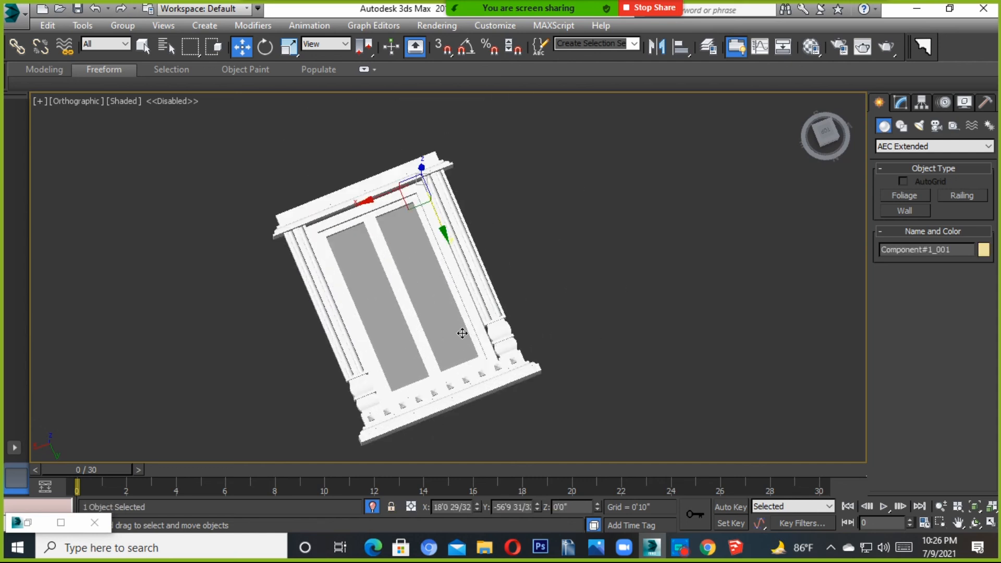
pyautogui.scroll(-3, 462, 333)
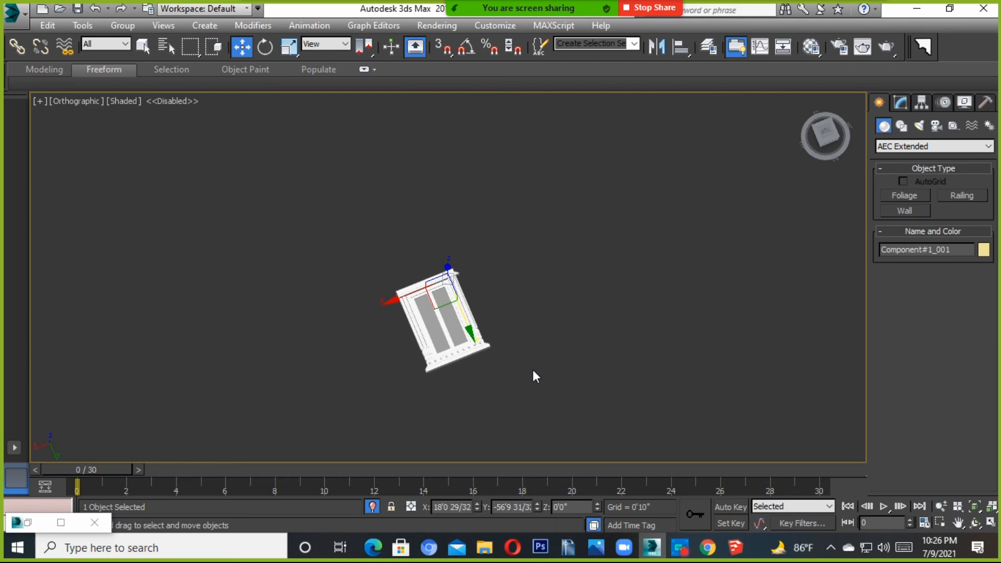
pyautogui.click(600, 347)
# Step: Switch to Captura, check the audio source options and minimize the recorder window
pyautogui.click(680, 547)
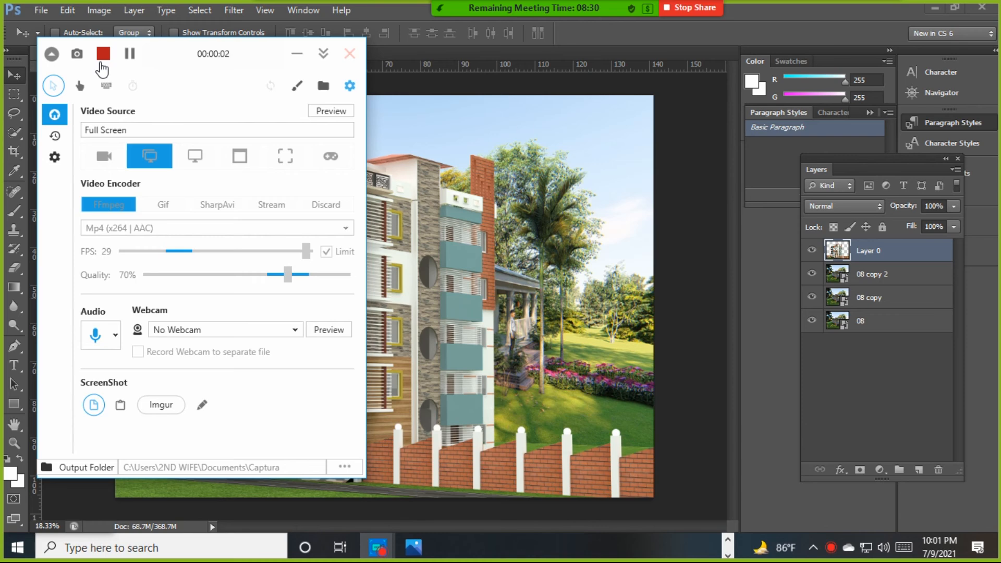
pyautogui.click(104, 345)
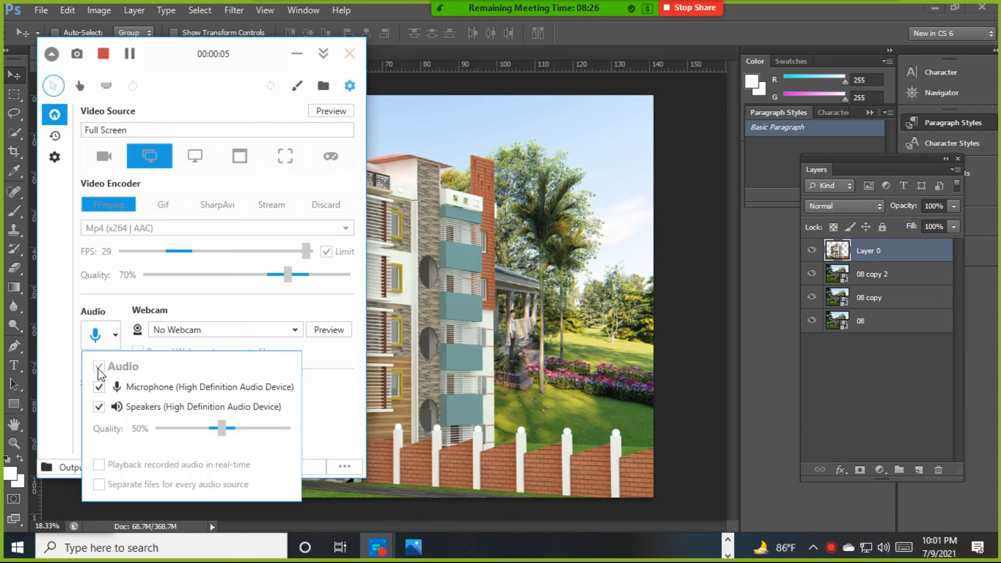
pyautogui.click(303, 54)
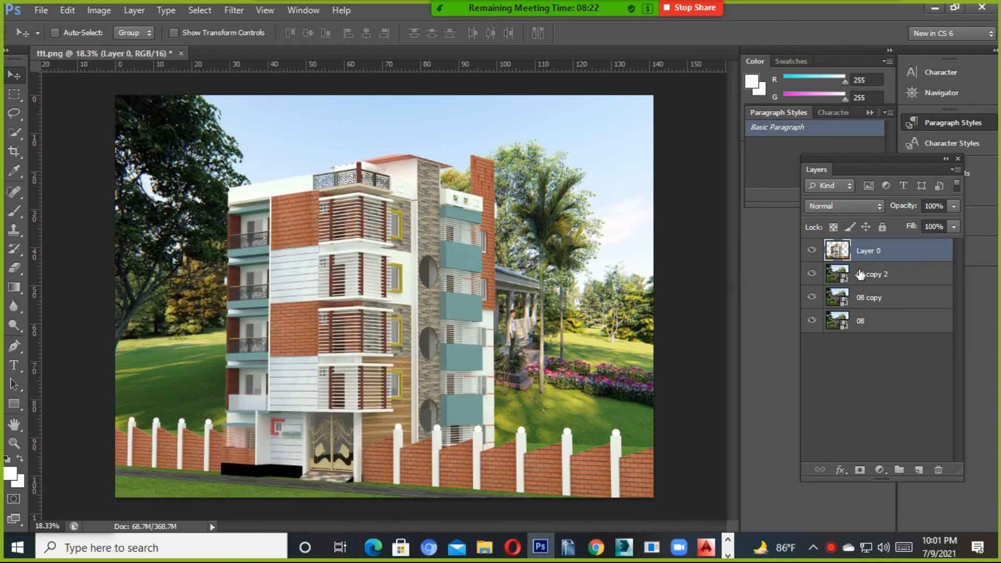
# Step: Delete the background layers 08 copy 2, 08 copy and 08 from ttt.png, keeping Layer 0
pyautogui.click(875, 274)
pyautogui.press('Delete')
pyautogui.press('Delete')
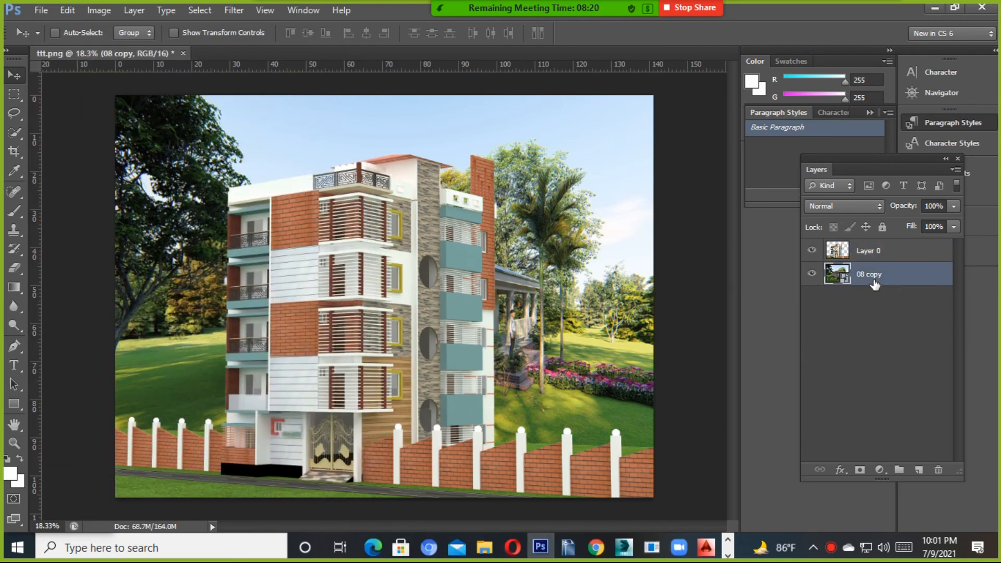
pyautogui.press('Delete')
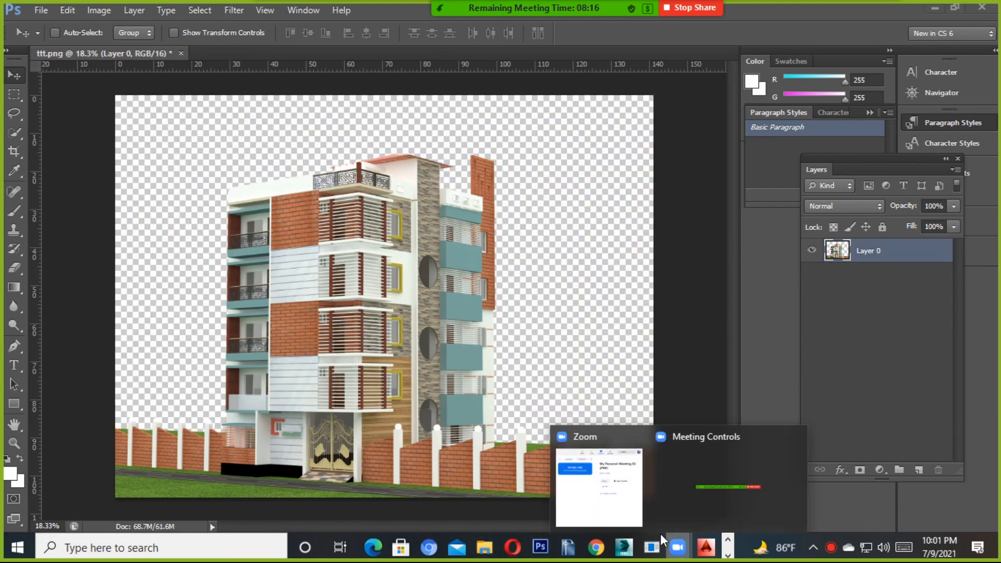
# Step: Minimize Photoshop, close the GRAM folder window and minimize AutoCAD to bring up the building in 3ds Max
pyautogui.click(934, 9)
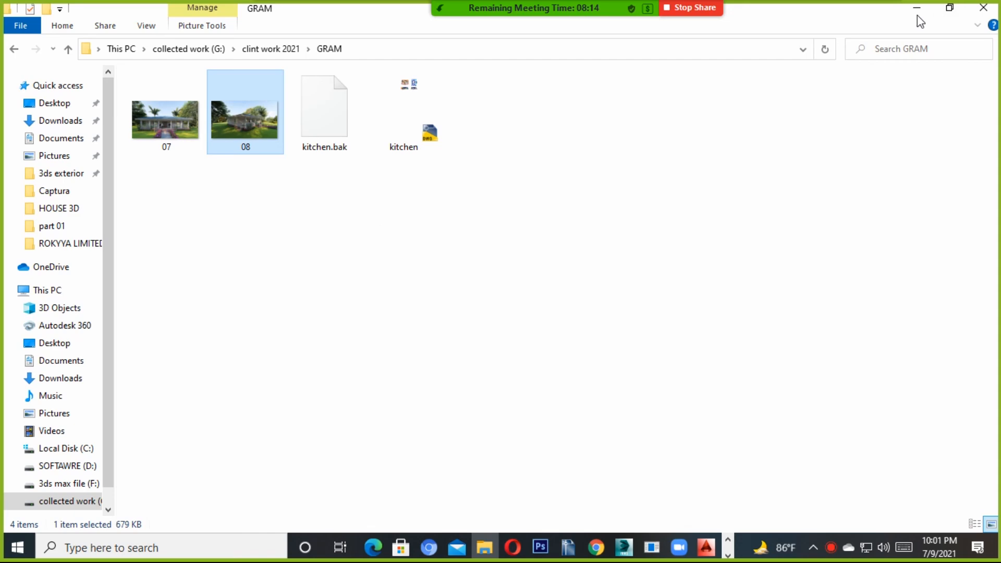
pyautogui.click(991, 11)
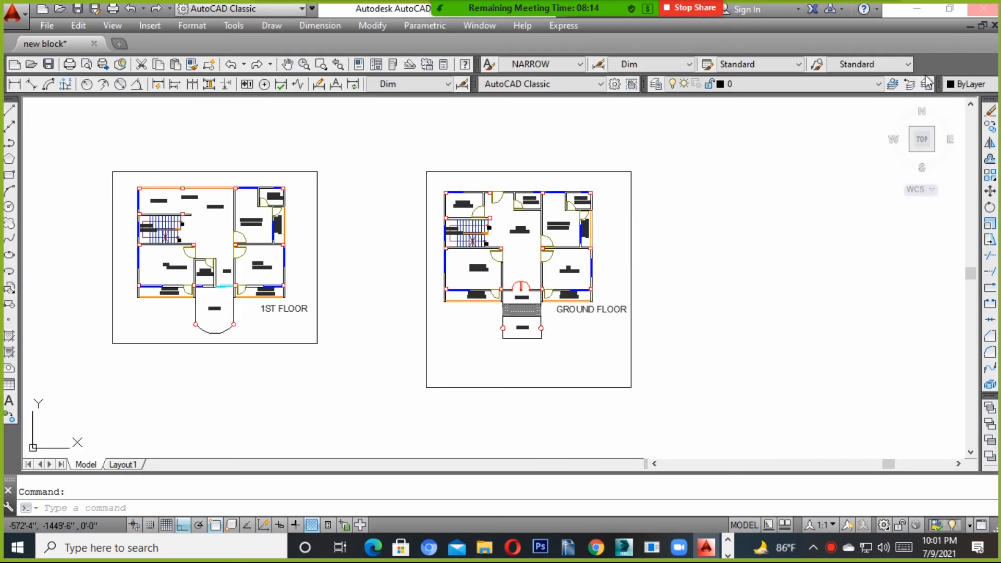
pyautogui.click(926, 10)
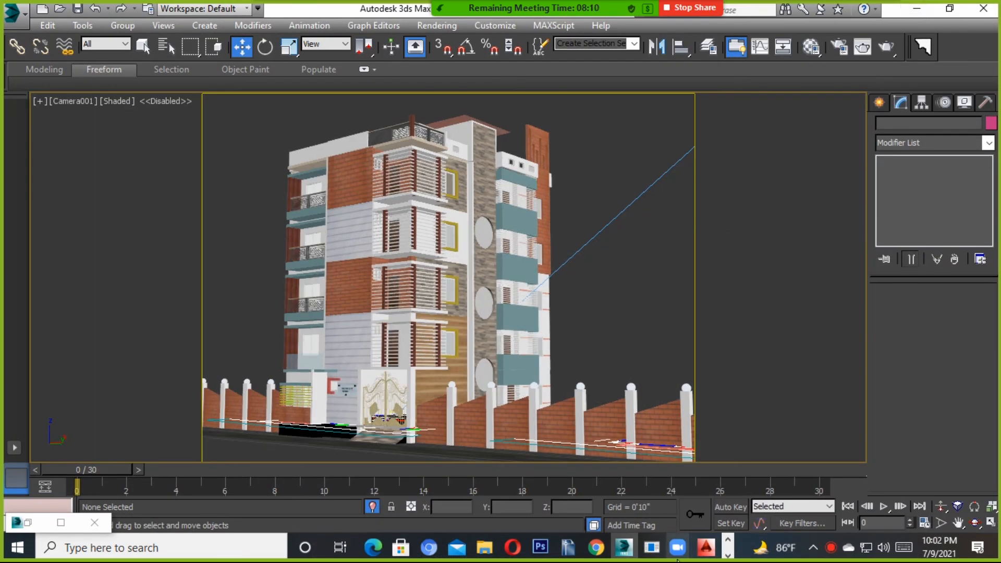
# Step: Switch to Photoshop's ttt.png and open the clint work 2021\GRAM folder on drive G in File Explorer
pyautogui.click(542, 547)
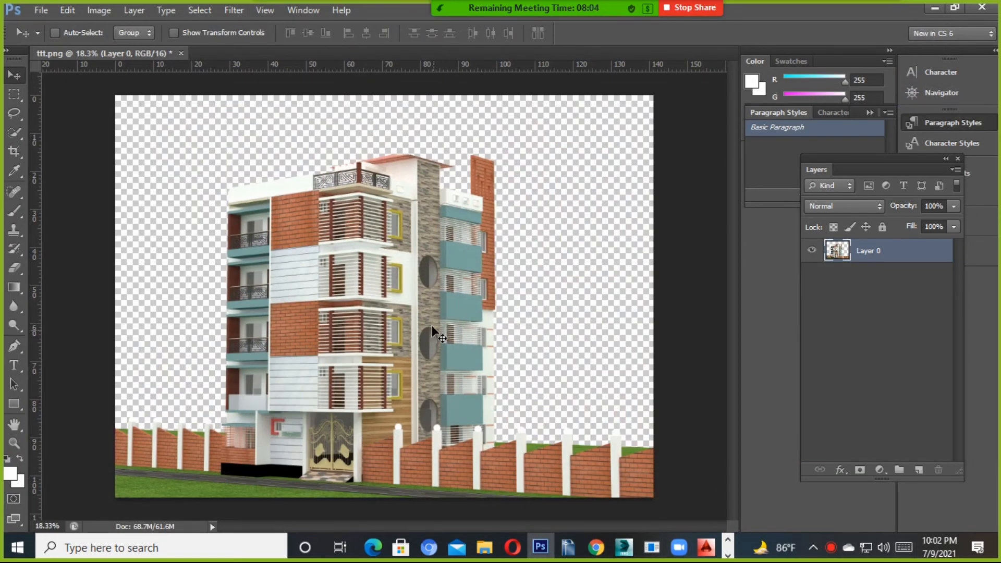
pyautogui.click(485, 551)
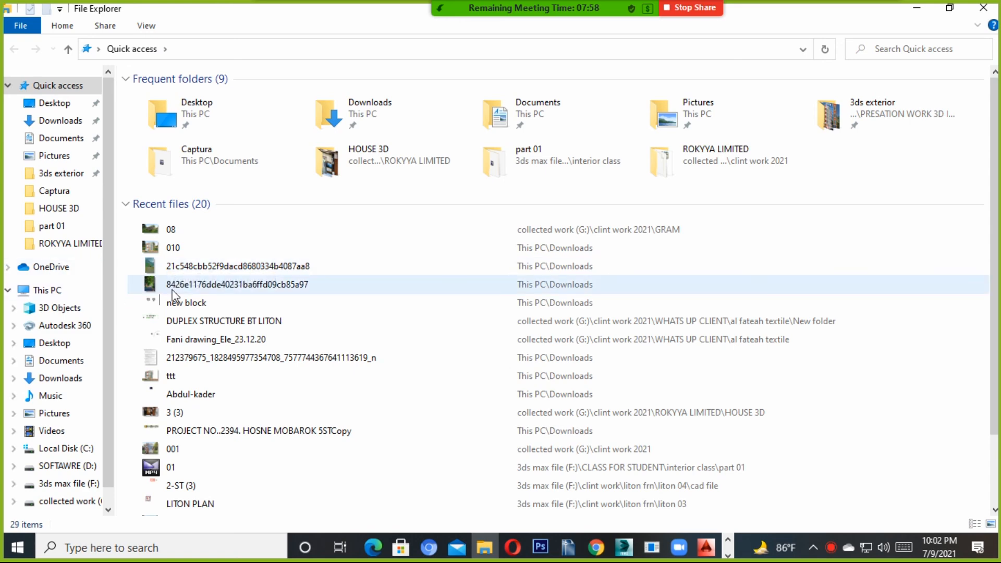
pyautogui.click(47, 291)
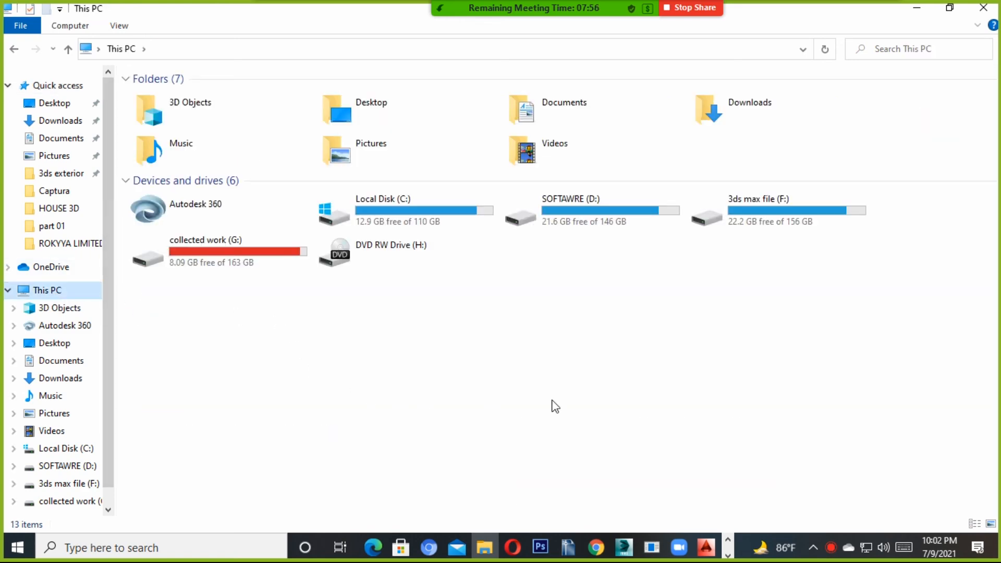
pyautogui.doubleClick(185, 259)
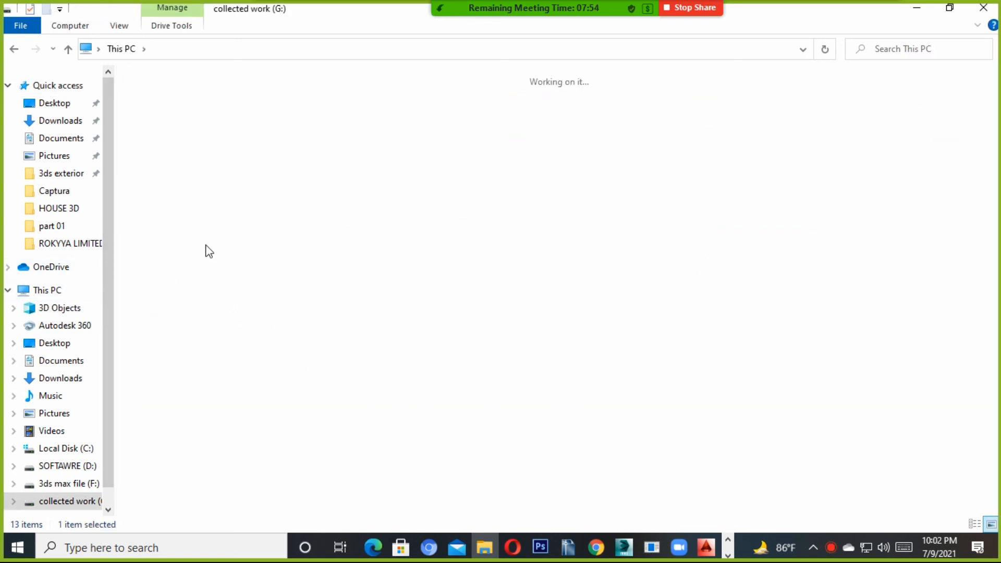
pyautogui.click(242, 128)
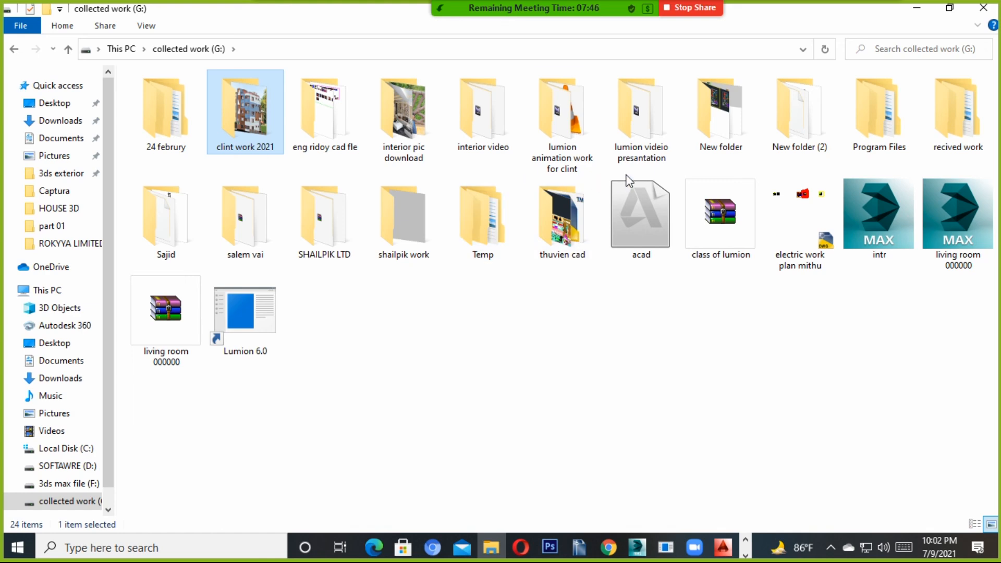
pyautogui.doubleClick(240, 114)
pyautogui.doubleClick(880, 112)
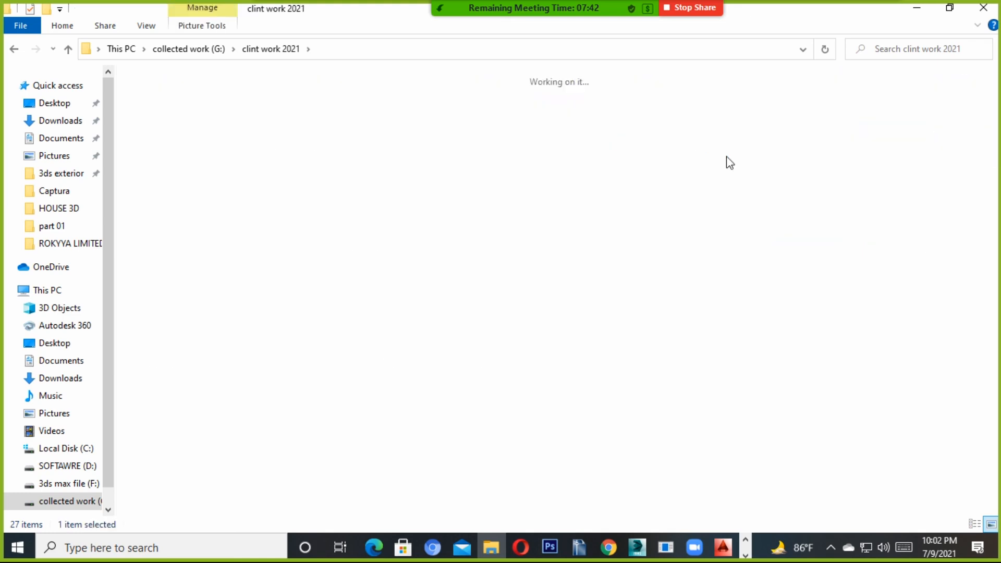
# Step: Place image 08 into ttt.png as a background, scaled to 229.69% width and 328.80% height, beneath Layer 0
pyautogui.moveTo(261, 130); pyautogui.dragTo(174, 139)
pyautogui.moveTo(344, 214); pyautogui.dragTo(680, 543)
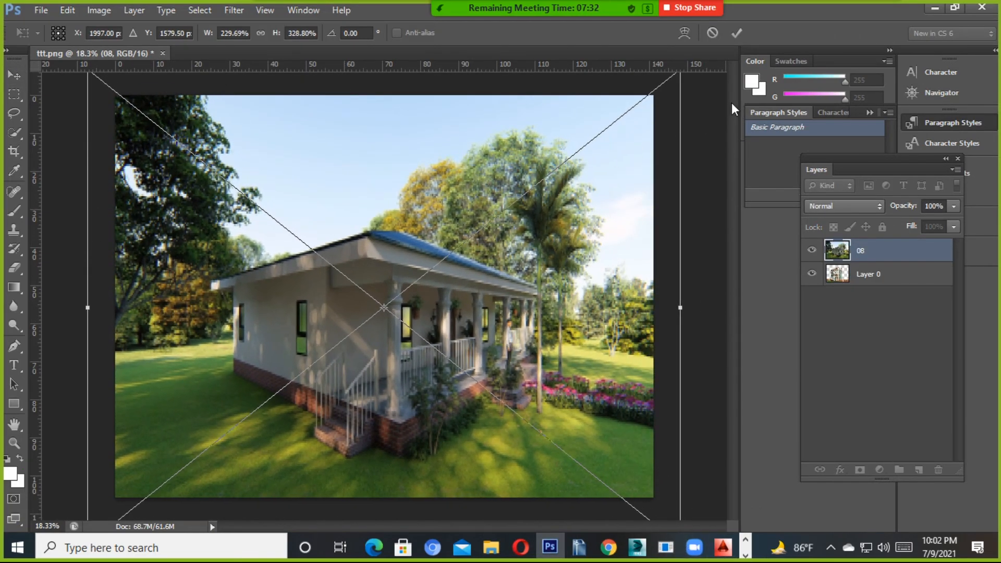
pyautogui.click(737, 34)
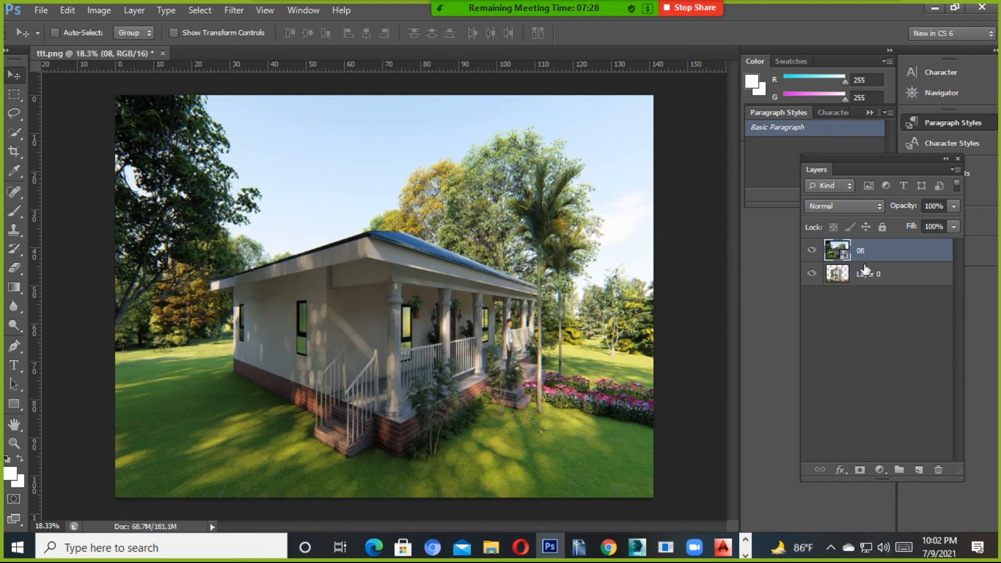
pyautogui.moveTo(875, 251); pyautogui.dragTo(871, 281)
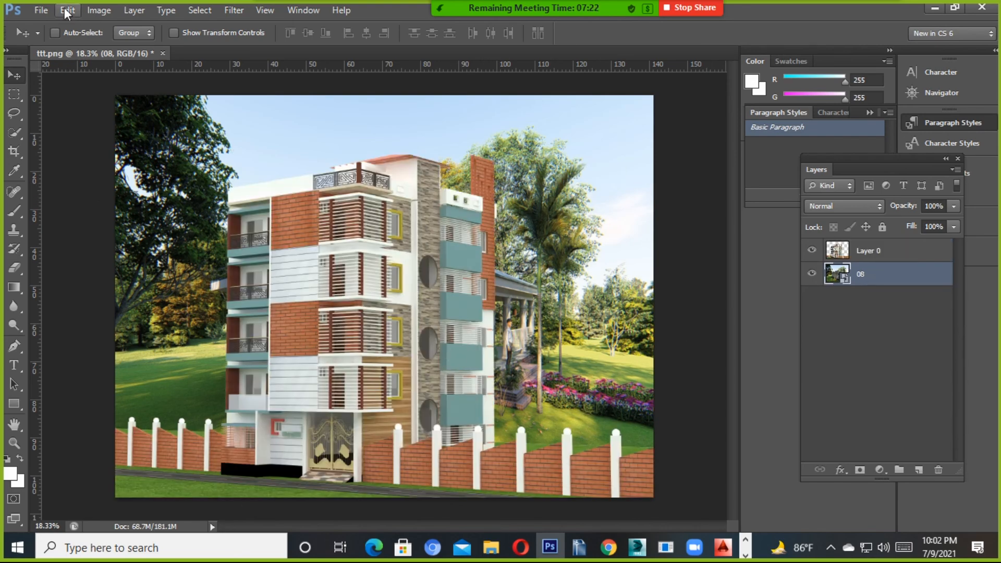
# Step: Apply a Brightness/Contrast adjustment to Layer 0 with brightness 23 and slightly reduced contrast
pyautogui.click(98, 11)
pyautogui.moveTo(120, 47)
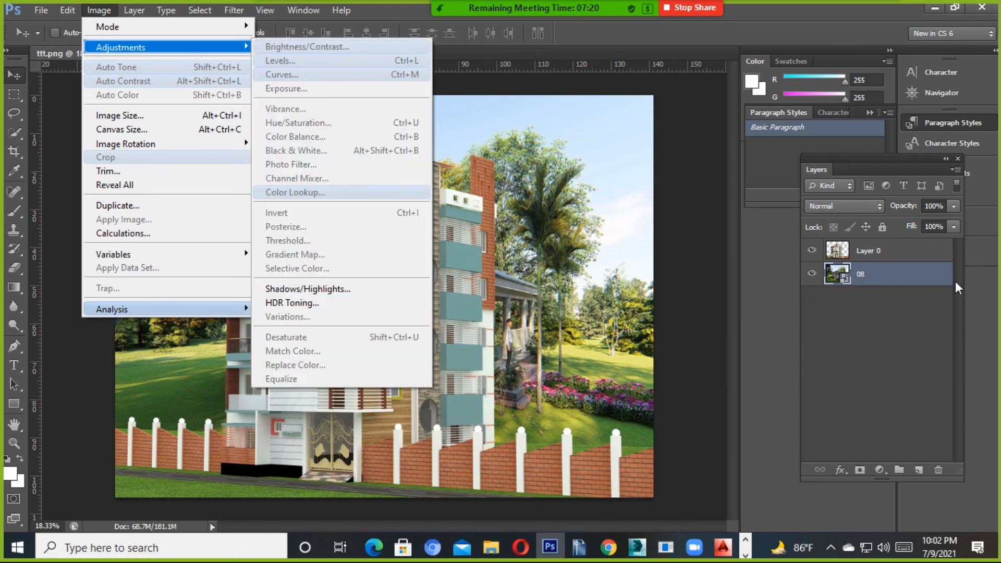
pyautogui.doubleClick(871, 251)
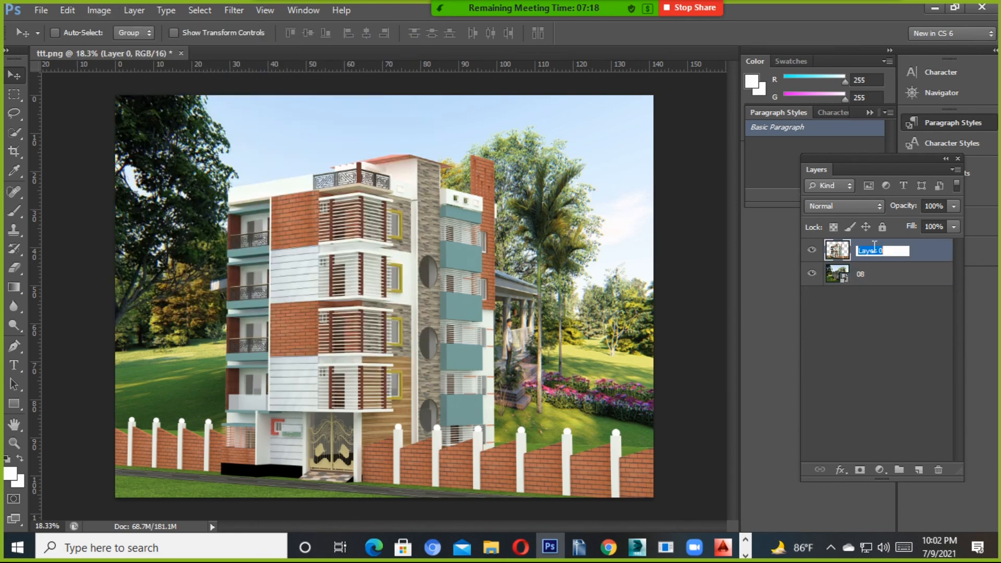
pyautogui.doubleClick(907, 263)
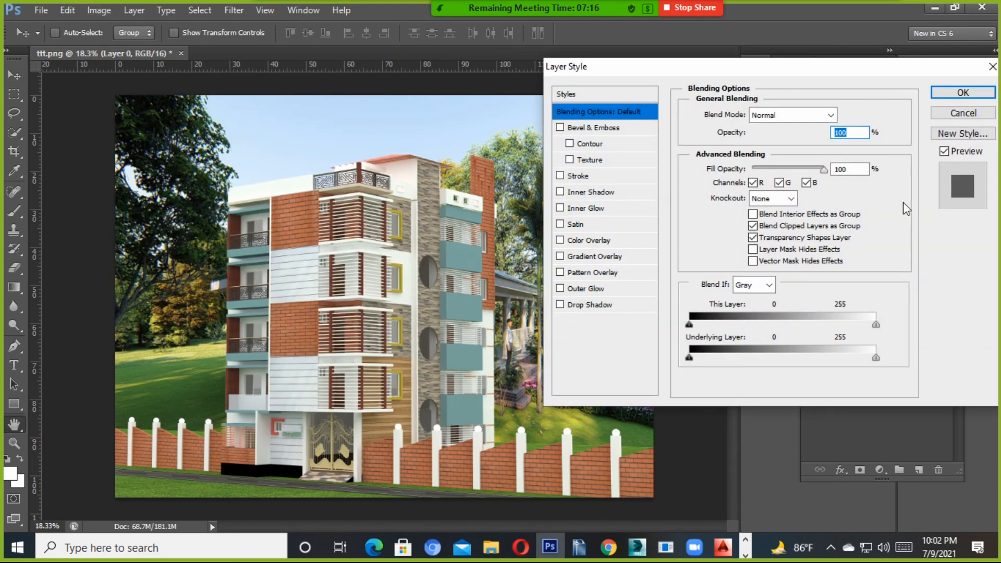
pyautogui.press('Escape')
pyautogui.click(102, 10)
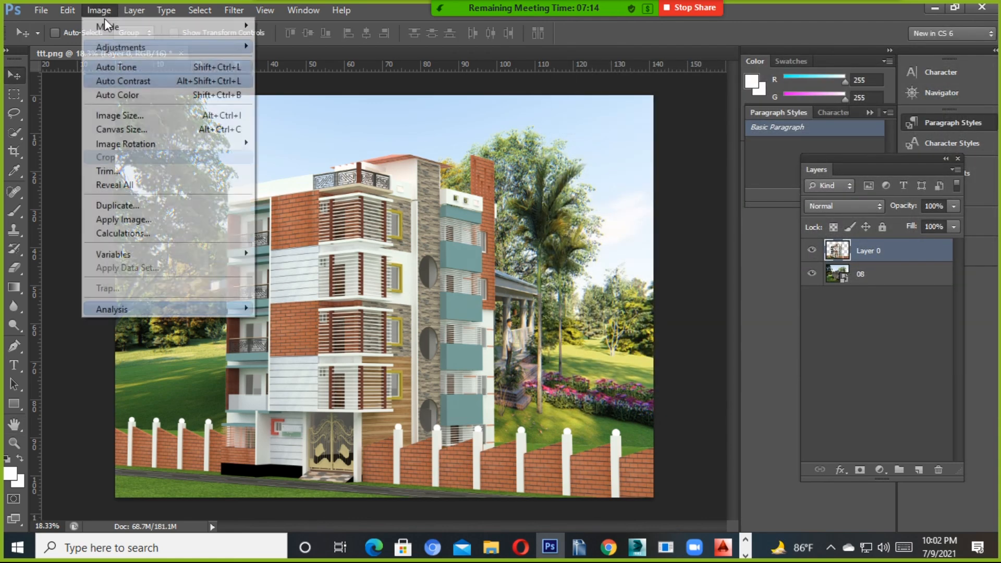
pyautogui.moveTo(217, 49)
pyautogui.click(295, 47)
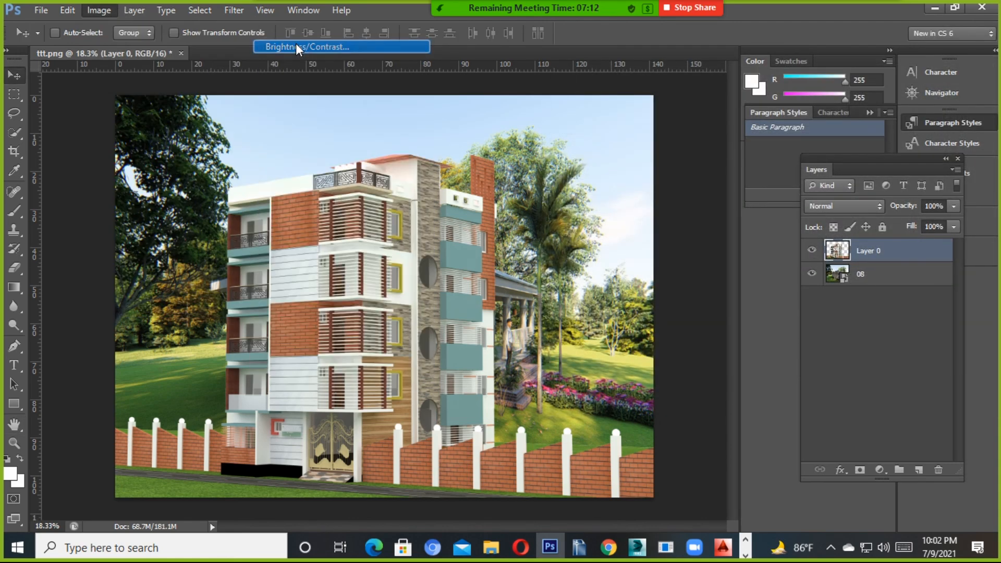
pyautogui.moveTo(808, 163); pyautogui.dragTo(821, 162)
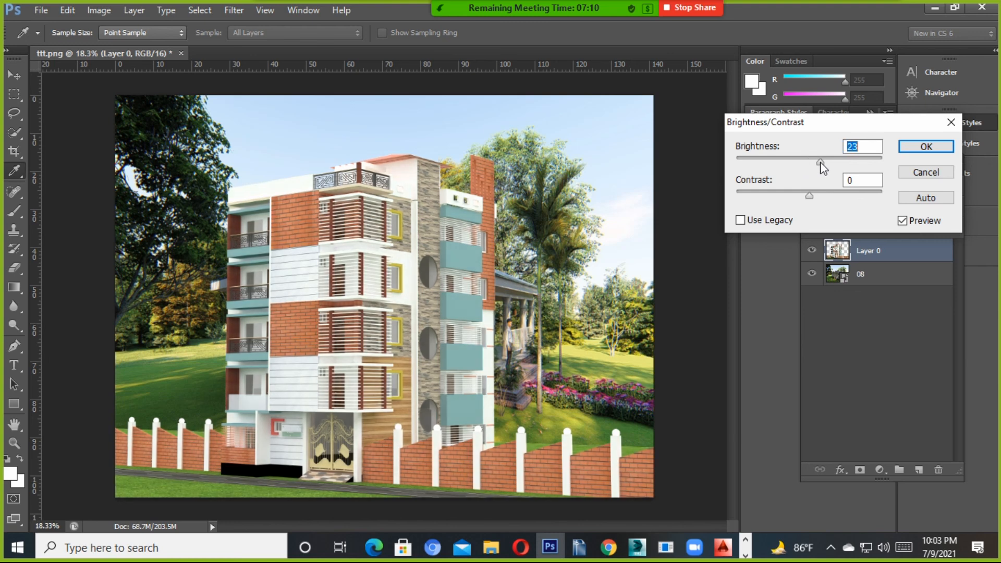
pyautogui.moveTo(810, 196); pyautogui.dragTo(794, 197)
pyautogui.click(926, 146)
pyautogui.press('v')
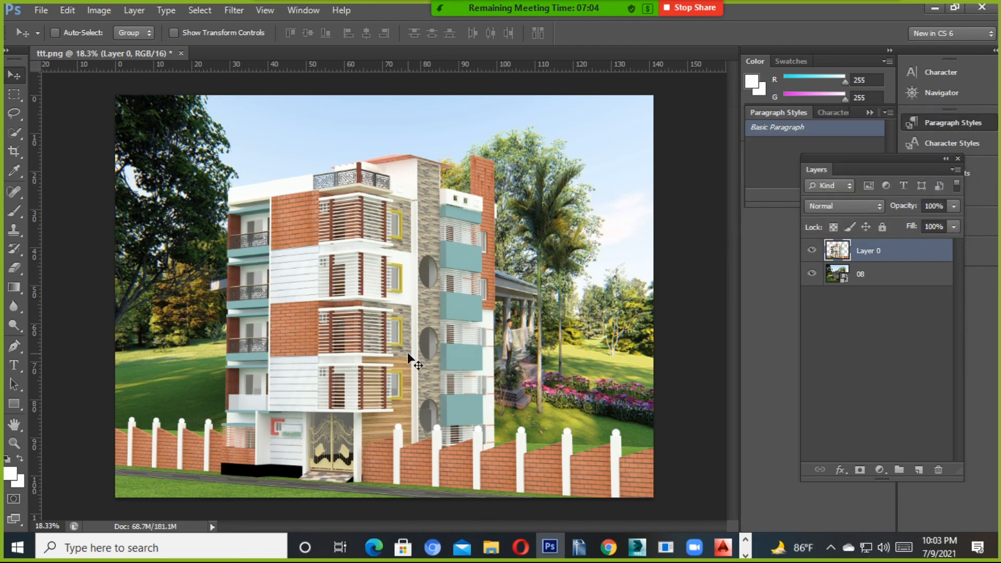
# Step: Apply a Curves adjustment to Layer 0, with an RGB midpoint at input 119 and output 126
pyautogui.hotkey('ctrl', 'm')
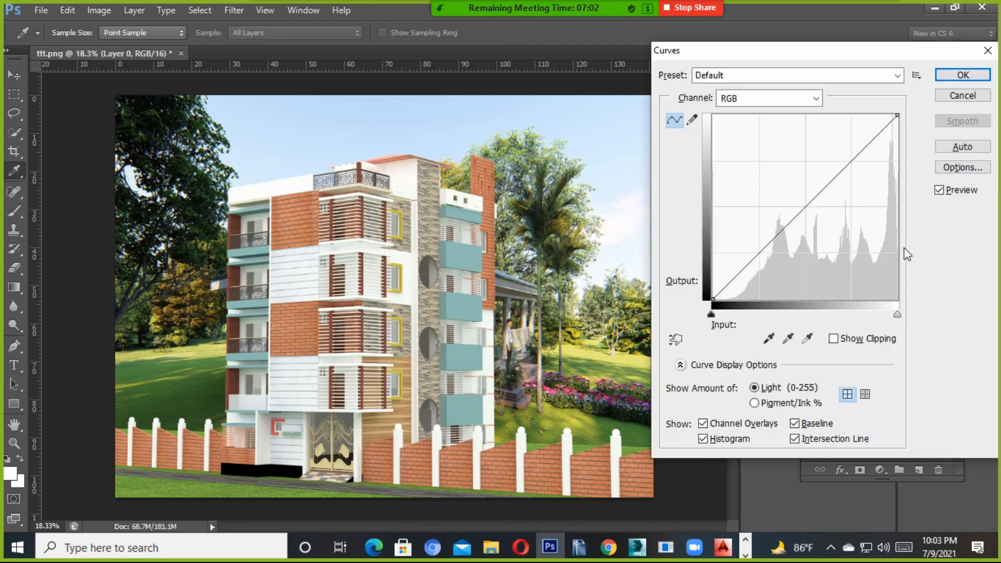
pyautogui.click(803, 203)
pyautogui.moveTo(803, 203); pyautogui.dragTo(800, 208)
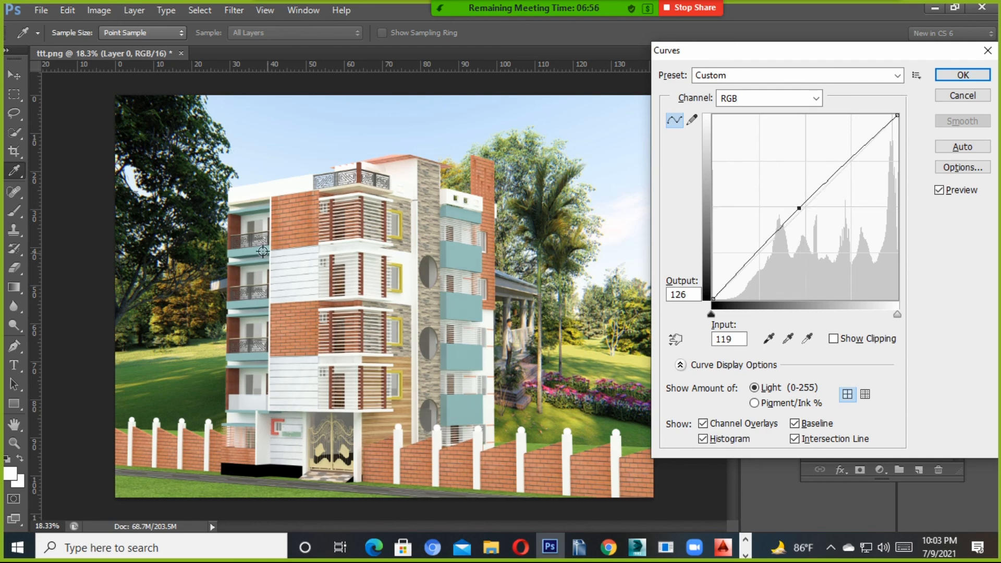
pyautogui.click(962, 74)
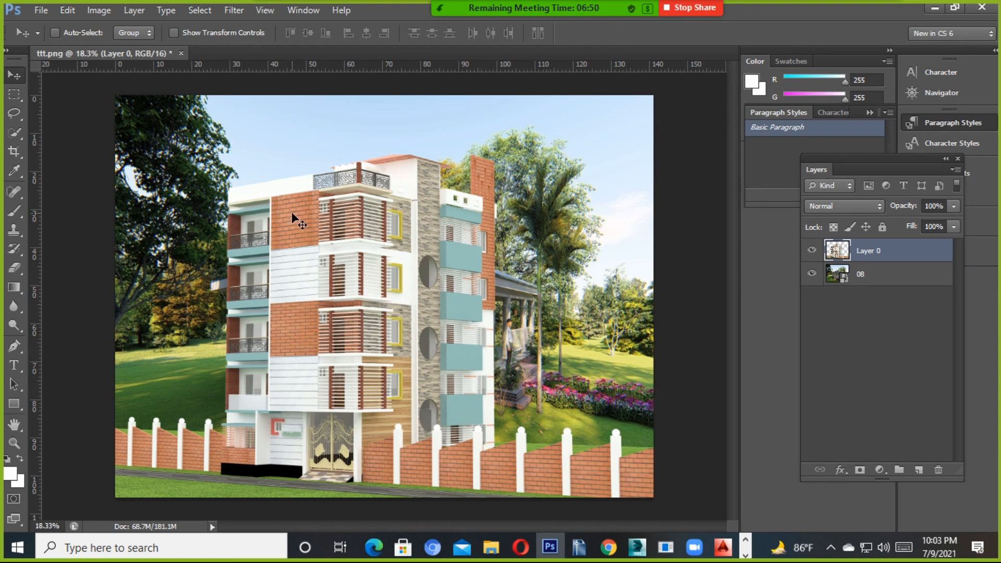
# Step: Check the composited building up close and delete the background layer 08
pyautogui.keyDown('alt'); pyautogui.scroll(4, 322, 257); pyautogui.keyUp('alt')
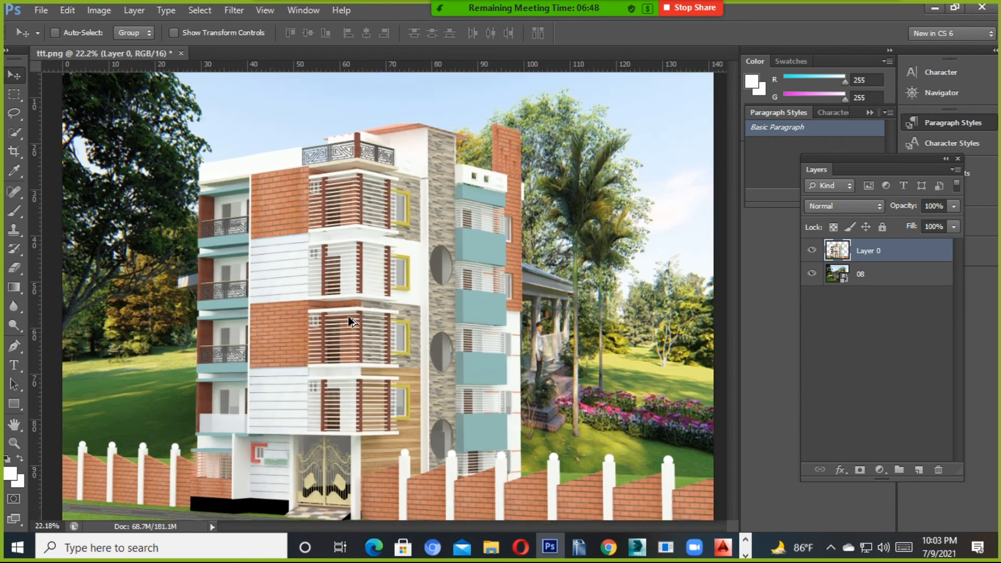
pyautogui.keyDown('alt'); pyautogui.scroll(-3, 460, 302); pyautogui.keyUp('alt')
pyautogui.keyDown('alt'); pyautogui.scroll(1, 526, 314); pyautogui.keyUp('alt')
pyautogui.keyDown('alt'); pyautogui.scroll(-1, 525, 314); pyautogui.keyUp('alt')
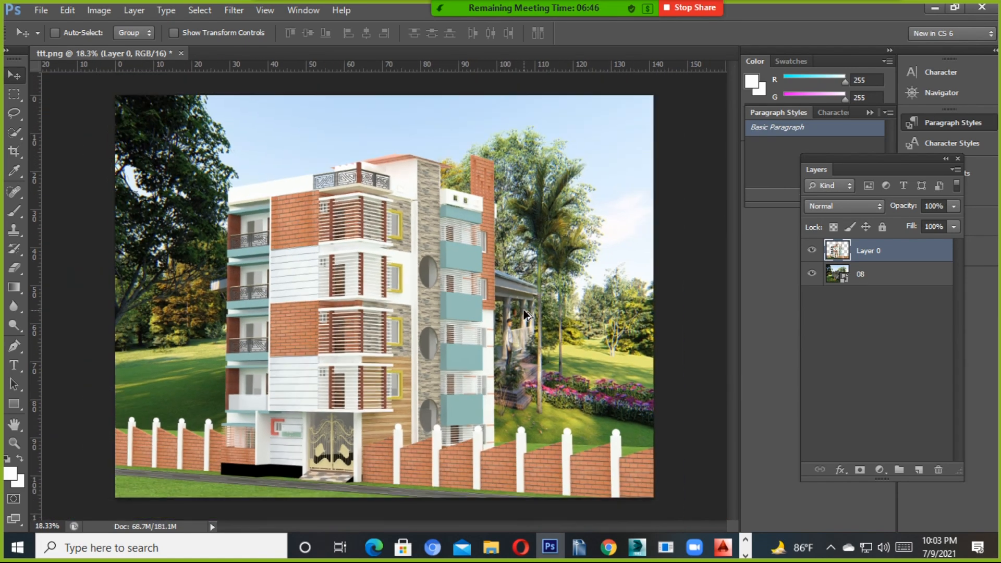
pyautogui.click(912, 281)
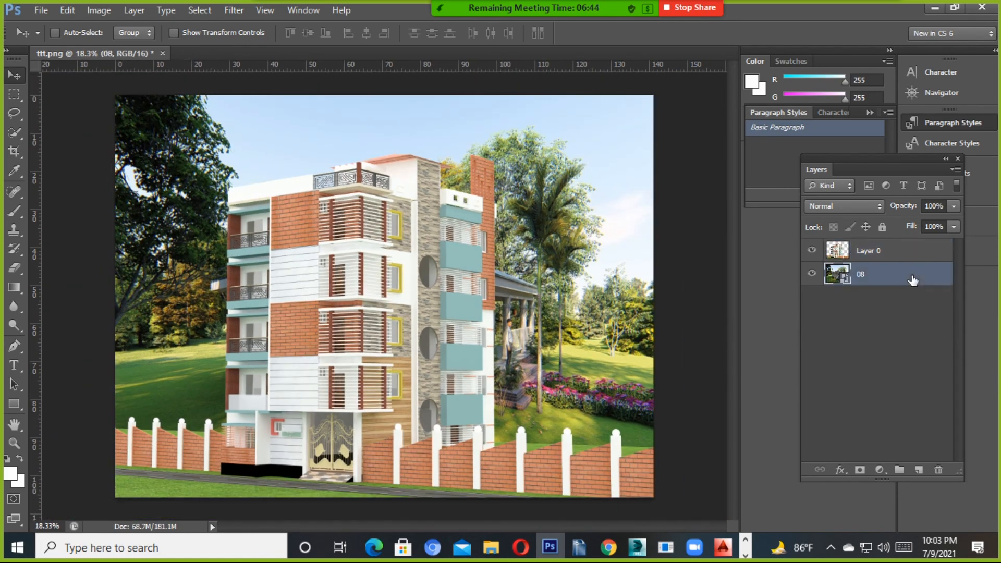
pyautogui.press('Delete')
# Step: Place the Downloads mountain road image 21c548cbb52f9dacd8680334b4087aa8 behind Layer 0, scaled to 891.25% width and 377.23% height
pyautogui.click(491, 547)
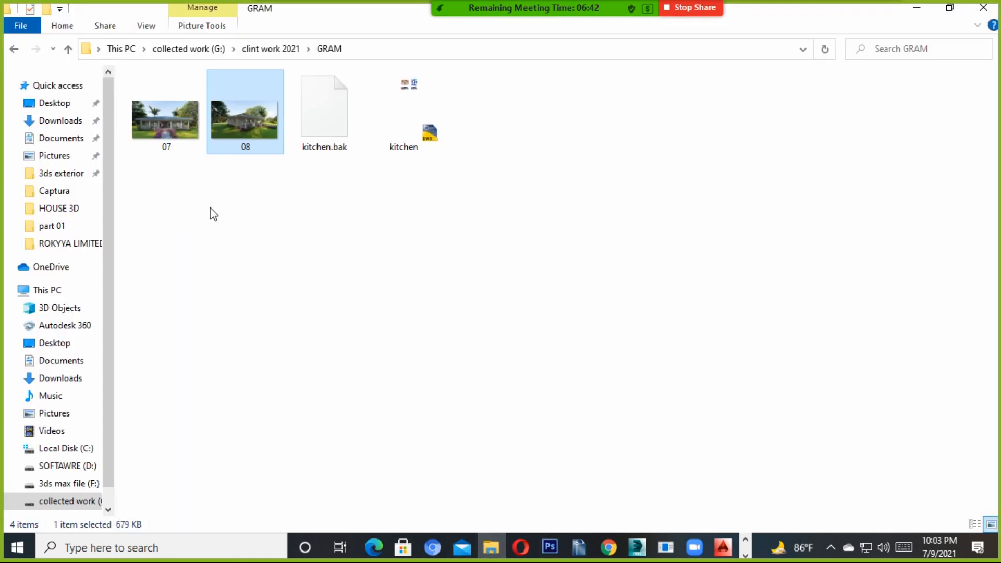
pyautogui.click(60, 120)
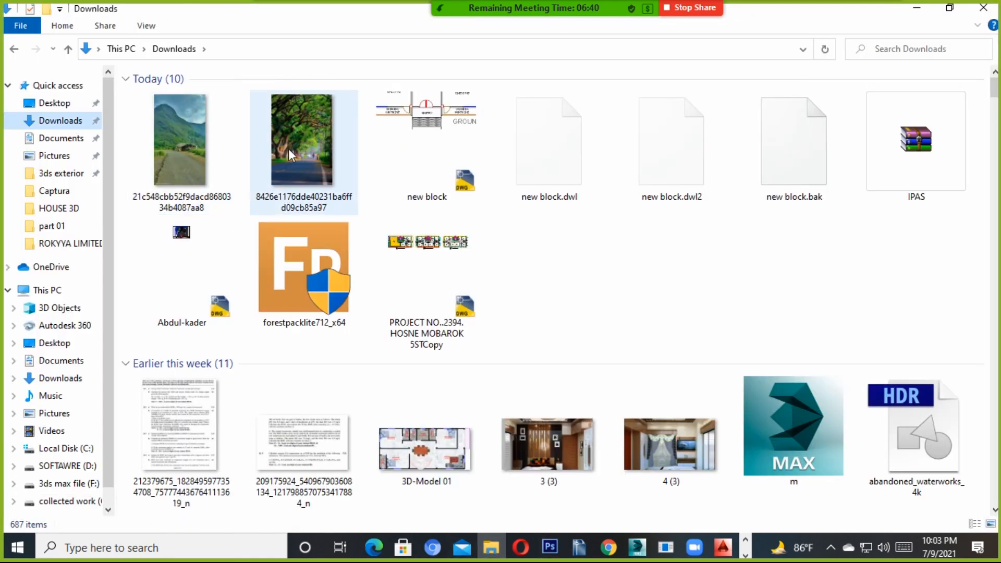
pyautogui.moveTo(183, 139); pyautogui.dragTo(121, 139)
pyautogui.moveTo(169, 210); pyautogui.dragTo(680, 524)
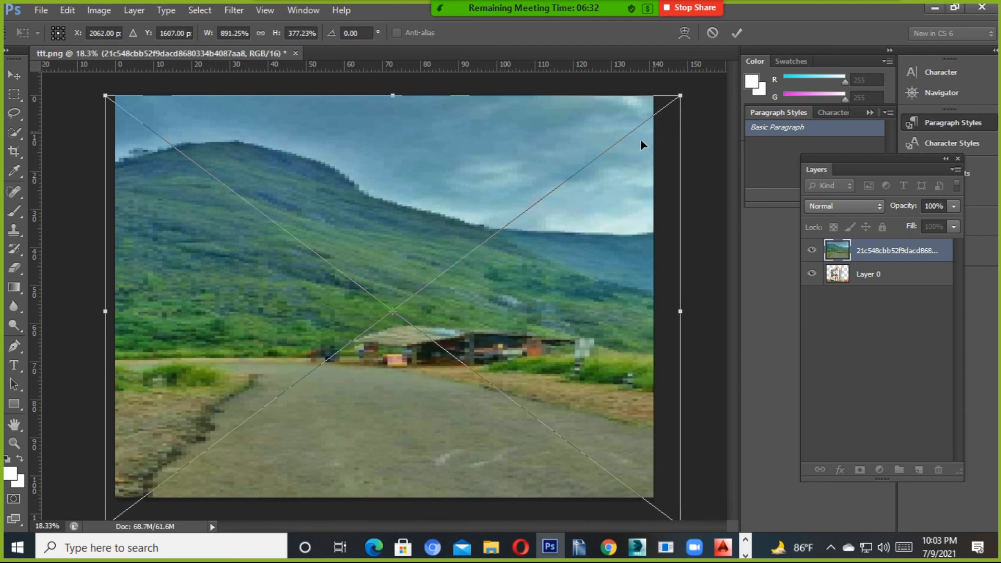
pyautogui.click(736, 33)
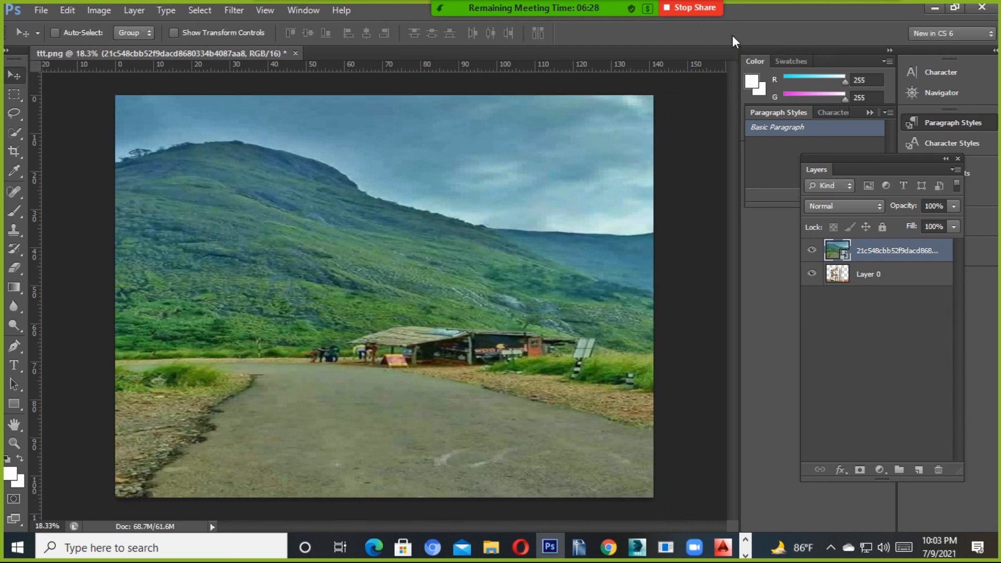
pyautogui.moveTo(879, 253); pyautogui.dragTo(879, 282)
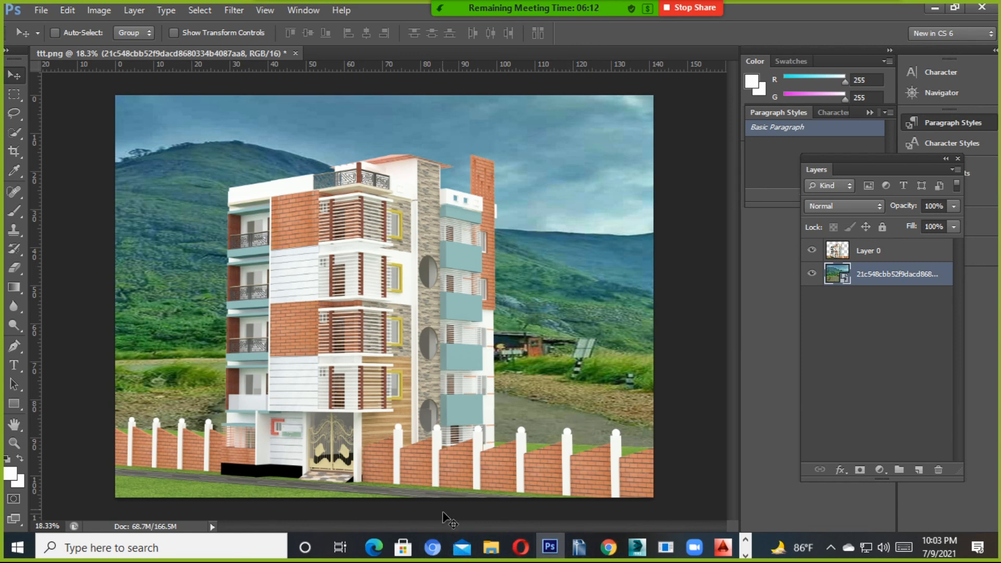
# Step: Close ttt.png without saving its changes
pyautogui.click(491, 546)
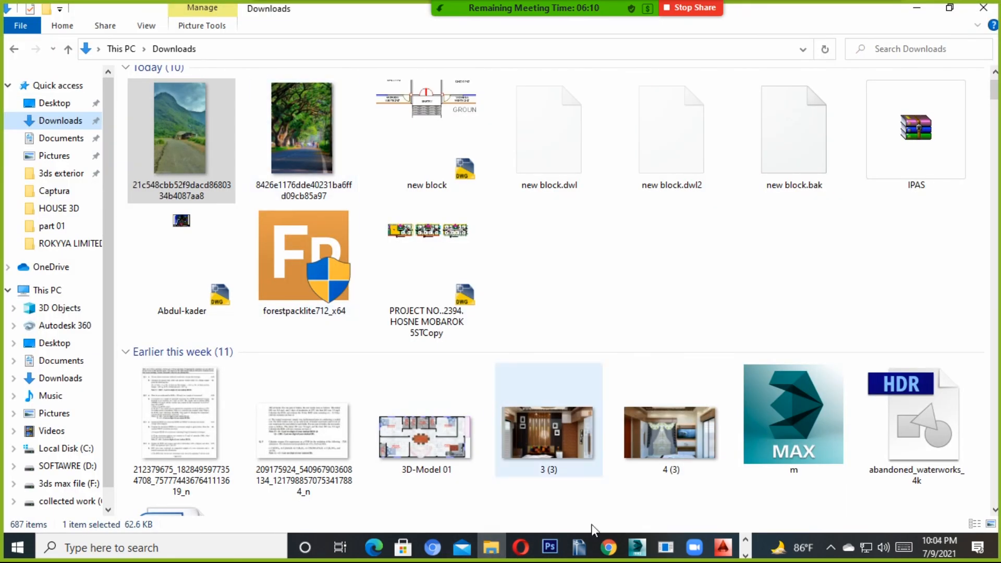
pyautogui.click(550, 548)
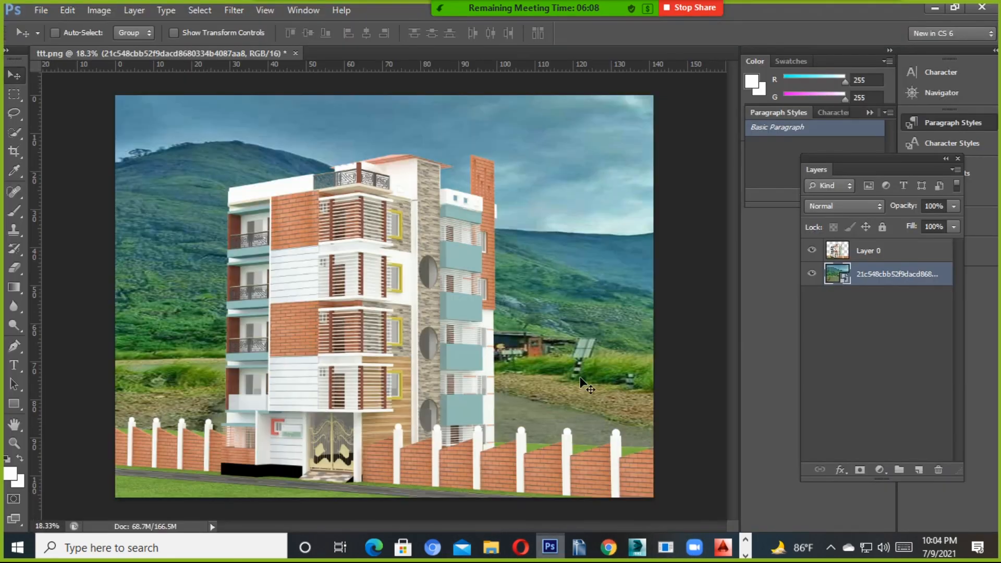
pyautogui.click(295, 53)
pyautogui.click(508, 221)
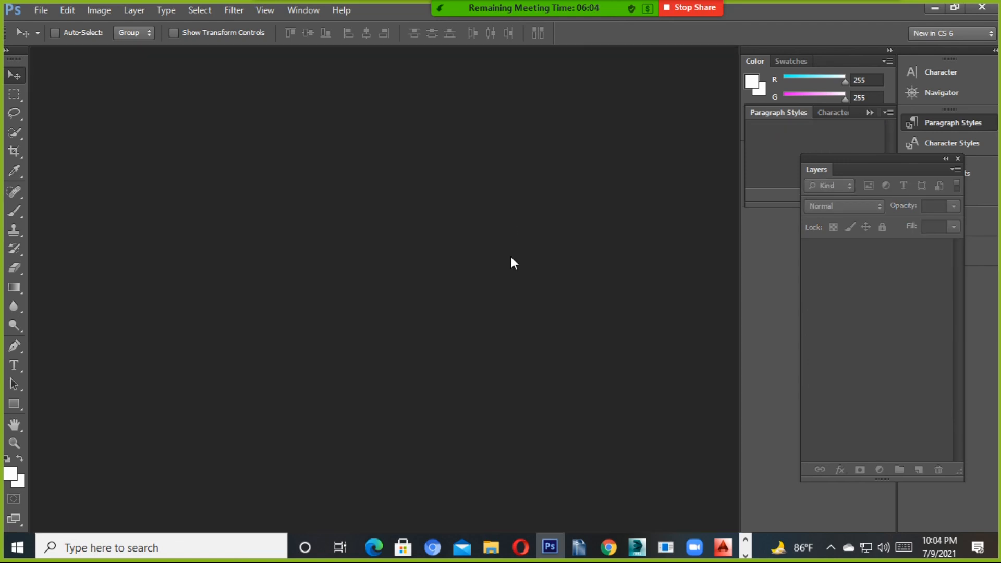
# Step: Reopen ttt.png in Photoshop from the Downloads folder
pyautogui.click(491, 547)
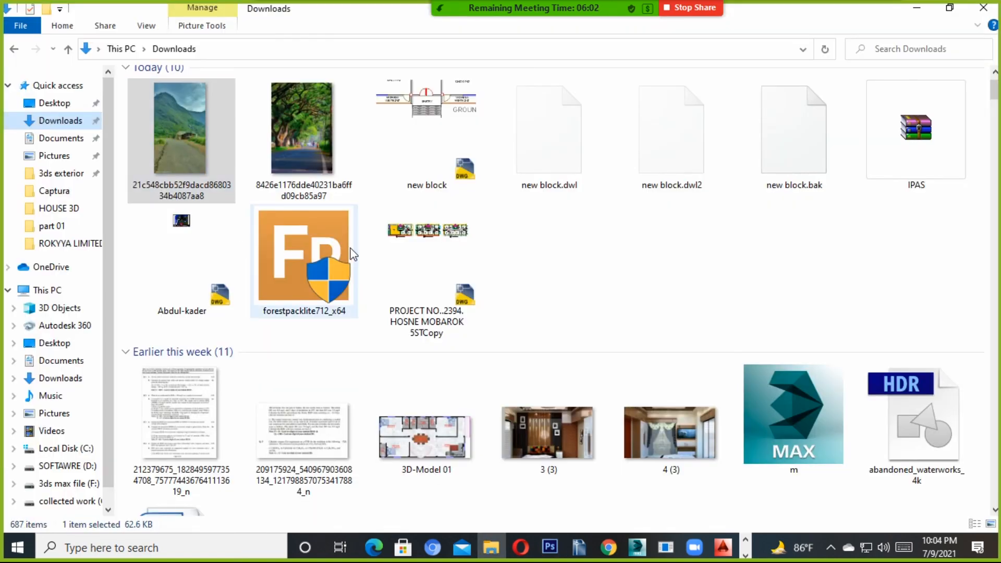
pyautogui.scroll(-10, 242, 375)
pyautogui.moveTo(304, 177); pyautogui.dragTo(452, 305)
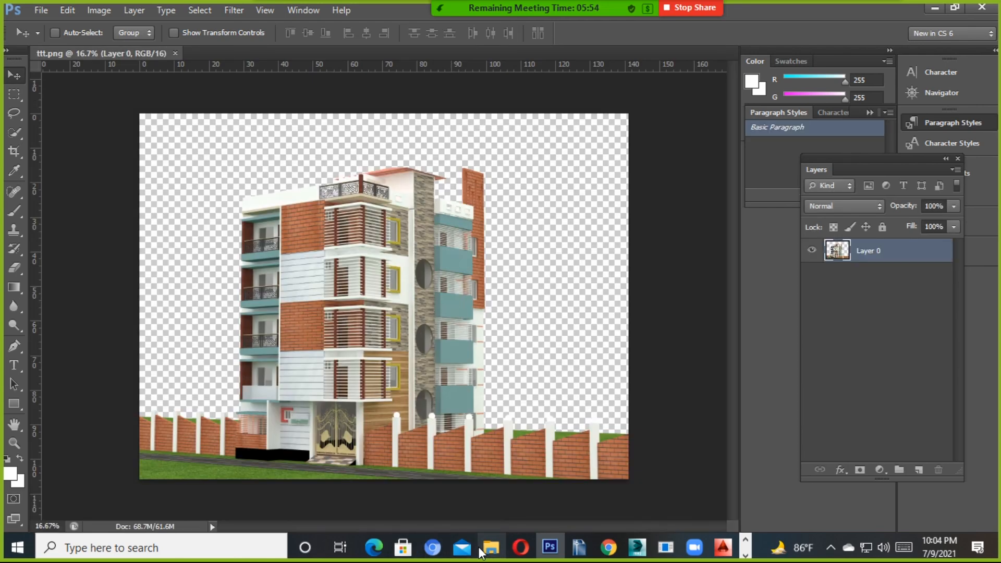
# Step: Place the Downloads tree-lined road image 8426e1176dde40231ba6ffd09cb85a97 behind Layer 0, scaled to 1209.28% width and 613.13% height
pyautogui.click(500, 547)
pyautogui.scroll(5, 239, 270)
pyautogui.moveTo(301, 138); pyautogui.dragTo(298, 168)
pyautogui.moveTo(360, 281); pyautogui.dragTo(115, 121)
pyautogui.moveTo(160, 167); pyautogui.dragTo(628, 491)
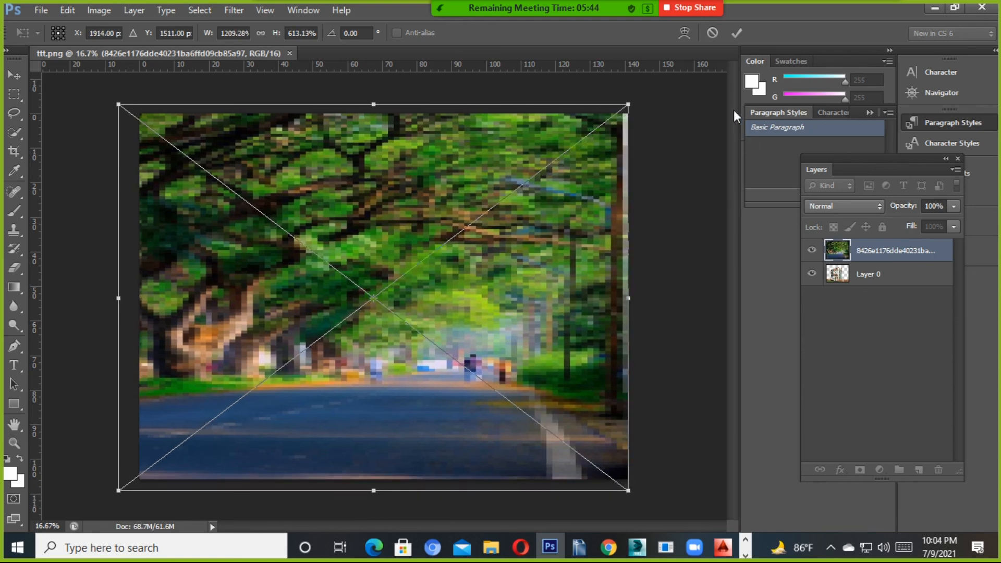
pyautogui.click(737, 32)
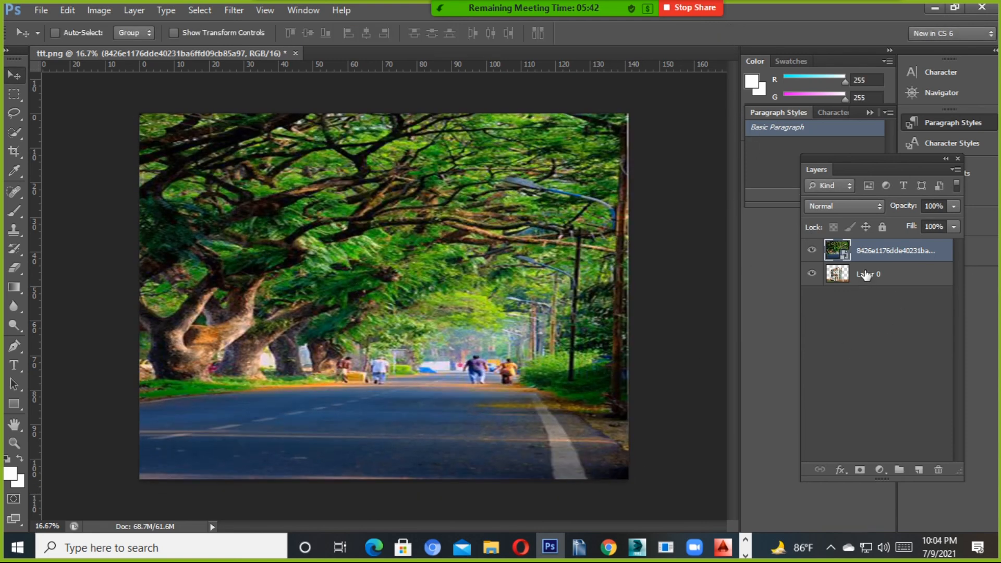
pyautogui.moveTo(875, 257); pyautogui.dragTo(875, 280)
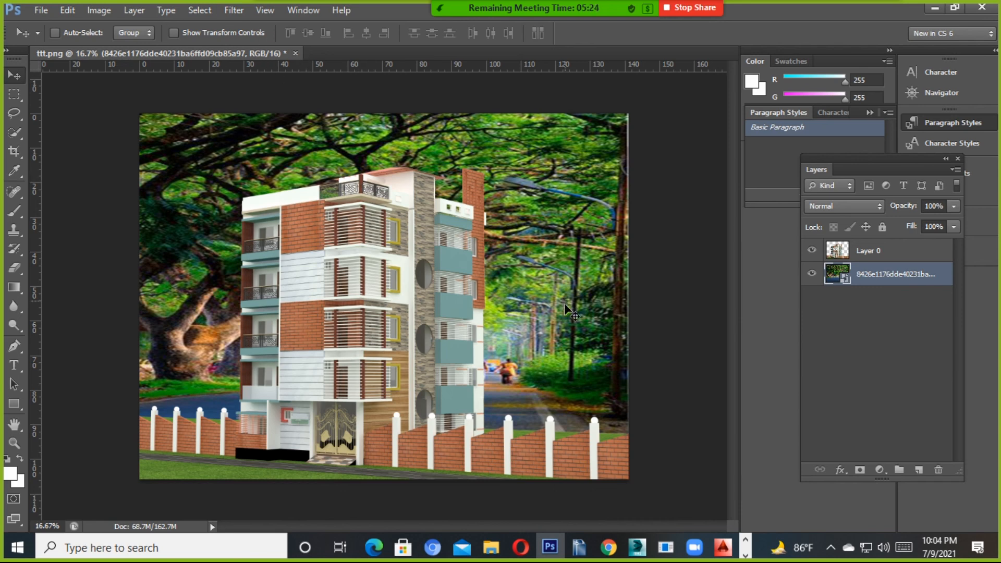
# Step: View the finished composite image 010 from the Downloads folder in the photo viewer, then close it
pyautogui.click(491, 547)
pyautogui.scroll(-10, 386, 442)
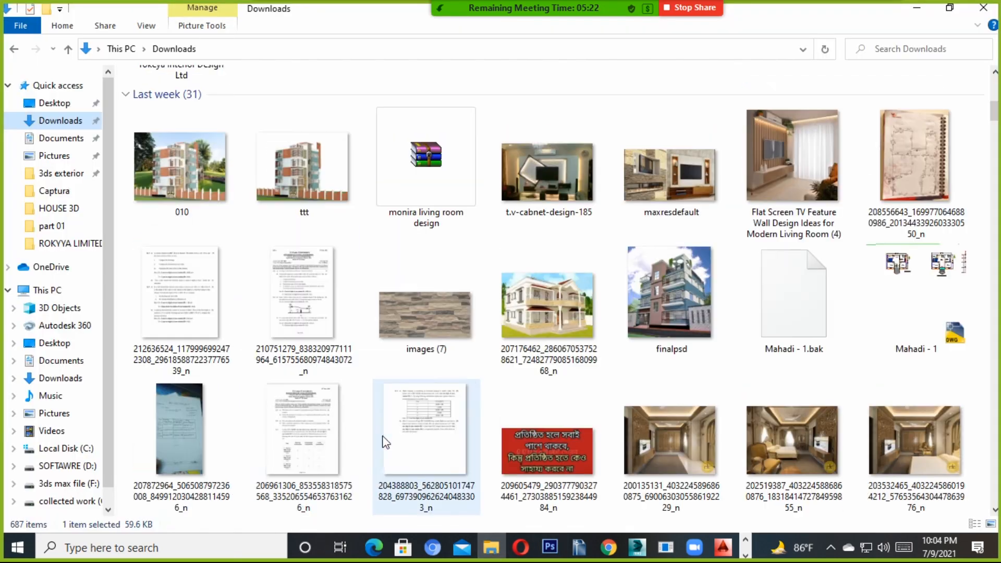
pyautogui.click(151, 203)
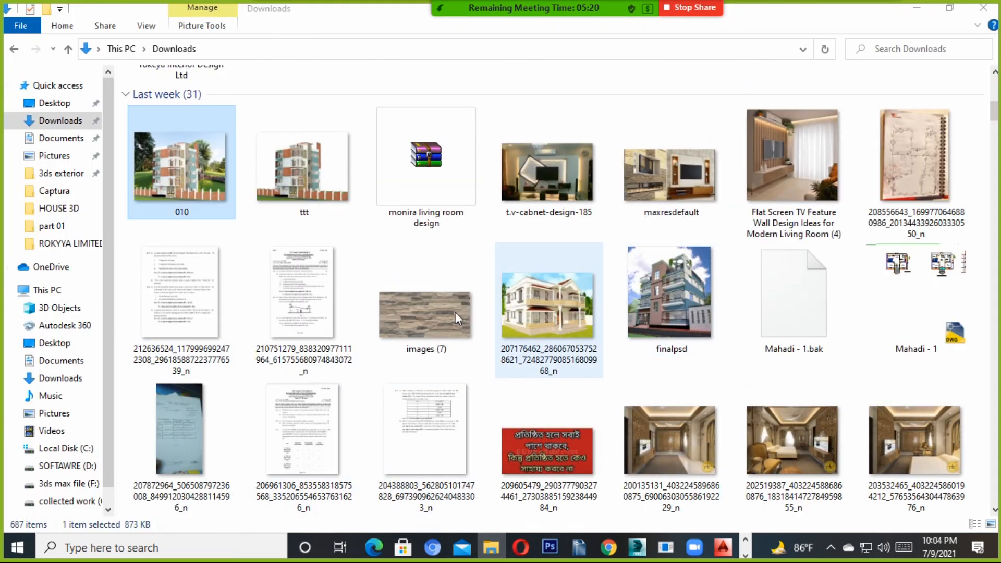
pyautogui.press('Return')
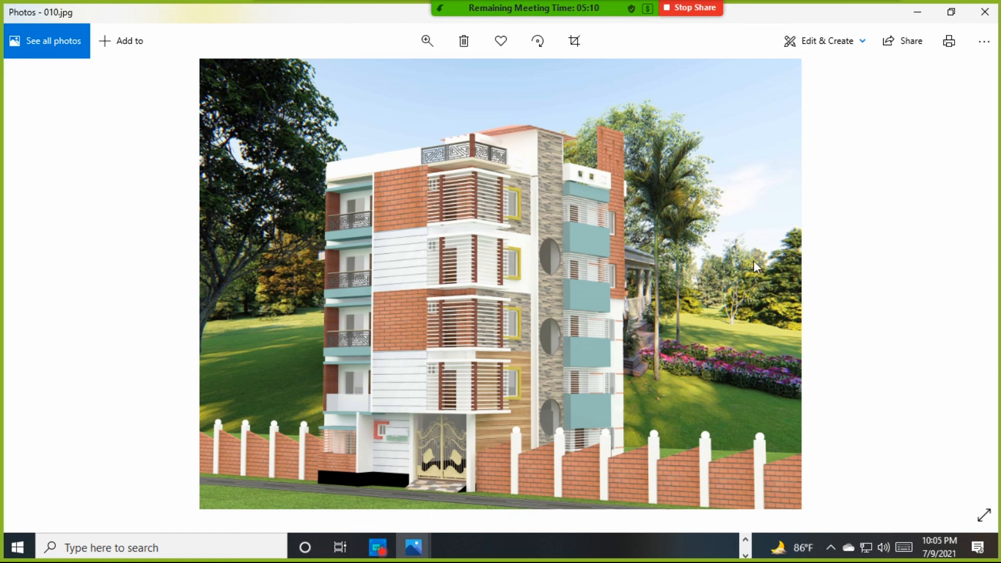
pyautogui.click(985, 12)
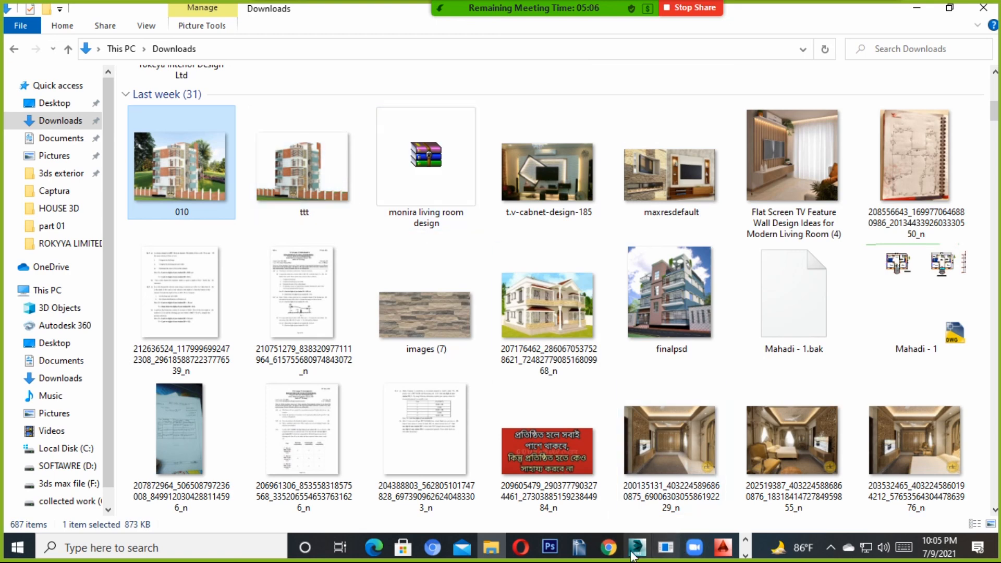
# Step: Close ttt.png in Photoshop without saving its changes and exit Photoshop
pyautogui.click(557, 547)
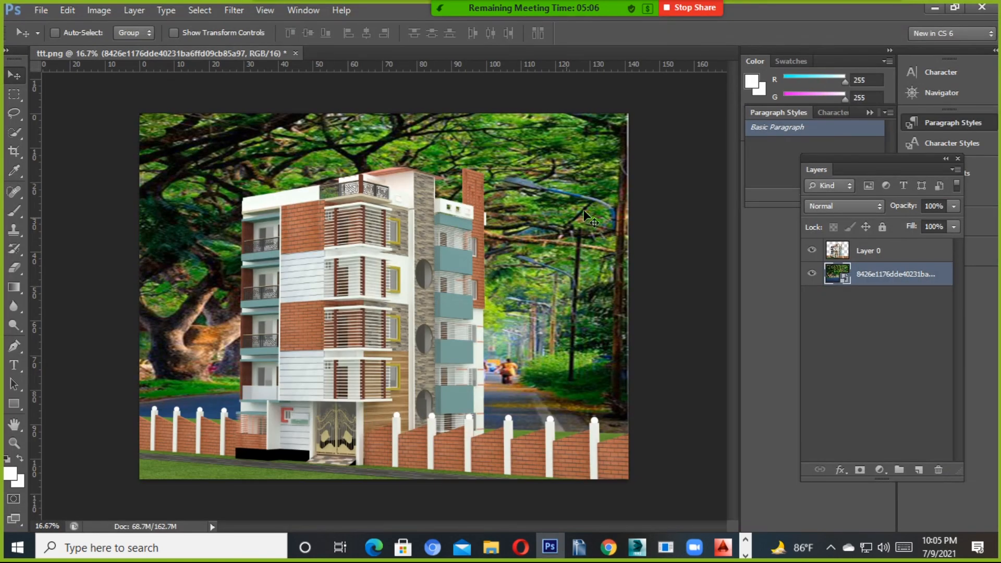
pyautogui.click(295, 53)
pyautogui.click(499, 218)
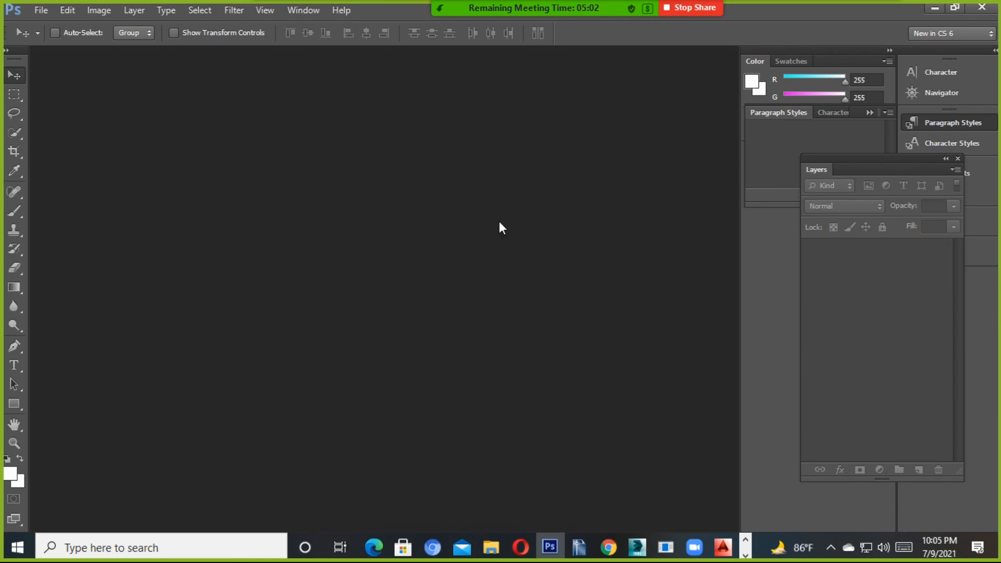
pyautogui.click(984, 9)
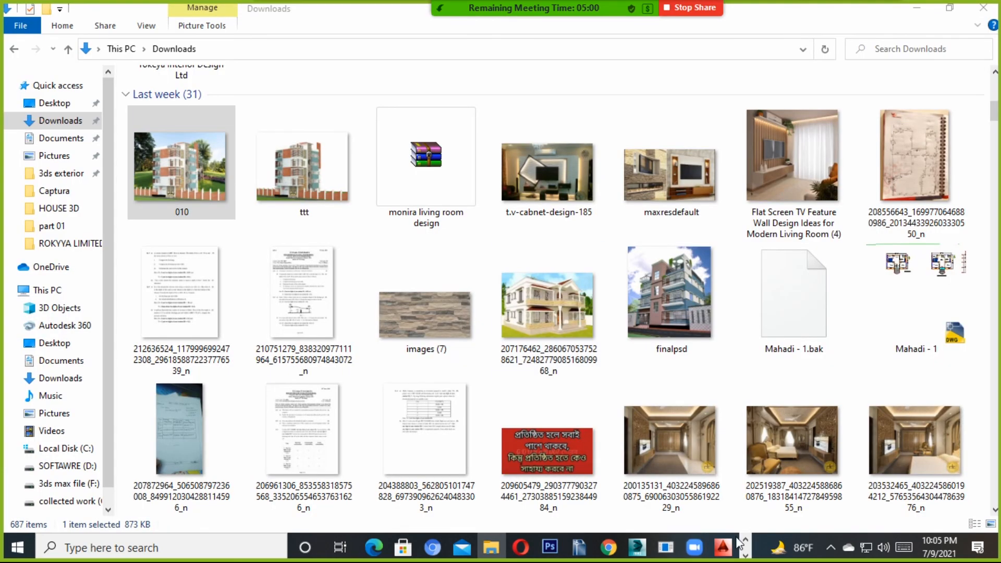
# Step: Switch to AutoCAD and exit it without saving the changes to new block.dwg
pyautogui.click(722, 548)
pyautogui.click(984, 8)
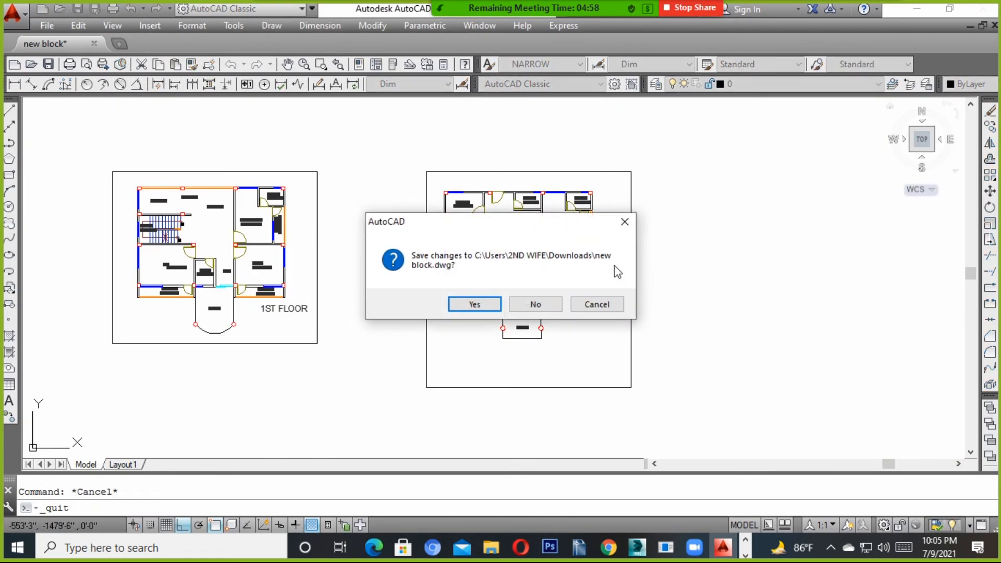
pyautogui.click(544, 303)
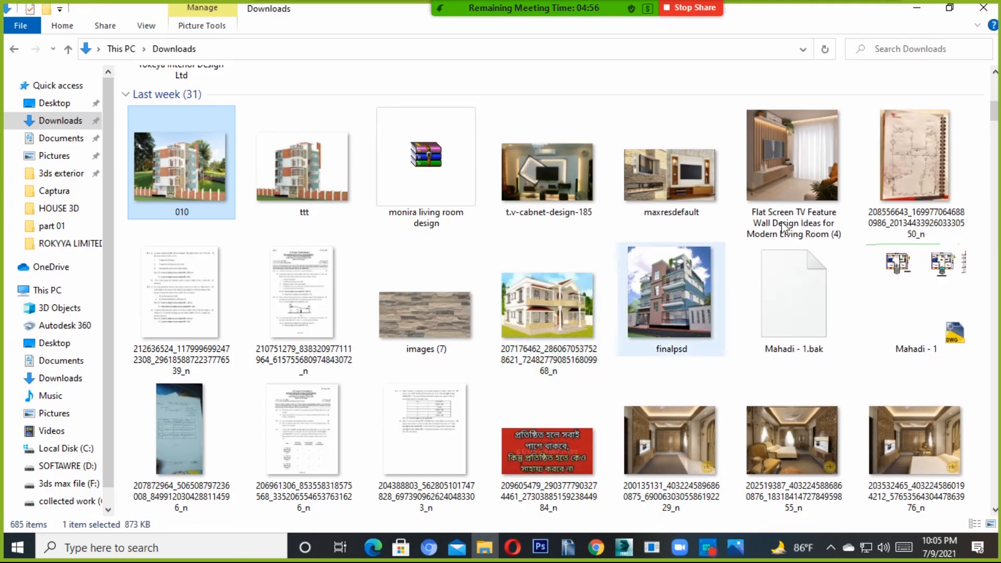
# Step: Minimize the Downloads window, bring up the screen recorder over the 3ds Max scene and request its exit
pyautogui.click(917, 8)
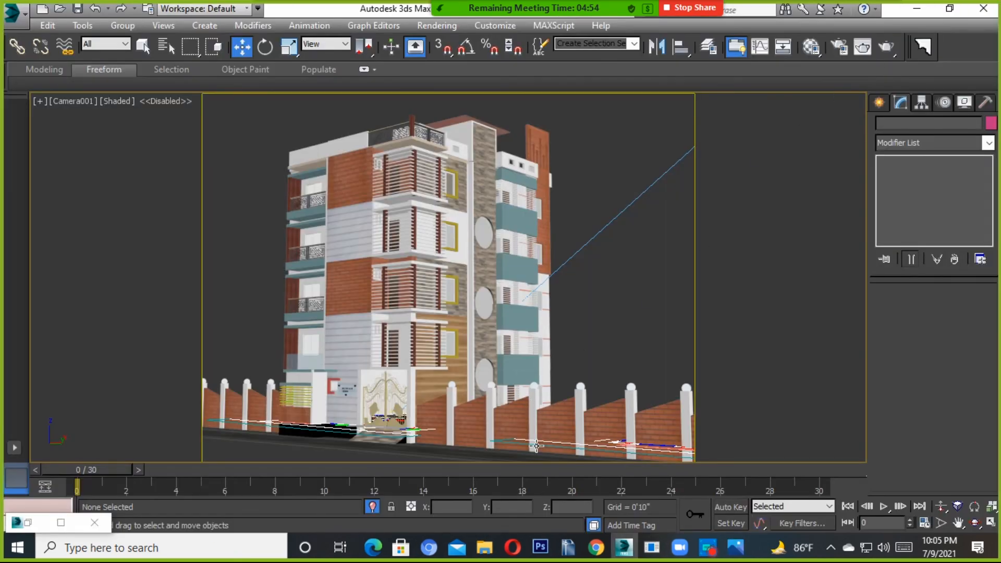
pyautogui.click(707, 548)
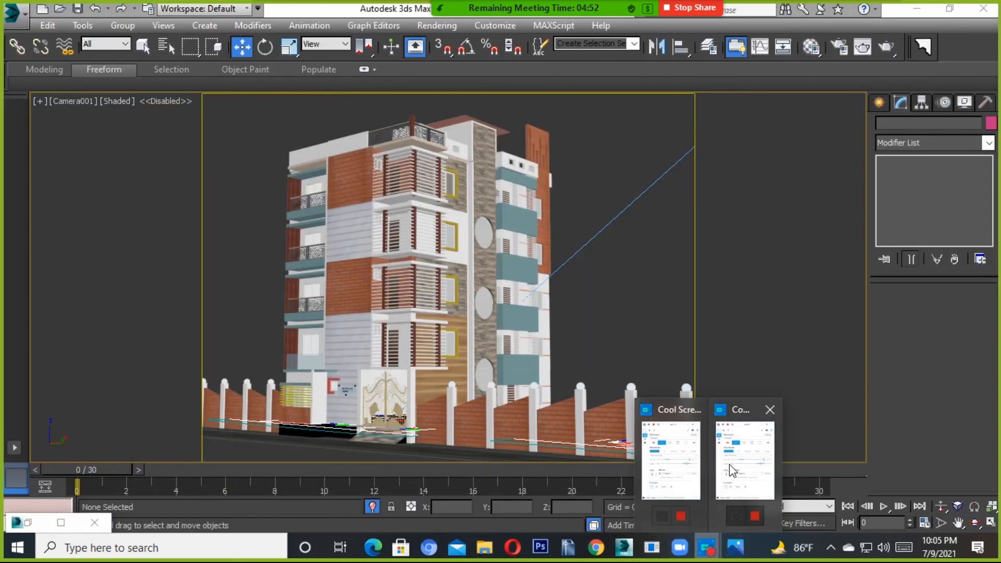
pyautogui.click(744, 459)
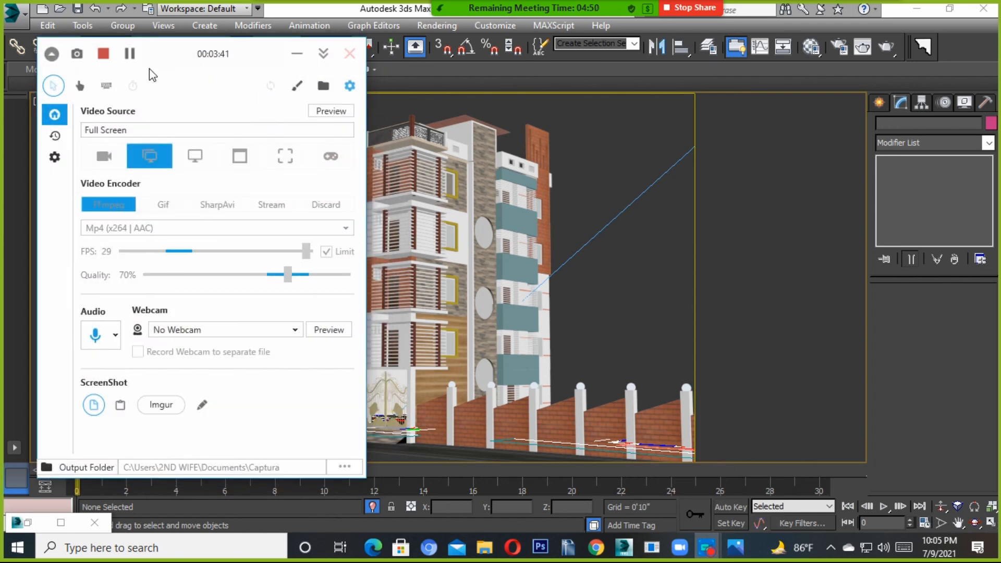
pyautogui.click(351, 62)
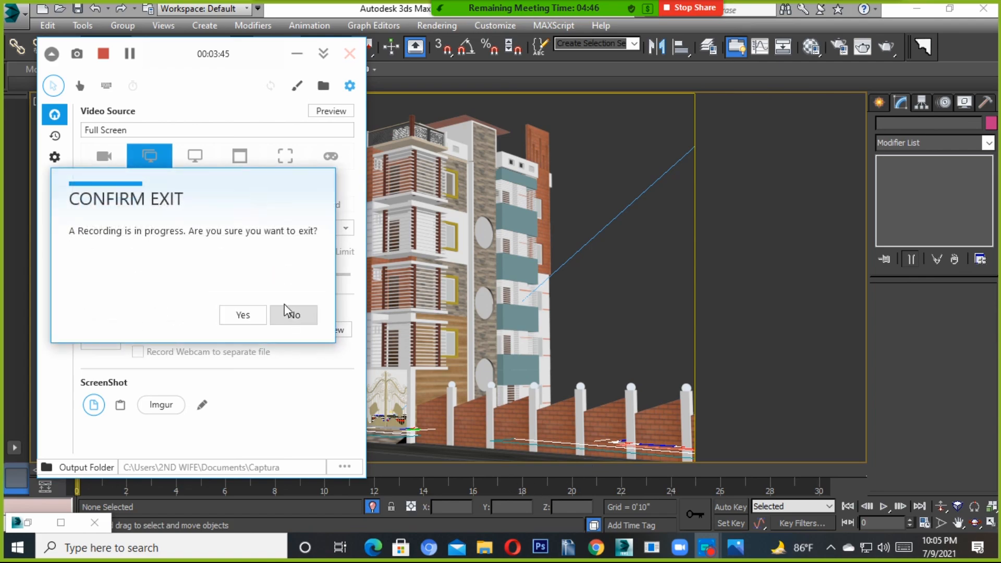